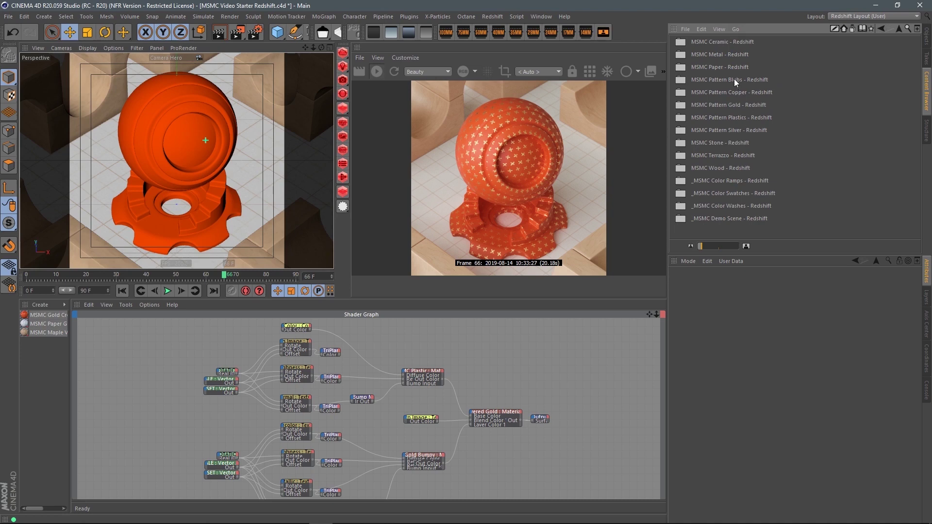
Step: Open the MSMC Pattern Plastics - Redshift material folder in a separate Content Browser window with enlarged thumbnails
double_click(737, 118)
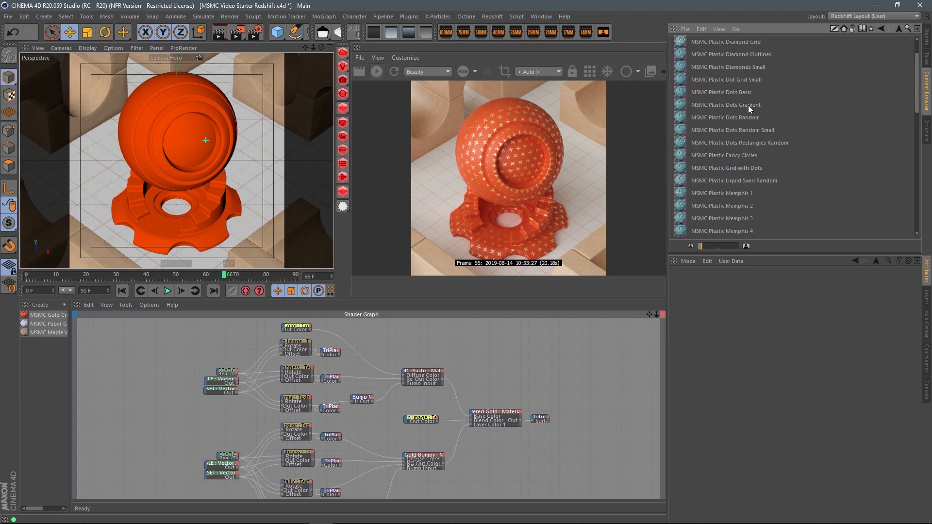
click(919, 31)
drag(470, 11, 507, 150)
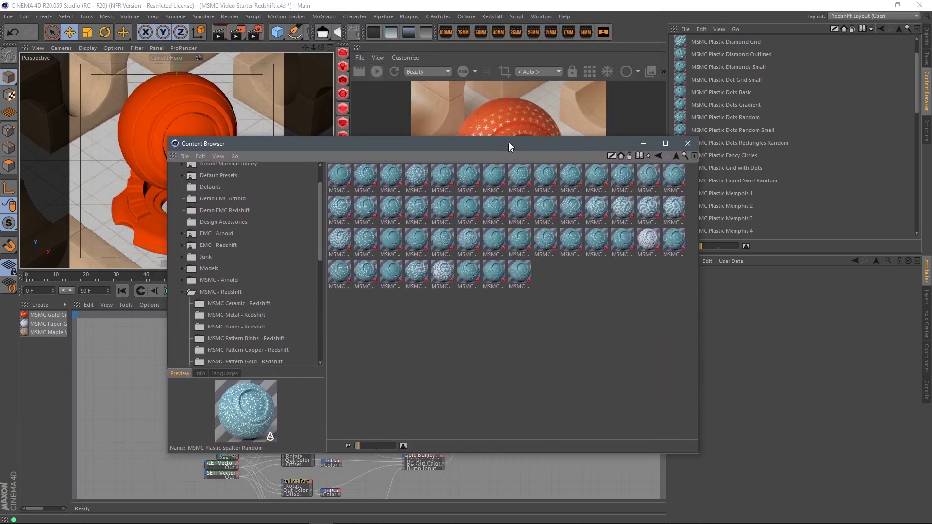
drag(371, 447, 375, 447)
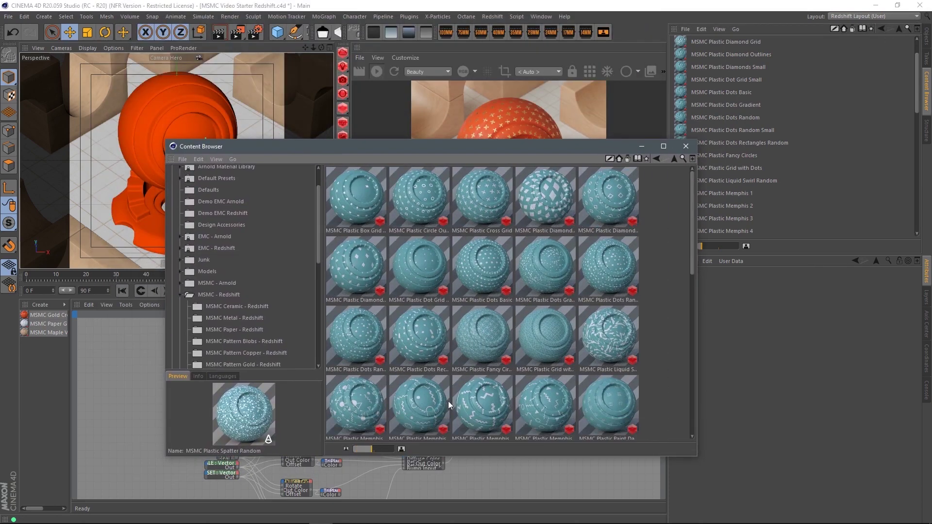
drag(694, 209, 693, 173)
drag(488, 144, 542, 139)
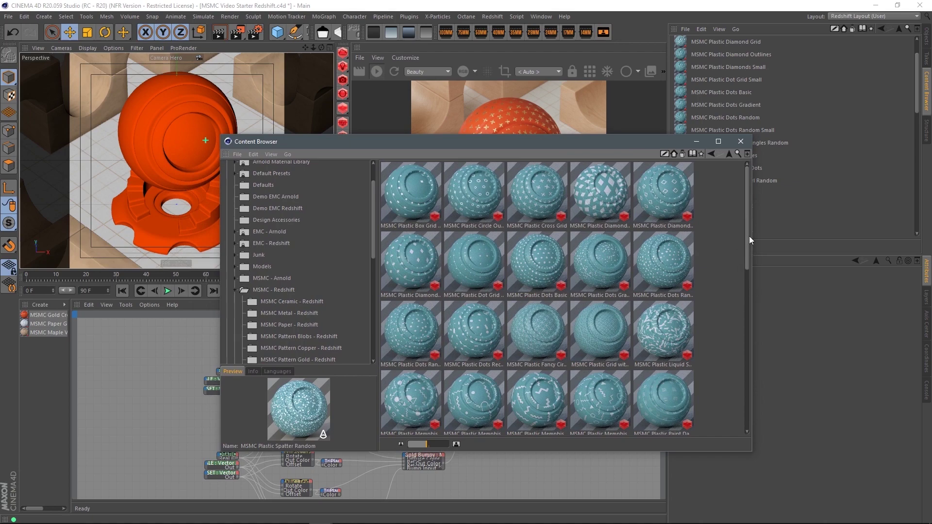
drag(749, 241, 754, 214)
drag(613, 141, 569, 138)
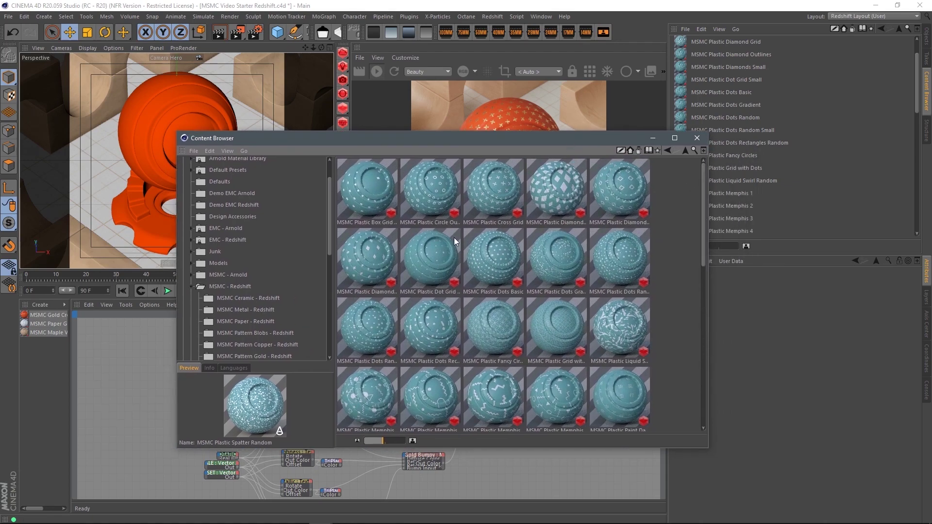
Step: Look through the MSMC Pattern Gold and MSMC Pattern Silver folders, and return to MSMC Pattern Plastics
drag(331, 240, 329, 273)
click(266, 261)
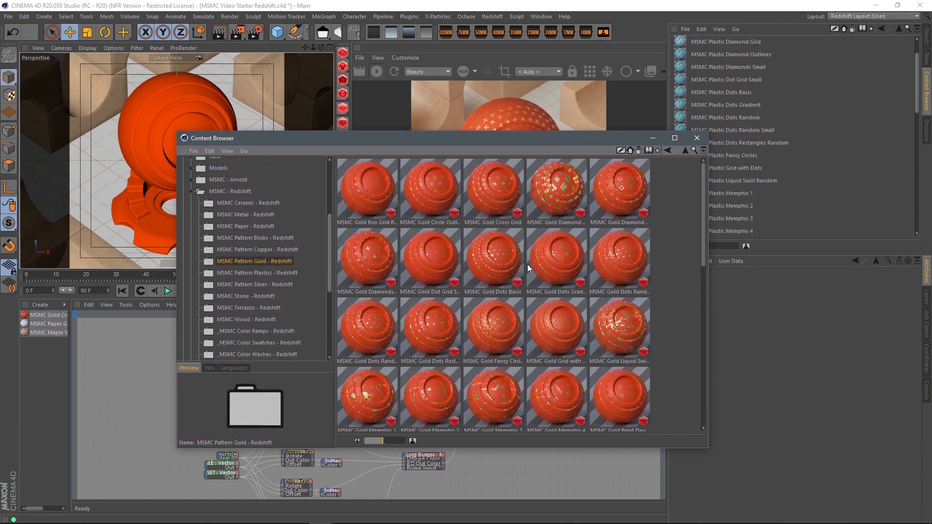
click(262, 284)
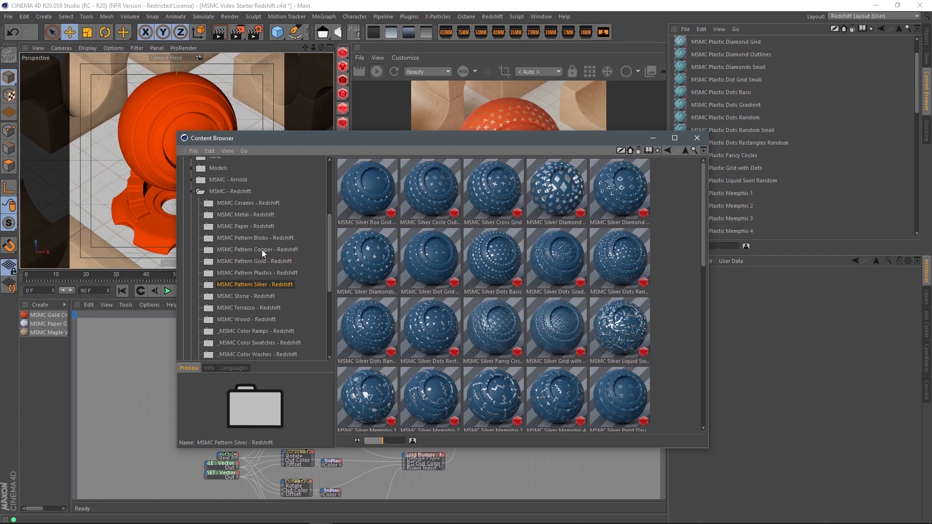
click(260, 274)
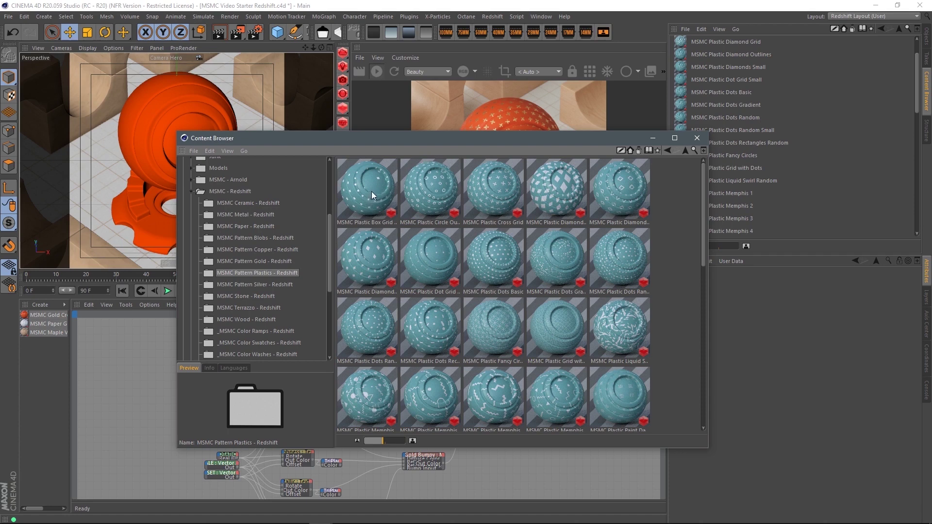
drag(409, 138, 347, 175)
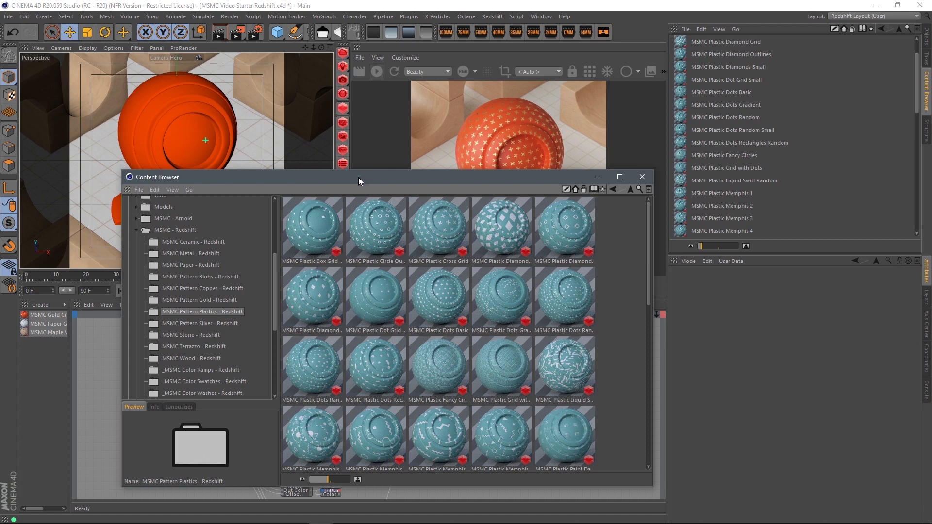
drag(354, 179, 511, 153)
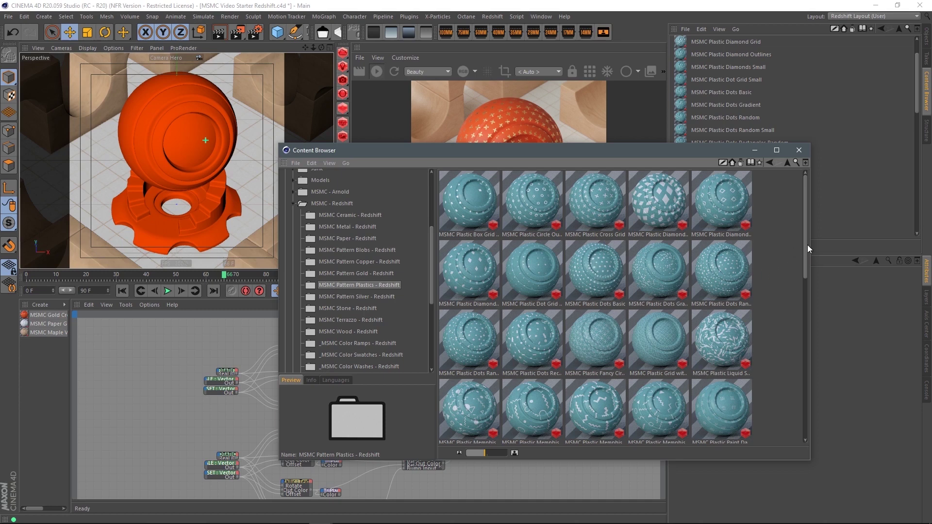
Step: Add the MSMC Plastic Squiggles material from the plastics folder to the scene and apply it to the shader ball
scroll(795, 300, down, 6)
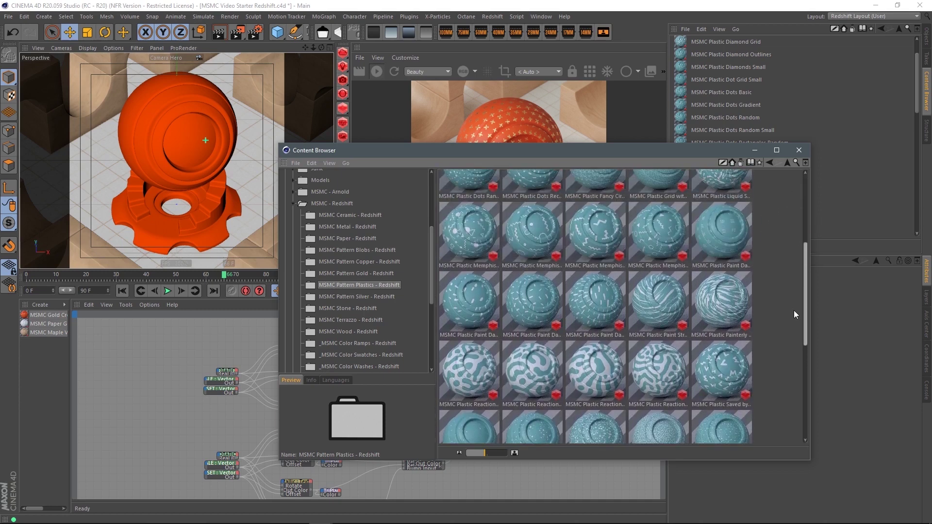
scroll(795, 315, up, 1)
scroll(796, 299, up, 5)
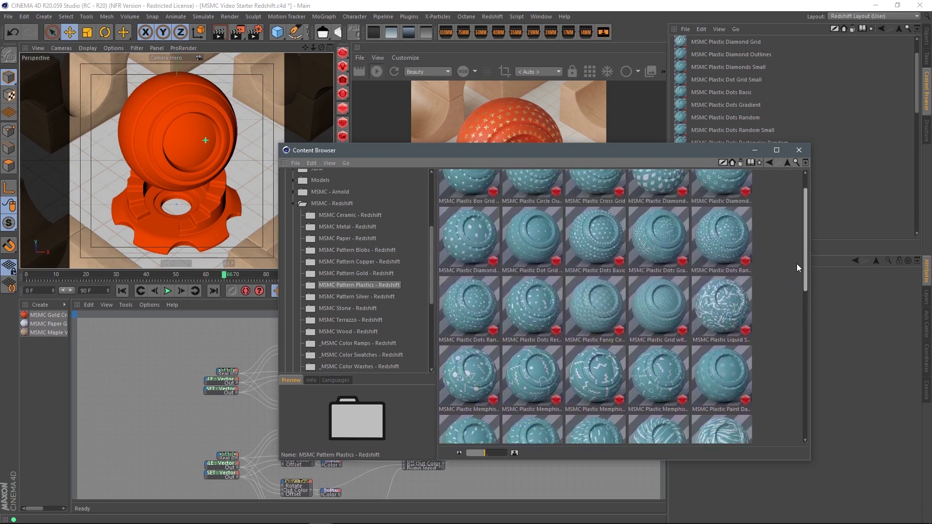
scroll(795, 311, down, 10)
scroll(790, 362, down, 3)
double_click(536, 330)
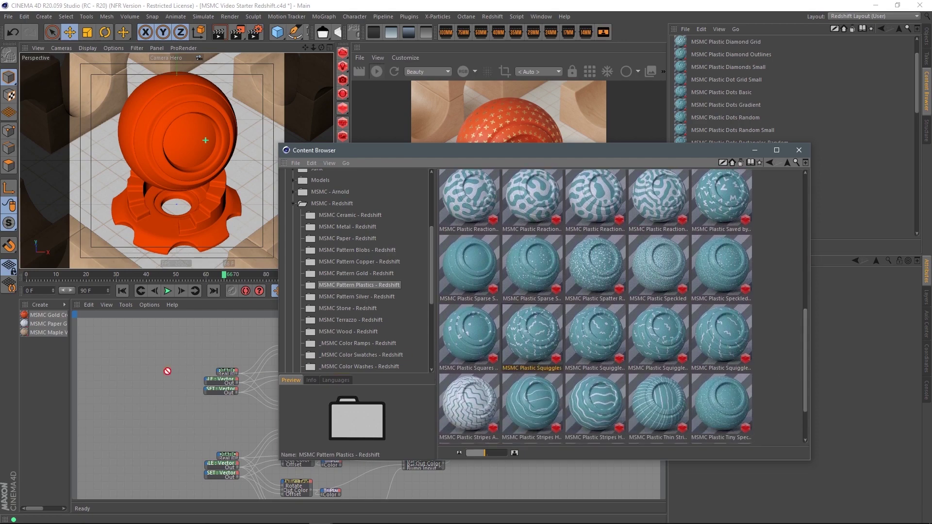
click(755, 151)
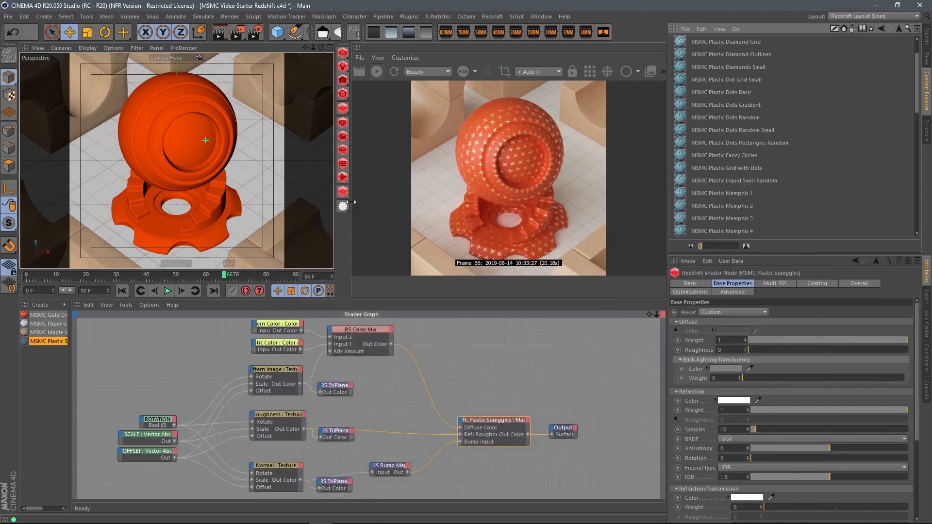
drag(196, 139, 196, 140)
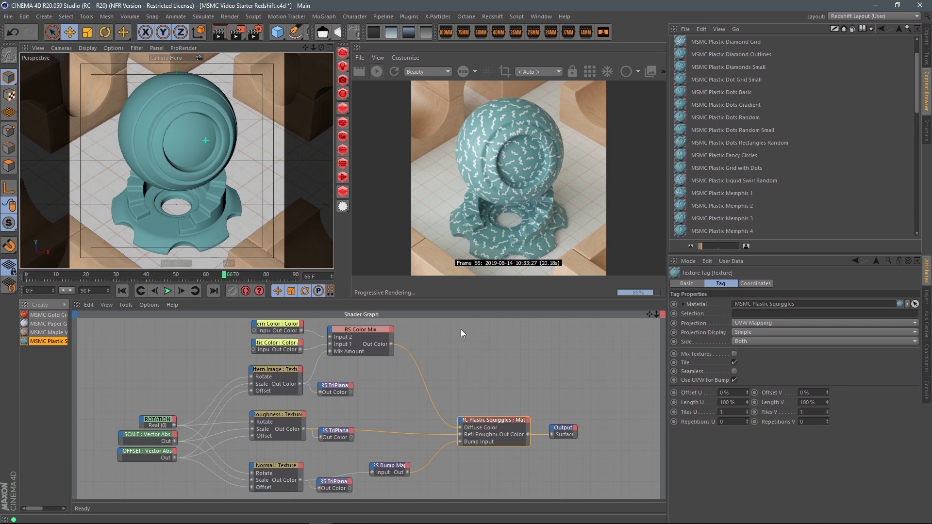
Step: Inspect the Pattern Color and Plastic Color nodes that feed the RS Color Mix in the shader graph
middle_drag(434, 362, 421, 374)
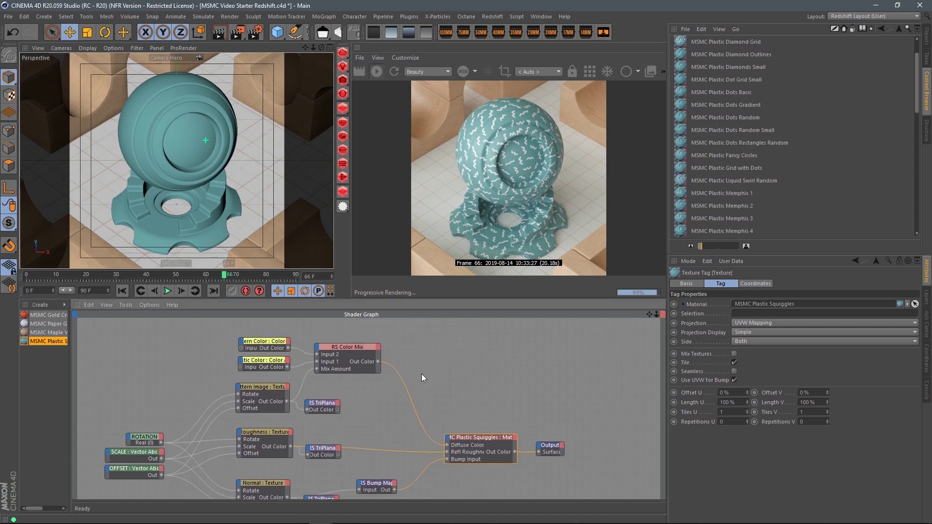
drag(256, 359, 264, 369)
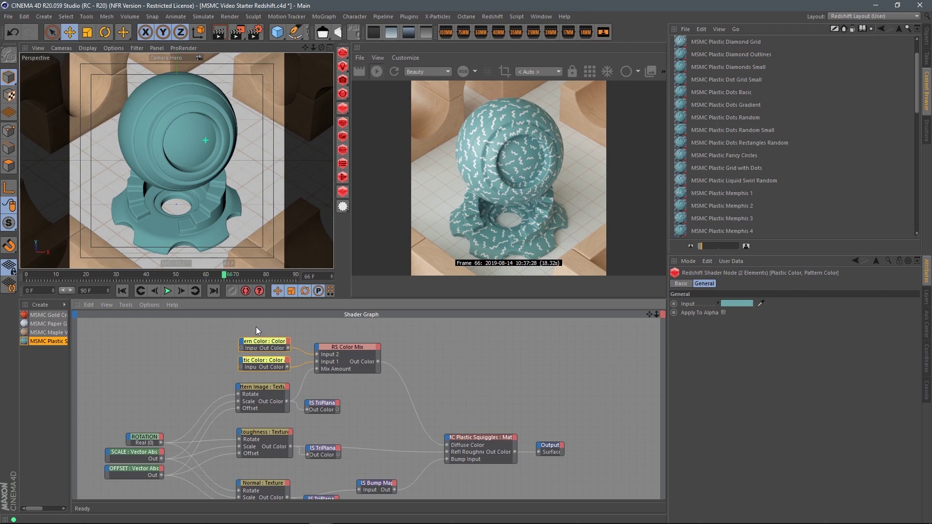
click(262, 341)
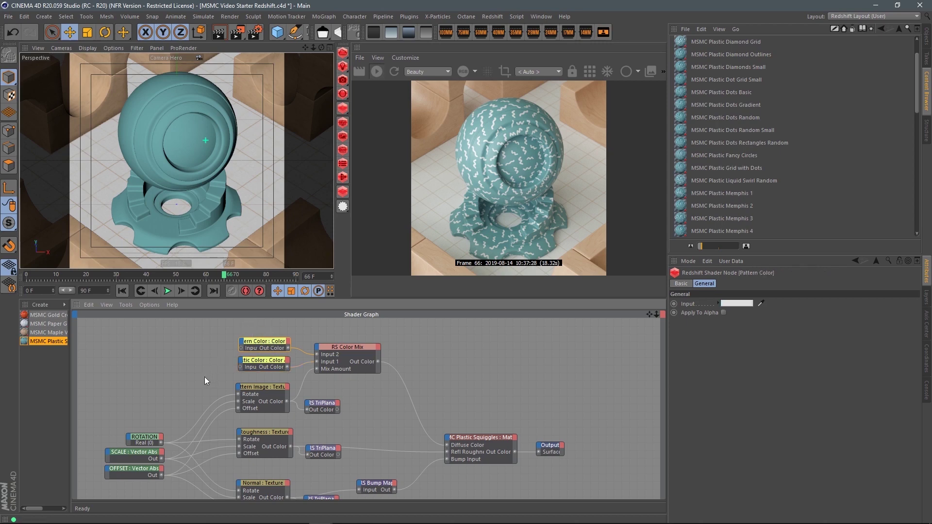
middle_drag(206, 374, 241, 358)
scroll(241, 359, up, 5)
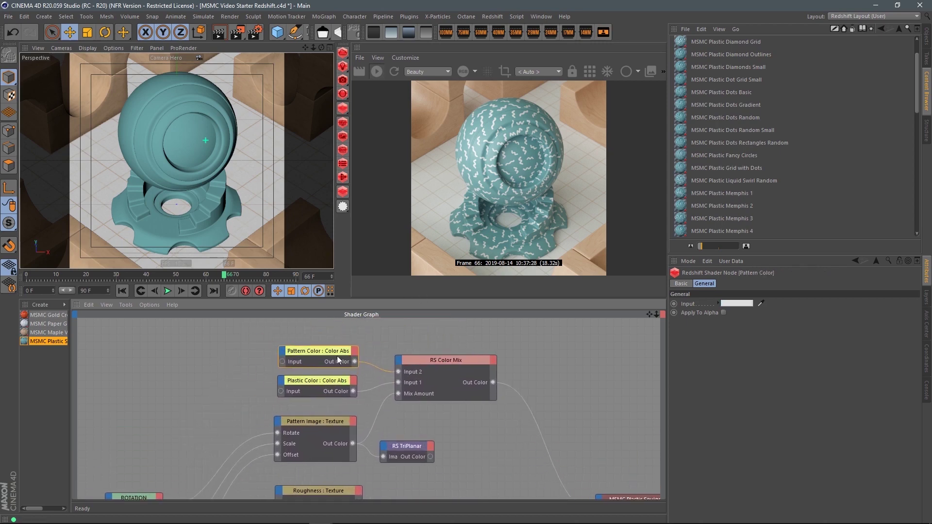
click(309, 381)
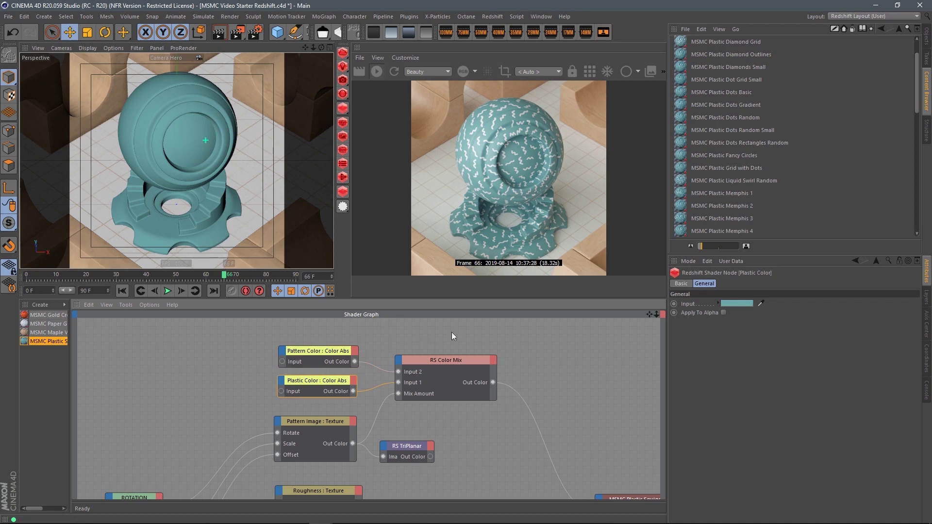
Step: Change the Pattern Color node's input to a bright green with hue 109° and saturation 100%
click(308, 355)
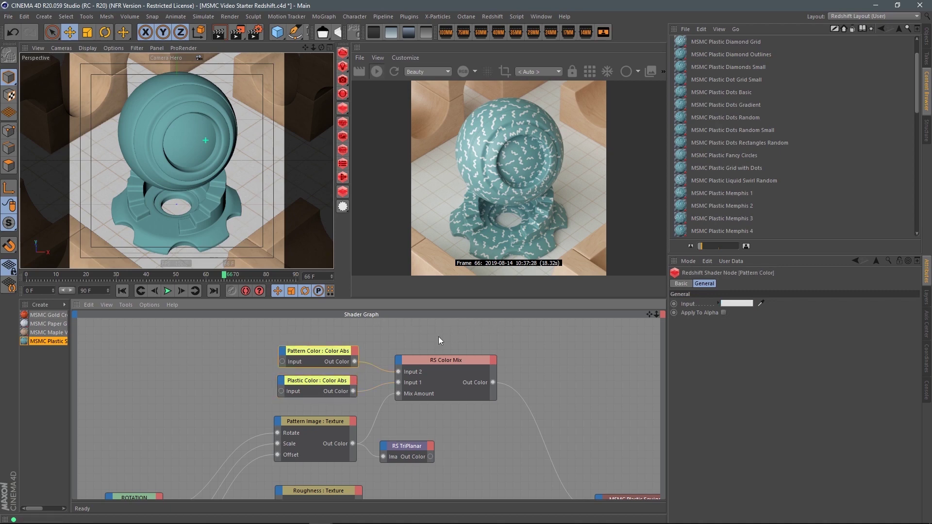
click(718, 304)
drag(817, 328, 780, 329)
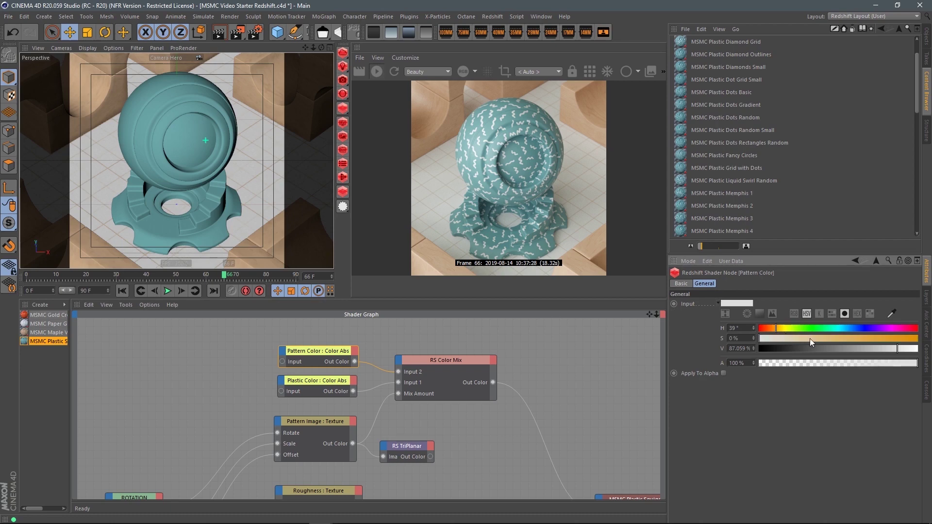
drag(841, 328, 863, 330)
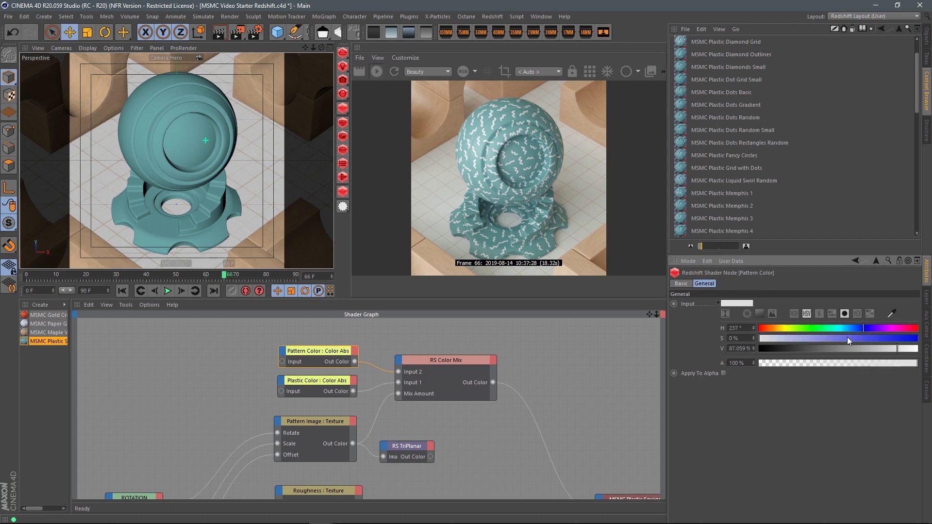
click(816, 340)
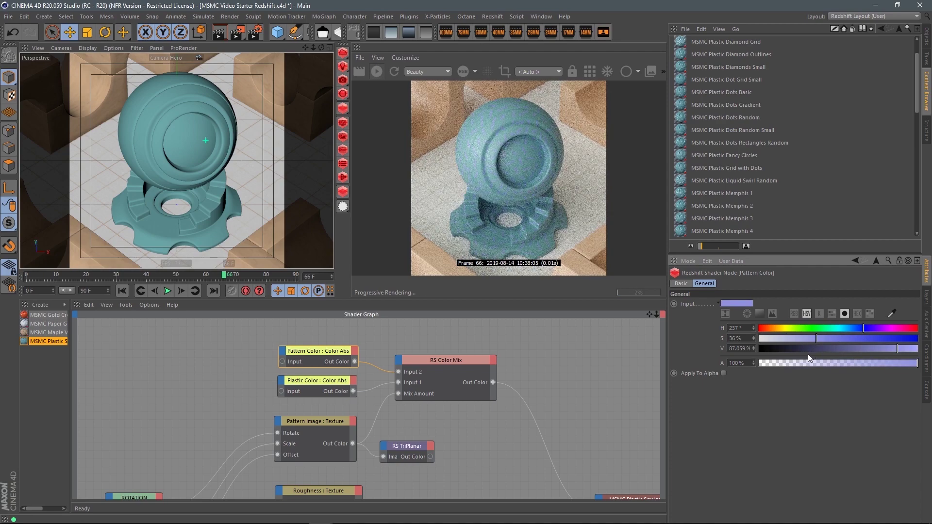
click(775, 338)
click(776, 329)
drag(777, 339, 918, 339)
click(807, 328)
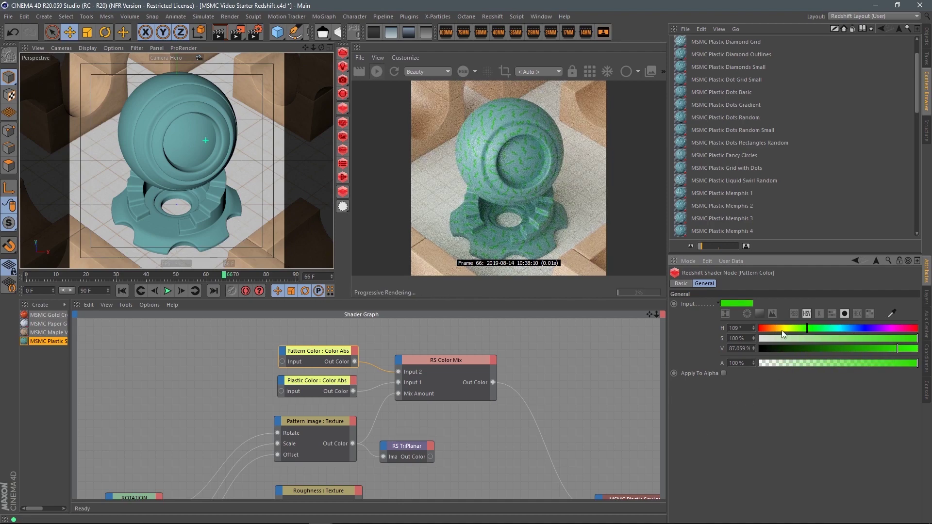
Step: Change the Plastic Color node's input to a pale grey-blue with saturation 11% and value 78%
click(330, 392)
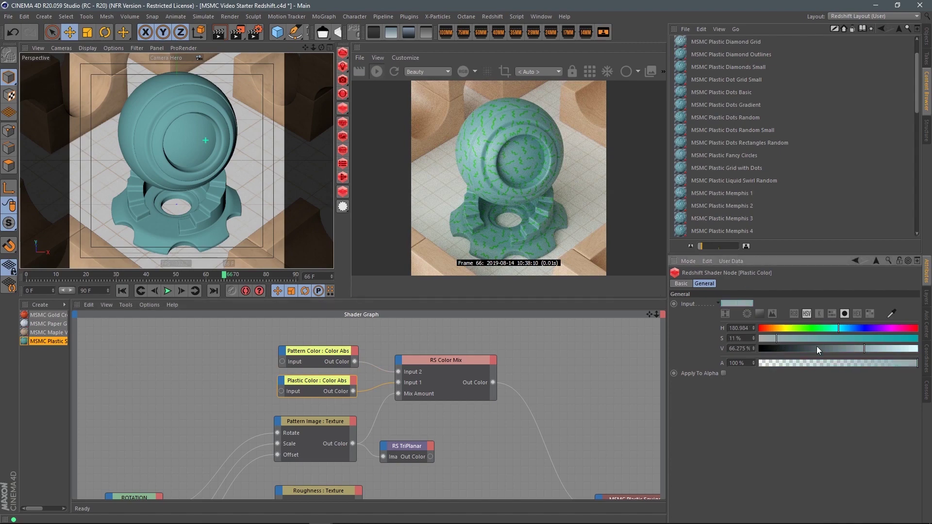
click(884, 348)
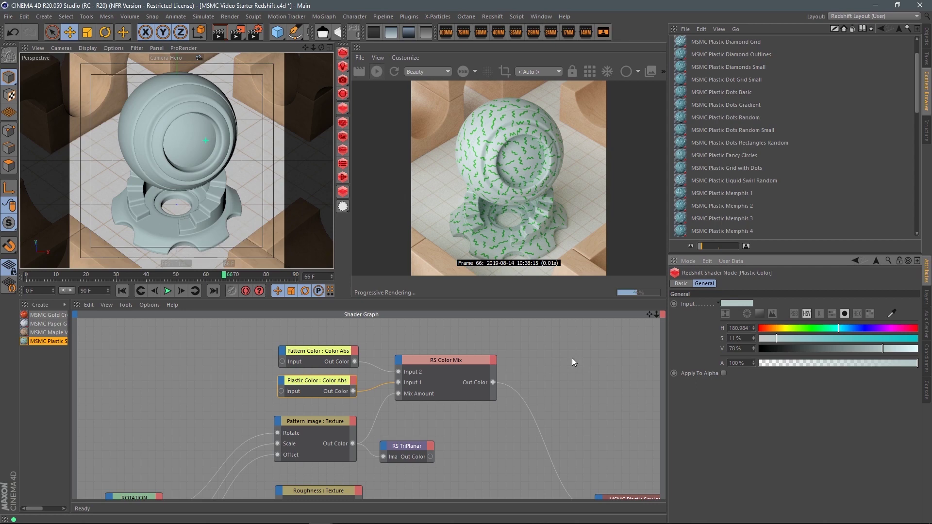
scroll(470, 418, down, 5)
scroll(432, 384, down, 3)
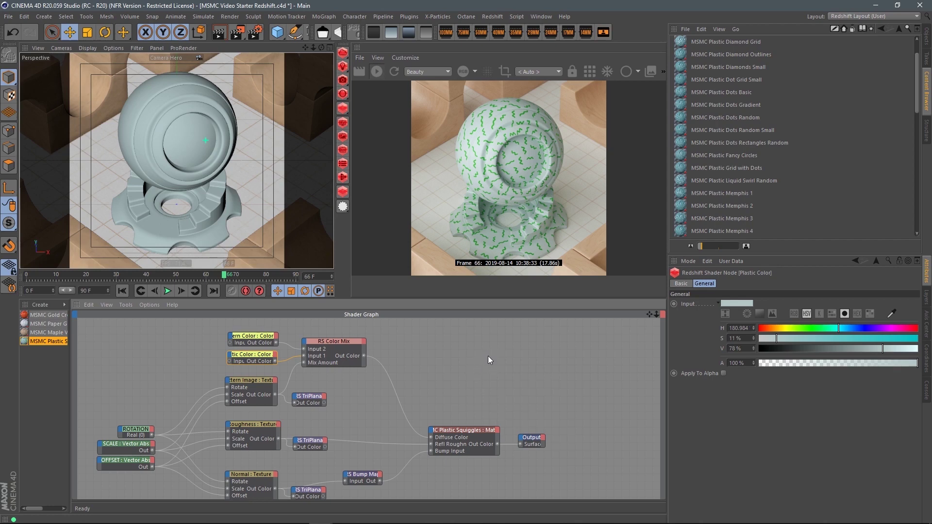
Step: Open the _MSMC Color Swatches - Redshift folder in a separate Content Browser window with reduced thumbnails
click(897, 28)
double_click(733, 118)
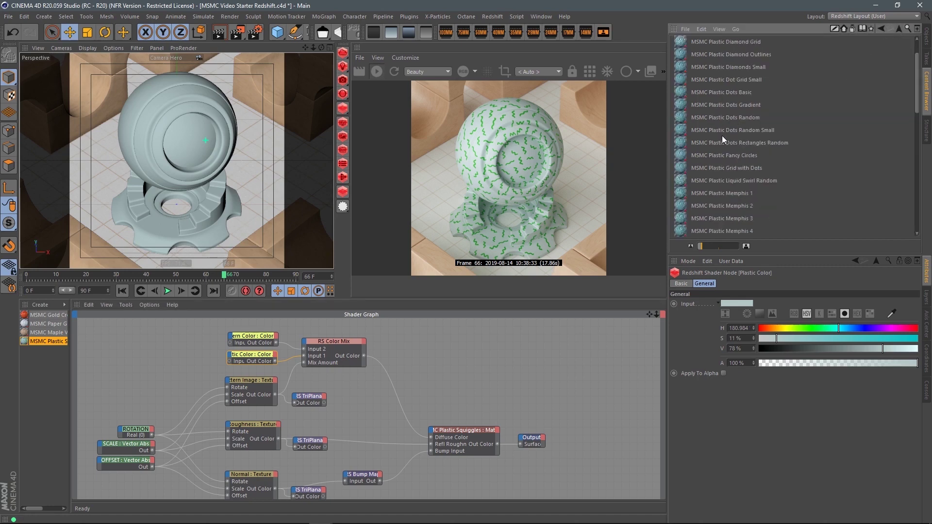
click(910, 32)
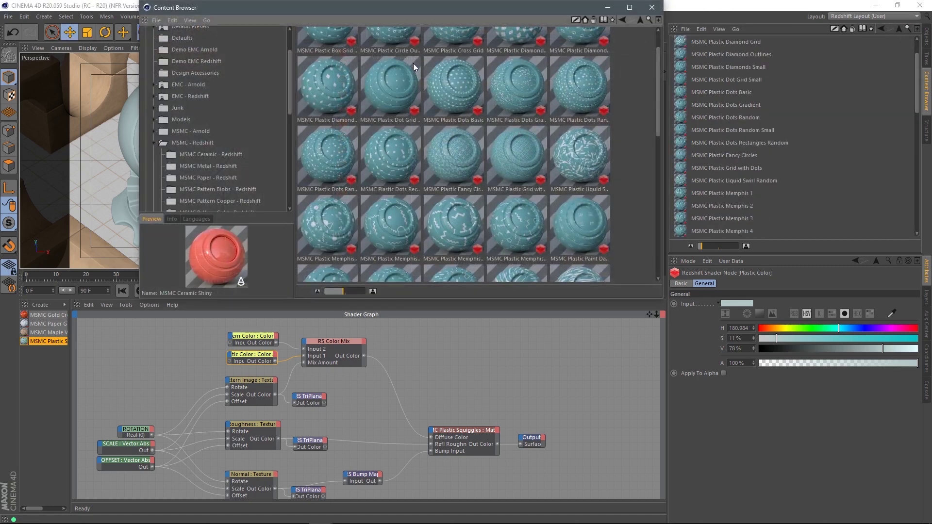
drag(311, 7, 295, 95)
mouse_move(274, 184)
mouse_down()
mouse_move(271, 268)
mouse_move(274, 197)
mouse_up()
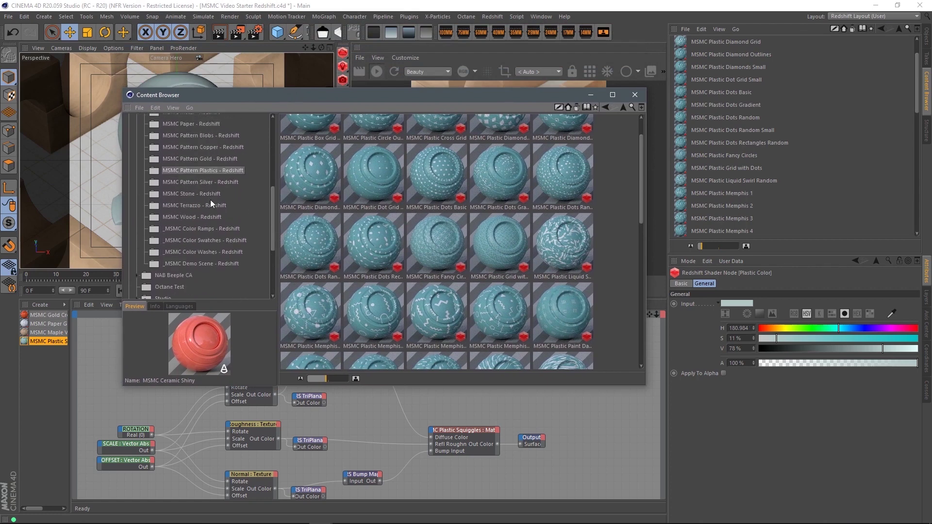
click(198, 228)
click(209, 241)
drag(325, 378, 315, 378)
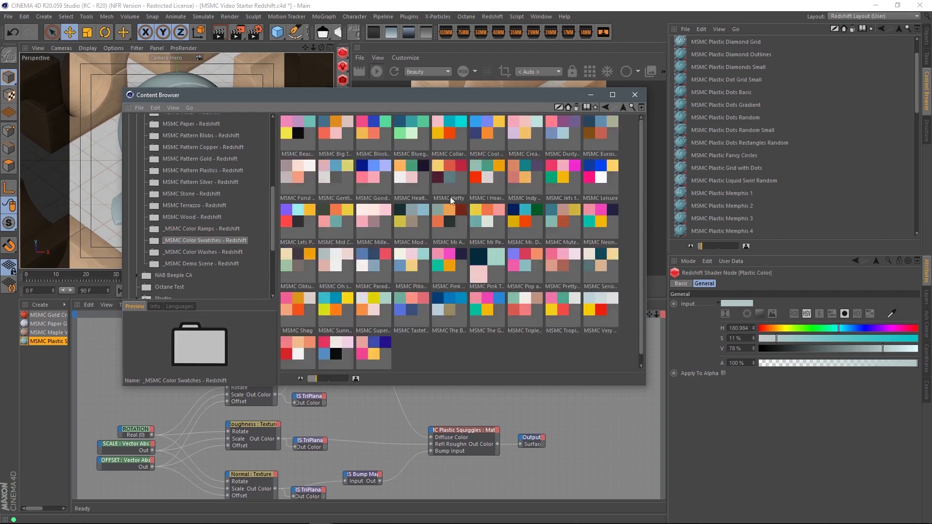
Step: Move the floating Content Browser window aside so the swatches sit next to the rendered shader ball
drag(468, 98, 444, 74)
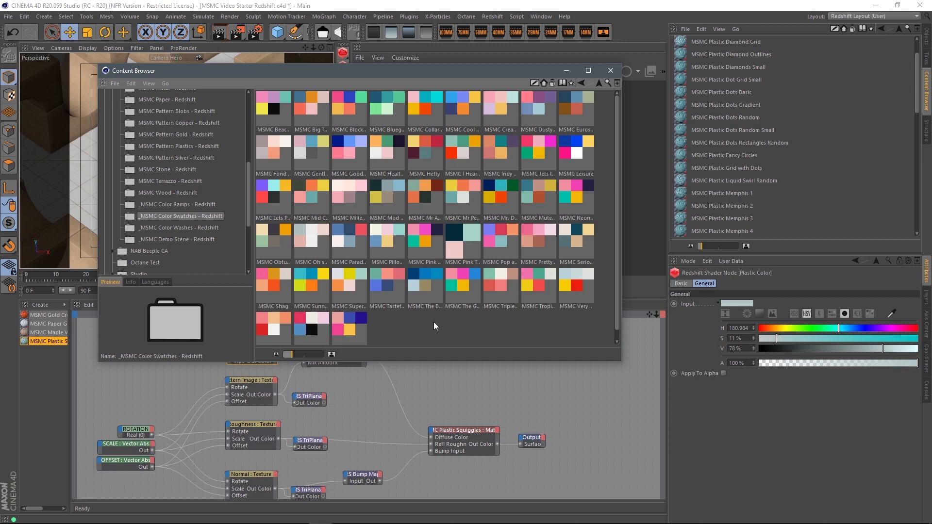
drag(465, 71, 447, 57)
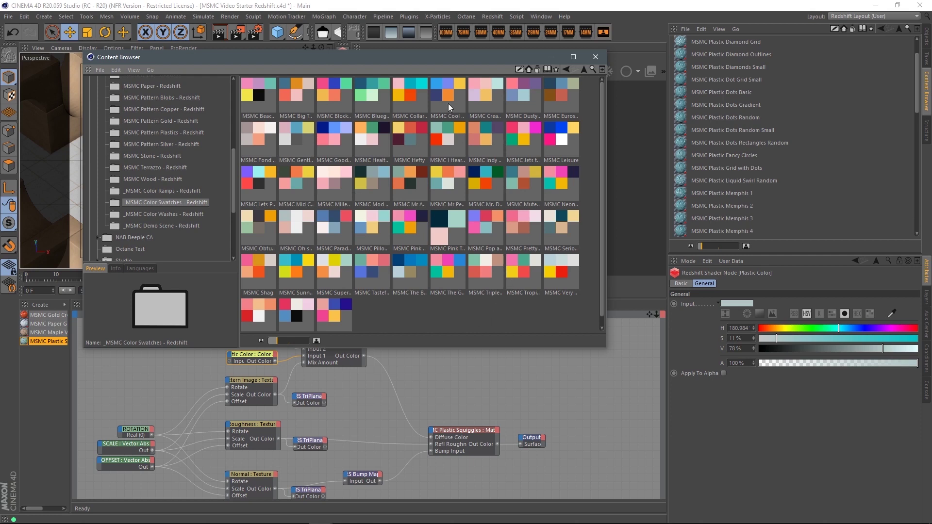
drag(462, 61, 319, 86)
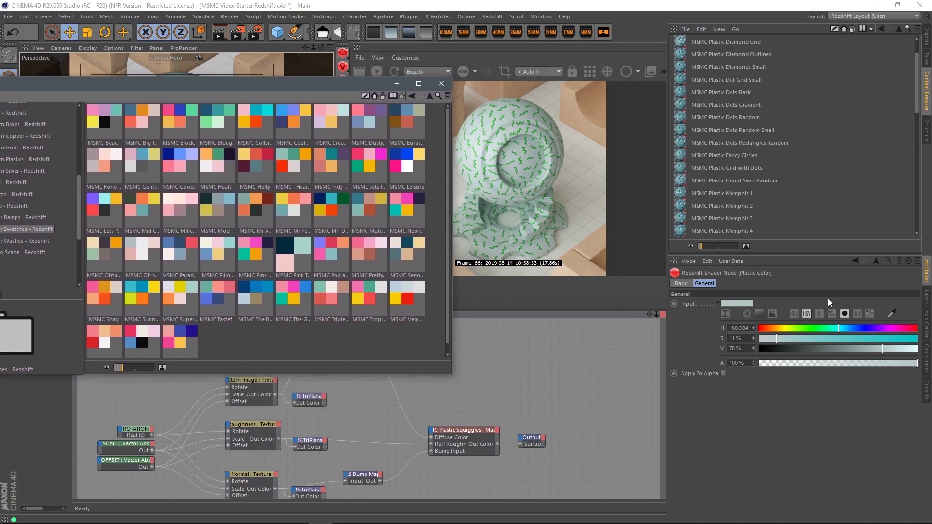
Step: Add the MSMC Pretty in Pink swatches to the palette of the Plastic Color node, applying their reddish brown to its input
click(870, 315)
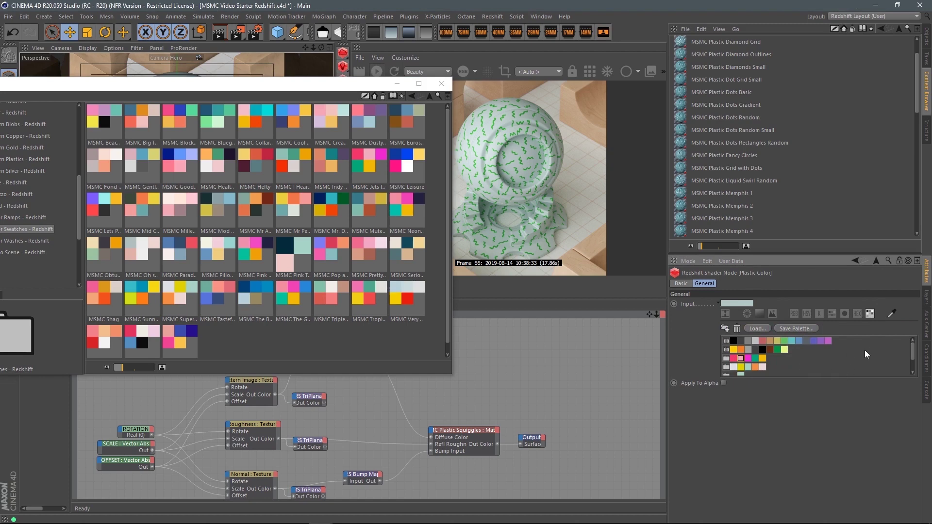
drag(913, 353, 922, 369)
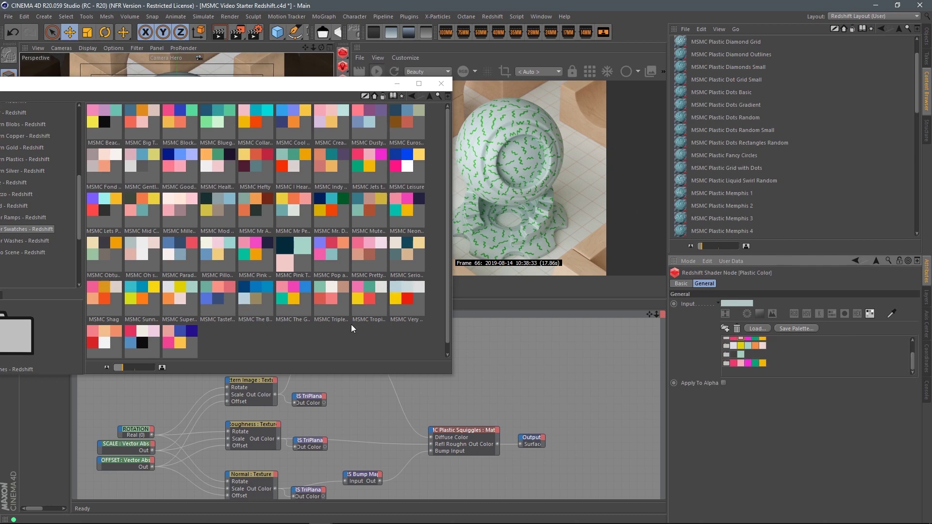
drag(366, 251, 783, 368)
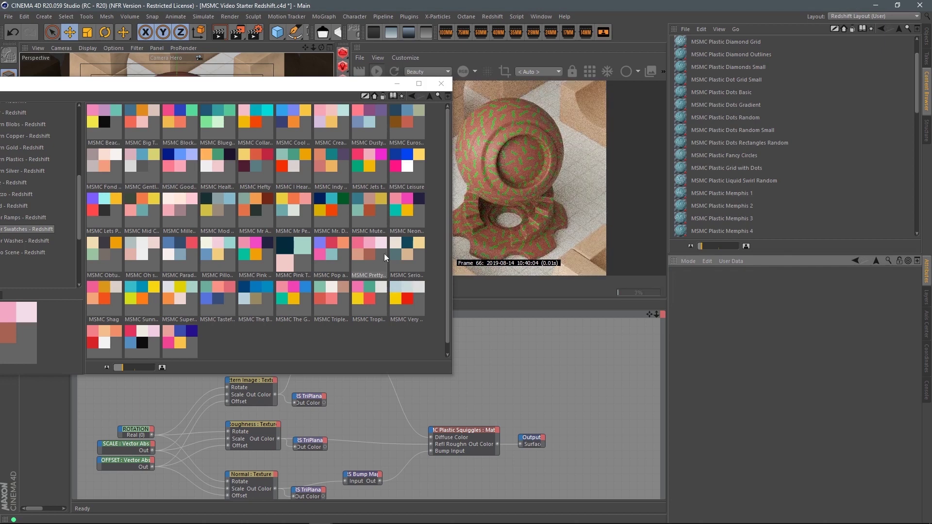
Step: Set the Plastic Color node to the vivid pink and the Pattern Color node to the palest pink of the Pretty in Pink swatches
drag(324, 89, 343, 40)
click(269, 355)
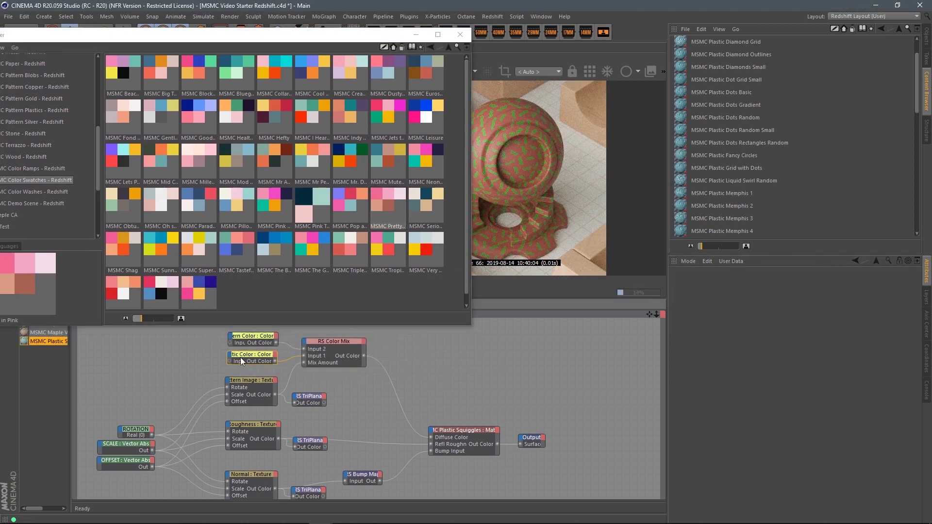
click(870, 313)
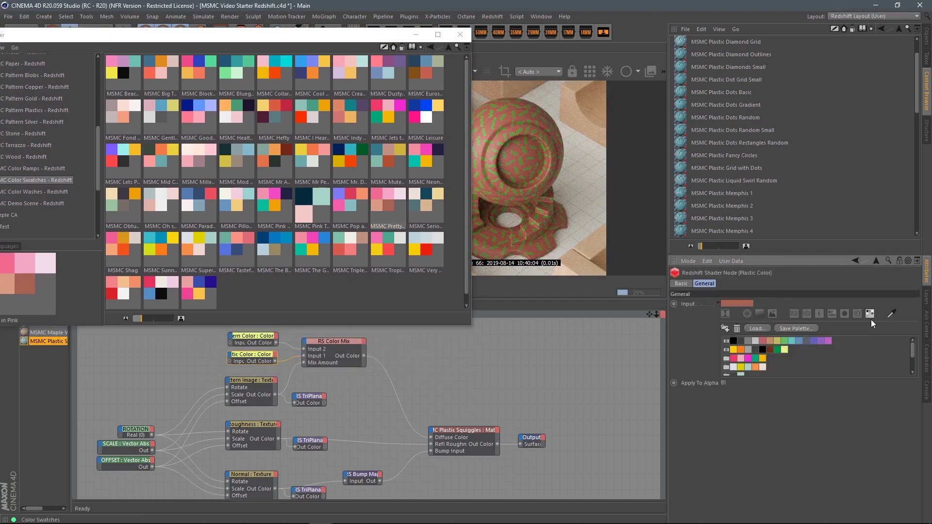
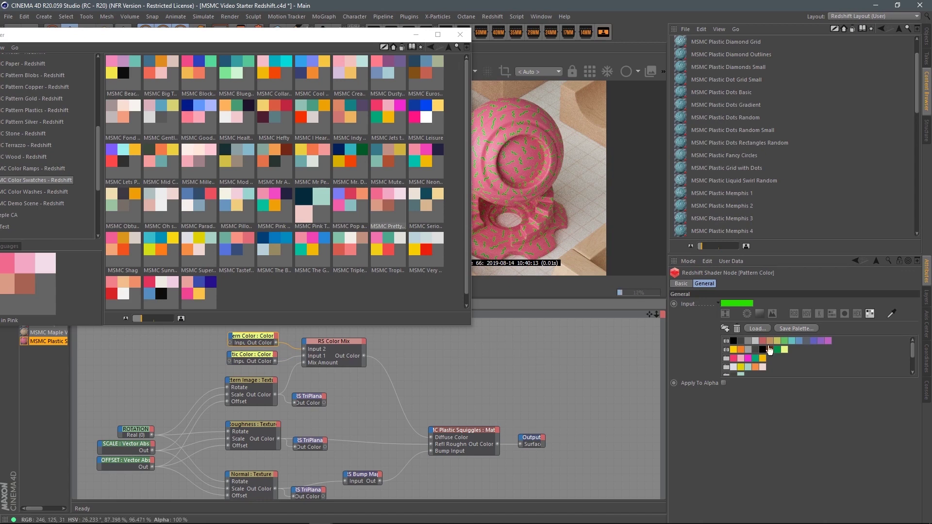
scroll(820, 359, down, 2)
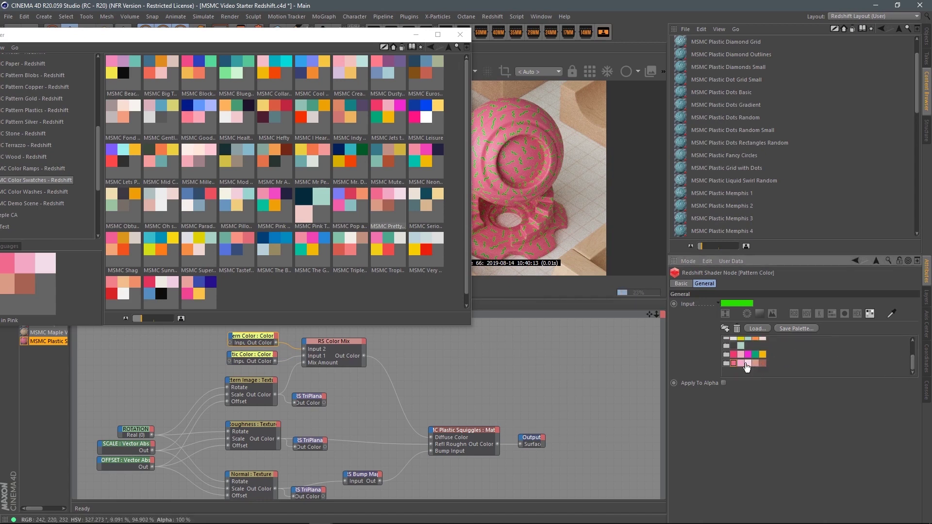
click(749, 364)
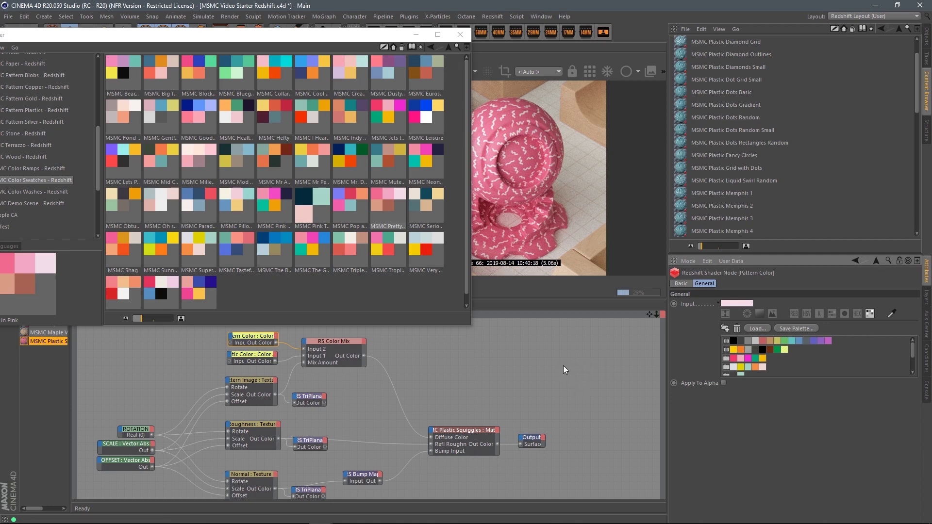
Step: Browse the _MSMC Color Ramps - Redshift and _MSMC Color Washes - Redshift folders in the floating Content Browser
drag(347, 32, 427, 114)
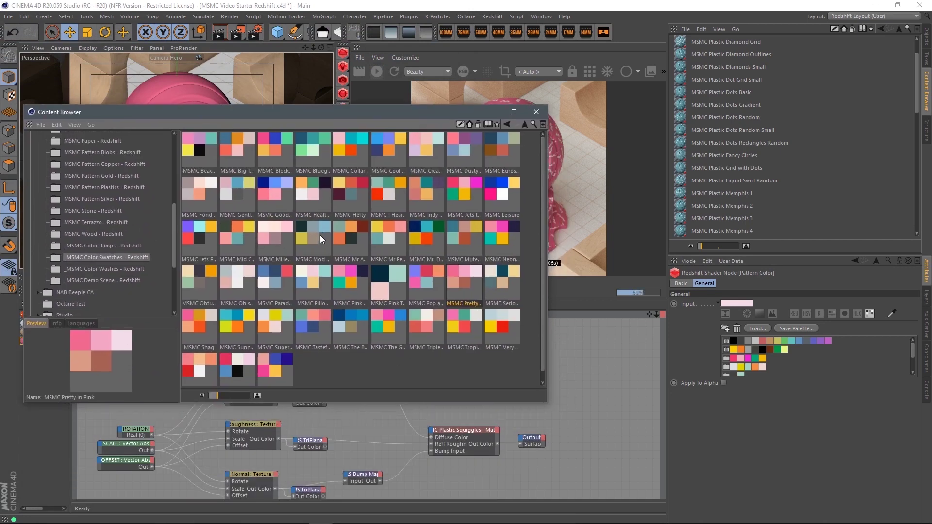
click(96, 246)
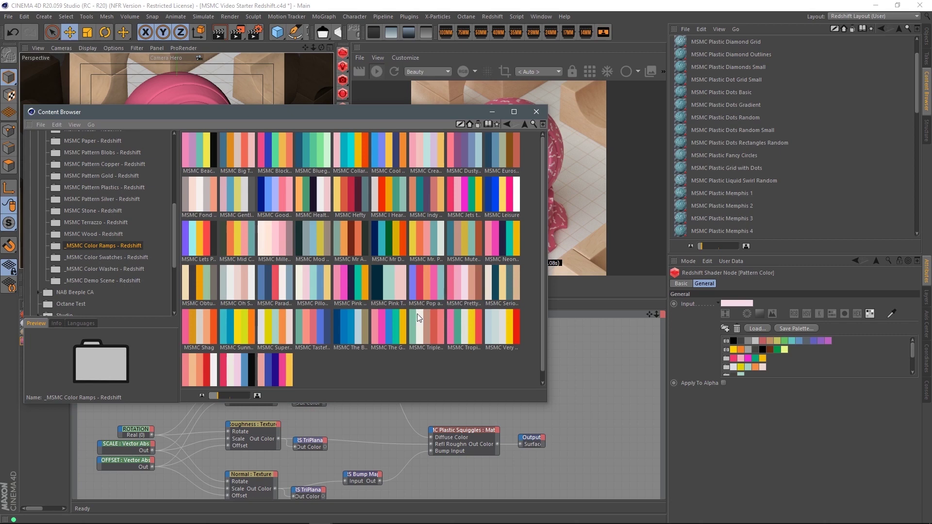
click(102, 269)
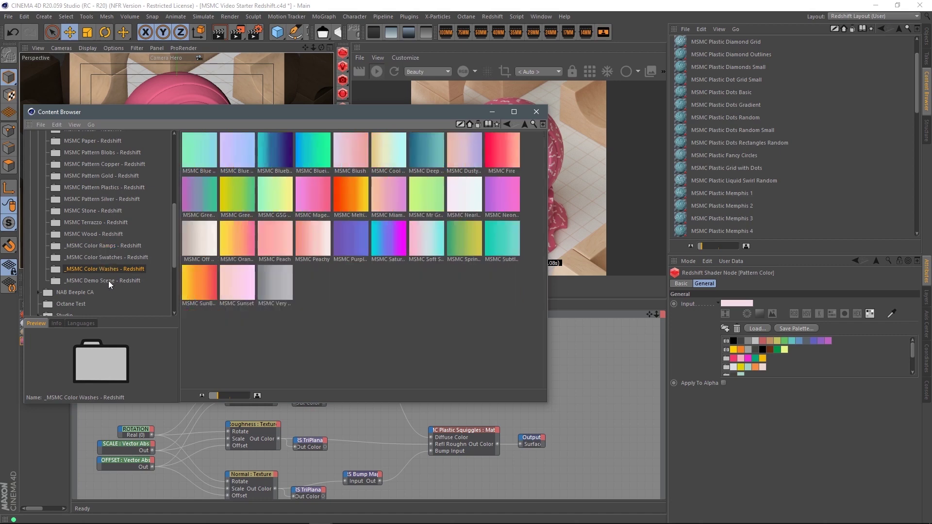
click(109, 246)
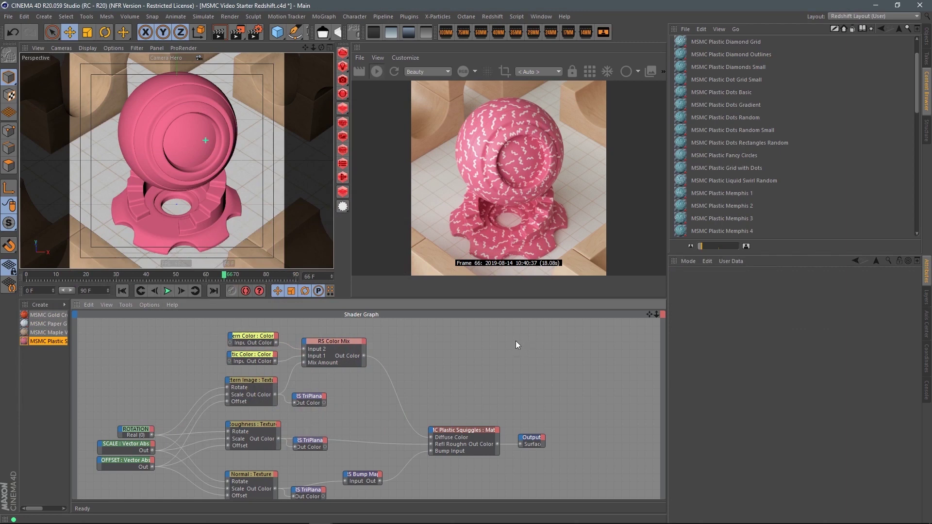
Step: Open the MSMC Pattern Gold - Redshift folder in a separate Content Browser window with enlarged thumbnails, clear of the rendered ball
click(900, 29)
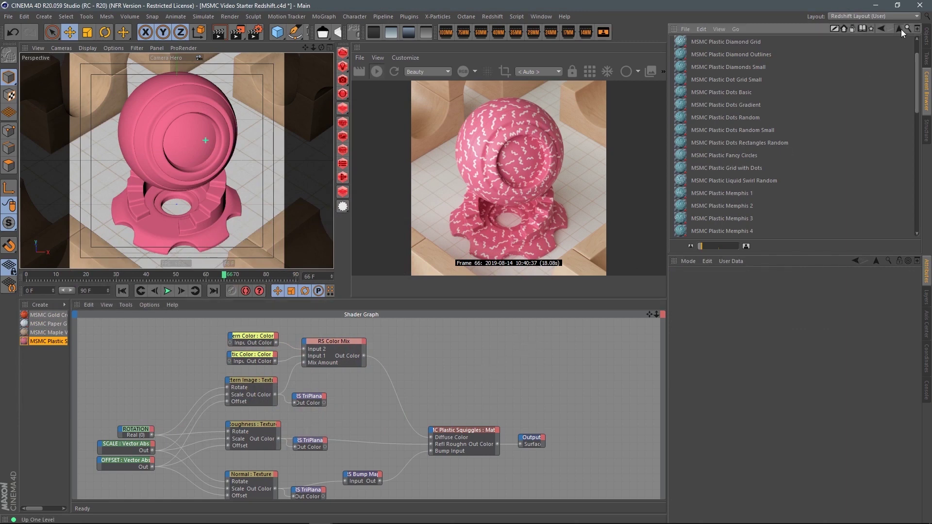
double_click(717, 104)
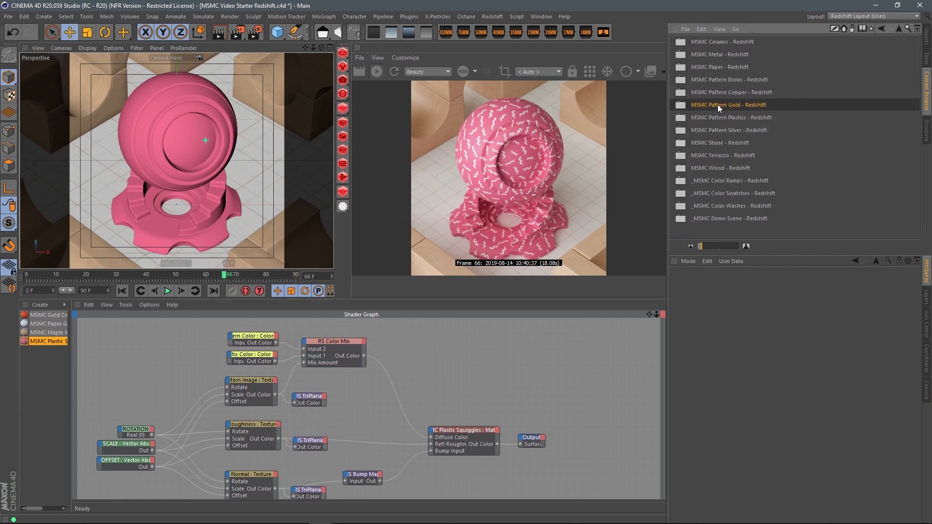
key(shift+F8)
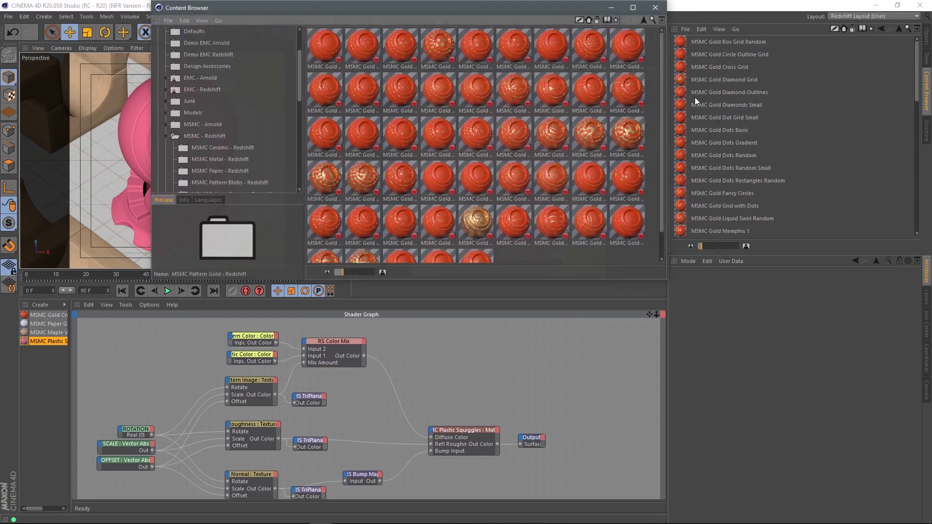
drag(432, 43, 407, 216)
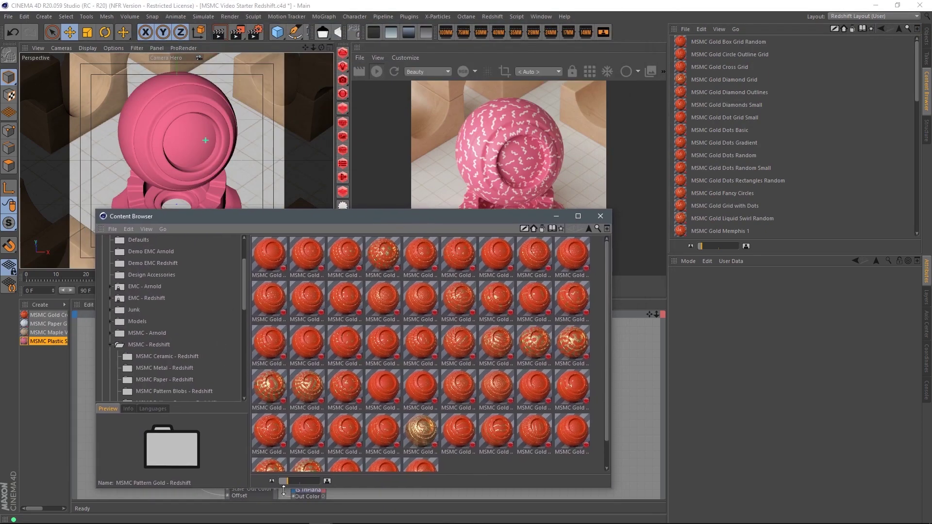
drag(284, 481, 298, 481)
drag(426, 220, 536, 210)
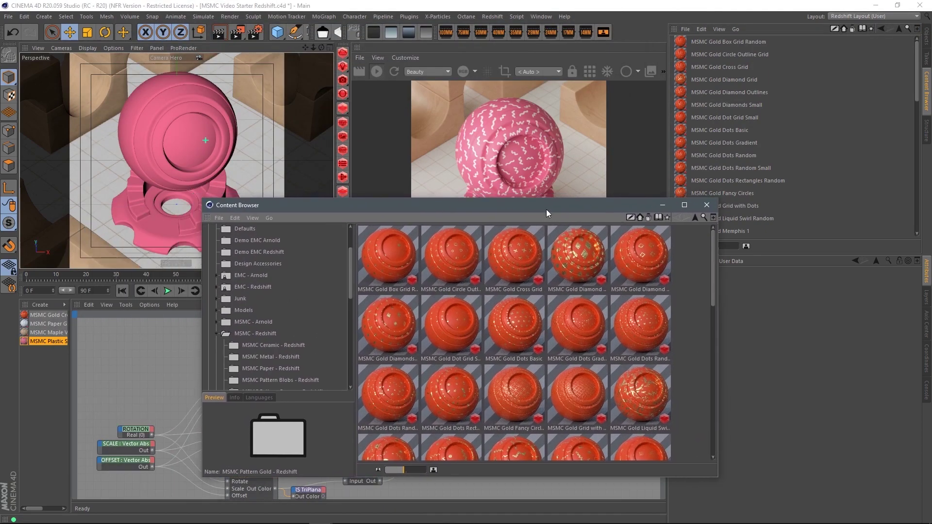
Step: Load the MSMC Gold Painterly Waves material into the scene, apply it to the shader ball and close the floating Content Browser
mouse_move(714, 269)
mouse_down()
mouse_move(711, 323)
mouse_move(723, 359)
mouse_move(704, 330)
mouse_up()
drag(636, 274, 43, 388)
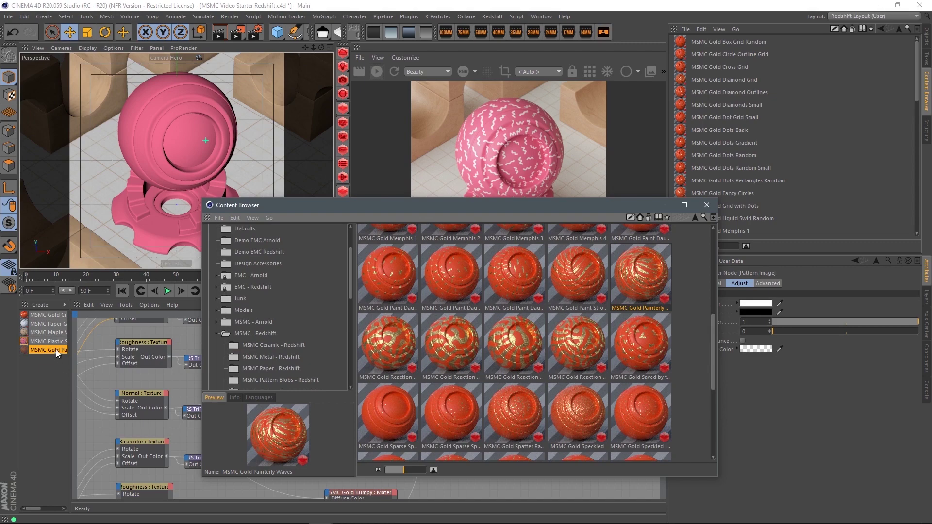
click(57, 349)
drag(165, 158, 164, 161)
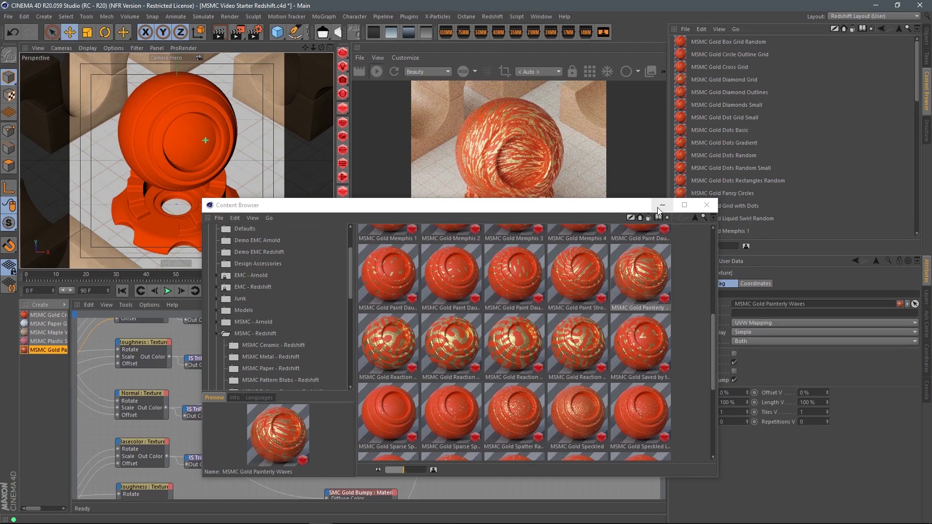
click(707, 205)
Step: Examine the Plastic Color node and the general image settings of the Pattern Image node in the gold material's shader graph
click(444, 340)
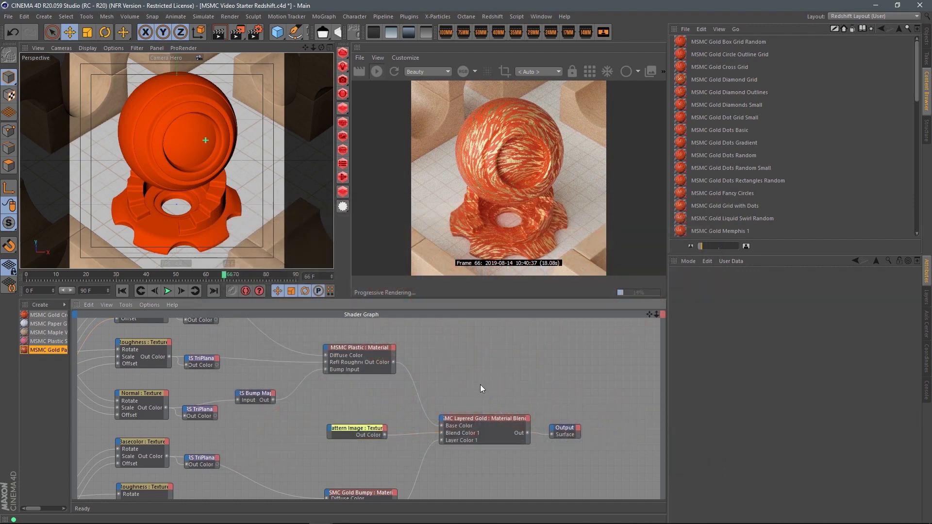
scroll(407, 407, down, 3)
middle_drag(274, 375, 328, 395)
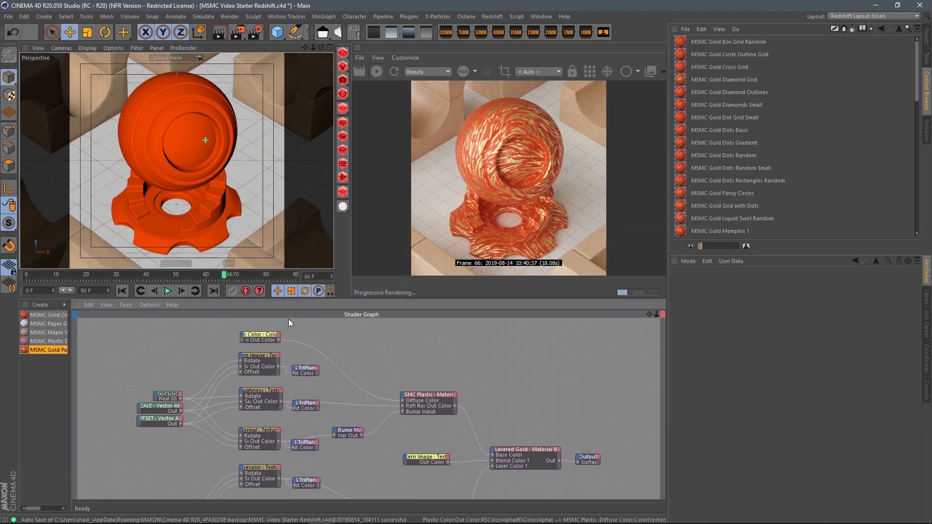
click(273, 342)
click(428, 459)
click(717, 284)
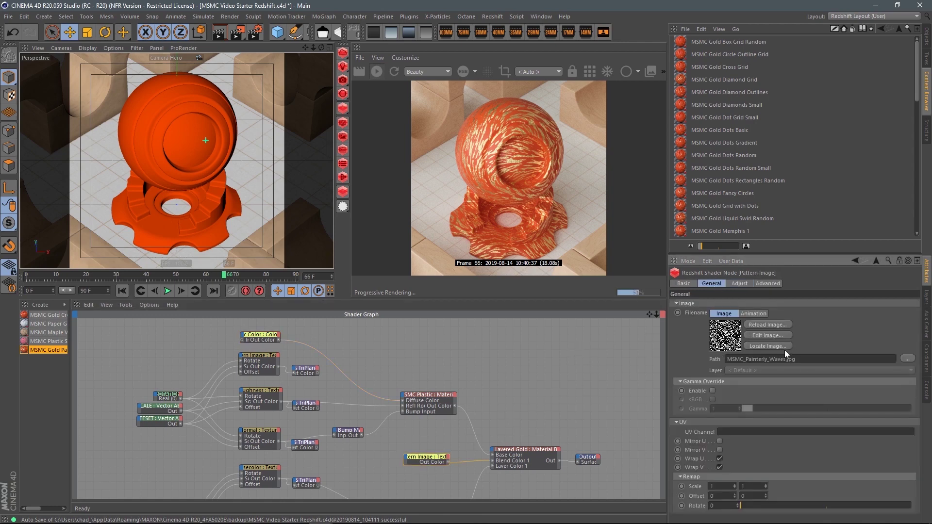
Step: Set the gold material's Plastic Color input to the reddish brown swatch from the Pretty in Pink palette
click(269, 340)
click(870, 314)
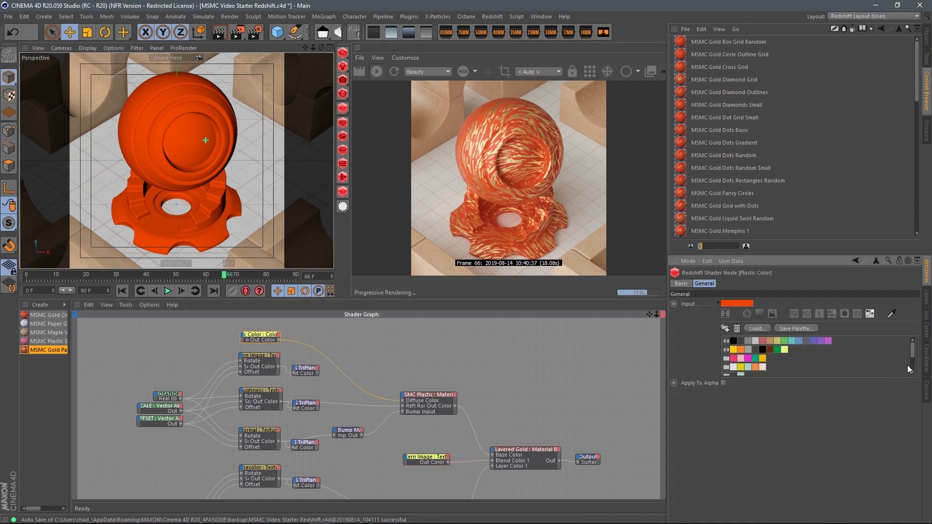
click(762, 364)
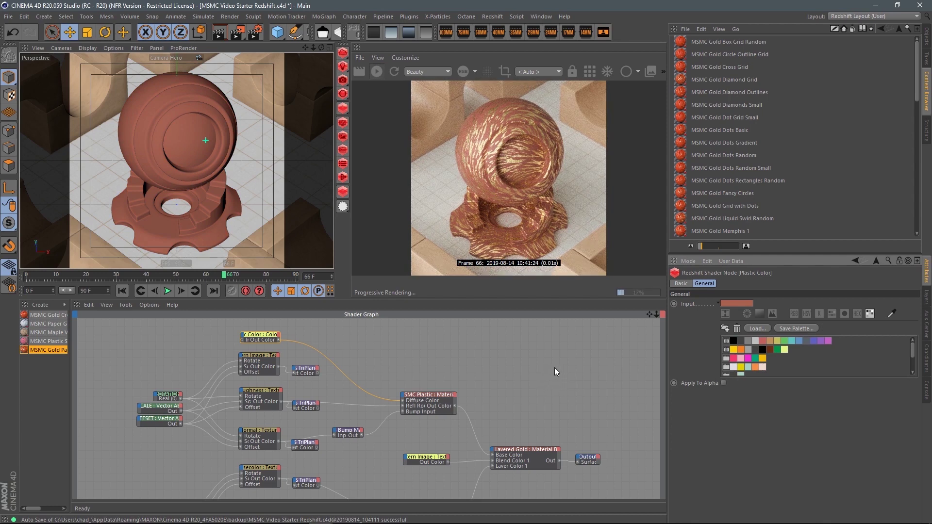
Step: Deselect the Plastic Color node and return to the overview of the MSMC Redshift material folders
click(533, 343)
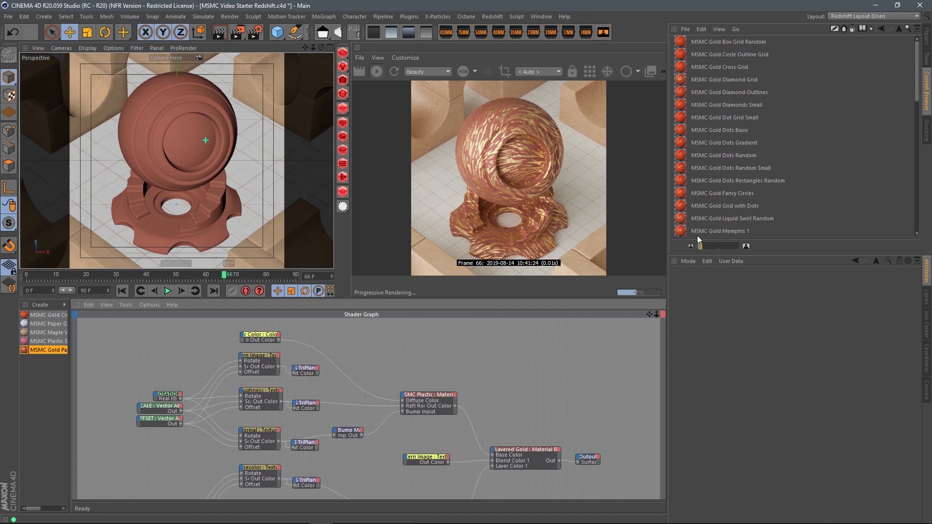
click(899, 29)
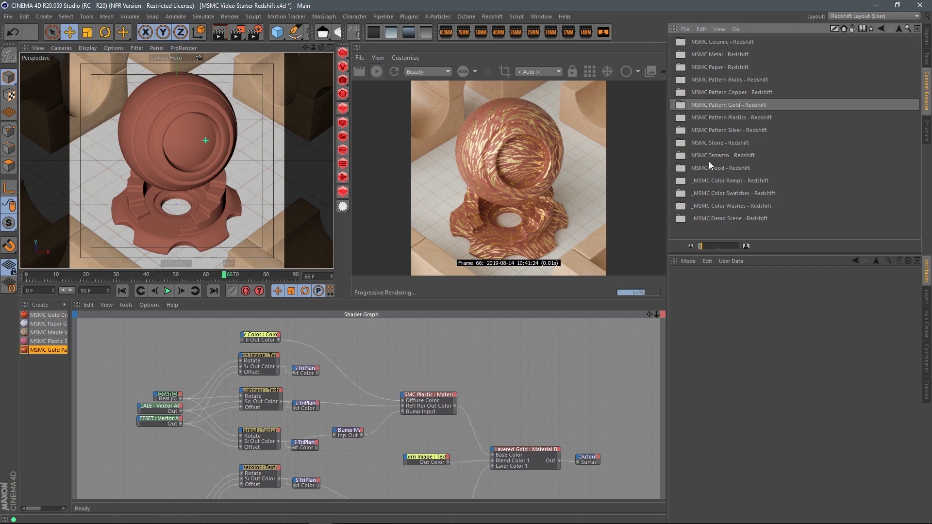
click(716, 235)
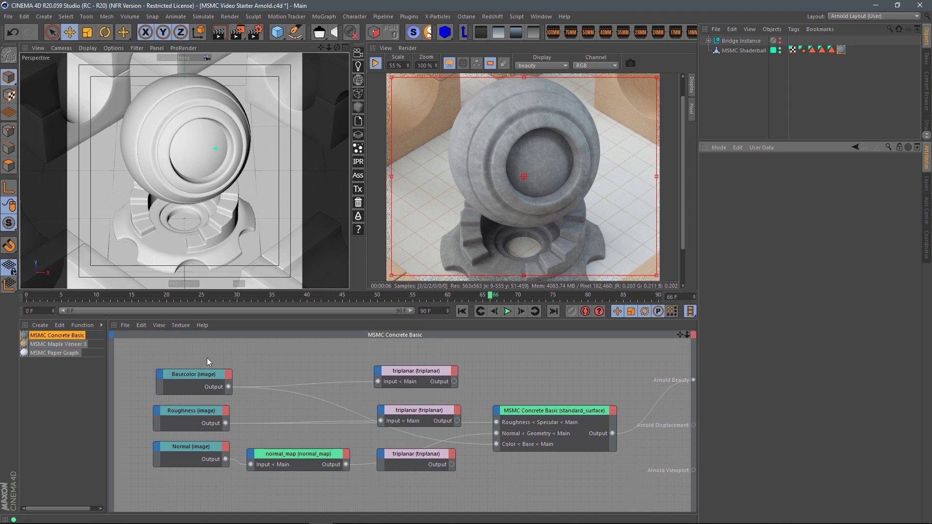
Step: Select the Basecolor image node of the MSMC Concrete Basic material in the Arnold scene and expand its Multiply colour sliders
click(208, 381)
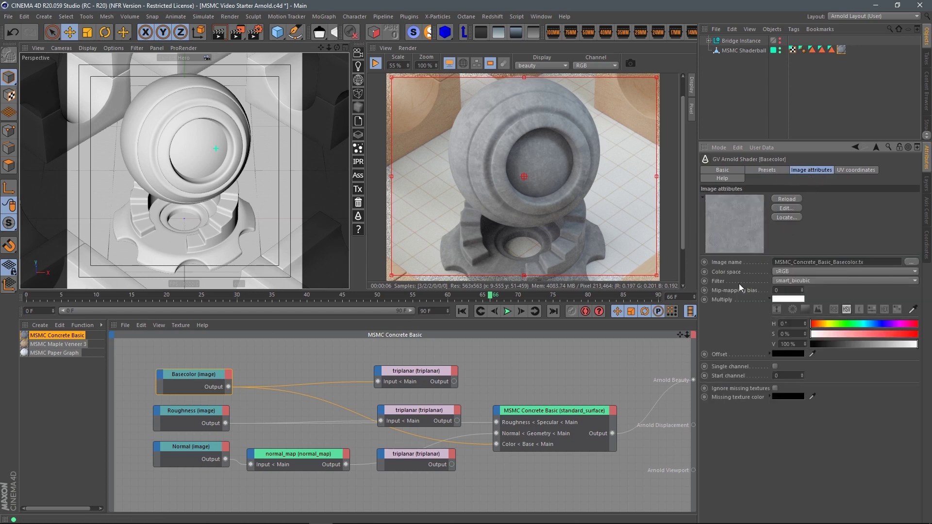
click(773, 299)
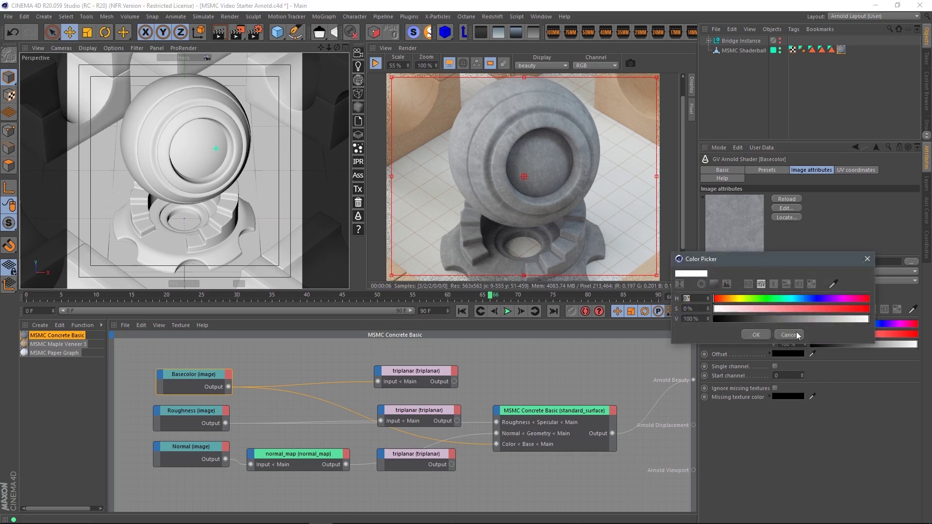
click(770, 300)
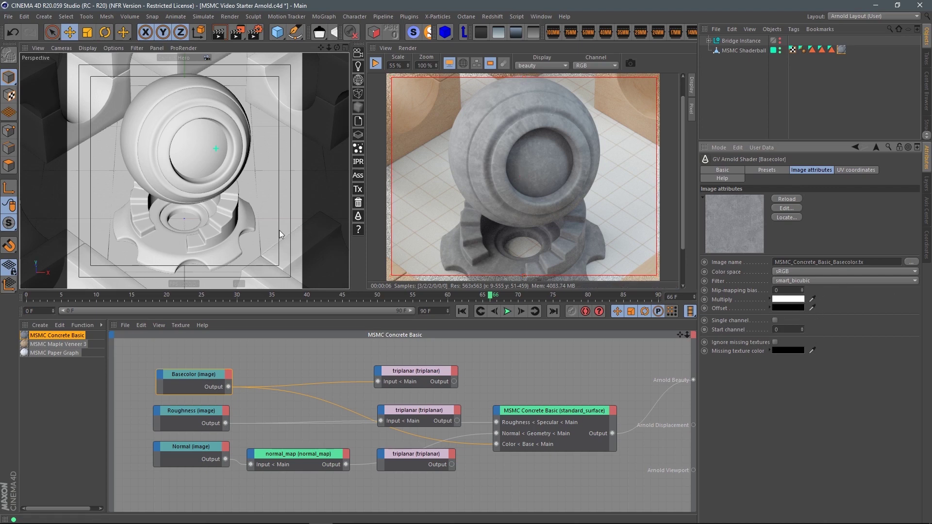
click(771, 297)
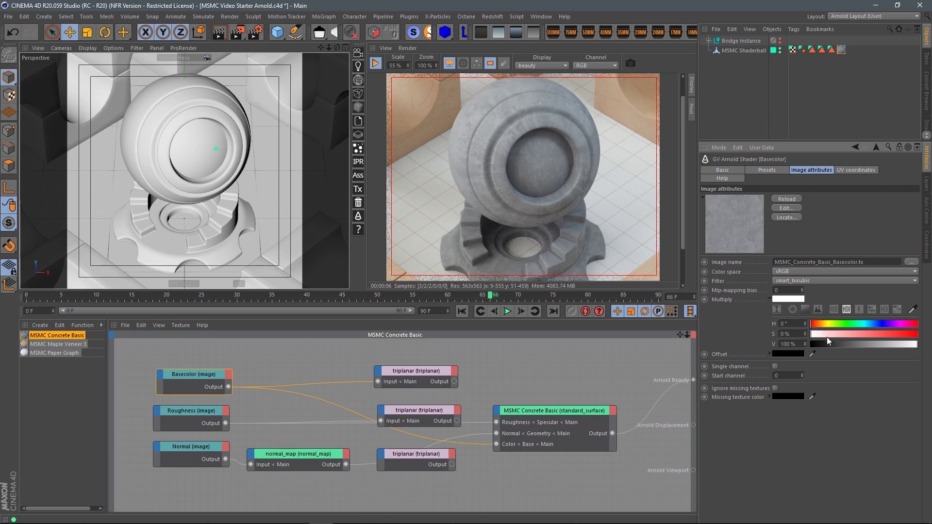
Step: Try a purple Multiply tint of hue 266° and saturation 52% on the concrete's Basecolor image, and reduce the saturation to 0%
drag(827, 337, 872, 325)
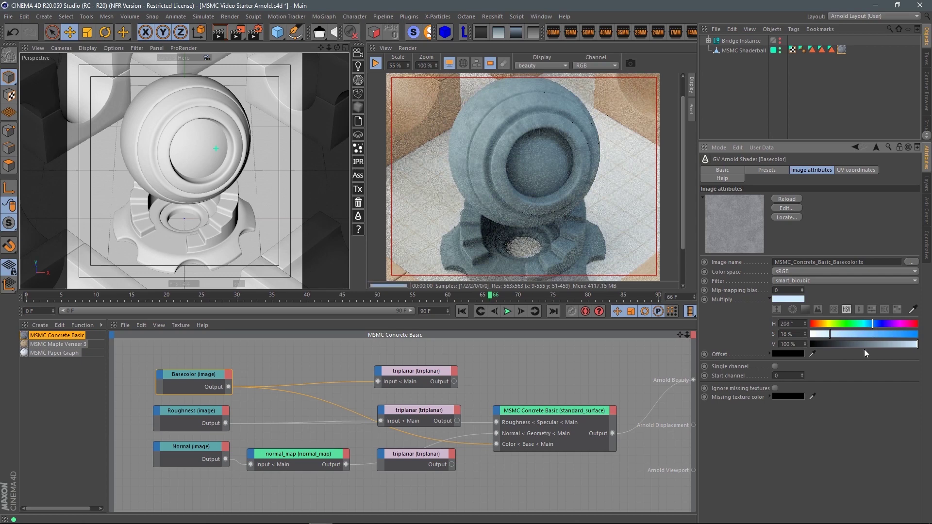
click(890, 325)
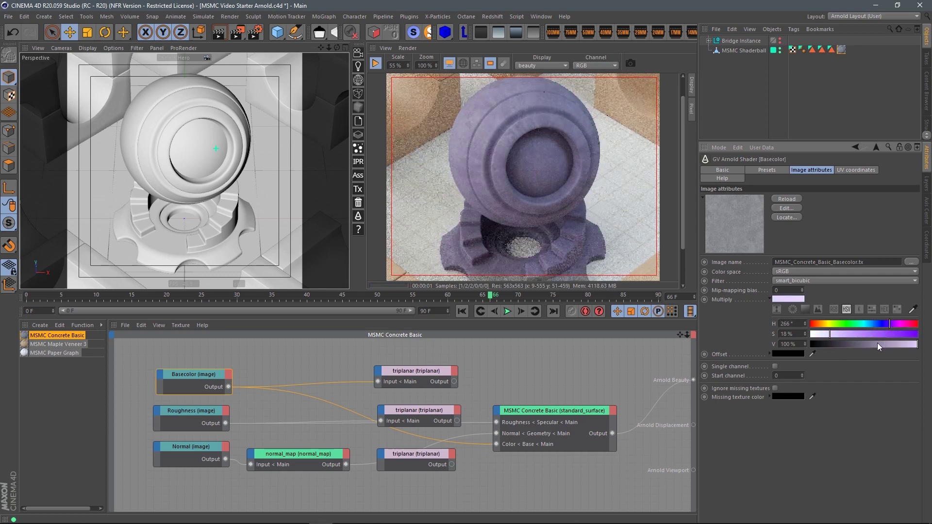
click(866, 336)
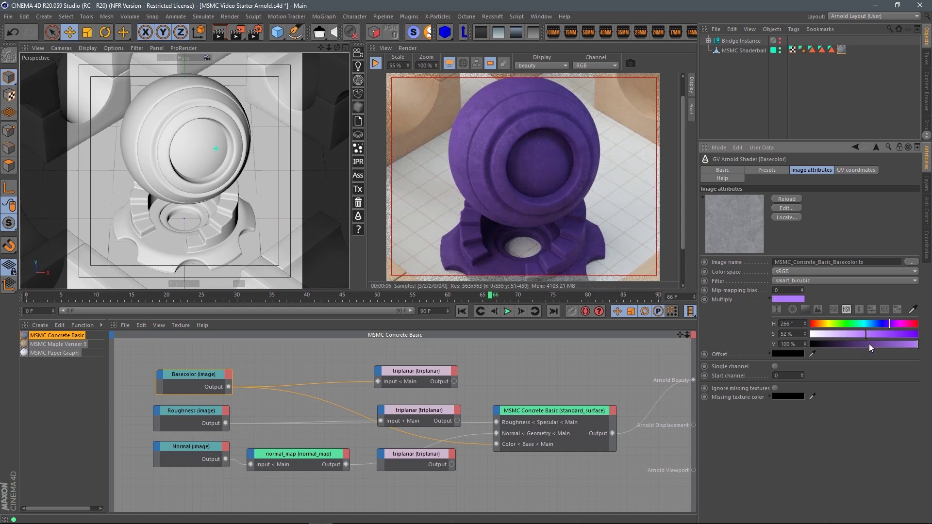
drag(843, 335, 762, 339)
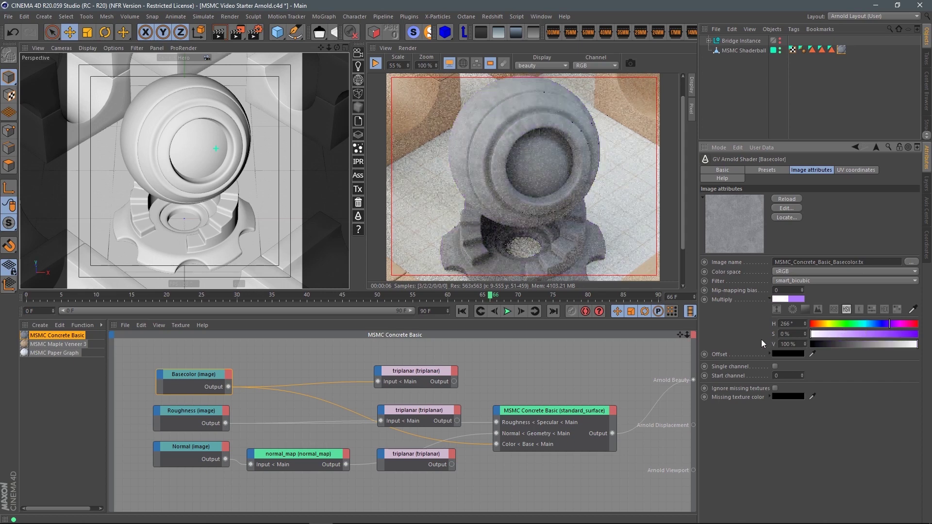
Step: Add a ramp_rgb node to the MSMC Concrete Basic node graph
click(307, 365)
middle_drag(319, 352, 333, 384)
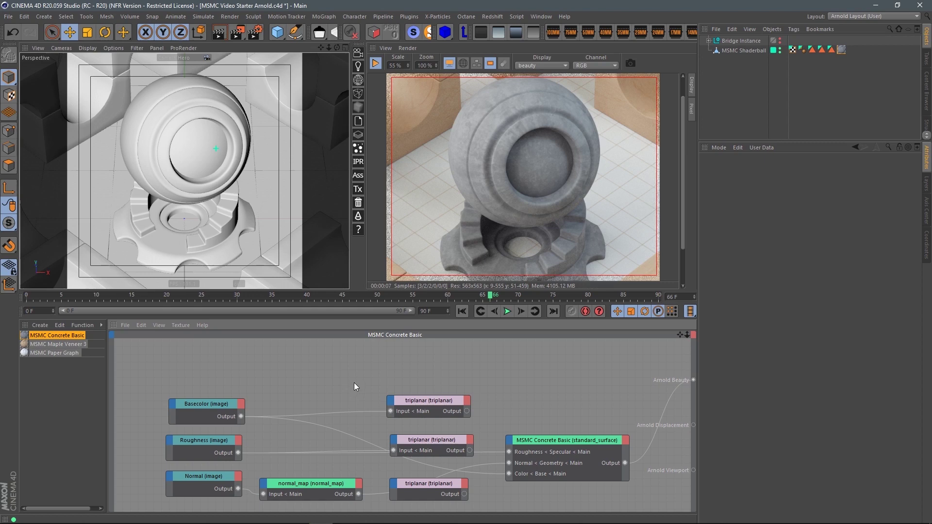
key(Tab)
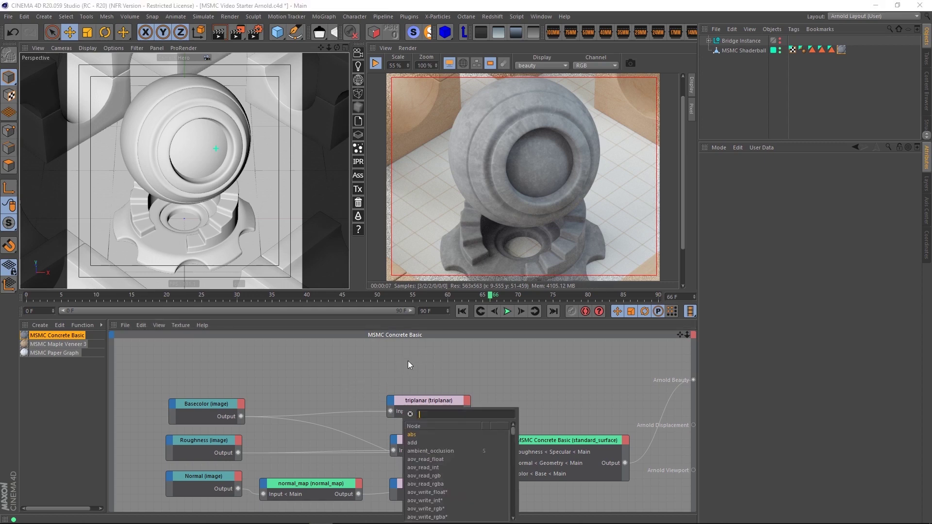
text(ram)
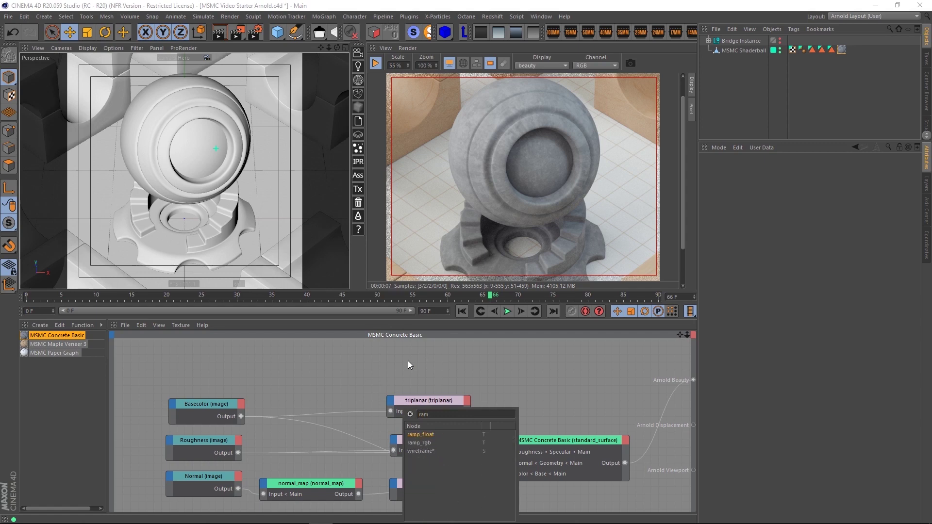
click(419, 443)
Step: Wire the Basecolor image into the ramp_rgb node's Input and the ramp's Output into the standard_surface Base Color, keeping the ramp selected
drag(410, 403, 278, 373)
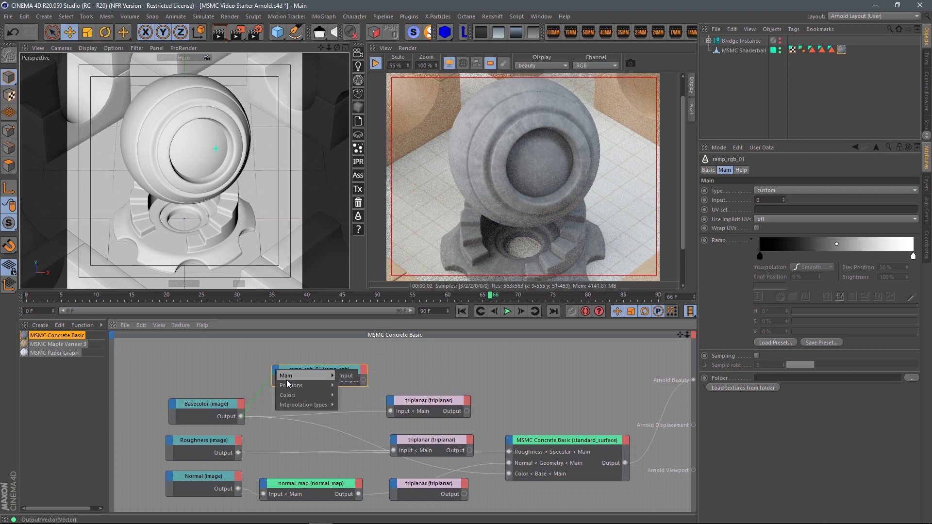
click(346, 376)
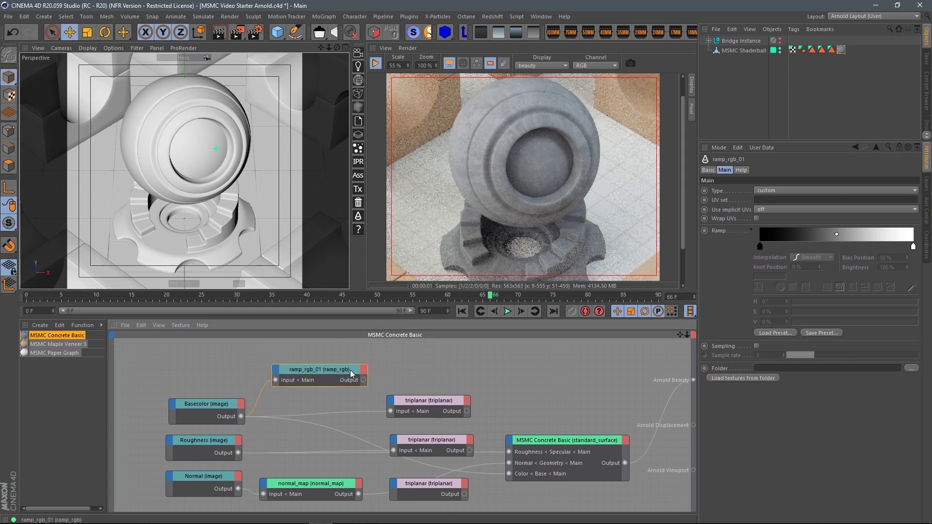
drag(374, 375, 508, 473)
mouse_move(351, 370)
mouse_down()
mouse_move(347, 387)
mouse_move(340, 380)
mouse_up()
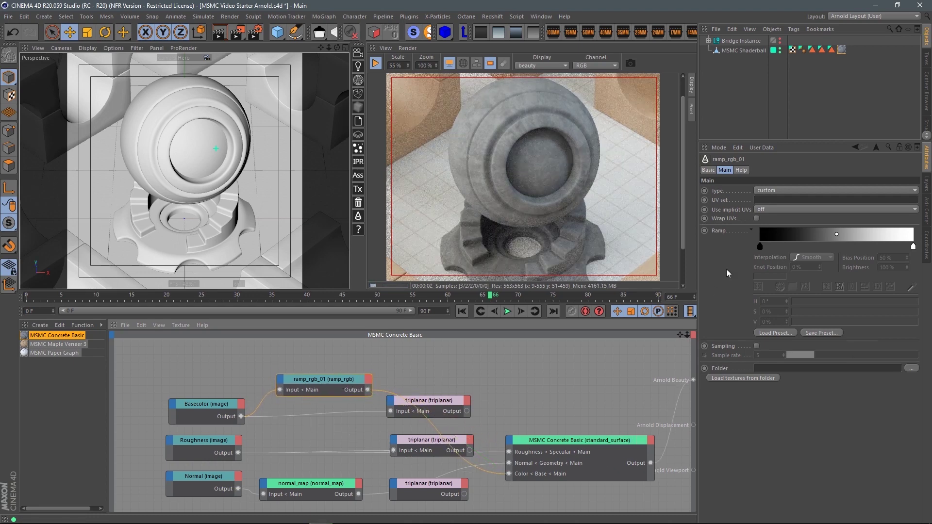
drag(214, 407, 208, 407)
click(333, 379)
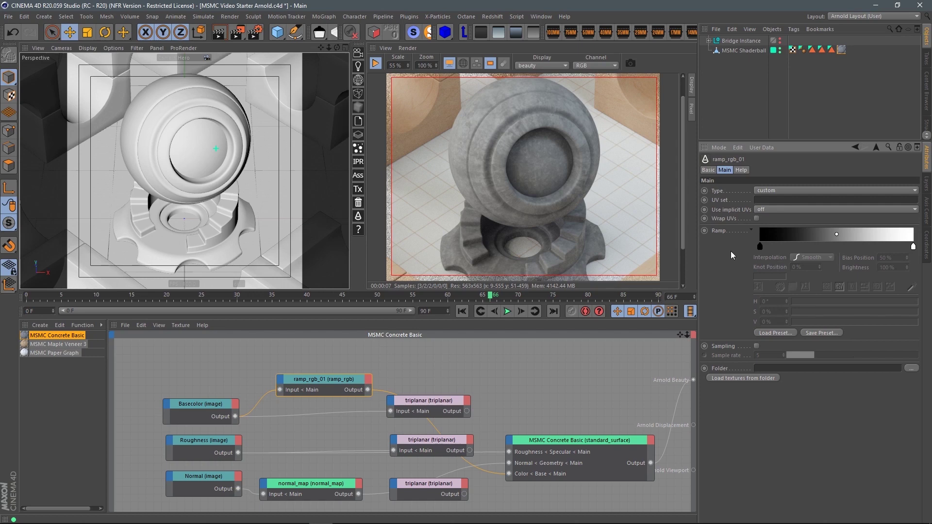
Step: Try sliding the ramp's white knot and its black knot inward, returning each to its end of the gradient
click(913, 246)
drag(860, 247, 914, 246)
drag(761, 246, 854, 247)
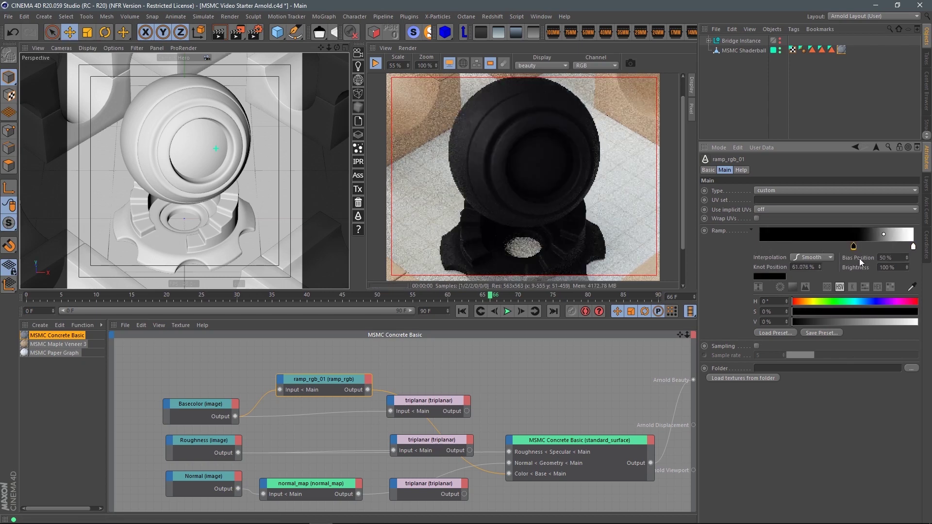
drag(855, 247, 745, 266)
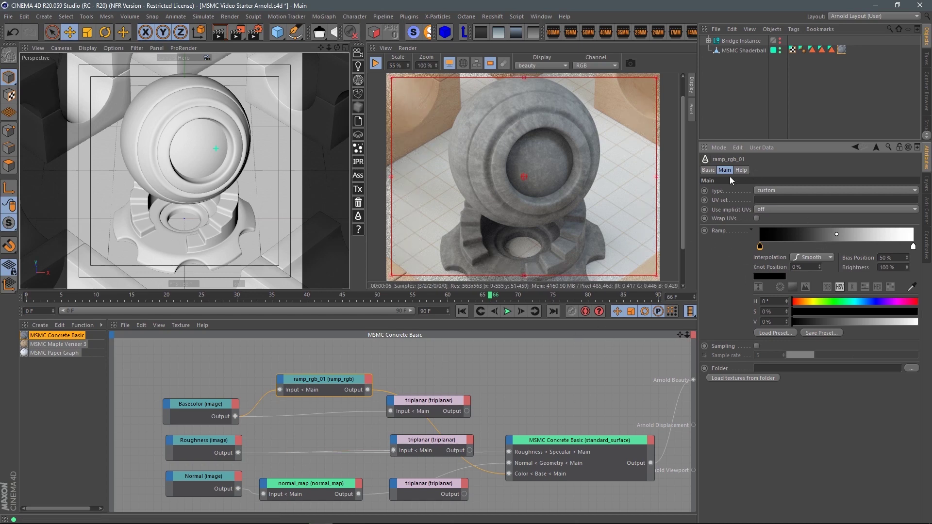
Step: Colour the ramp's white end knot red at 81% saturation and add a green middle knot with hue 104° and value 100%
click(915, 248)
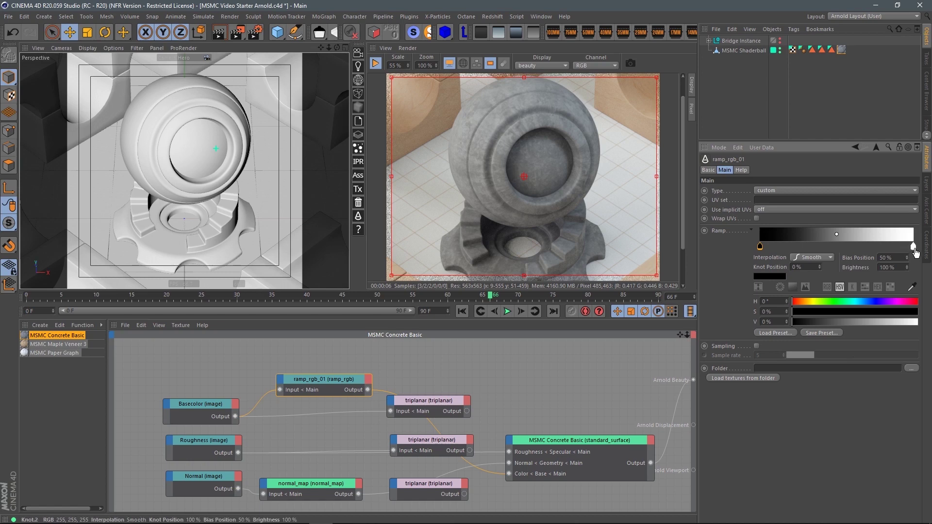
drag(825, 312, 893, 313)
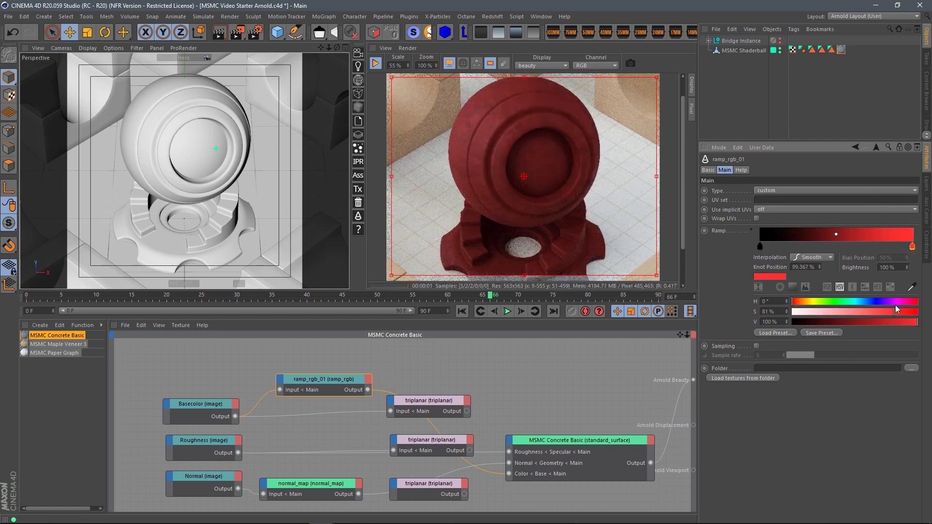
click(846, 244)
click(825, 303)
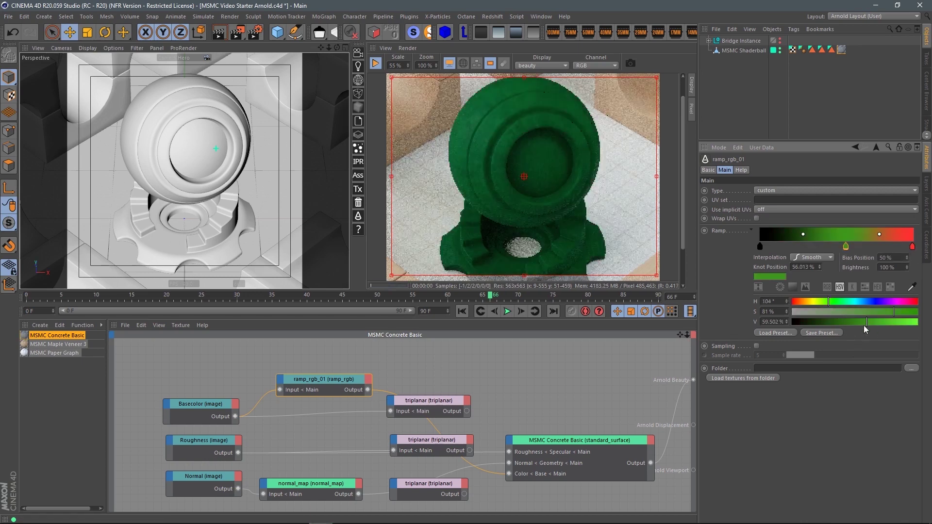
drag(874, 323, 923, 323)
click(844, 248)
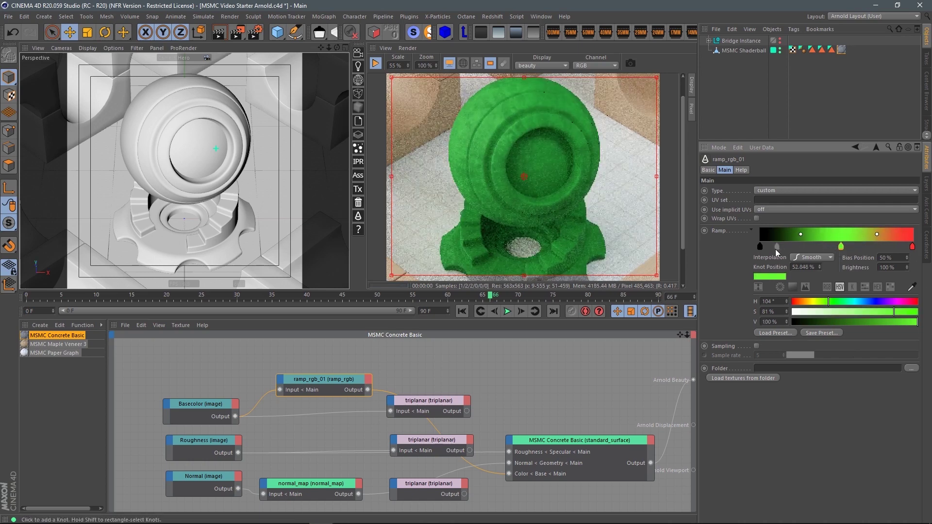
Step: Set the ramp's black start knot to blue with hue 220°, saturation 81% and value 100%, and shift the green knot to about 54%
click(761, 246)
click(869, 301)
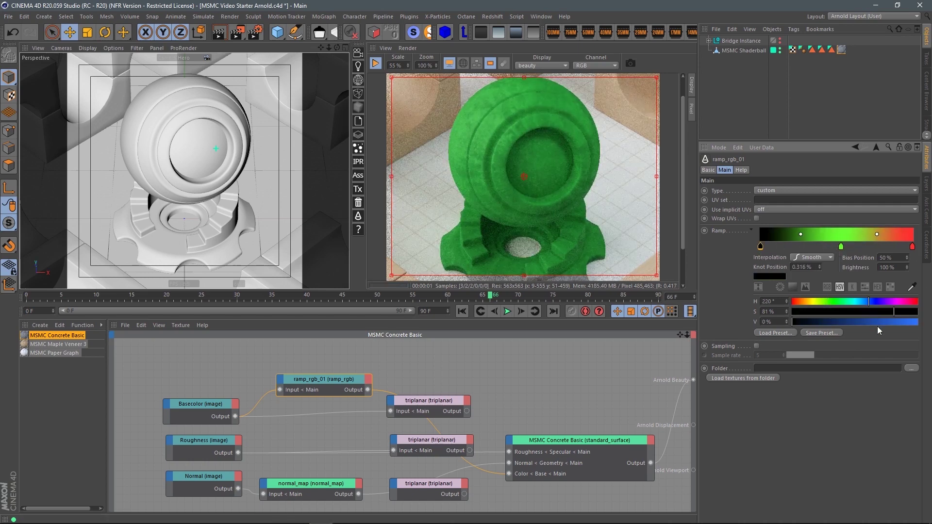
drag(878, 322, 923, 322)
drag(841, 247, 844, 246)
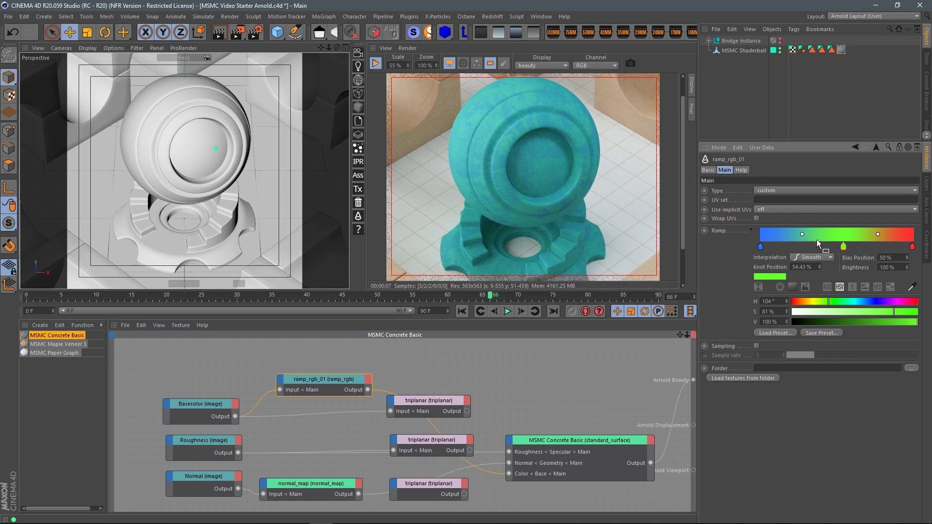
Step: Select all three ramp knots together and compress them into a narrow range near the gradient's blue end
mouse_move(912, 247)
mouse_down()
mouse_move(848, 249)
mouse_move(911, 254)
mouse_up()
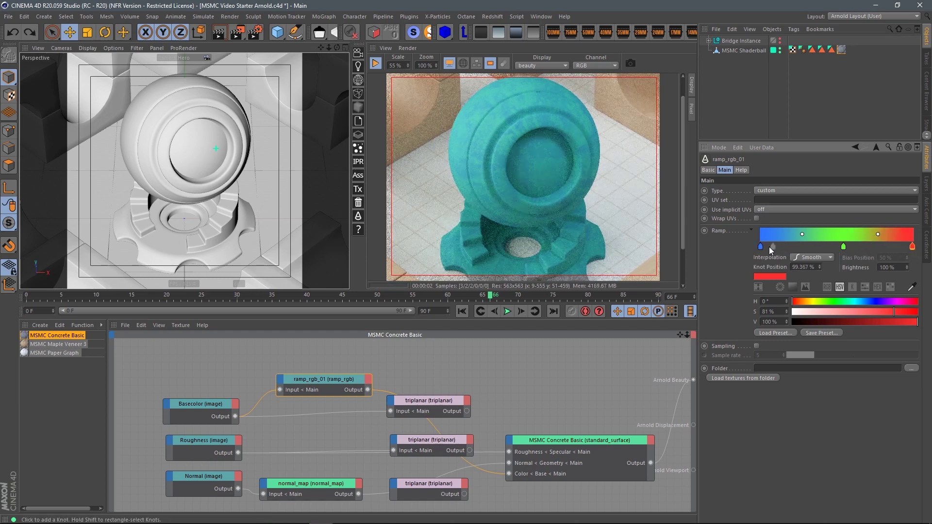
shift+drag(756, 253, 835, 247)
drag(757, 246, 776, 246)
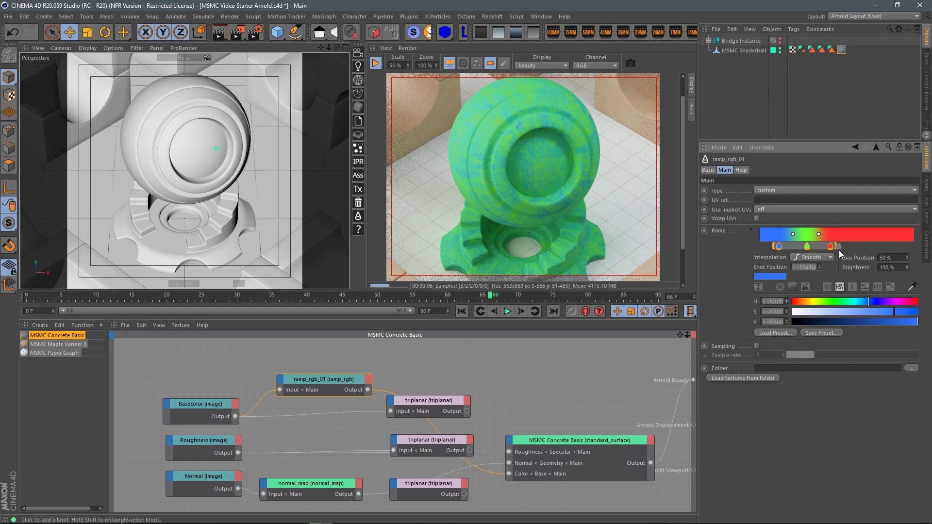
drag(839, 250, 813, 248)
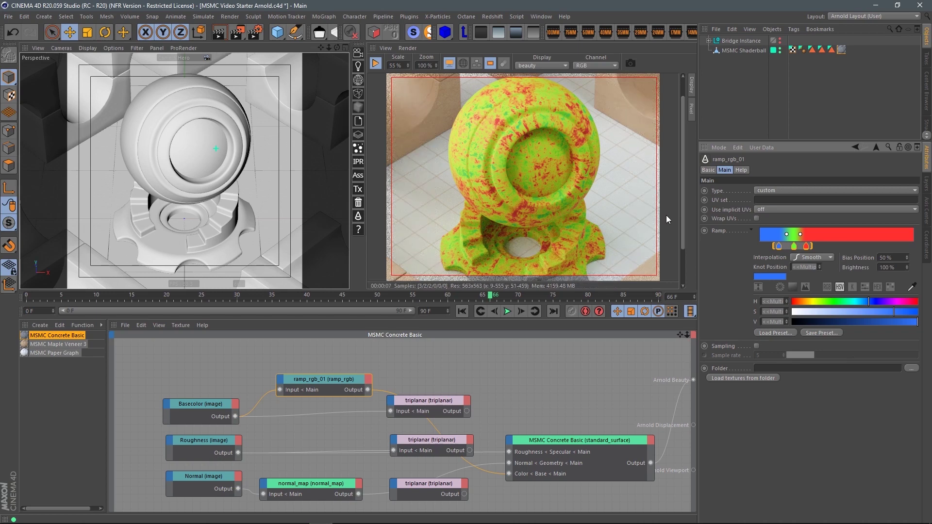
right_click(836, 232)
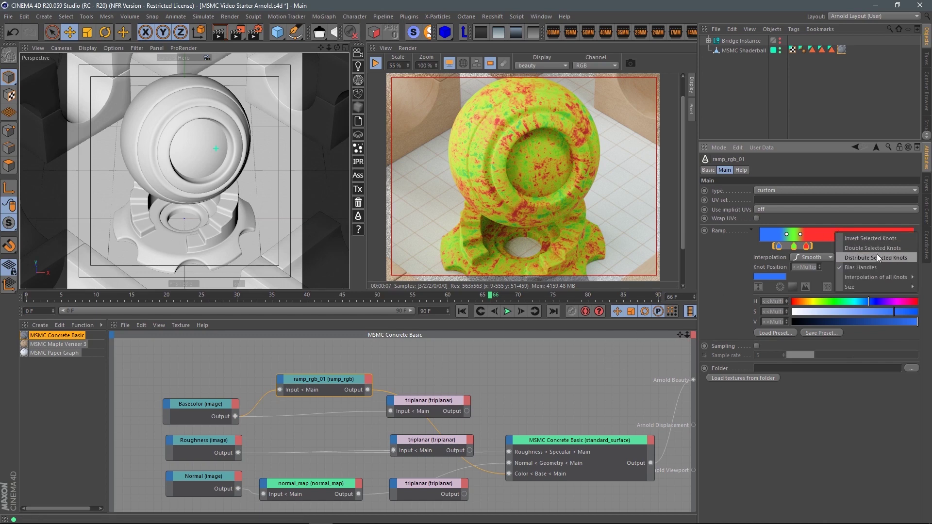
click(723, 261)
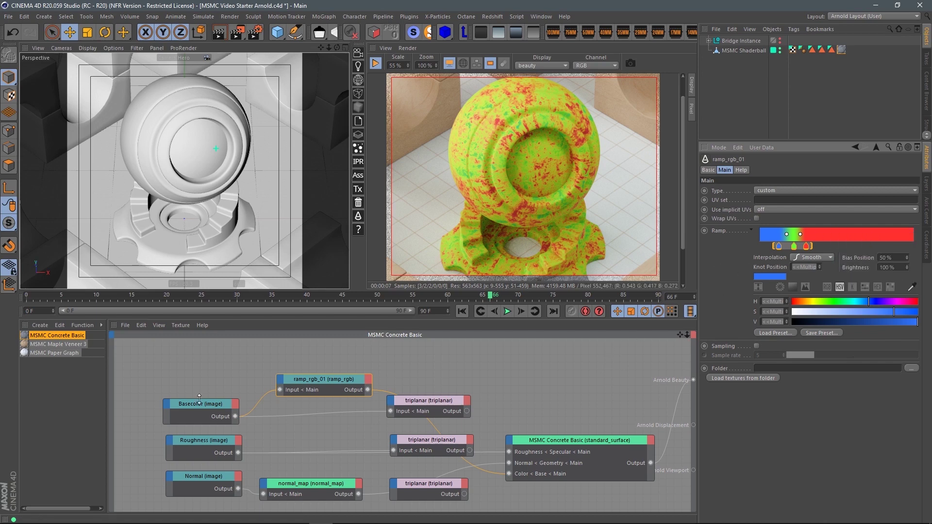
Step: Bypass the ramp by connecting the Basecolor image directly to Base Color, and connect the Roughness image directly to the material's Specular Roughness
drag(236, 416, 515, 453)
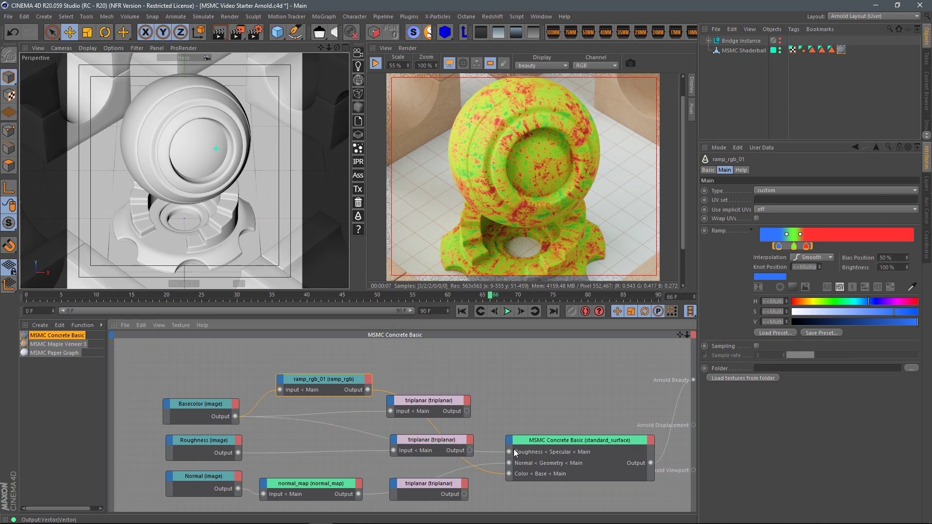
drag(343, 378, 374, 359)
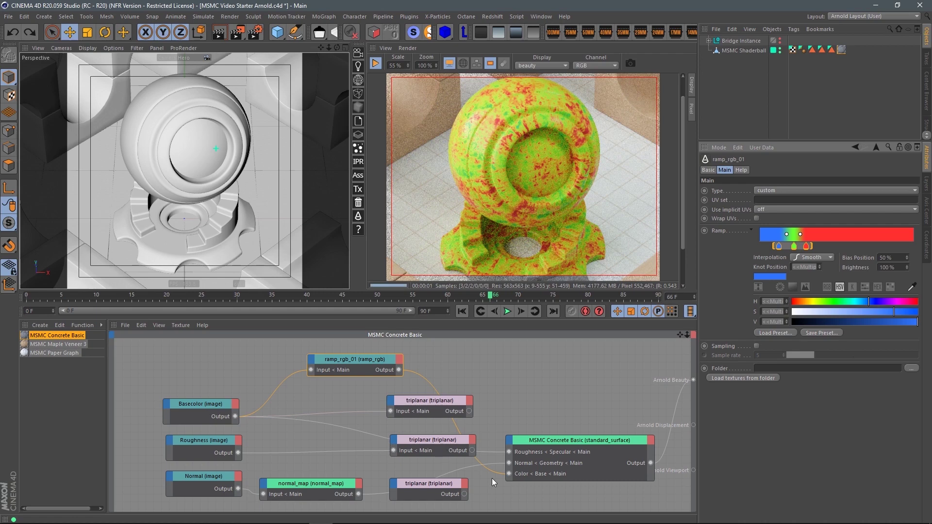
drag(235, 417, 507, 473)
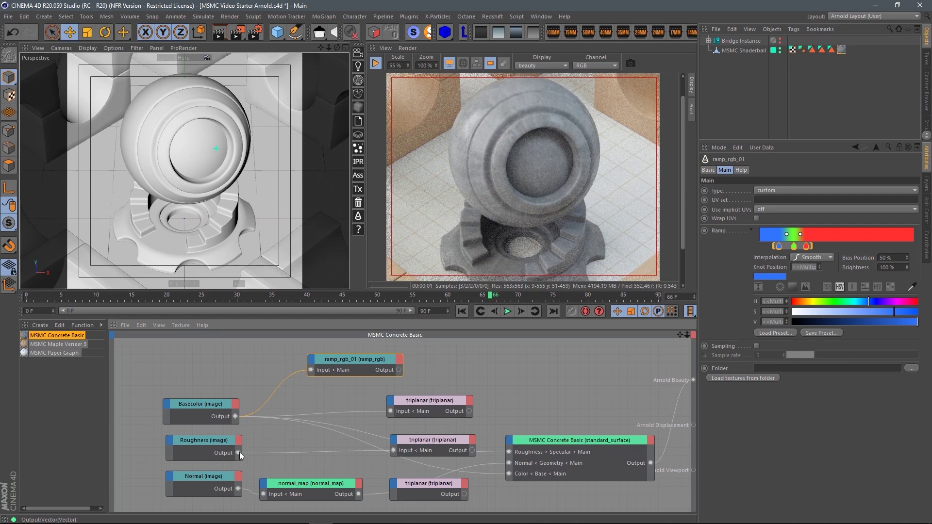
click(325, 430)
drag(463, 443, 438, 450)
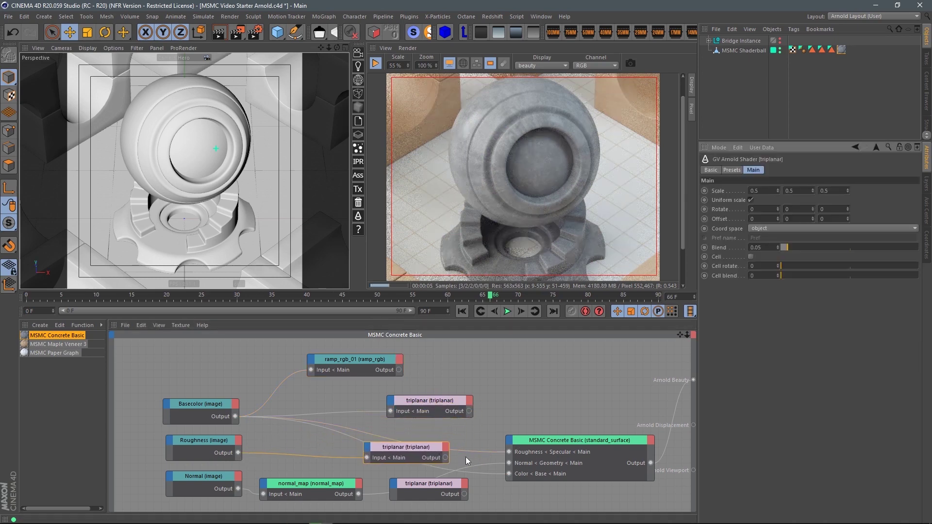
drag(237, 452, 509, 452)
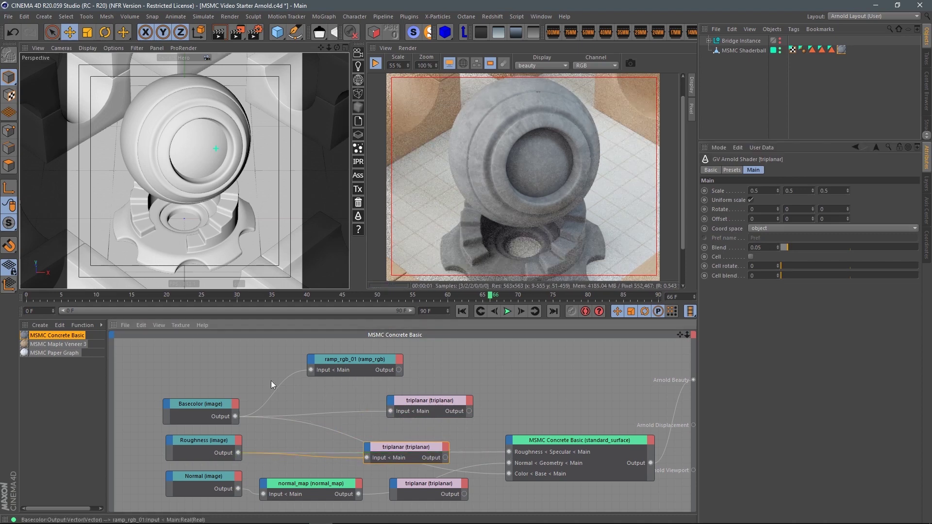
Step: Make room by moving the ramp and upper triplanar nodes apart, and add a multiply node between them
drag(360, 361, 354, 351)
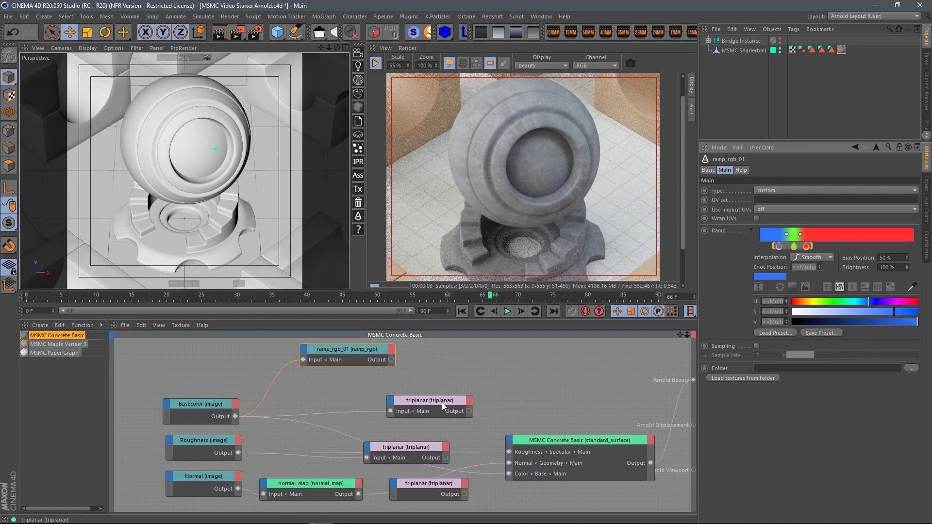
drag(444, 403, 426, 419)
click(489, 347)
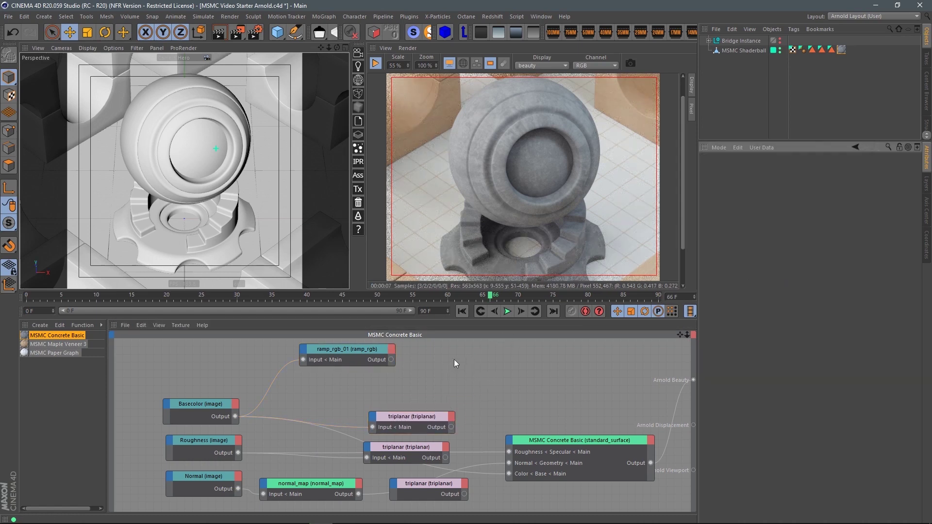
key(Tab)
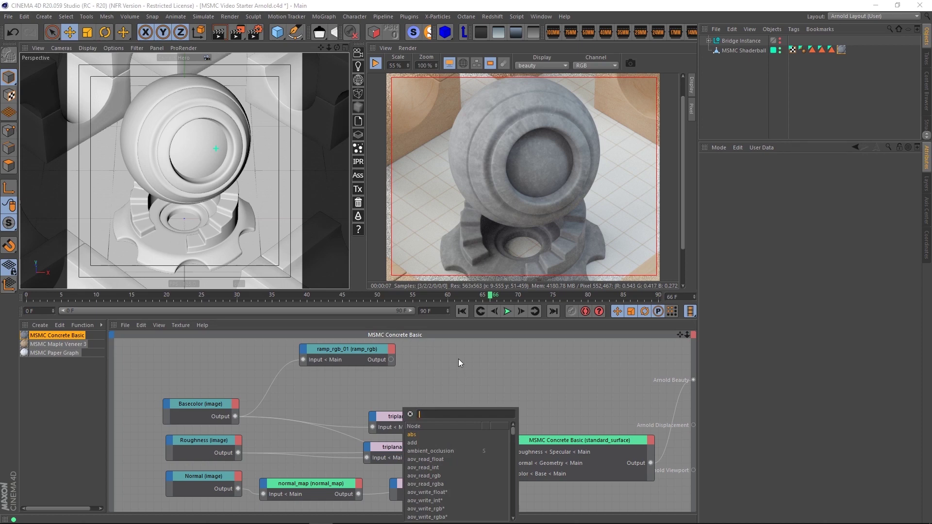
text(mul)
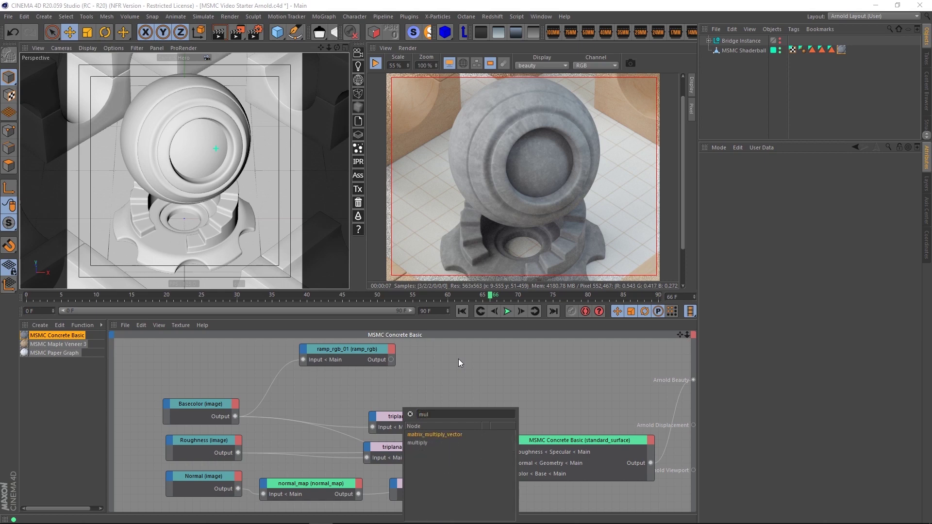
click(417, 443)
click(372, 379)
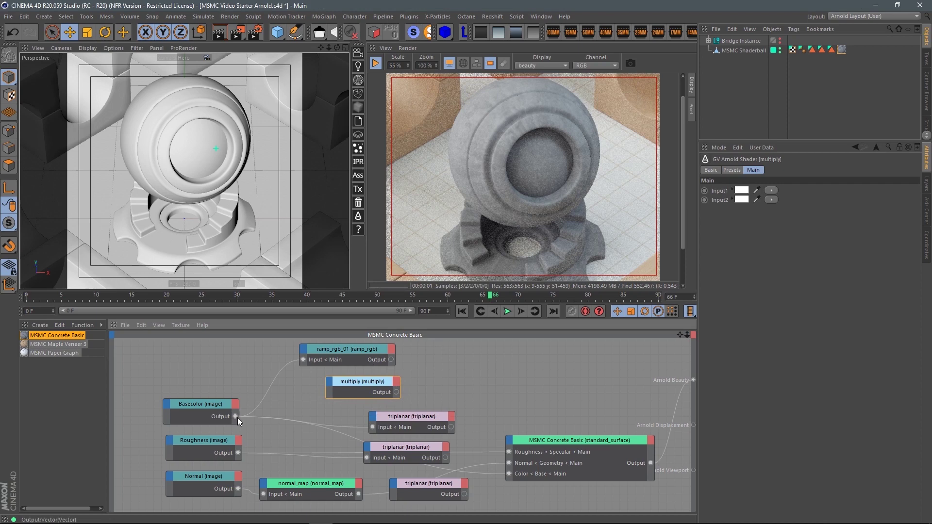
Step: Connect the Basecolor image to the multiply node's Input2 and its Output to the standard_surface Base Color, keeping the multiply node selected
drag(330, 385, 336, 388)
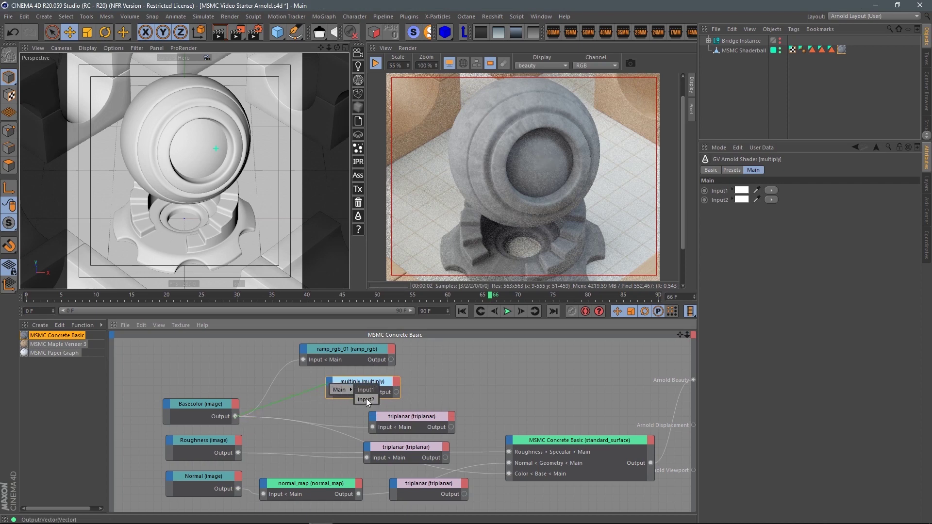
click(366, 398)
drag(410, 393, 508, 474)
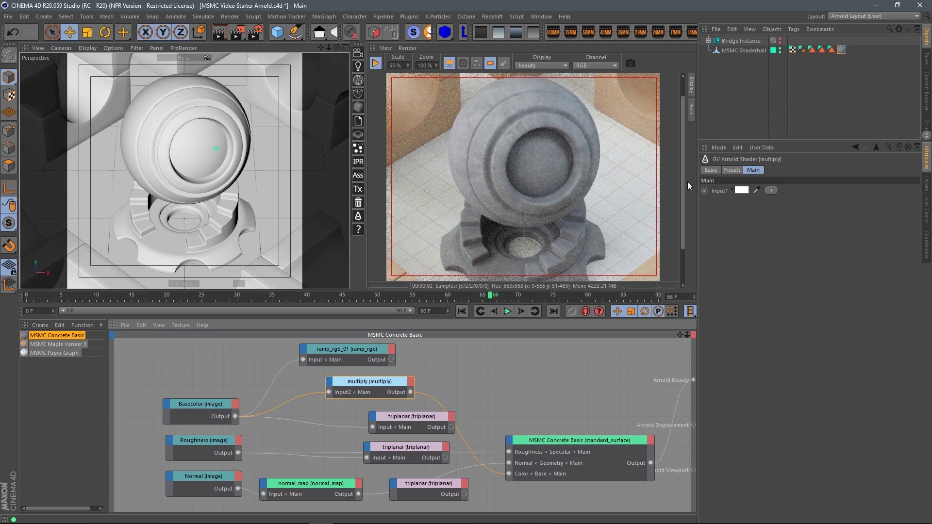
click(208, 410)
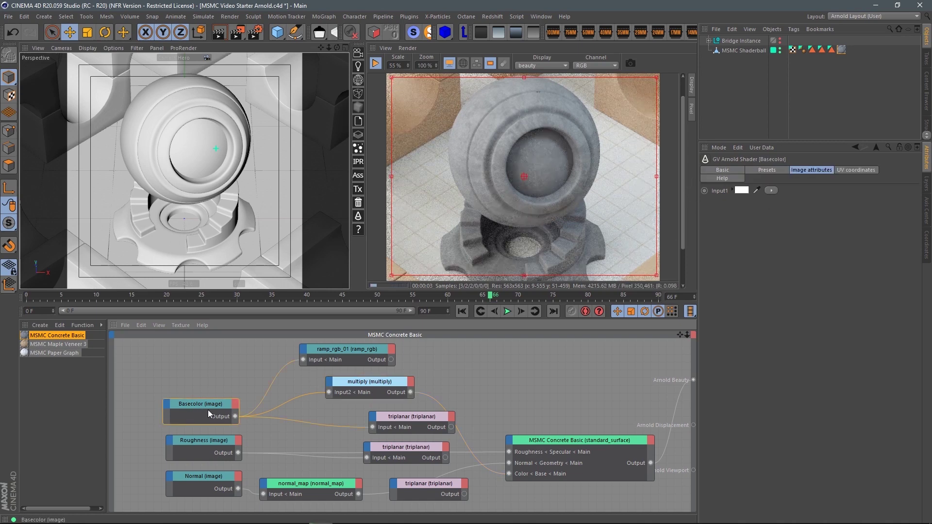
click(374, 383)
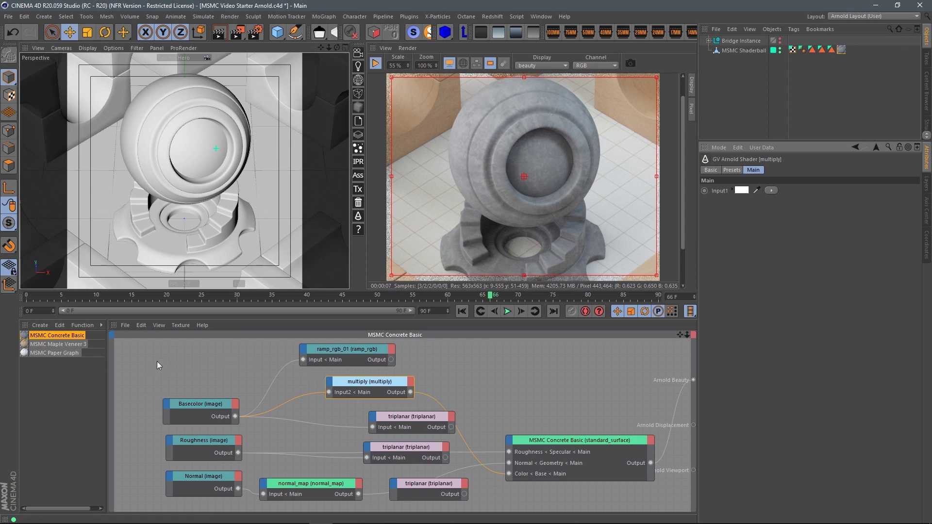
Step: Set the multiply node's Input1 colour to a bright red to tint the concrete
drag(369, 387, 359, 388)
click(746, 191)
click(796, 200)
click(733, 228)
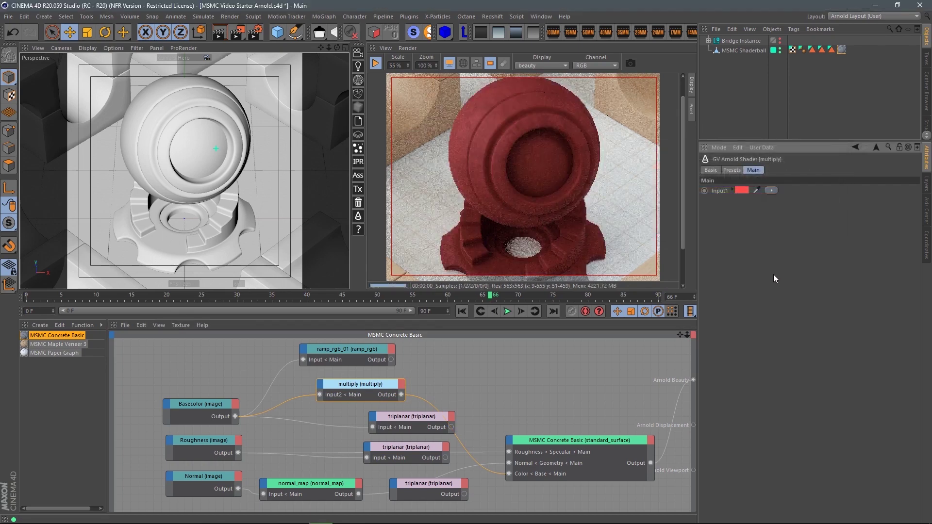
Step: Set the multiply node's Input1 colour to light green with H 101° and S 40%
click(732, 190)
drag(849, 226, 825, 226)
click(809, 215)
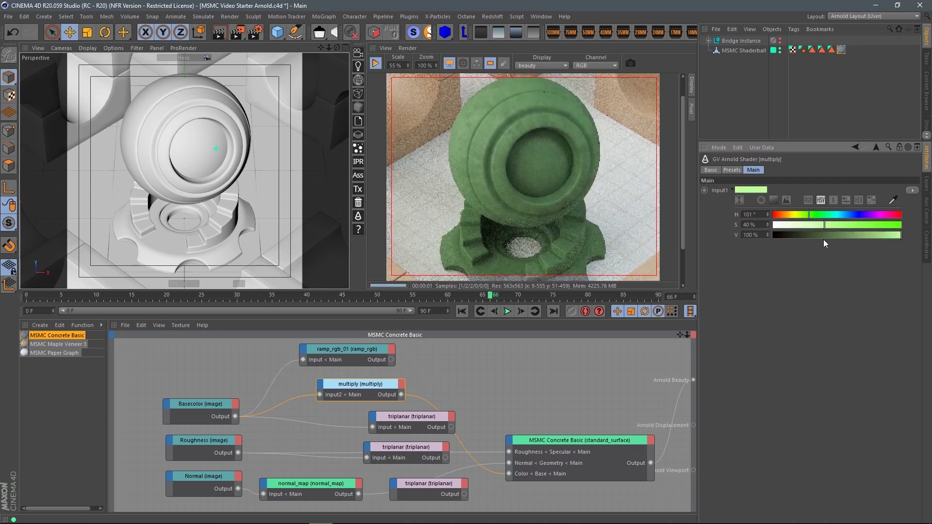
click(549, 389)
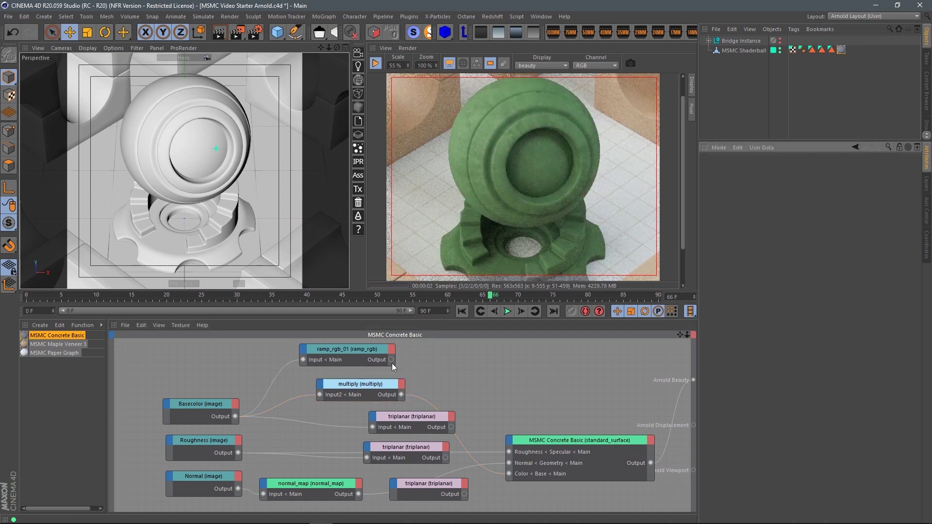
Step: Group the ramp and multiply nodes closely above the Basecolor image, leaving free space beneath them for another node
middle_drag(450, 375, 439, 412)
drag(347, 389, 361, 364)
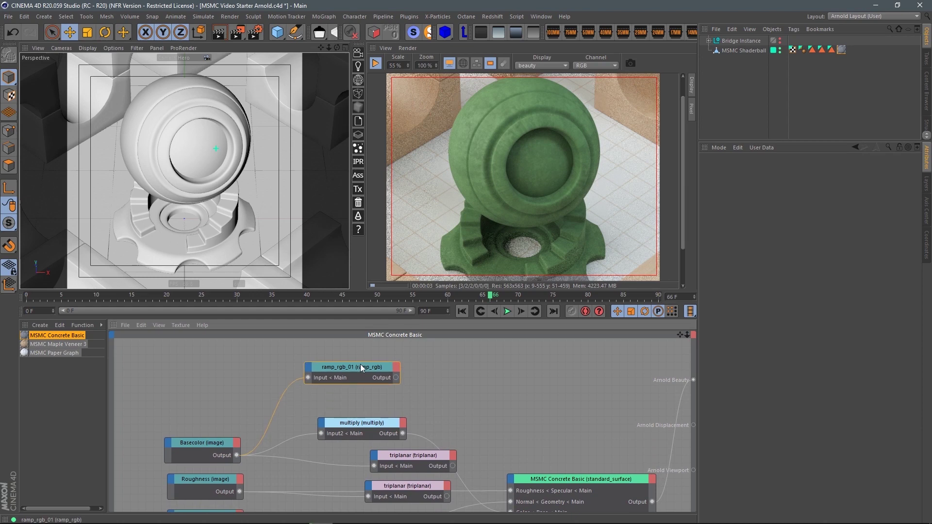
drag(366, 424, 354, 389)
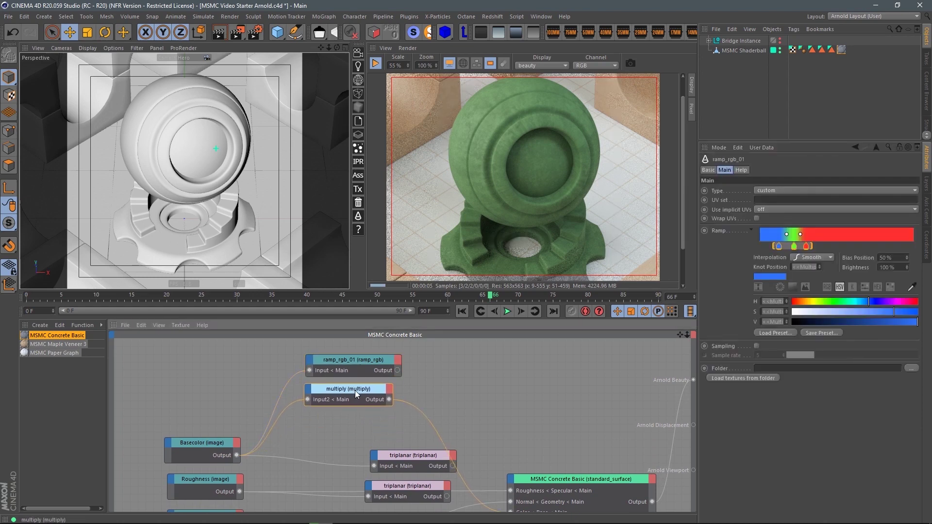
click(447, 384)
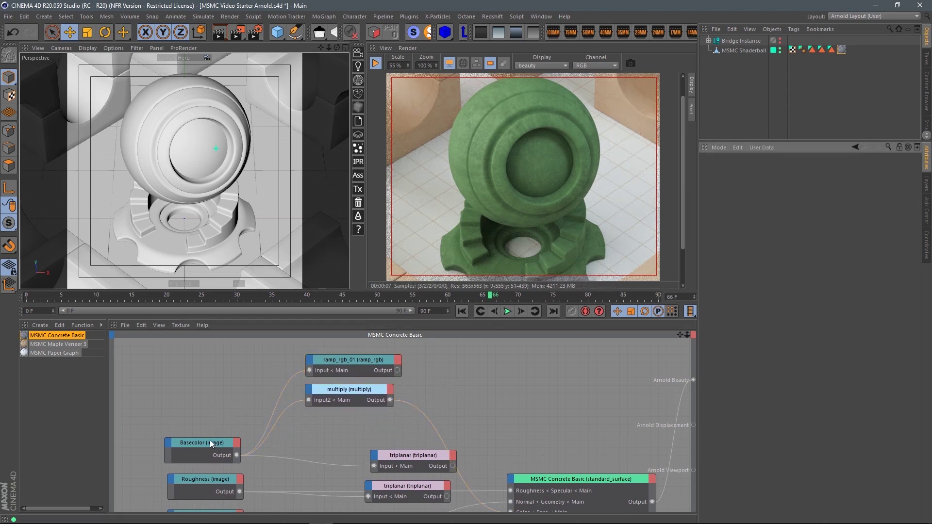
drag(208, 444, 212, 443)
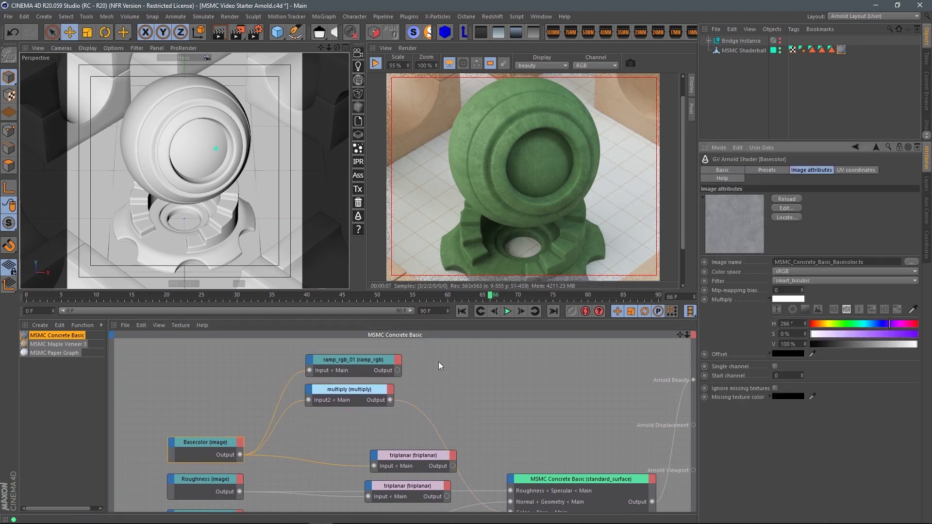
Step: Add a color_correct node below the multiply node and wire it between the Basecolor image and the standard_surface Base Color
click(465, 390)
key(Tab)
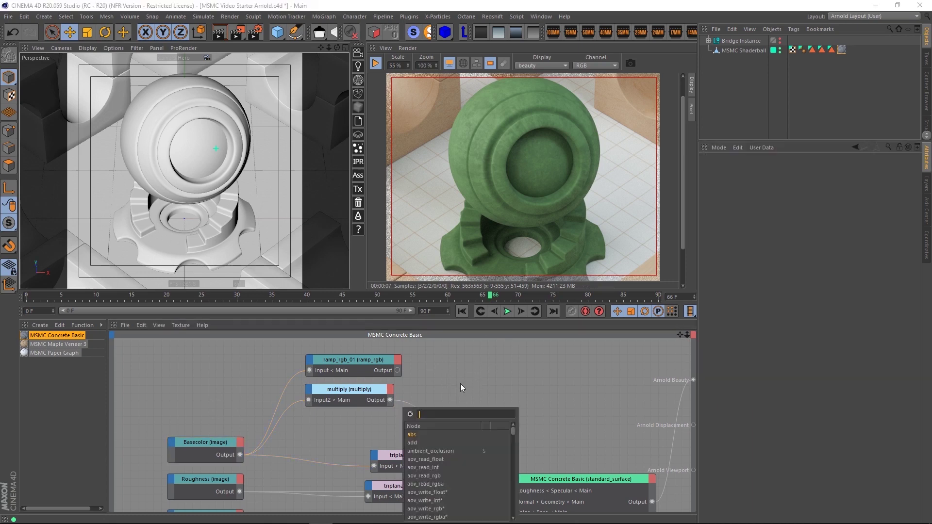
text(colro)
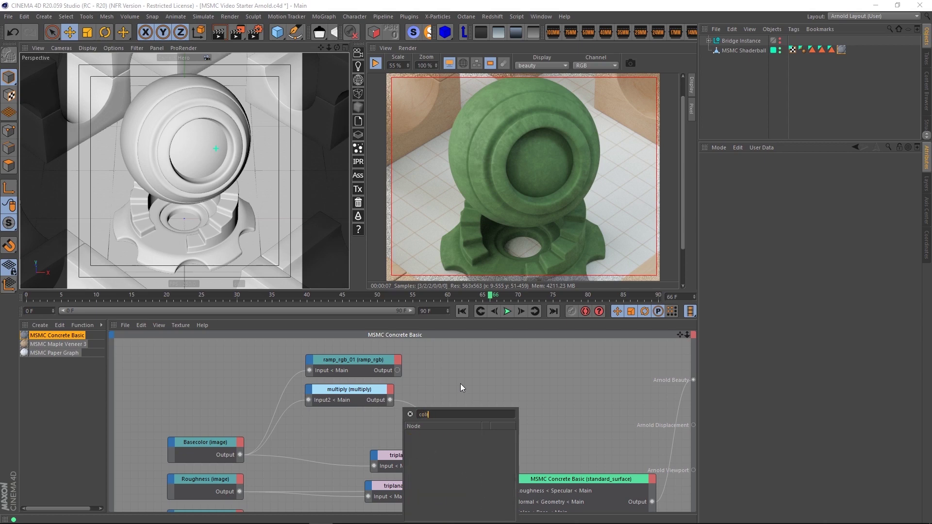
text(or)
click(421, 445)
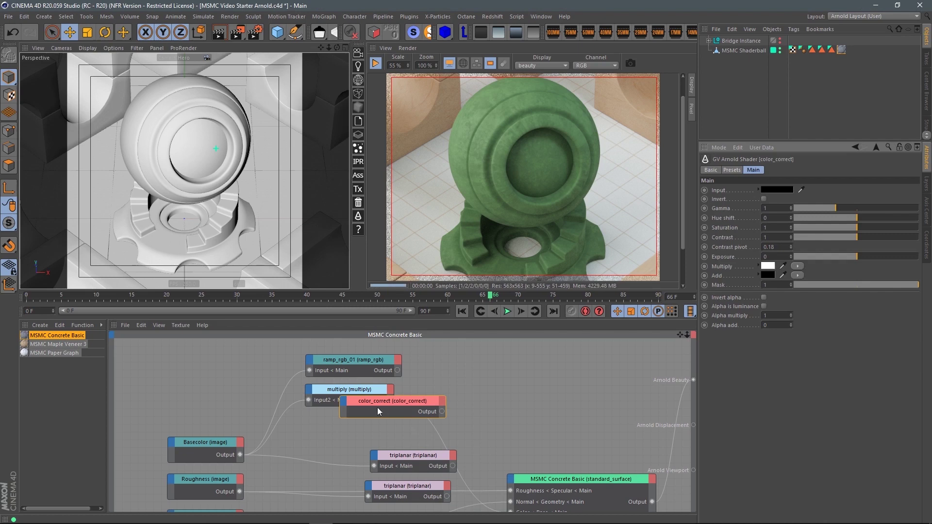
drag(380, 410, 336, 431)
drag(240, 456, 360, 414)
drag(513, 510, 514, 511)
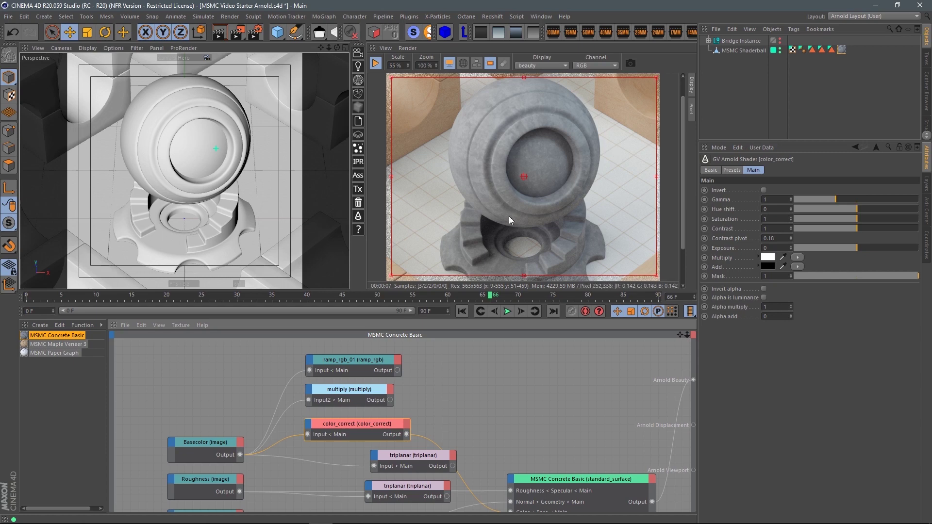
Step: Set the color_correct node's Saturation to 1.77, Hue shift to 0.18 and Multiply colour to yellow-green with H 79° and S 41%
mouse_move(878, 217)
mouse_down()
mouse_move(908, 219)
mouse_move(876, 208)
mouse_up()
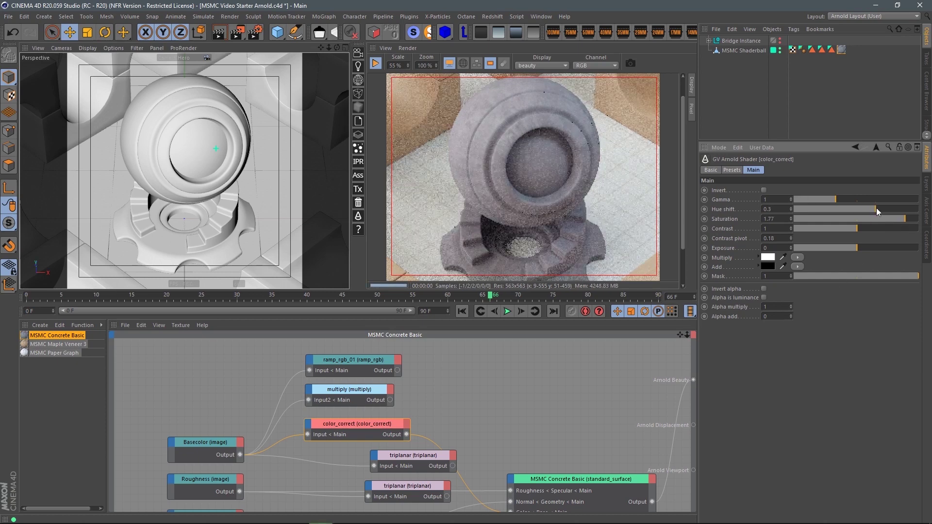
click(758, 257)
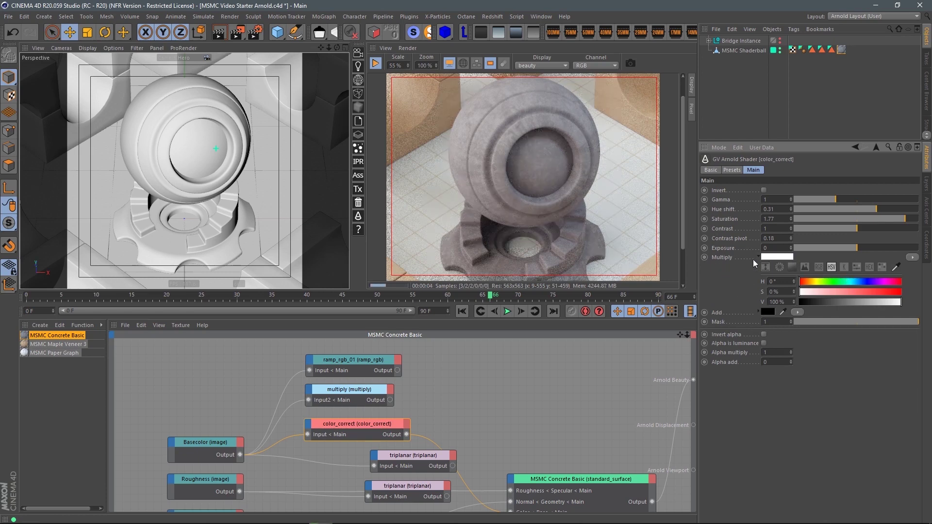
click(822, 282)
click(841, 292)
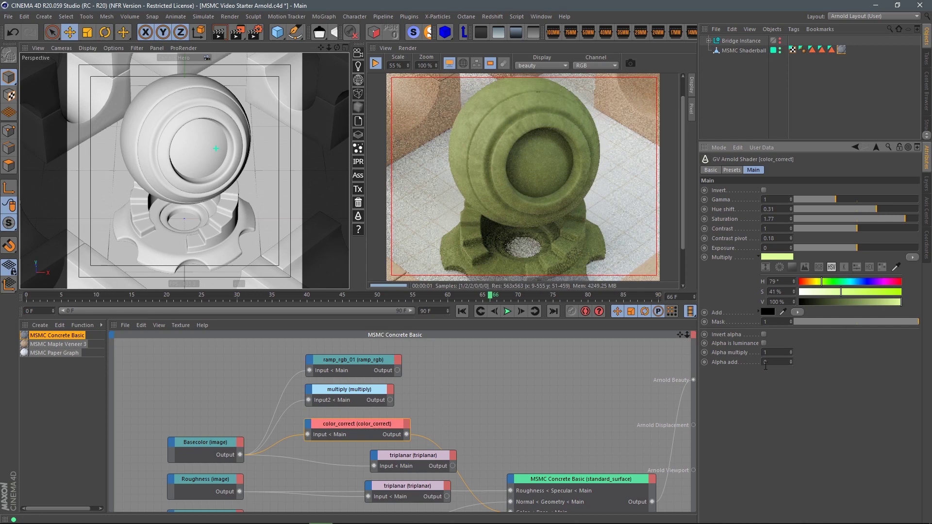
mouse_move(868, 210)
mouse_down()
mouse_move(821, 212)
mouse_move(878, 212)
mouse_move(869, 215)
mouse_up()
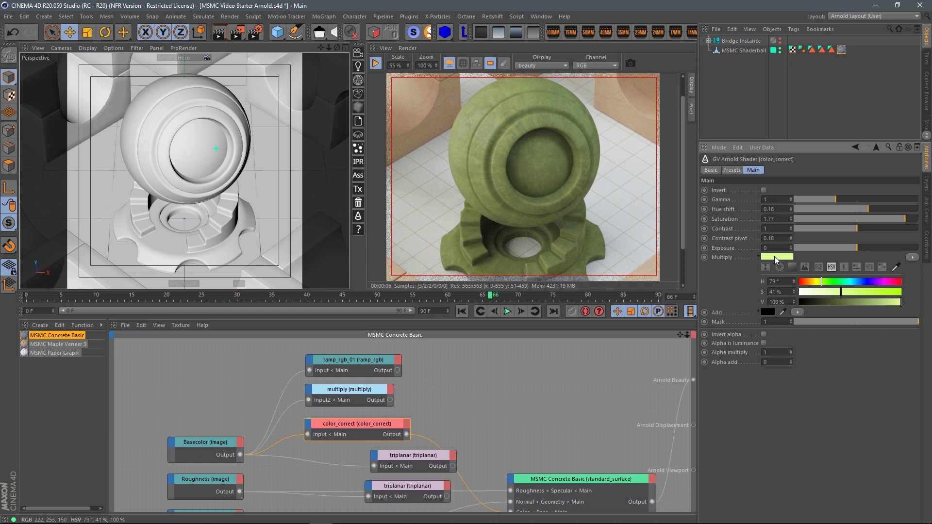
click(760, 258)
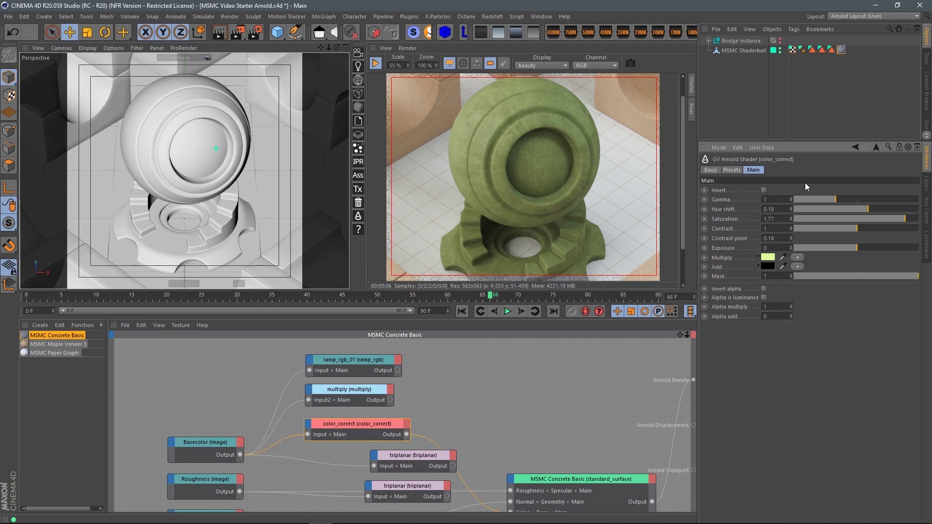
Step: Spread out the Basecolor and multiply nodes and feed the multiply node's Output into the color_correct Input
drag(372, 424, 373, 422)
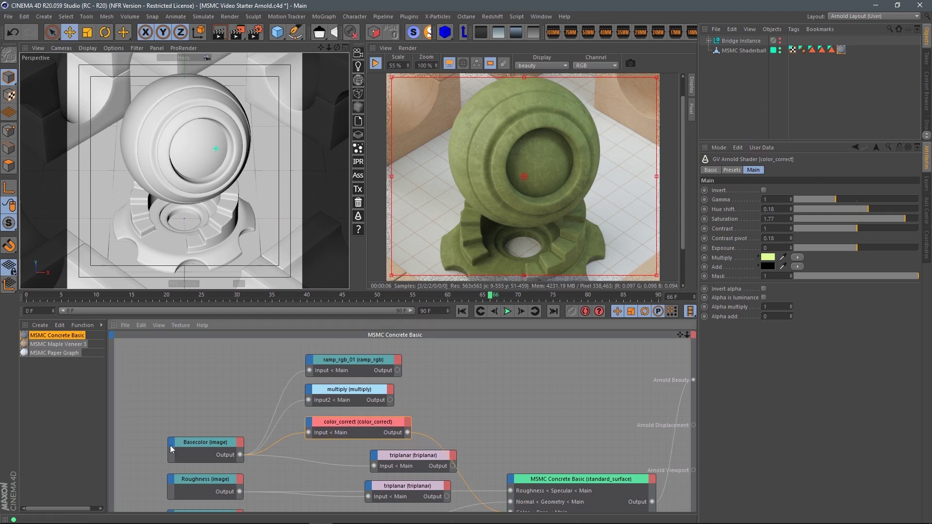
drag(190, 443, 133, 434)
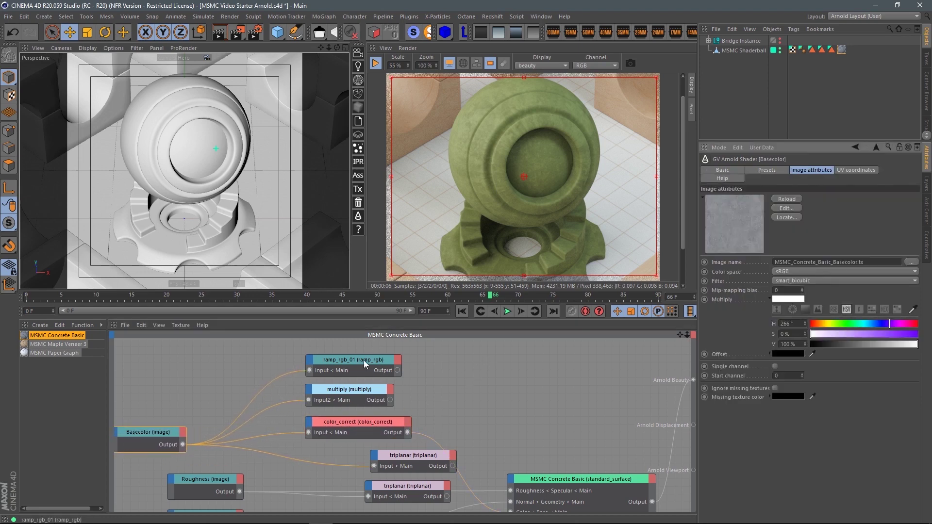
drag(354, 391, 236, 377)
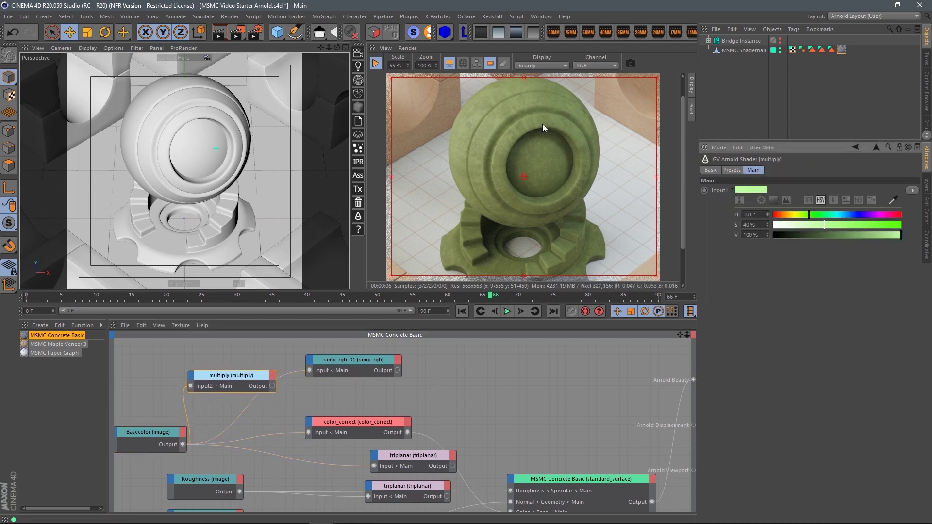
drag(272, 386, 391, 400)
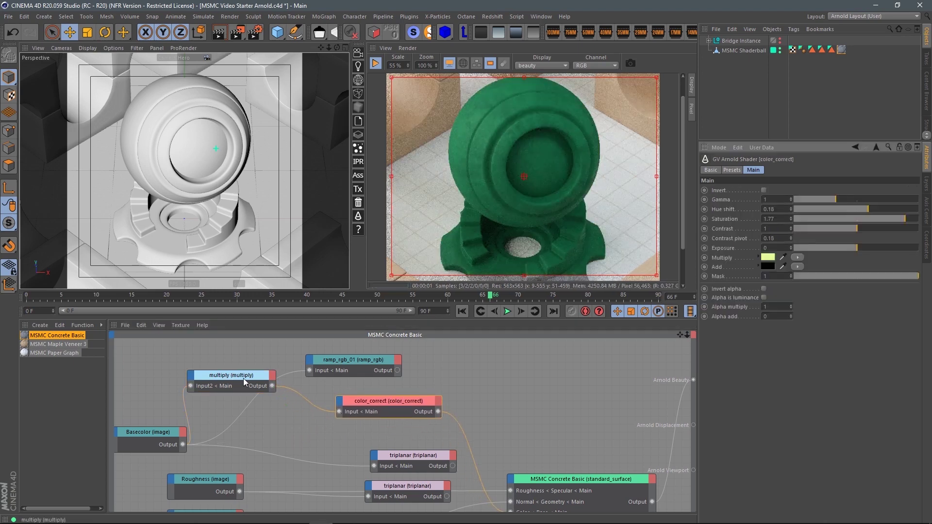
Step: Reset the color_correct node's Multiply colour to white by setting its saturation to 0%
click(243, 378)
click(411, 401)
click(759, 256)
drag(820, 292, 728, 293)
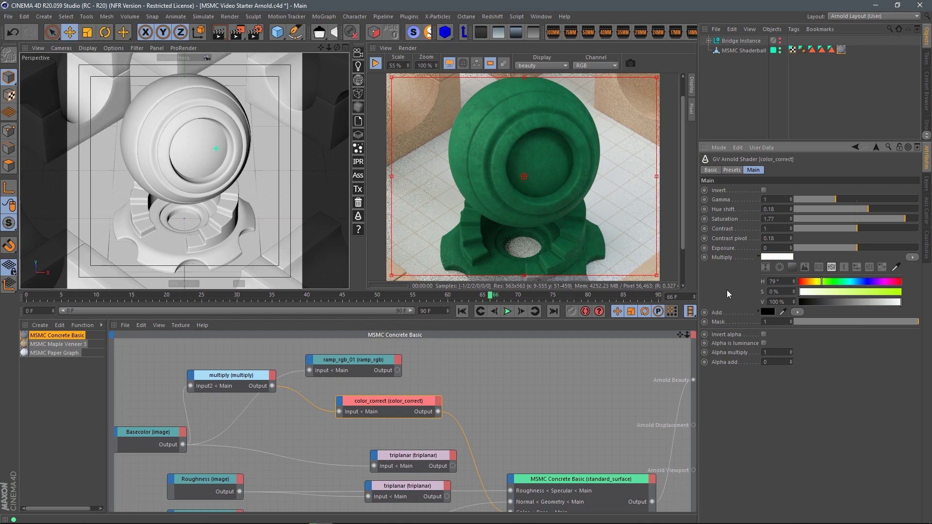
click(758, 256)
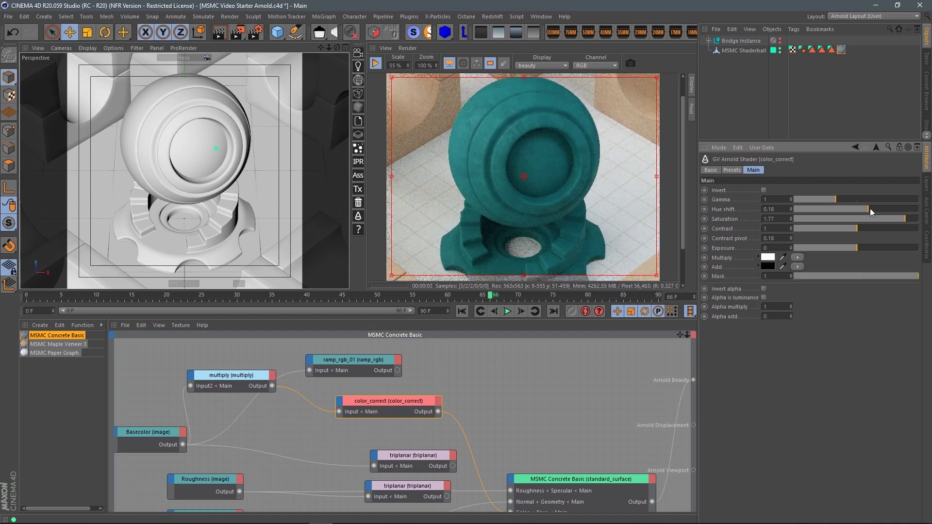
Step: Set the color_correct node's Saturation to 2 and Hue shift to 0.7
drag(868, 211, 832, 211)
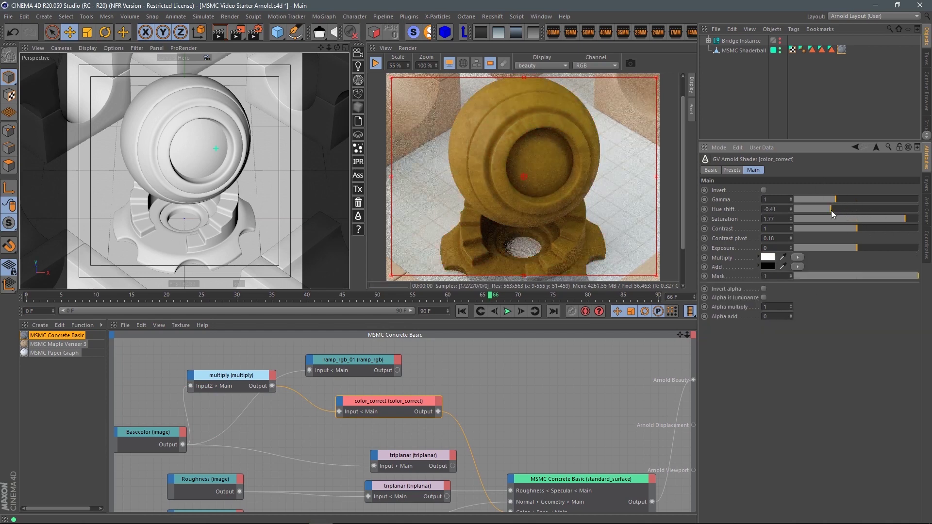
drag(906, 220, 918, 219)
drag(851, 206, 902, 215)
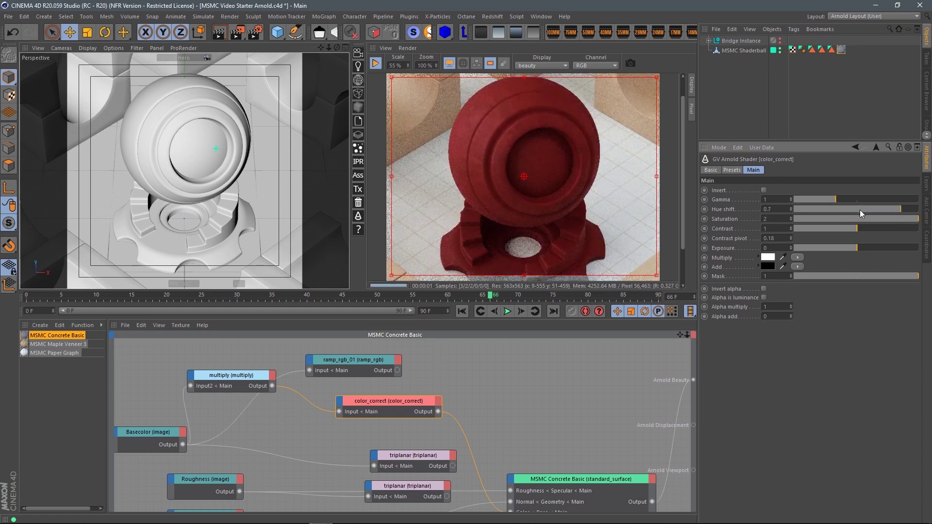
Step: Set the color_correct node's Gamma to 2.22, Contrast to 1.21 and Saturation to 1.29 for a softer pink concrete
drag(835, 201, 884, 208)
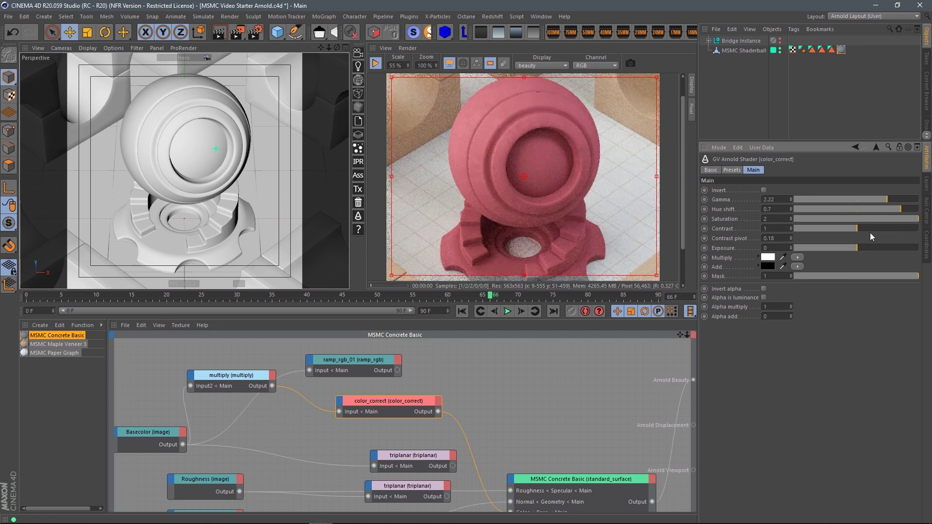
drag(851, 231, 870, 228)
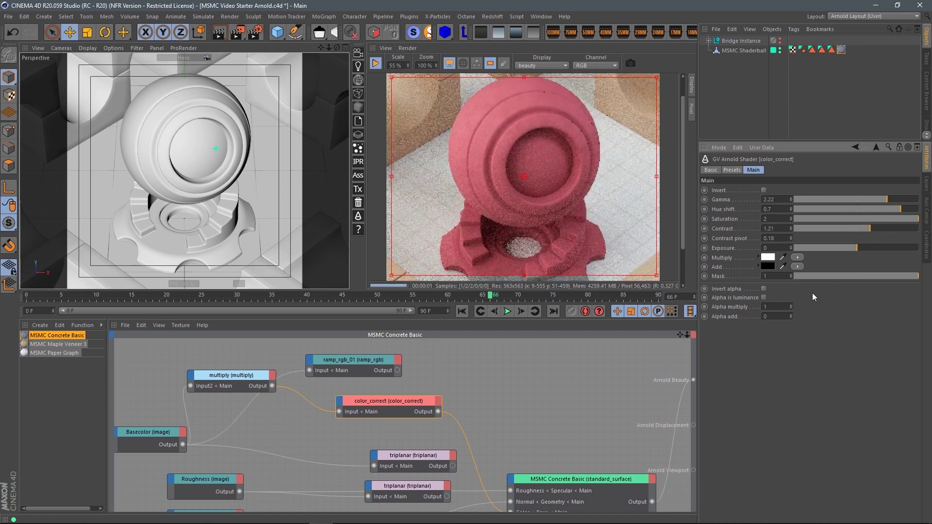
click(896, 221)
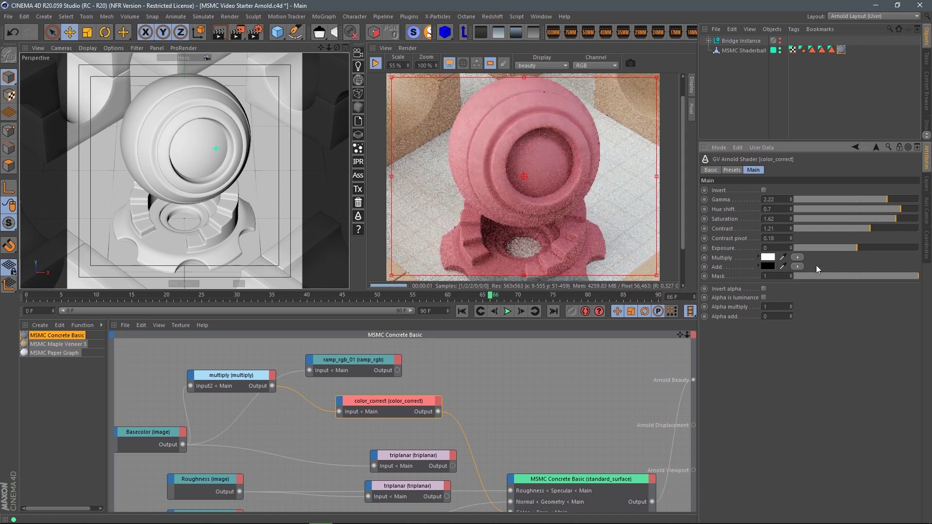
click(876, 219)
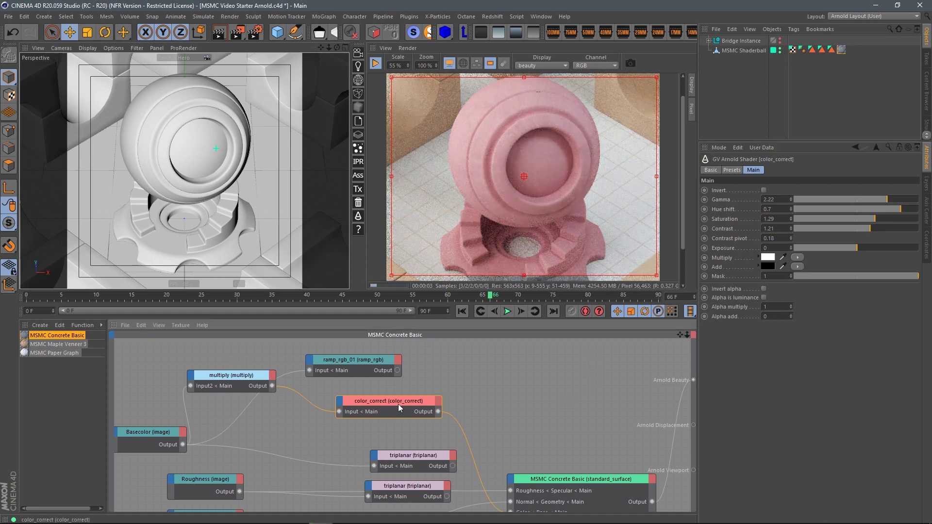
Step: Line up the Basecolor, multiply and color_correct nodes as a chain, with the ramp node above them
drag(398, 404, 442, 406)
drag(254, 378, 332, 407)
drag(150, 435, 180, 427)
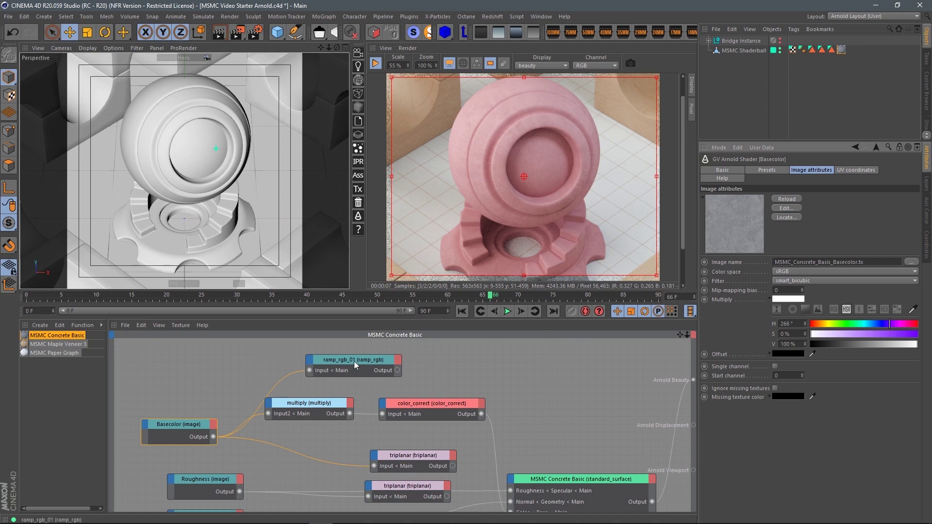
drag(351, 361, 326, 358)
Step: Review the colour settings of the Basecolor image, multiply, ramp and color_correct nodes
click(240, 431)
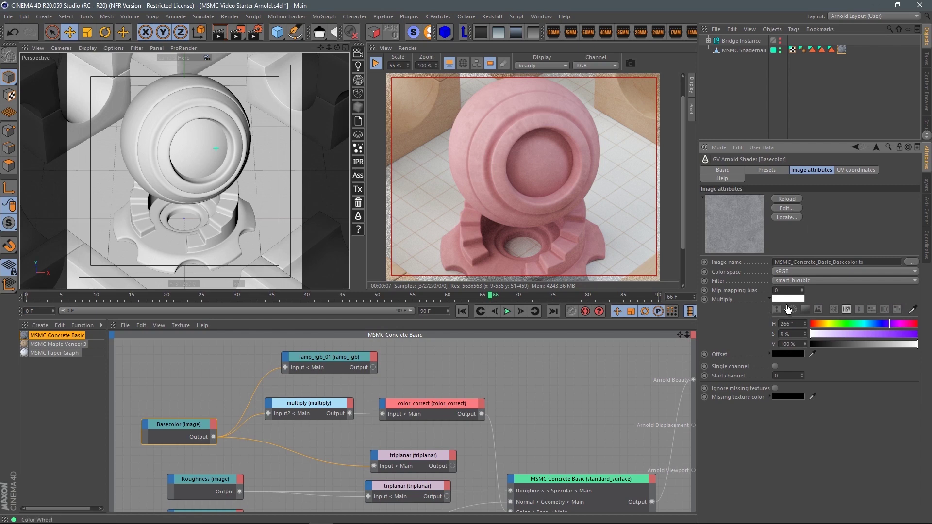
drag(320, 402, 321, 401)
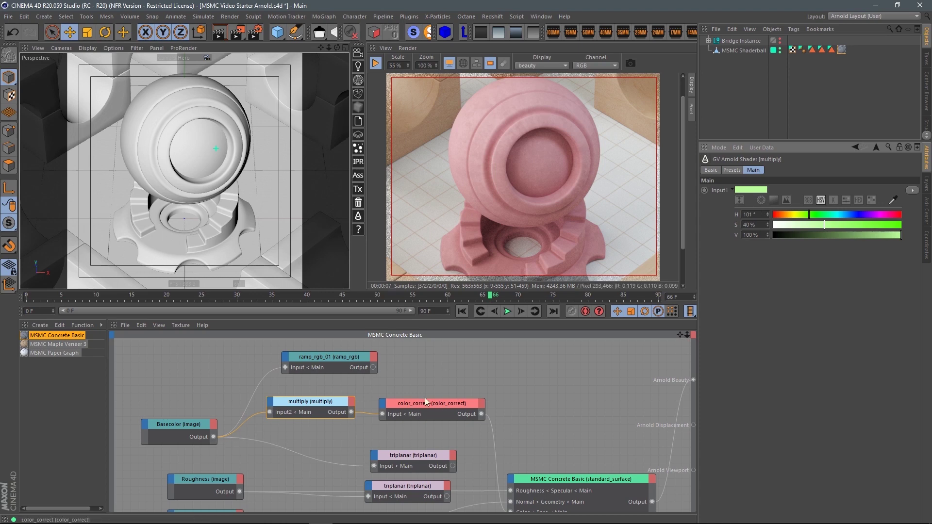
click(365, 369)
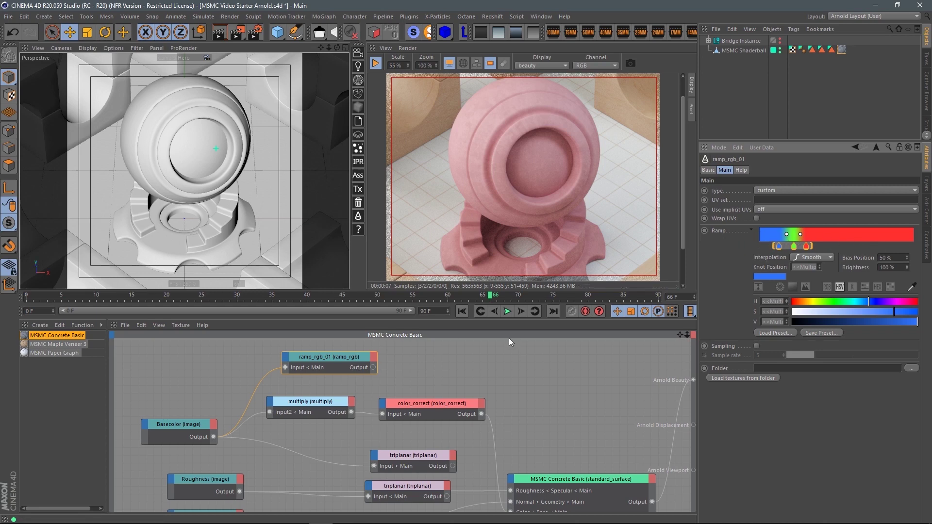
drag(430, 405, 435, 404)
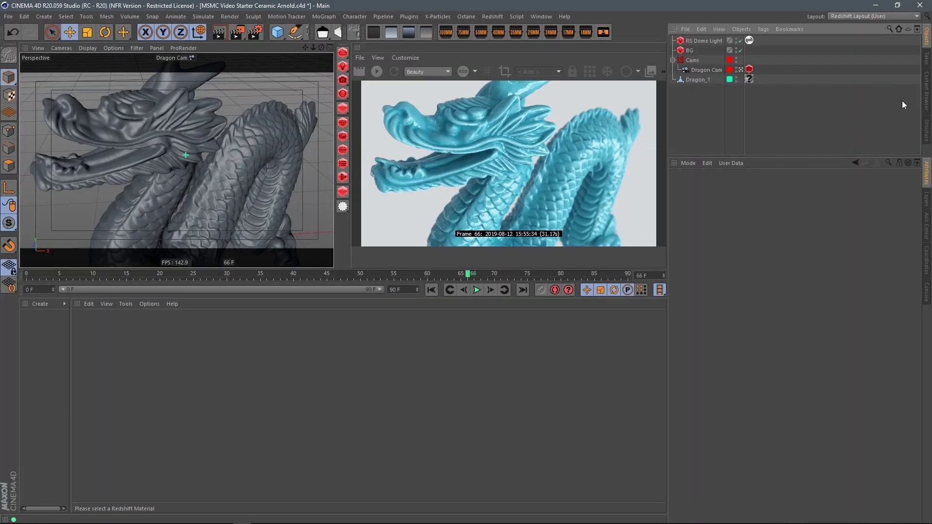
Step: In the ceramic dragon scene, load MSMC Ceramic Shiny from the material library, apply it to the dragon and start the live Redshift render
click(926, 90)
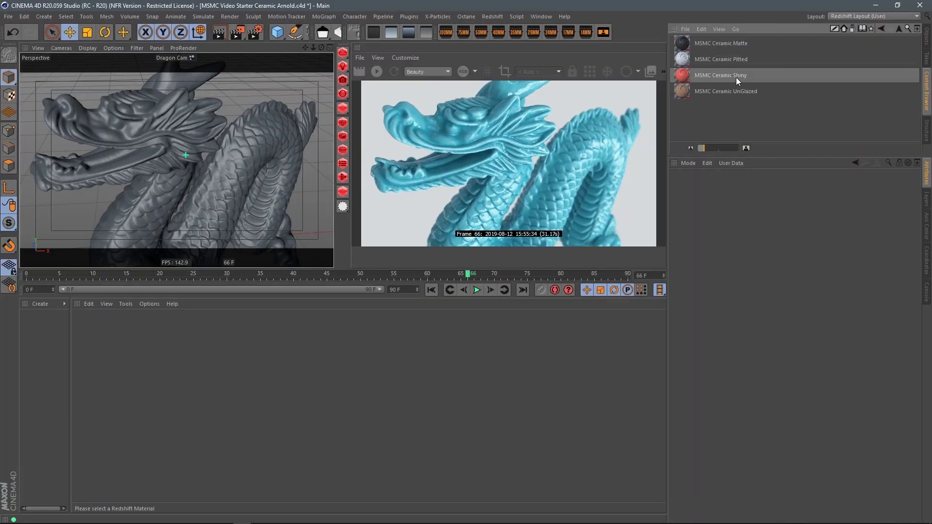
double_click(710, 77)
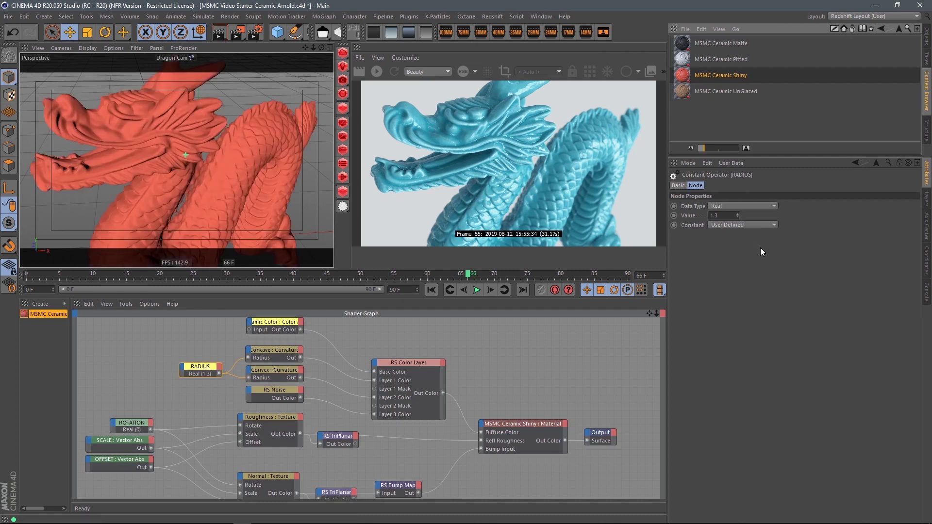
click(377, 72)
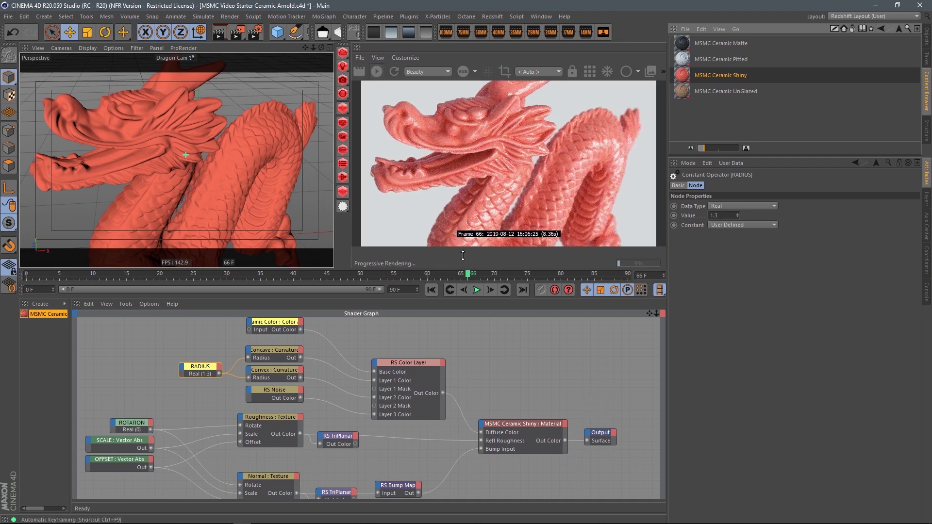
Step: Recolour the Ceramic Color node to a light blue with hue 201°, saturation 69% and value 82%
click(926, 38)
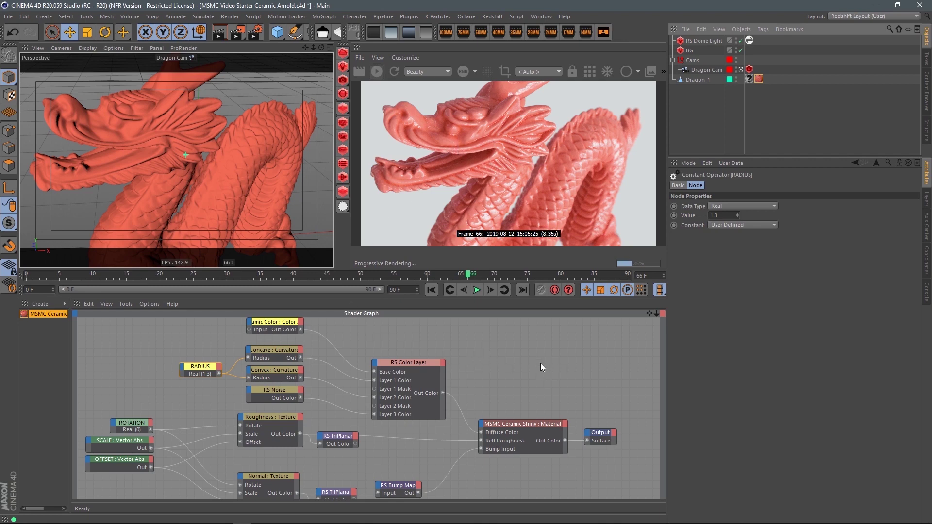
scroll(534, 369, down, 2)
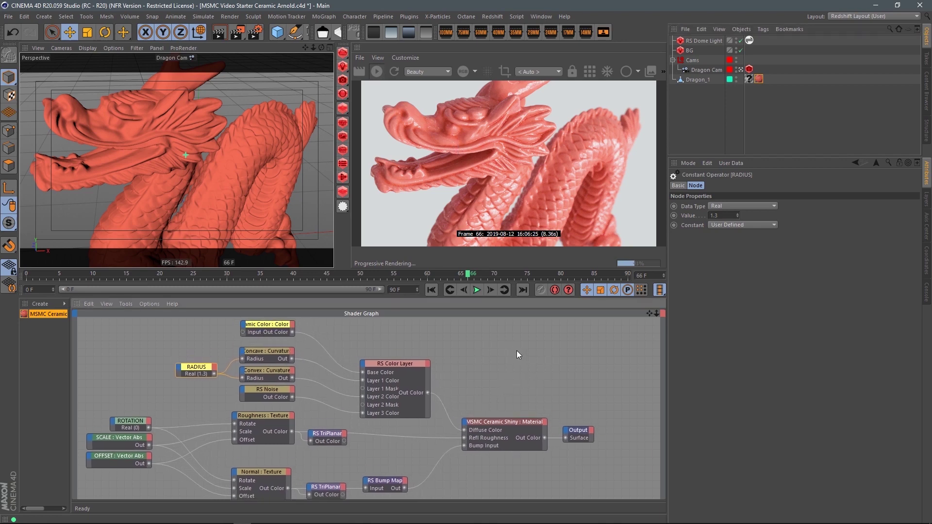
click(573, 332)
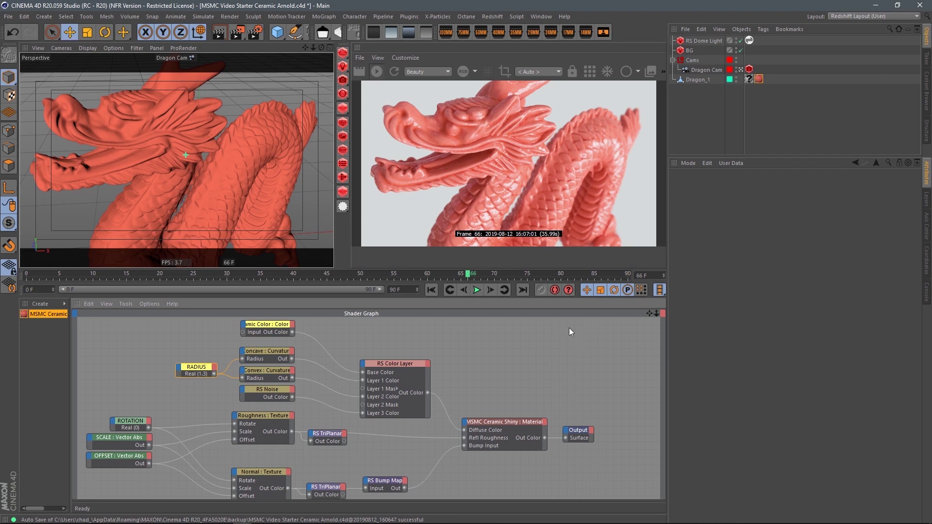
click(275, 326)
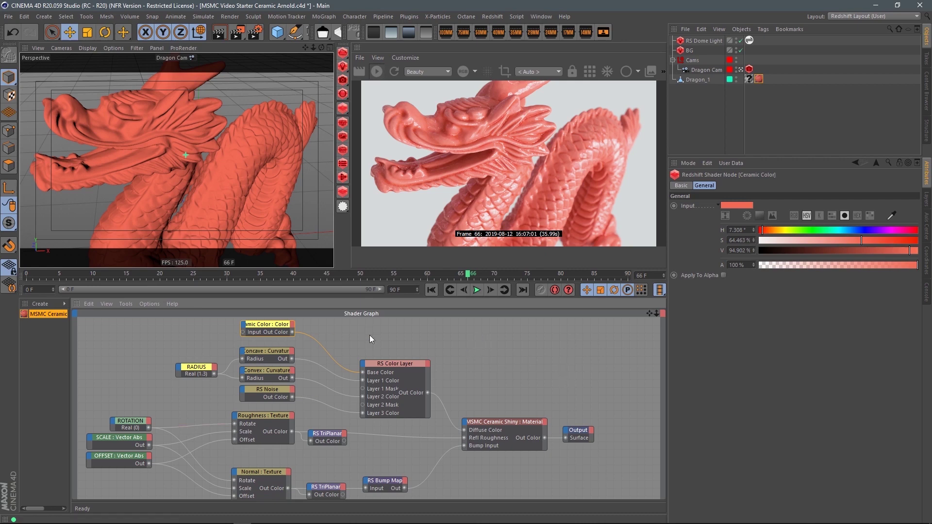
click(299, 328)
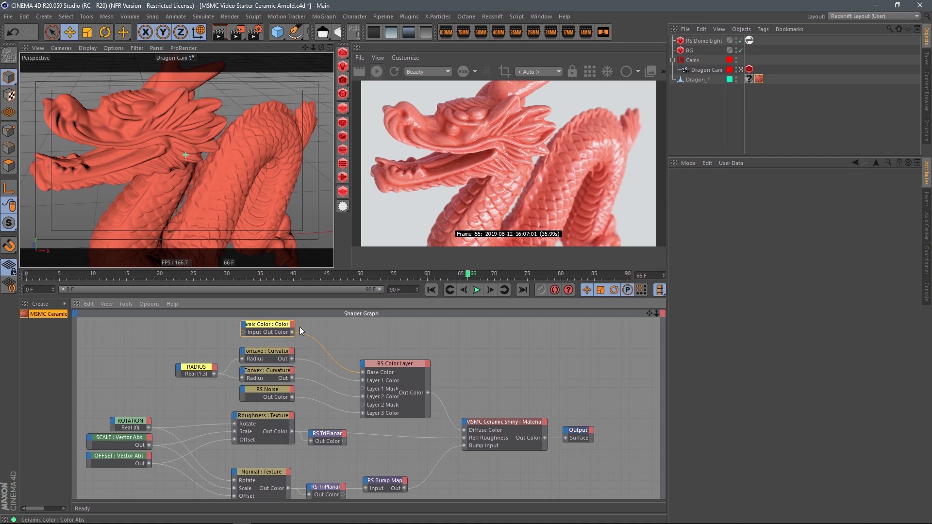
click(270, 330)
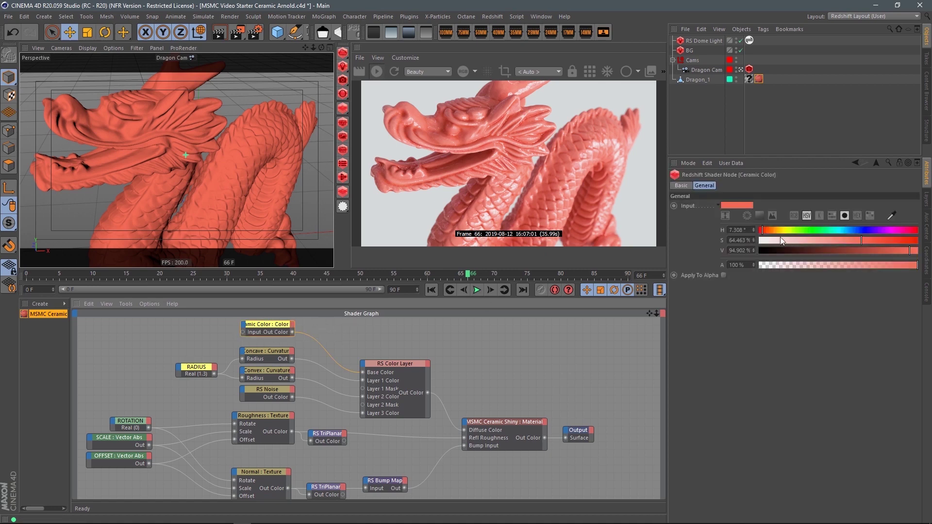
mouse_move(778, 232)
mouse_down()
mouse_move(806, 240)
mouse_move(799, 231)
mouse_move(856, 231)
mouse_move(870, 240)
mouse_move(859, 232)
mouse_up()
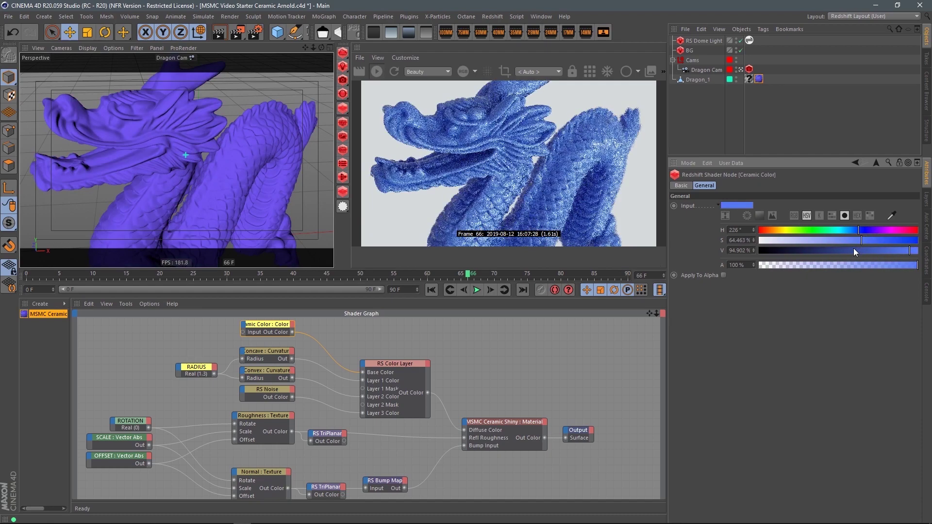
click(876, 251)
click(879, 241)
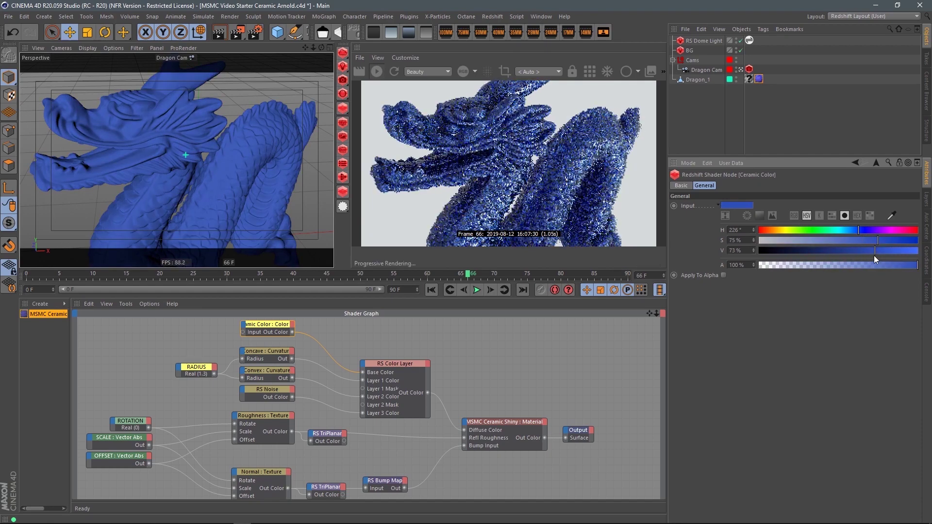
click(890, 251)
click(869, 241)
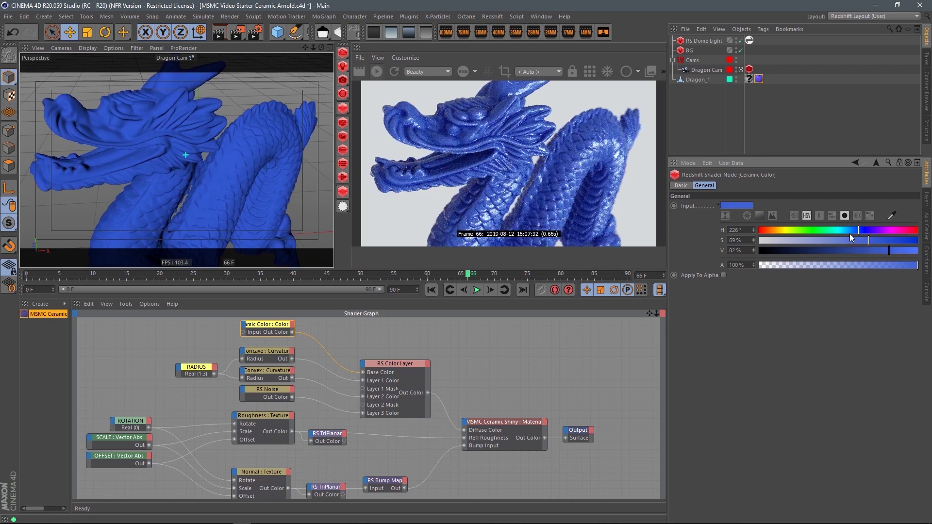
click(849, 232)
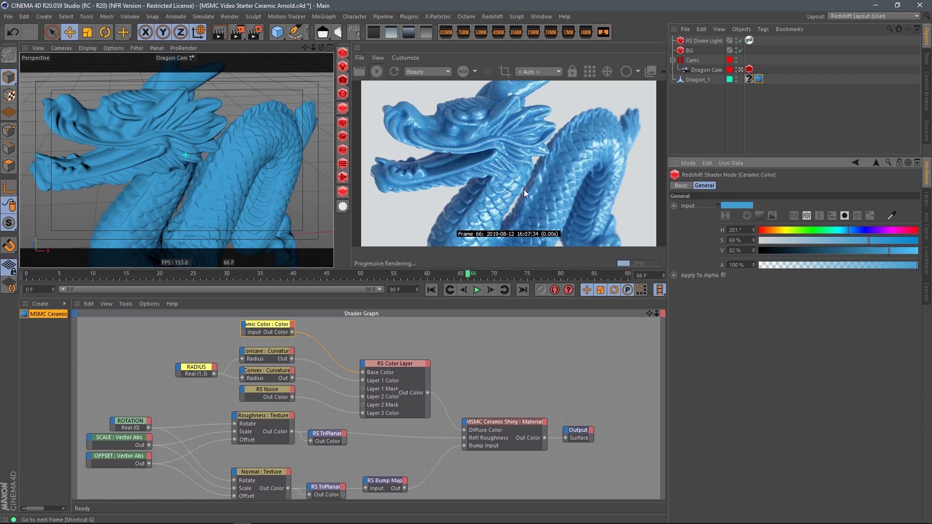
Step: Preview the Concave and Convex curvature nodes one after the other by feeding each directly into the Output's surface
drag(270, 351, 256, 352)
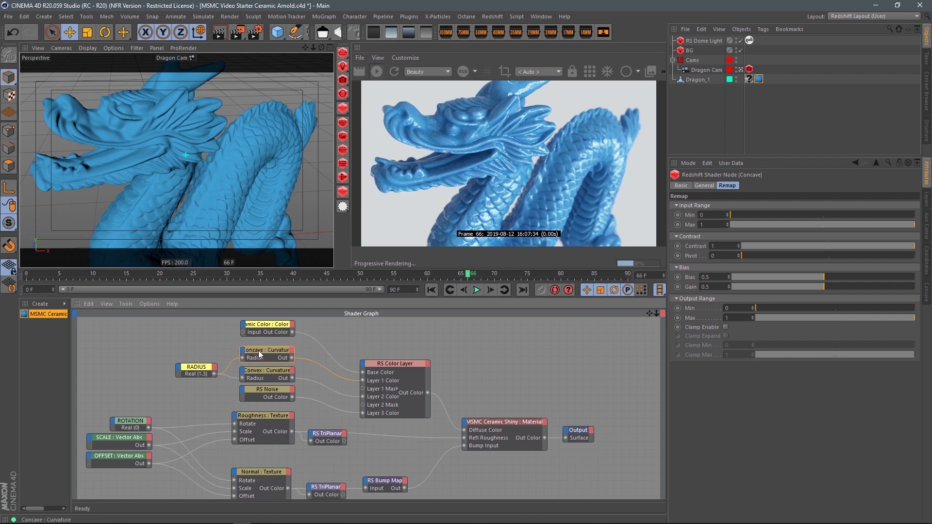
click(373, 362)
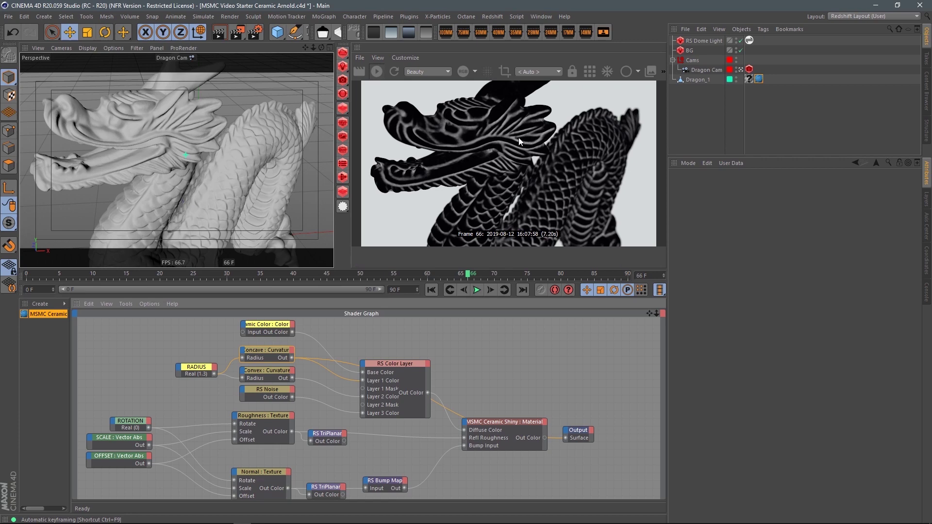
click(264, 372)
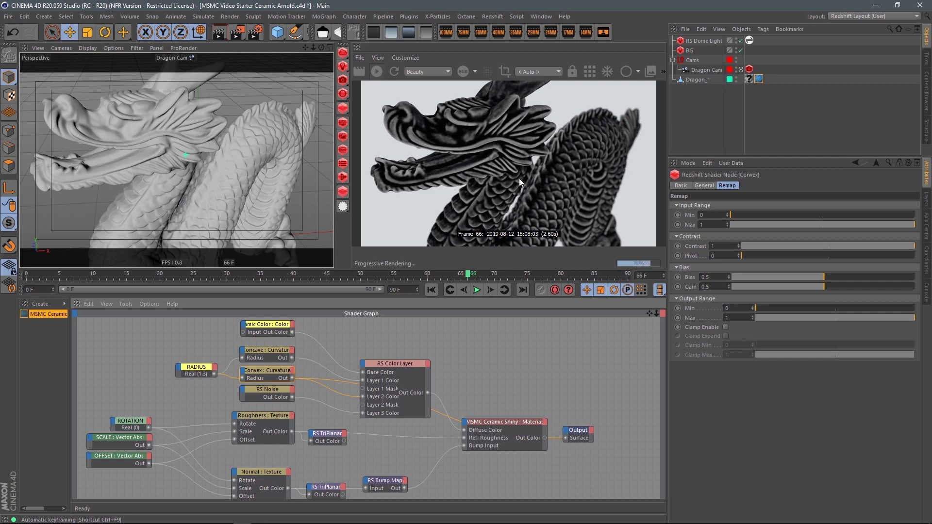
Step: Set the RADIUS node's value to 0.5 to test a tighter curvature effect on the dragon
click(197, 368)
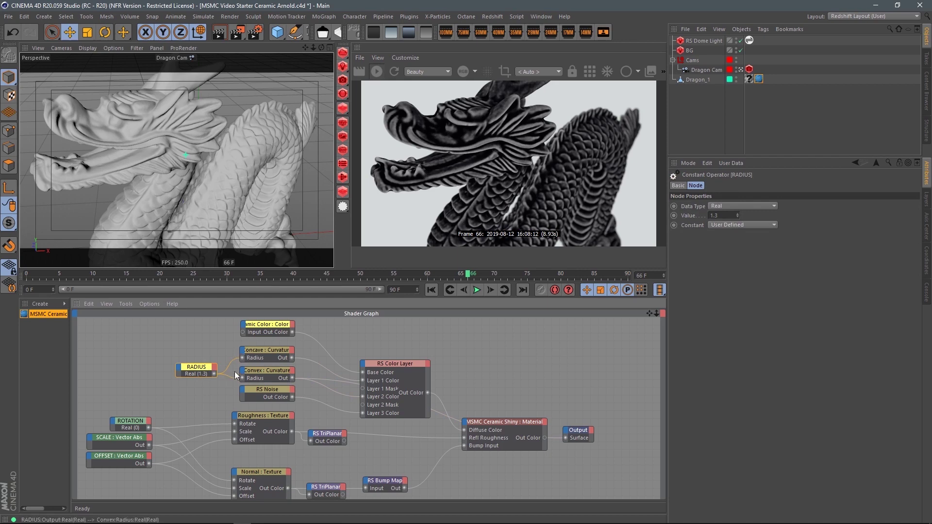
drag(199, 373, 199, 367)
click(201, 346)
click(196, 362)
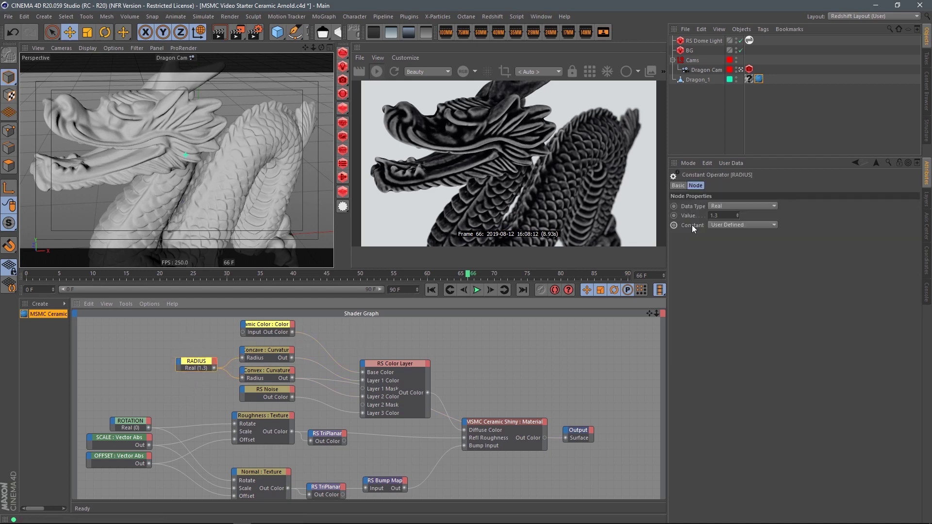
click(731, 215)
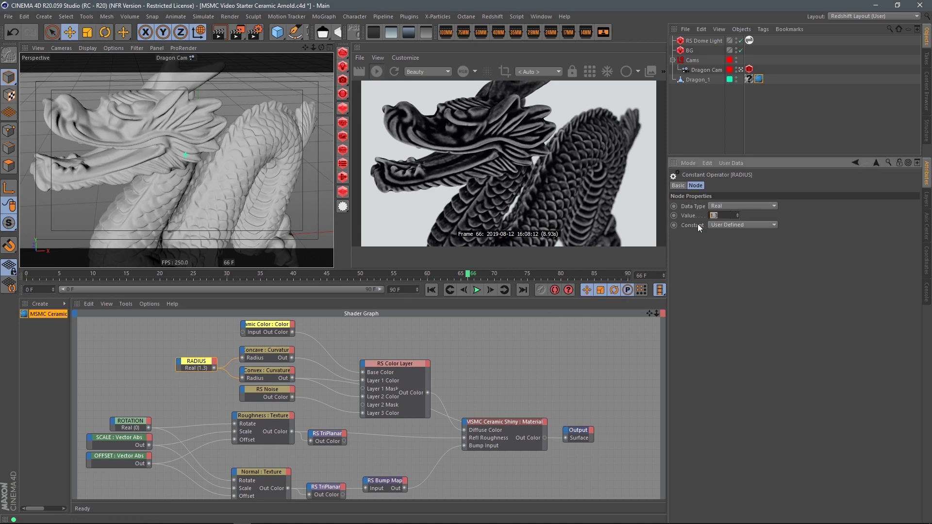
text(0.5)
key(Return)
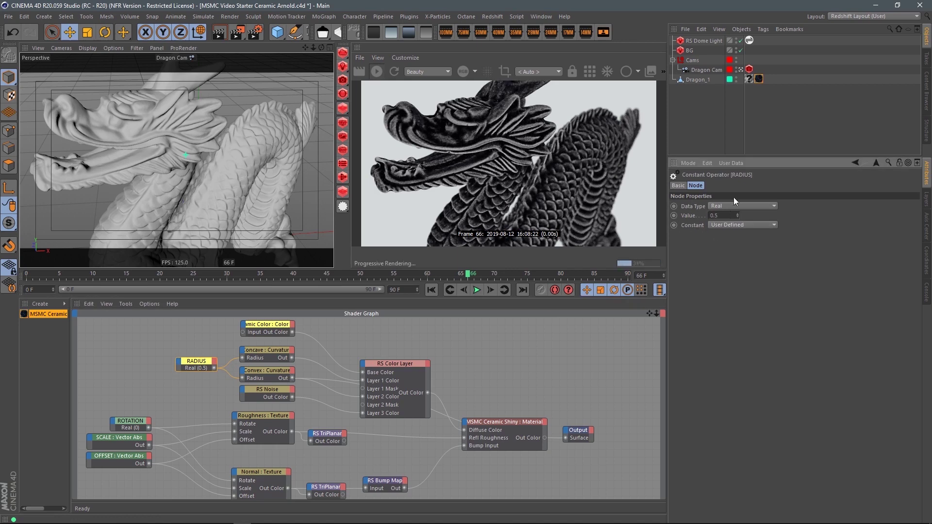
Step: Try a value of 3 on the RADIUS node and settle on 1.2
click(714, 215)
key(Return)
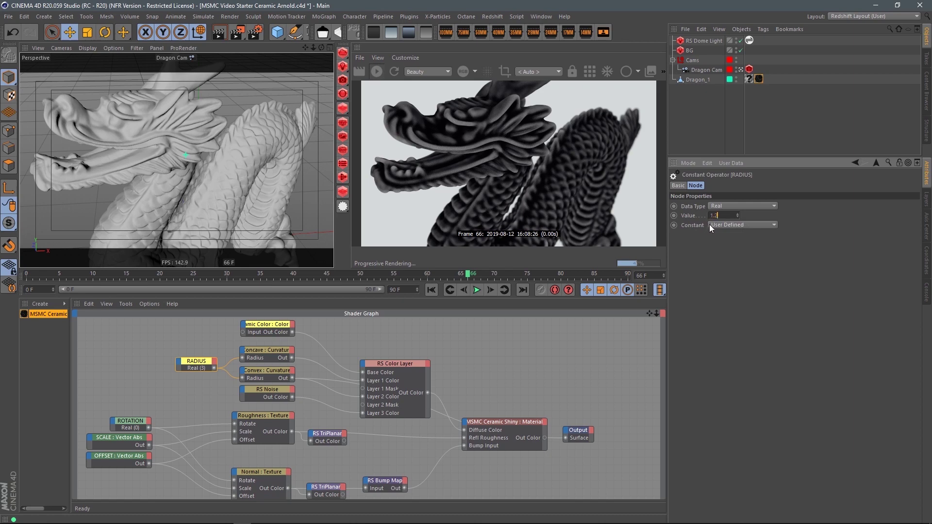
text(1.2)
key(Return)
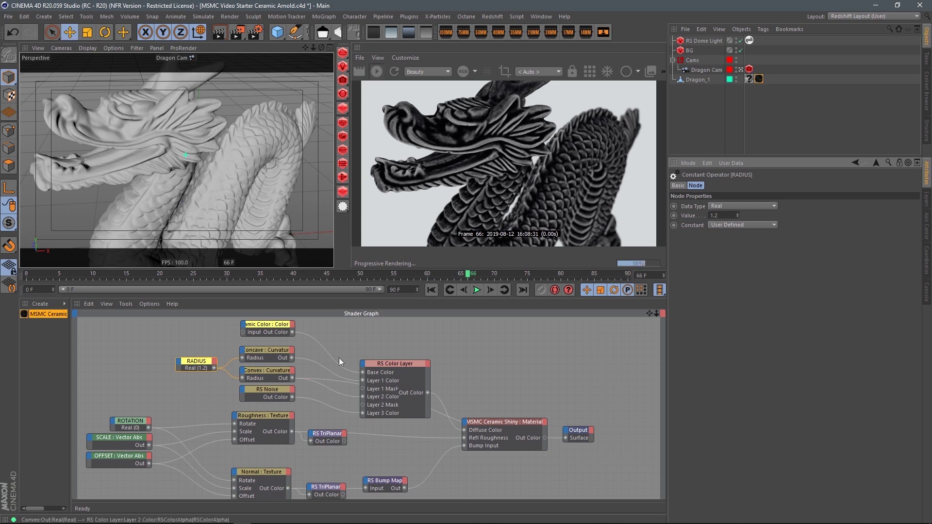
Step: Preview the RS Color Layer node directly through the Output and reduce its Layer 1 and Layer 2 masks to 0
click(403, 366)
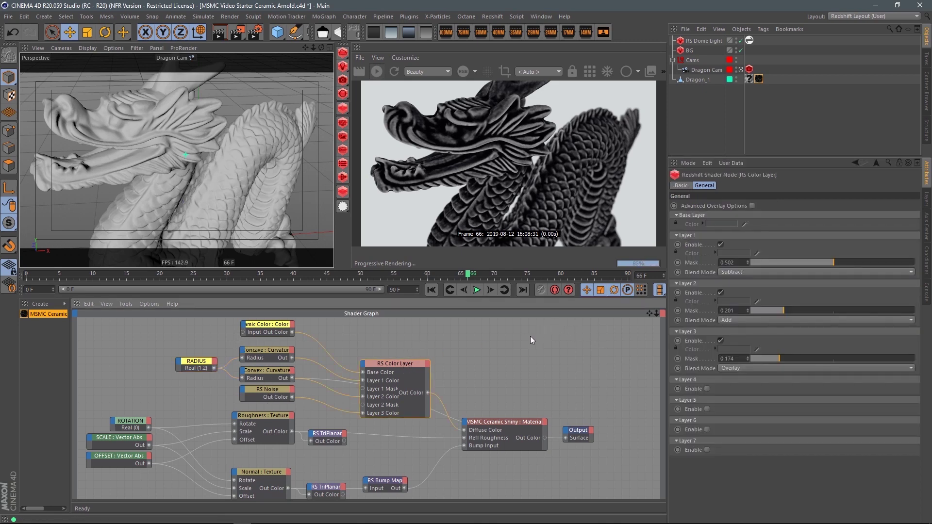
key(ctrl+z)
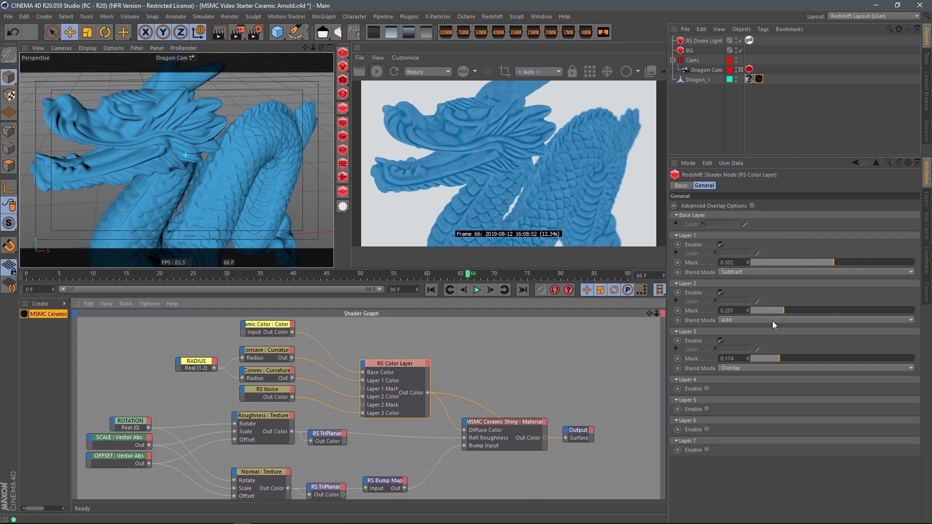
drag(773, 311, 751, 311)
drag(786, 263, 750, 262)
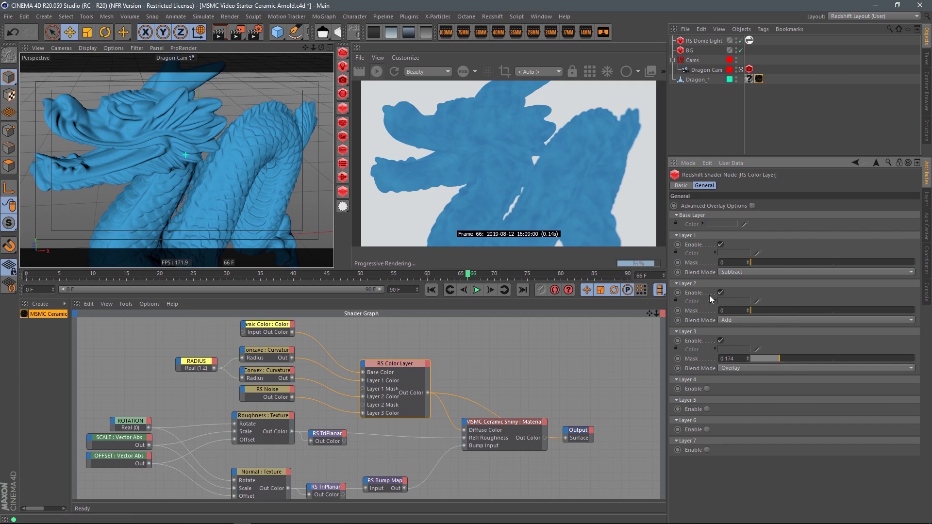
Step: Raise the RS Color Layer's Layer 1 mask to 0.76 and its Layer 2 mask to 0.763
drag(783, 311, 872, 310)
click(884, 314)
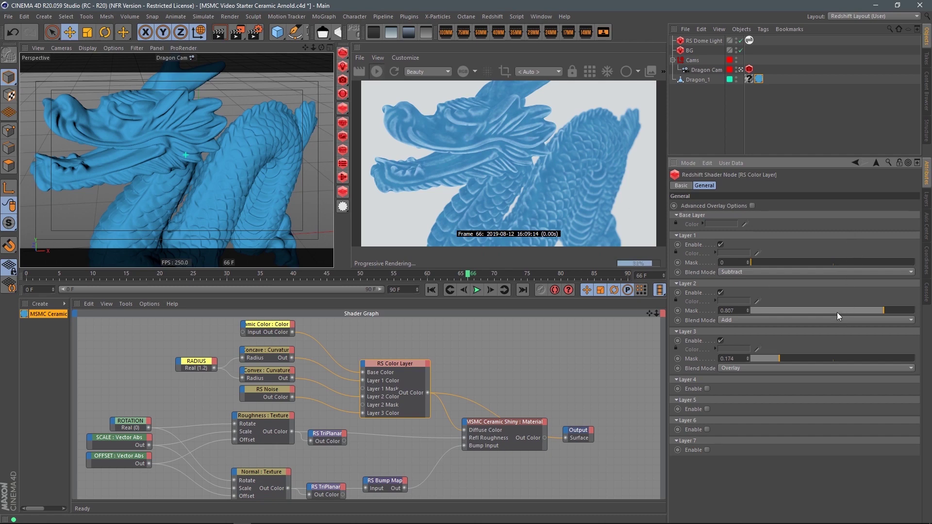
drag(837, 311, 825, 313)
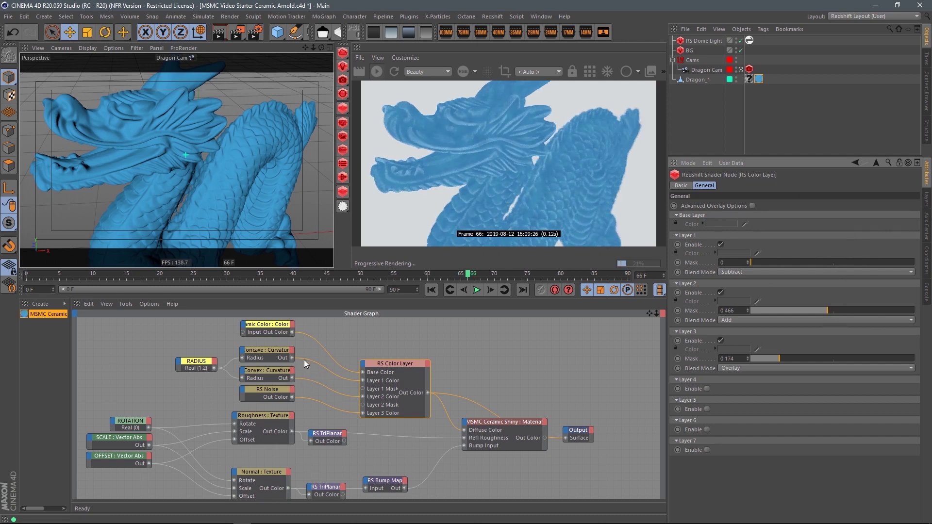
drag(770, 263, 877, 262)
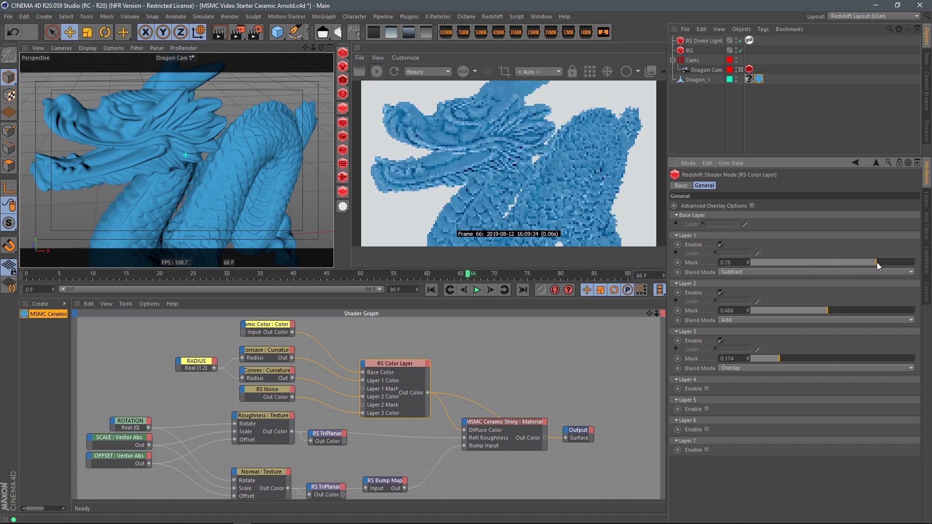
drag(847, 308, 876, 309)
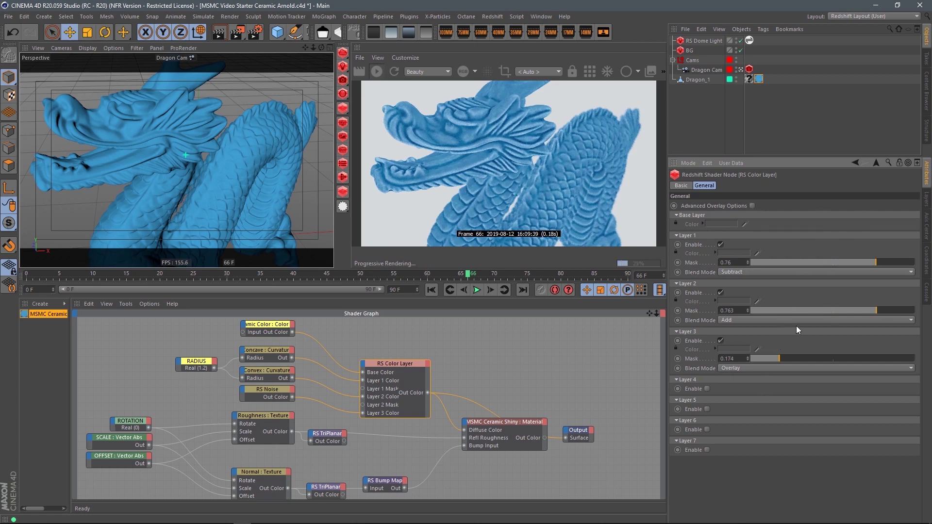
Step: Reconnect the MSMC Ceramic Shiny material to the Output's surface to render the full shiny ceramic
click(510, 423)
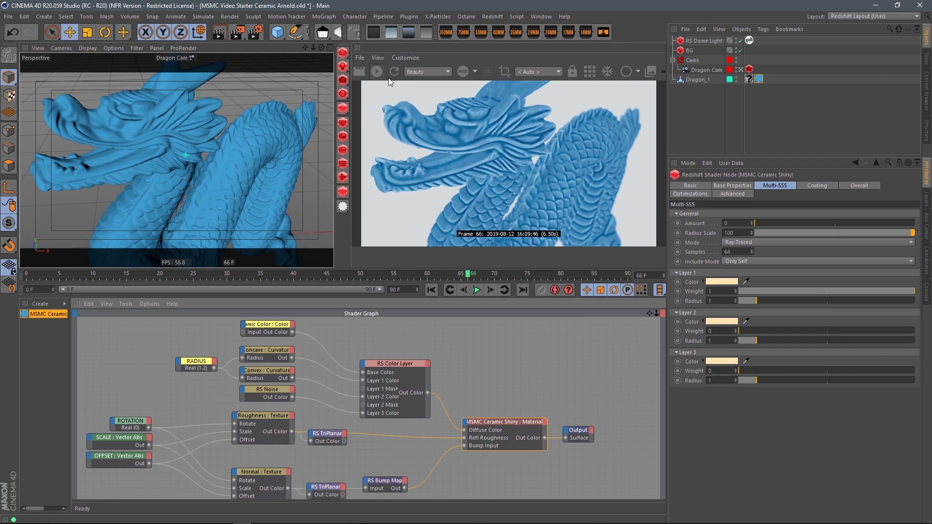
click(534, 354)
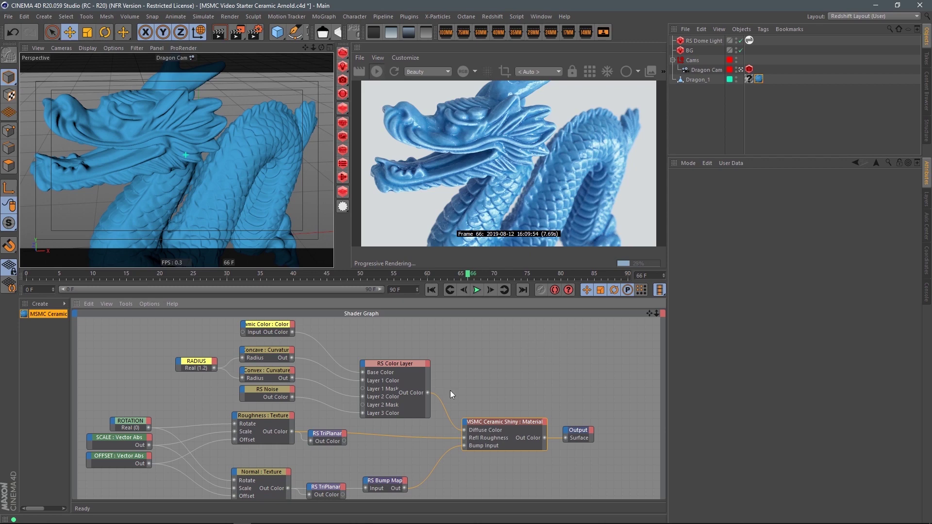
middle_drag(444, 382, 151, 456)
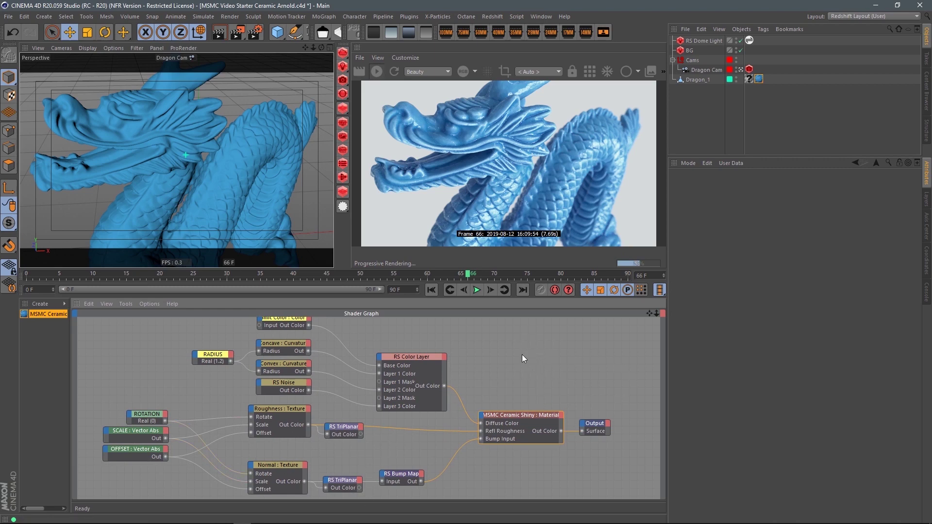
middle_drag(522, 355, 507, 389)
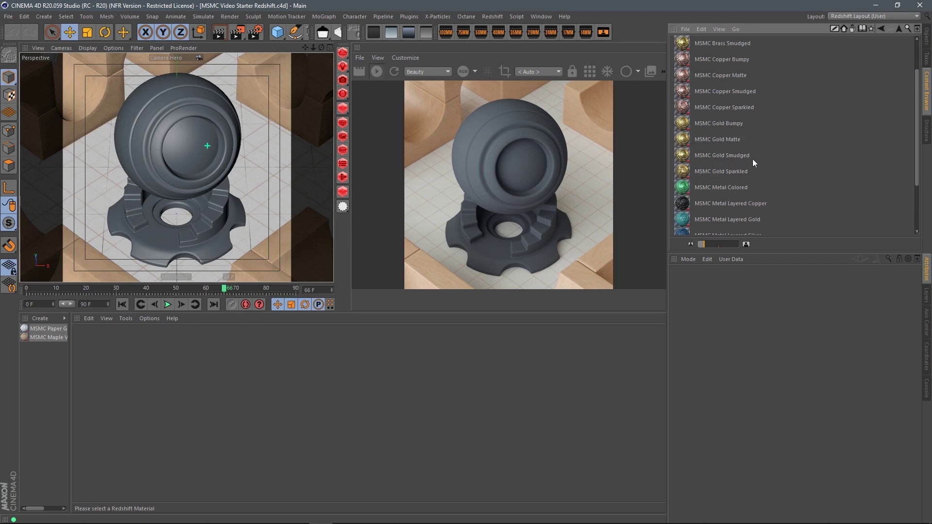
Step: In the Redshift starter scene, display the metal materials in the library as icons with larger thumbnails
click(720, 29)
click(748, 40)
drag(702, 246, 713, 246)
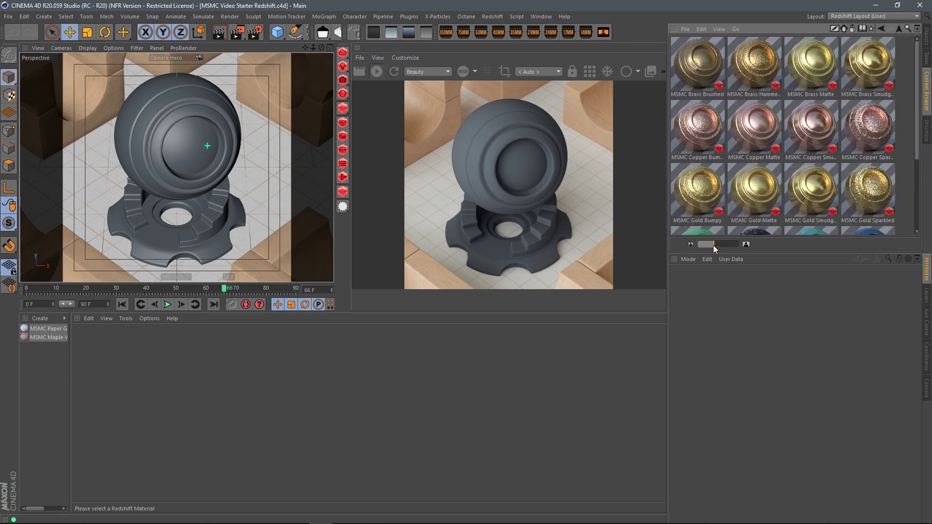
Step: Apply MSMC Copper Sparkled from the material library to the shader ball
mouse_move(918, 122)
mouse_down()
mouse_move(921, 175)
mouse_move(921, 121)
mouse_up()
click(870, 127)
scroll(872, 127, down, 2)
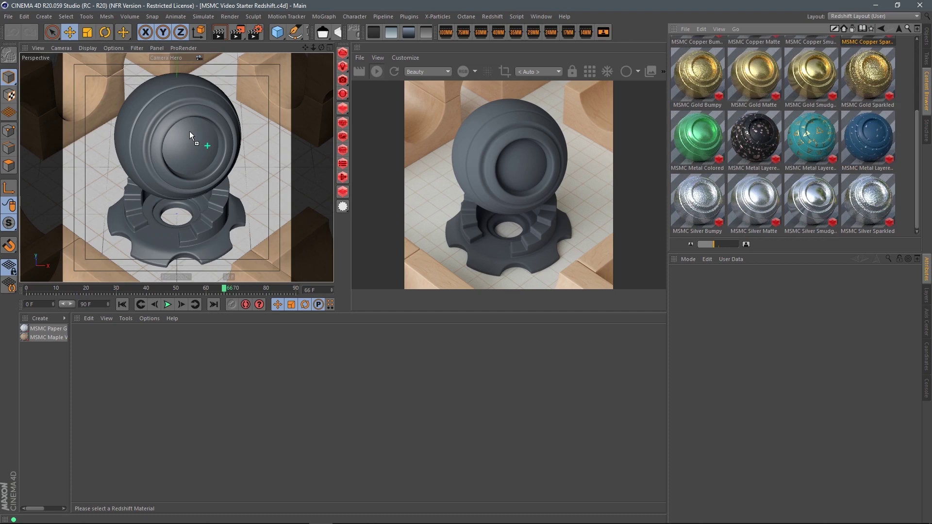
drag(190, 132, 205, 129)
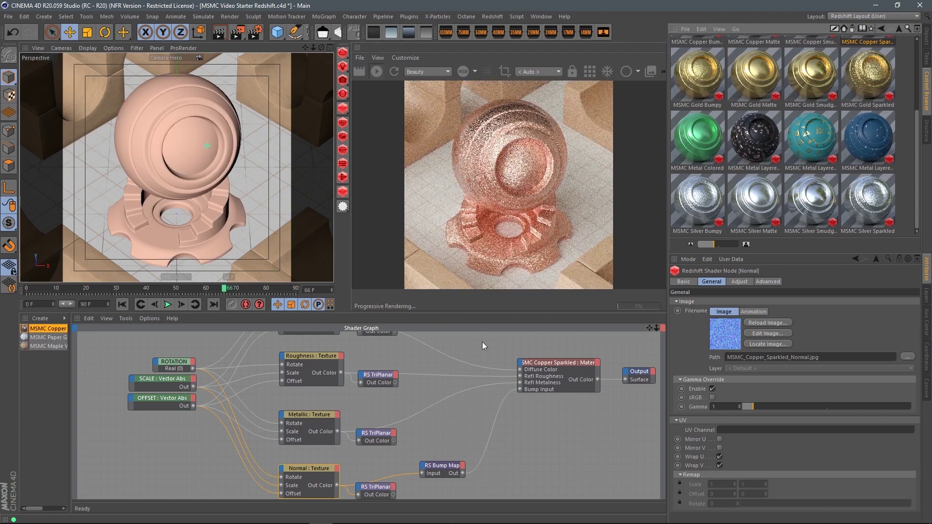
mouse_move(494, 434)
middle_down()
mouse_move(471, 424)
mouse_move(488, 421)
middle_up()
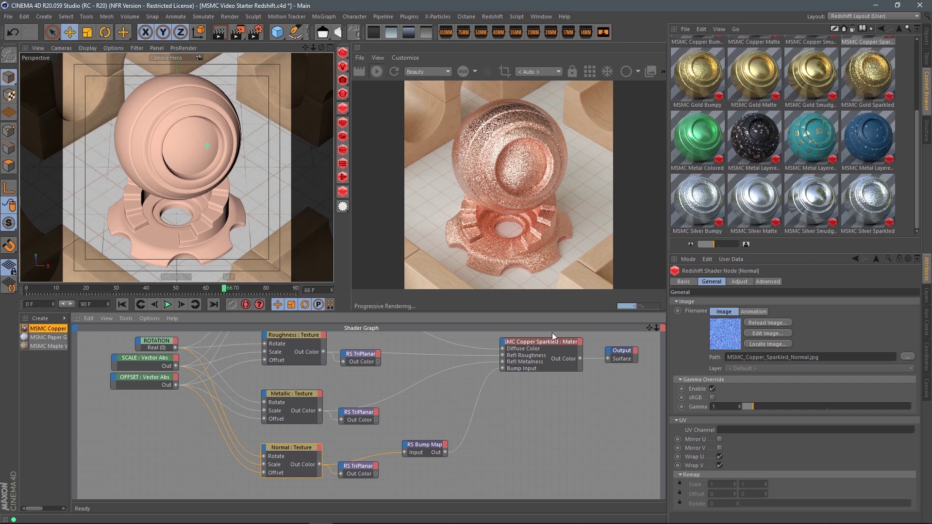
click(471, 397)
middle_drag(517, 404, 536, 372)
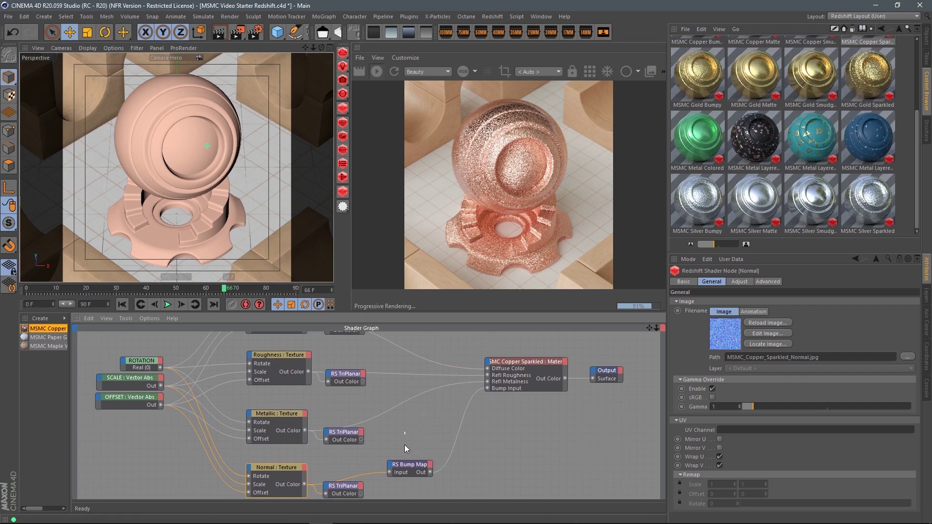
Step: Set the height scale of the copper material's RS Bump Map node to 0.5
click(410, 464)
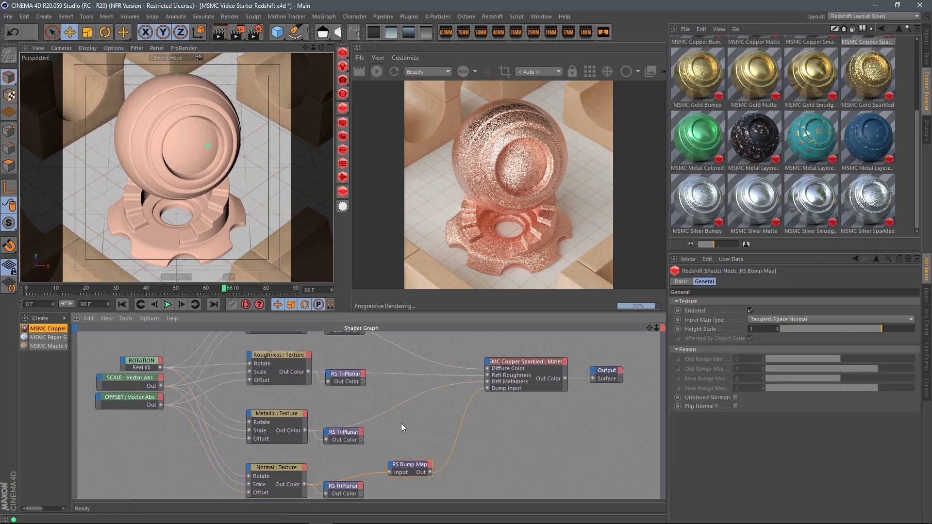
double_click(763, 331)
text(0.5)
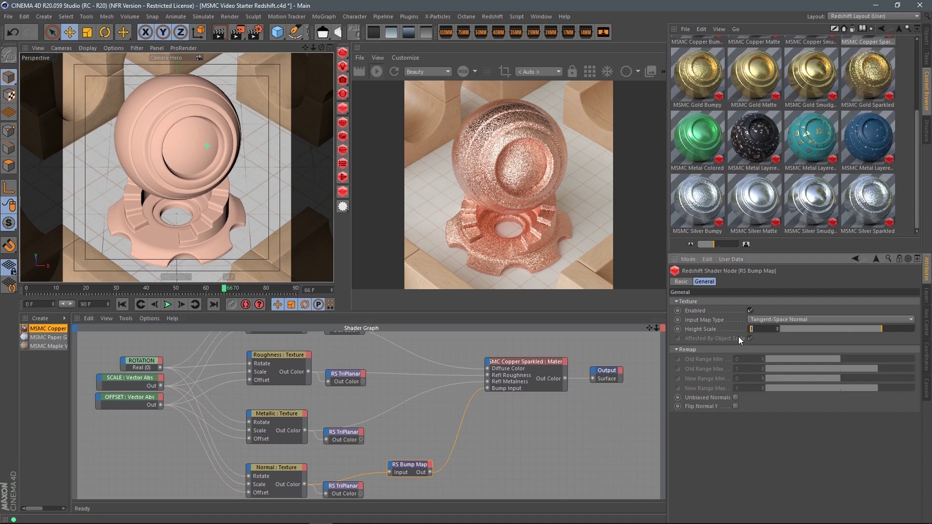
key(Return)
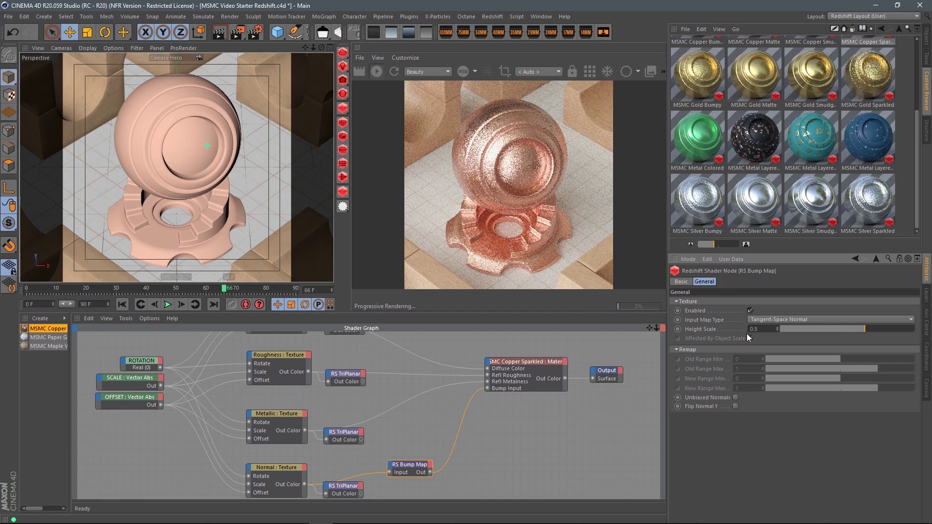
Step: Give the MSMC Copper Sparkled material a coating with weight 1, GGX BRDF and an IOR of 1.52
click(530, 368)
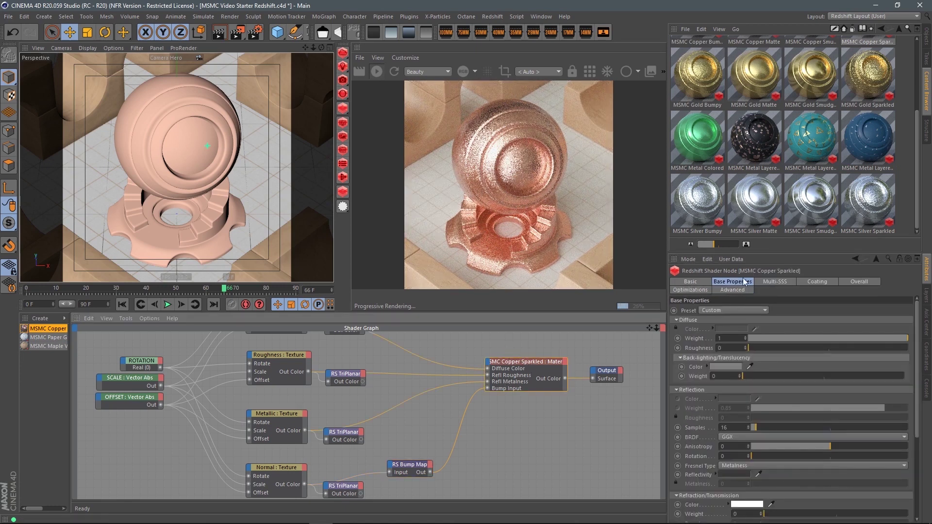
click(819, 283)
drag(877, 329, 930, 329)
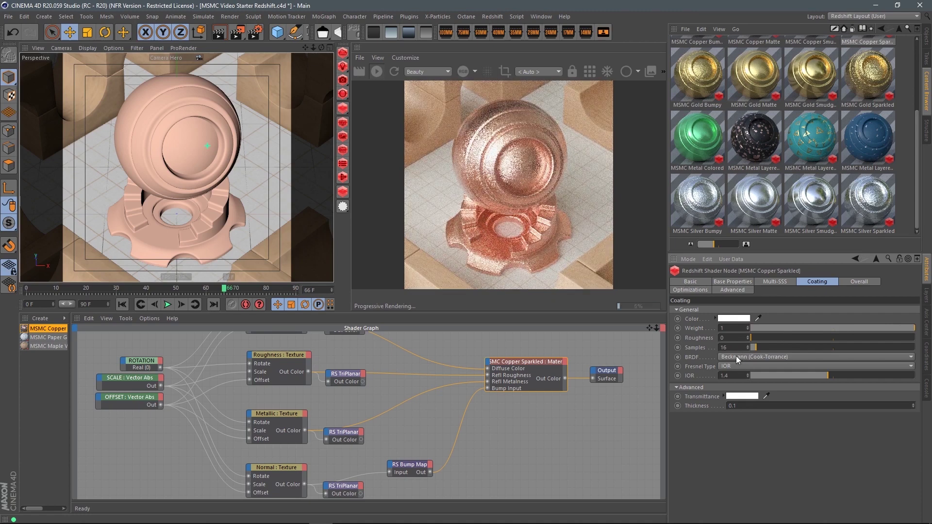
click(738, 358)
click(728, 377)
text(2)
key(Return)
middle_drag(443, 360, 450, 384)
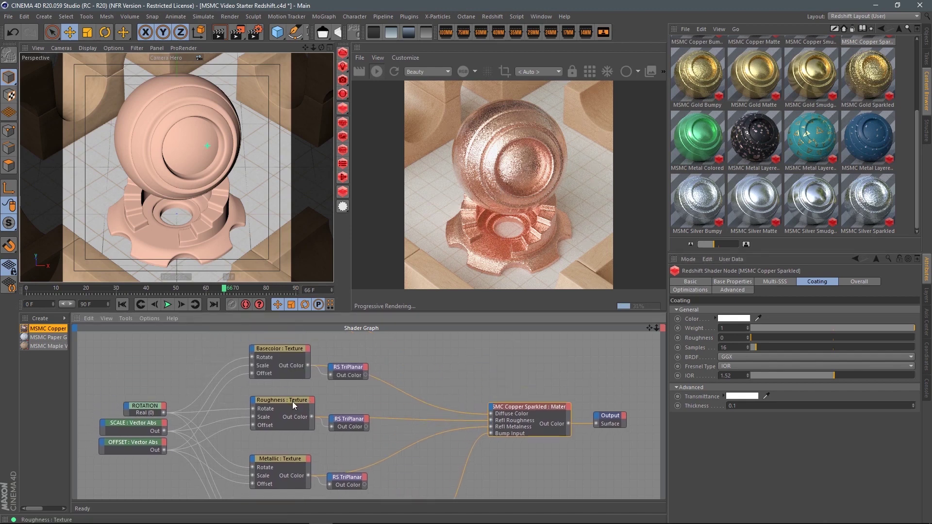
Step: Darken the Basecolor texture's color multiplier to a value of 80%
click(277, 401)
click(277, 357)
click(743, 303)
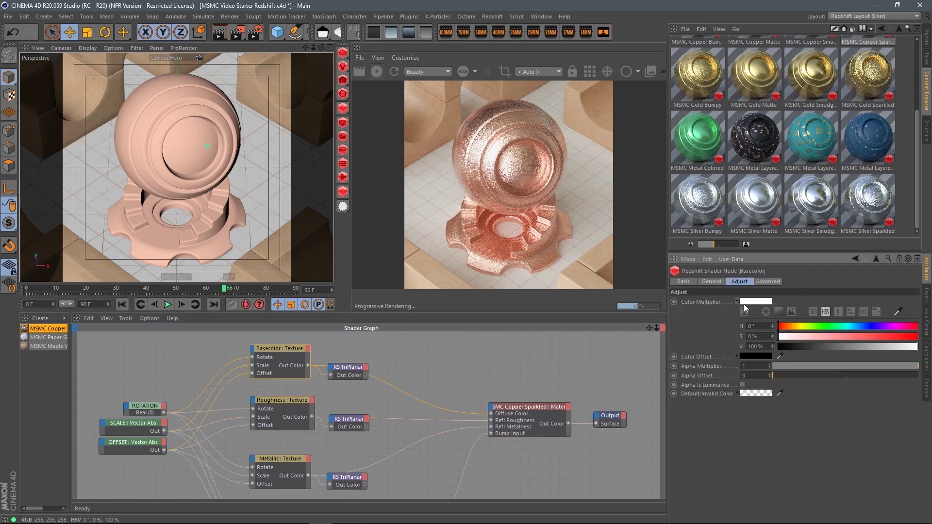
drag(909, 347, 890, 351)
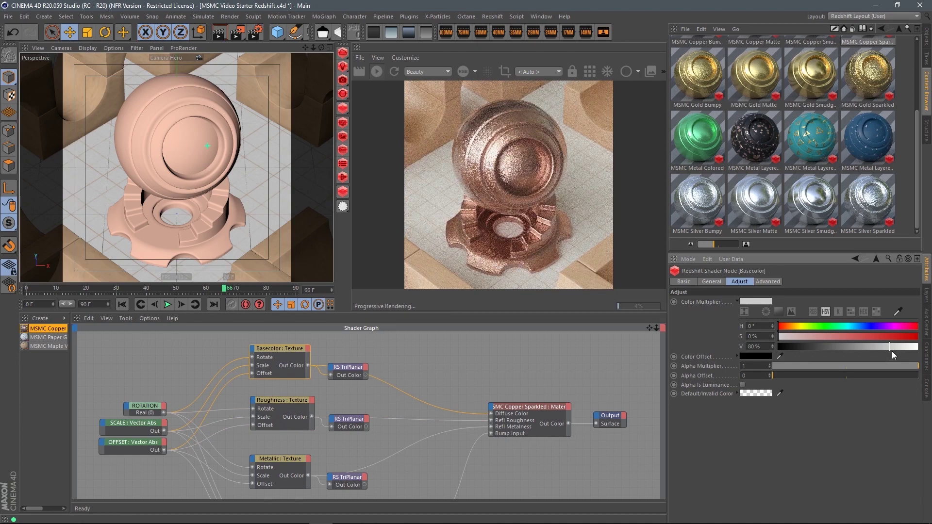
Step: Enlarge the viewport and render view area, and set the RS Bump Map's height scale to 0.3
drag(413, 313, 582, 352)
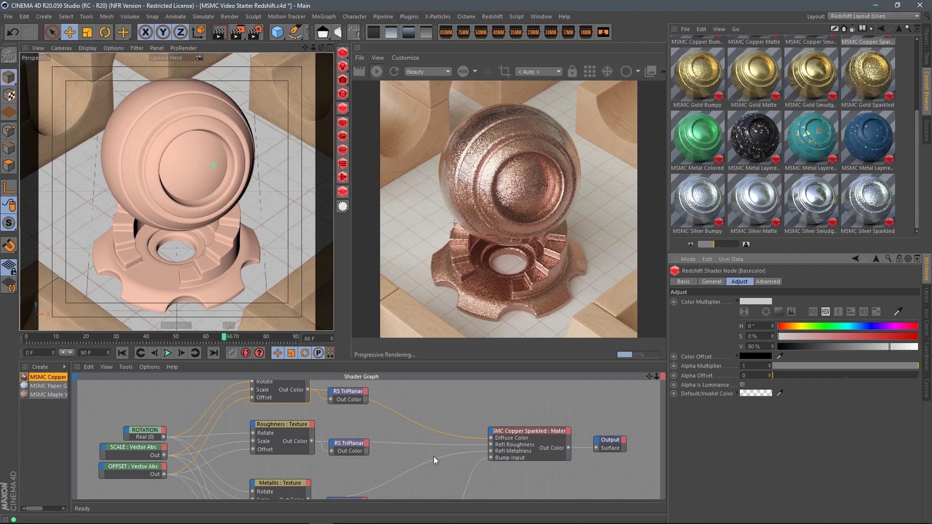
scroll(411, 399, down, 5)
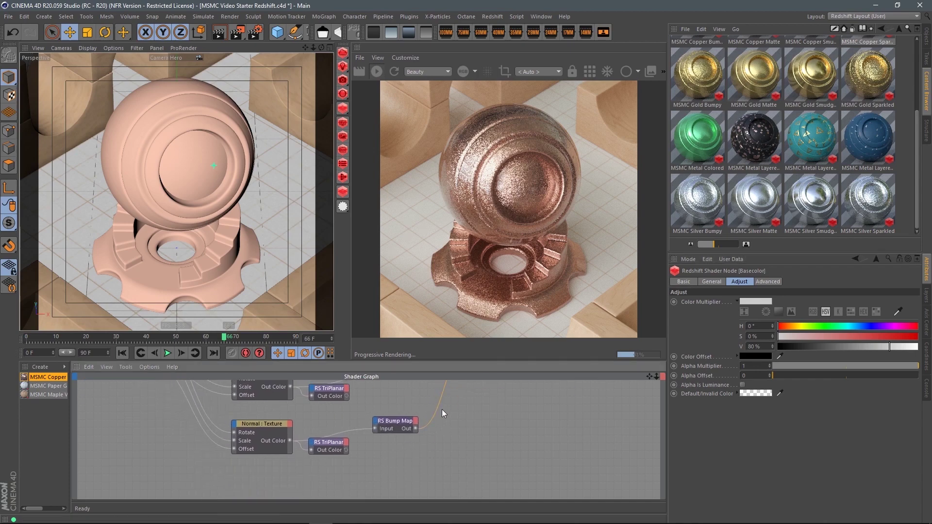
scroll(455, 405, up, 1)
click(381, 438)
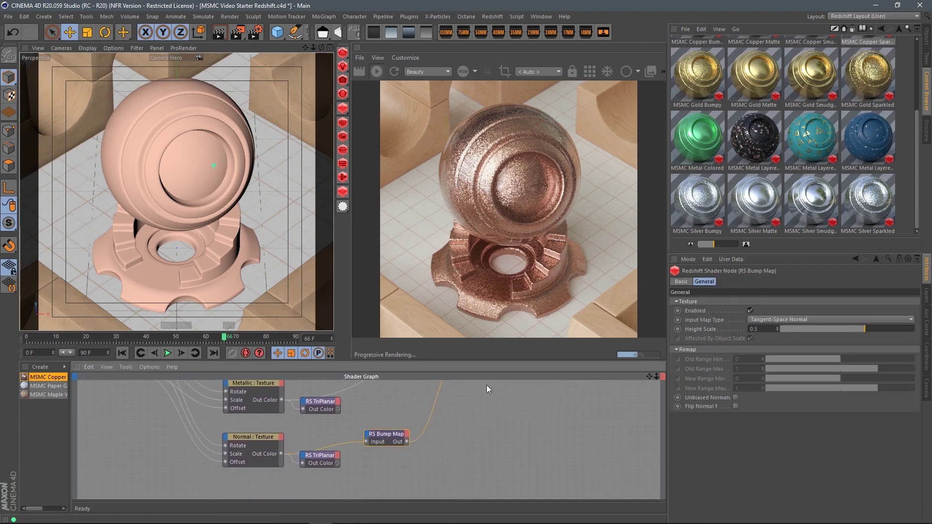
drag(763, 329, 733, 329)
text(0.3)
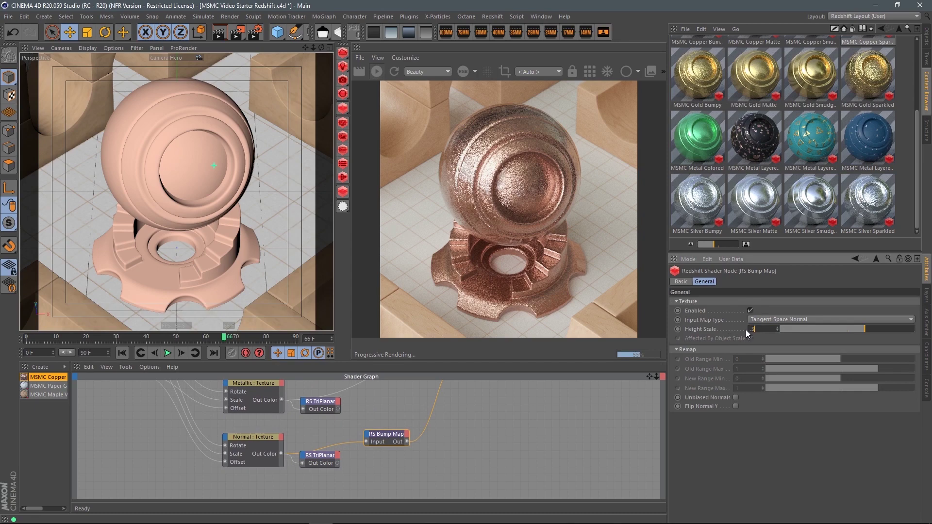
key(Return)
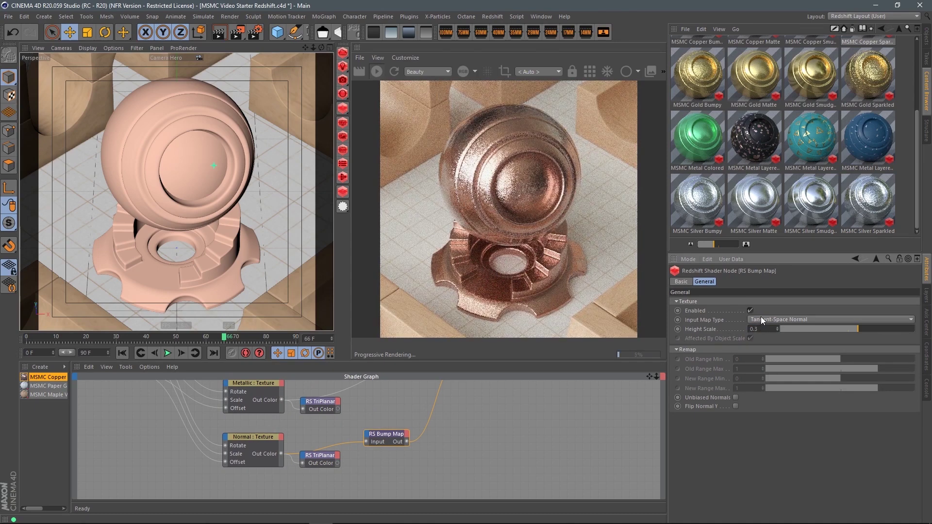
Step: Darken the Basecolor texture's color multiplier further to a value of 71%
middle_drag(492, 413, 506, 471)
click(306, 386)
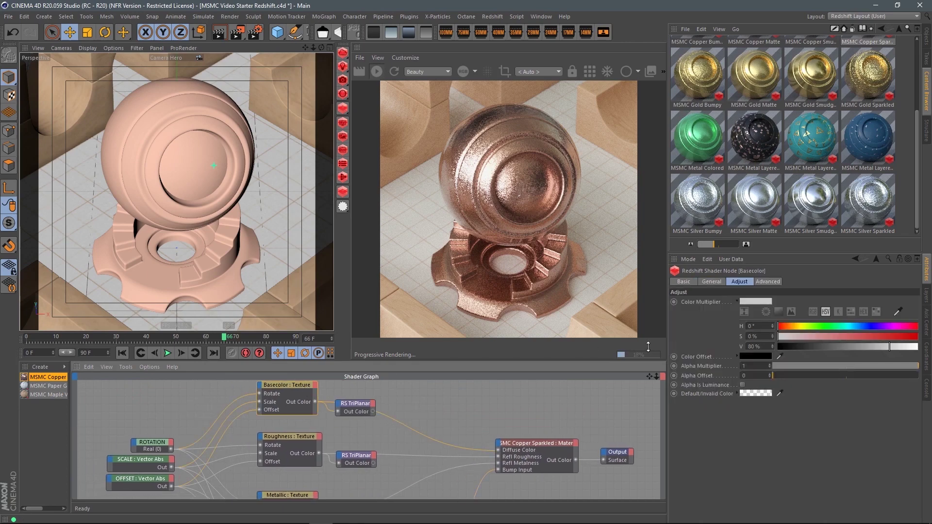
click(876, 348)
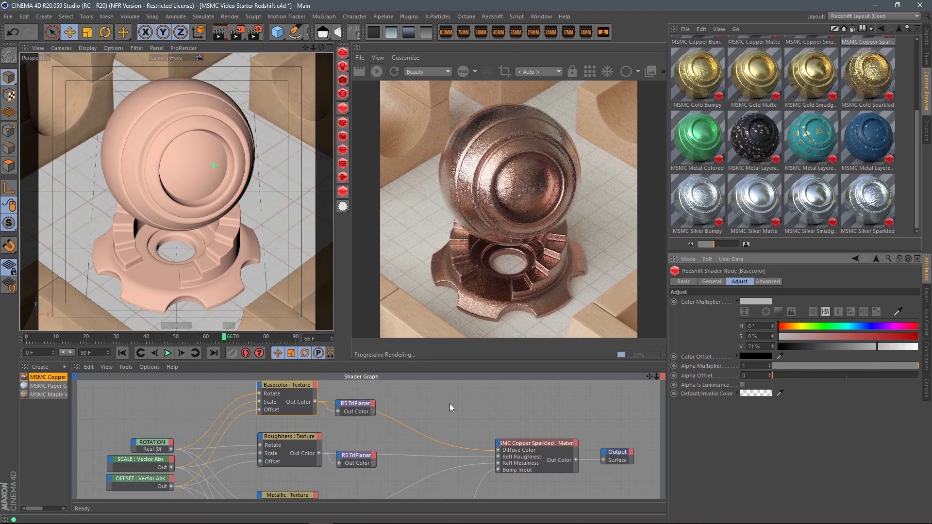
Step: Examine the MSMC Copper Sparkled material's base properties with the attributes area enlarged
click(521, 444)
click(733, 281)
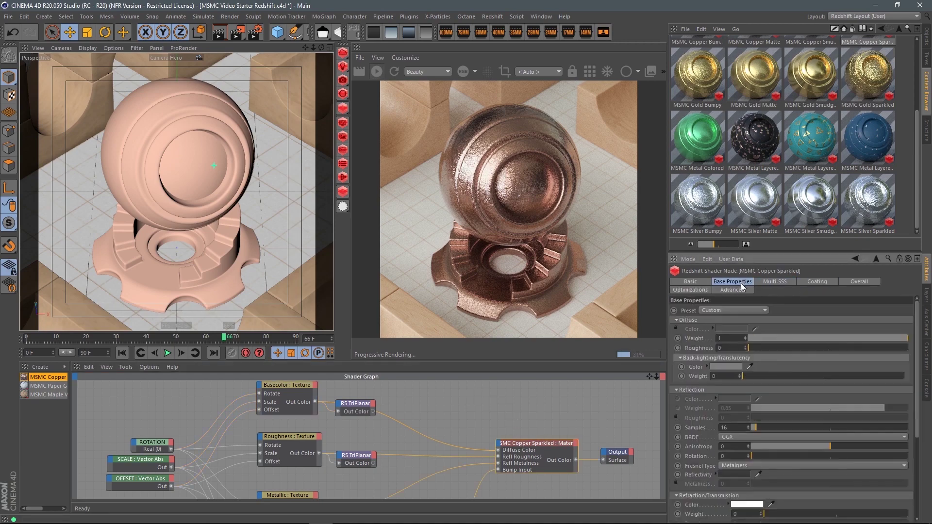
drag(761, 253, 763, 150)
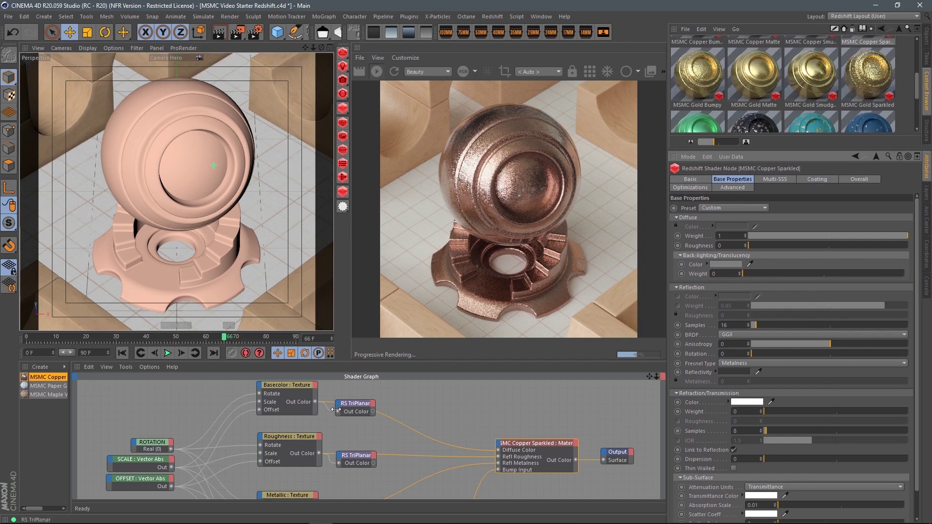
Step: Try the Basecolor texture's color multiplier at values of 23%, 57%, 73% and 34%
middle_drag(450, 436, 425, 443)
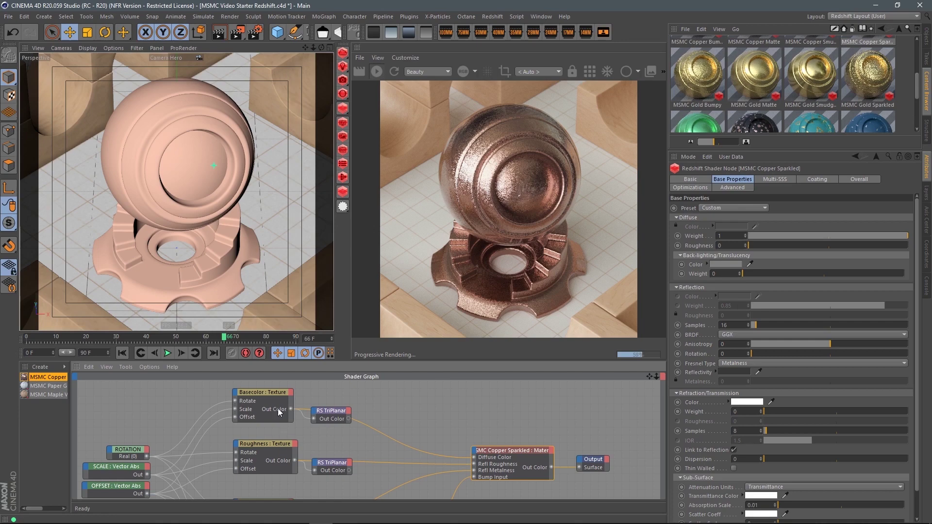
click(260, 394)
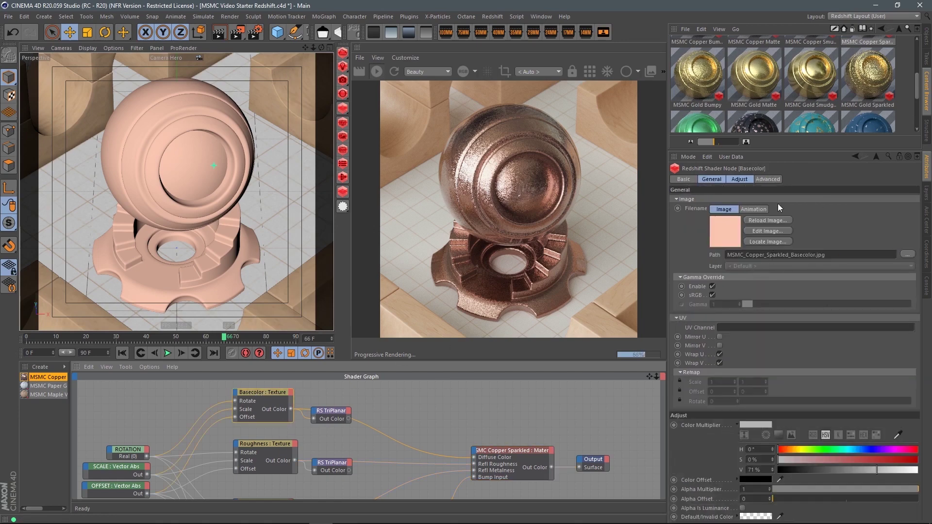
click(741, 179)
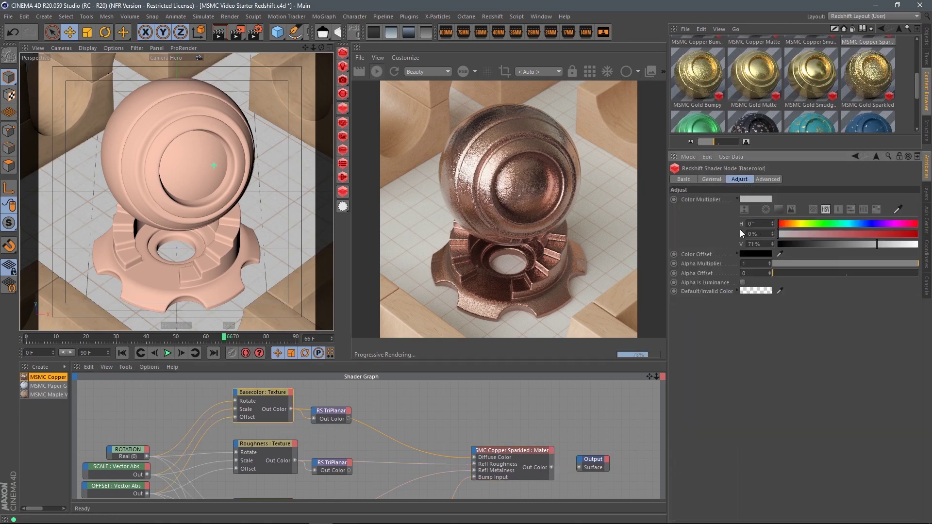
drag(854, 244, 810, 244)
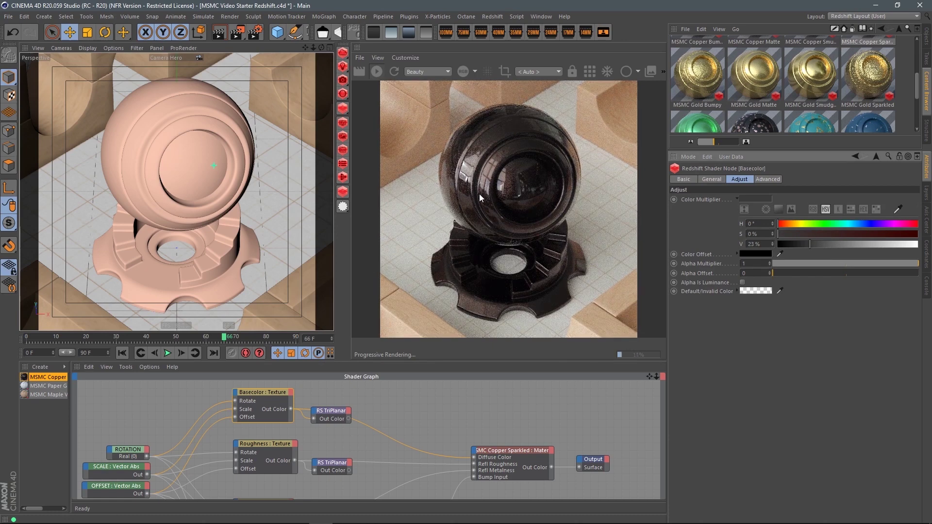
drag(824, 245, 858, 244)
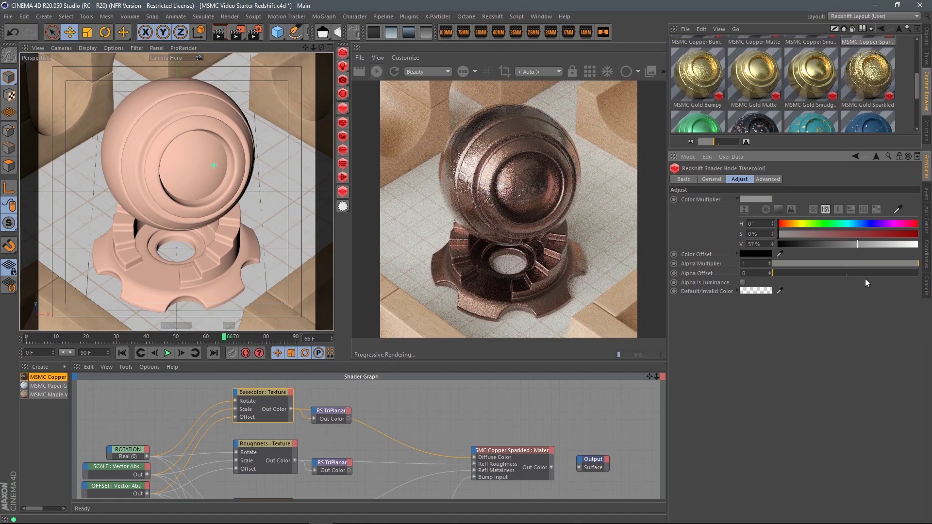
drag(869, 248, 880, 245)
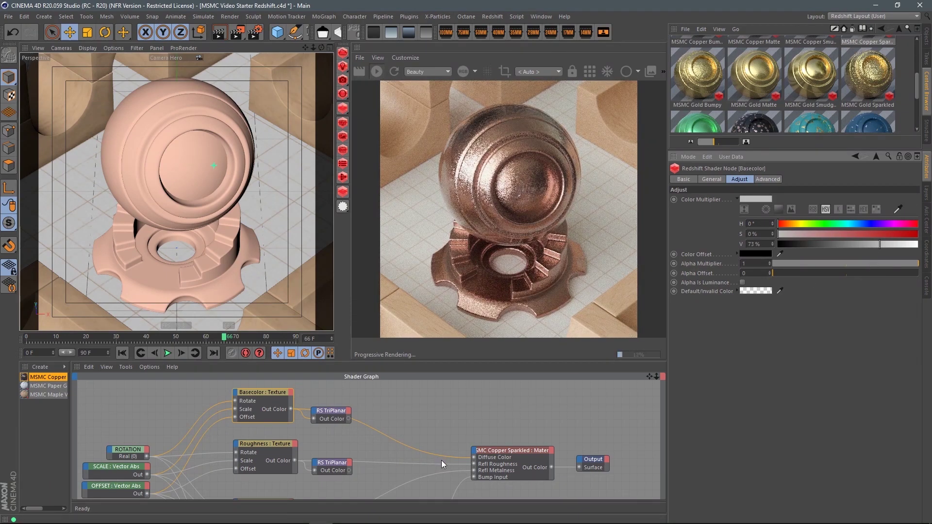
click(825, 246)
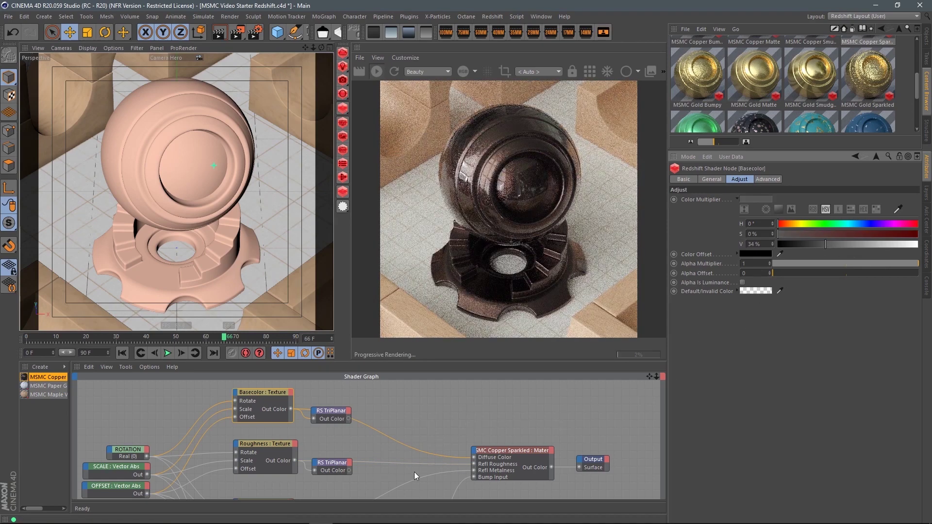
Step: Try a height scale of 1 on the RS Bump Map node, then set it to 0.4
scroll(418, 447, down, 3)
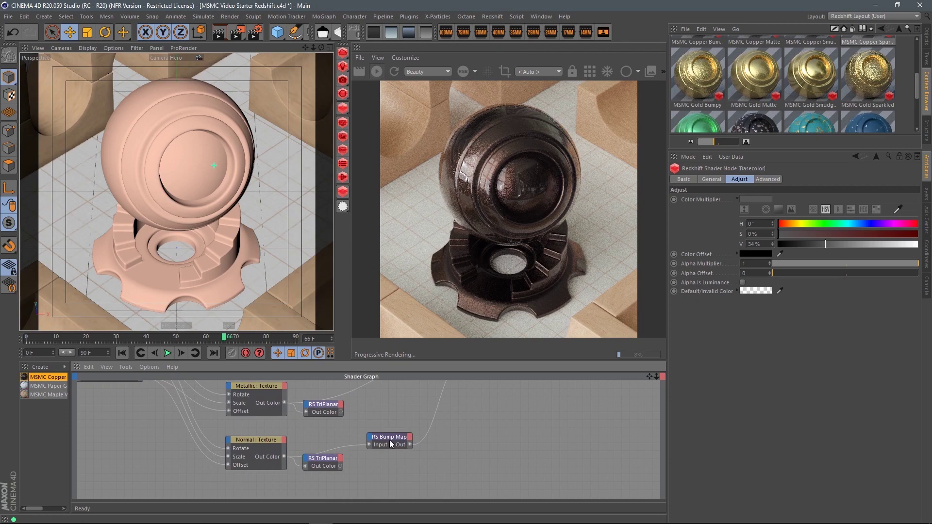
click(390, 441)
double_click(769, 225)
text(1)
key(Return)
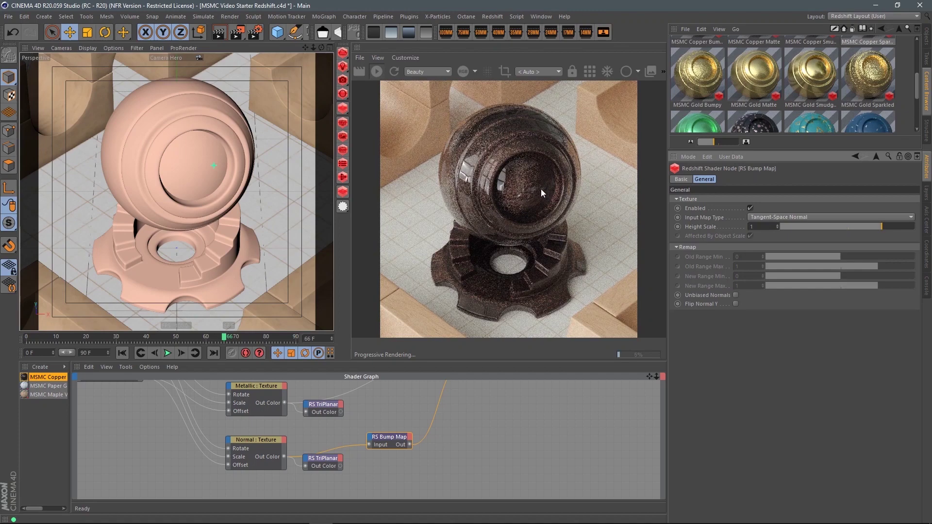
text(0.4)
key(Return)
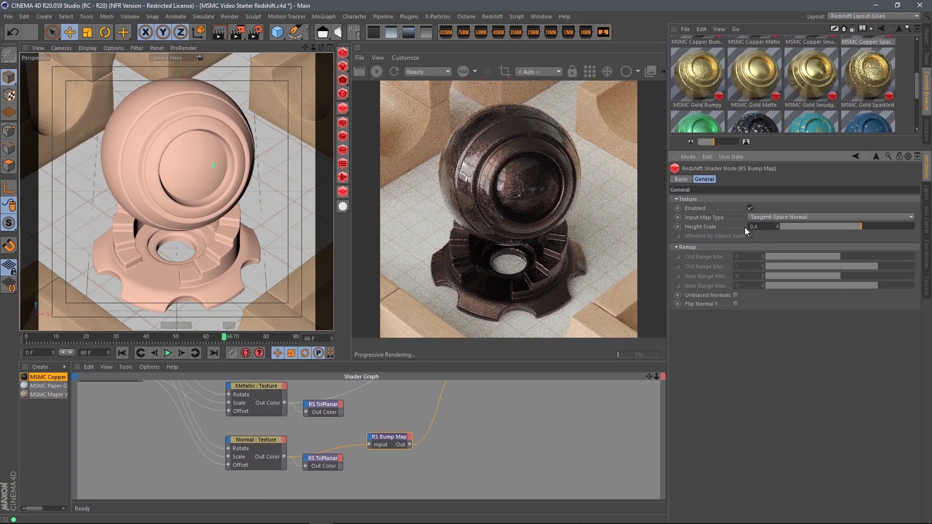
Step: Brighten the Basecolor texture's color multiplier to a value of 69%
scroll(505, 432, up, 5)
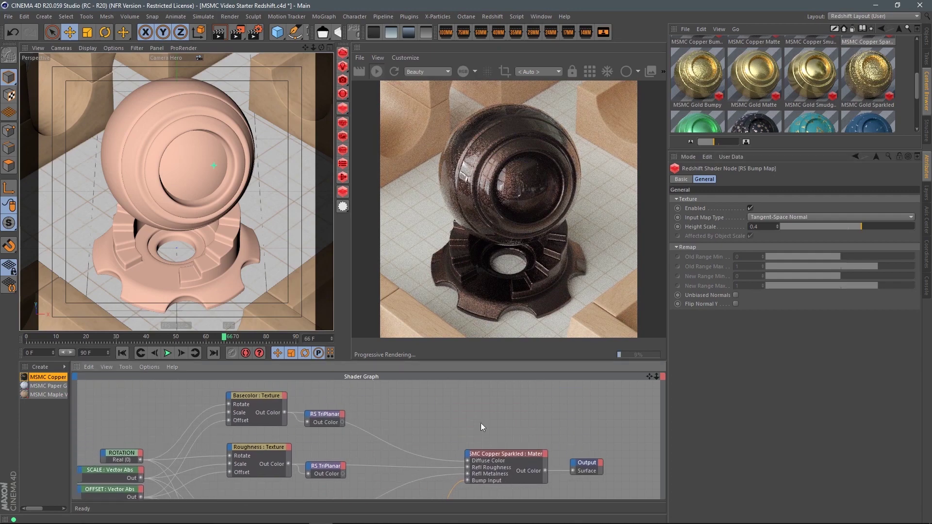
click(256, 395)
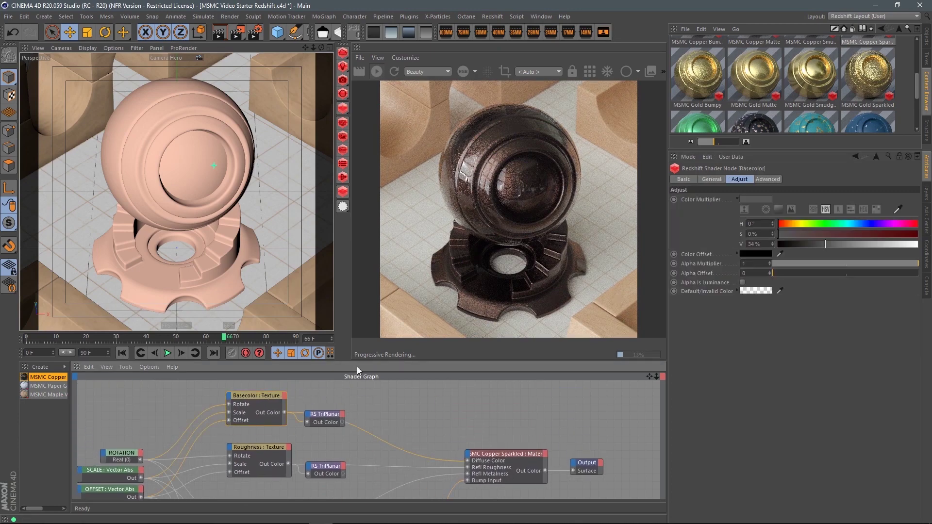
click(846, 244)
drag(854, 244, 861, 245)
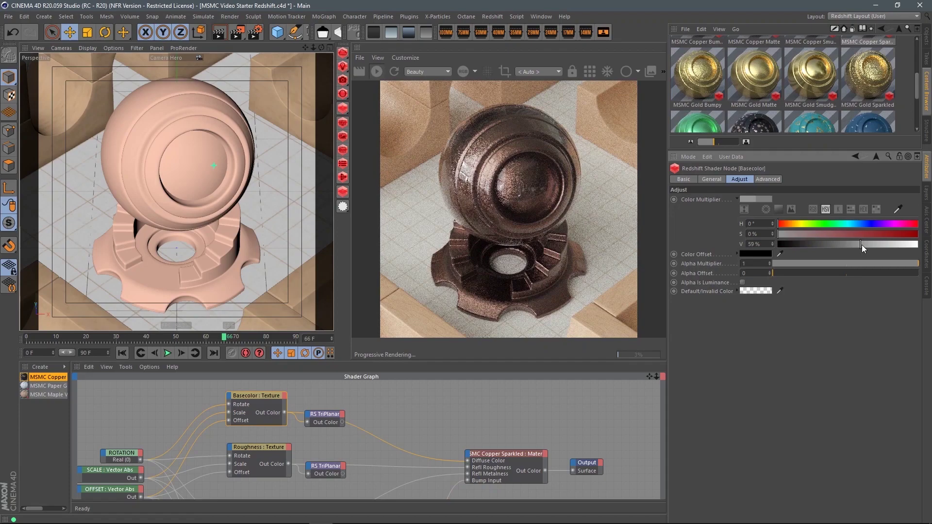
drag(868, 247, 875, 250)
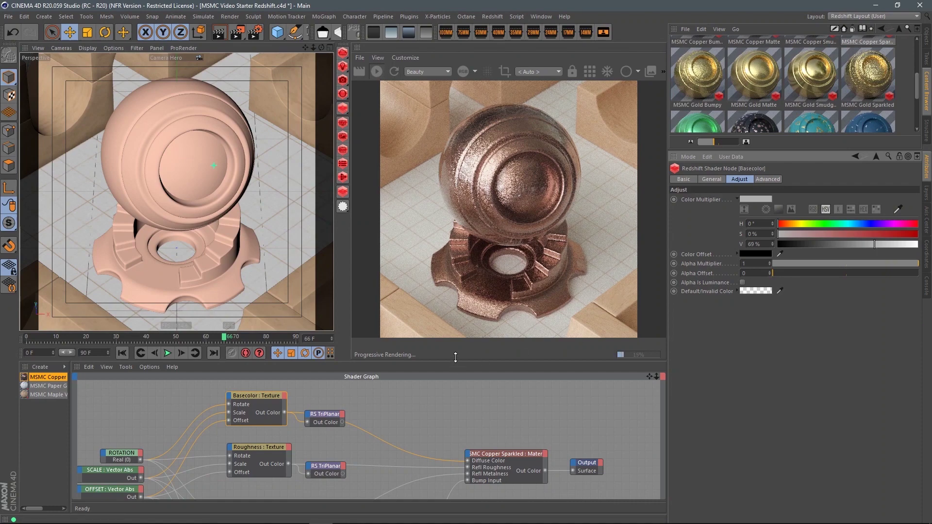
Step: Enlarge the render view area and the material library area to show more metal thumbnails
drag(455, 357, 468, 374)
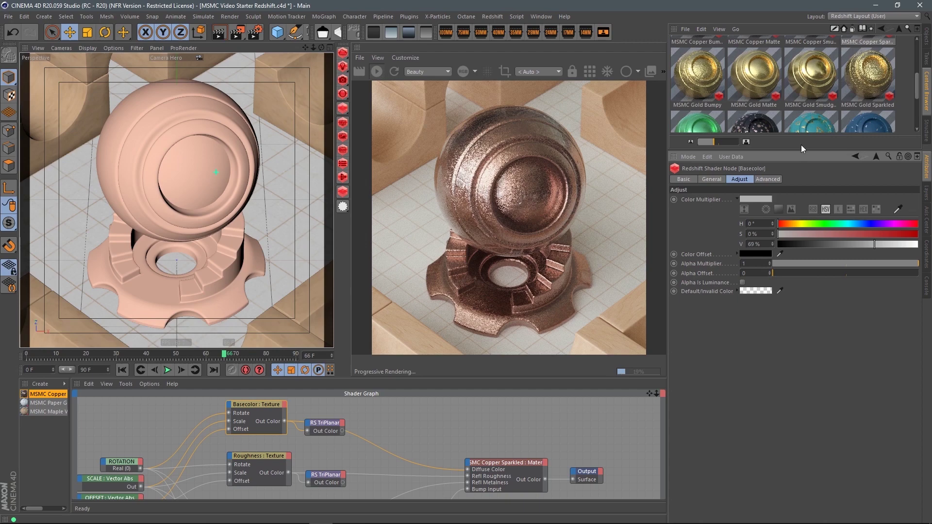
drag(789, 151, 789, 273)
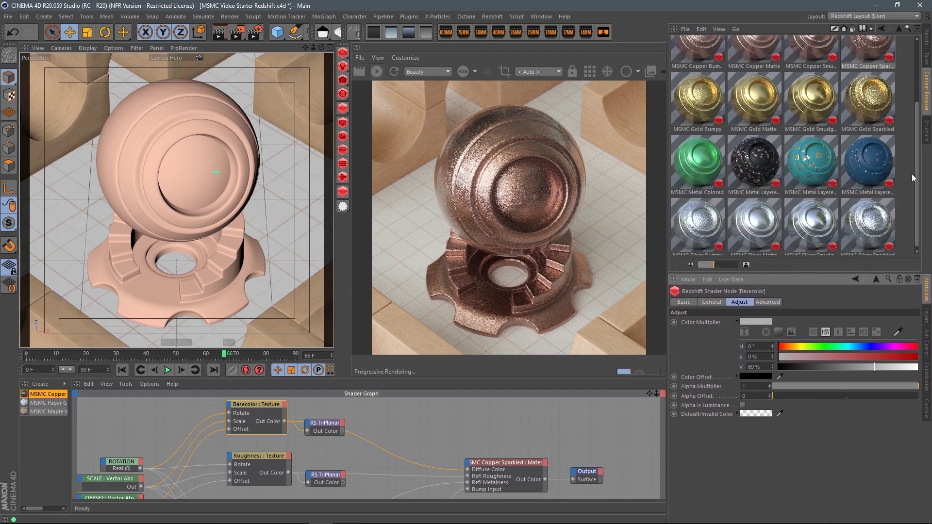
scroll(917, 178, up, 2)
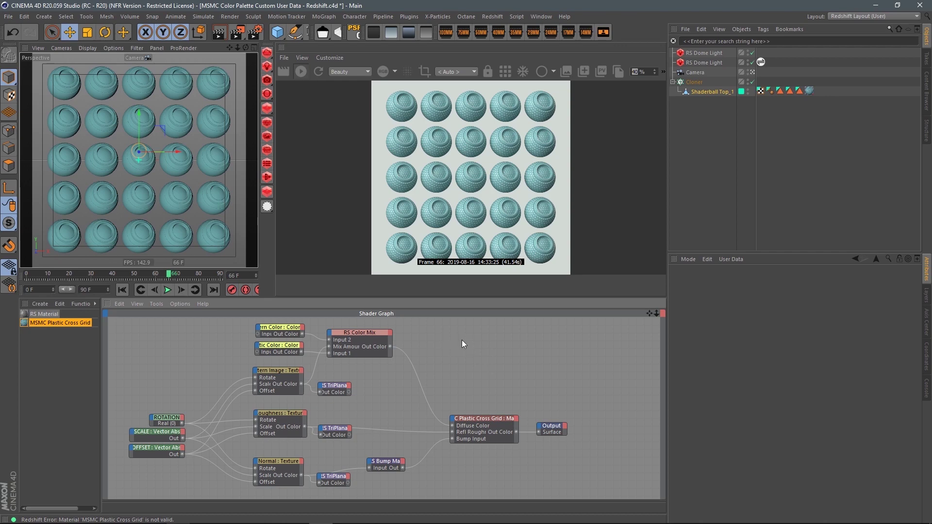
middle_drag(434, 360, 478, 356)
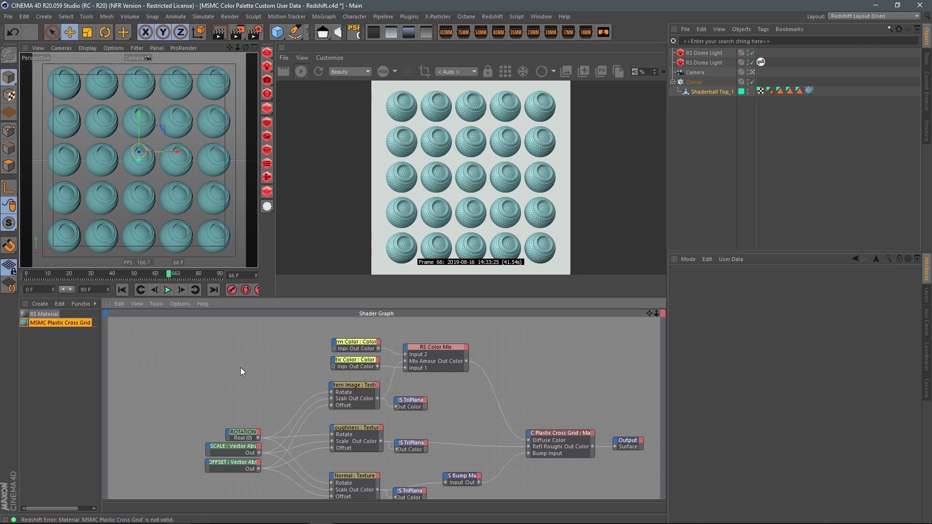
Step: Add a Color User Data node using the Geometry ID Color attribute and connect it to the Output node's surface
key(Tab)
text(user)
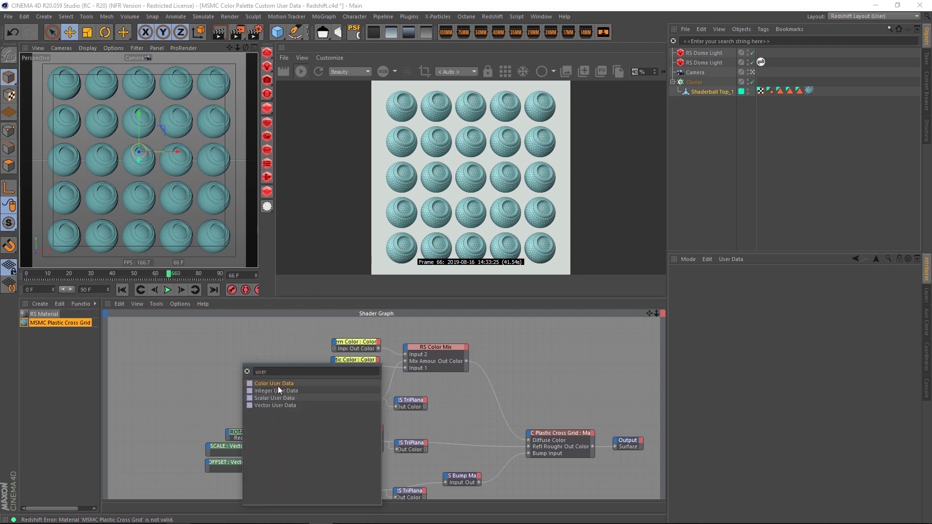
click(278, 384)
drag(251, 363, 218, 360)
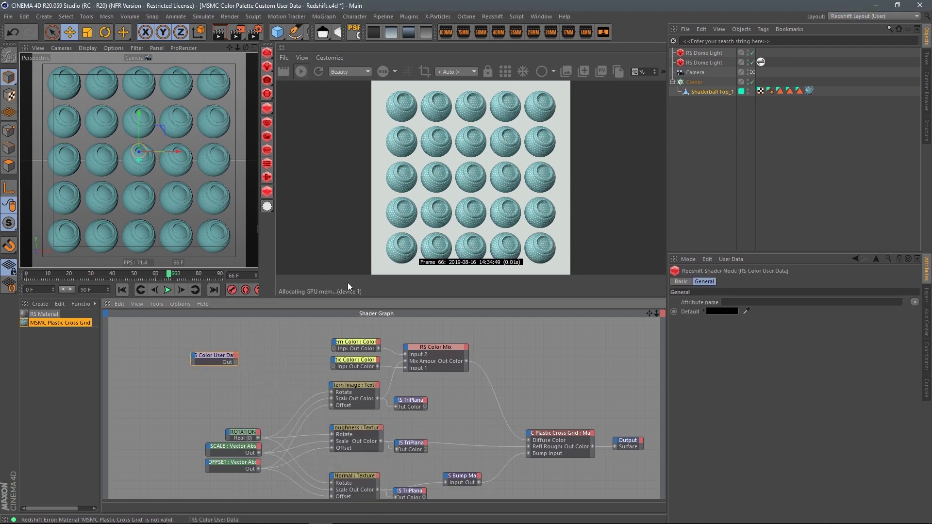
click(915, 302)
mouse_move(914, 324)
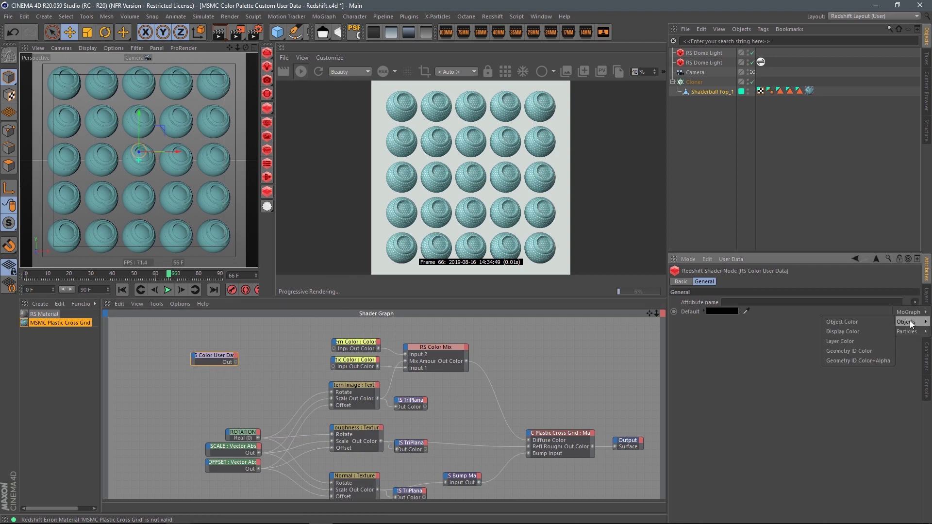
click(868, 351)
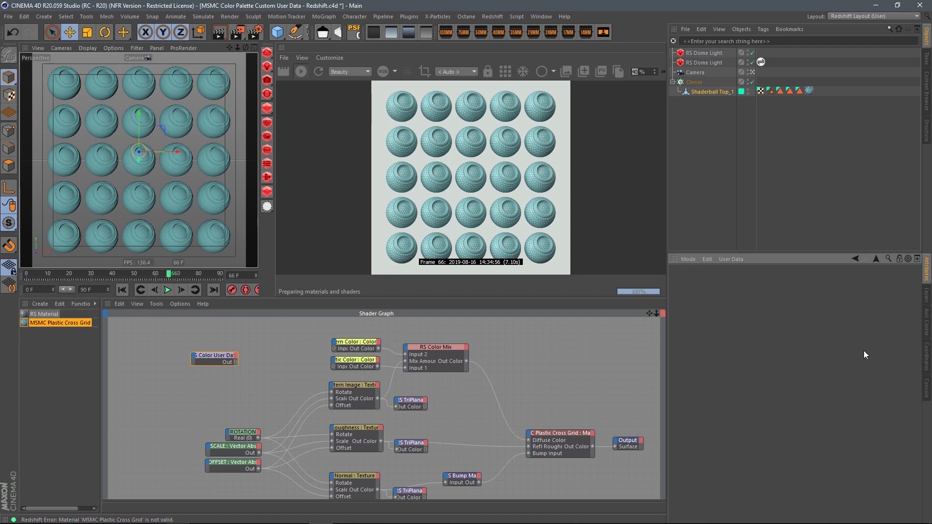
drag(220, 357, 528, 441)
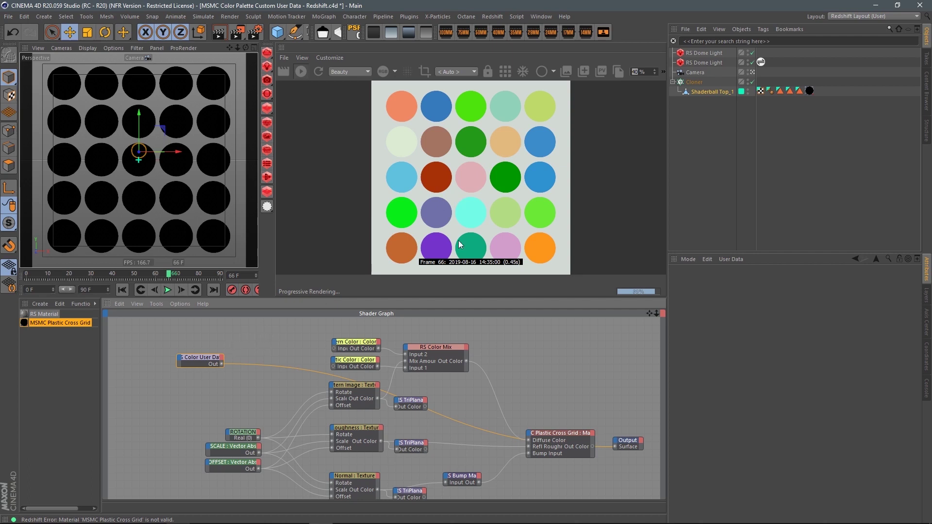
Step: Try the Cloner's Render Instance and Multi-Instance modes, then return the instance mode to Instance
click(694, 83)
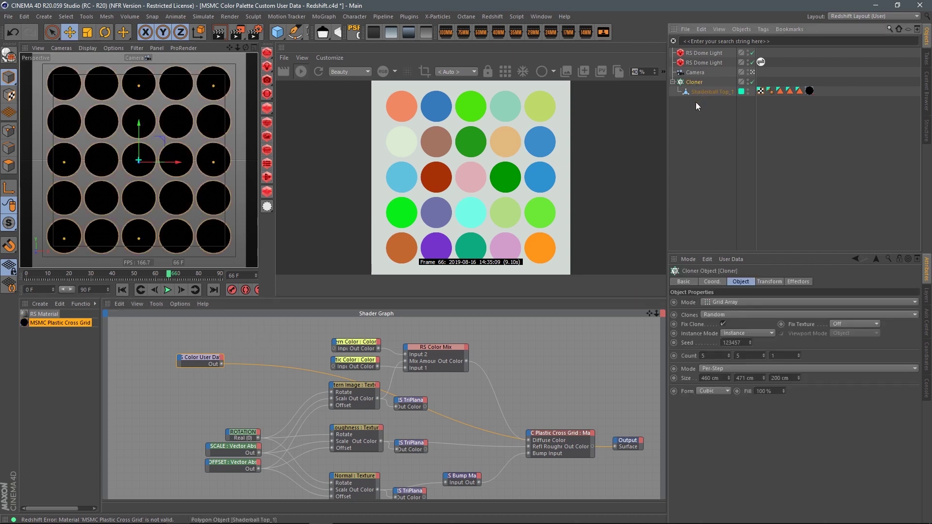
click(746, 333)
click(747, 353)
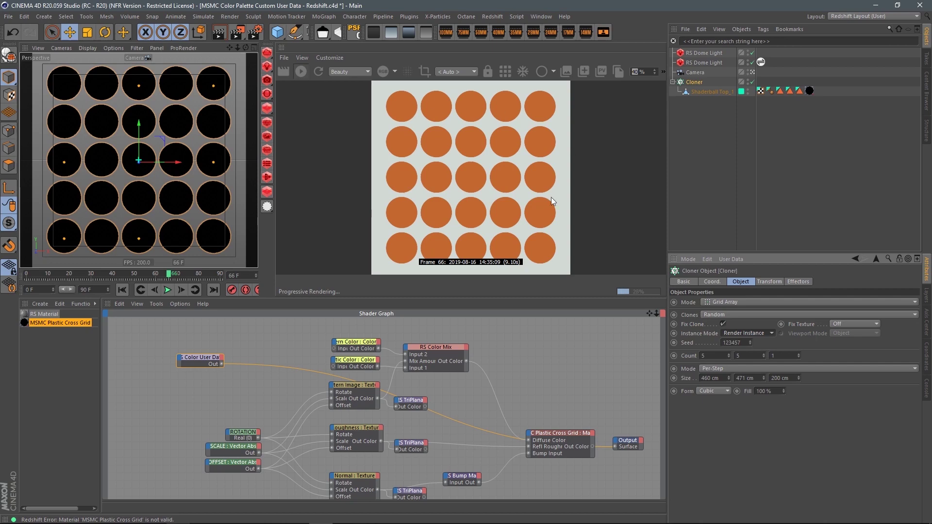
click(748, 332)
click(746, 361)
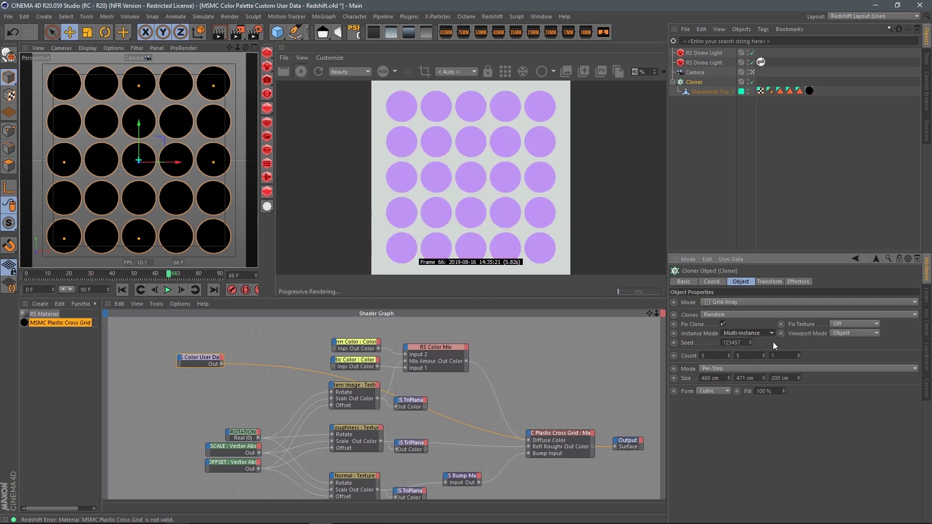
click(760, 332)
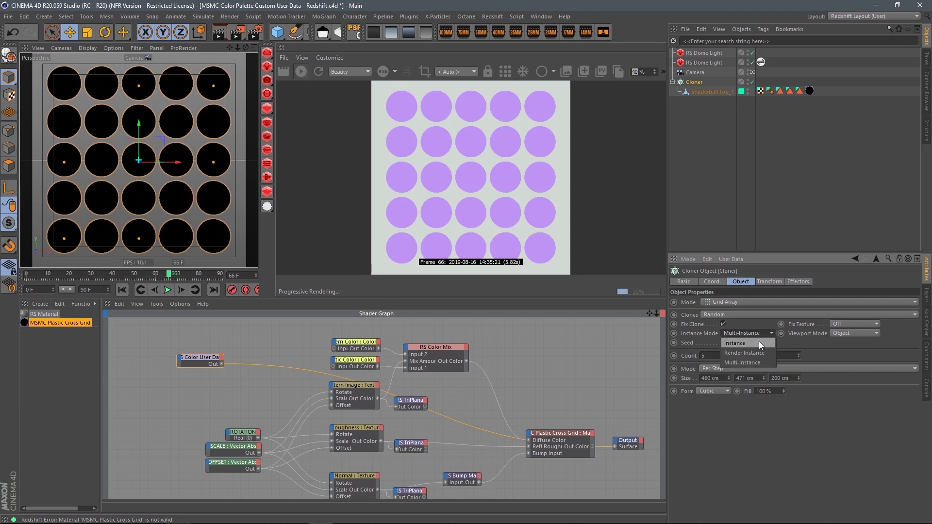
click(758, 343)
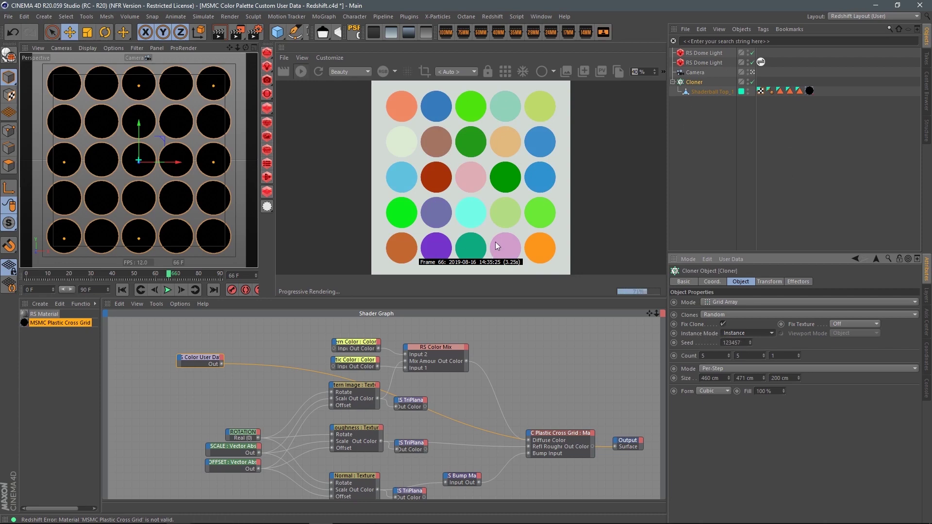
Step: Add a Color Correct node fed by the Color User Data node and set its gamma to 2.2
drag(209, 357, 162, 356)
click(209, 338)
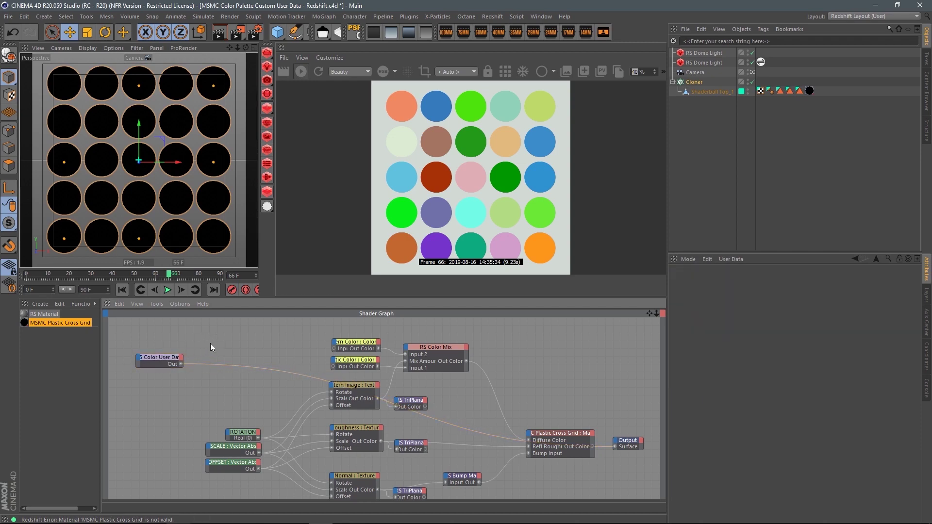
key(Tab)
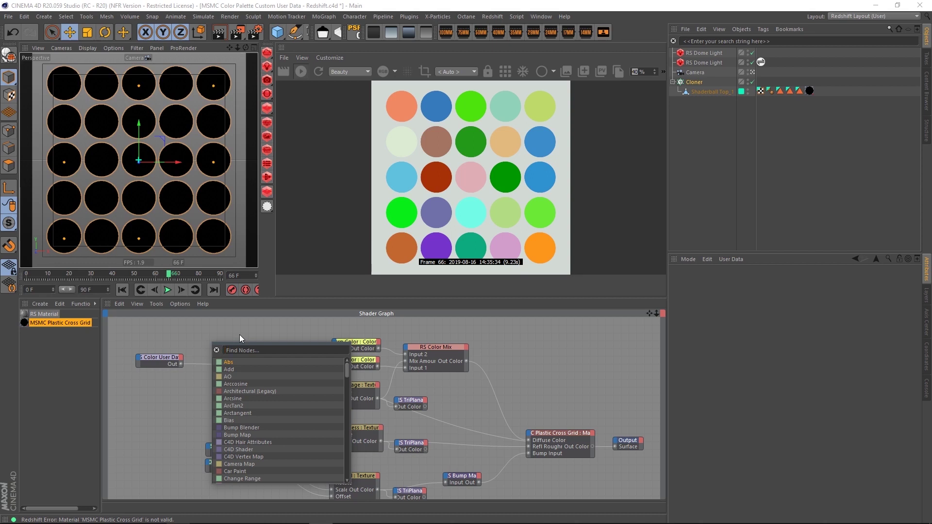
text(color cor)
key(Return)
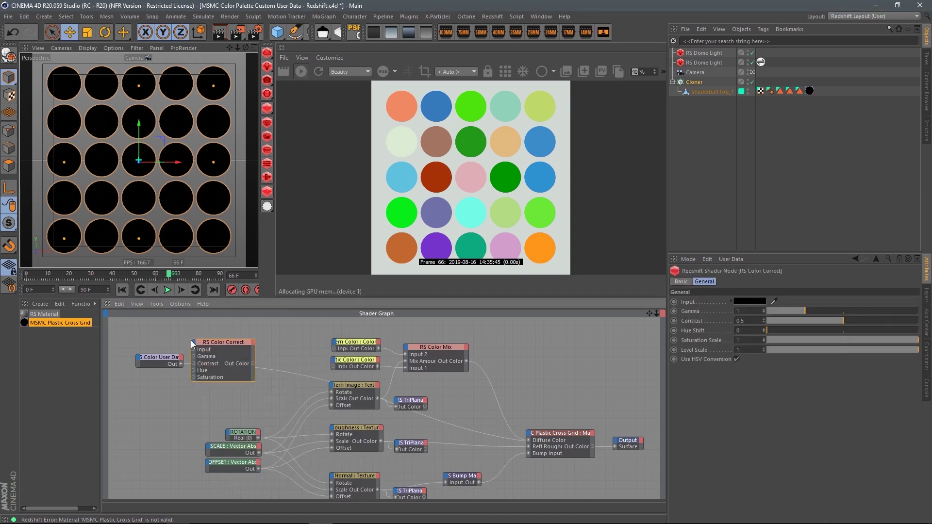
drag(181, 364, 246, 345)
click(240, 342)
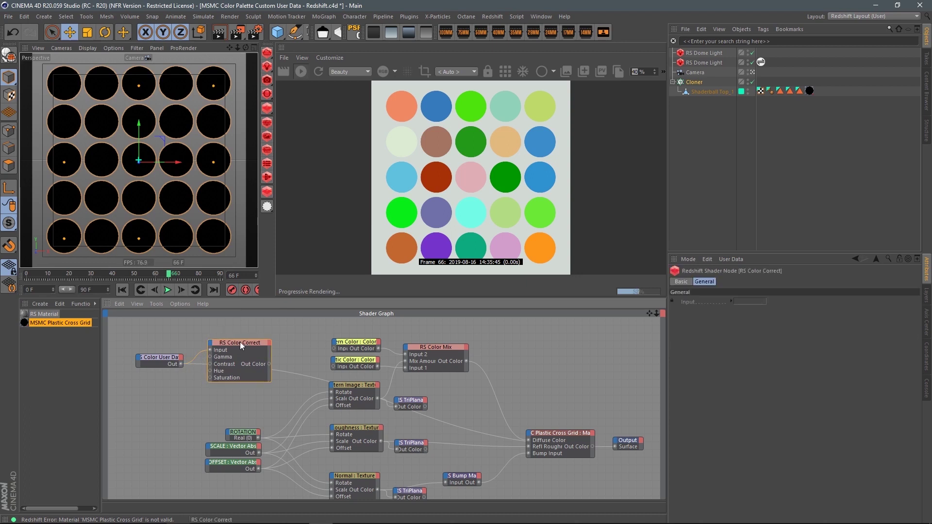
click(749, 310)
text(2)
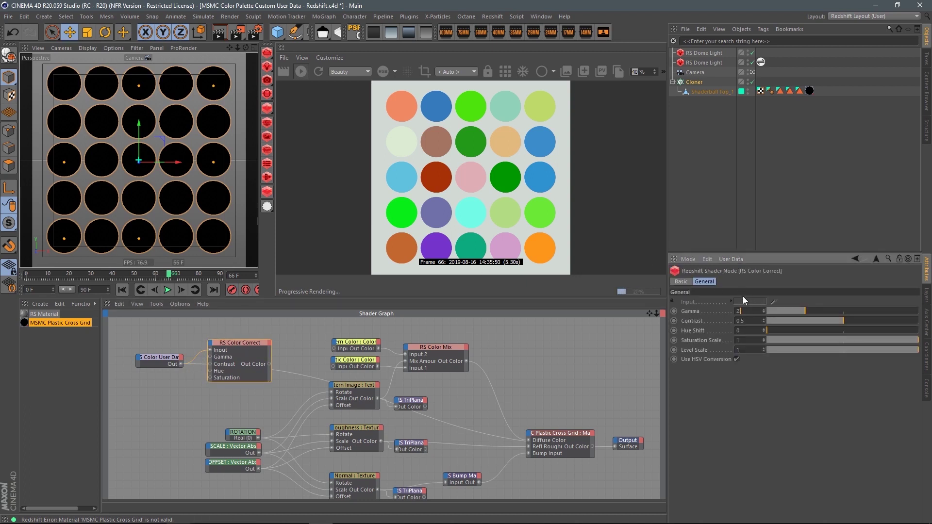
text(.2)
key(Return)
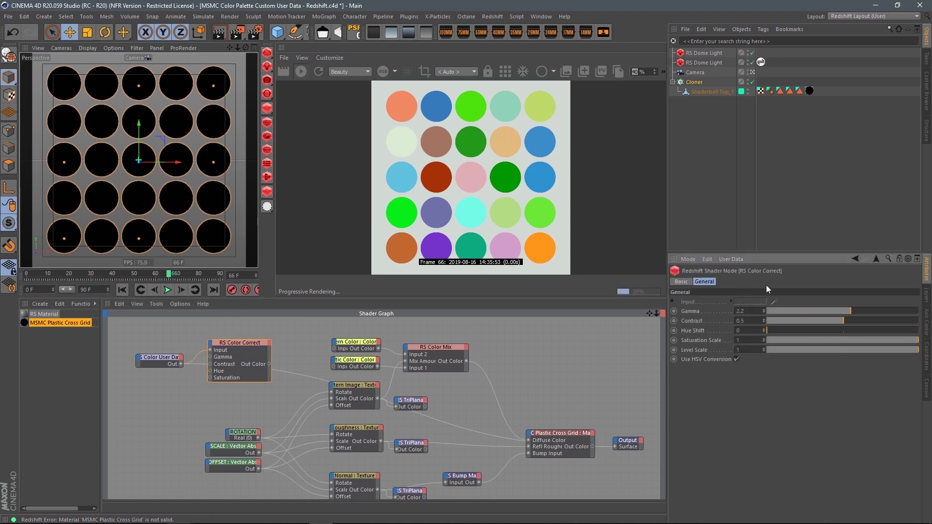
Step: Connect the Color Correct node to the Output node's surface and show the render's red channel
click(244, 347)
middle_drag(304, 354, 398, 357)
drag(226, 335, 336, 401)
drag(339, 349, 252, 353)
click(267, 350)
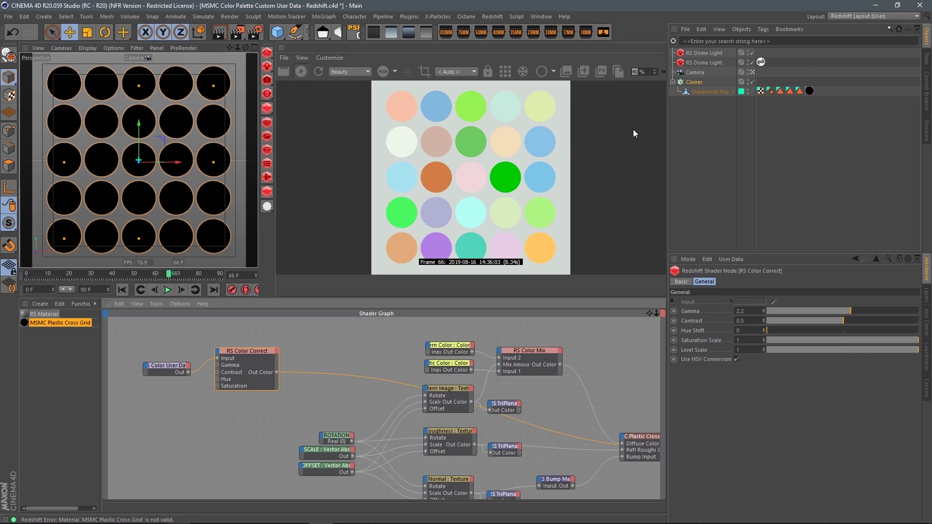
click(394, 71)
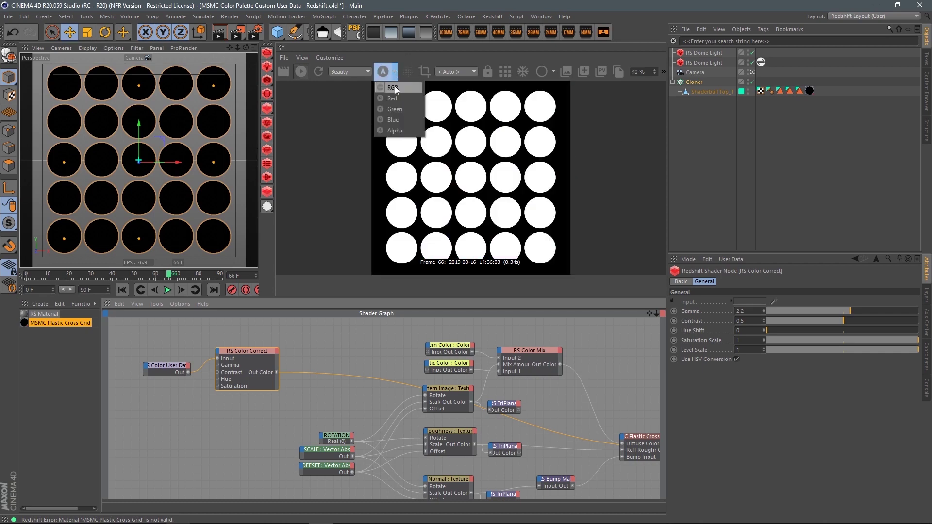
click(395, 86)
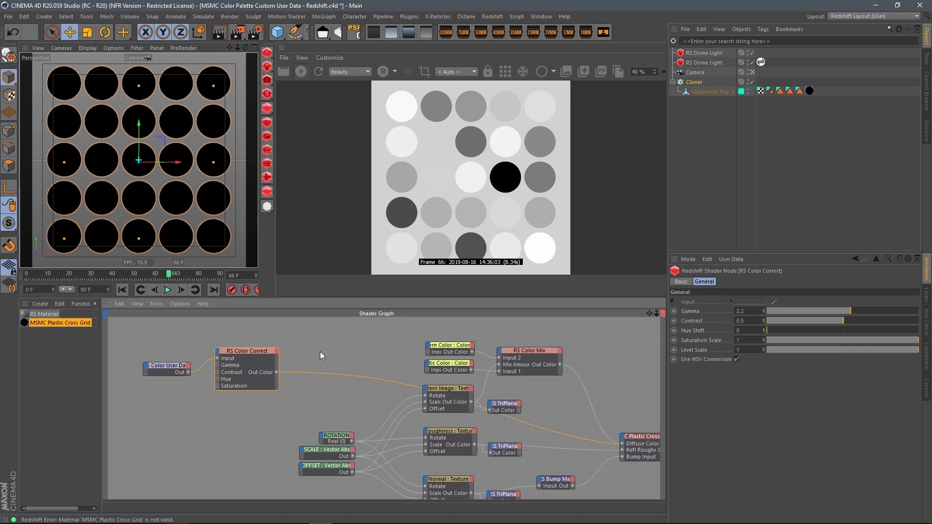
Step: Add a Change Range node and connect the Color Correct node's output colour to its input
click(336, 346)
key(Tab)
text(rang)
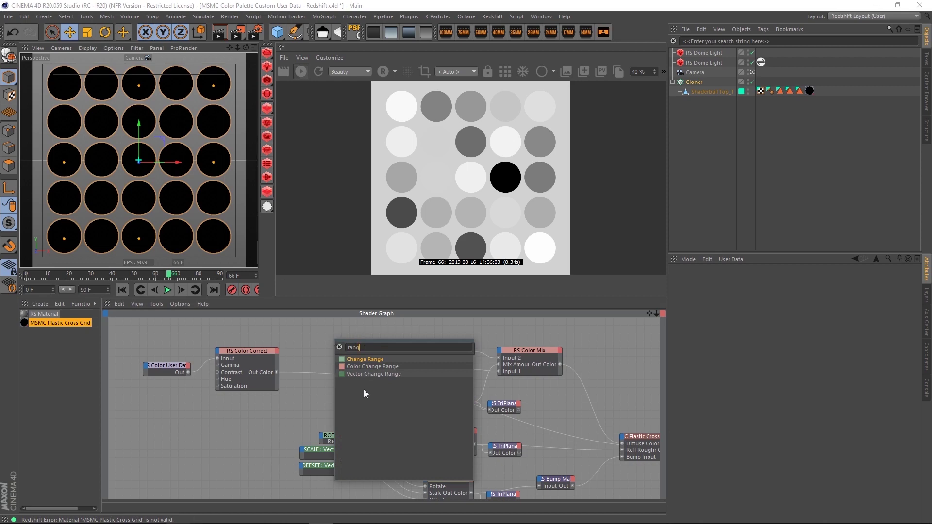
click(365, 359)
drag(333, 342, 328, 326)
drag(277, 372, 305, 333)
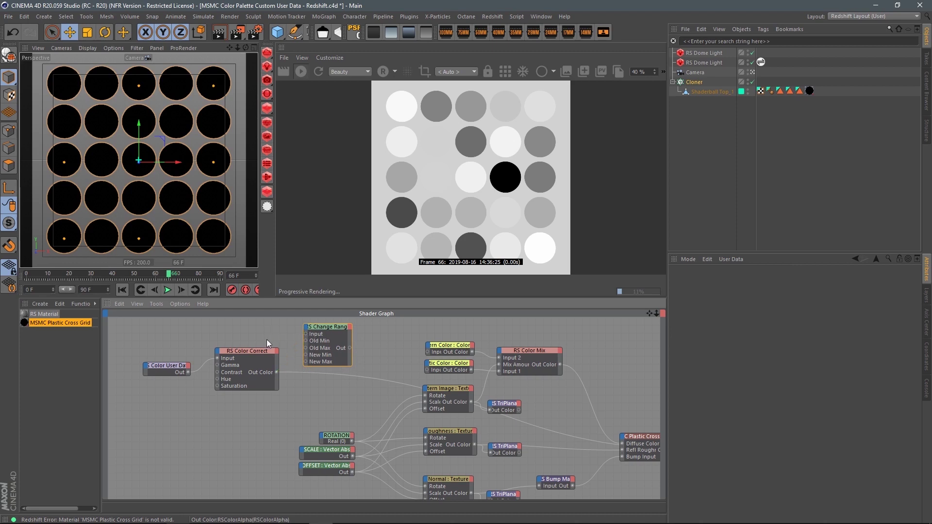
drag(277, 372, 306, 335)
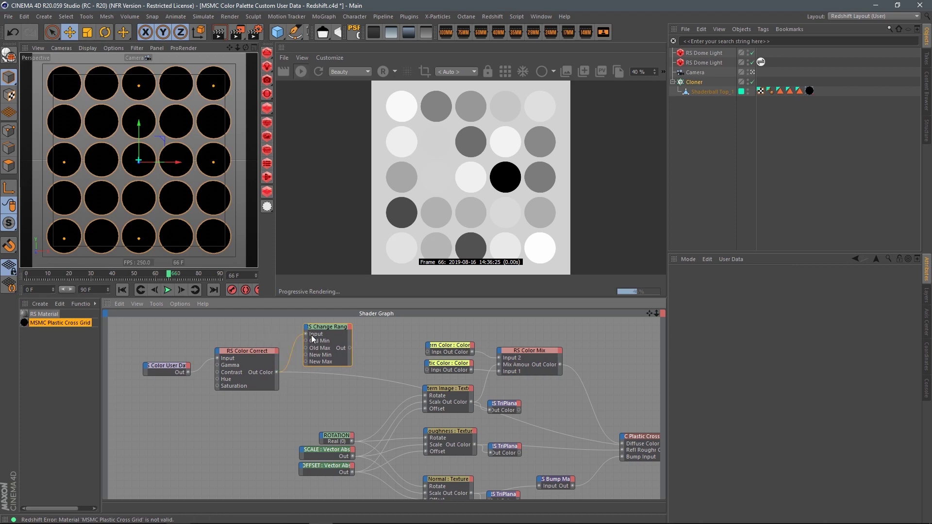
Step: Connect the Change Range node to the Output node's surface, tidying the node layout, and return the render view to RGB
drag(192, 348, 255, 411)
drag(246, 358, 217, 356)
drag(321, 332, 291, 341)
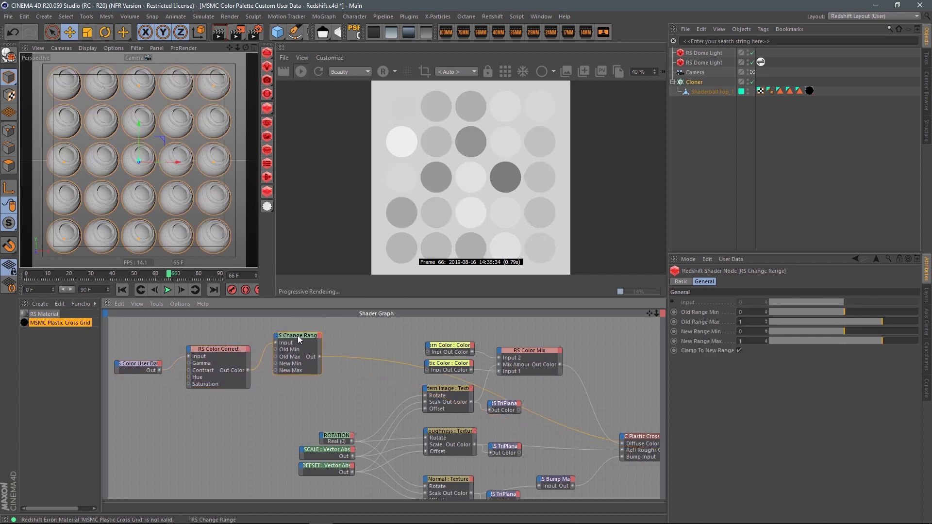
drag(285, 339, 288, 343)
click(208, 349)
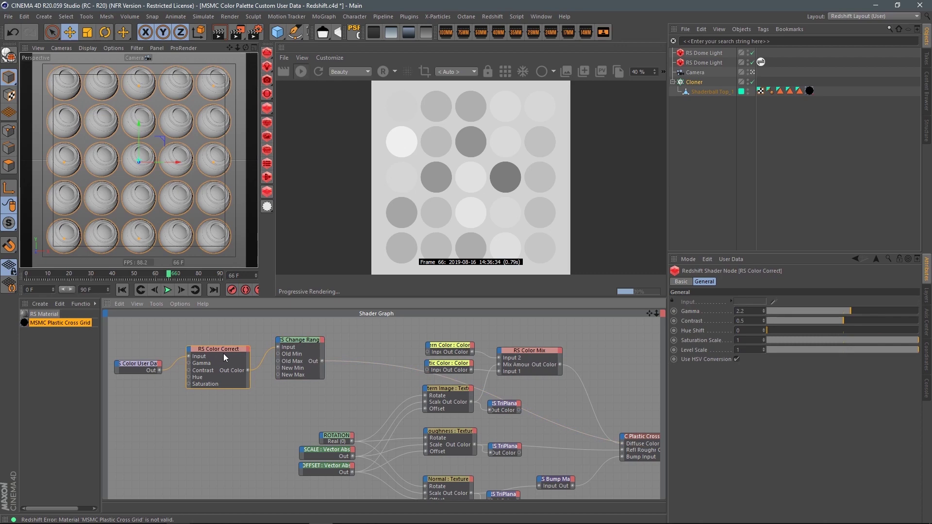
click(141, 364)
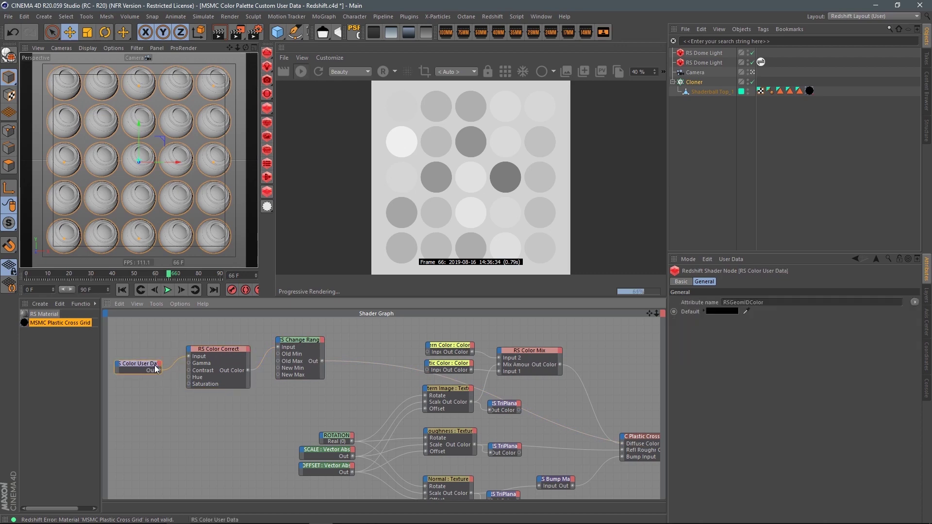
click(395, 73)
click(389, 88)
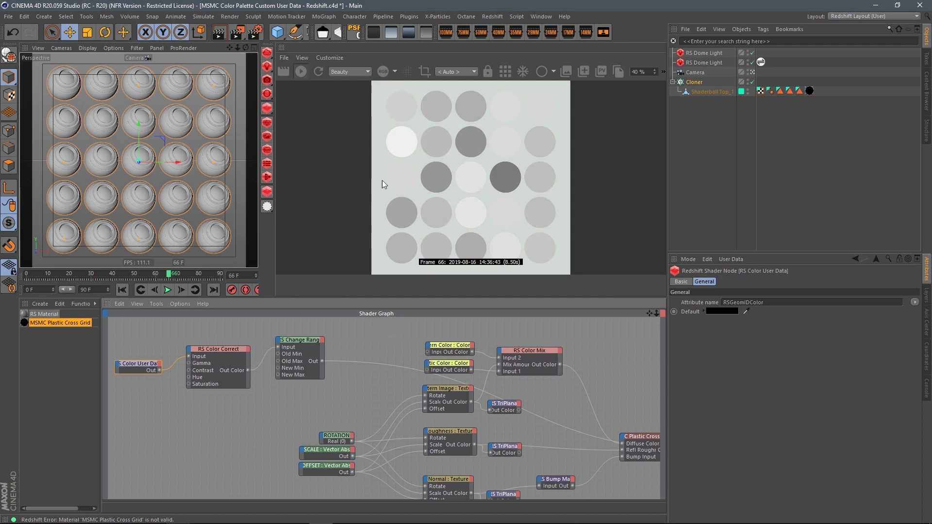
Step: Add a Ramp node and connect the Change Range node's output to the ramp's input
click(344, 339)
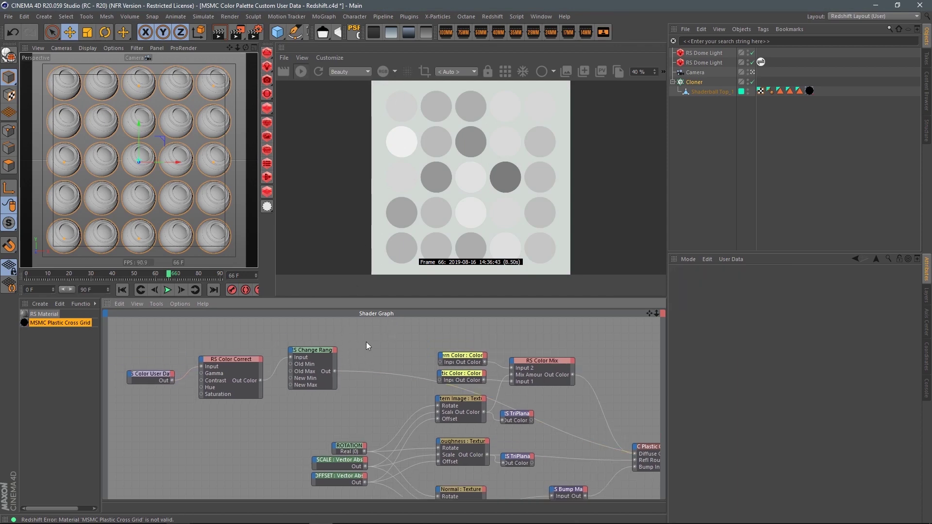
double_click(384, 348)
text(ramp)
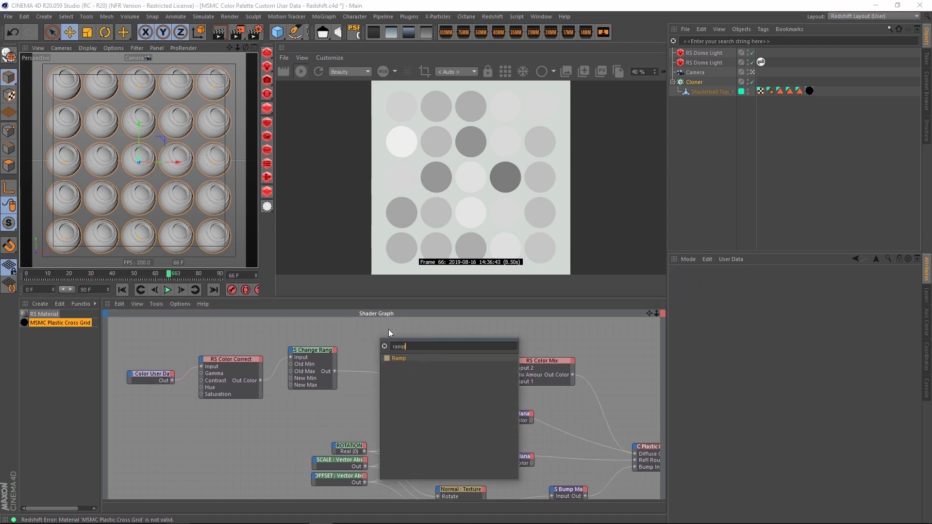
key(Return)
click(337, 372)
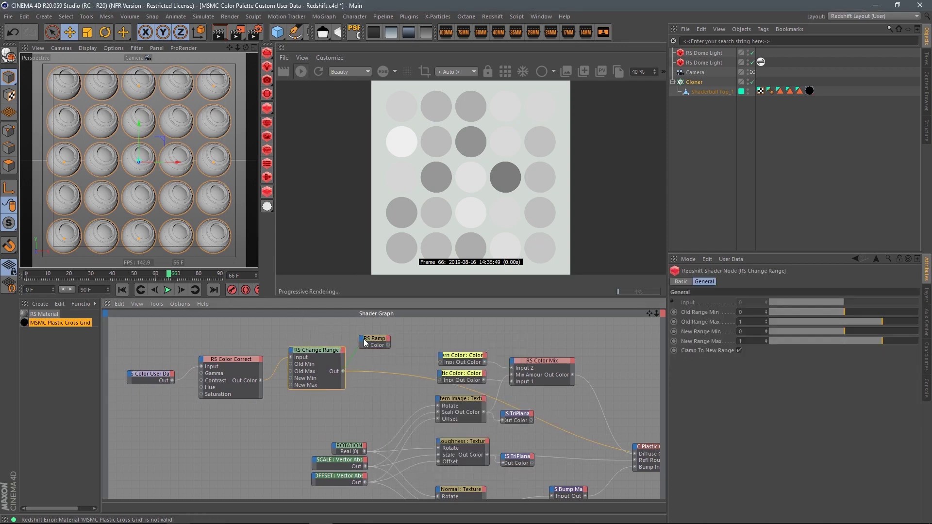
click(365, 341)
scroll(406, 325, up, 1)
middle_drag(406, 321, 462, 342)
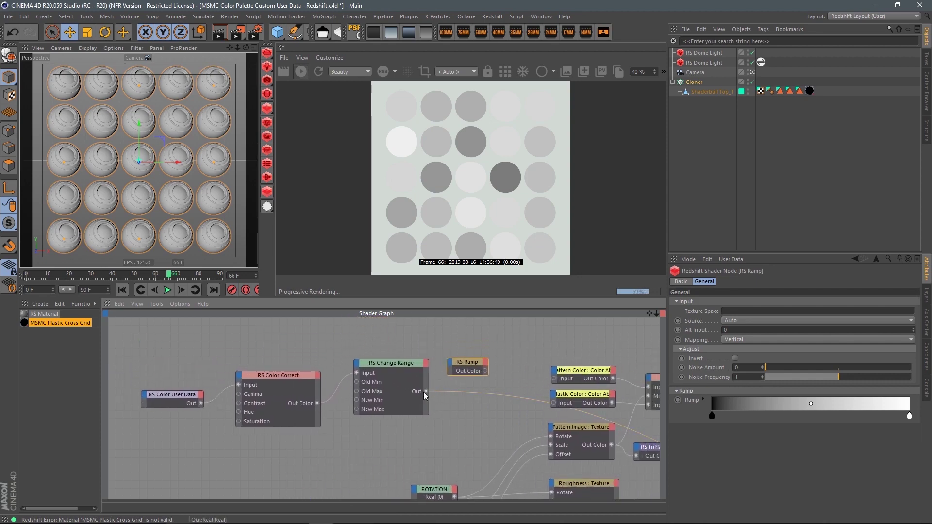
click(425, 391)
click(451, 364)
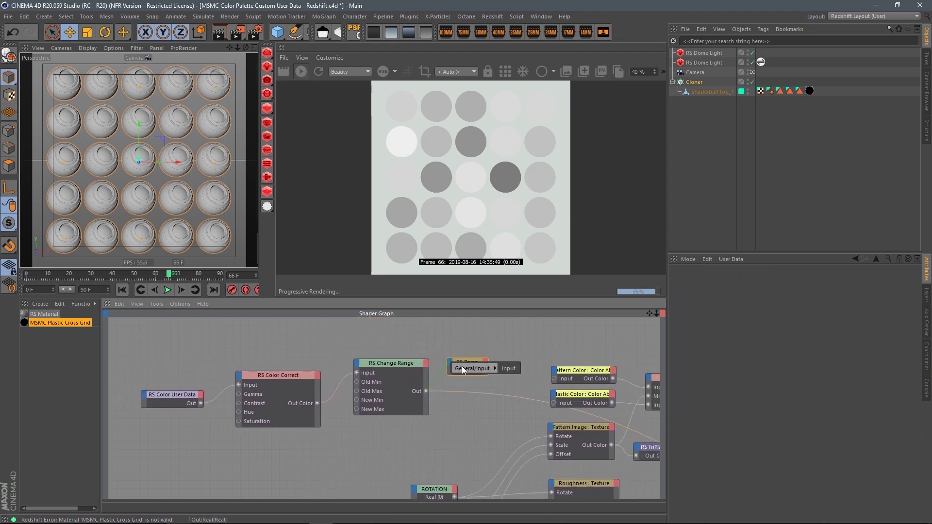
click(509, 369)
Step: Connect the Ramp node's output colour to the Output node's surface and line the node up with its neighbours
middle_drag(496, 356, 406, 342)
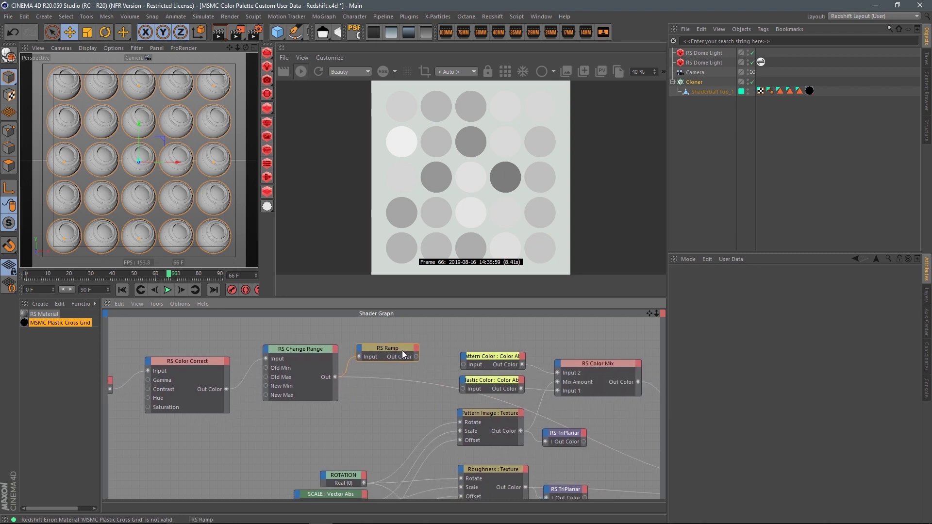
click(383, 350)
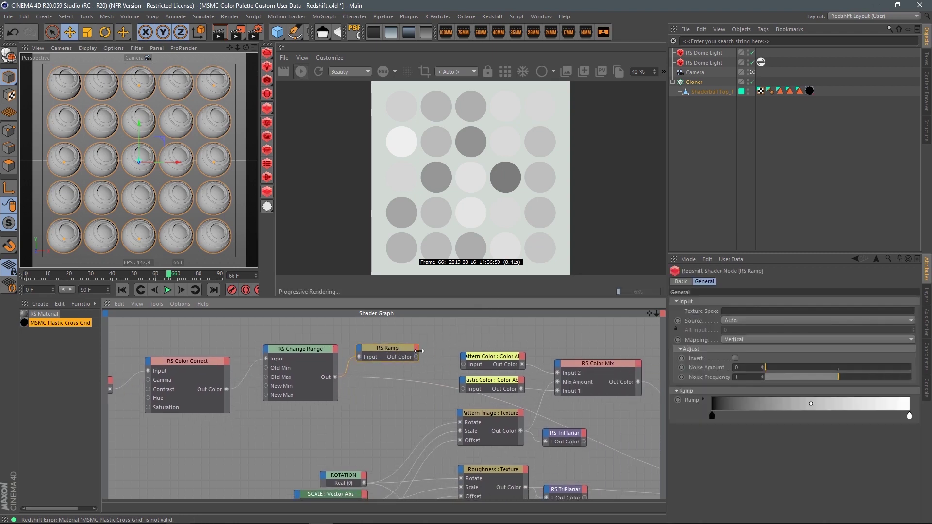
drag(485, 406, 557, 391)
click(402, 346)
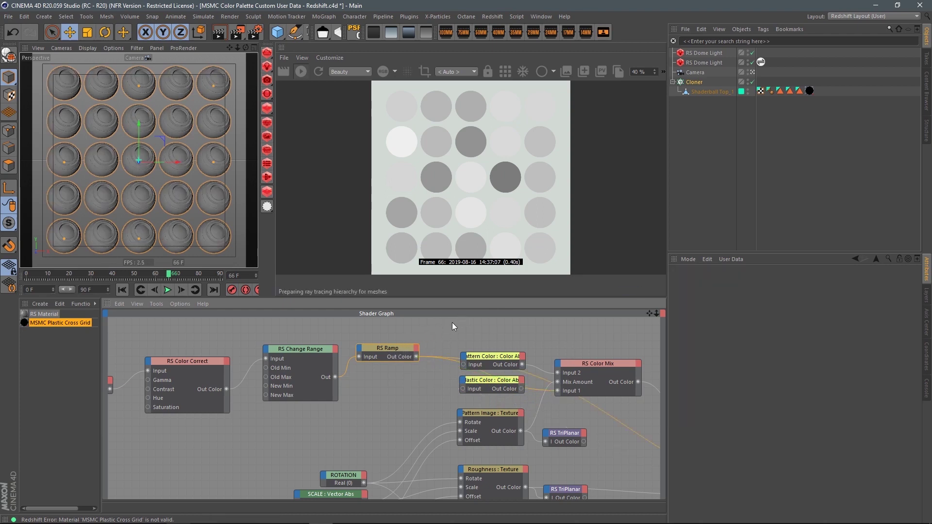
drag(392, 349, 404, 357)
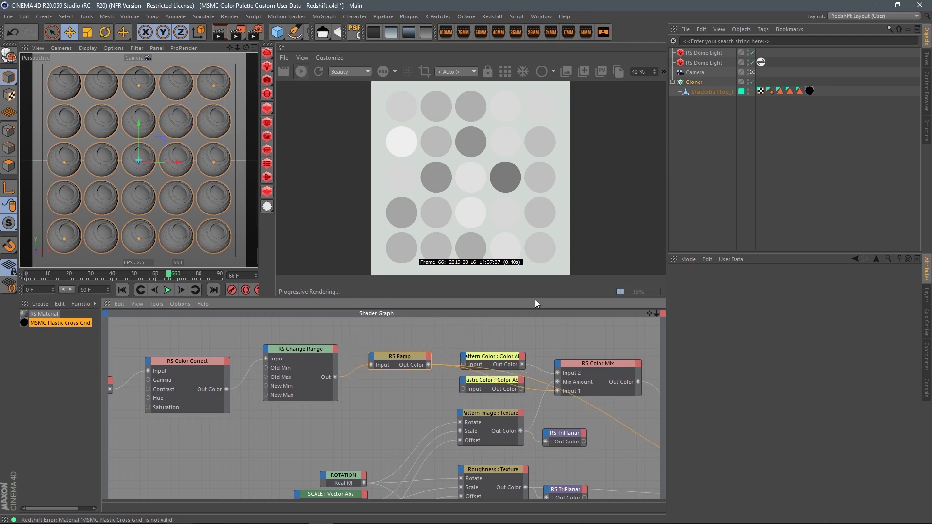
Step: Open the Content Browser in a floating window at the MSMC Color Ramps folder and move it clear of the shader graph
click(927, 96)
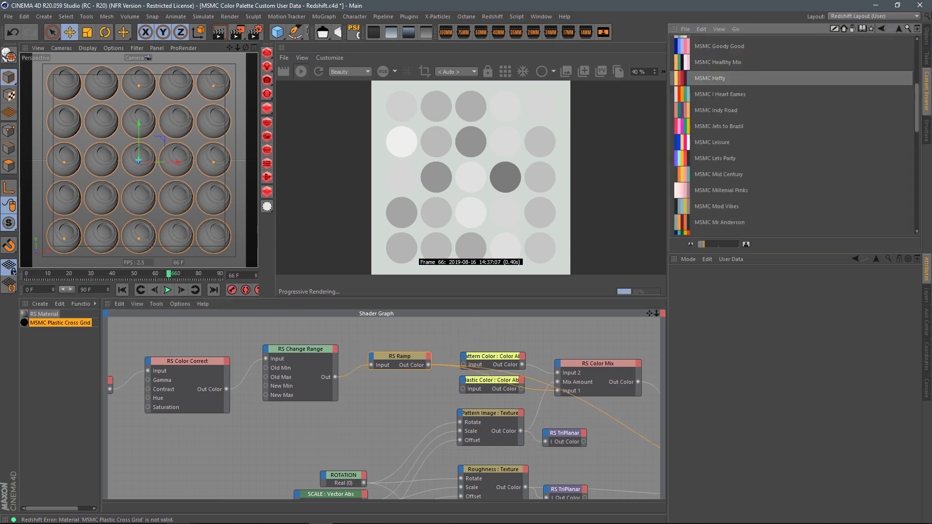
click(917, 28)
drag(835, 49, 183, 53)
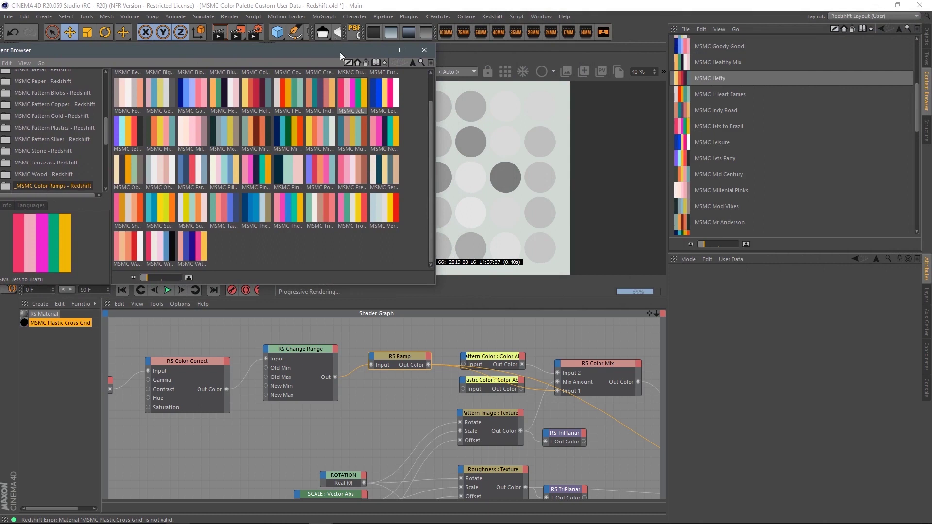
drag(340, 51, 292, 58)
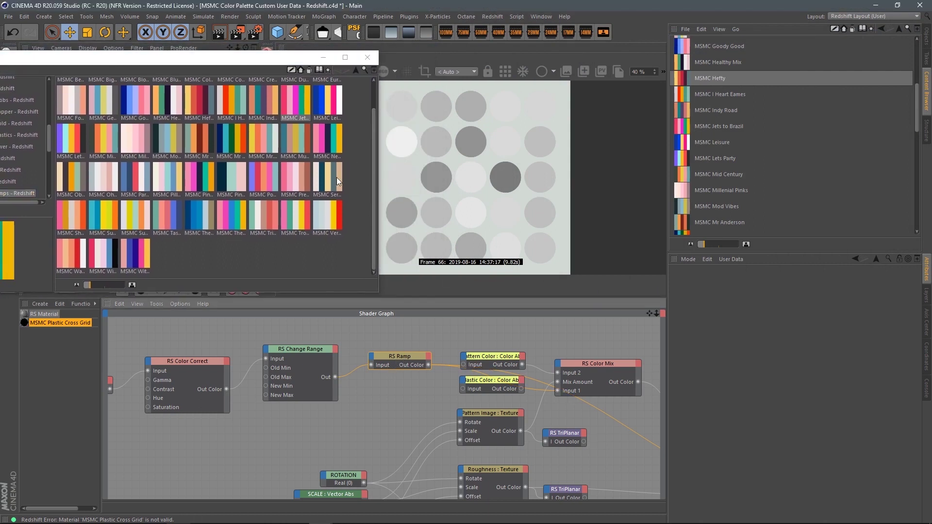
Step: Load palette presets into the Ramp node in turn: MSMC I Heart Eames, the pink-green-white-yellow-red palette, and MSMC Mr Deep
click(406, 360)
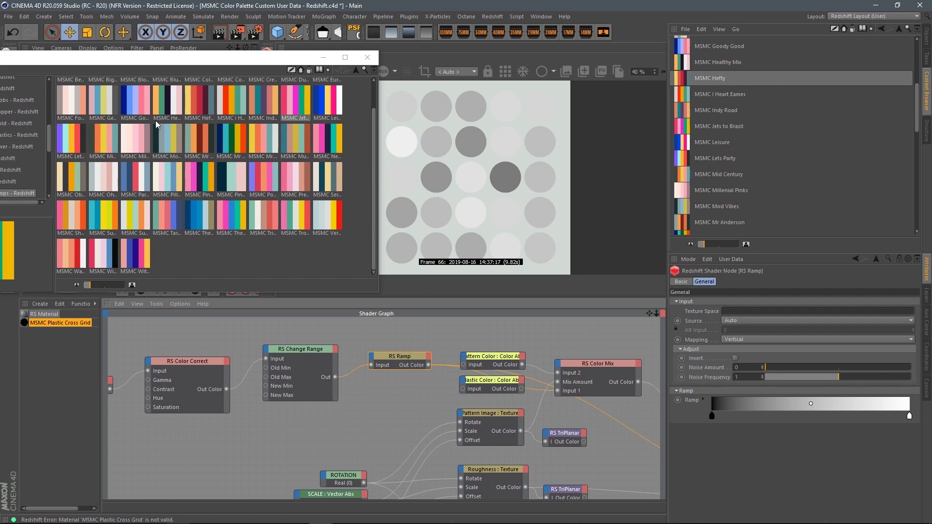
drag(231, 102, 777, 404)
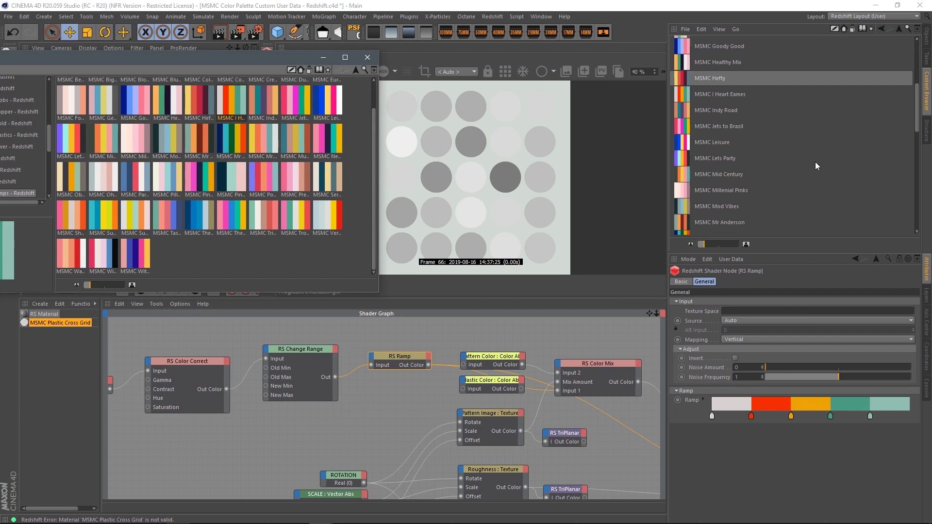
drag(296, 218, 727, 403)
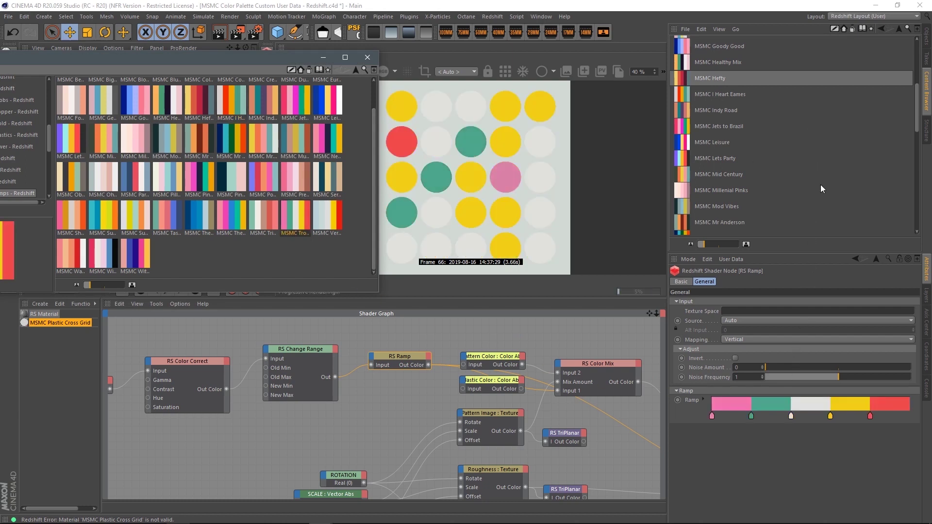
drag(232, 143, 730, 406)
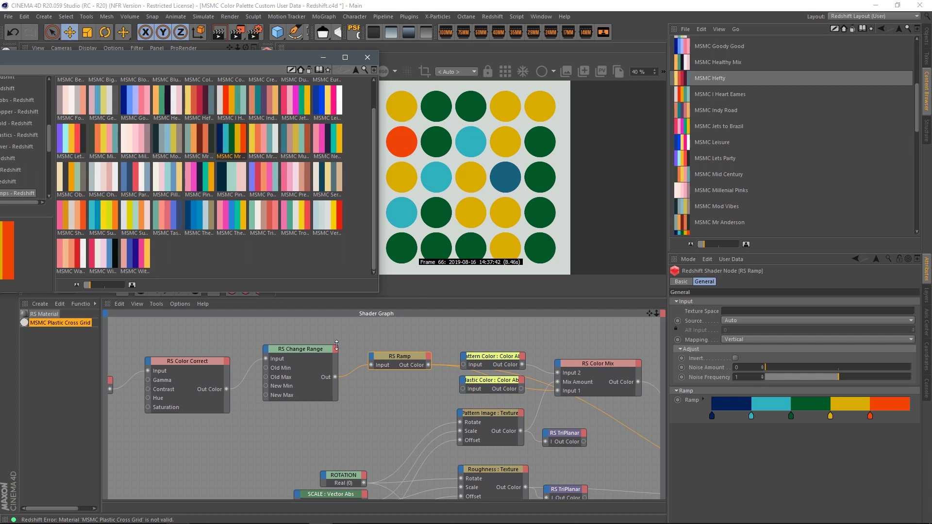
Step: Try feeding Color User Data directly into the Change Range input, bypassing Color Correct, and restore the Color Correct connection
middle_drag(252, 403, 325, 422)
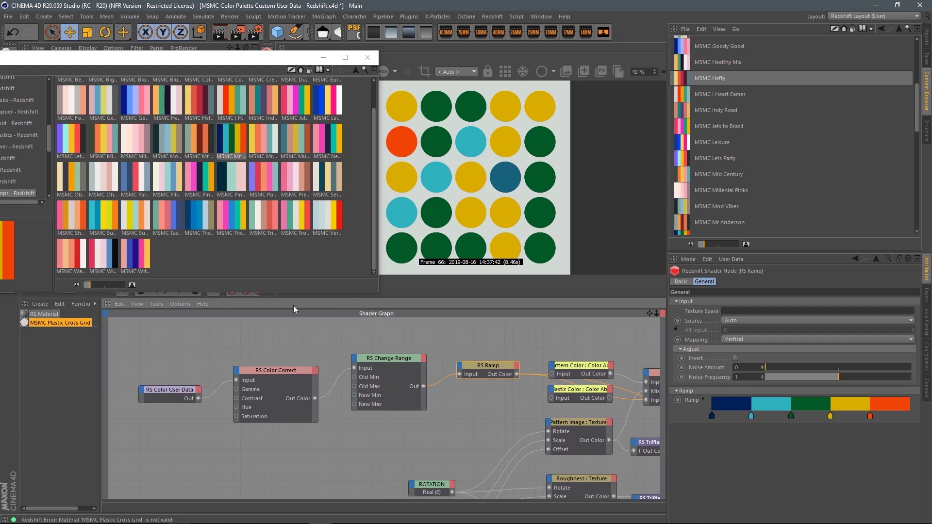
drag(198, 398, 355, 369)
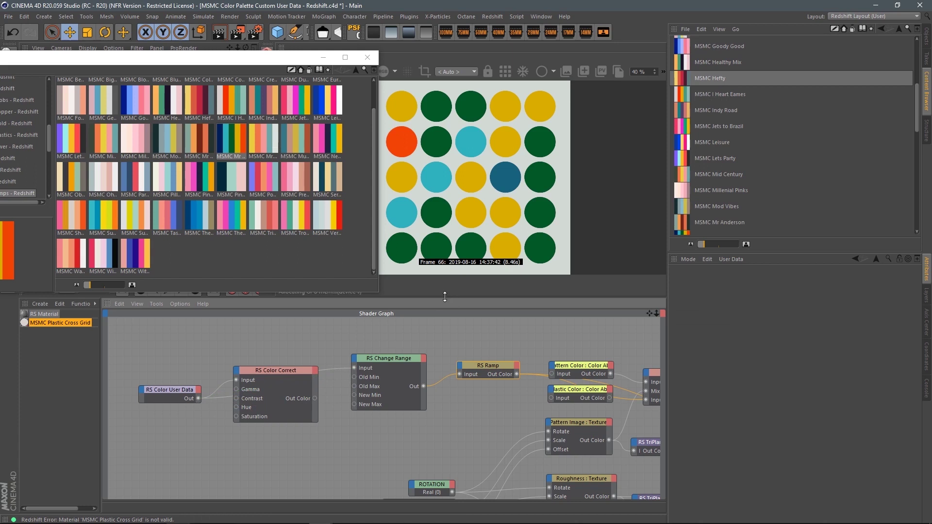
click(401, 366)
click(496, 368)
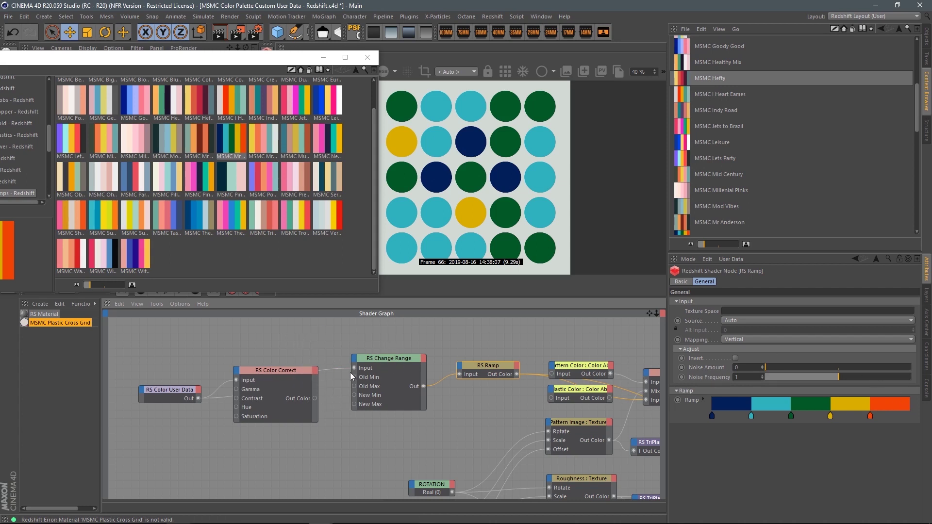
drag(353, 369, 355, 368)
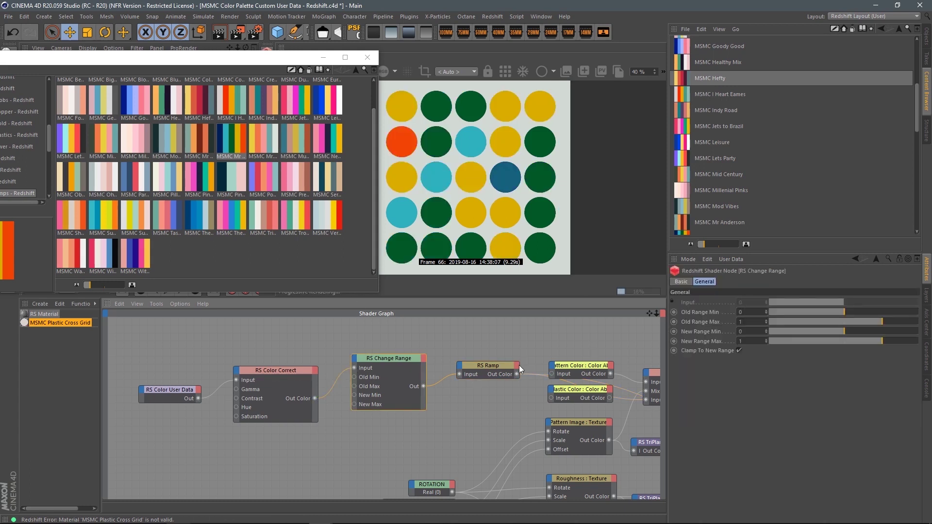
Step: Try a New Range Max of 0.7 on the Change Range node and undo it
double_click(743, 341)
text(0.7)
key(Return)
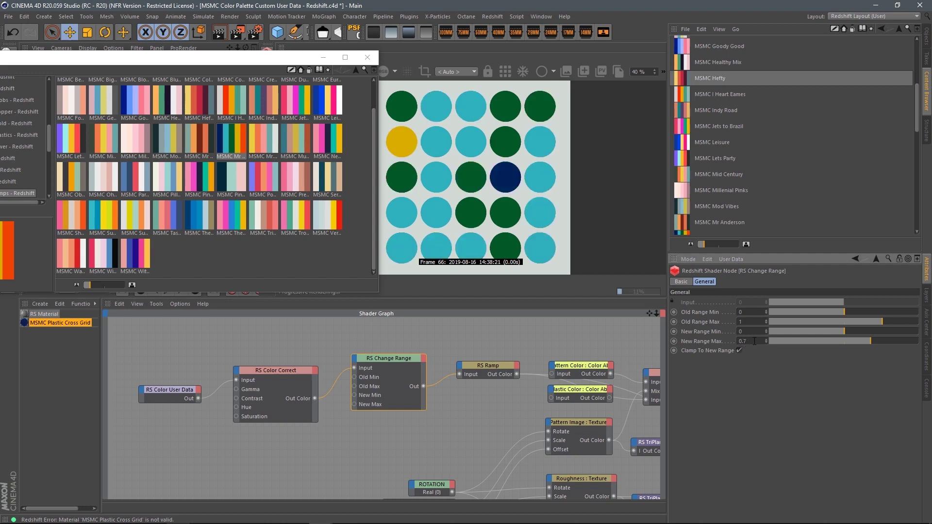
key(ctrl+z)
Step: Test Old Range Min values of 0.2 and 0.5 on the Change Range node, returning to 0.2
click(741, 312)
text(0.2)
key(Return)
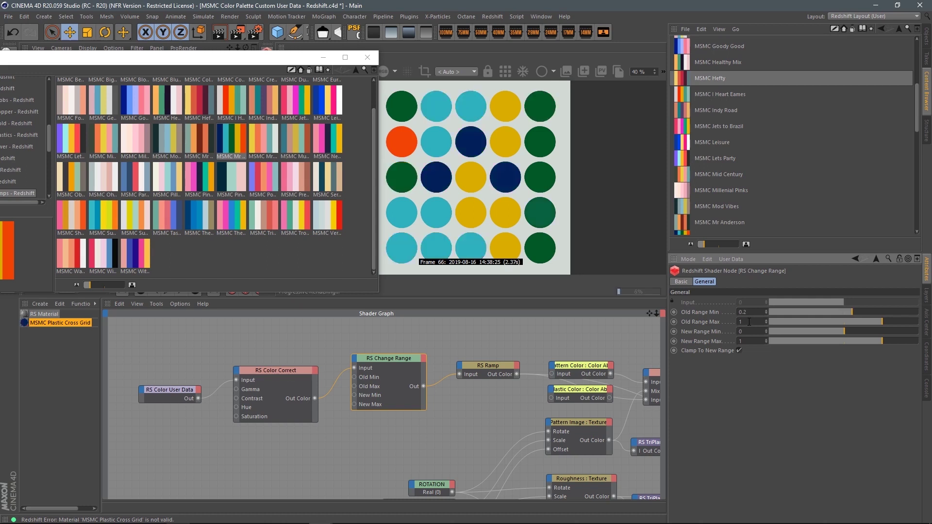
drag(759, 317, 717, 318)
text(0.5)
key(Return)
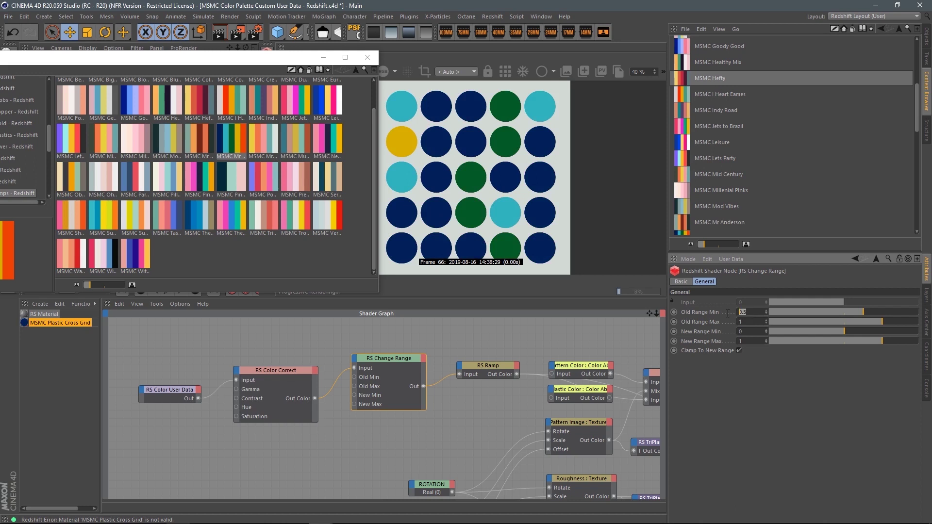
text(.3)
key(BackSpace)
text(2)
key(Return)
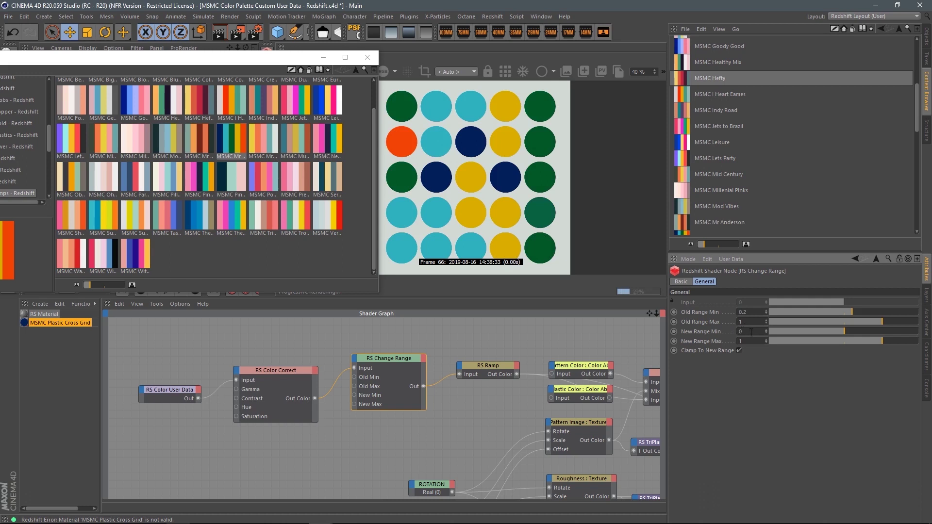
Step: Try a New Range Max of 1.2, and reset New Range Max to 1 and Old Range Min to 0
click(750, 341)
text(.2)
key(Return)
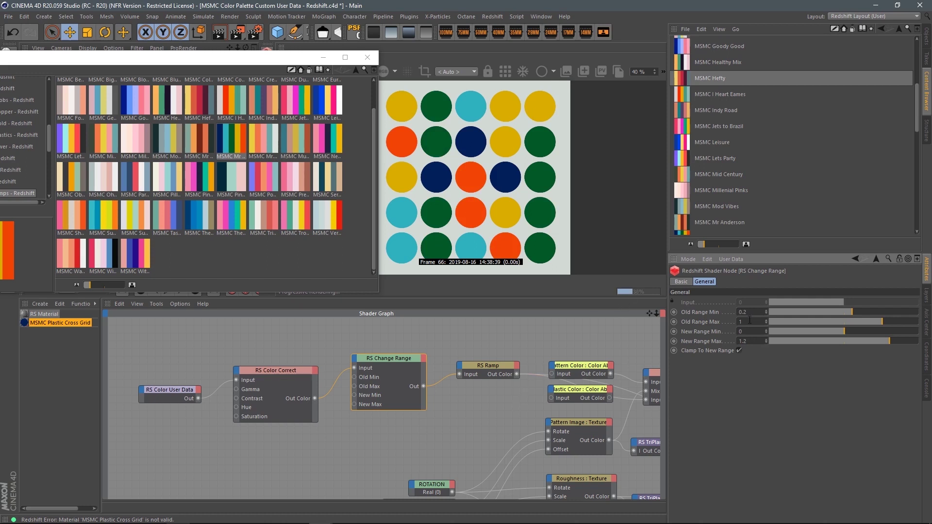
click(743, 341)
key(BackSpace)
key(BackSpace)
key(Return)
click(738, 312)
key(BackSpace)
key(BackSpace)
key(Return)
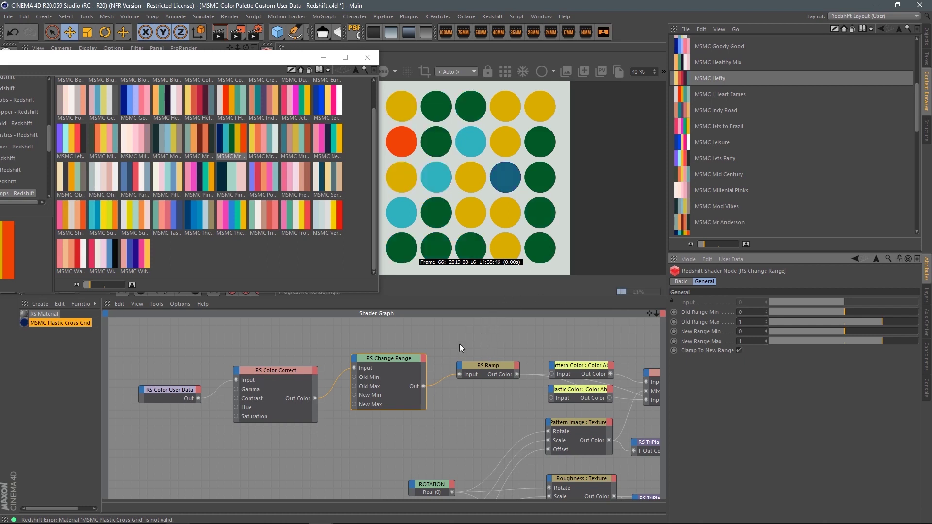
Step: Reconnect the MSMC Plastic Cross Grid material's output colour to the Output node's surface
middle_drag(470, 342, 436, 326)
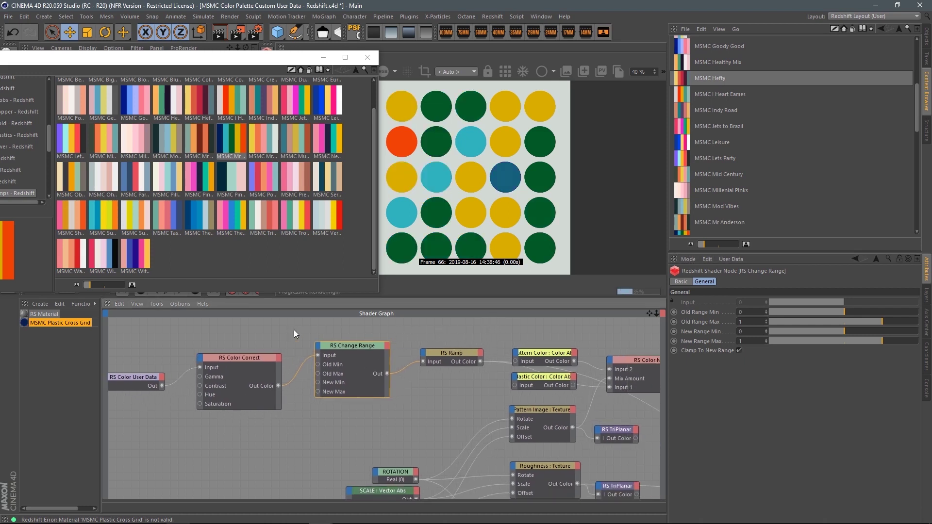
middle_drag(540, 411, 462, 426)
click(463, 443)
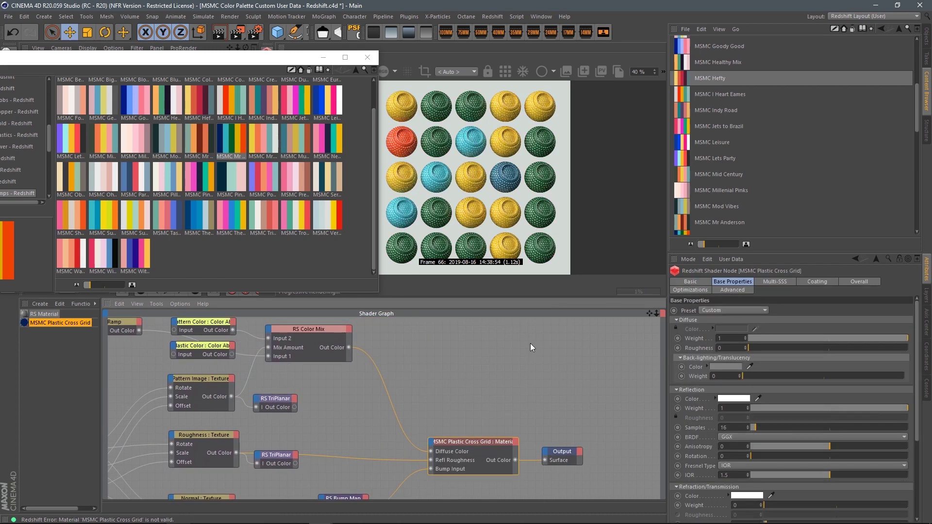
Step: Set the Cloner's grid array count to 10 by 10 clones
drag(303, 50, 438, 263)
drag(237, 48, 211, 203)
click(927, 38)
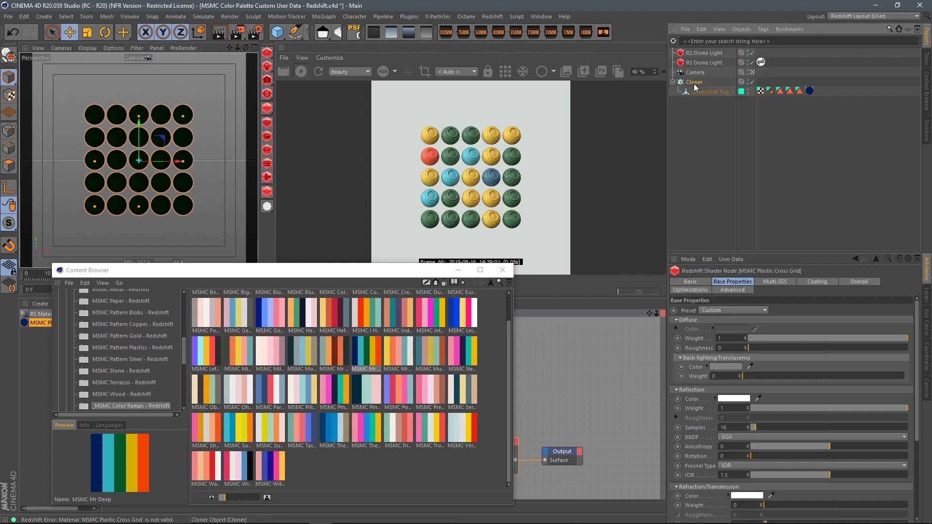
click(695, 82)
click(712, 356)
text(10)
key(Tab)
text(10)
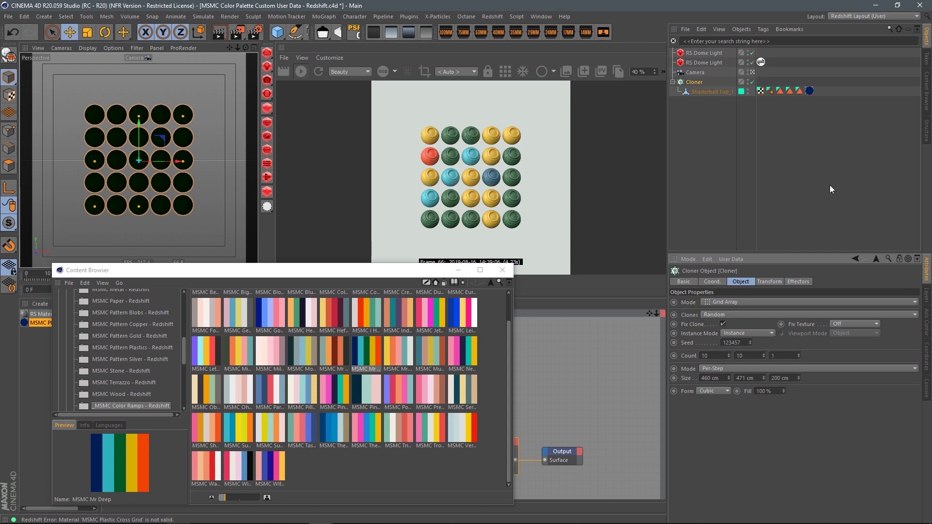
key(Return)
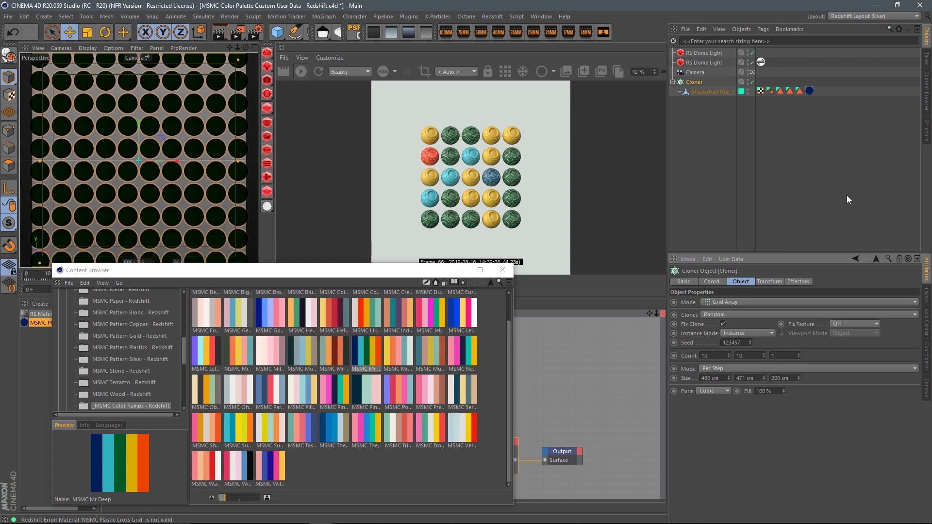
drag(360, 276, 355, 313)
scroll(235, 62, down, 4)
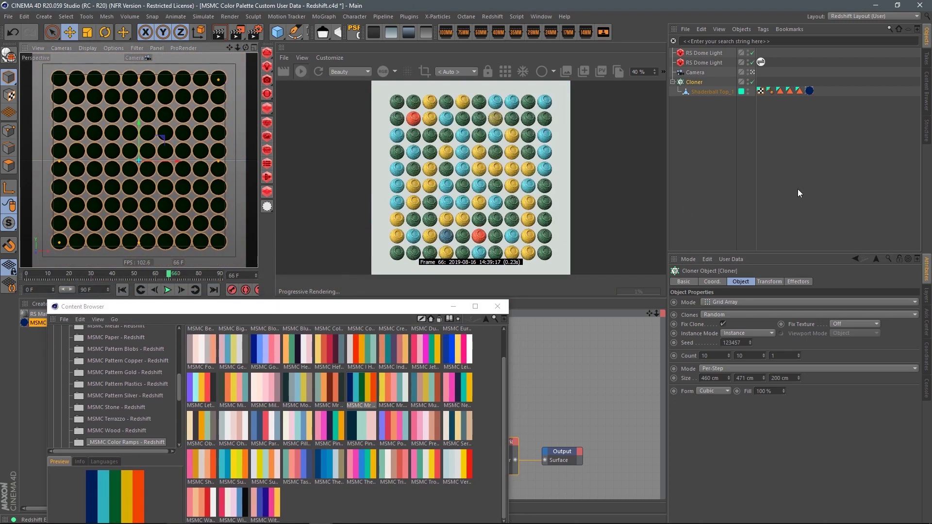
Step: Replace the Ramp node's colours with the pink, green, white, yellow and red palette preset from the MSMC Color Ramps
drag(384, 307, 272, 111)
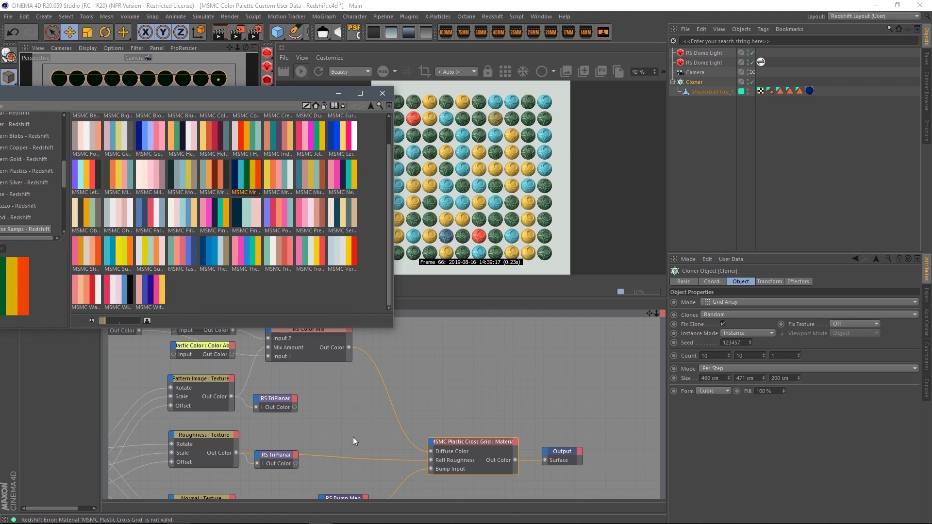
middle_drag(362, 432, 541, 438)
middle_drag(310, 410, 319, 408)
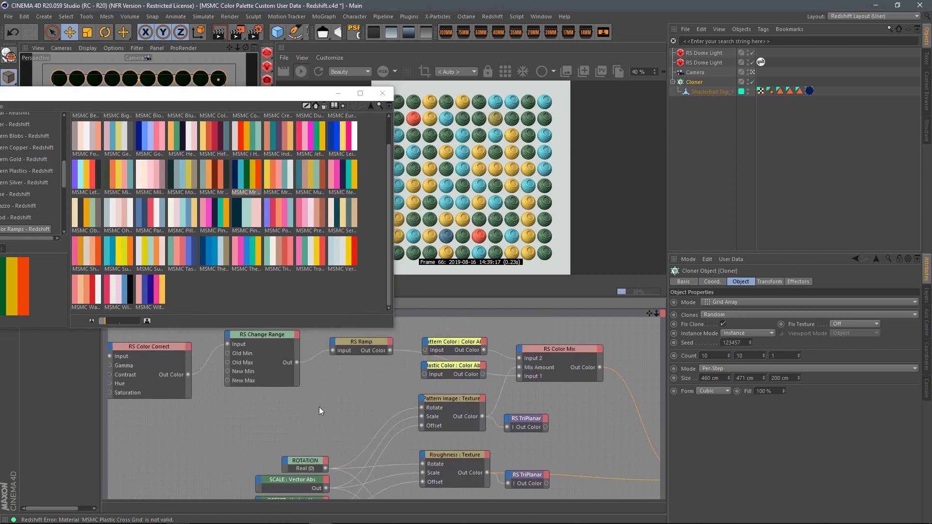
click(347, 347)
drag(308, 253, 728, 404)
drag(292, 91, 287, 67)
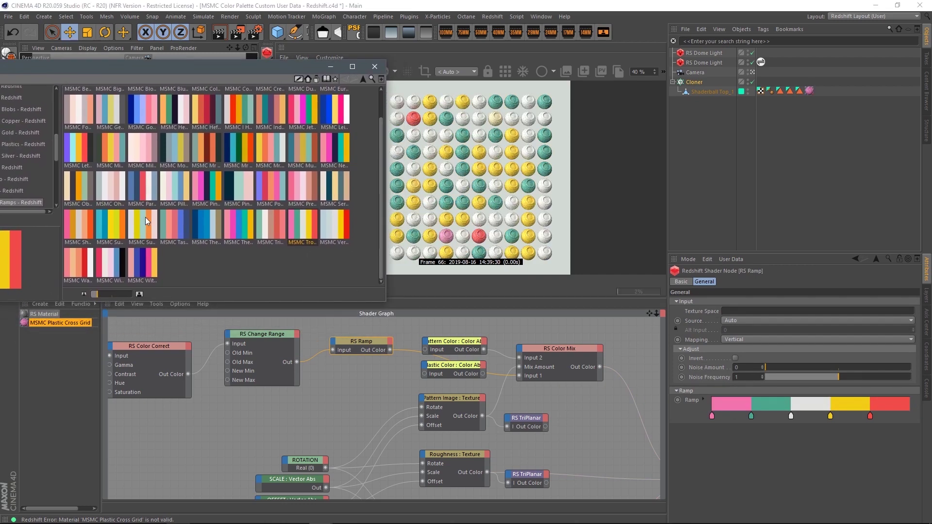
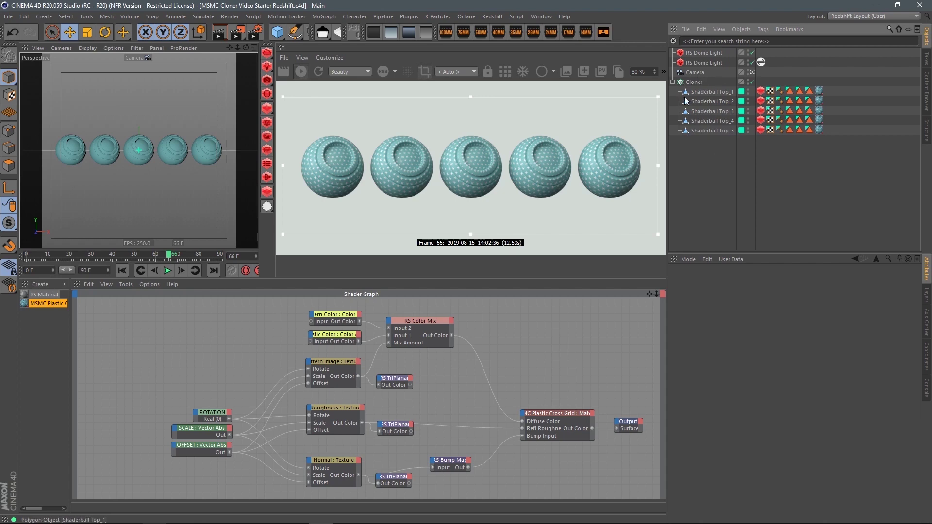
Step: Widen the material list and delete the Redshift Object tags from all five Shaderball Top objects
drag(69, 307, 101, 308)
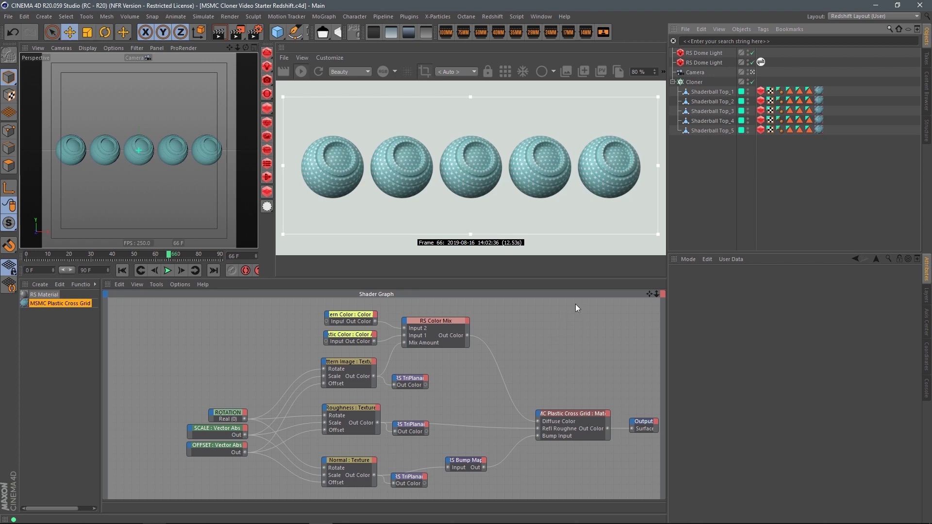
click(760, 130)
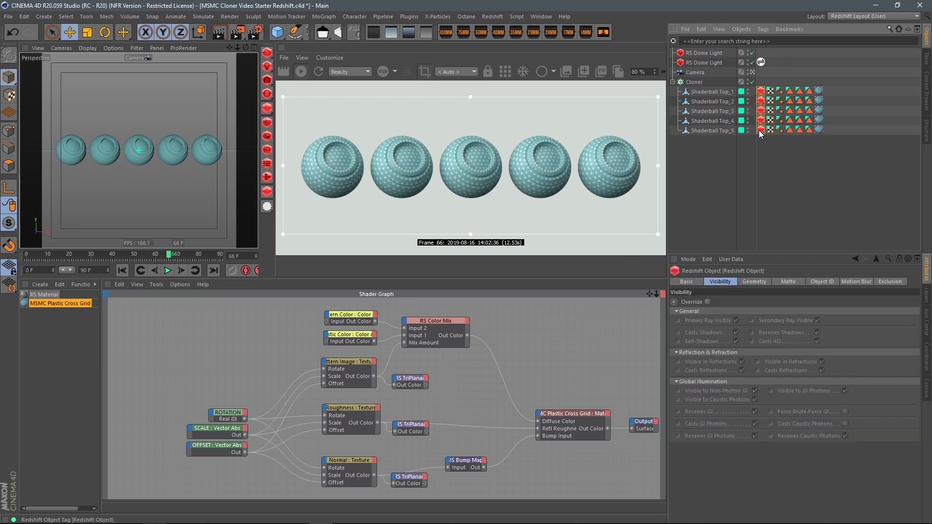
key(Delete)
Step: Add Redshift Object tags to the five Shaderball Top objects and enable their Object ID override
drag(721, 162, 693, 89)
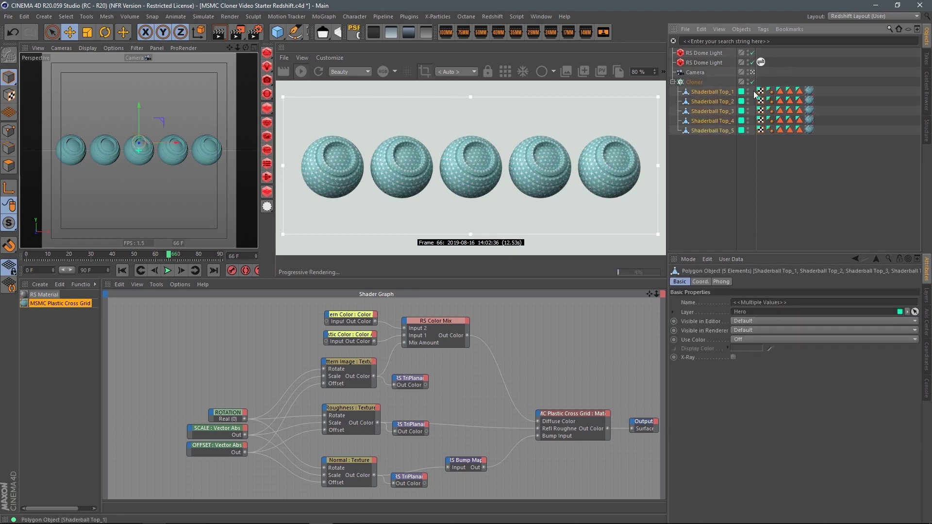
click(765, 29)
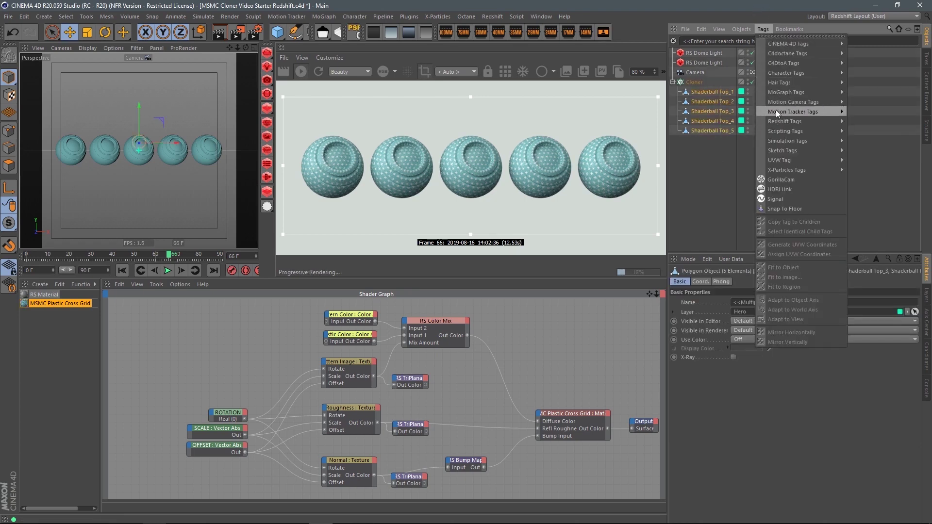
mouse_move(794, 121)
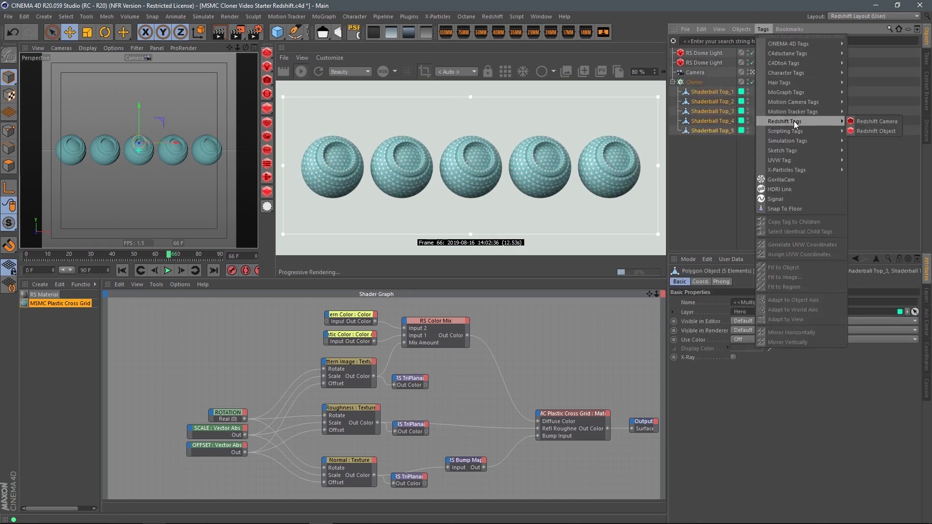
click(872, 131)
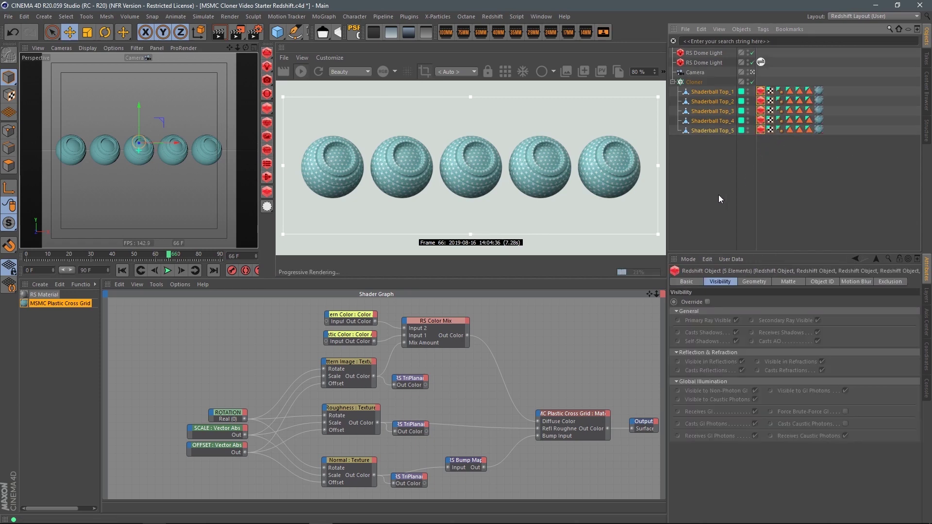
click(822, 281)
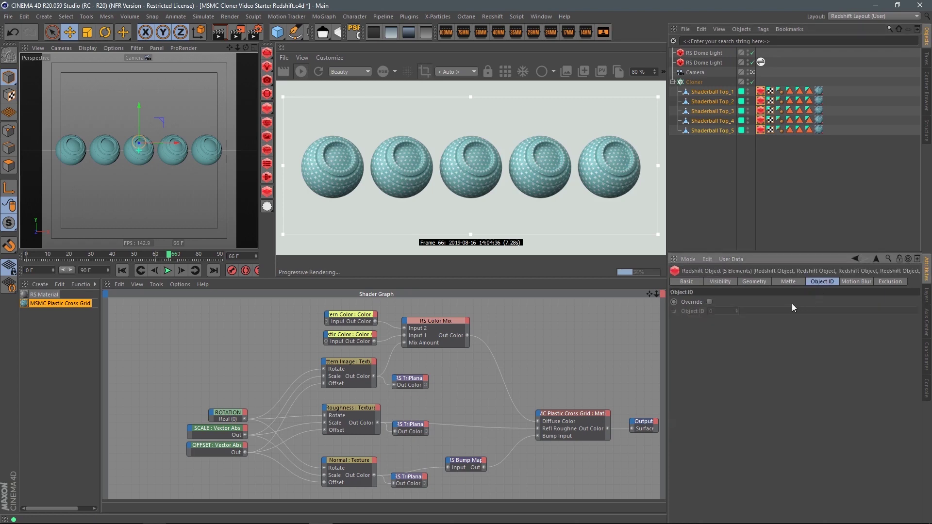
click(710, 302)
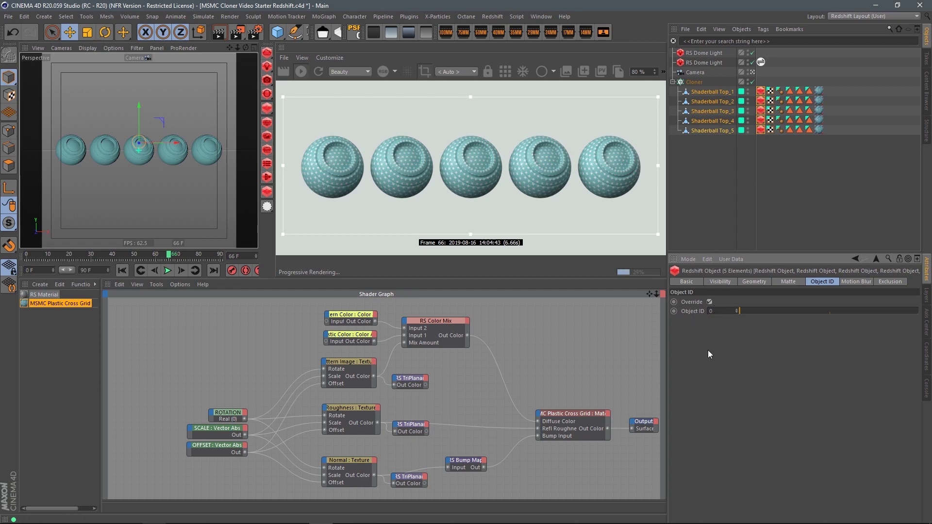
Step: Number the Object IDs of the five selected Redshift Object tags sequentially with num, and check the last two tags
click(721, 312)
text(num)
key(Return)
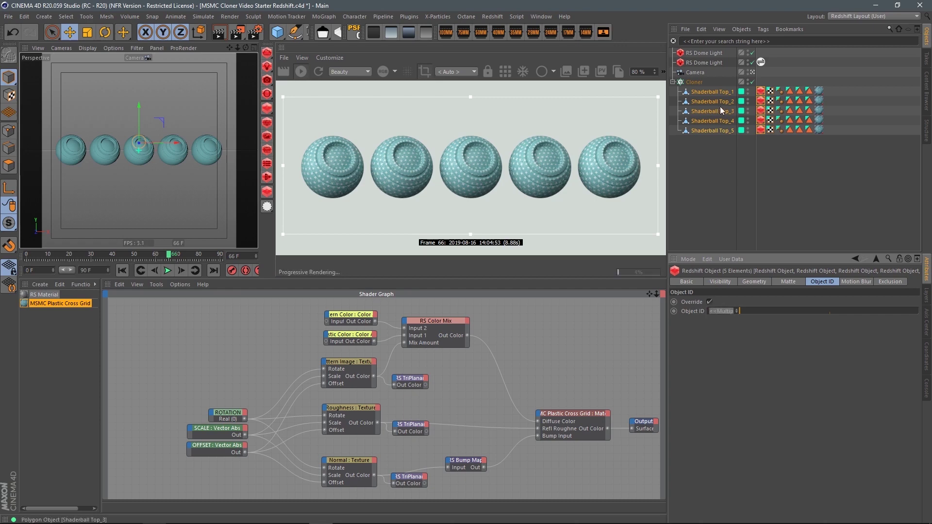
click(761, 120)
click(761, 130)
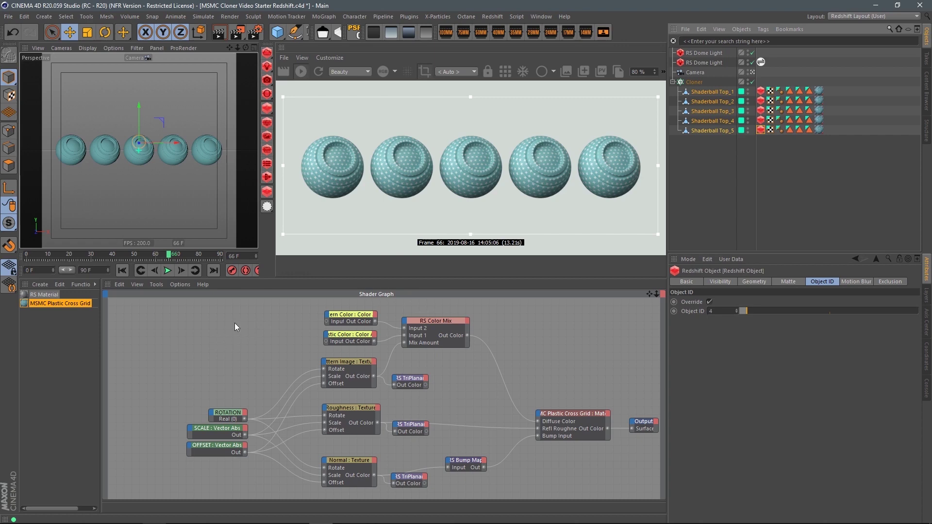
Step: Add an Integer User Data node to the shader graph and place it in the empty area beside the colour nodes
click(258, 340)
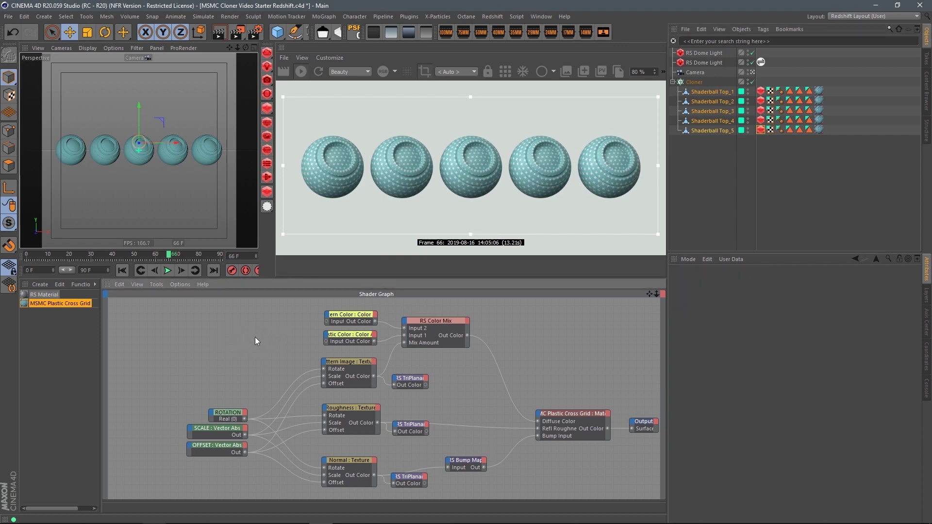
key(Tab)
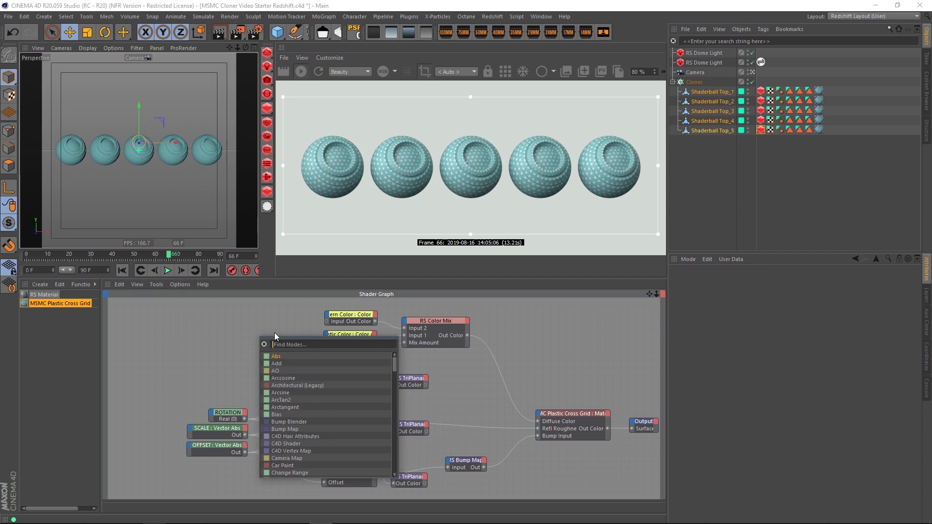
text(user)
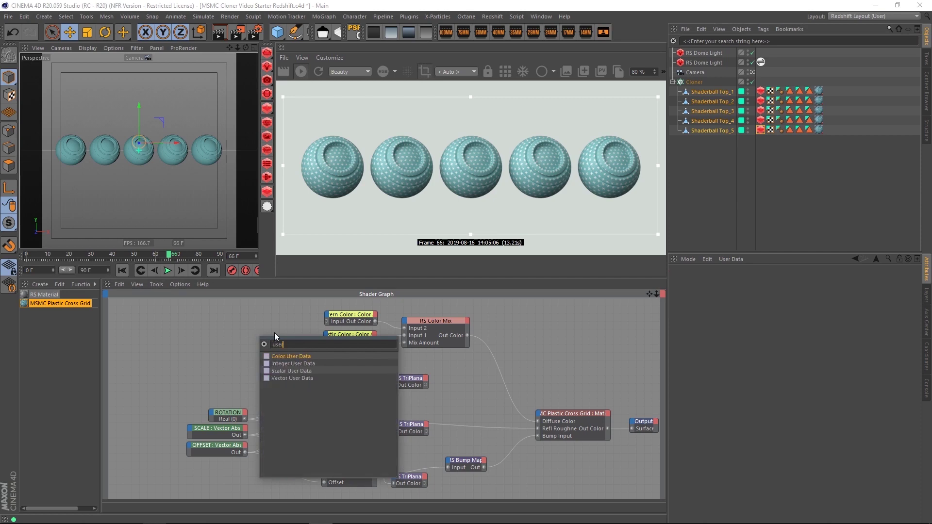
click(288, 363)
scroll(288, 369, up, 3)
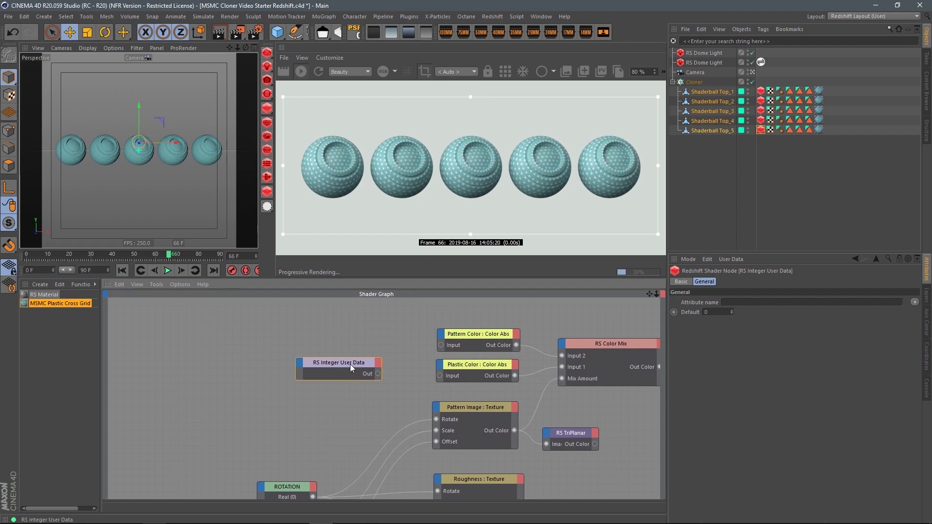
drag(350, 364, 287, 330)
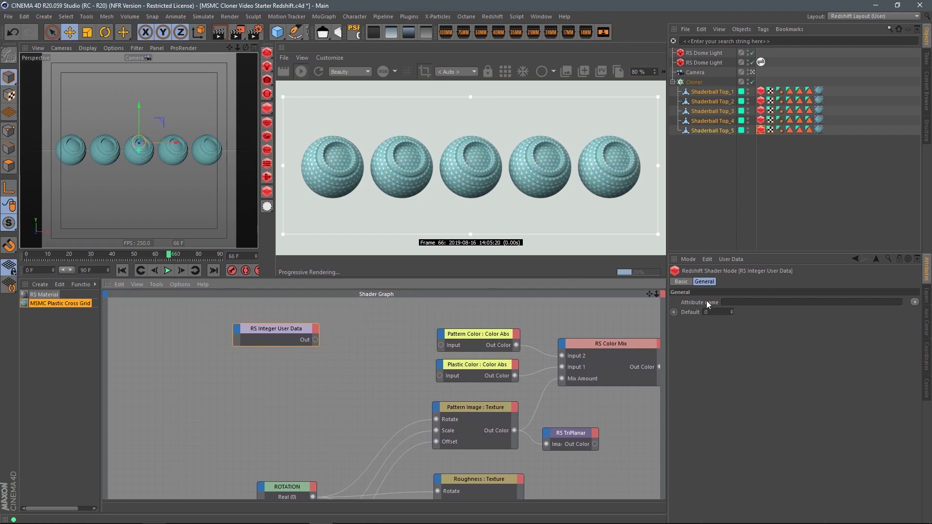
Step: Set the Integer User Data node's attribute to the object's Object ID, and route the node directly to the Output
click(915, 302)
mouse_move(916, 316)
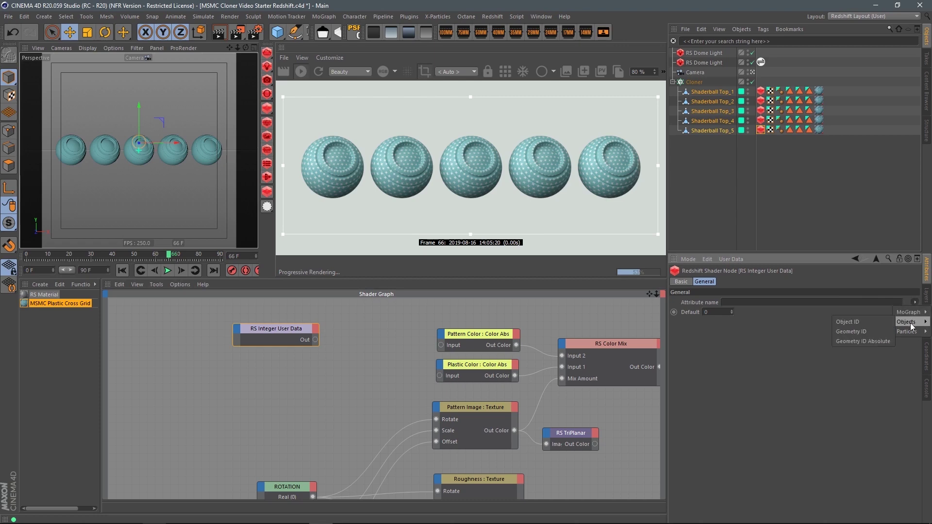
click(867, 322)
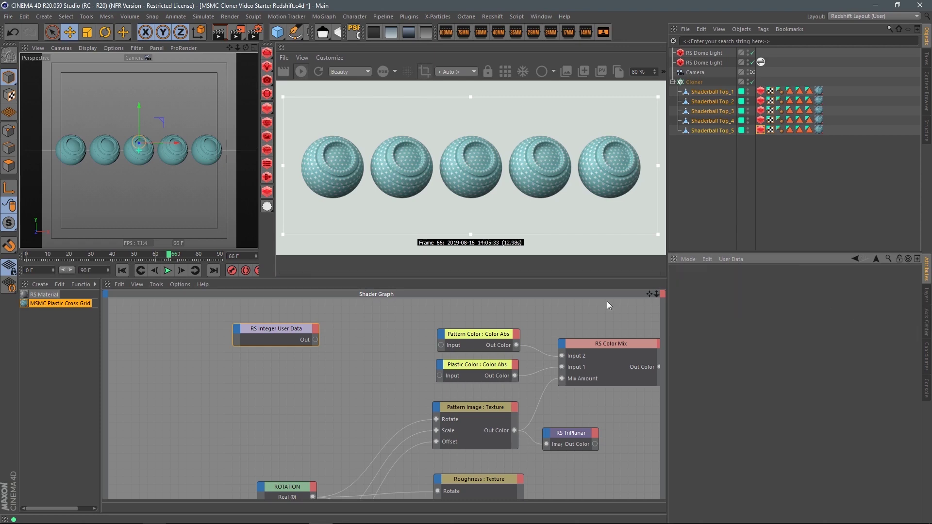
drag(291, 336, 223, 360)
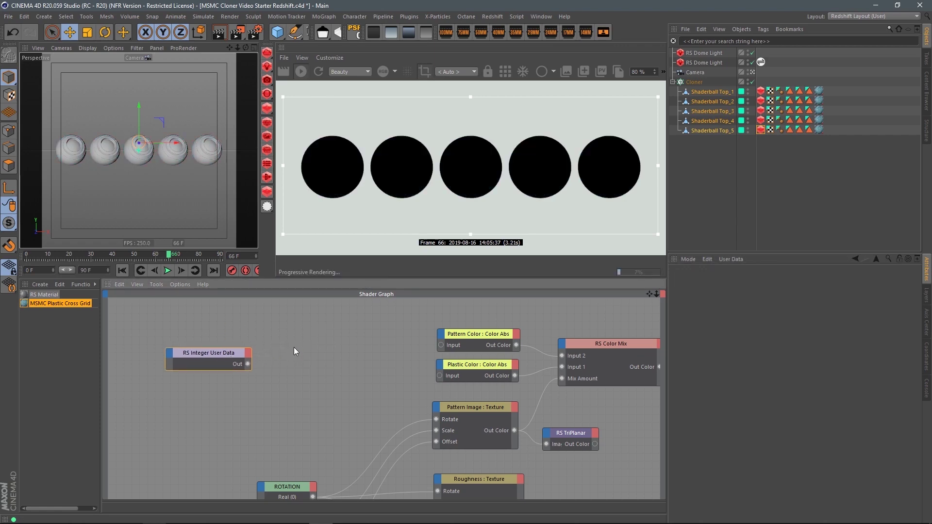
drag(230, 353, 224, 351)
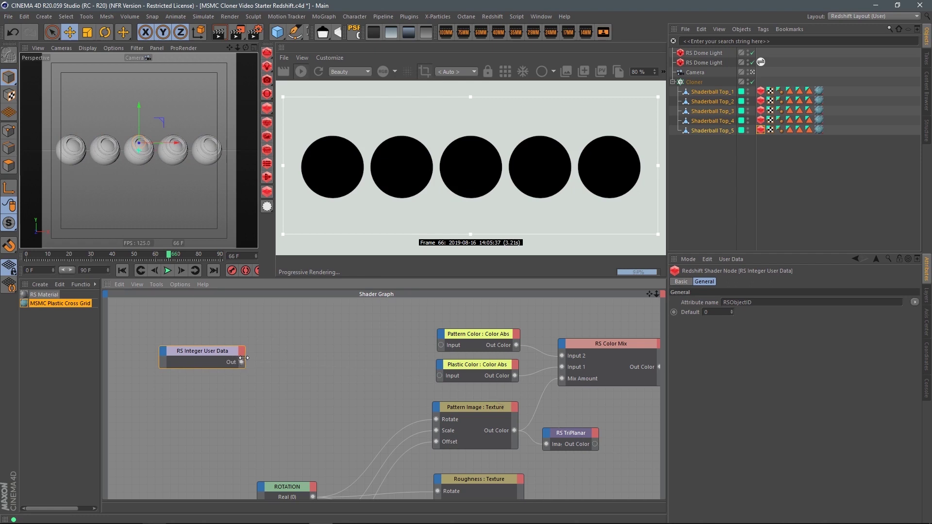
click(296, 345)
scroll(336, 400, down, 2)
middle_drag(336, 400, 439, 395)
drag(250, 370, 258, 373)
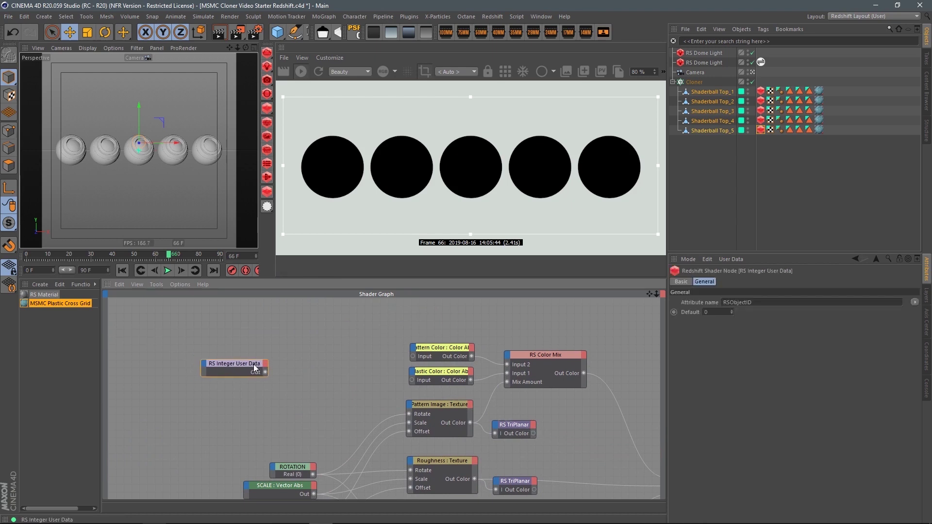
click(313, 361)
click(250, 367)
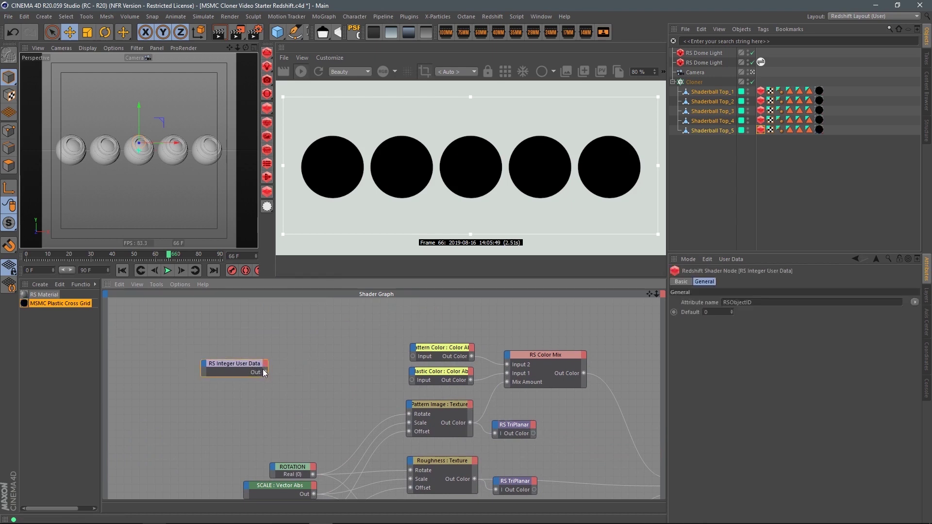
scroll(356, 380, down, 3)
middle_drag(365, 397, 283, 356)
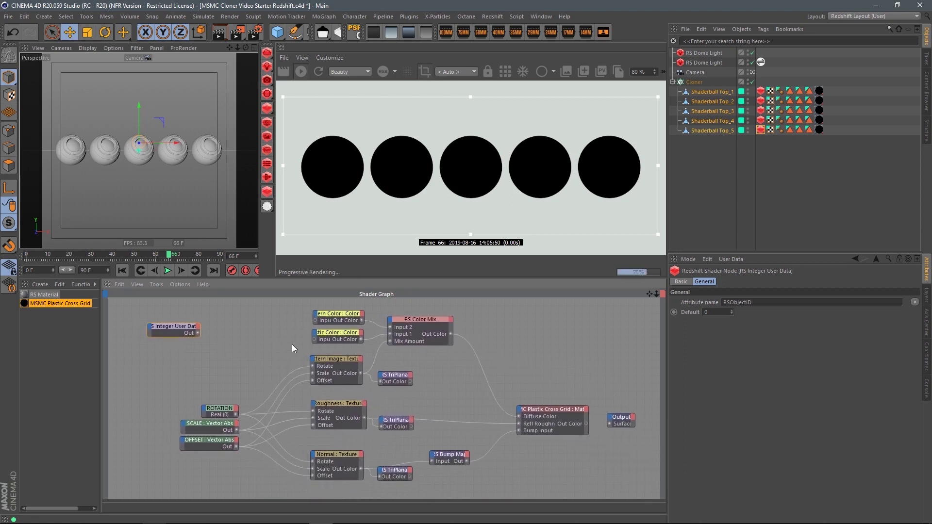
Step: Reposition the Integer User Data node above the ROTATION node, leaving room between it and the colour nodes
double_click(188, 328)
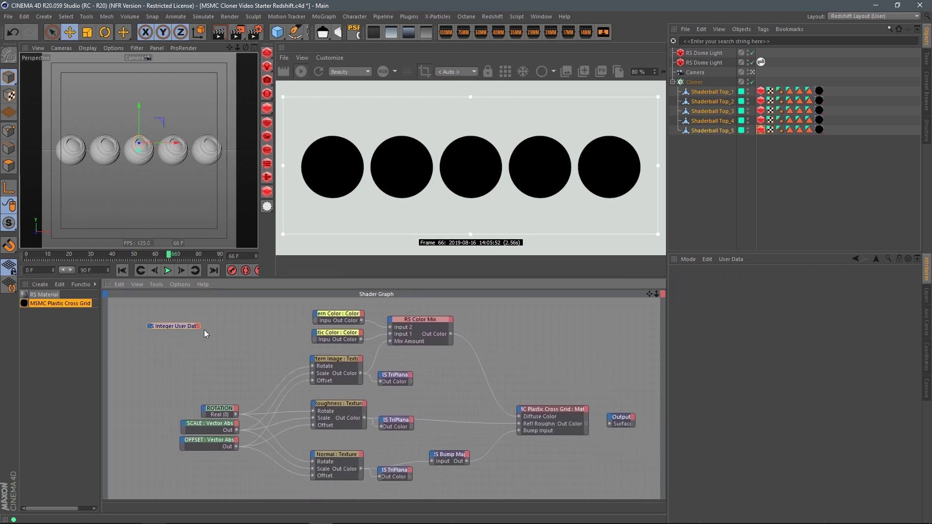
double_click(185, 327)
drag(188, 329, 207, 344)
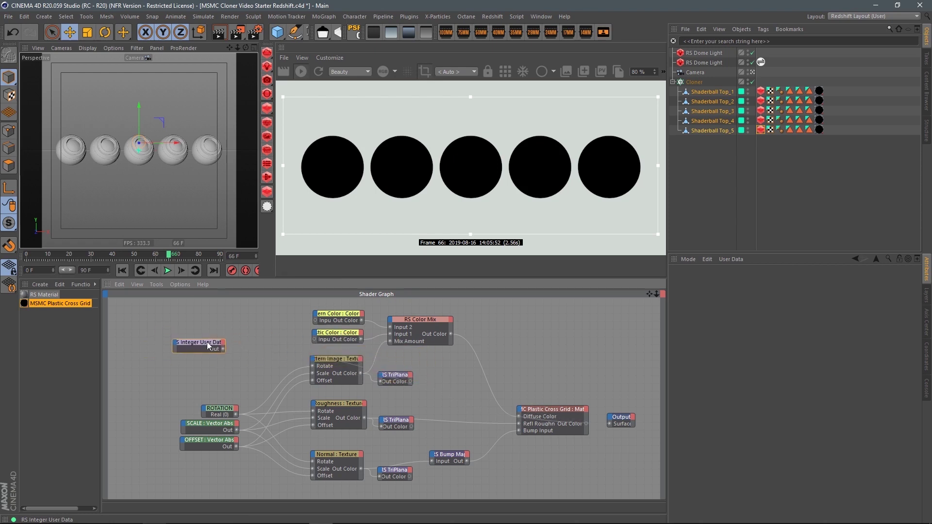
scroll(240, 342, up, 2)
middle_drag(252, 325, 359, 352)
drag(284, 345, 218, 344)
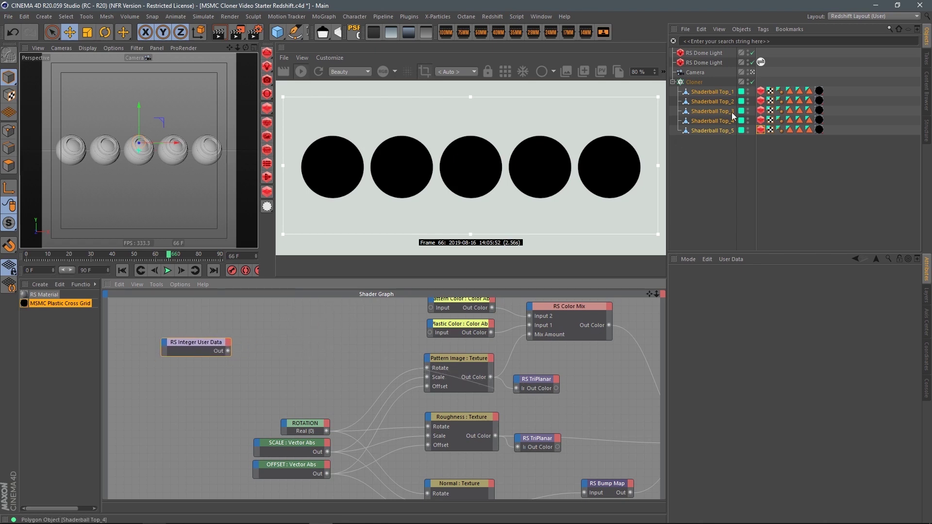
drag(210, 319, 181, 366)
click(209, 341)
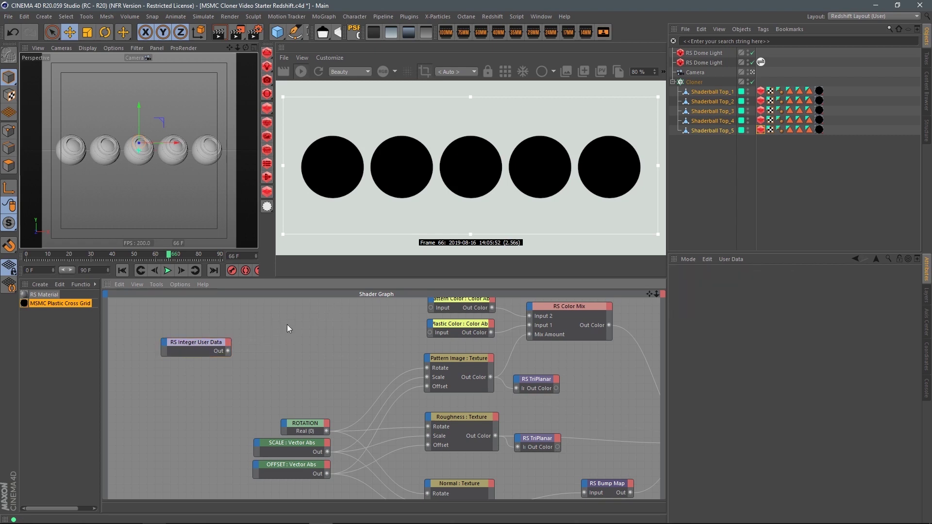
Step: Add a Change Range node and connect the Integer User Data node's output to its Input
double_click(296, 321)
text(ran)
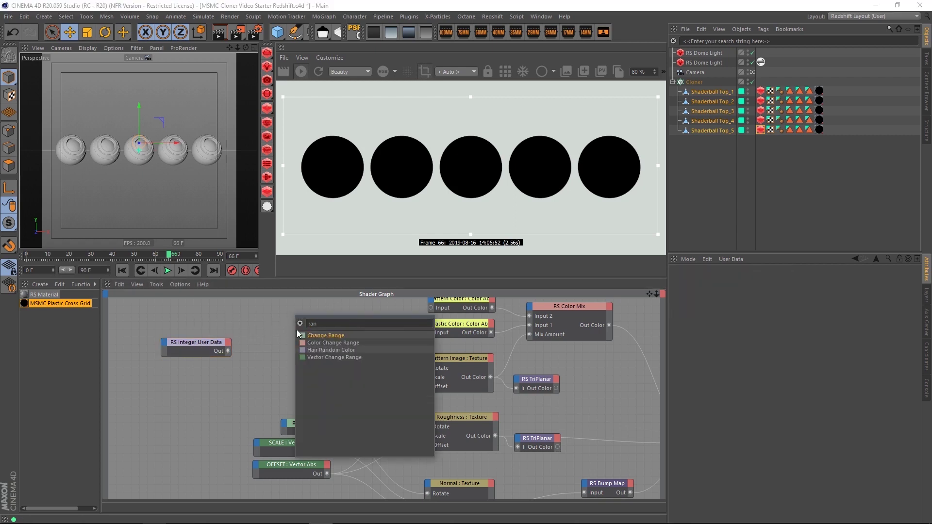
click(333, 336)
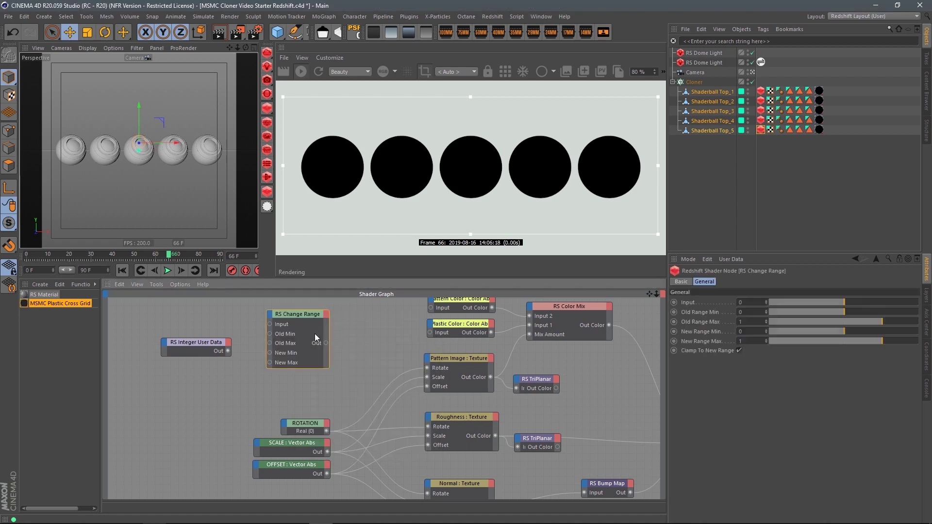
click(229, 351)
drag(273, 324, 268, 329)
Step: Set the Change Range node's Old Range Max to 4 and route the node directly to the Output
click(291, 320)
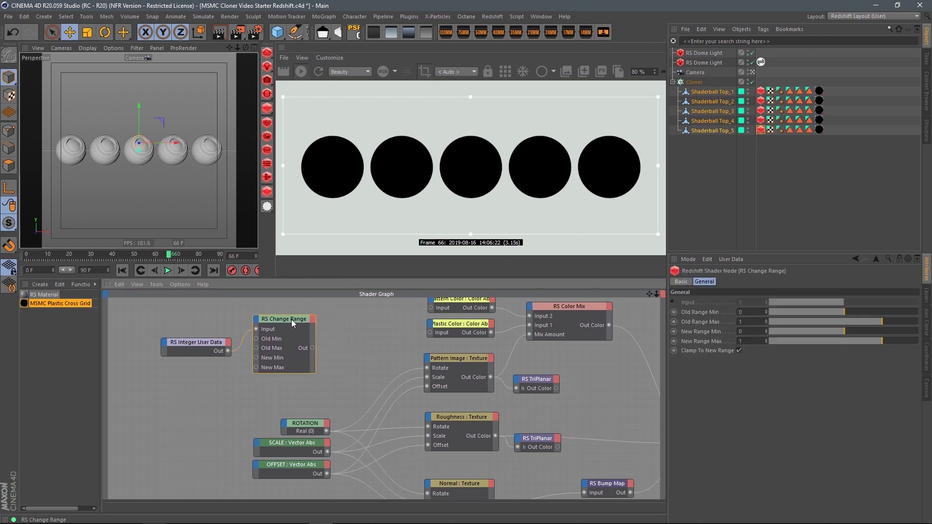
drag(767, 323, 769, 320)
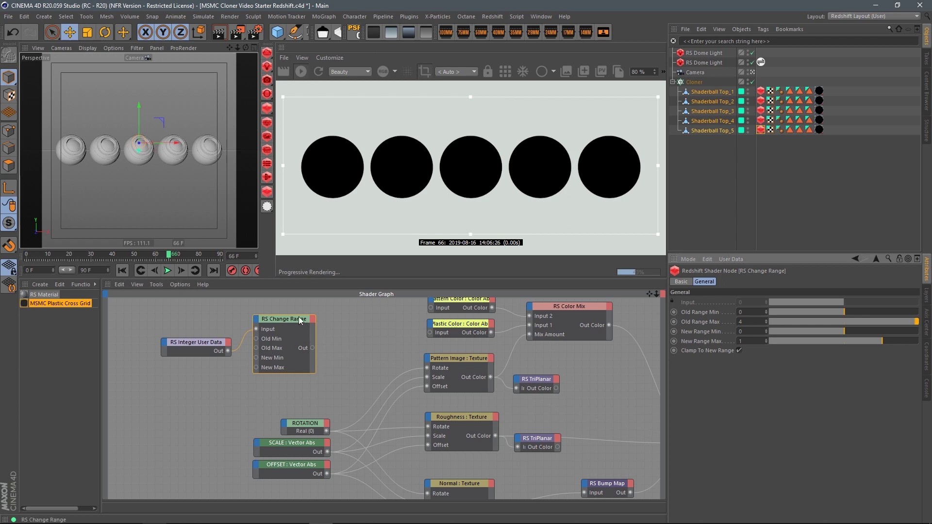
drag(298, 317, 302, 322)
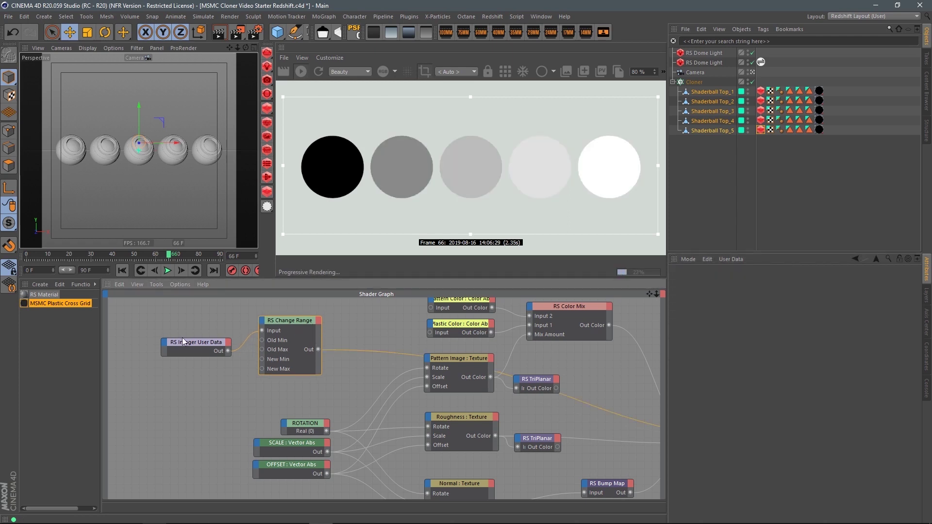
Step: Move the Integer User Data and Change Range nodes away from the colour nodes to free space for another node
drag(182, 340, 137, 337)
drag(300, 326, 253, 326)
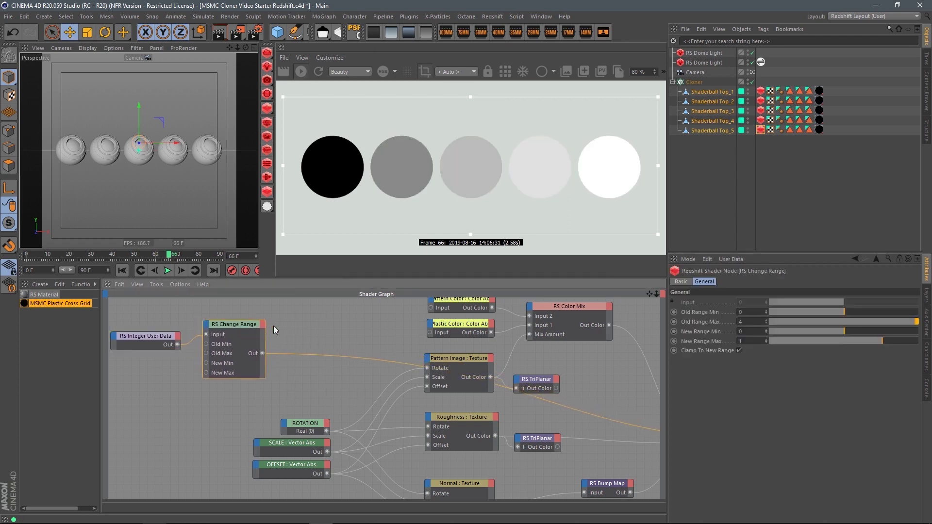
scroll(320, 357, down, 1)
middle_drag(299, 365, 397, 368)
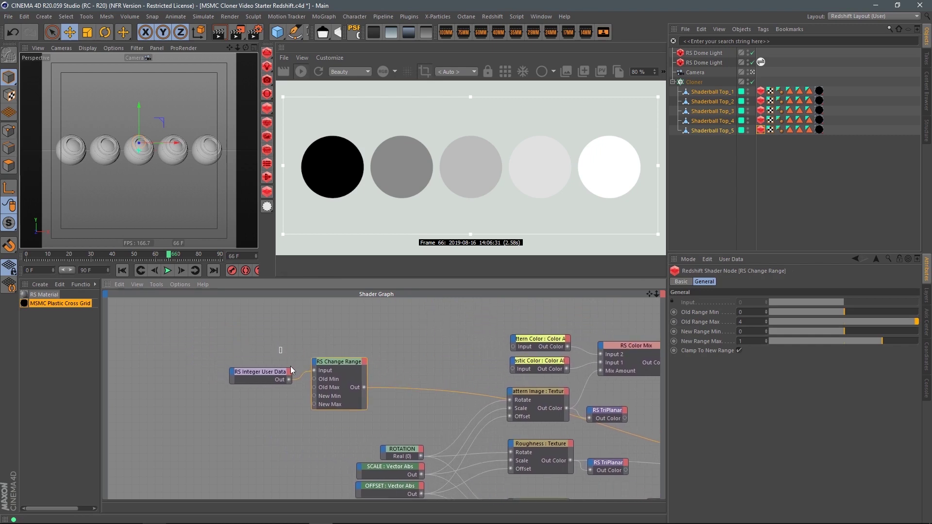
click(270, 365)
drag(325, 348, 315, 346)
Step: Add a Ramp node, feed the Change Range output into its Input, and route the ramp's colour to the Output
double_click(397, 352)
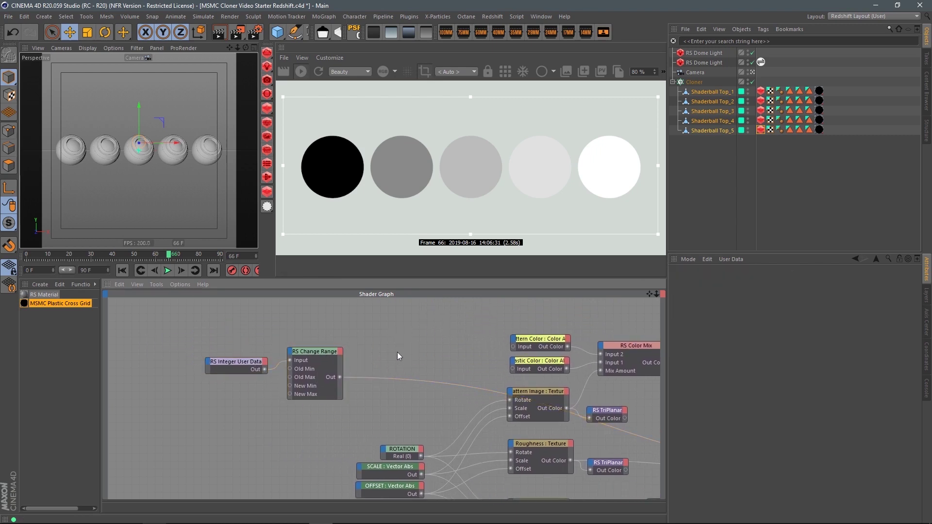
text(ramp)
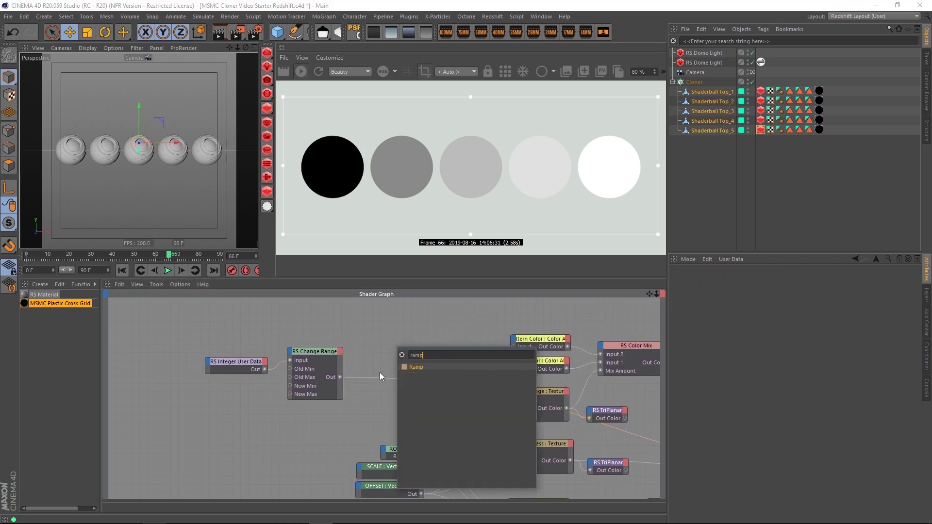
key(Return)
drag(340, 377, 379, 351)
click(431, 353)
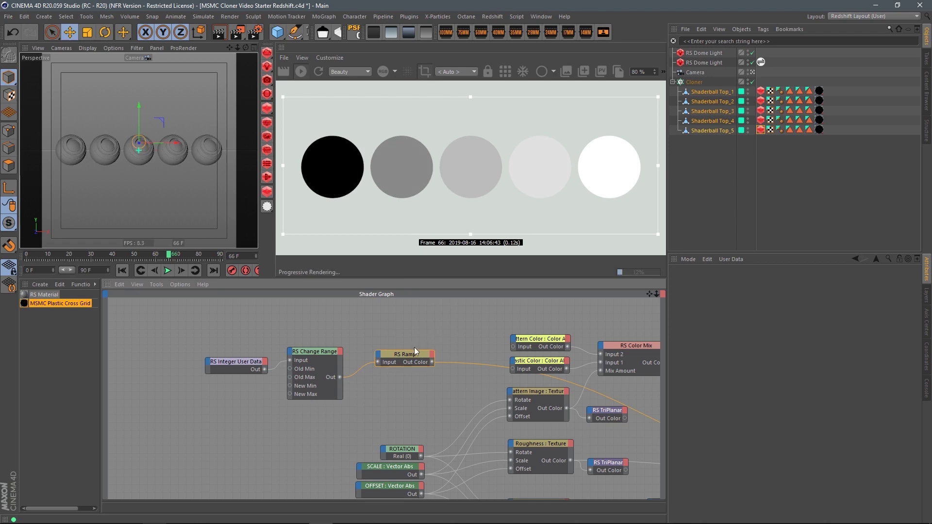
drag(407, 358, 412, 360)
Step: Show the Ramp node's settings and browse to the colour ramp presets inside the MSMC - Redshift favourites folder
click(409, 356)
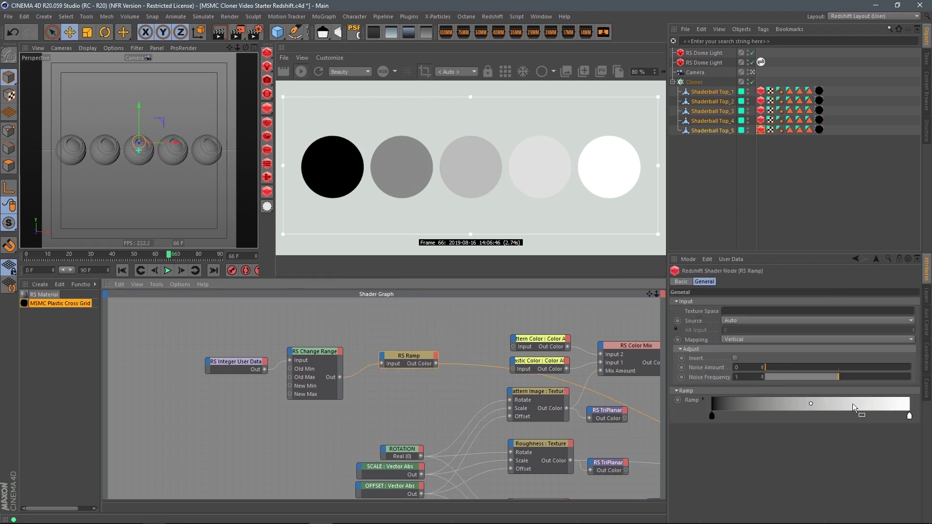
click(927, 91)
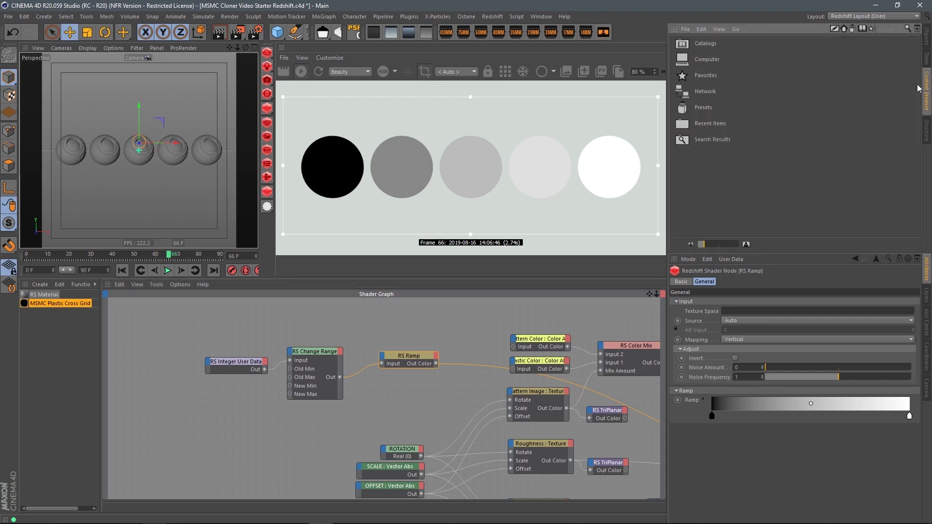
double_click(707, 75)
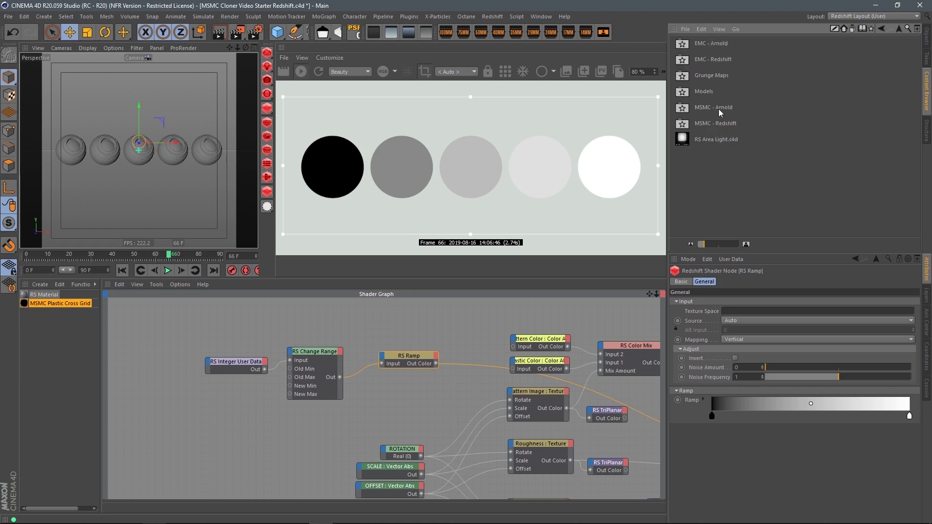
double_click(718, 123)
scroll(772, 176, down, 2)
double_click(730, 181)
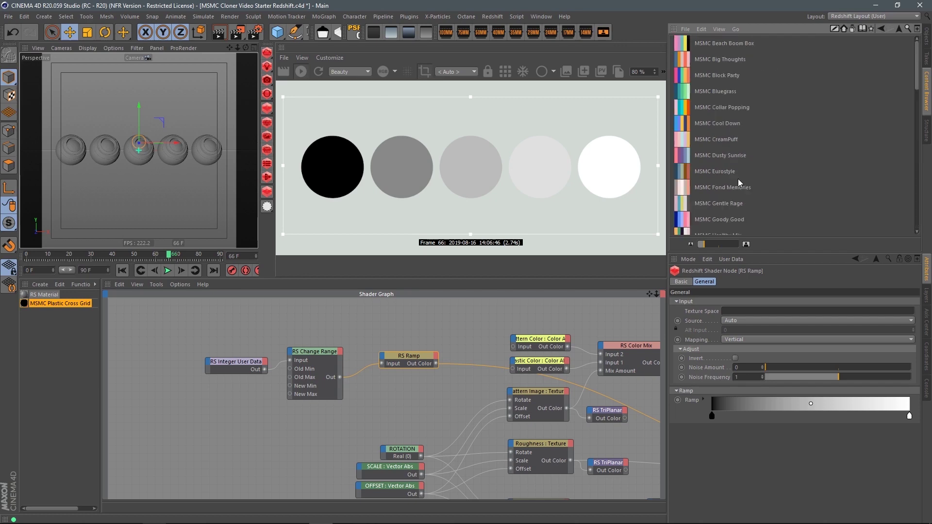
Step: Open a separate Content Browser window with the ramp presets, then move and resize it so the Ramp settings stay accessible
key(shift+F8)
drag(504, 21, 194, 293)
drag(115, 438, 115, 506)
drag(201, 290, 201, 264)
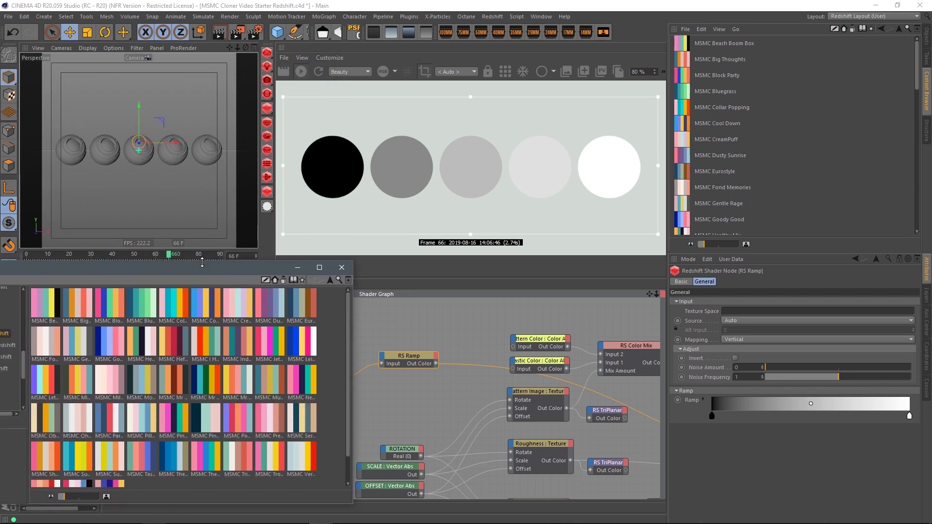
Step: Load the blue, yellow, pink and white palette preset into the Ramp, and replace it with the MSMC Eurostyle preset
drag(298, 346, 772, 403)
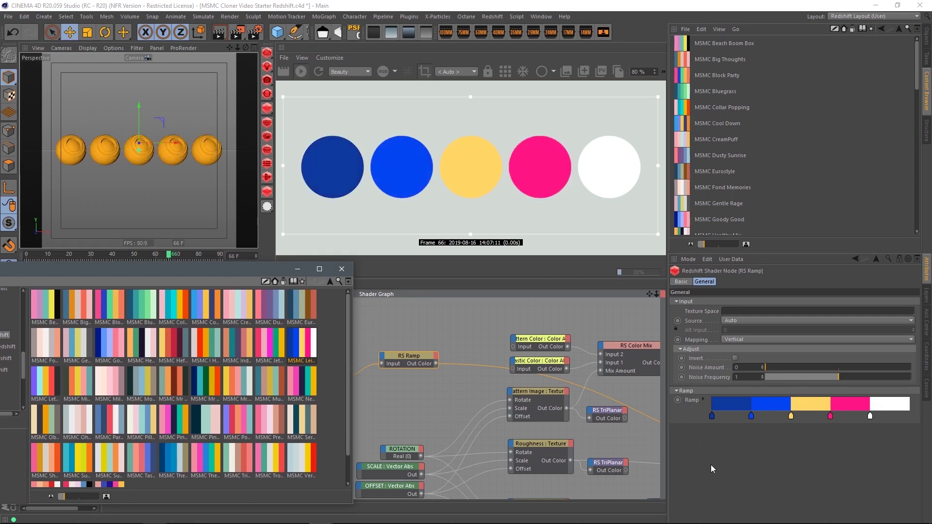
drag(311, 308, 744, 408)
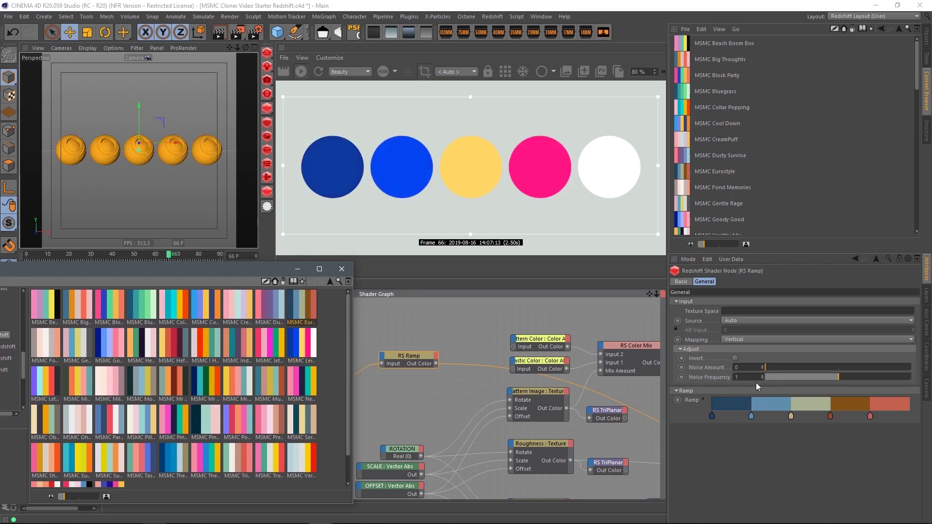
Step: Load the MSMC Big Thoughts palette into the Ramp and route its colour through the Color Mix's Input 1 into the rendered plastic material
drag(78, 306, 772, 405)
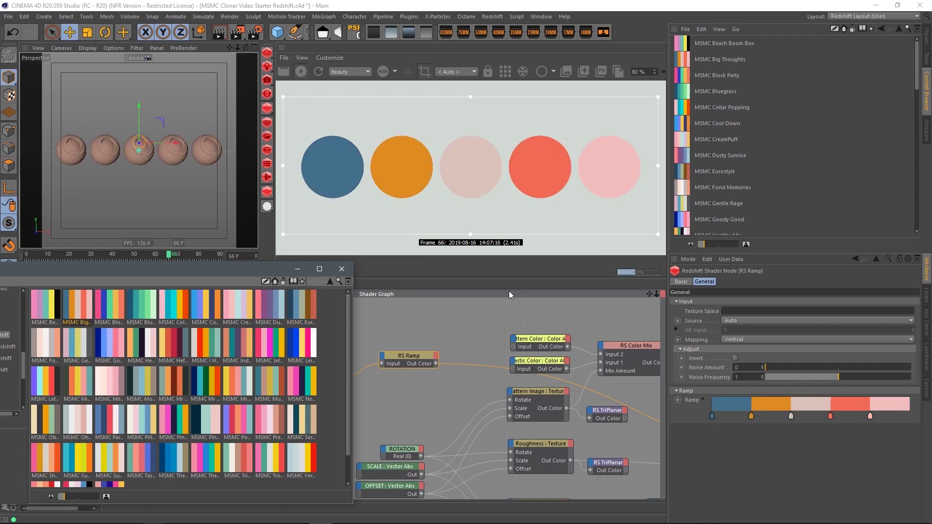
drag(434, 363, 607, 349)
middle_drag(593, 334, 507, 366)
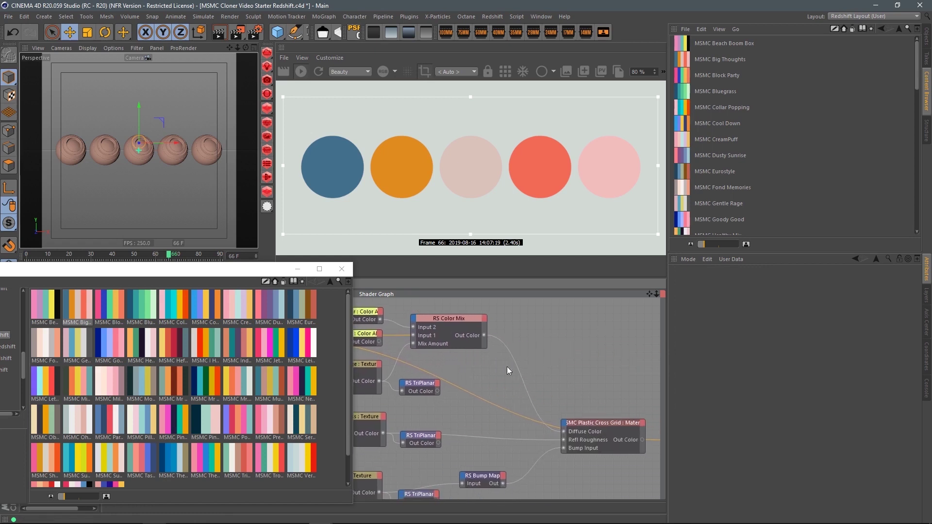
click(596, 425)
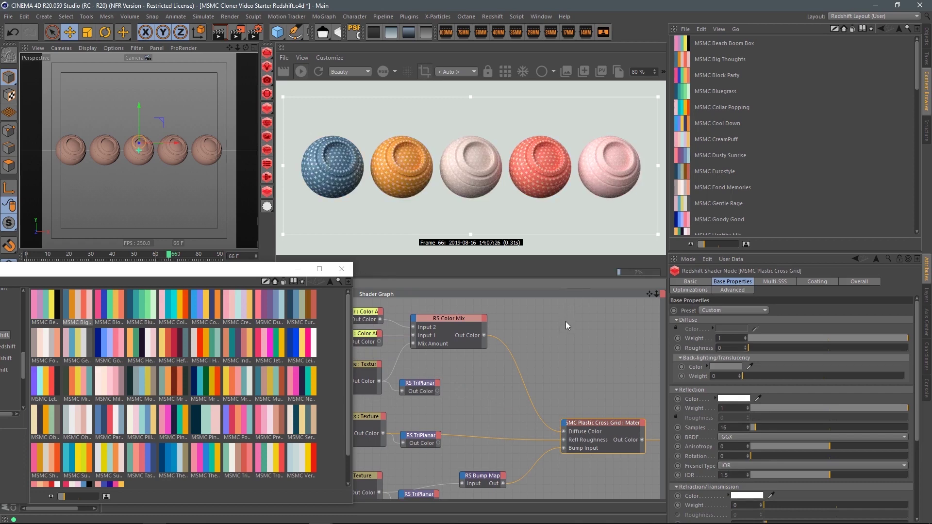
Step: Set the Object ID on the Redshift tags of Shaderball Top_3, Top_4 and Top_5 to 2, and change it to 0
click(927, 37)
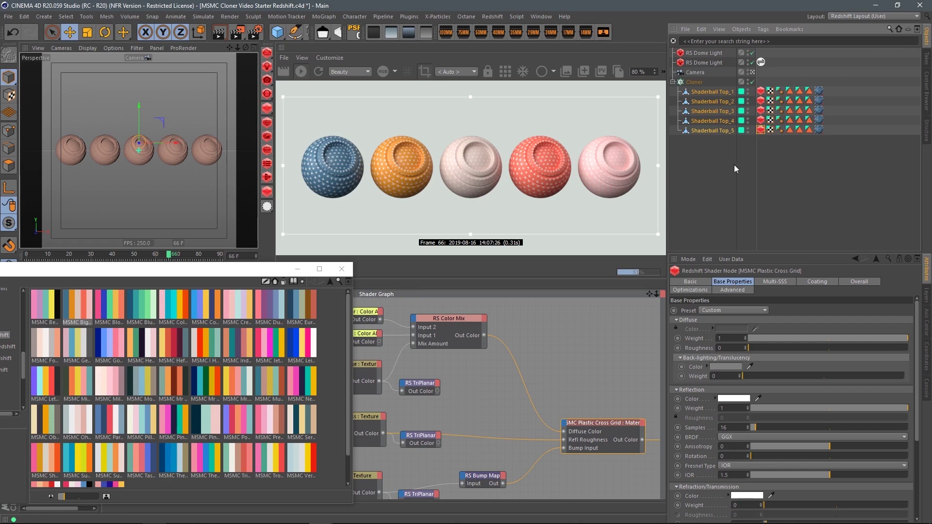
drag(758, 136, 758, 106)
text(2)
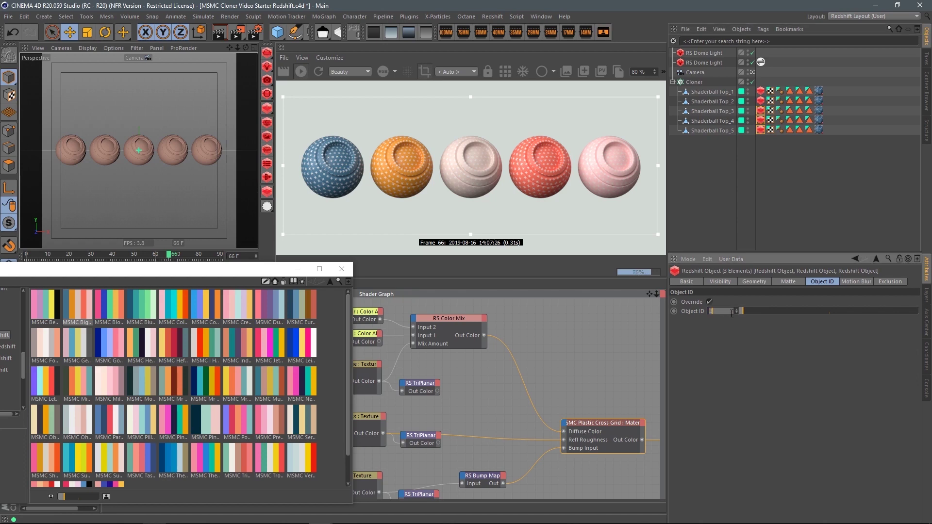
key(Return)
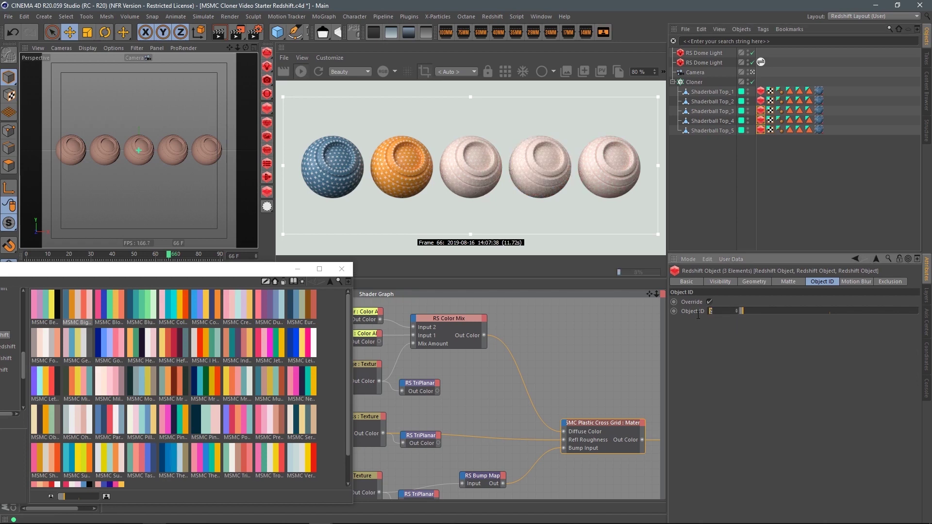
text(0)
key(Return)
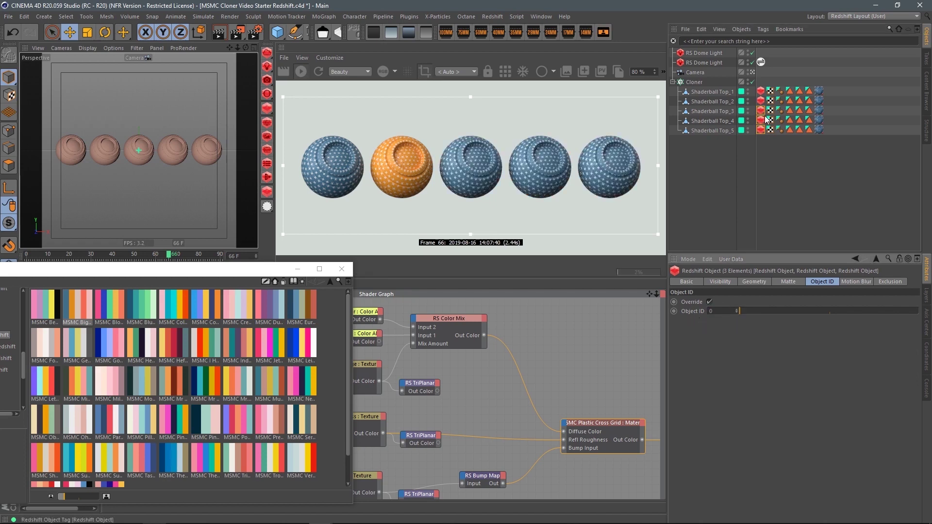
Step: Set the Object ID on the Redshift tags of Shaderball Top_1 and Top_2 to 1
drag(761, 100, 760, 92)
click(723, 310)
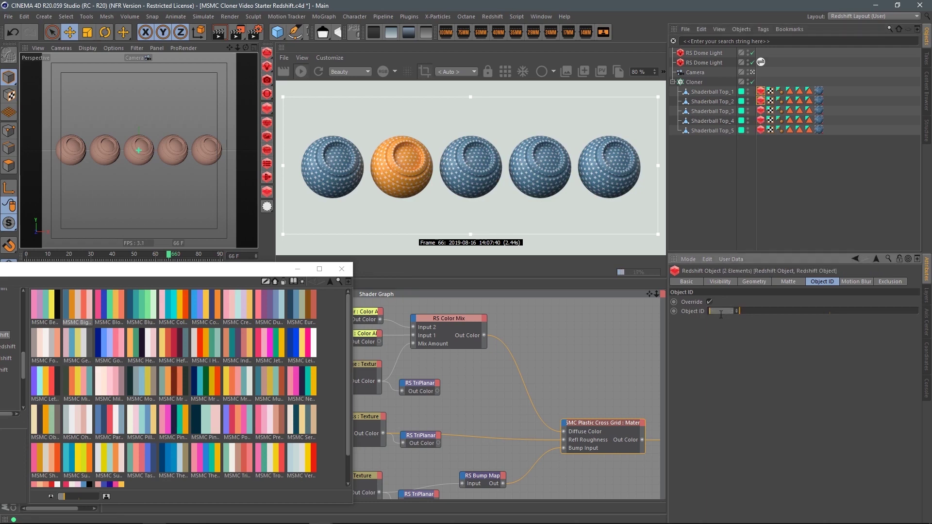
text(1)
key(Return)
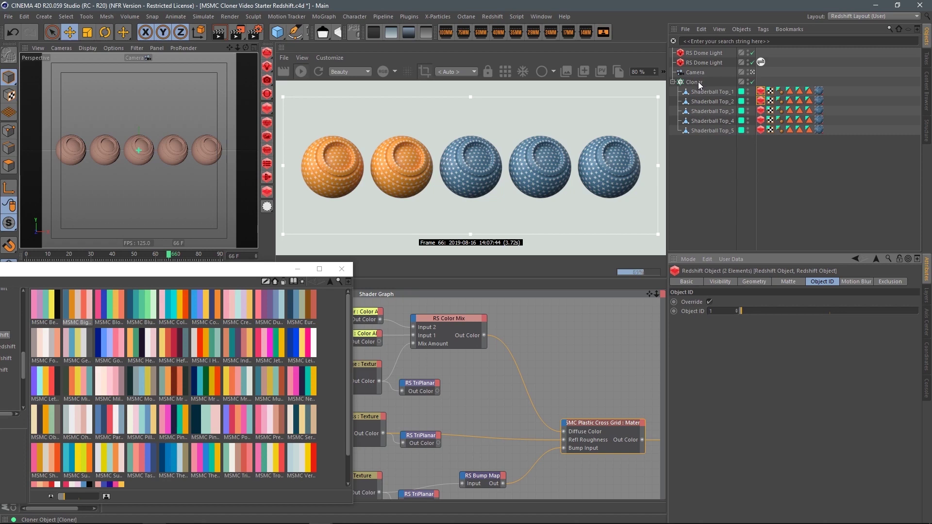
Step: Give the Redshift tags of all five shaderballs individual, sequential Object IDs
drag(762, 144, 764, 90)
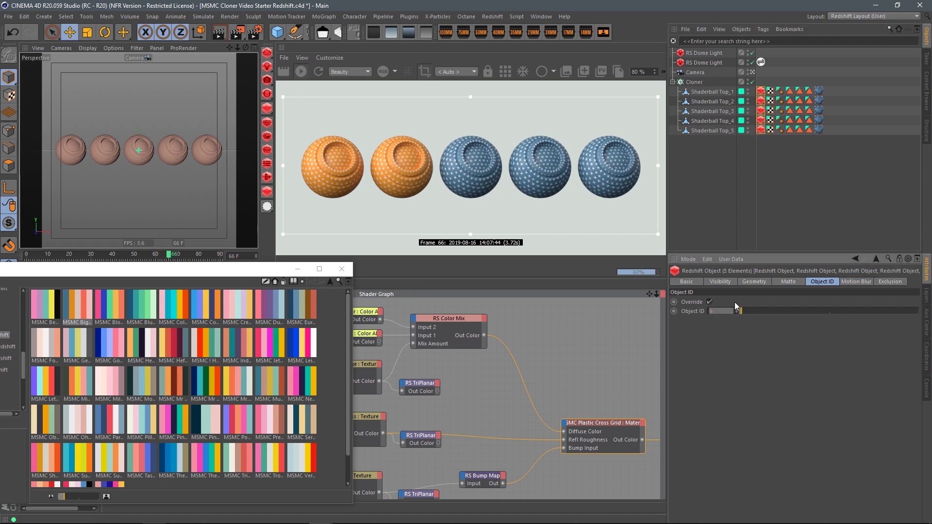
key(Return)
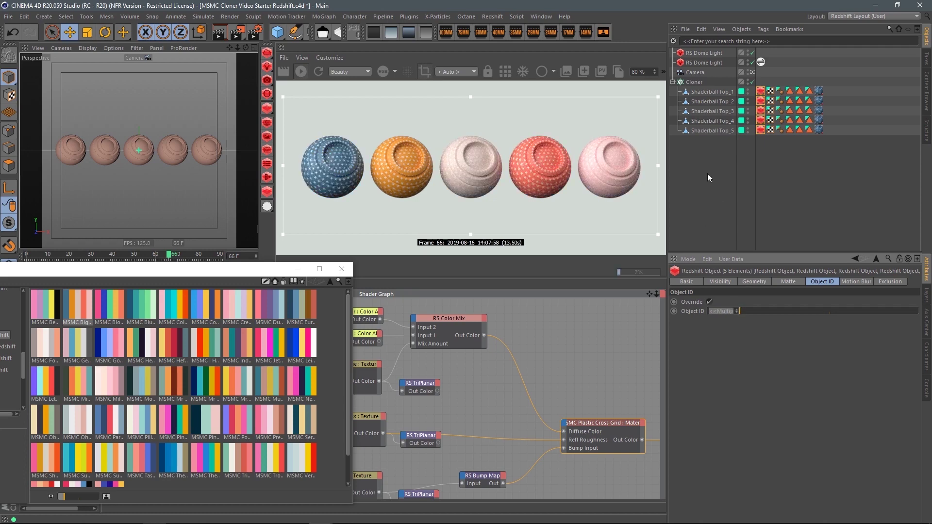
click(710, 178)
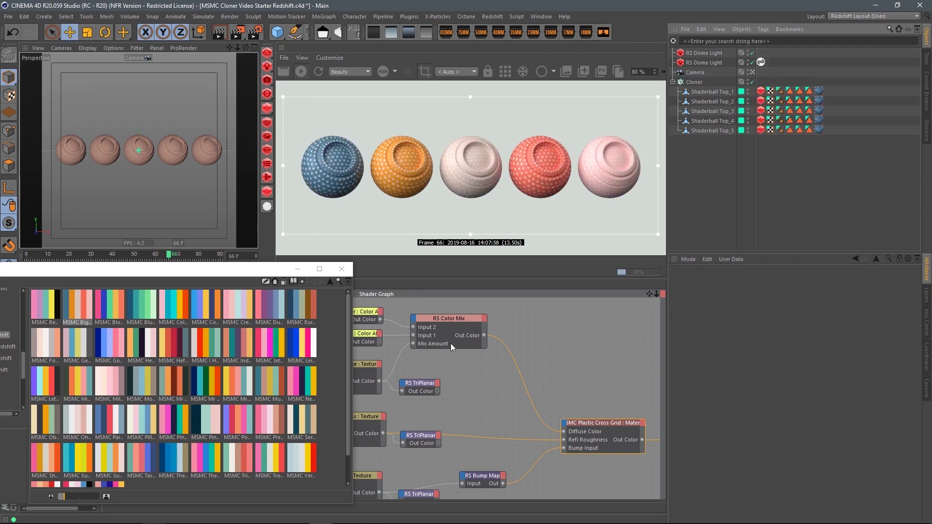
Step: Load the turquoise, blue, yellow, lime and orange MSMC palette preset into the Ramp node
middle_drag(437, 352, 552, 376)
middle_drag(433, 328, 514, 326)
click(411, 344)
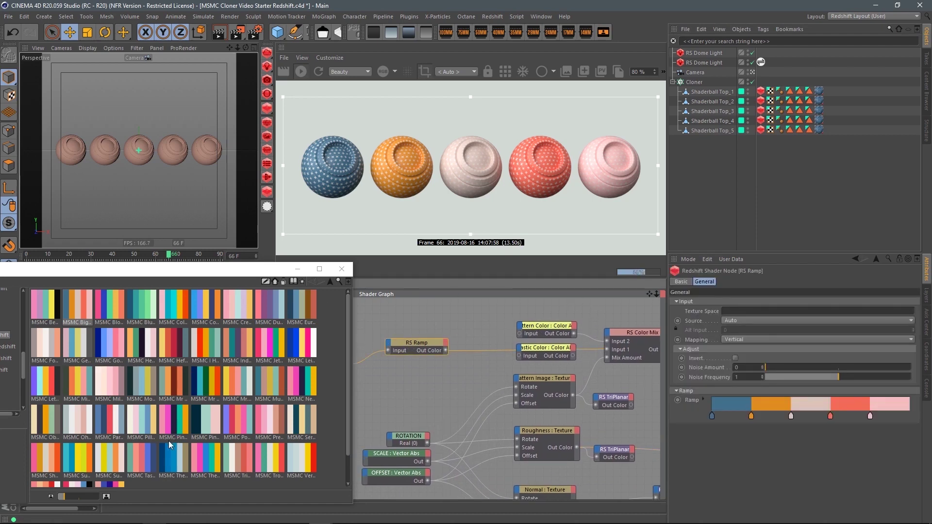
drag(73, 459, 752, 405)
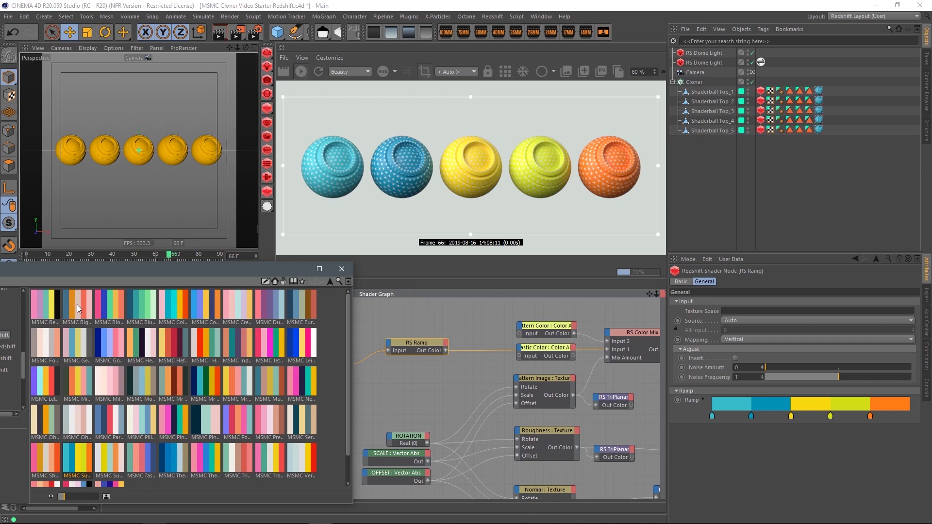
Step: Replace the Ramp's palette with the MSMC Bluegrass preset and close the separate Content Browser window
drag(145, 314, 738, 407)
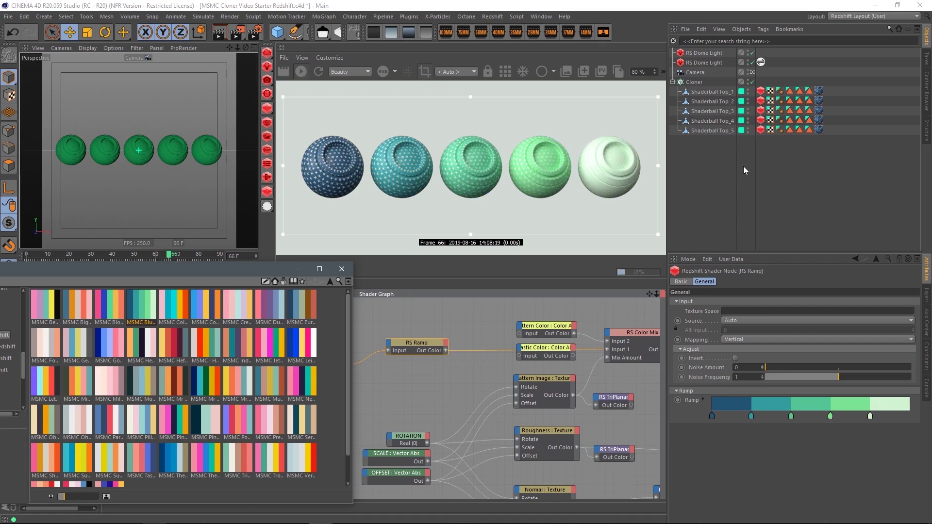
click(341, 268)
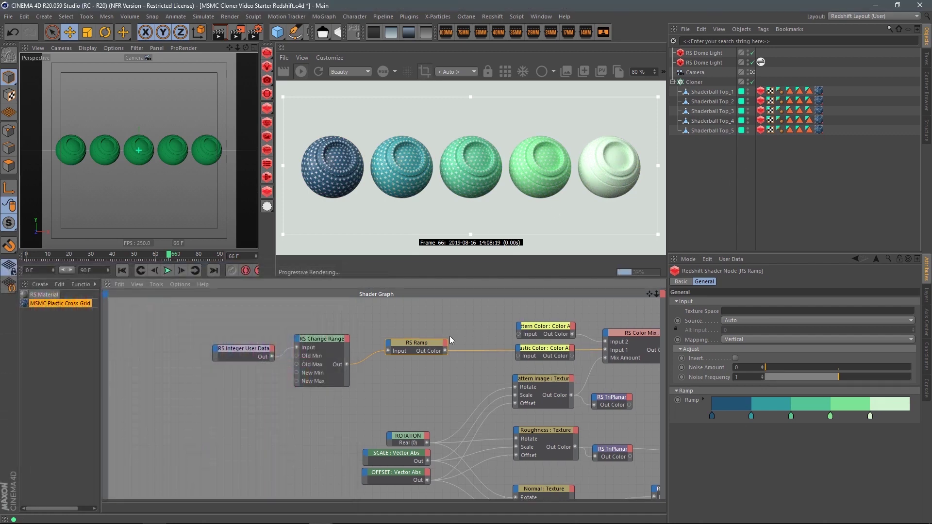
scroll(462, 333, down, 2)
middle_drag(457, 359, 372, 343)
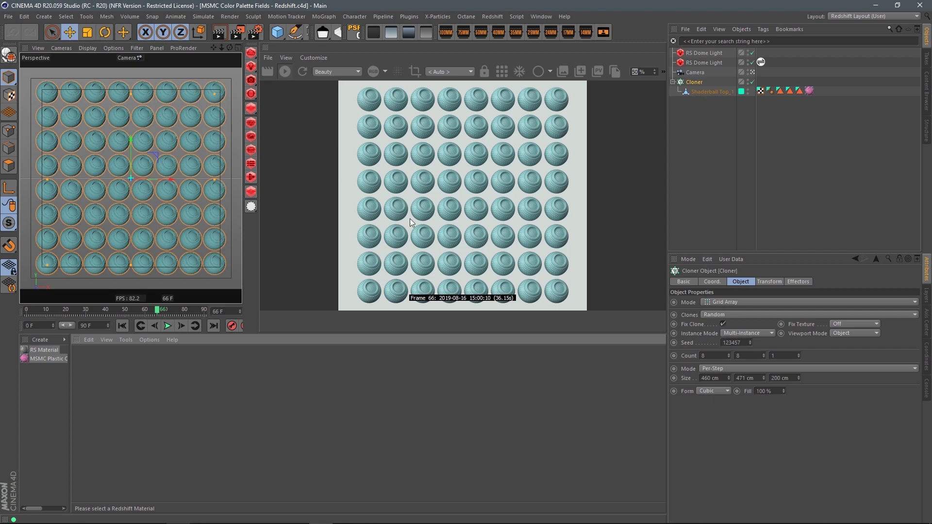
Step: Add a Plain effector to the Cloner of the shaderball grid and turn off the effector's Position transform
drag(71, 373, 102, 373)
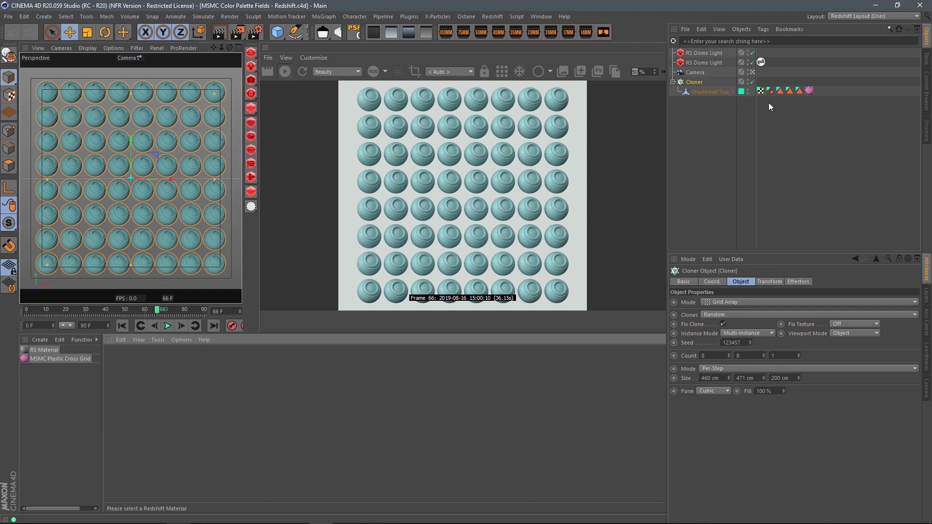
click(695, 85)
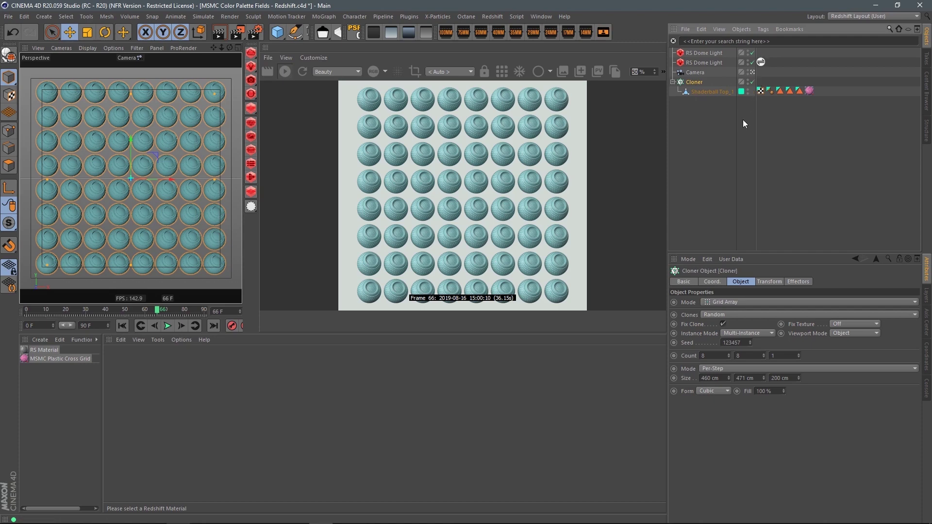
click(328, 16)
mouse_move(335, 31)
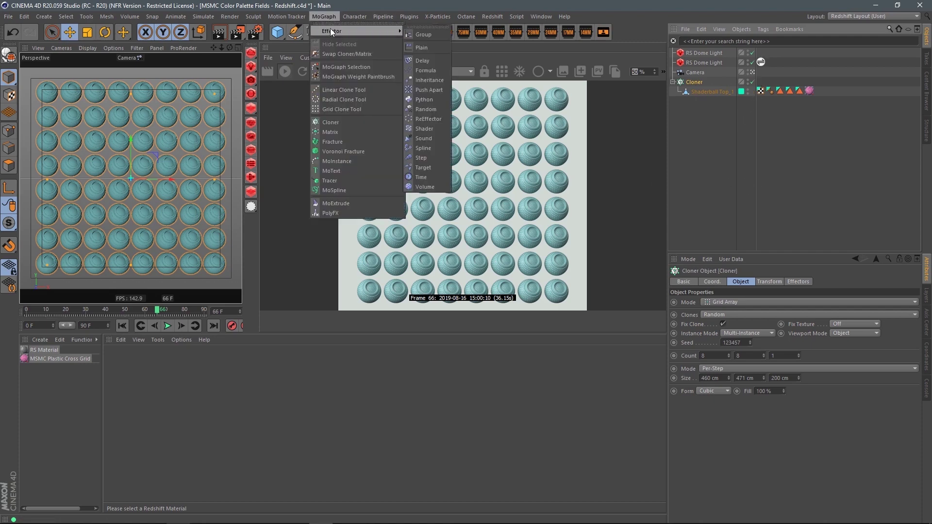
click(433, 48)
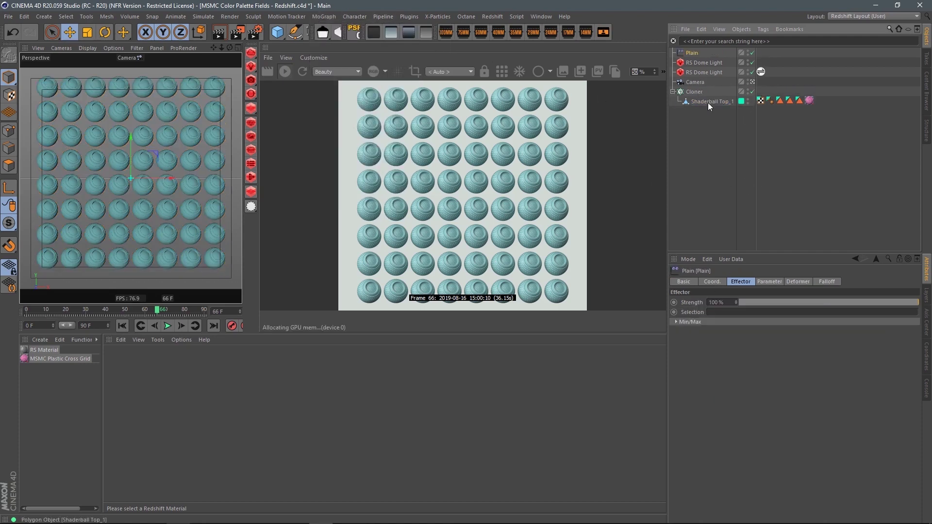
click(767, 282)
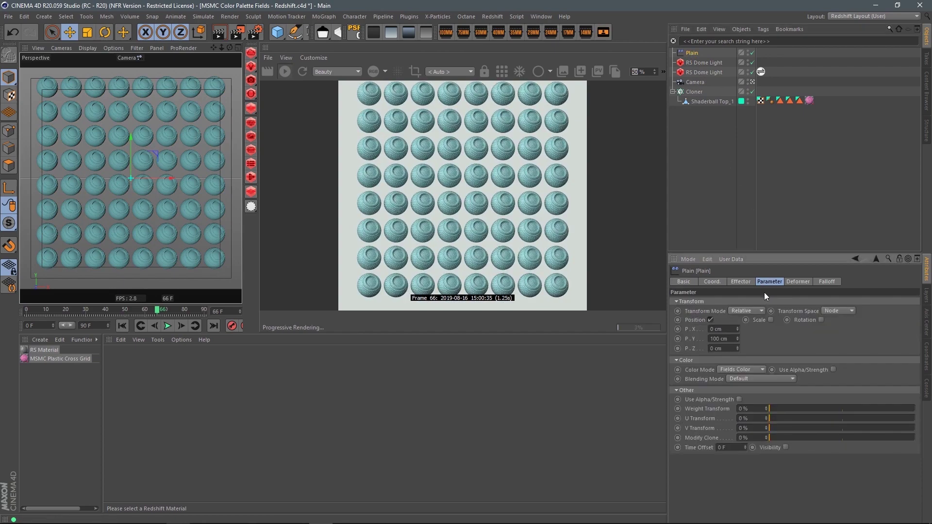
click(711, 320)
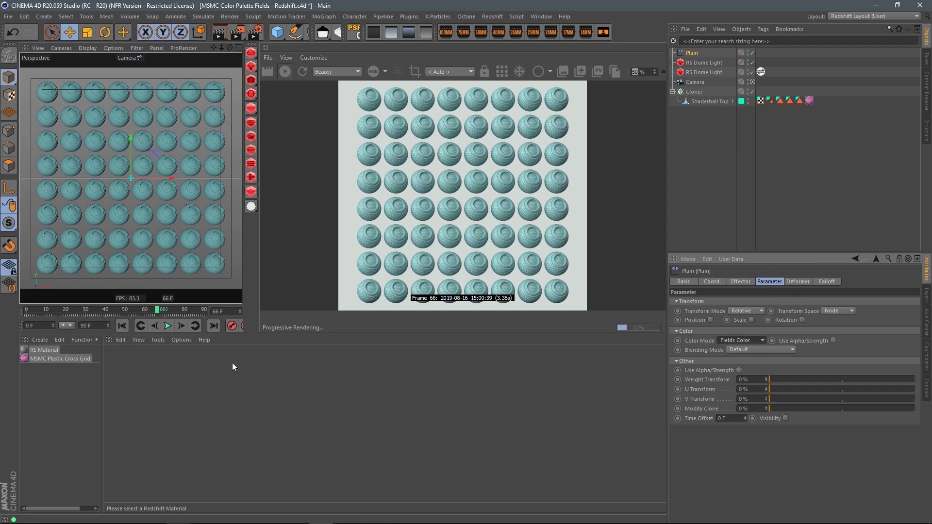
Step: Add a Spherical Field to the Plain effector's falloff
click(828, 283)
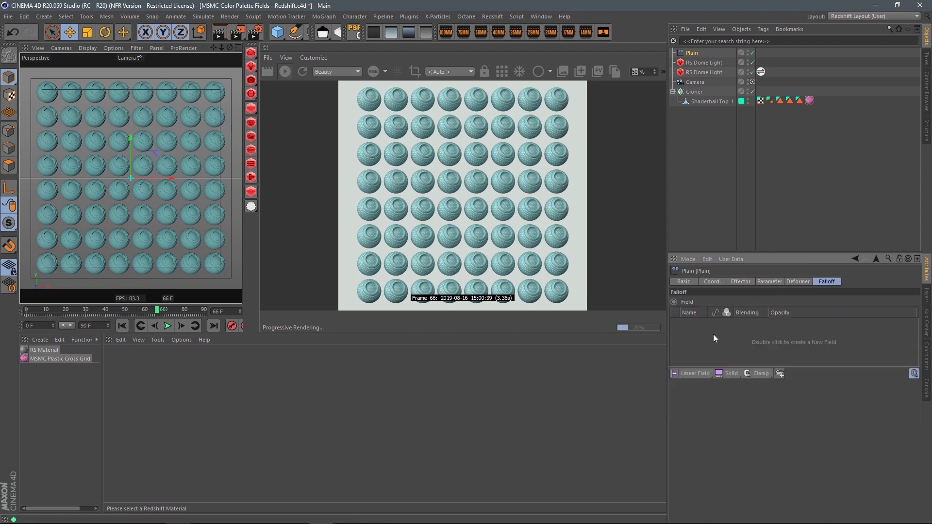
click(705, 375)
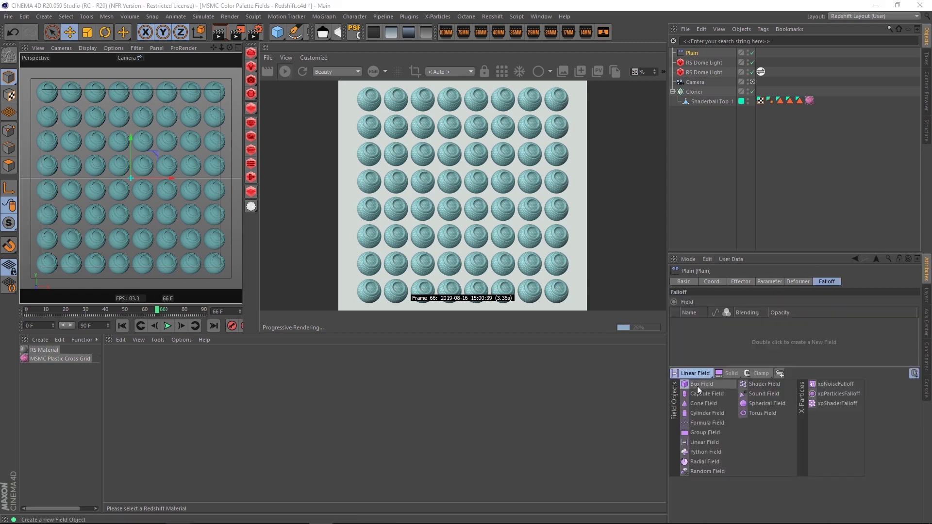
click(764, 403)
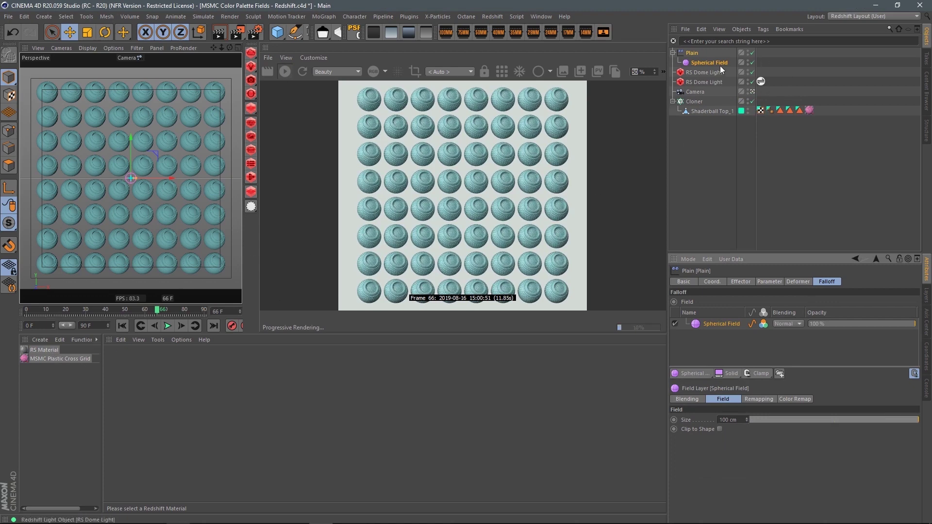
Step: Show the MSMC Plastic Cross Grid material's shader graph and add a Color User Data node to it
click(72, 360)
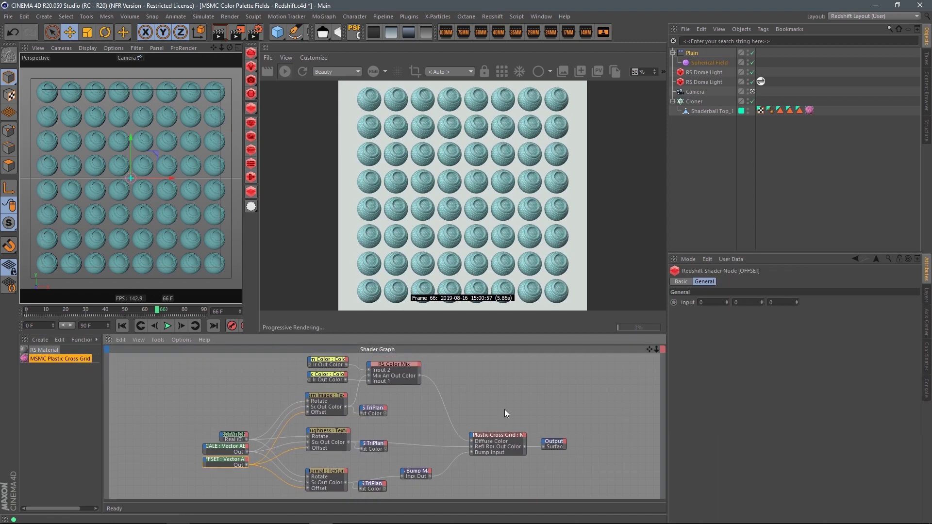
click(276, 393)
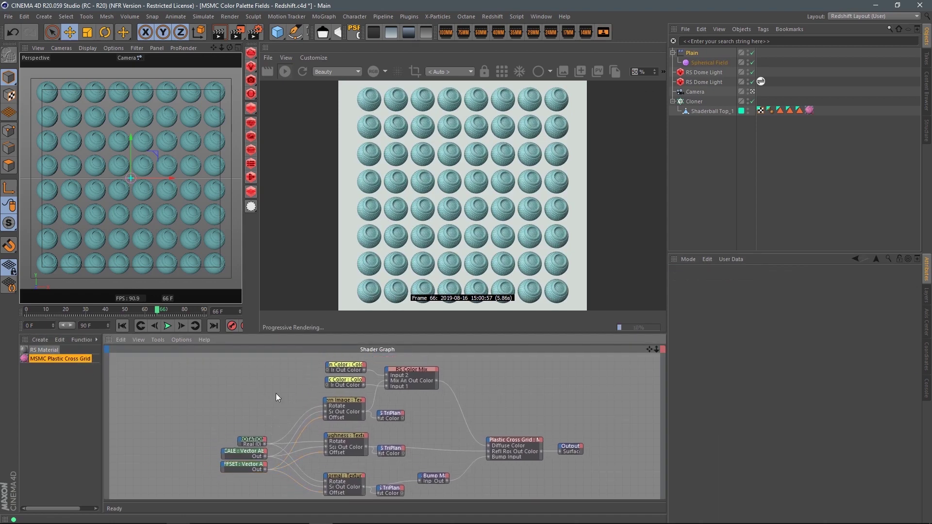
key(Tab)
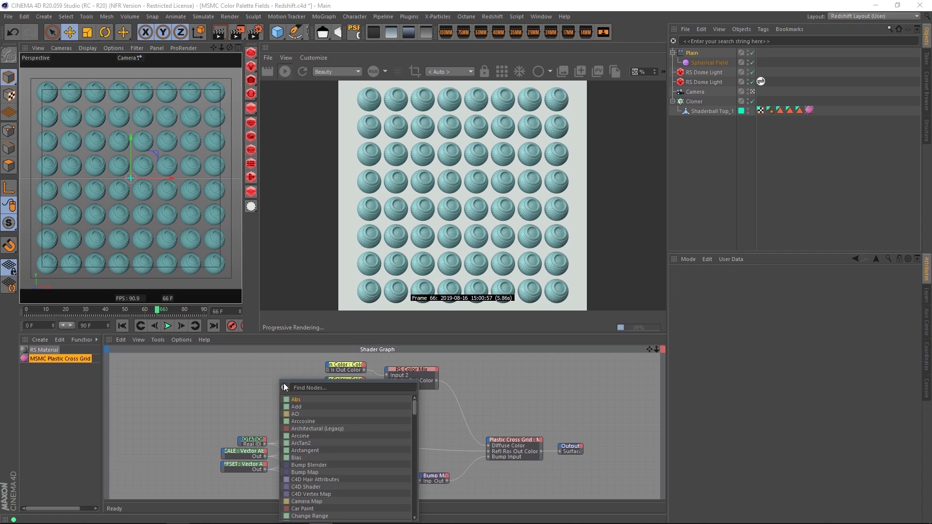
text(user)
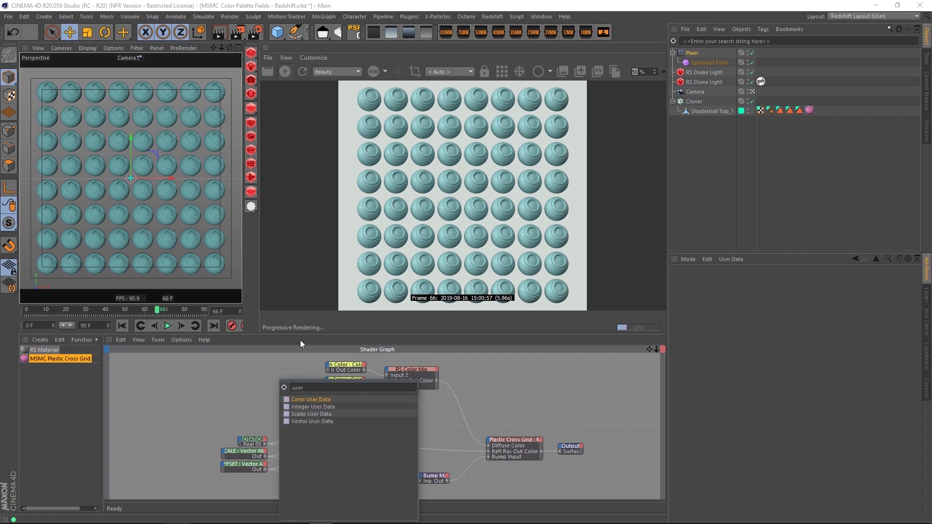
click(314, 400)
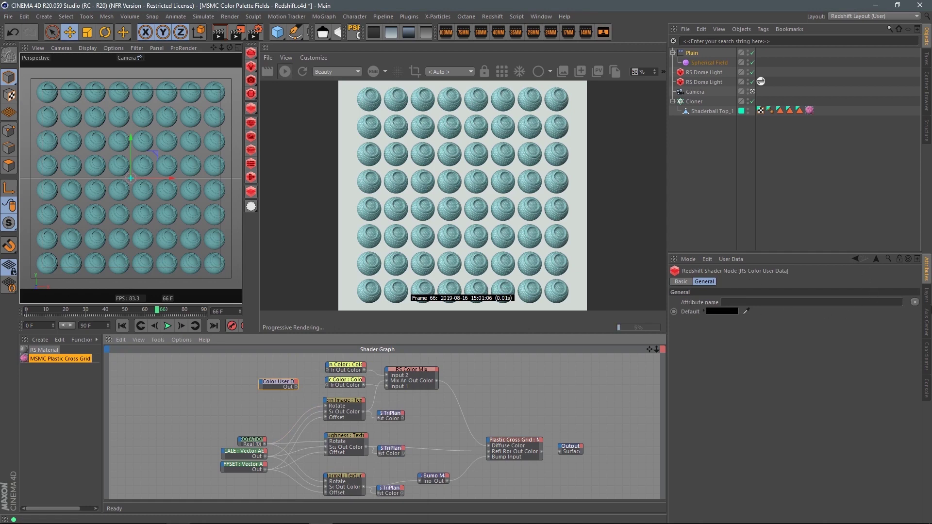
Step: Set the Color User Data attribute to the MoGraph Color and connect the node directly to the Output's Surface
click(915, 302)
mouse_move(916, 314)
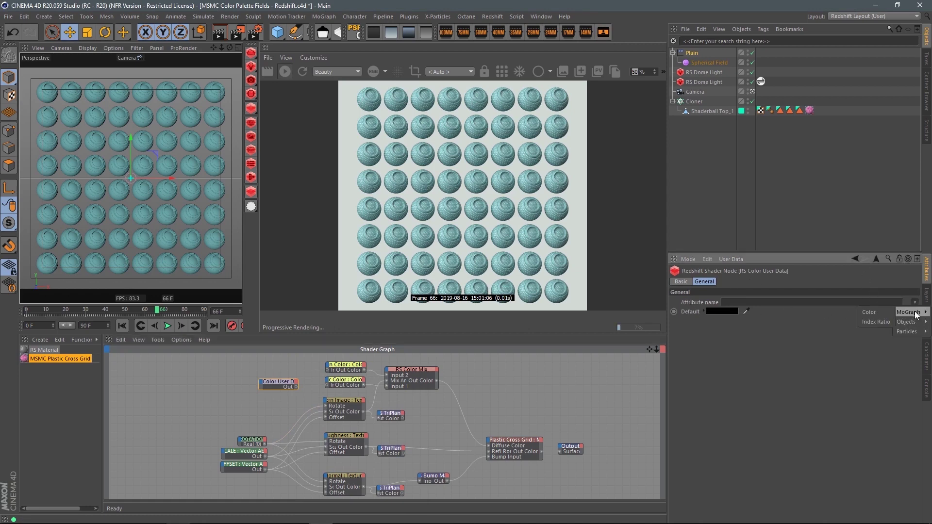
click(881, 313)
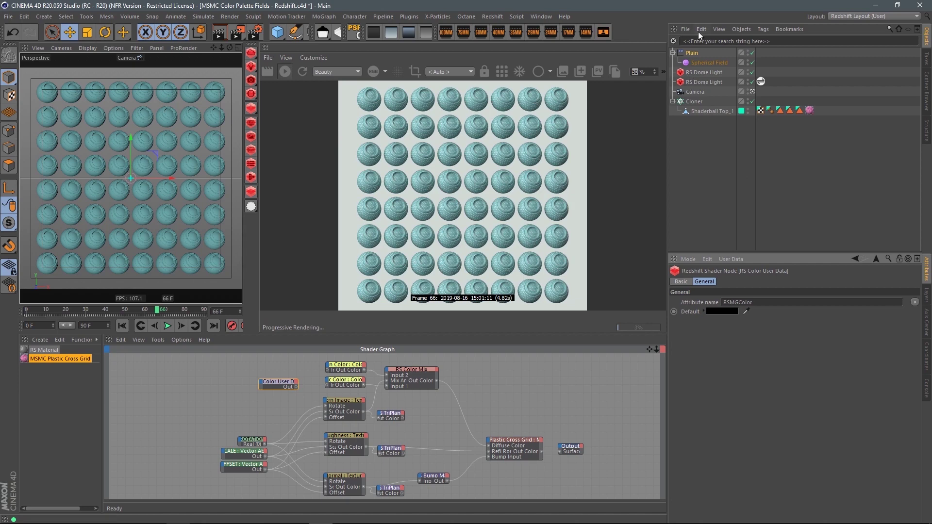
drag(272, 385, 210, 390)
drag(324, 401, 224, 387)
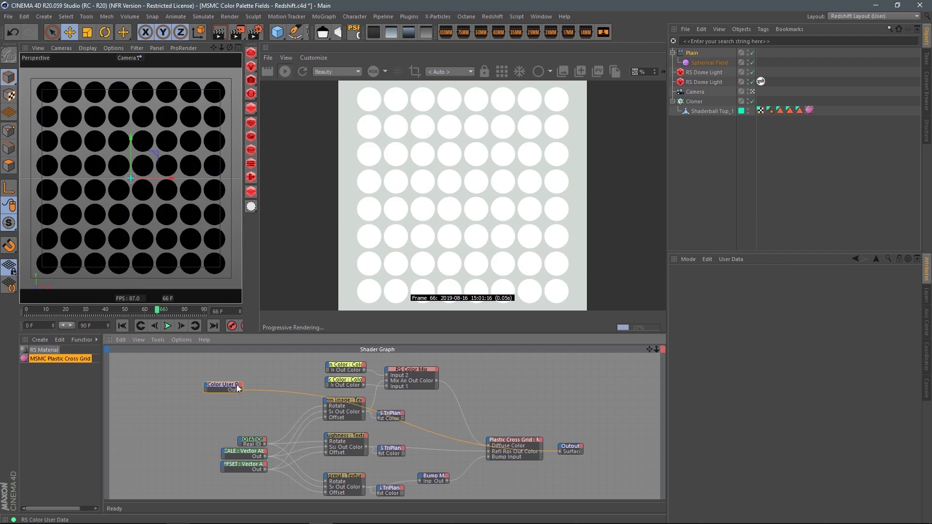
Step: Review the Spherical Field's color remap, field size, remapping and coordinate settings
click(710, 63)
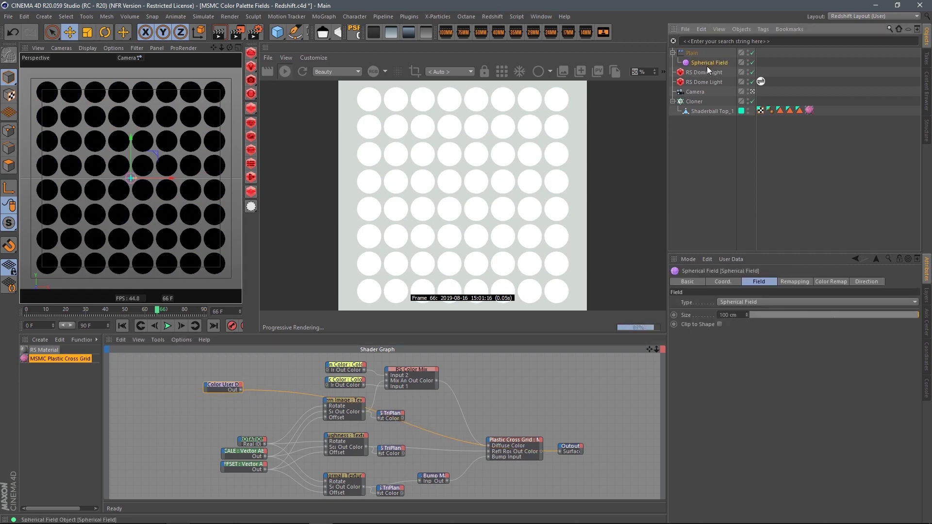
click(828, 282)
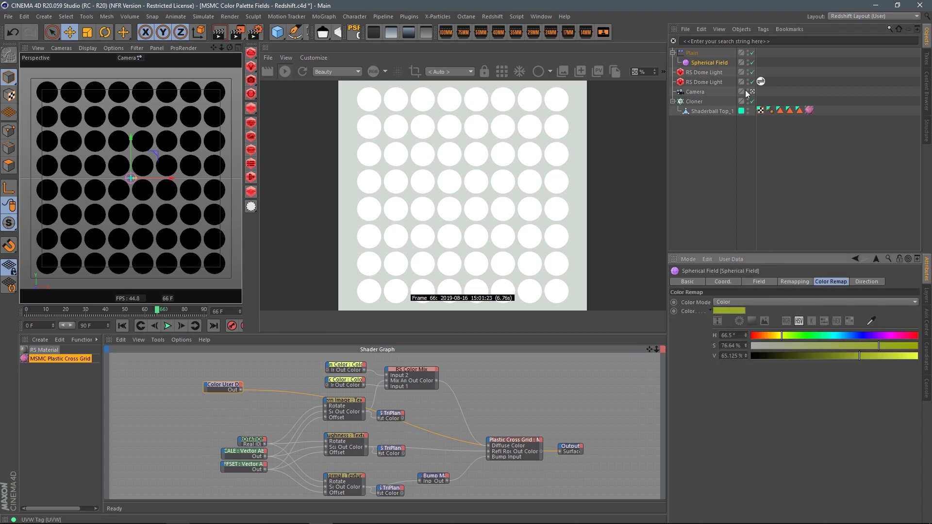
click(767, 282)
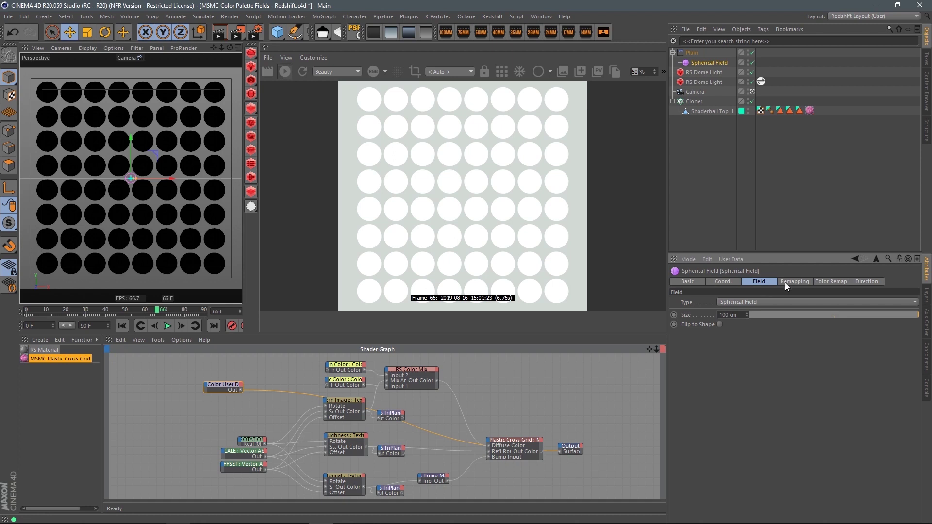
click(781, 282)
click(736, 282)
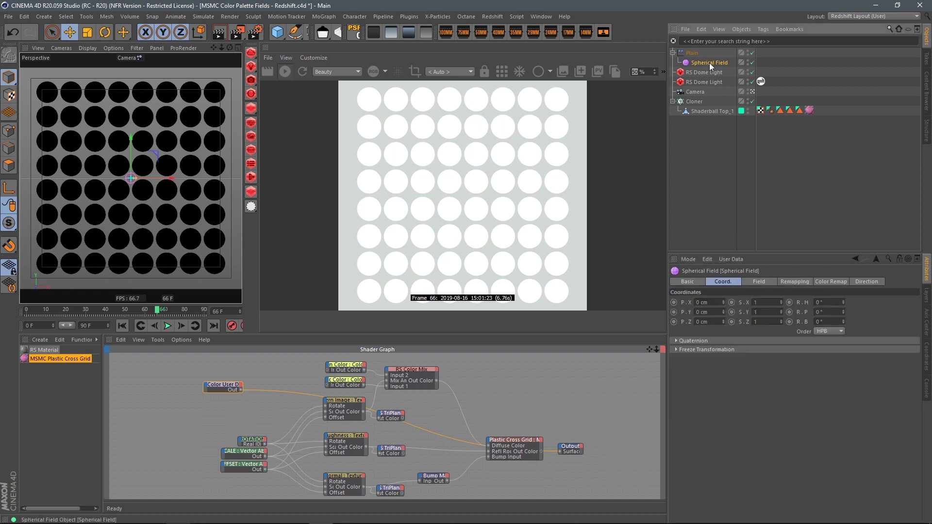
Step: Set the Plain effector's Color Mode to Fields Color in its parameters
click(692, 53)
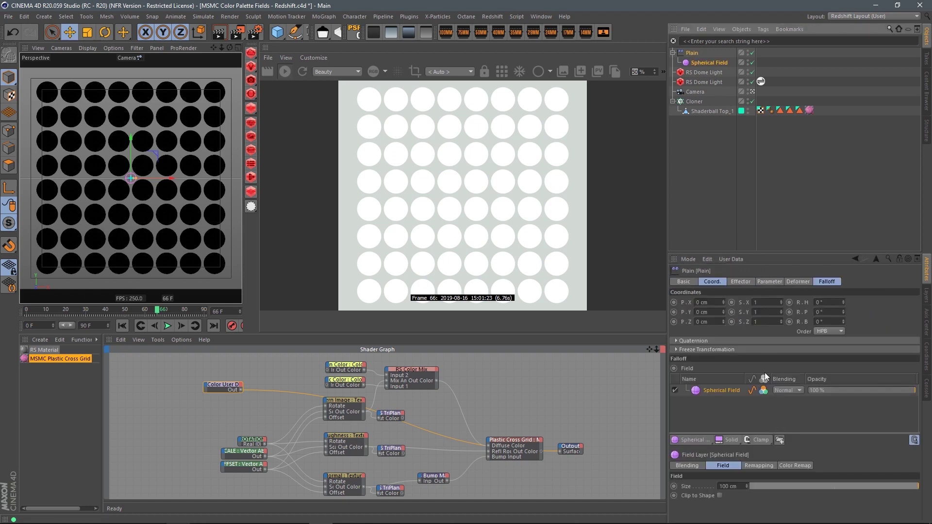
drag(762, 252, 762, 149)
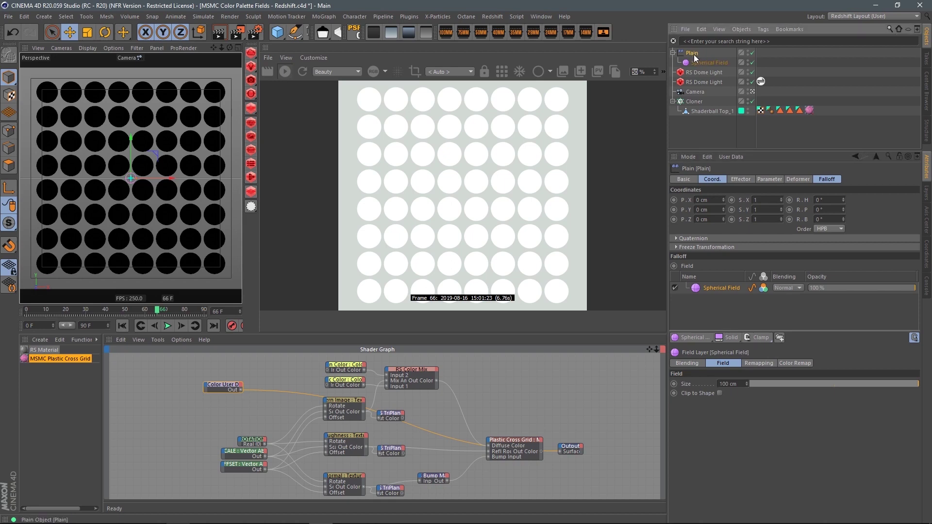
click(750, 178)
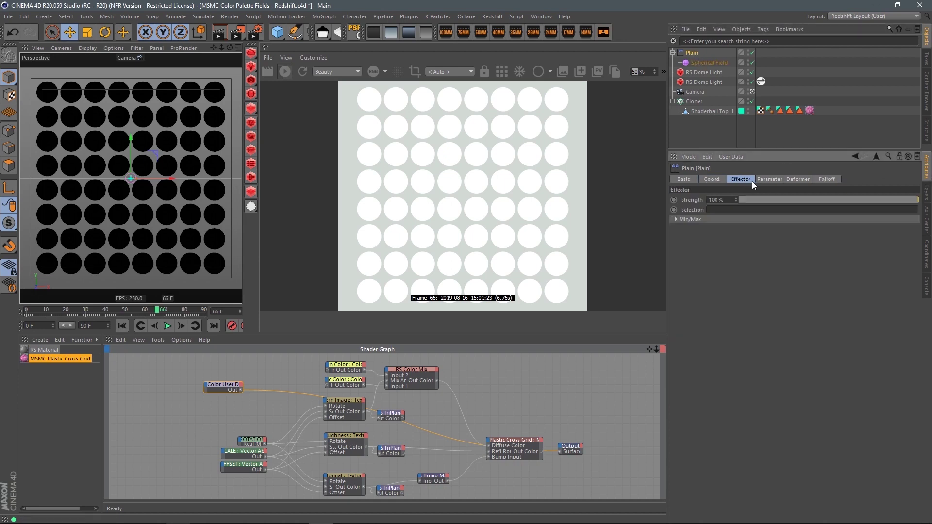
click(765, 180)
click(746, 246)
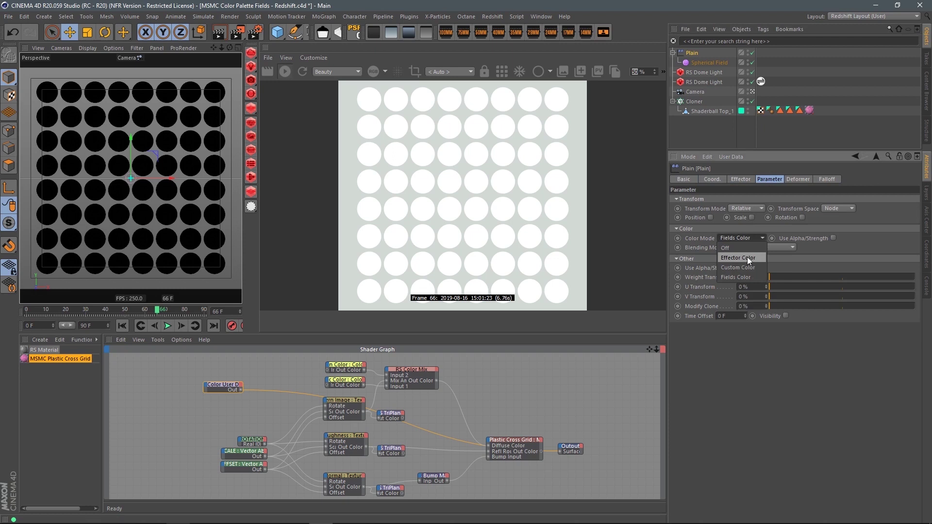
click(744, 275)
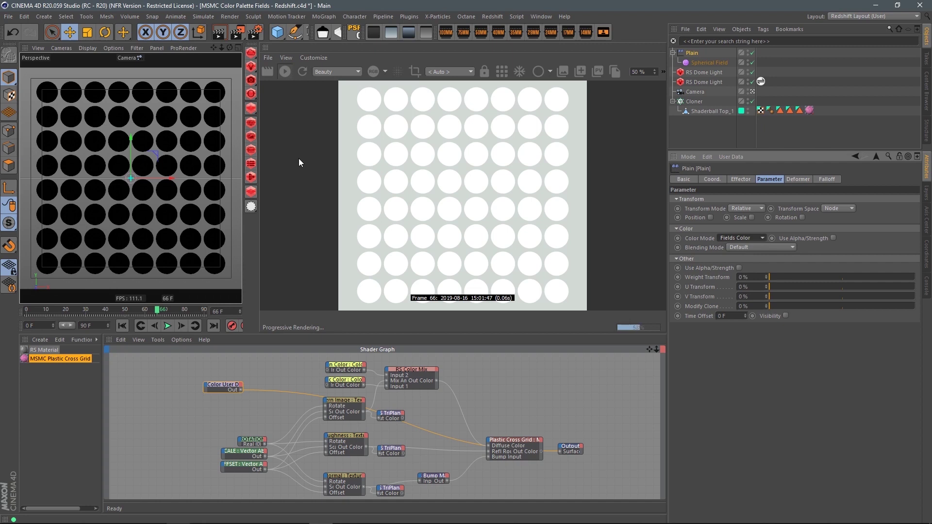
Step: Reassign the MoGraph Color attribute to the Color User Data node in the shader graph
click(226, 387)
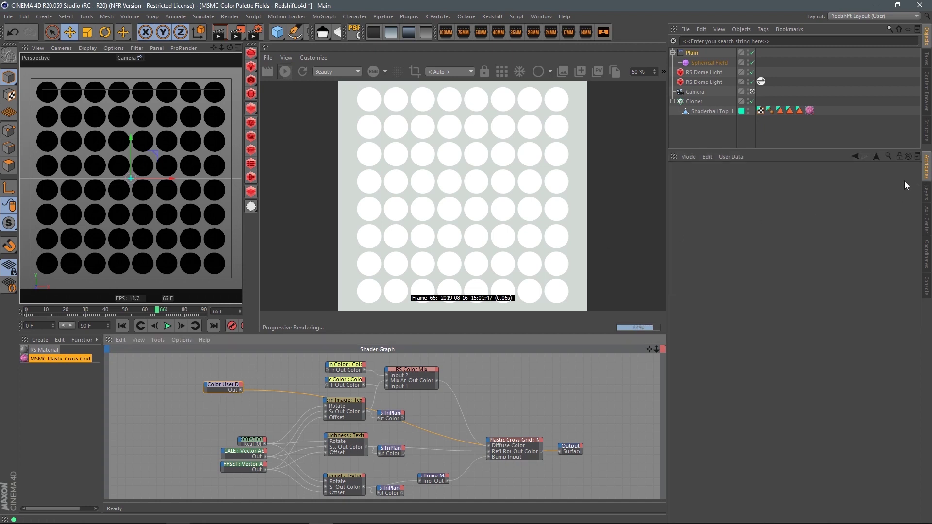
click(228, 386)
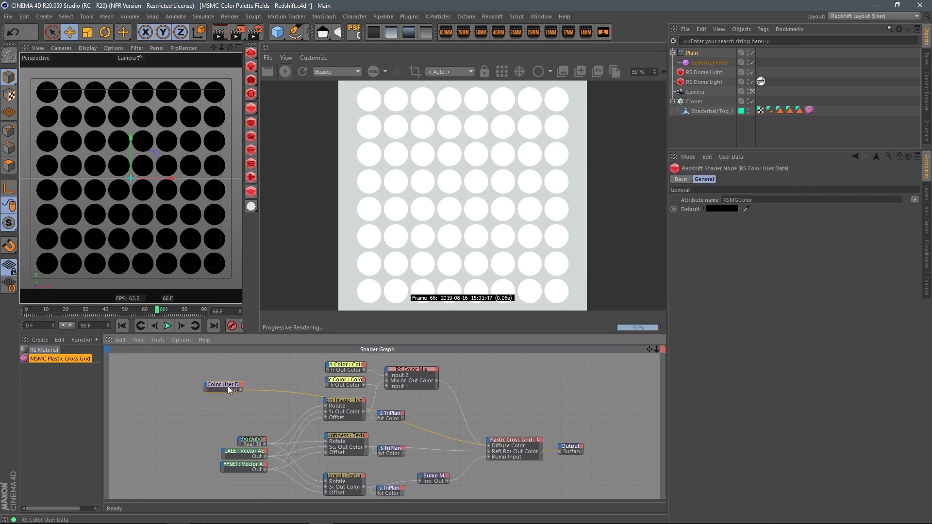
click(915, 199)
mouse_move(919, 213)
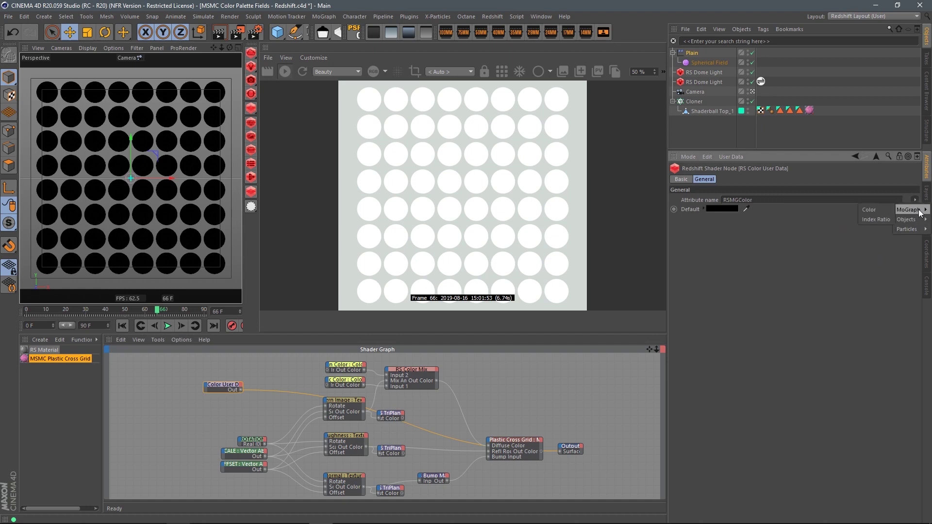
click(889, 212)
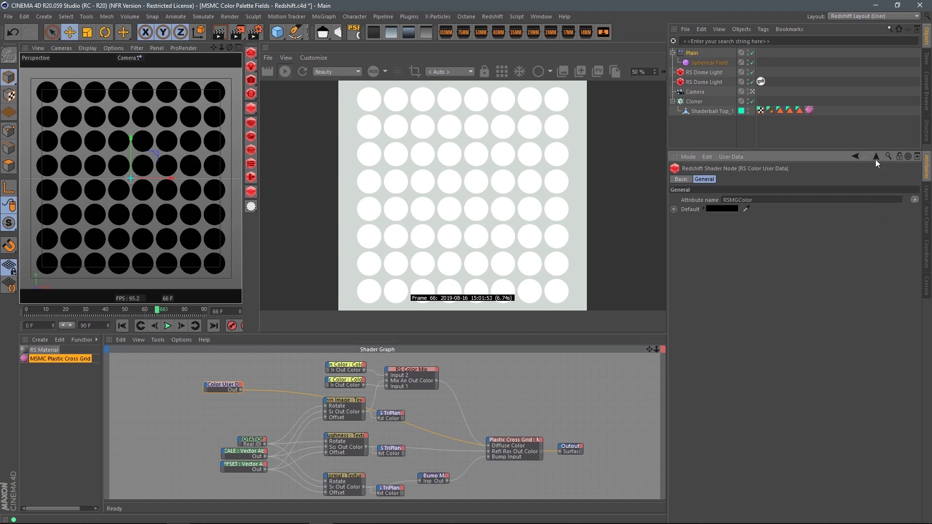
Step: Change the Spherical Field's color remap mode to Gradient
click(710, 63)
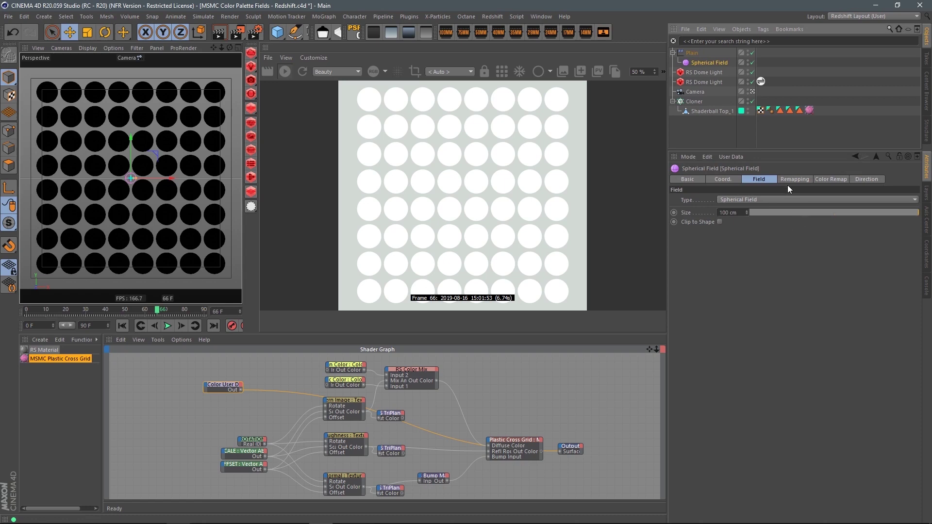
click(795, 180)
click(831, 179)
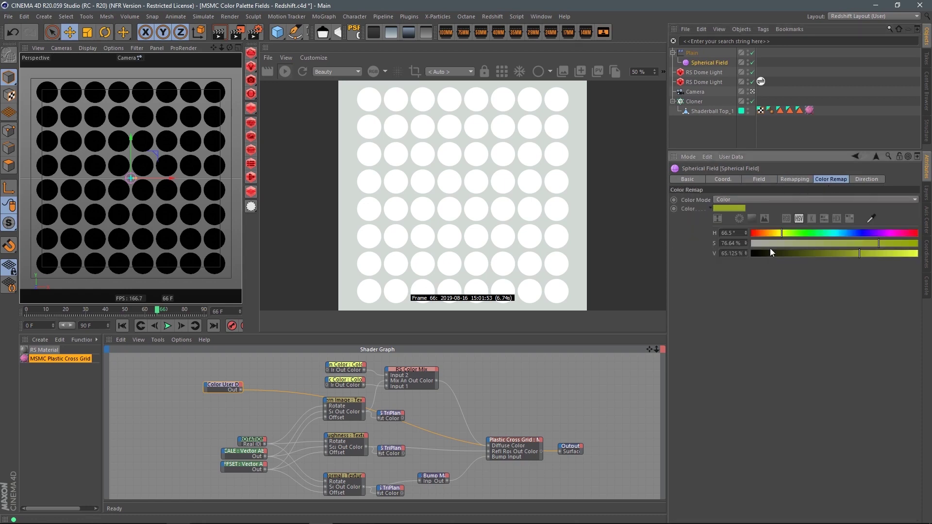
click(748, 200)
click(745, 233)
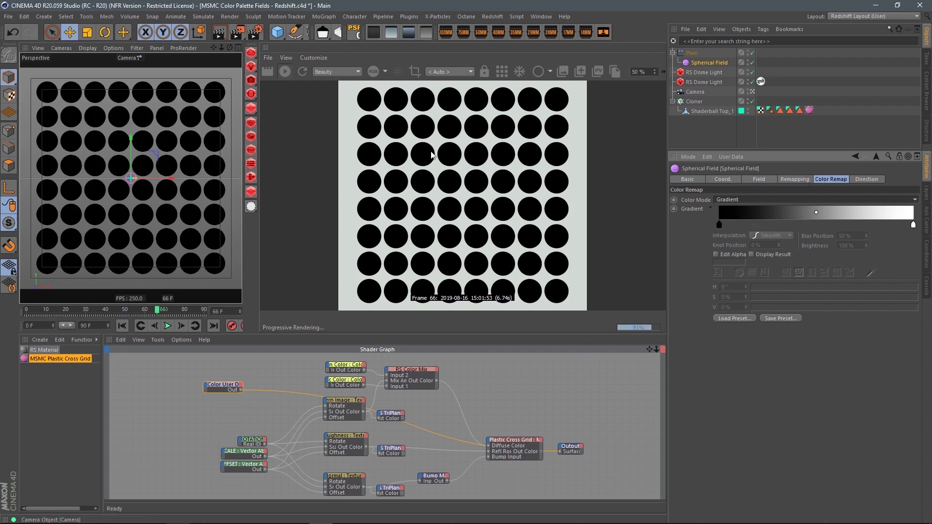
Step: Enlarge the Spherical Field to cover most of the shaderball grid and shift it up and right of the grid's centre
mouse_move(125, 179)
mouse_down()
mouse_move(218, 171)
mouse_move(125, 194)
mouse_up()
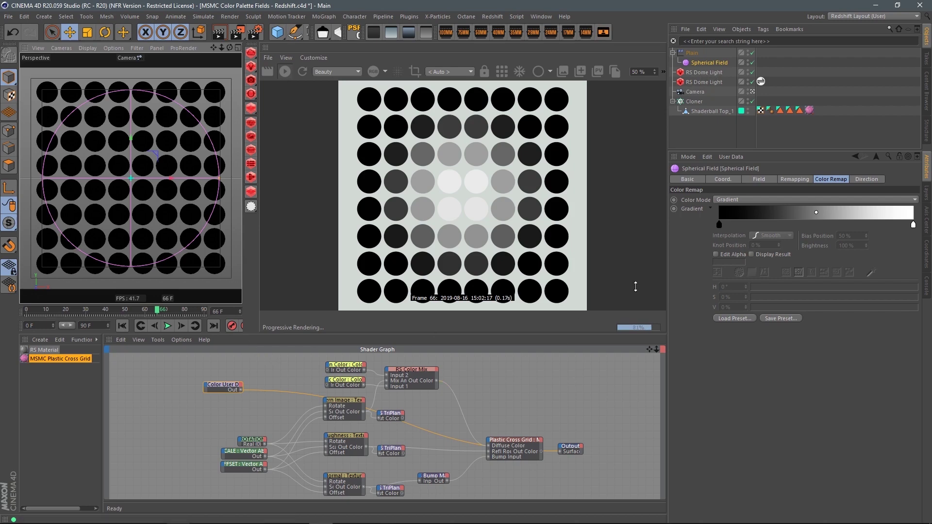
drag(155, 130, 218, 138)
drag(186, 97, 170, 150)
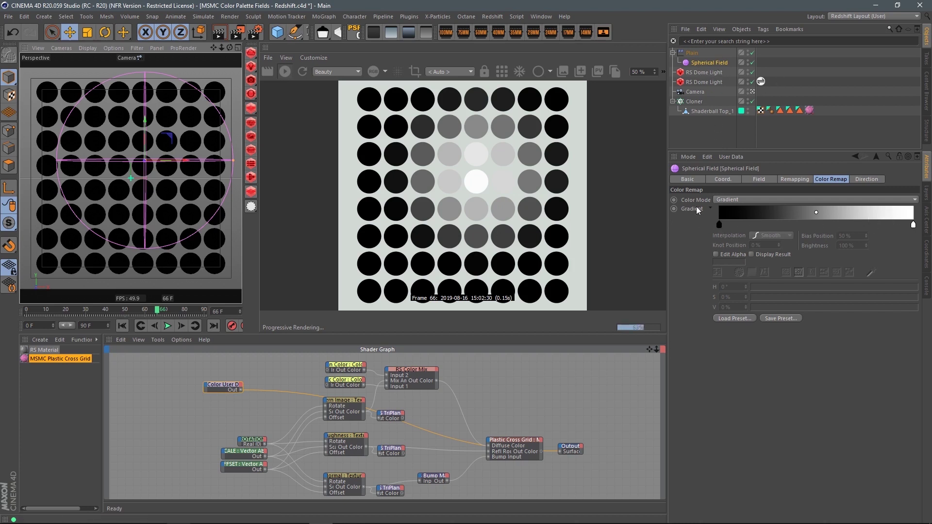
Step: Move the Color User Data node aside and add a Ramp node next to it in the shader graph
click(218, 378)
drag(219, 386, 205, 389)
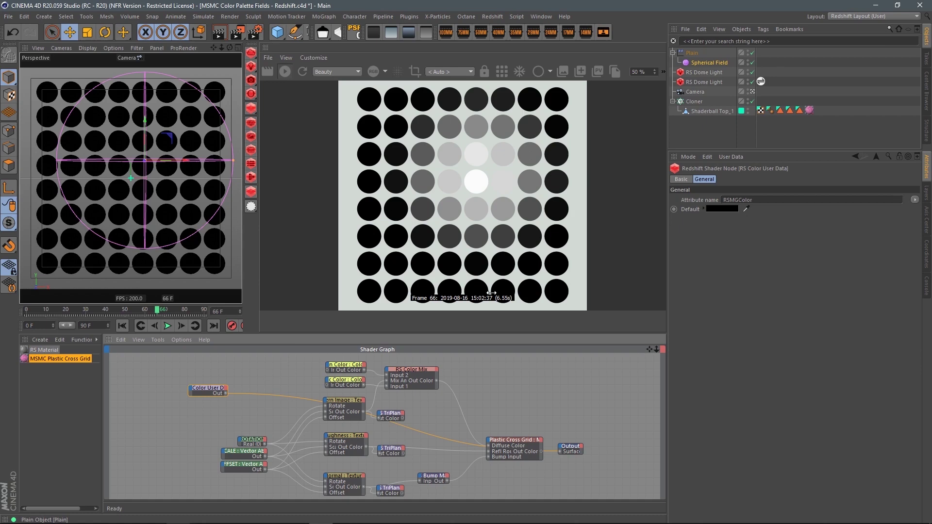
click(277, 379)
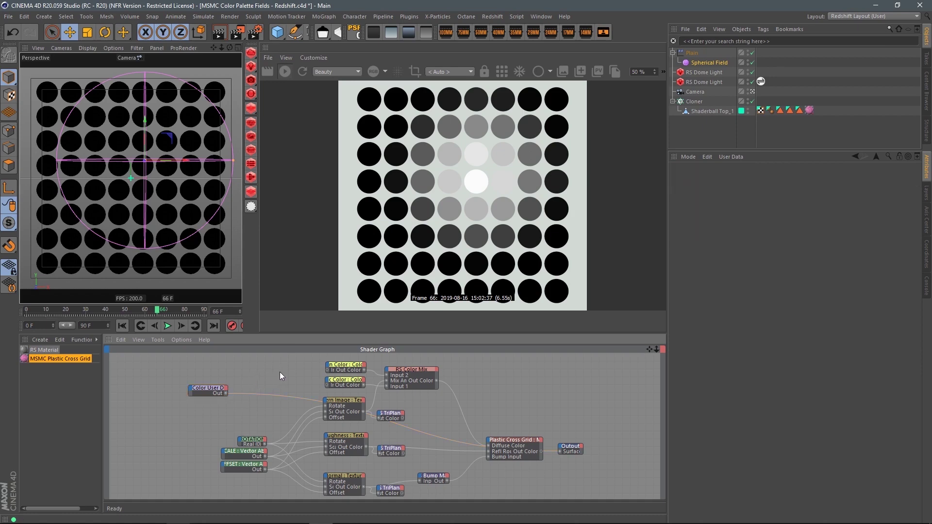
key(Tab)
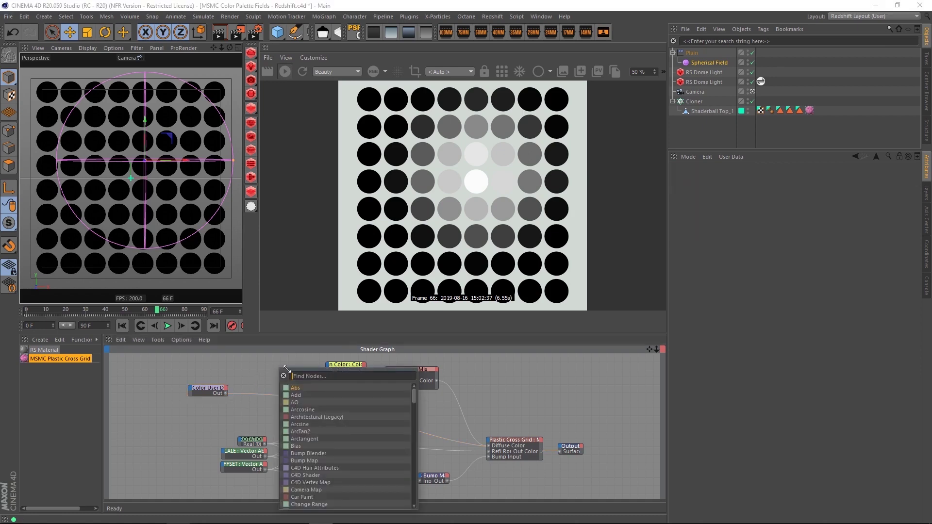
text(ramp)
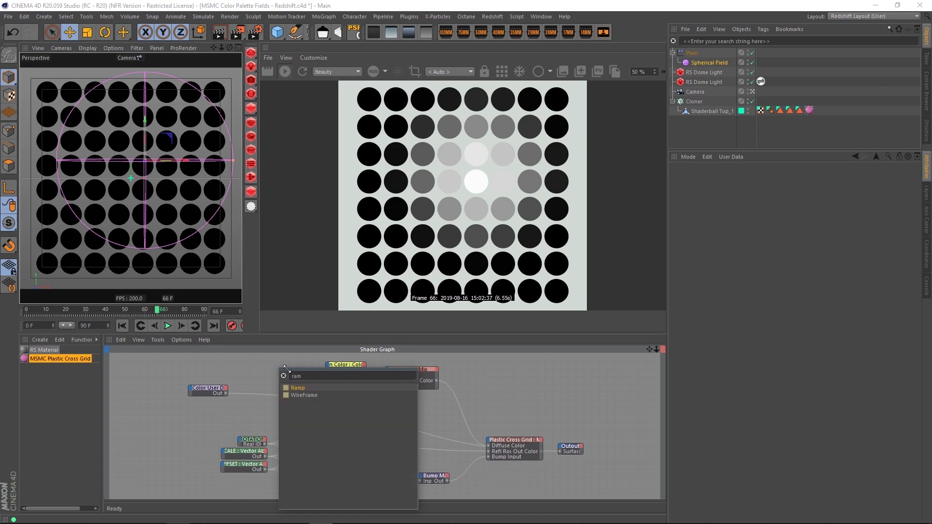
key(Return)
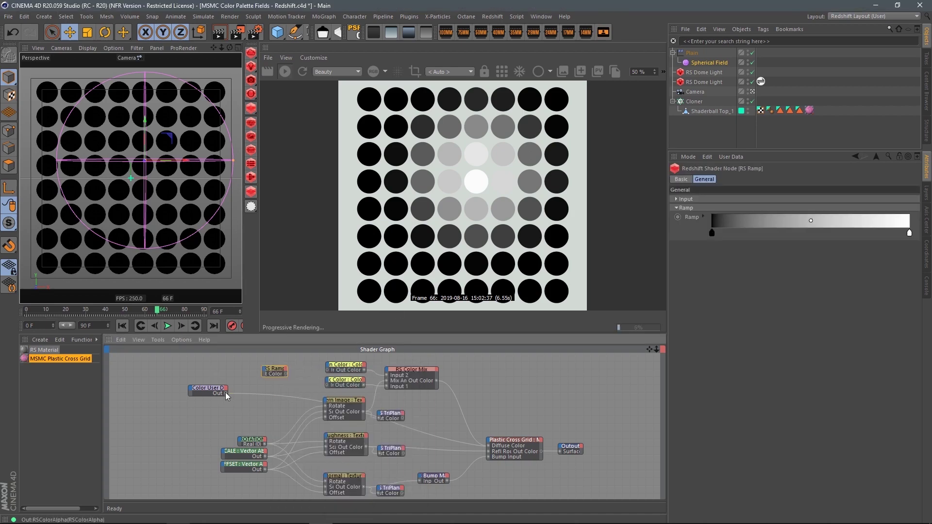
Step: Connect Color User Data to the Ramp's Input and the Ramp's Out Color to the Output's Surface, tidying the Ramp's placement
drag(261, 365, 263, 369)
mouse_move(289, 375)
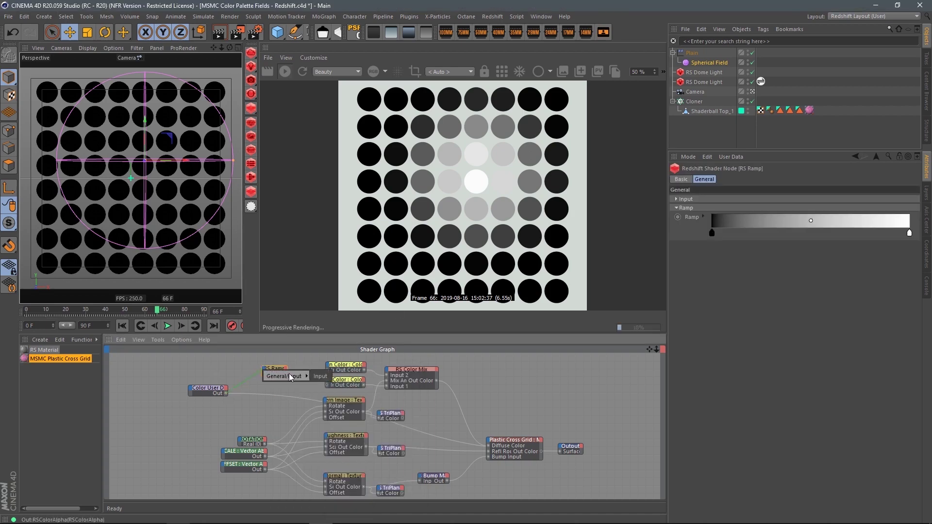
click(325, 377)
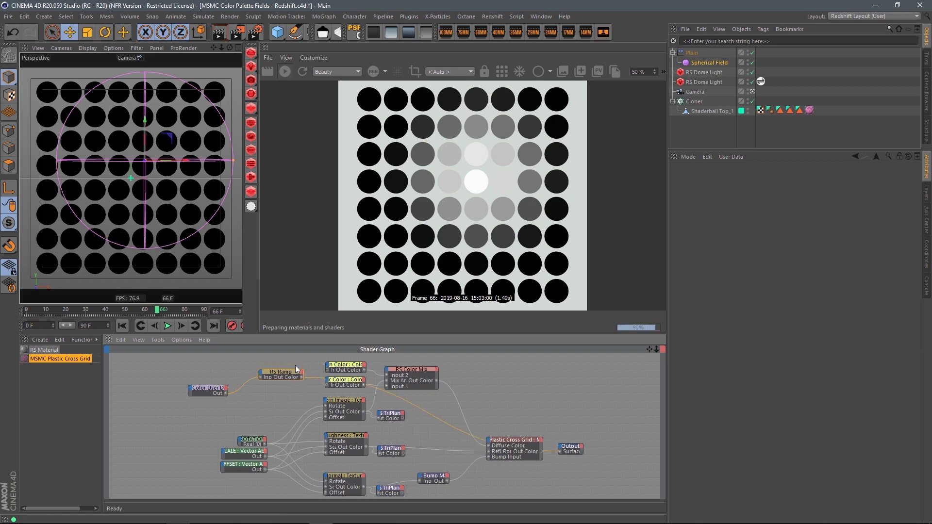
drag(292, 372, 288, 377)
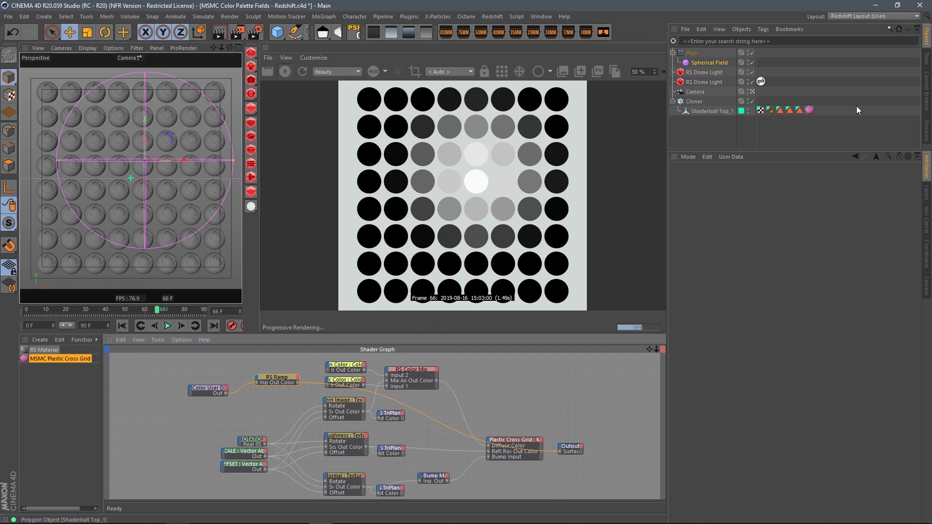
Step: Open the Content Browser
click(926, 104)
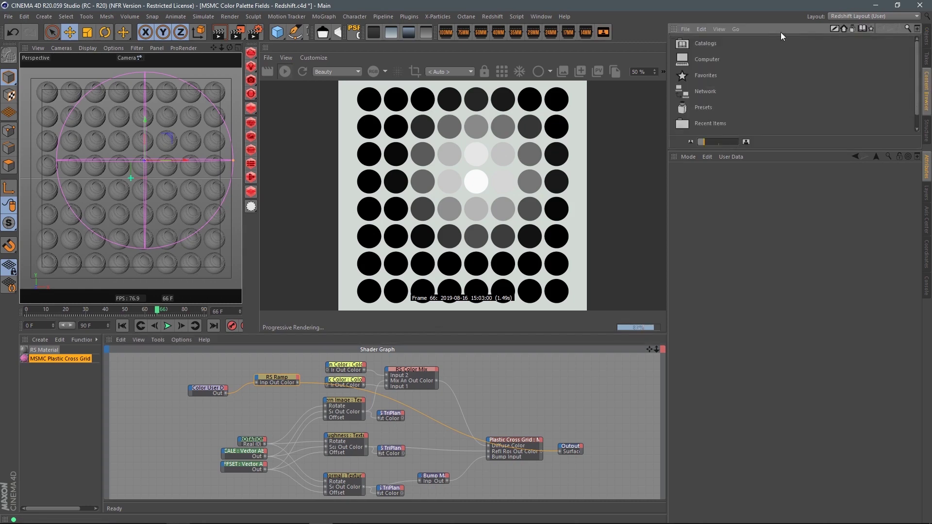
Step: Open the _MSMC Color Ramps - Redshift preset folder from the MSMC - Redshift favorites in a separate Content Browser window
double_click(698, 75)
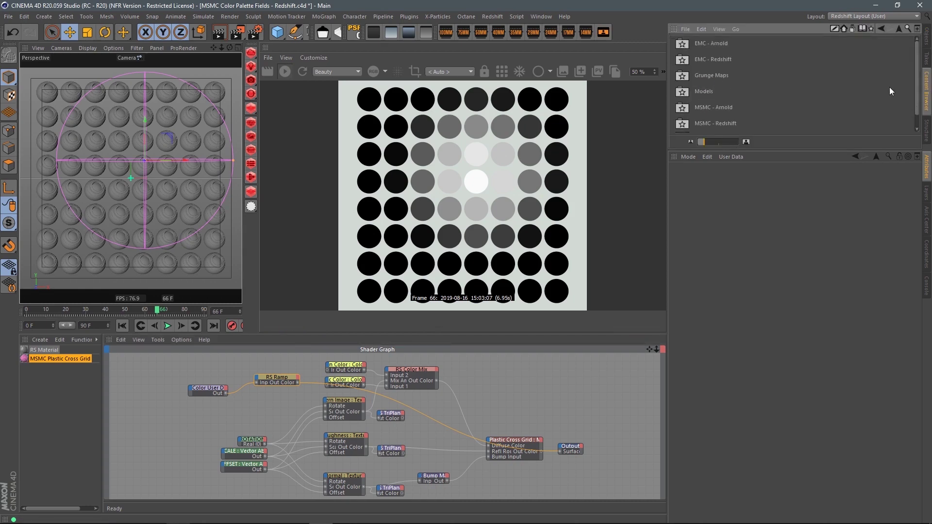
double_click(719, 123)
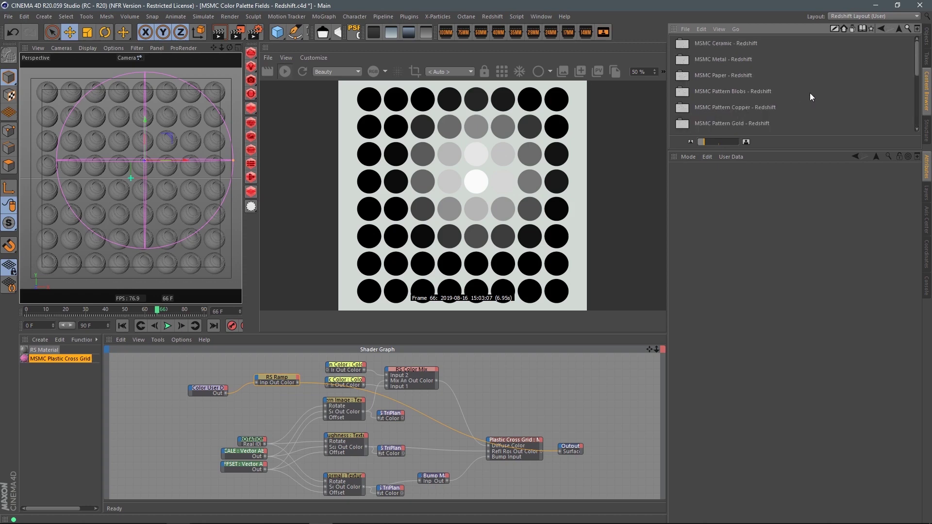
click(911, 29)
drag(476, 22, 274, 87)
double_click(246, 163)
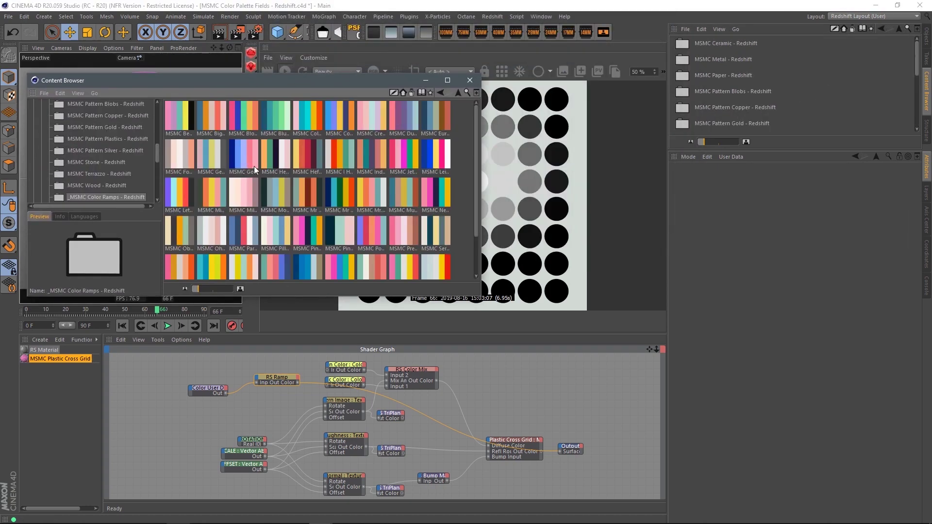
drag(292, 79, 169, 80)
Step: Load the MSMC Neon Ice Cream palette into the gradient of the RS Ramp node
click(284, 378)
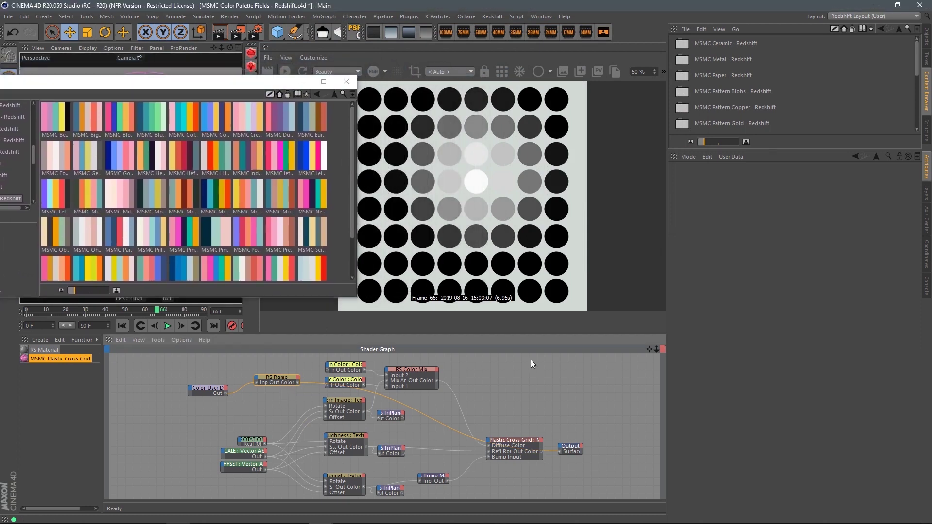
click(277, 380)
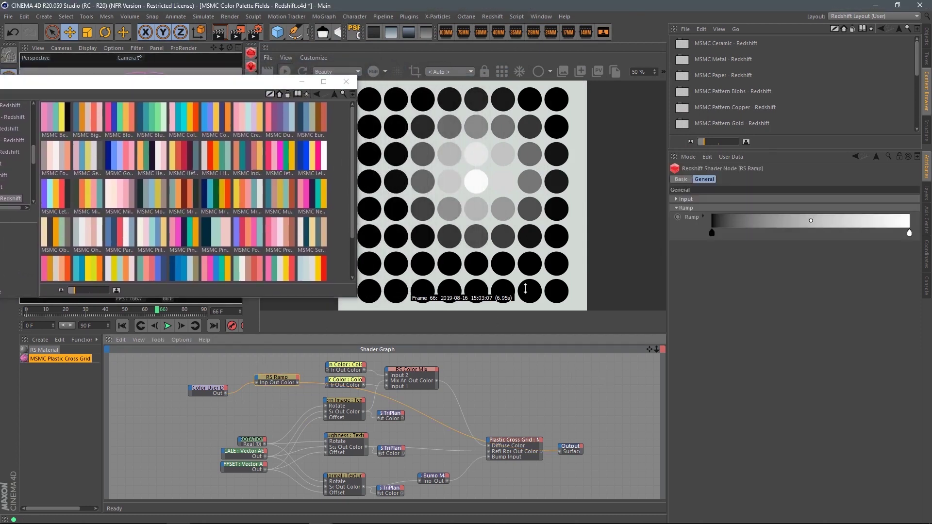
drag(312, 196, 761, 234)
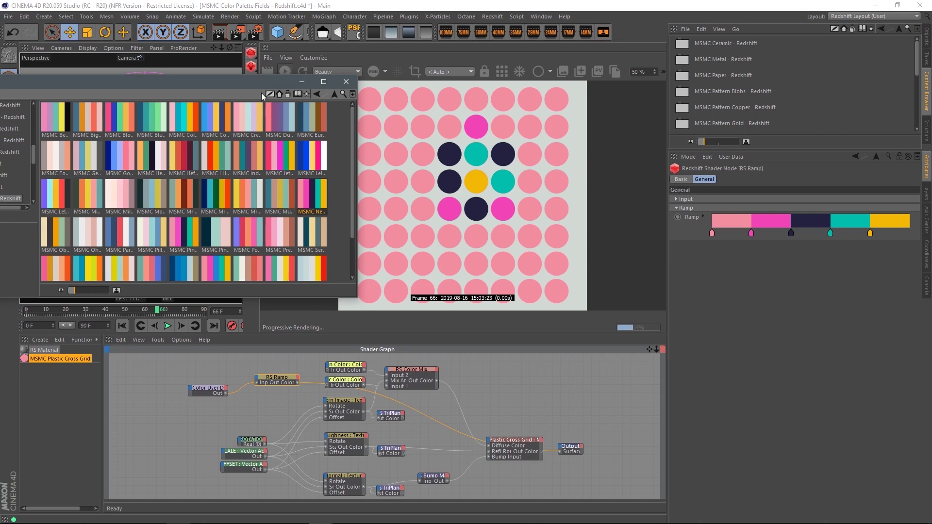
Step: Move the spherical field up and to the left over the sphere grid, keeping the palette library at hand
drag(268, 84, 391, 292)
drag(118, 165, 132, 139)
drag(351, 291, 385, 322)
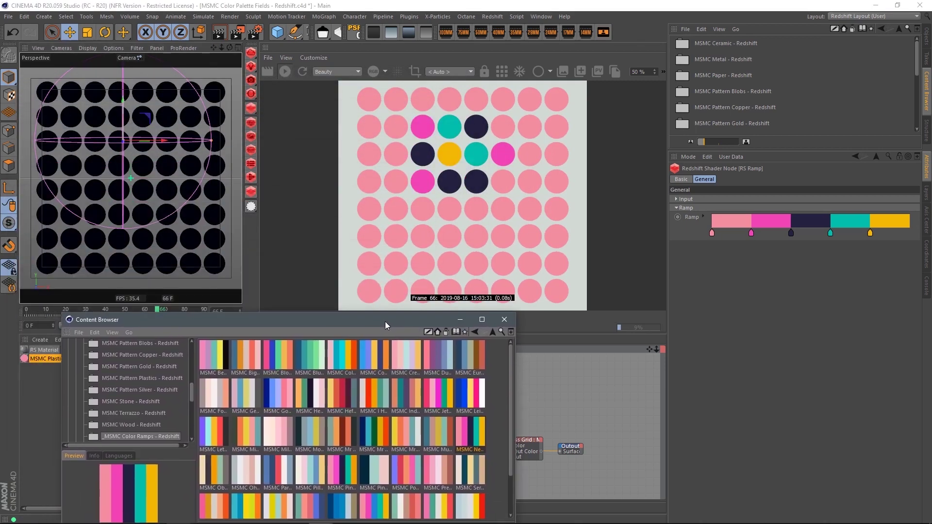
drag(386, 321, 193, 96)
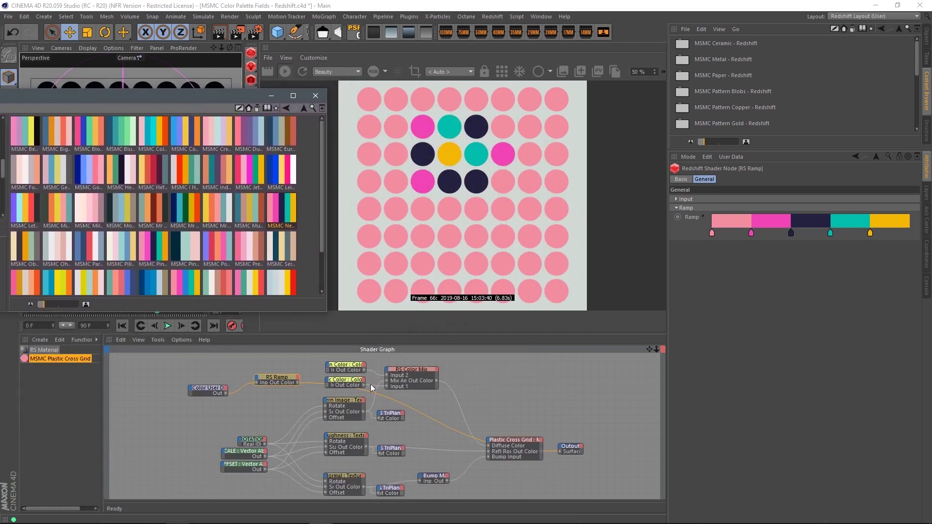
Step: Connect the Color User Data output directly to the plastic material's Diffuse Color and delete the RS Ramp node
click(226, 394)
mouse_move(225, 394)
mouse_down()
mouse_move(296, 423)
mouse_move(386, 427)
mouse_move(215, 388)
mouse_up()
click(214, 388)
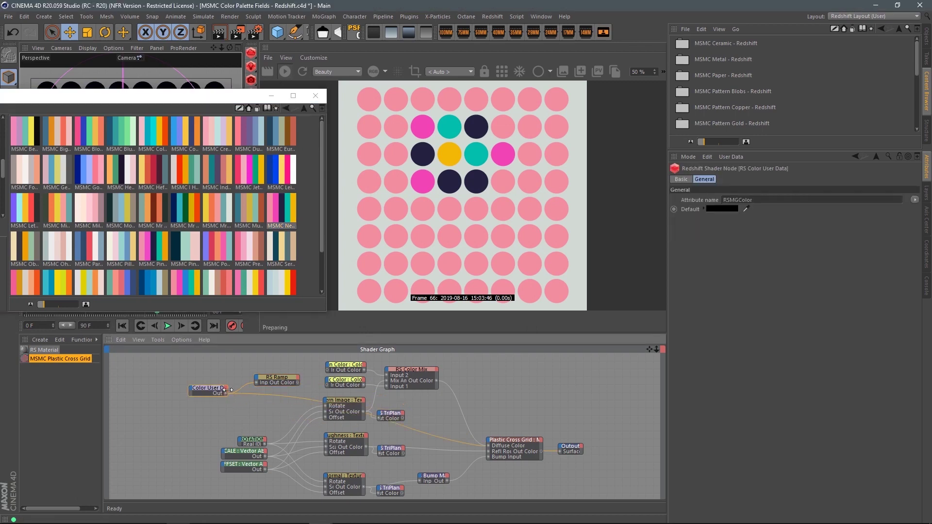
click(279, 380)
key(Delete)
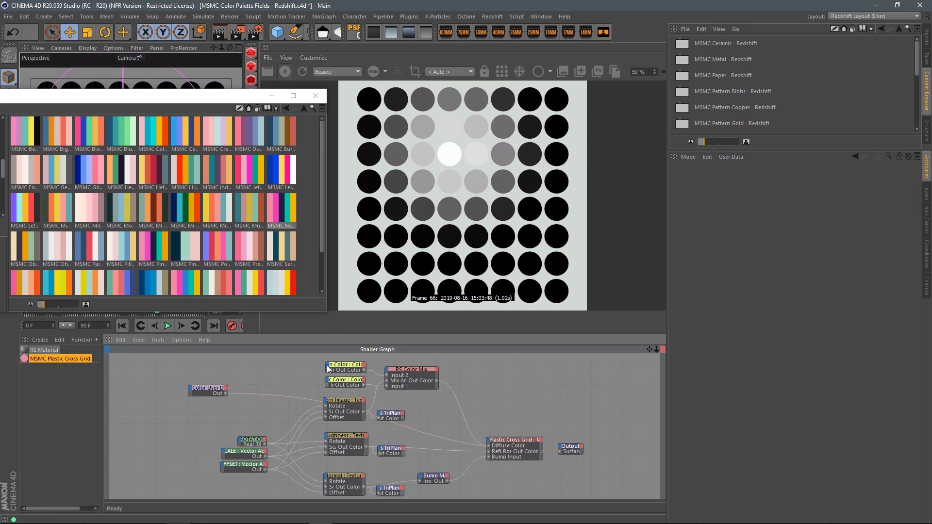
Step: Load the MSMC Neon Ice Cream palette into the Spherical Field's Color Remap gradient
click(927, 36)
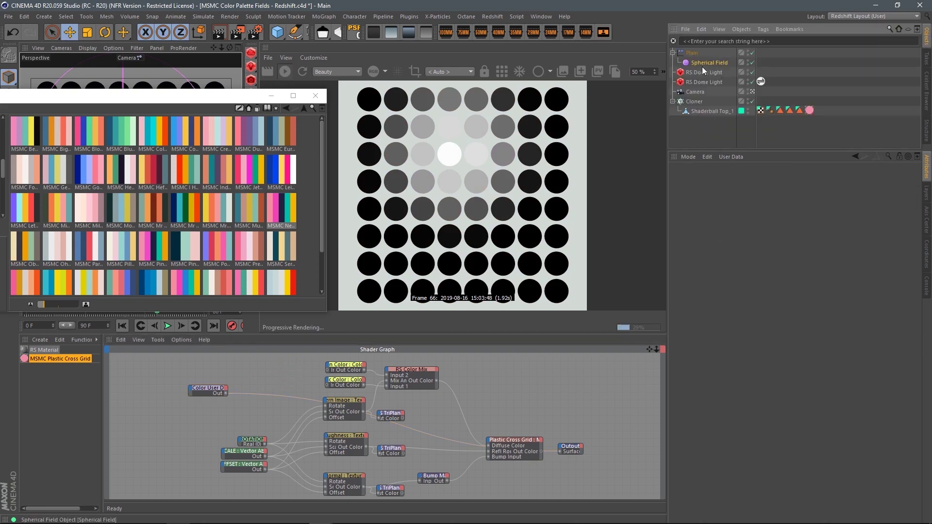
click(710, 62)
drag(287, 217, 748, 221)
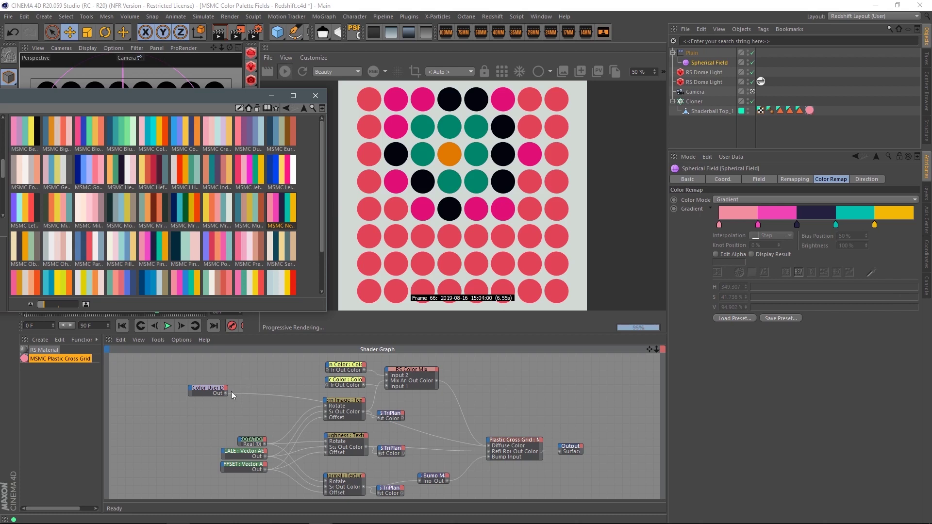
click(208, 389)
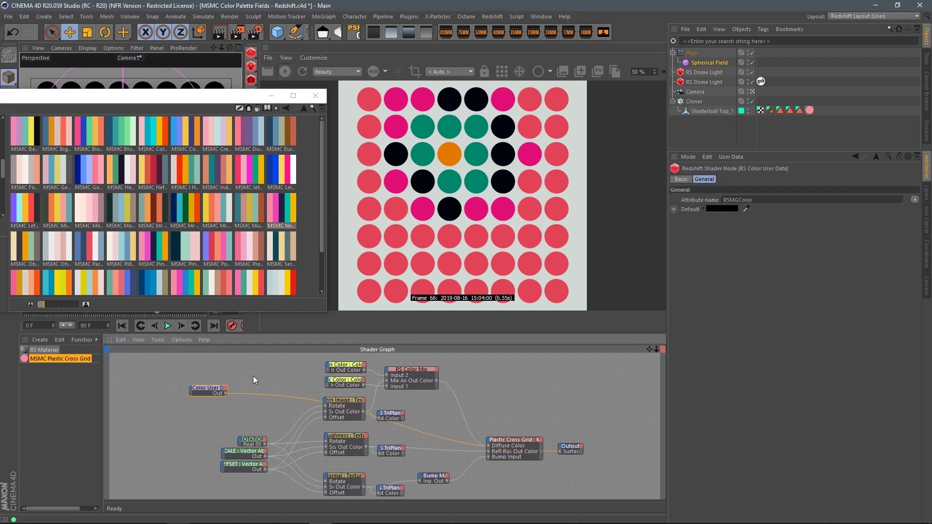
key(Tab)
text(colro)
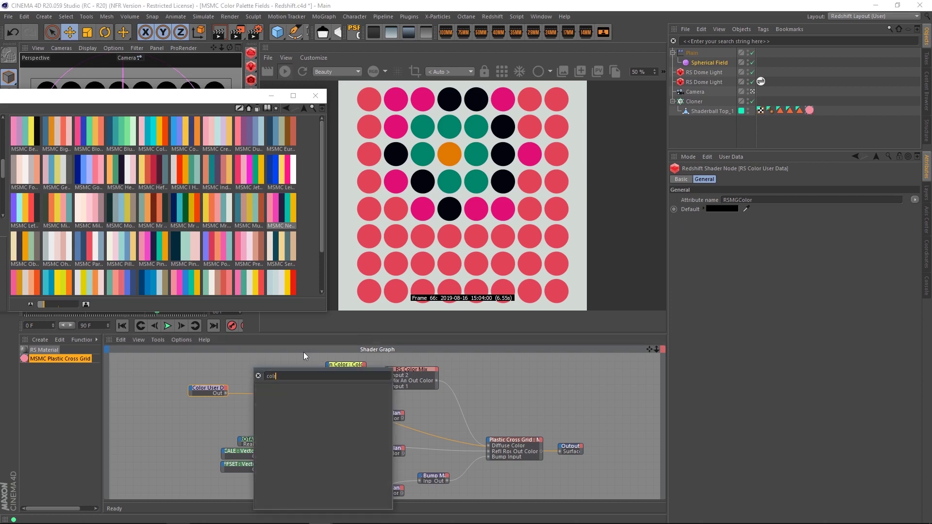
key(BackSpace)
key(BackSpace)
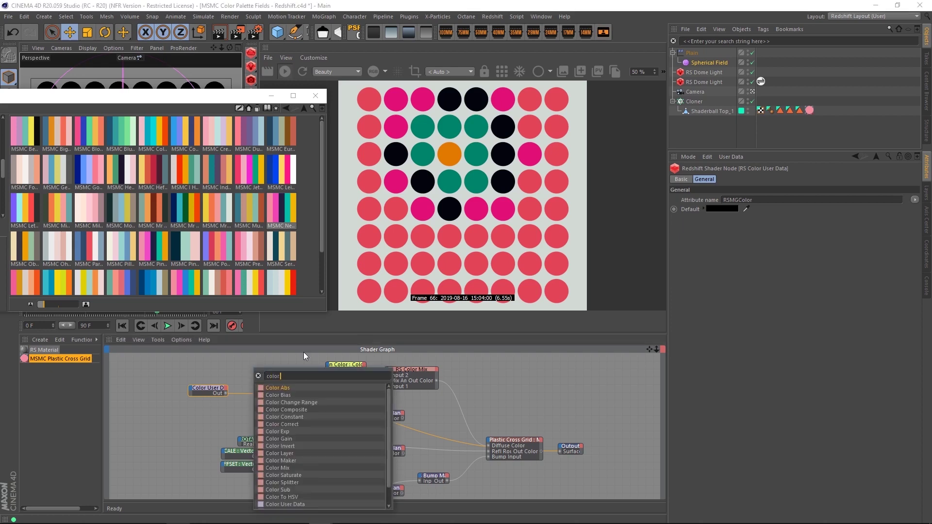
key(Escape)
key(Delete)
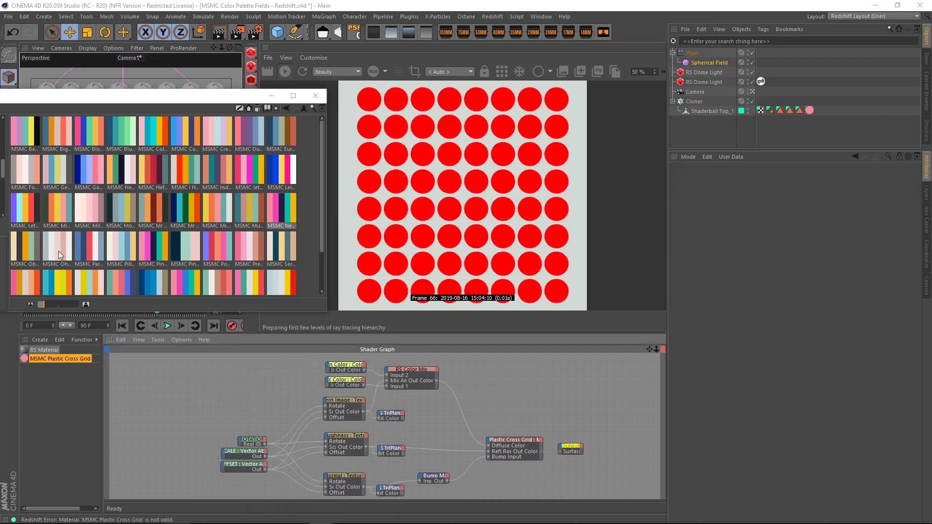
key(ctrl+z)
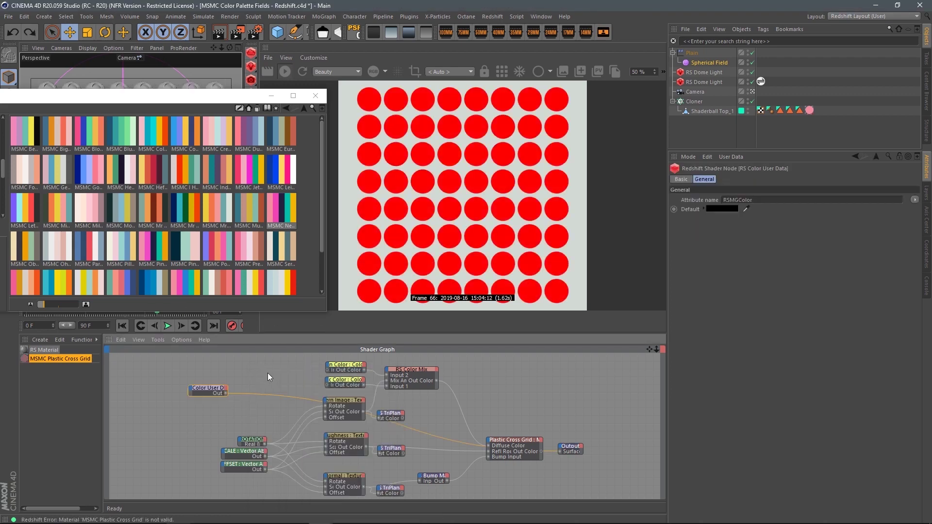
Step: Add an RS Color Correct node and wire it between the Color User Data node and the material's Diffuse Color
key(Tab)
text(colorcol)
key(Return)
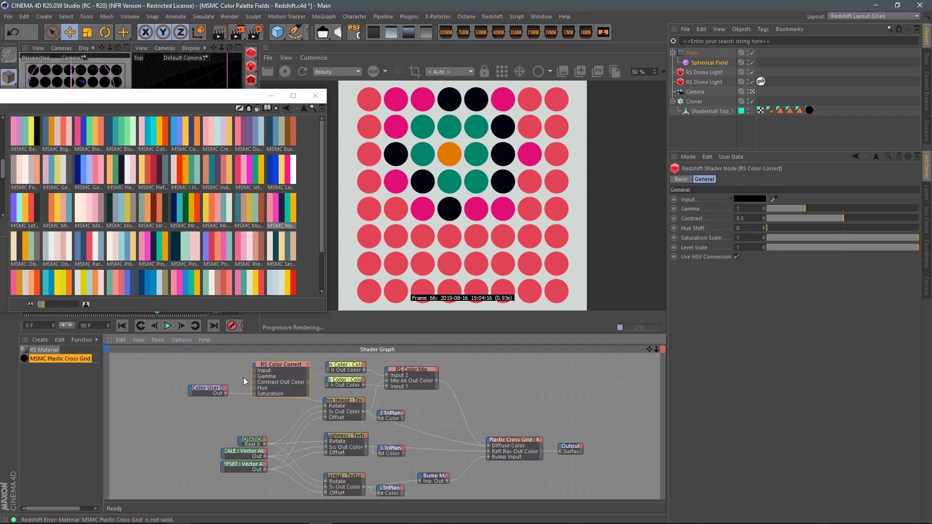
drag(254, 371, 256, 371)
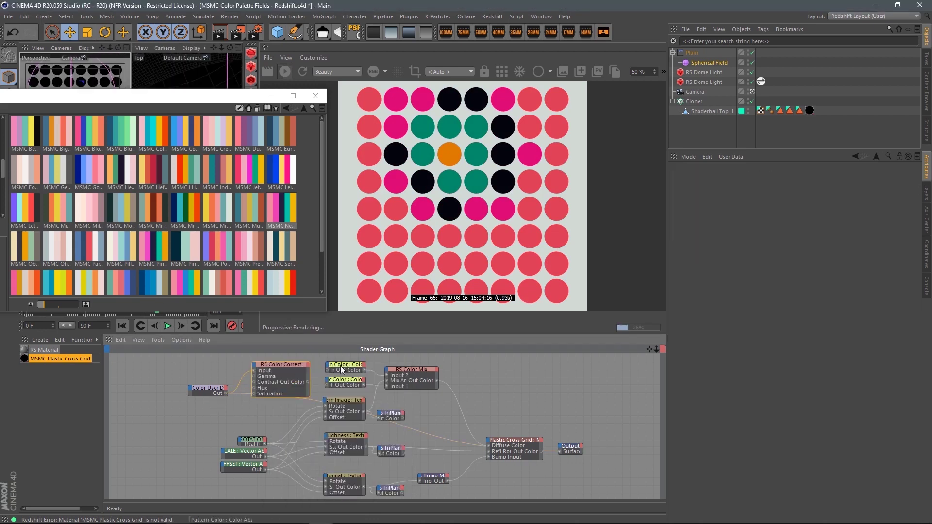
drag(308, 383, 488, 445)
drag(283, 369, 278, 373)
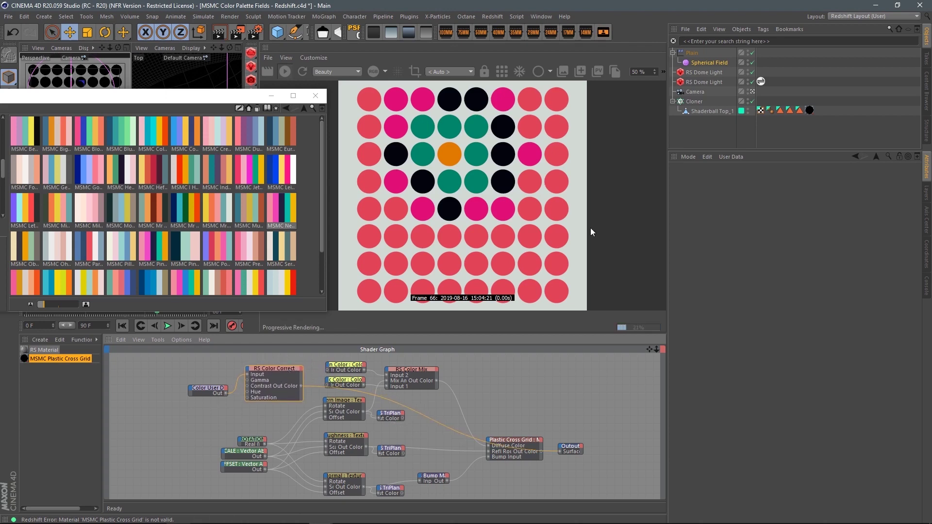
Step: Set the RS Color Correct node's Gamma to 2.2
click(283, 372)
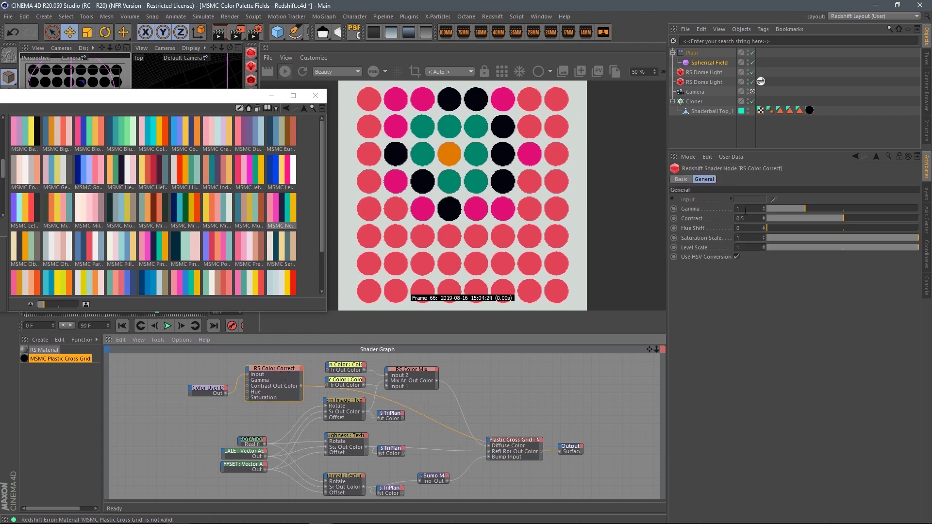
text(2.2)
key(Return)
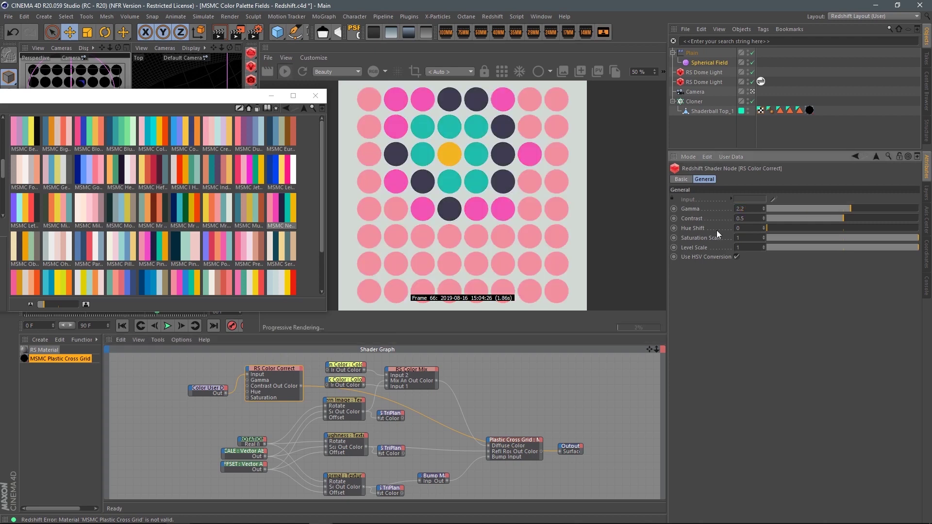
Step: Move the spherical field sideways to the right edge of the sphere grid
drag(238, 97, 361, 223)
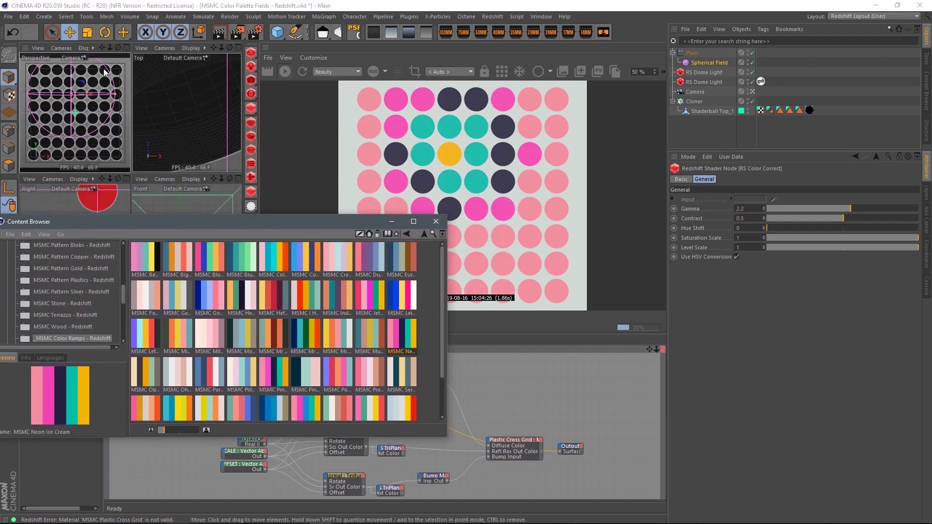
drag(88, 81, 131, 80)
drag(313, 220, 228, 89)
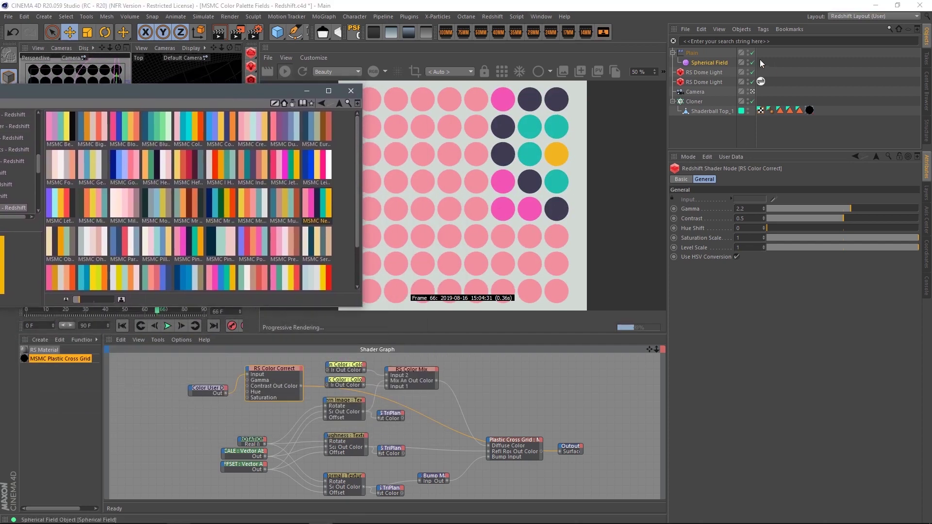
Step: Try several MSMC palettes in the Spherical Field's Color Remap gradient, ending with the pink, magenta, blue, green and yellow one
click(711, 62)
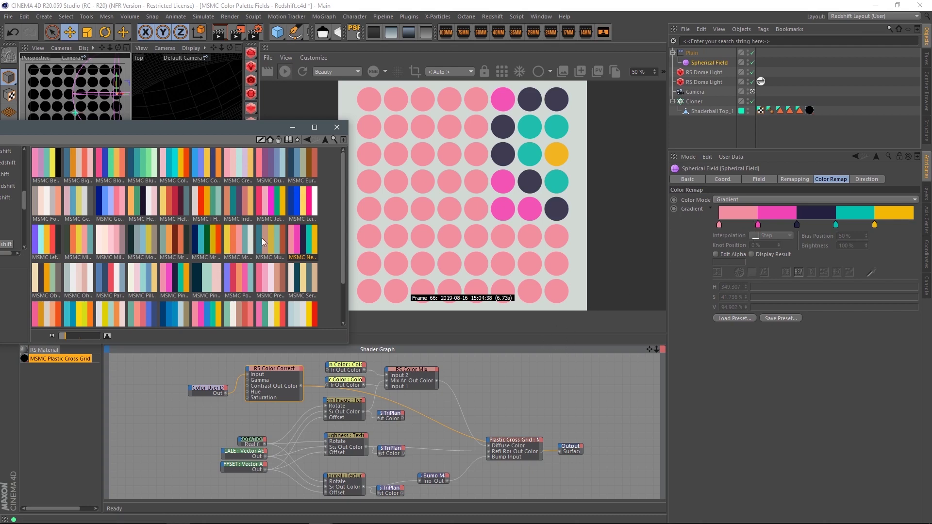
drag(171, 220, 768, 215)
drag(88, 206, 751, 215)
drag(303, 280, 761, 220)
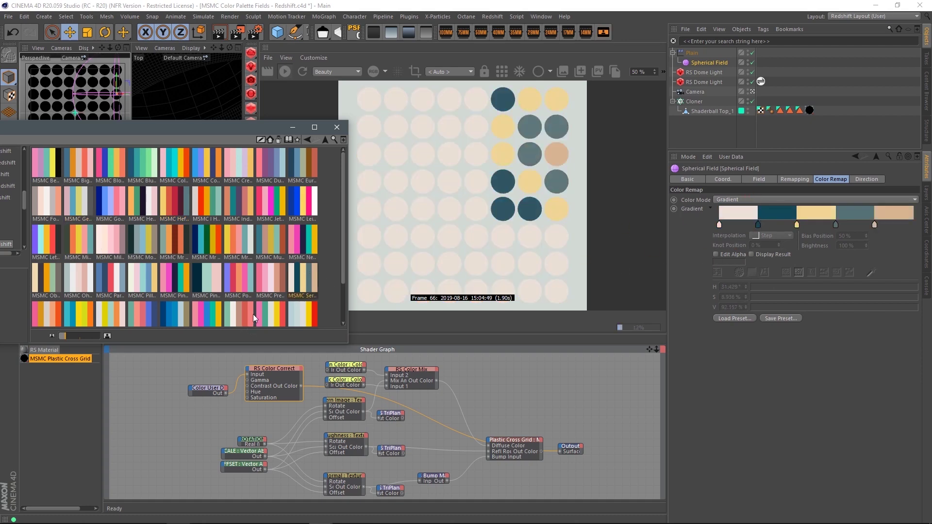
click(212, 320)
drag(341, 324, 762, 212)
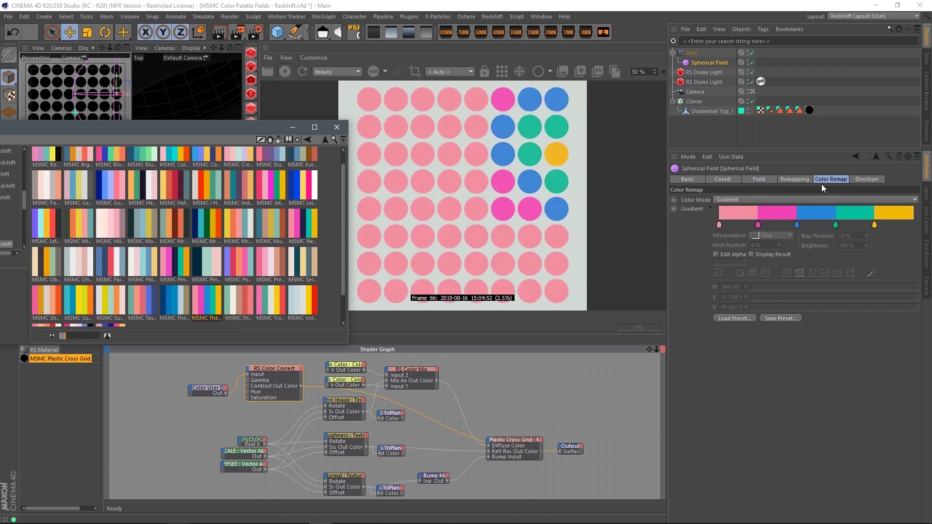
Step: Examine the Plain effector's color parameters and the shader graph
drag(224, 129, 200, 92)
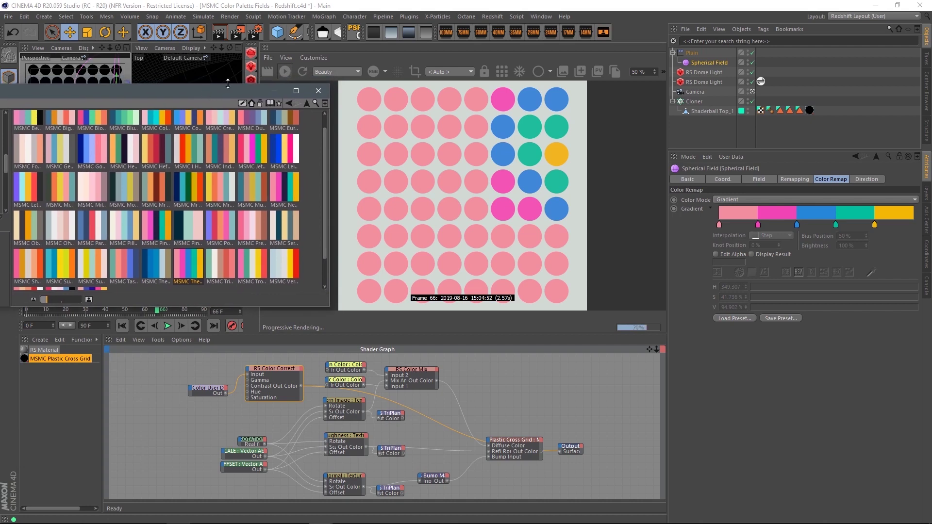
click(689, 53)
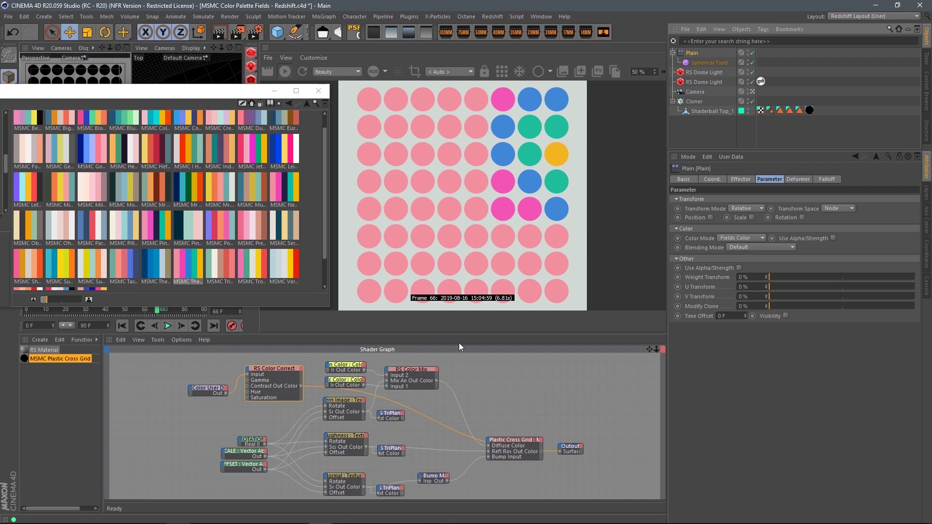
scroll(334, 395, up, 3)
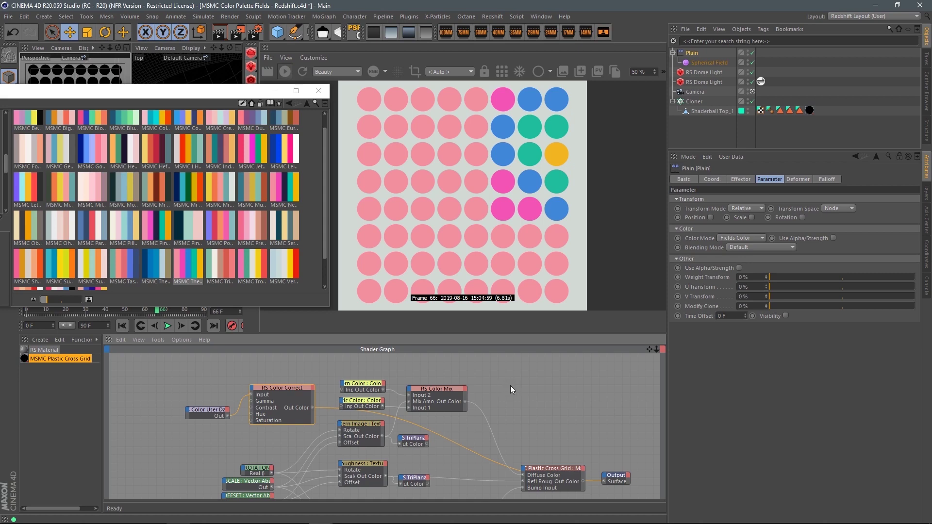
Step: Switch the Cloner's Instance Mode to Instance, then return it to Multi-Instance
click(696, 101)
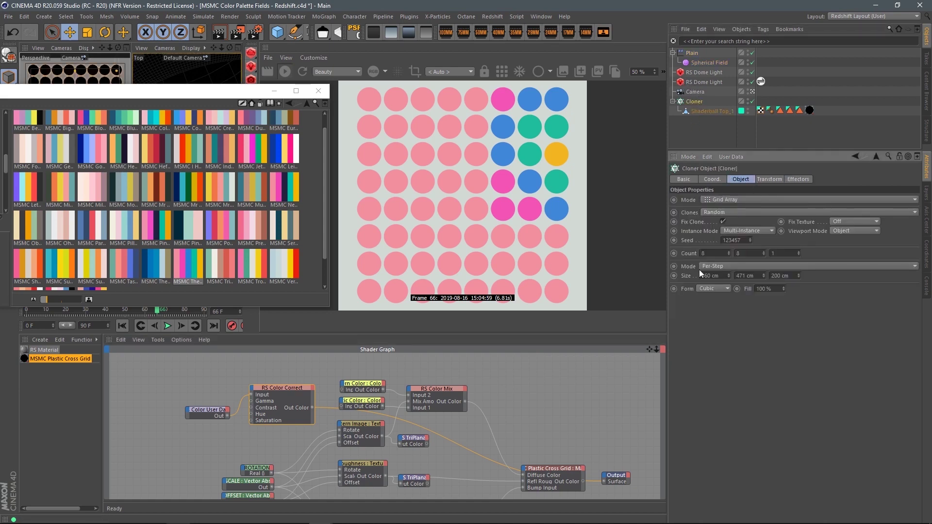
click(735, 231)
click(739, 240)
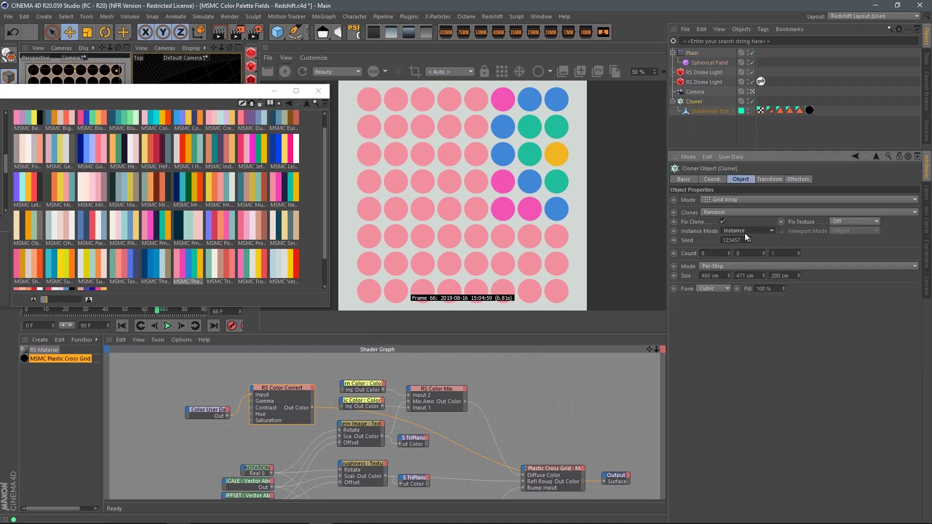
click(748, 233)
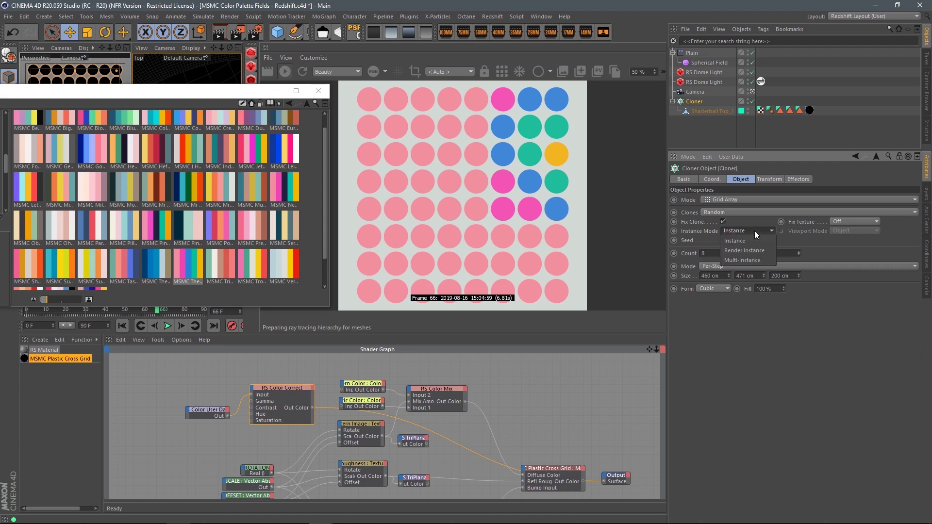
click(753, 260)
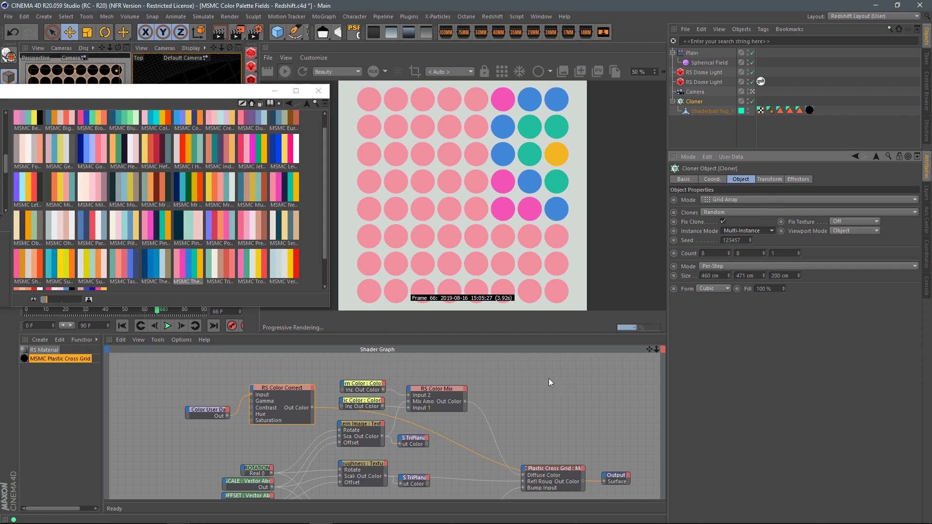
Step: Open the Plain effector's Falloff settings to examine its field list
click(705, 61)
click(694, 53)
click(828, 179)
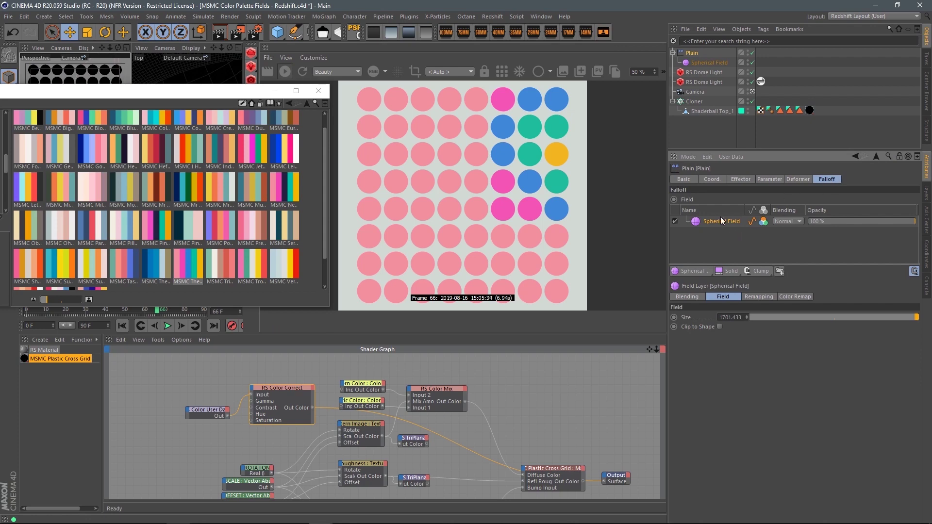
Step: Disable the Spherical Field in the Plain effector's falloff, add a Random Field, and enable that field's color channel
click(675, 221)
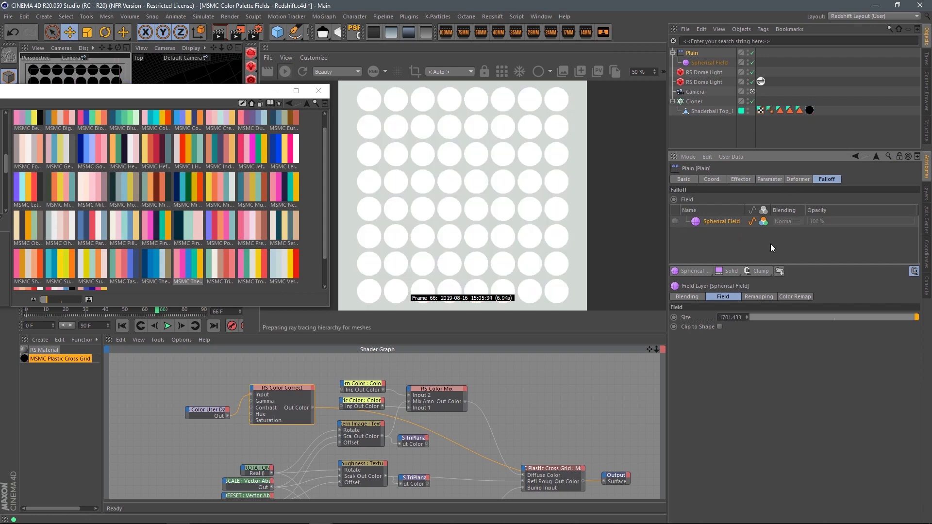
click(695, 272)
click(720, 369)
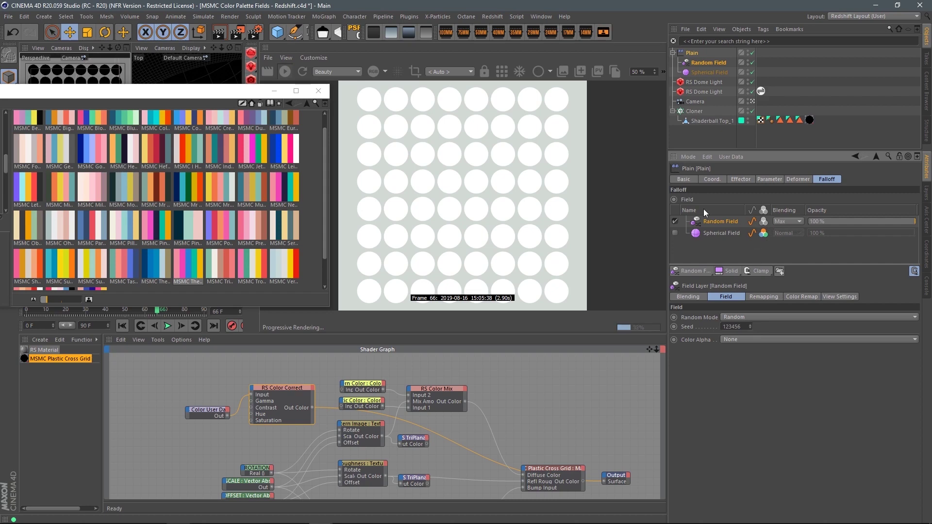
click(763, 222)
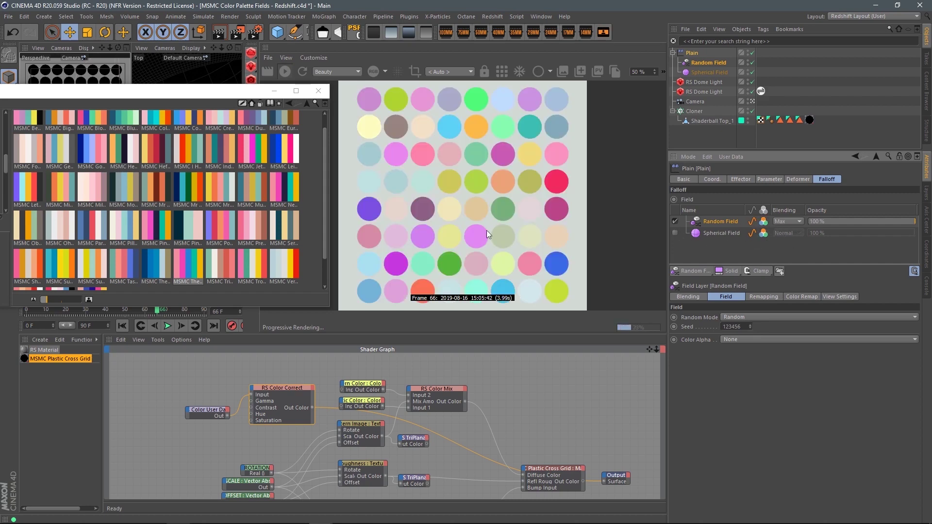
Step: Cycle the Random Field's seed up to 123463 to try different color distributions
click(751, 325)
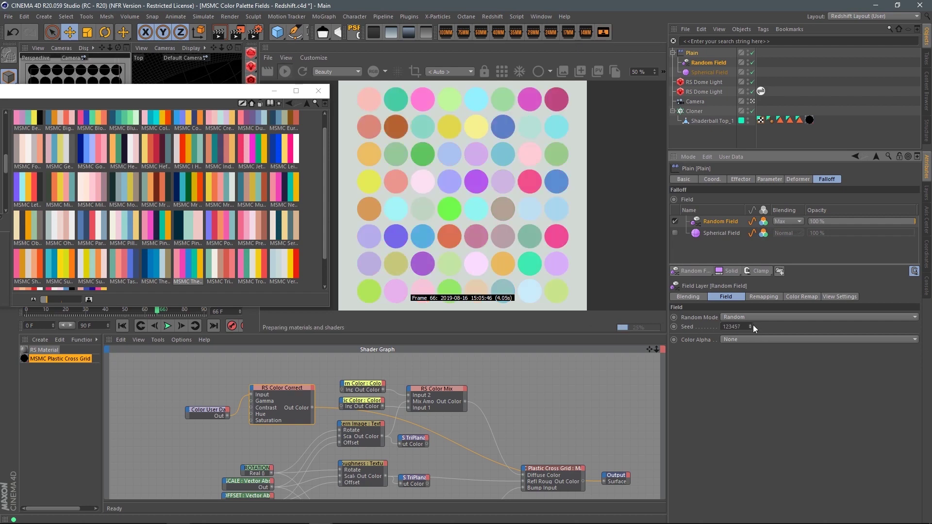
click(752, 325)
click(751, 325)
click(751, 325)
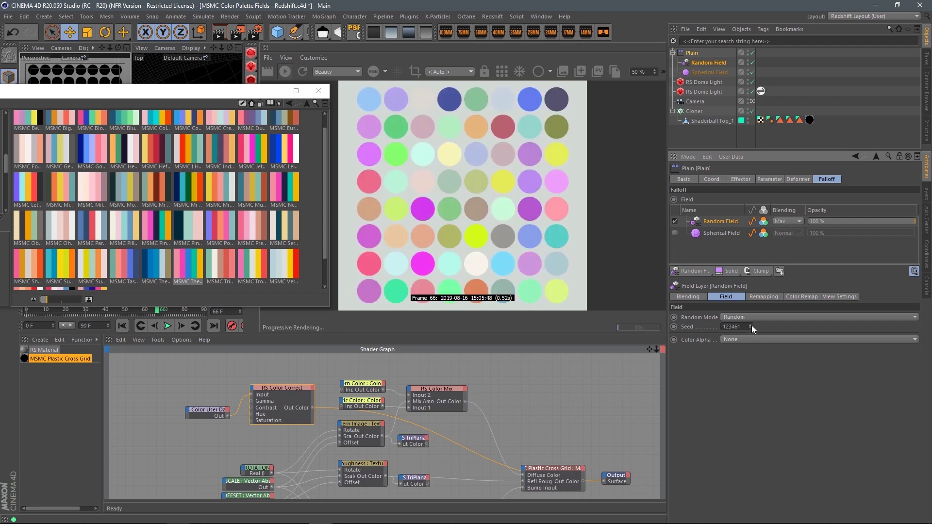
click(751, 325)
click(751, 326)
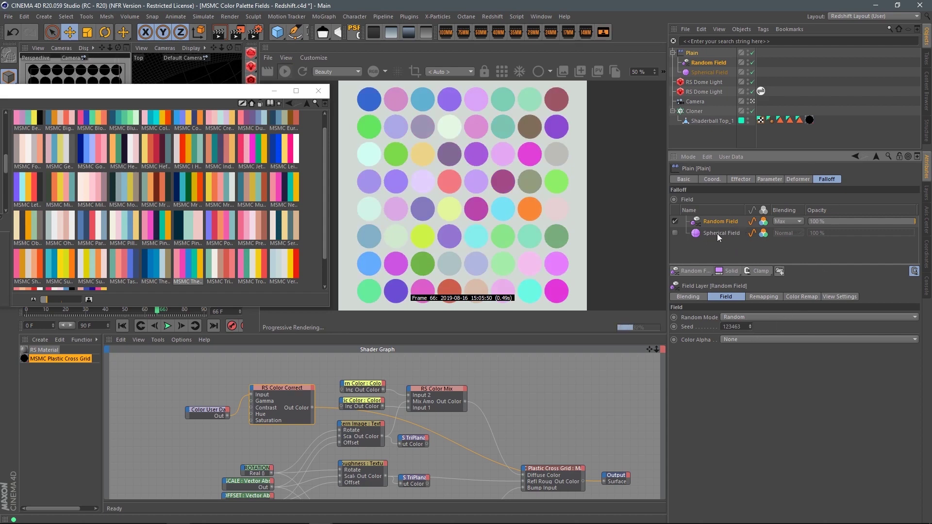
Step: Set the Random Field's color remap mode to Gradient and try MSMC palettes, ending with the orange, teal, purple, pink and yellow one
click(802, 296)
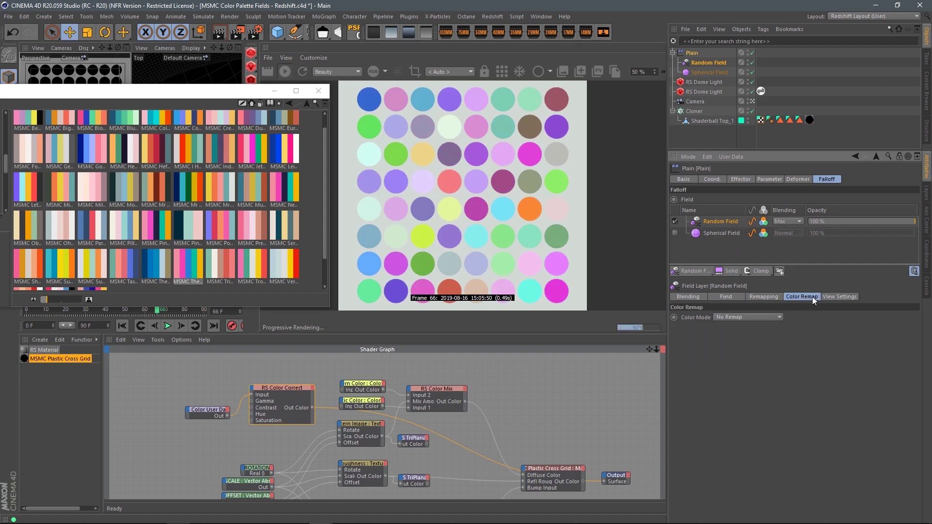
click(744, 320)
click(737, 351)
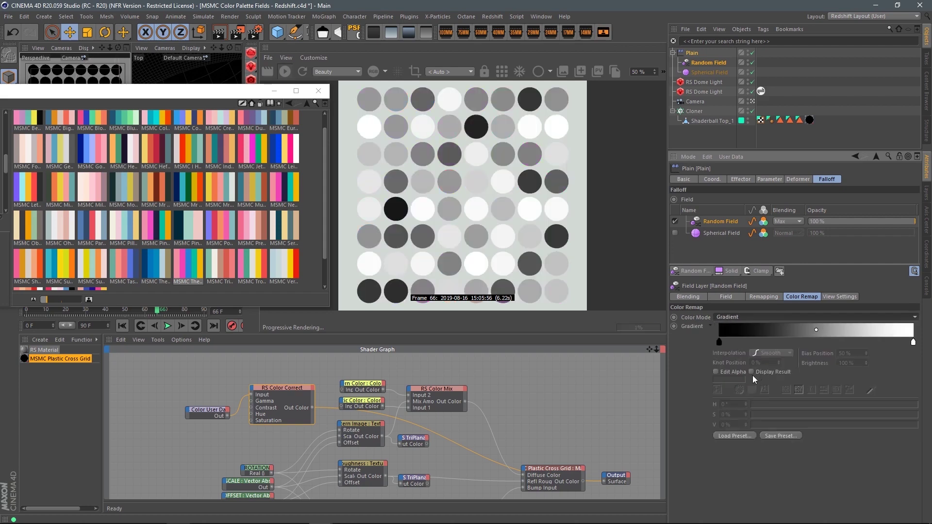
drag(221, 267, 748, 334)
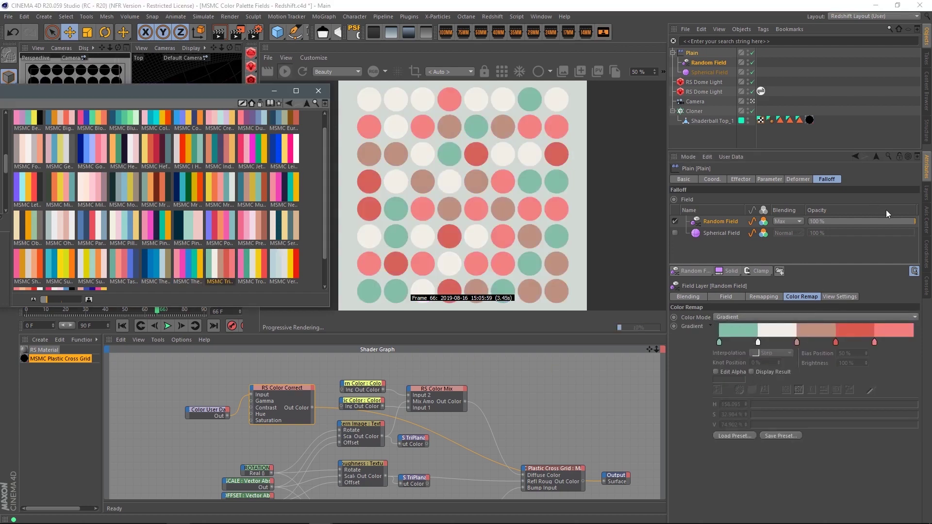
drag(289, 152, 739, 328)
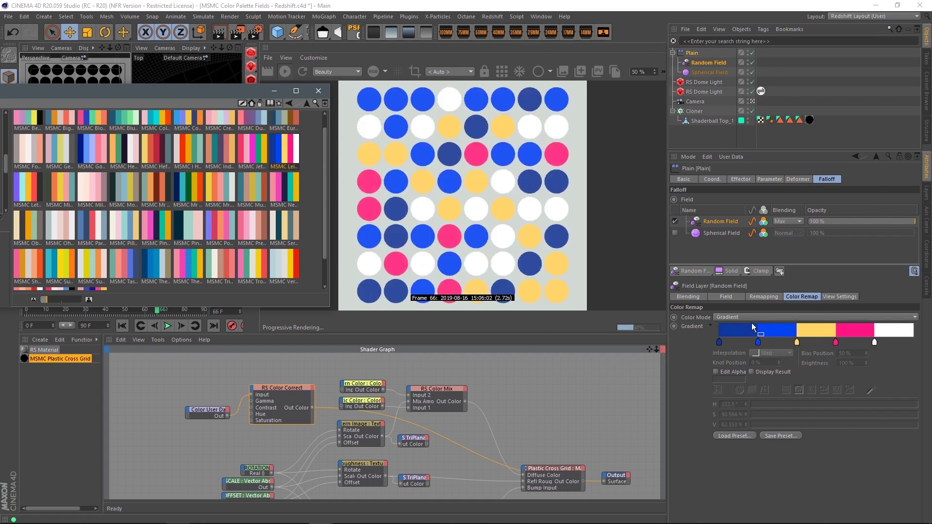
drag(217, 150, 740, 333)
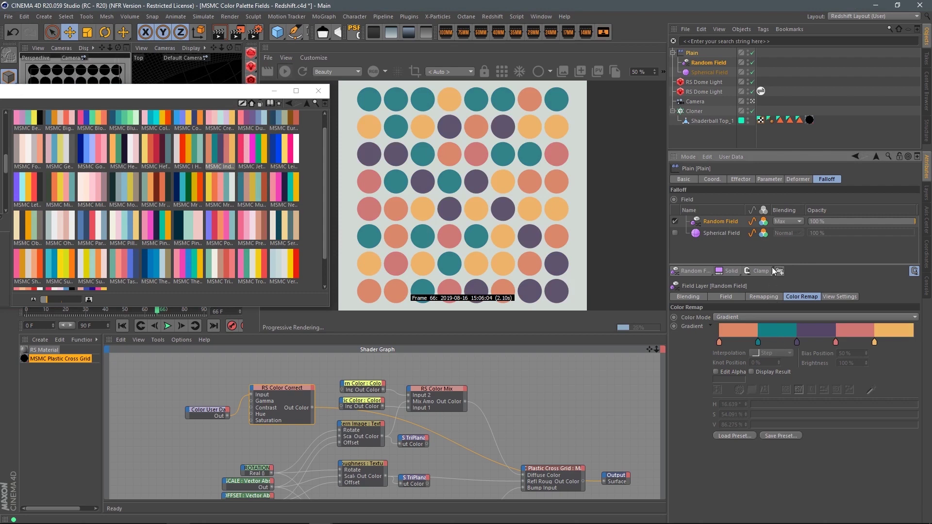
Step: Raise the Random Field's seed to 123467 for a different color arrangement
click(731, 298)
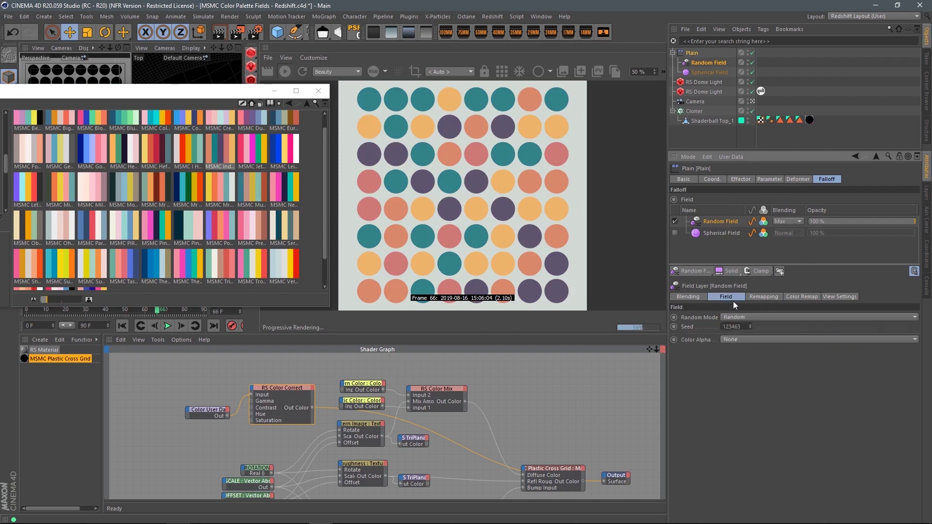
click(751, 325)
click(753, 326)
click(753, 326)
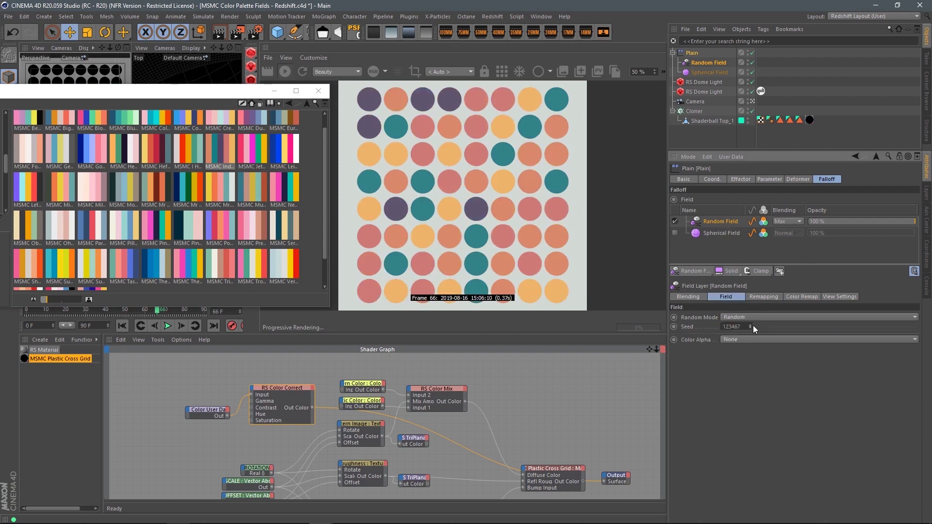
click(754, 325)
Step: Reconnect the Plastic Cross Grid material node to the Output surface and link RS Color Correct's Out Color to RS Color Mix Input 1
middle_drag(560, 422, 484, 369)
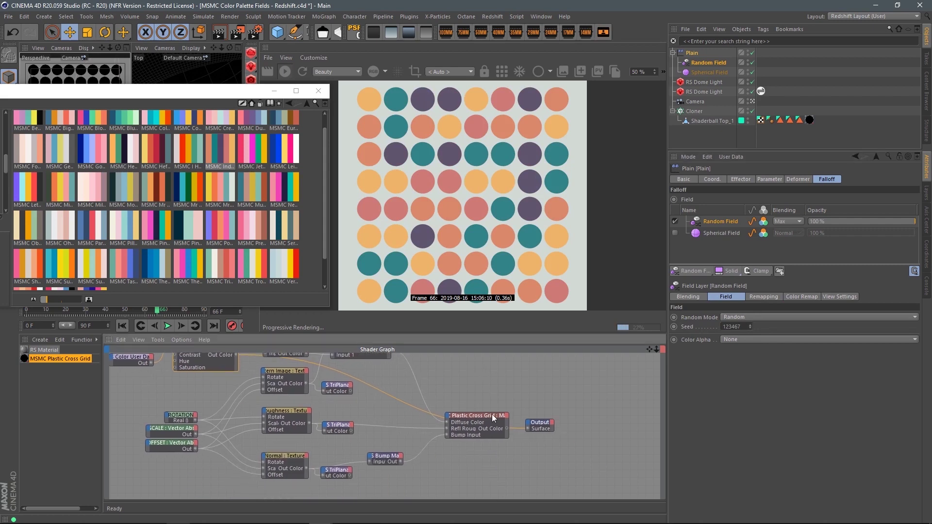
click(491, 415)
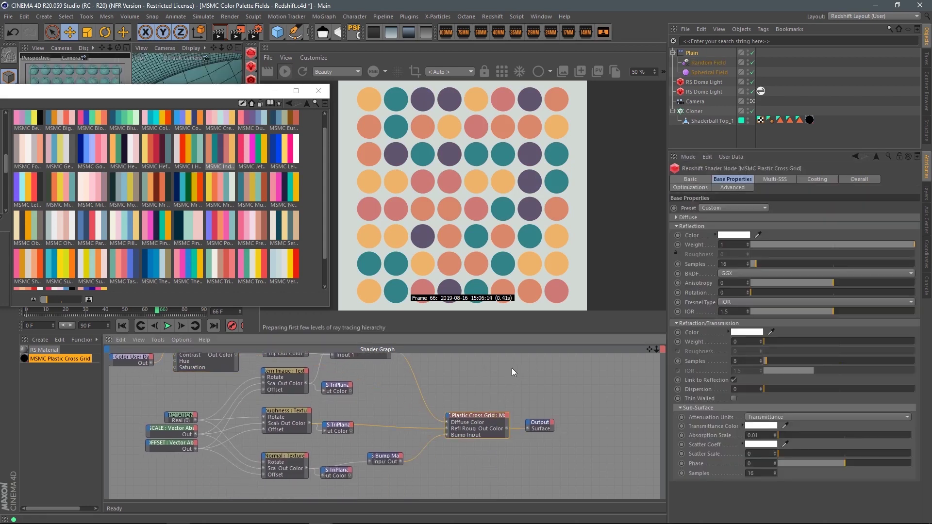
middle_drag(345, 389, 475, 443)
click(366, 408)
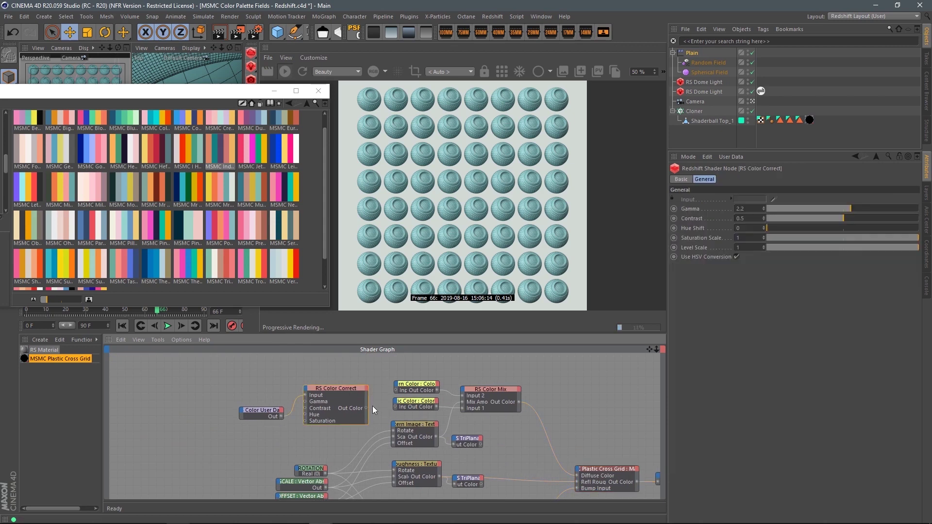
drag(367, 408, 463, 408)
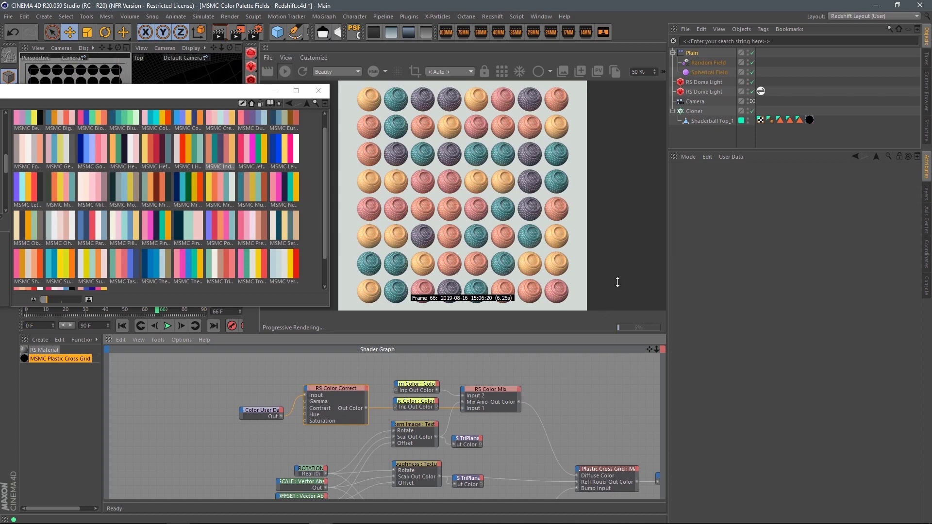
Step: Replace the Random Field's color remap gradient with the pink, blue, green, yellow and orange MSMC palette
click(698, 72)
click(703, 64)
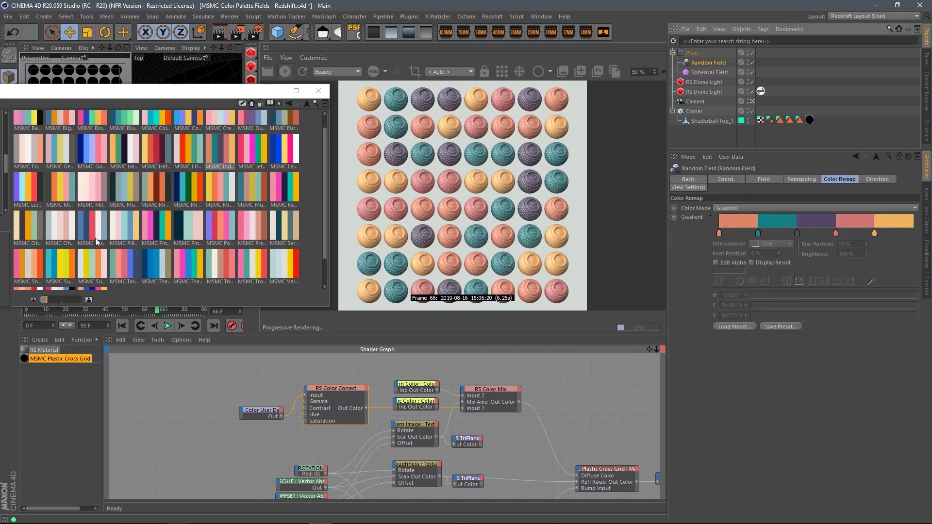
drag(325, 202, 330, 157)
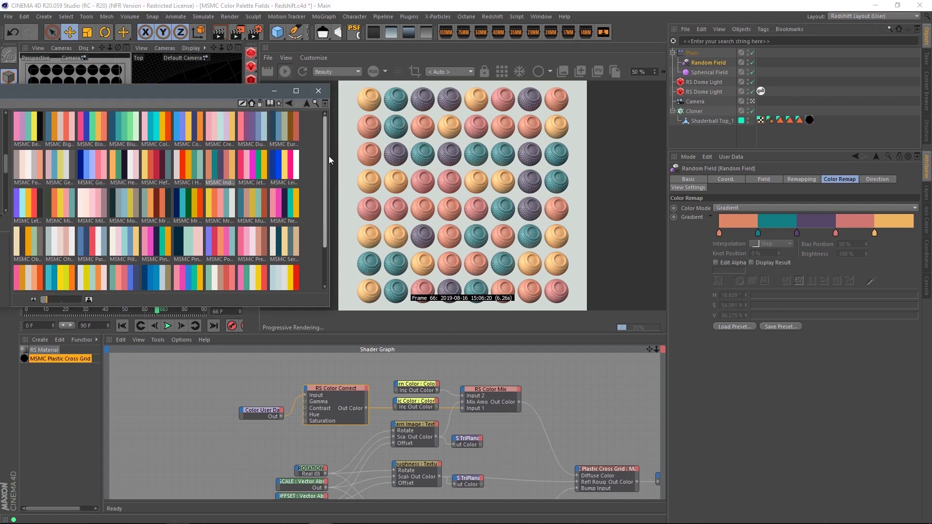
drag(105, 135, 787, 223)
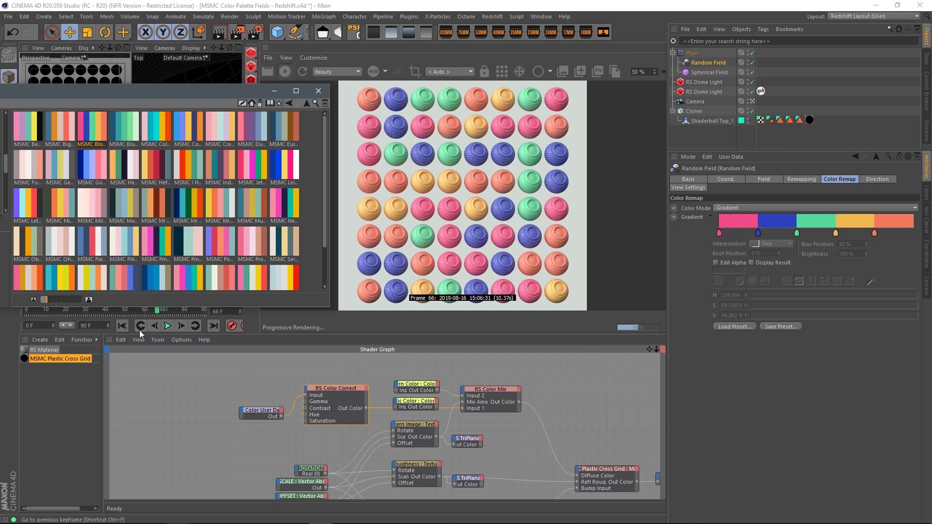
Step: Browse the MSMC Pattern Gold - Redshift folder as large thumbnails and add the MSMC Gold Painterly Waves material to the scene
click(927, 91)
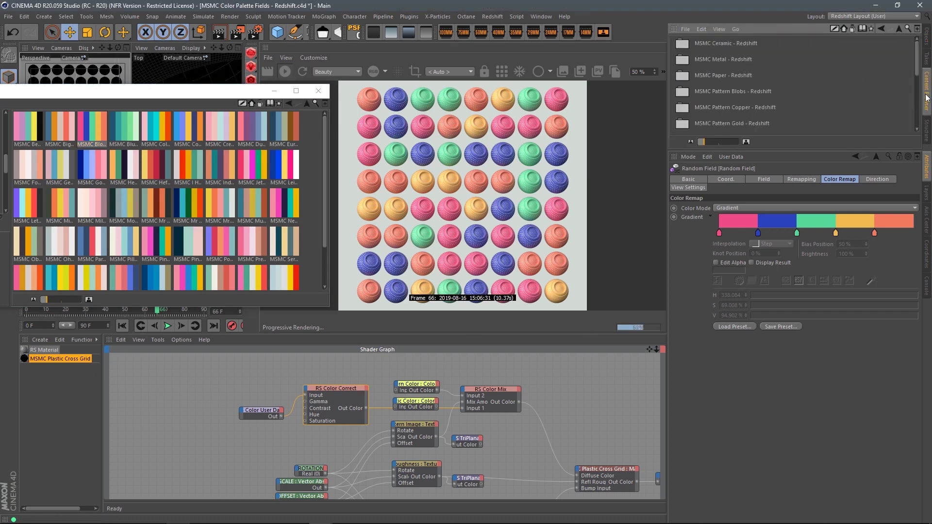
scroll(923, 80, down, 3)
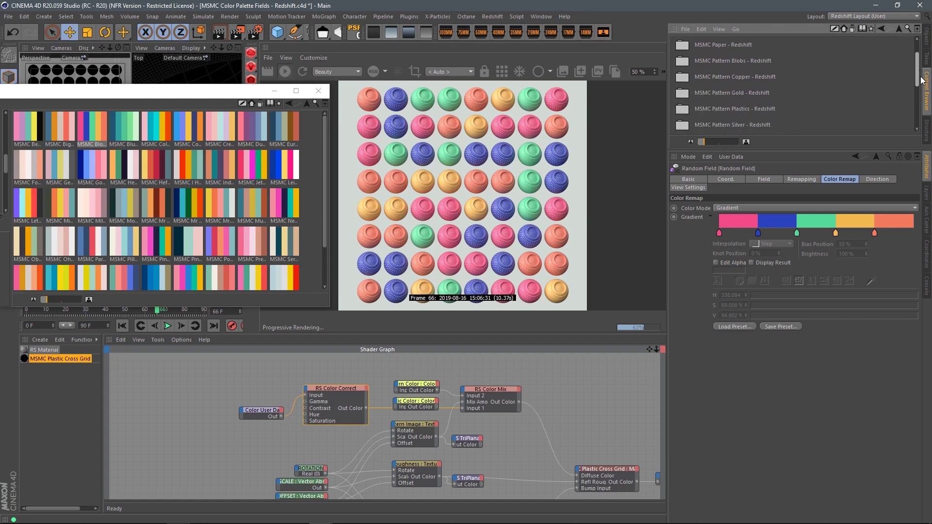
double_click(753, 94)
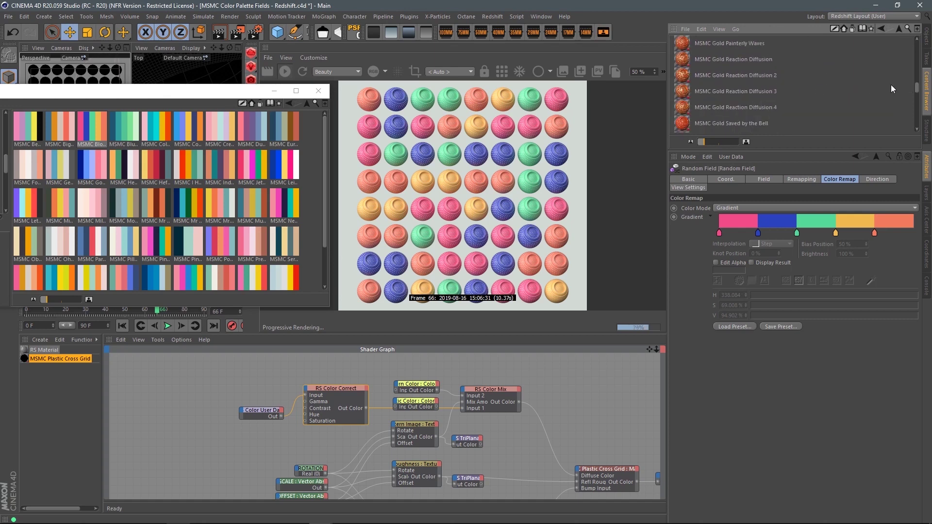
click(722, 30)
click(731, 40)
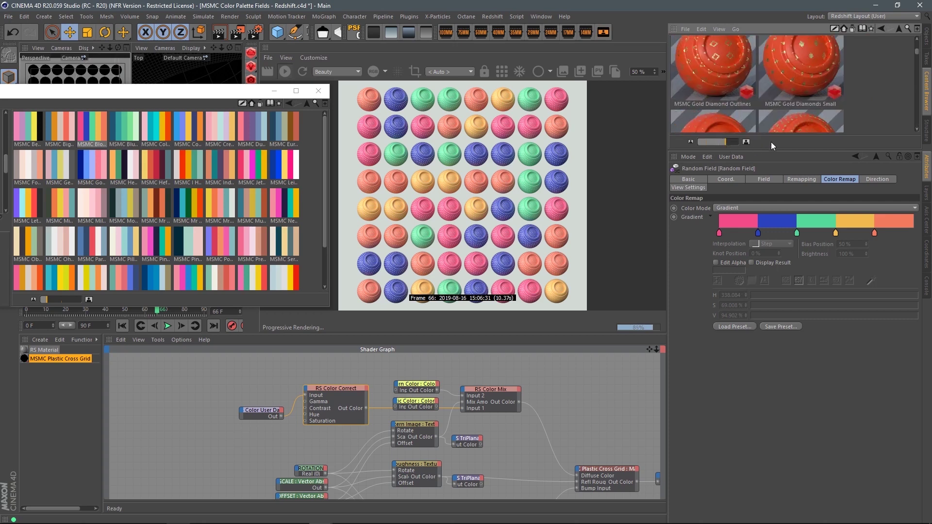
drag(773, 150, 713, 292)
drag(695, 192, 80, 417)
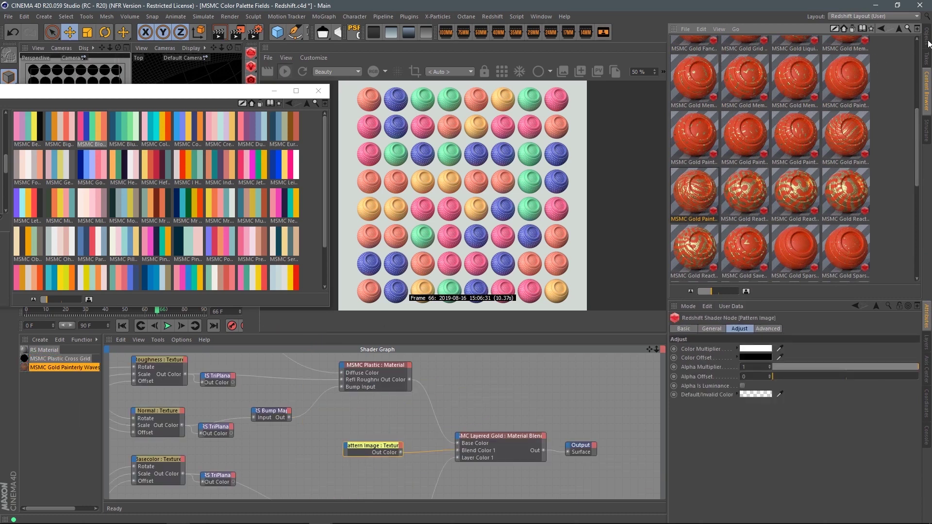
Step: Apply the MSMC Gold Painterly Waves material to the shaderball inside the Cloner and frame the camera closer to the grid
click(927, 36)
mouse_move(72, 368)
mouse_down()
mouse_move(705, 234)
mouse_move(718, 124)
mouse_up()
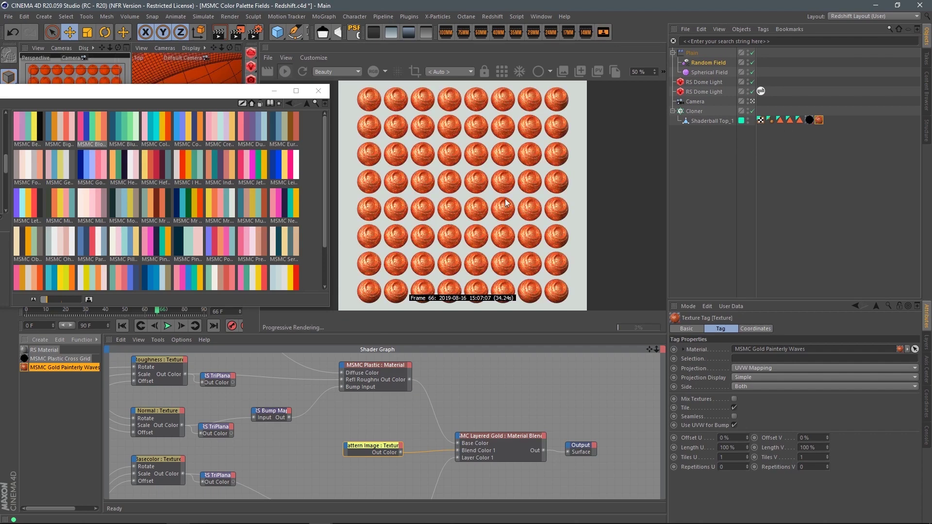
drag(109, 48, 300, 158)
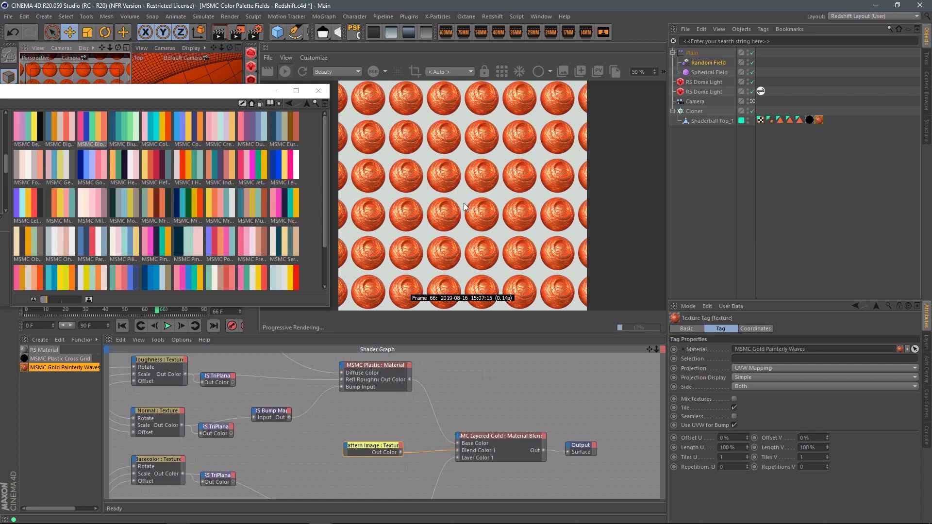
Step: Create a new Redshift Material and delete the RS Material node from its shader graph, leaving only the Output
middle_drag(449, 383, 602, 450)
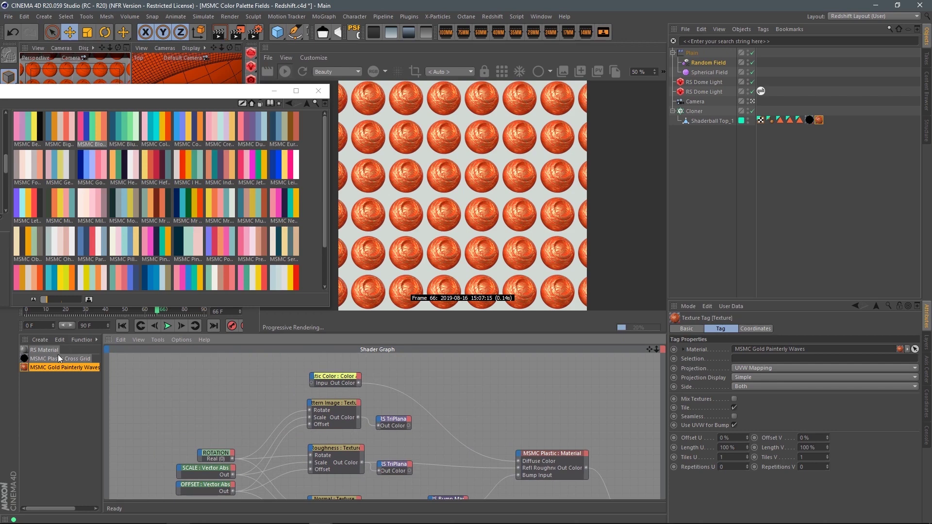
click(41, 339)
mouse_move(71, 389)
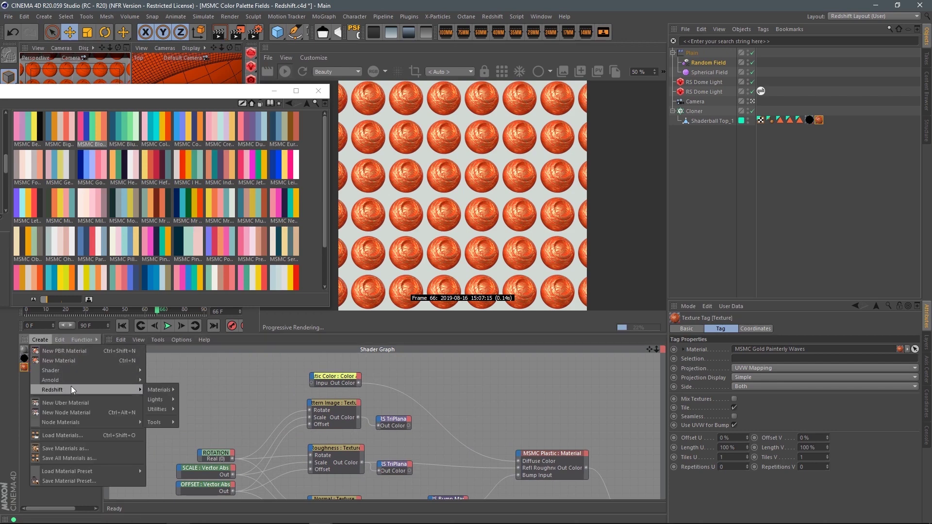
mouse_move(153, 392)
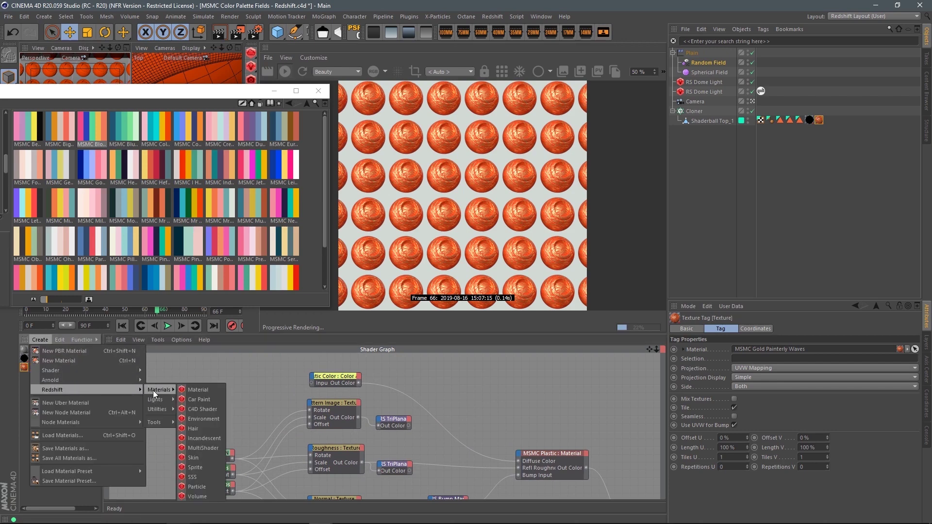
click(194, 389)
click(185, 389)
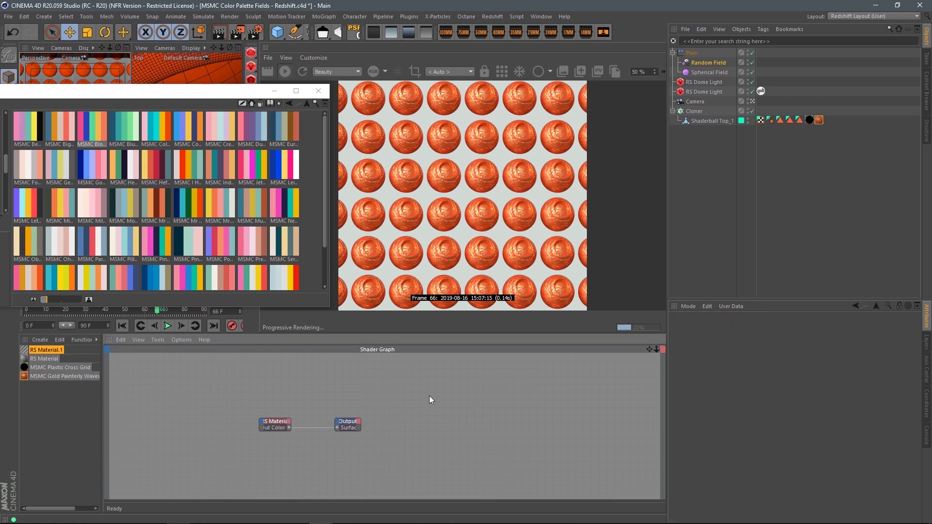
click(296, 424)
key(Delete)
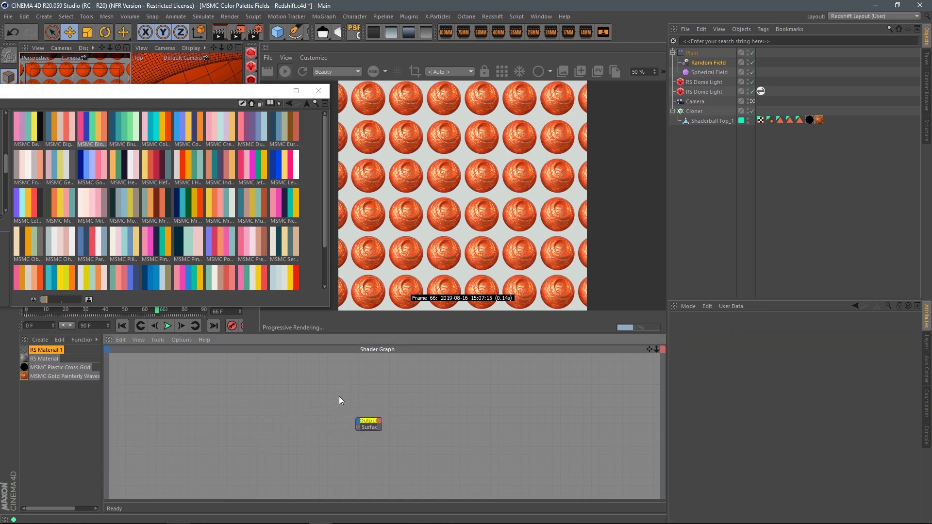
Step: Copy the RS Color User Data and RS Color Correct nodes from MSMC Plastic Cross Grid into the RS Material.1 shader graph
click(71, 368)
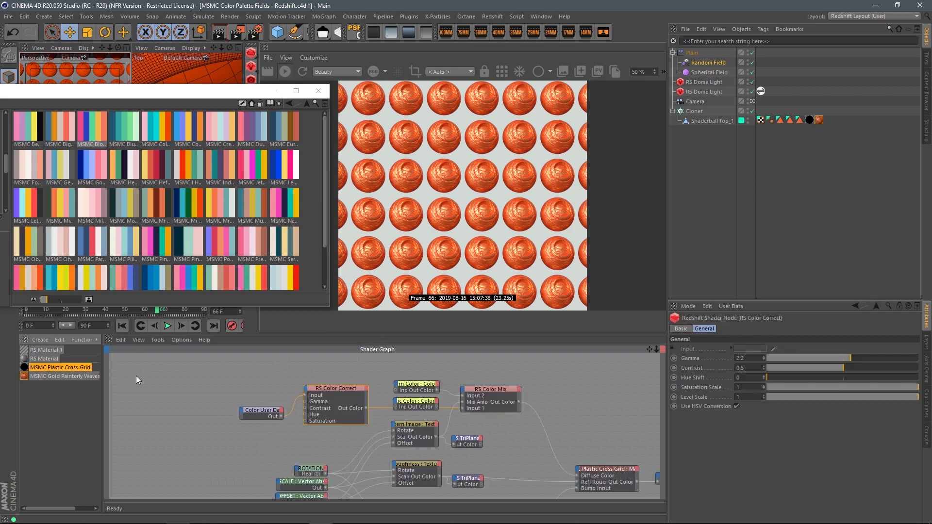
drag(245, 370, 337, 429)
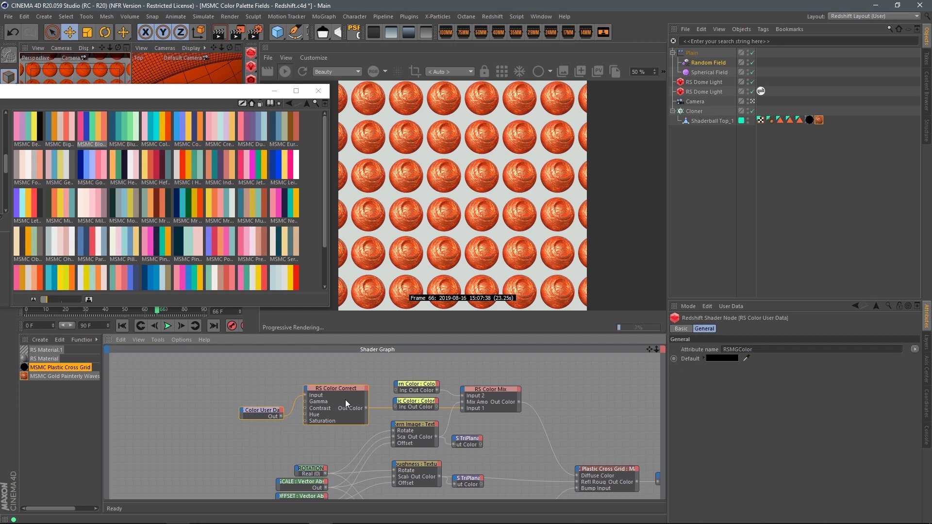
click(50, 351)
click(68, 367)
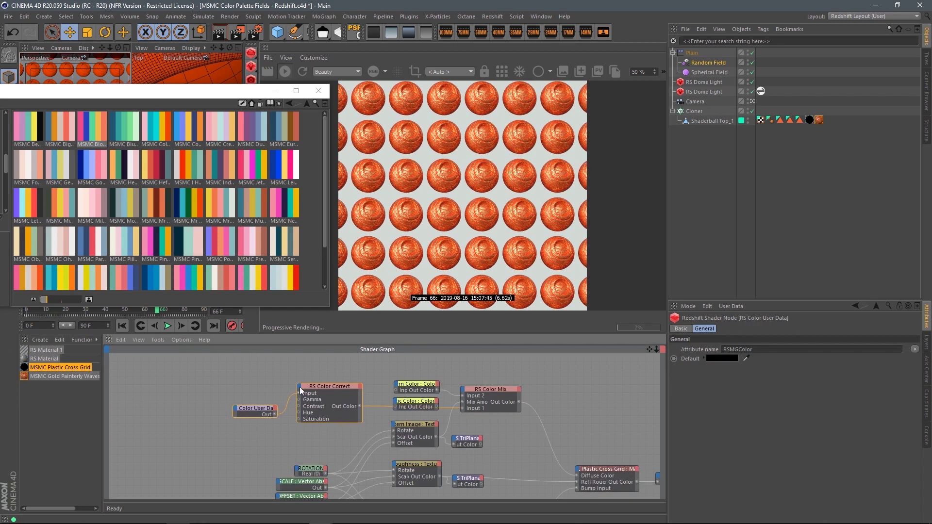
drag(261, 404, 255, 401)
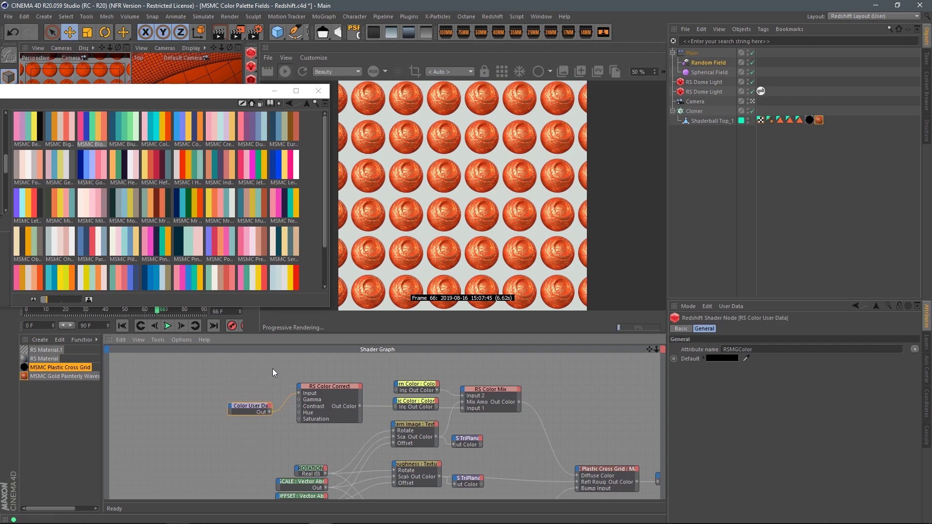
drag(240, 363, 313, 412)
click(45, 350)
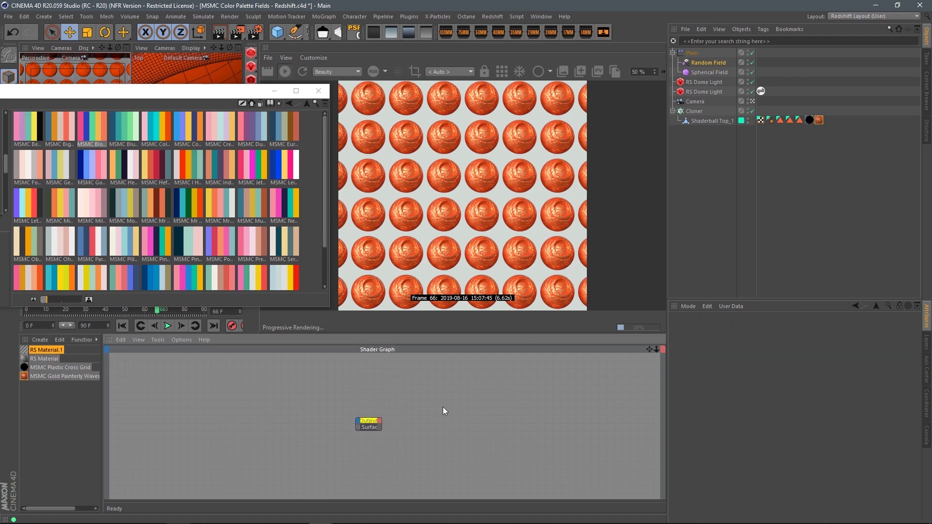
key(ctrl+v)
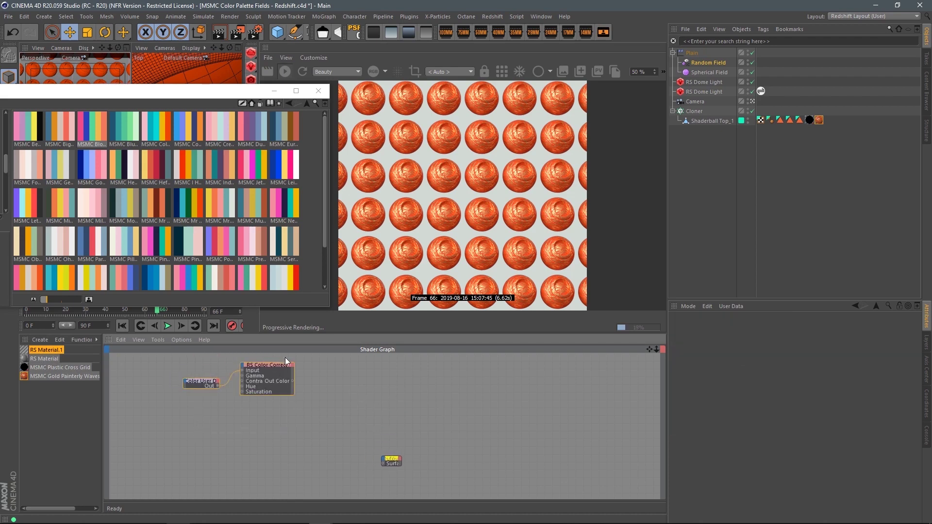
Step: Move the pasted nodes beside the Output node and connect RS Color Correct's Out Color to the Output's Surface
drag(280, 369, 369, 449)
scroll(386, 423, up, 2)
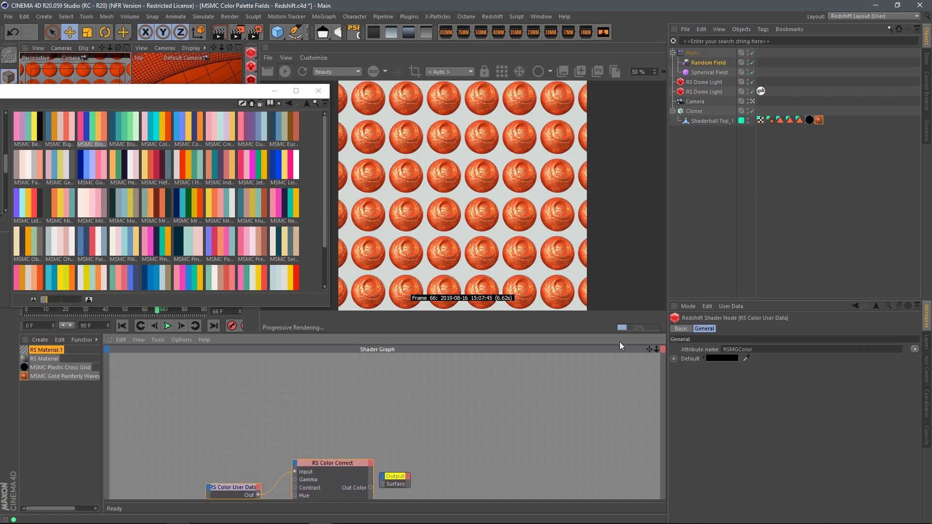
middle_drag(396, 468, 438, 397)
scroll(466, 383, up, 1)
drag(406, 426, 418, 423)
Step: Rename the RS Material.1 material as Color Ref
click(72, 378)
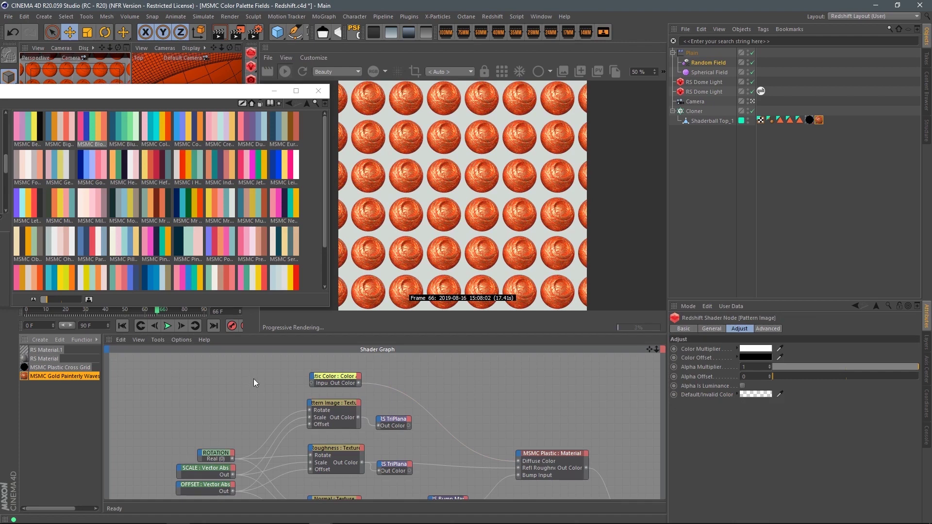
double_click(48, 350)
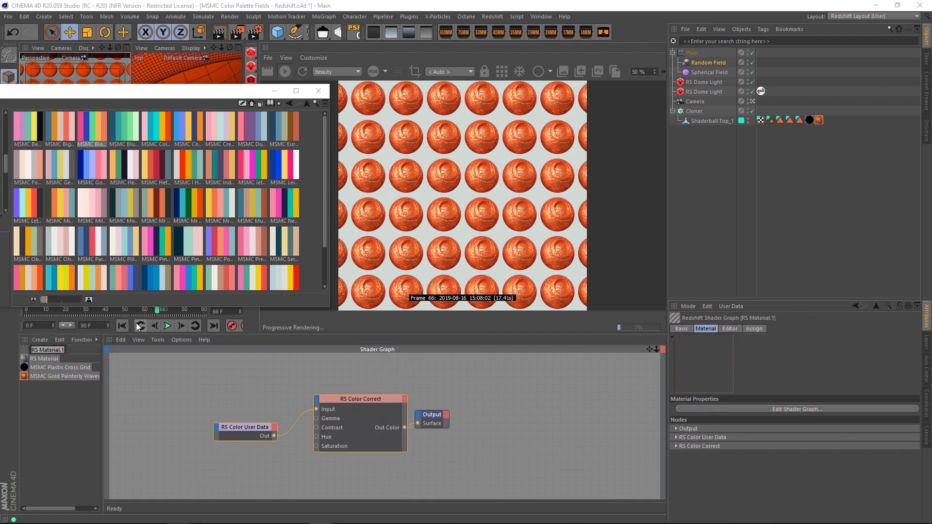
text(Color Ref)
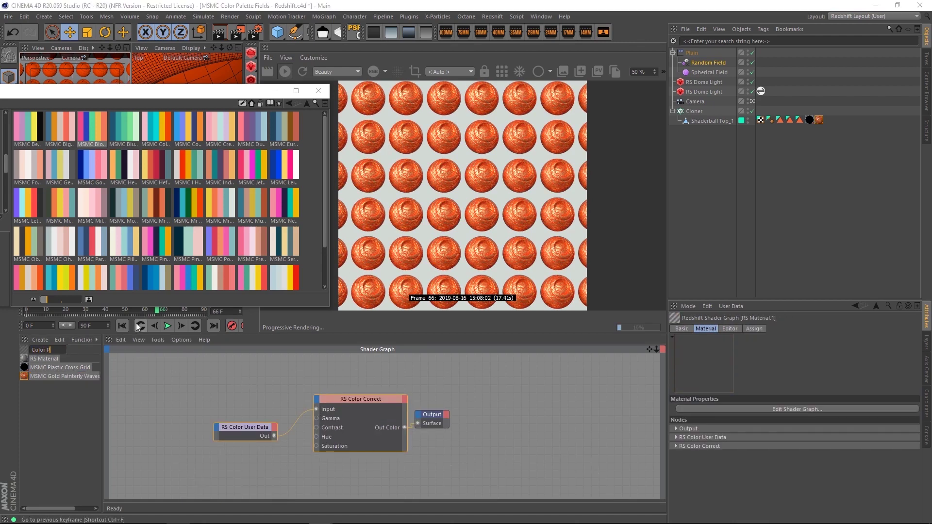
key(Return)
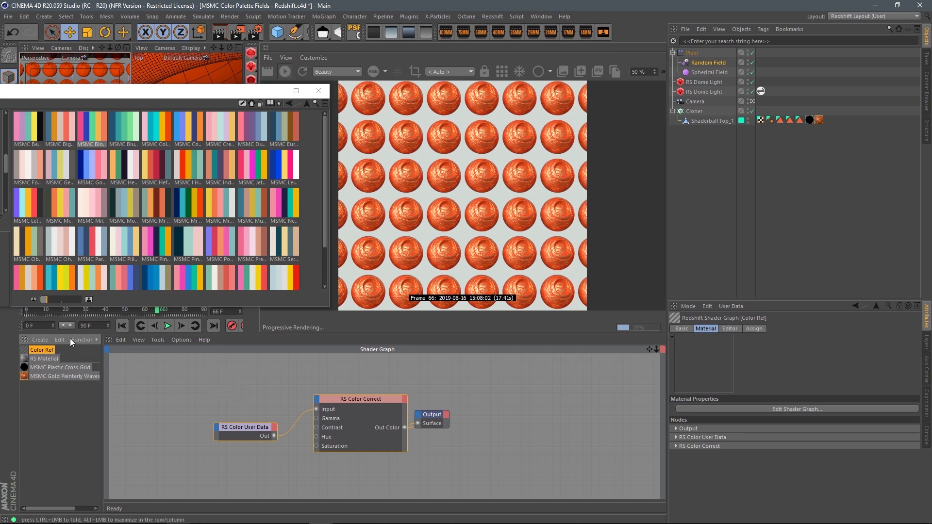
click(209, 381)
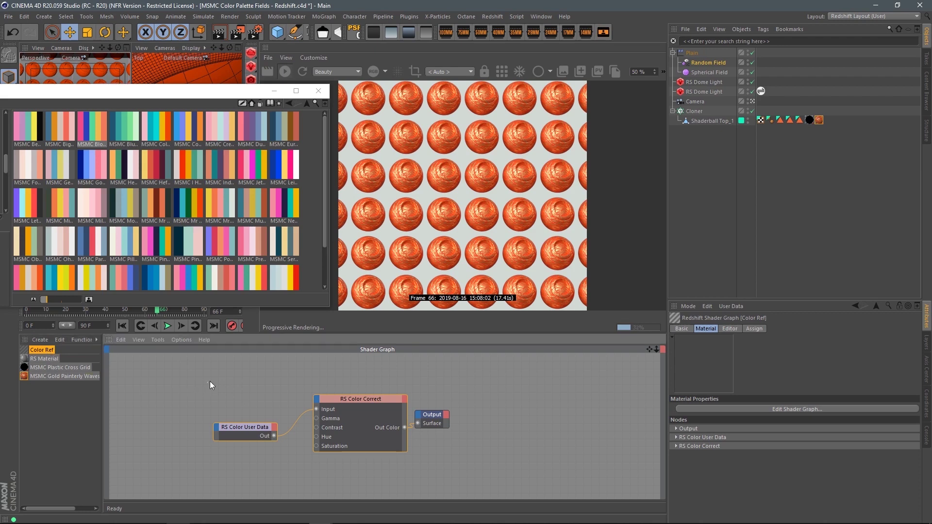
key(Tab)
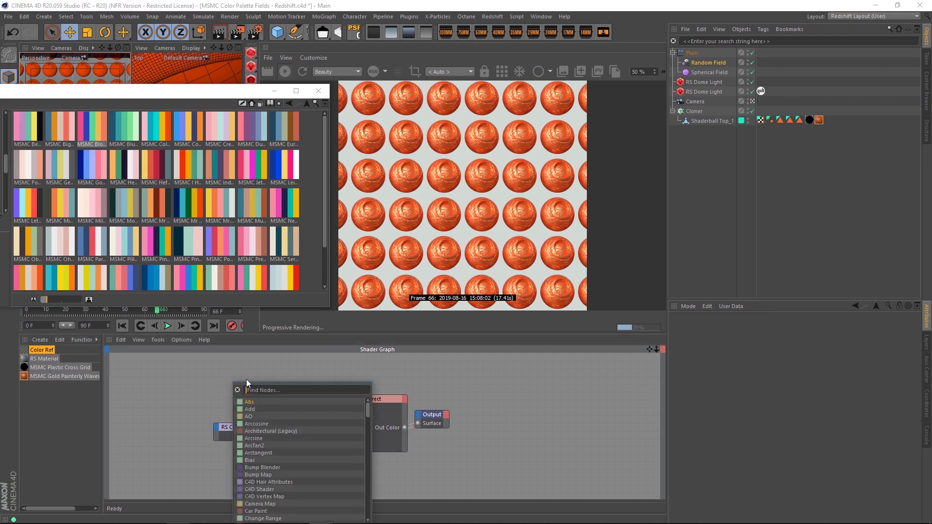
text(ref)
key(Return)
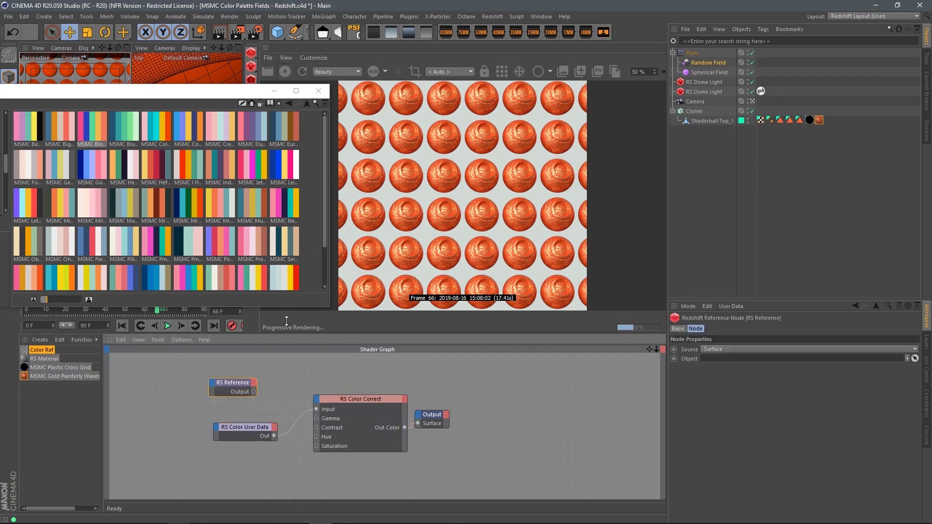
click(915, 359)
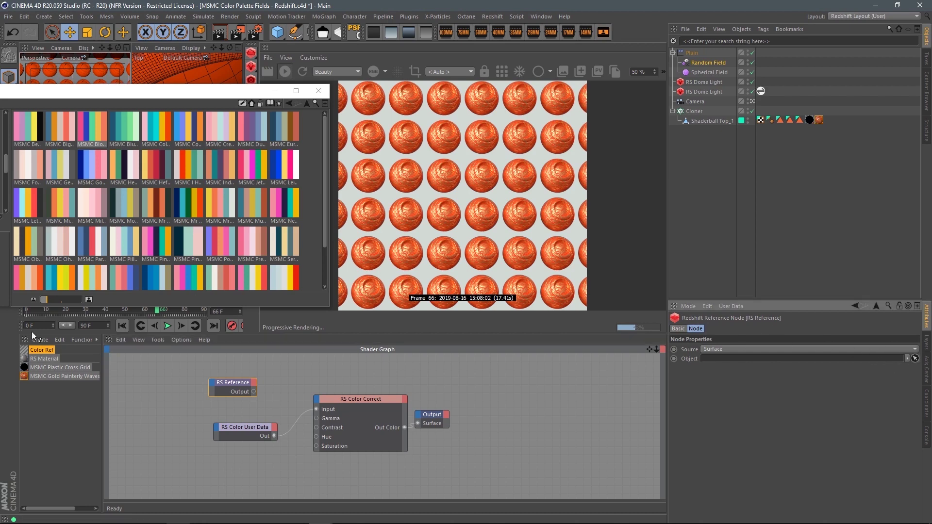
click(44, 351)
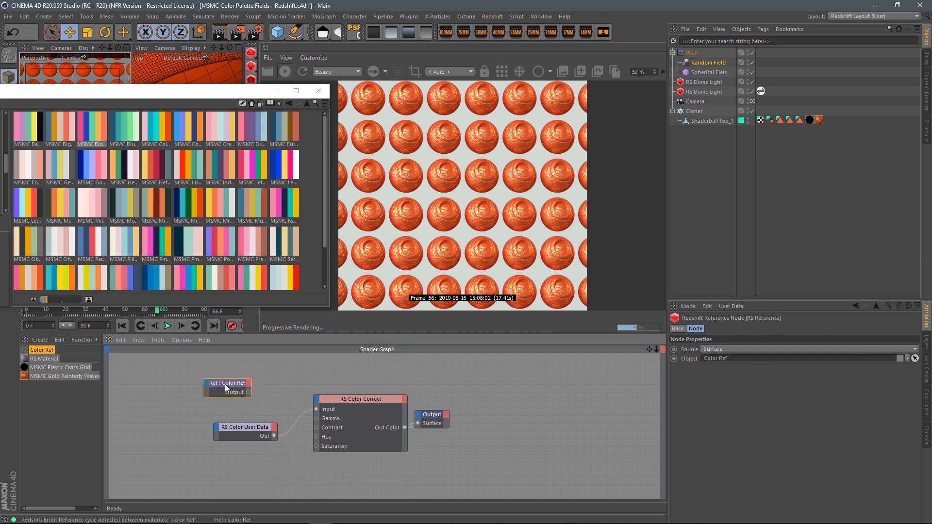
drag(243, 389, 174, 401)
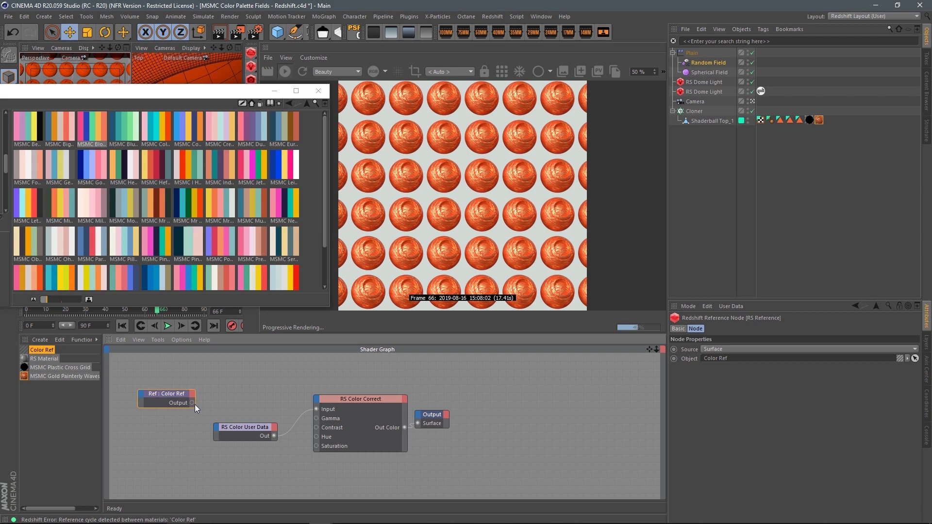
click(221, 389)
click(192, 398)
key(Delete)
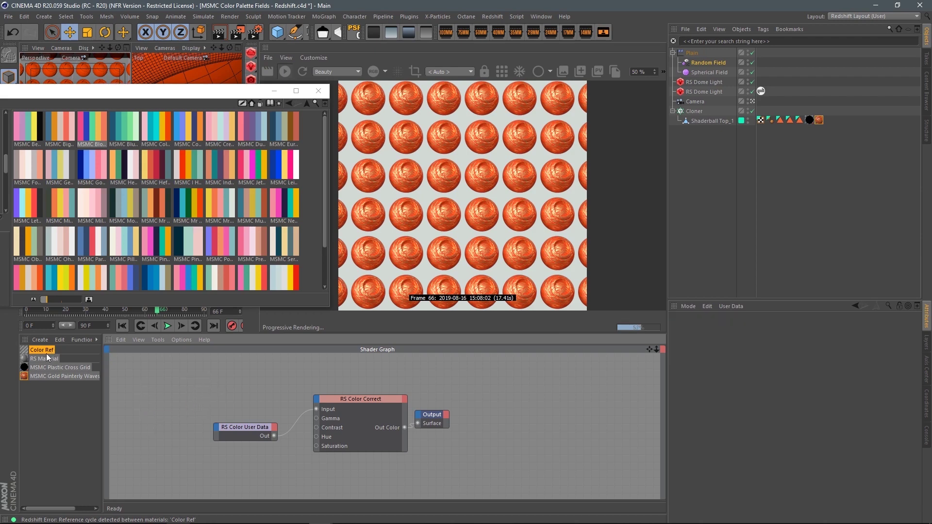
Step: Add an RS Reference node to the shader graph of the MSMC Gold Painterly Waves material
click(72, 368)
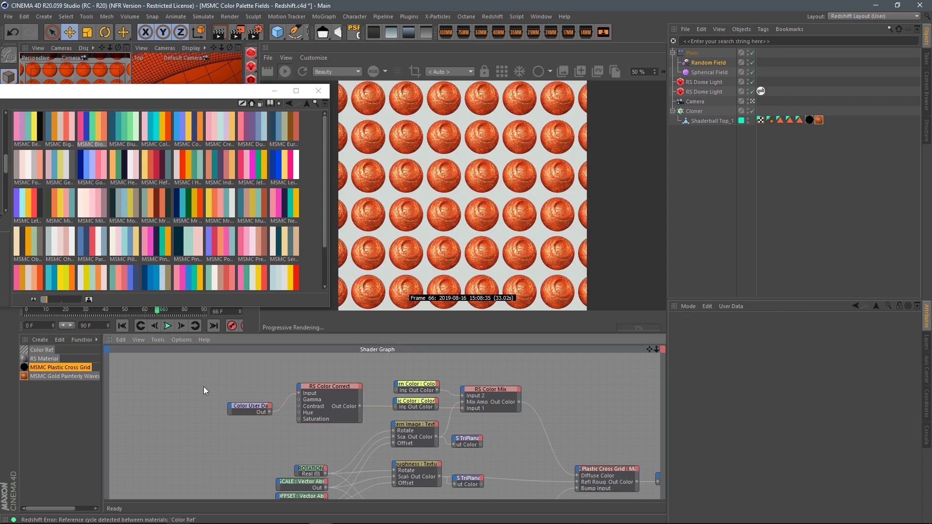
click(69, 377)
click(195, 392)
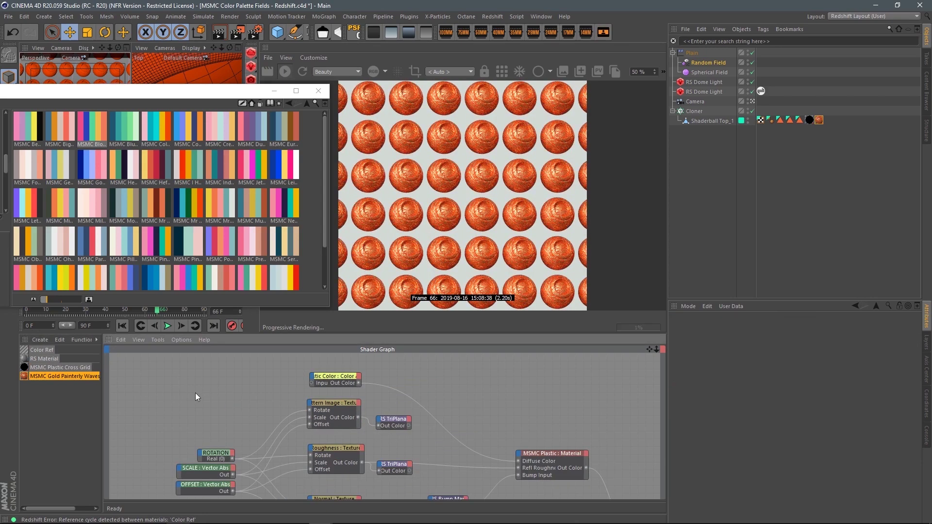
right_click(196, 392)
text(ref)
key(Return)
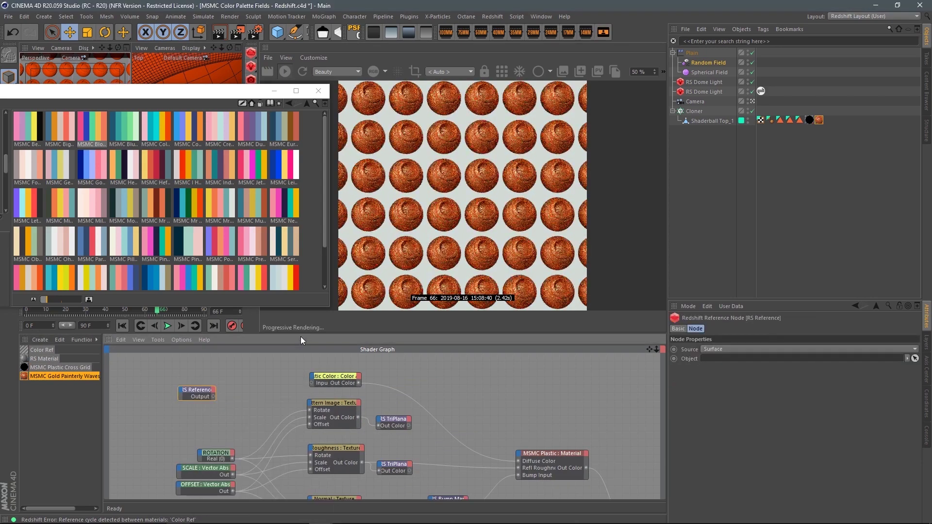
Step: Link the reference node to the Color Ref material with Surface as source, and connect its output to the MSMC Plastic material's Diffuse Color
click(915, 359)
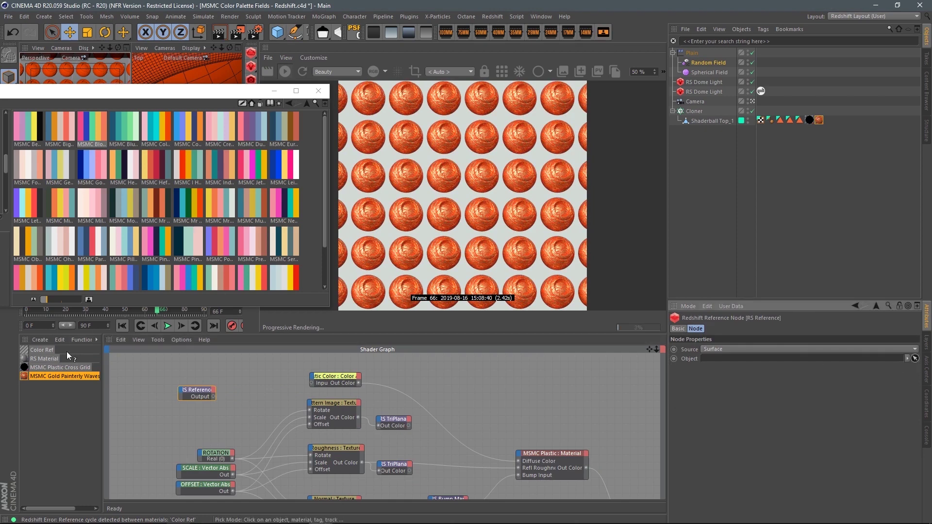
click(48, 349)
drag(213, 396, 517, 461)
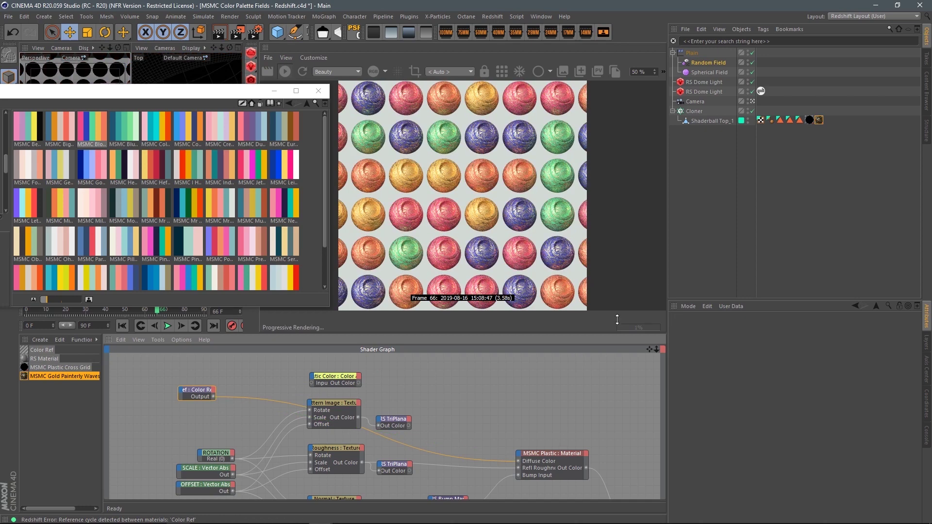
drag(196, 393, 259, 393)
click(244, 398)
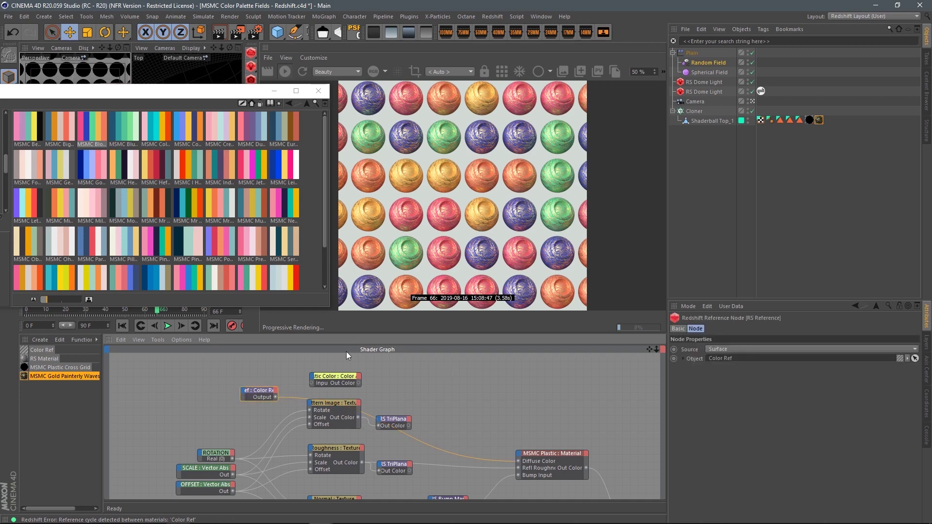
click(733, 350)
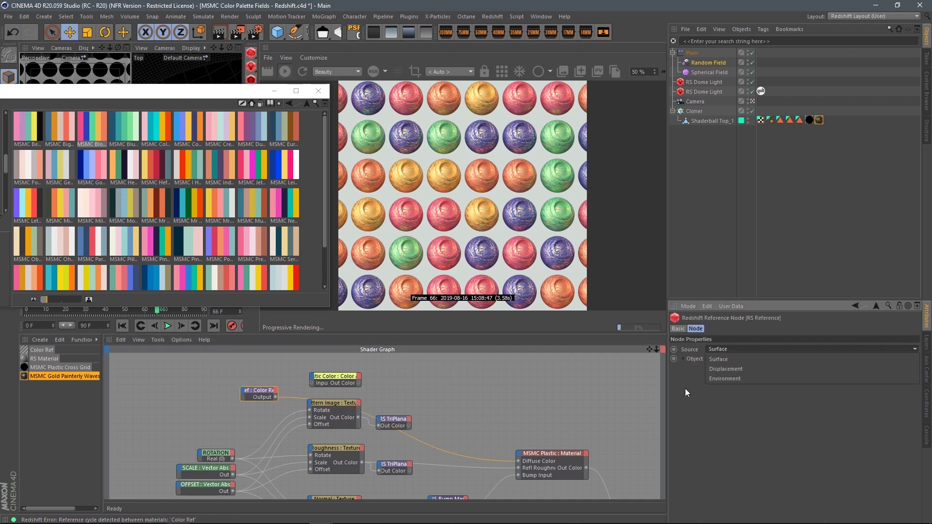
click(715, 359)
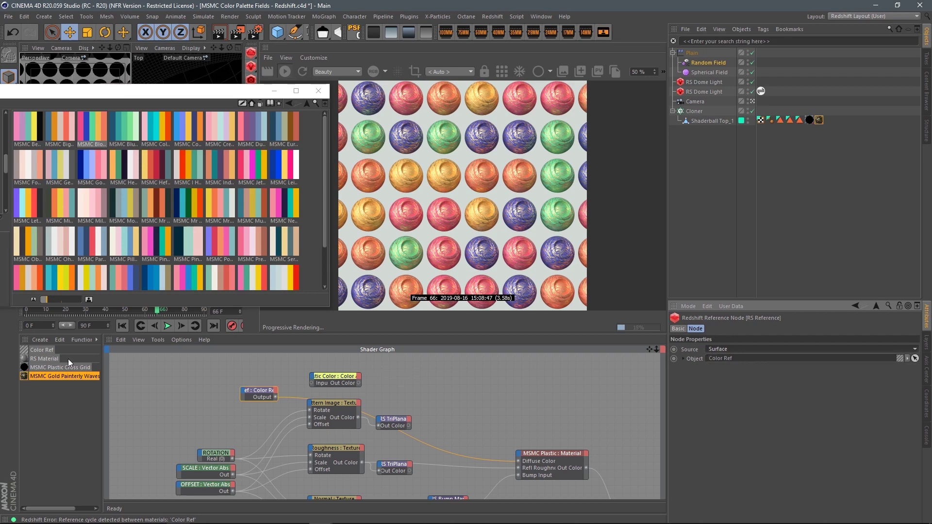
Step: Space out the RS Color User Data, RS Color Correct and Output nodes in the Color Ref shader graph
click(40, 350)
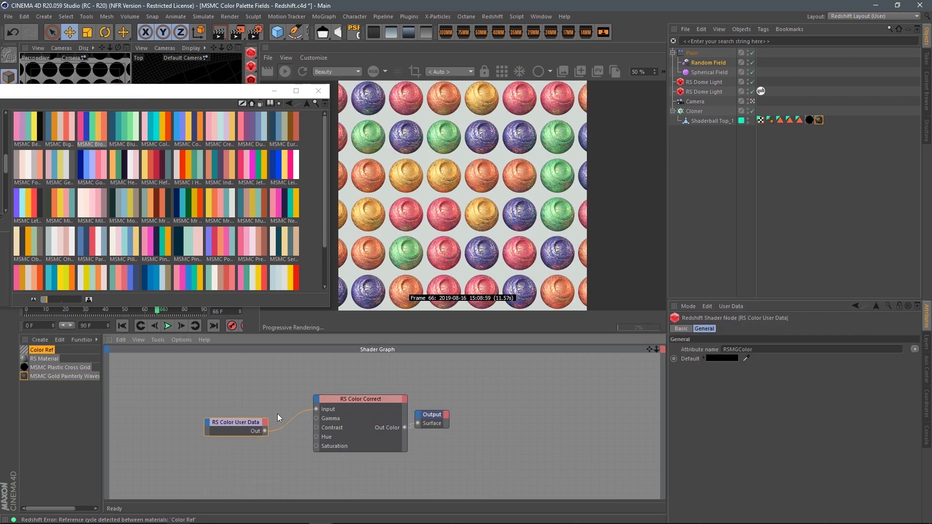
click(379, 398)
drag(379, 399, 363, 396)
drag(427, 422, 441, 427)
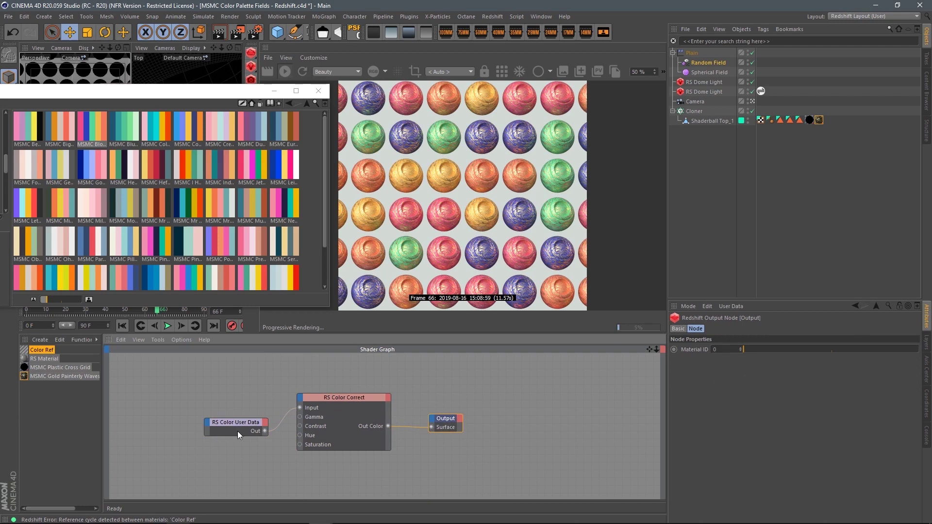
drag(236, 412, 231, 412)
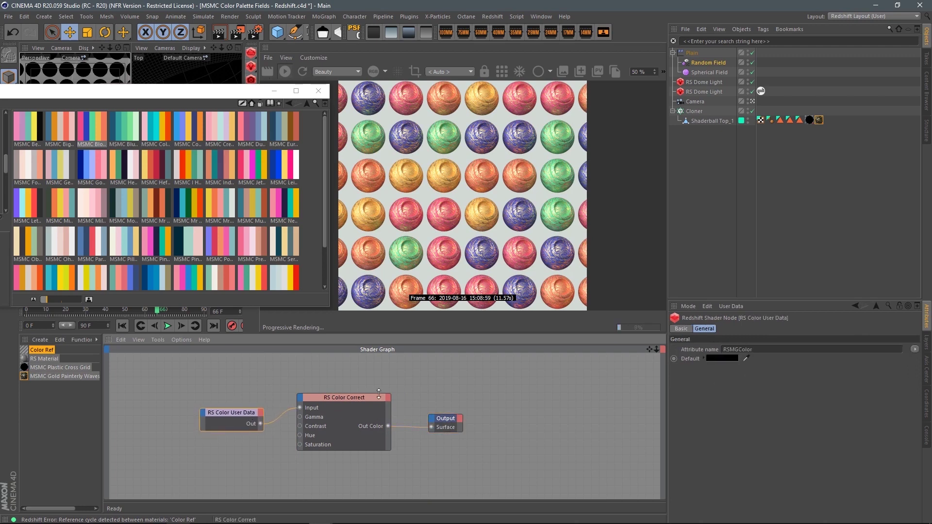
Step: Frame the whole shaderball grid in the camera and set the Random Field's seed to 123468
click(706, 62)
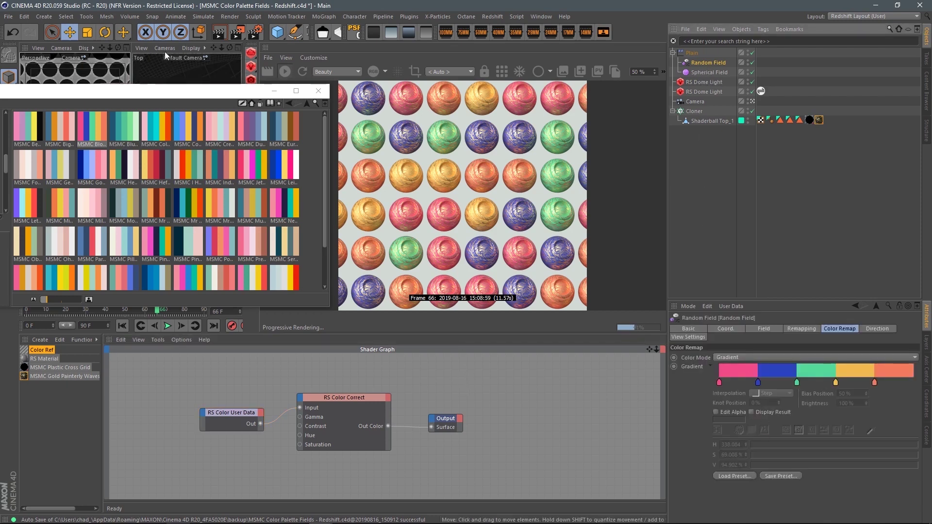
drag(111, 48, 101, 116)
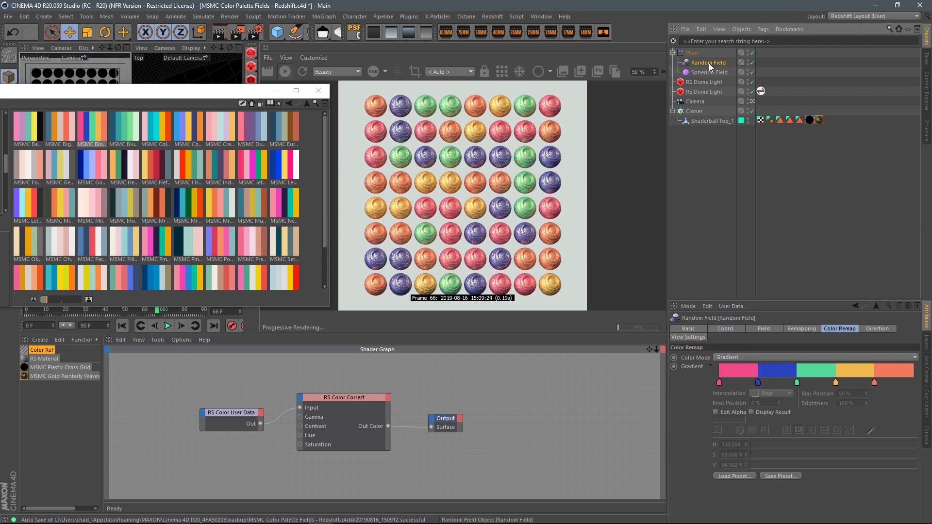
click(764, 329)
click(751, 378)
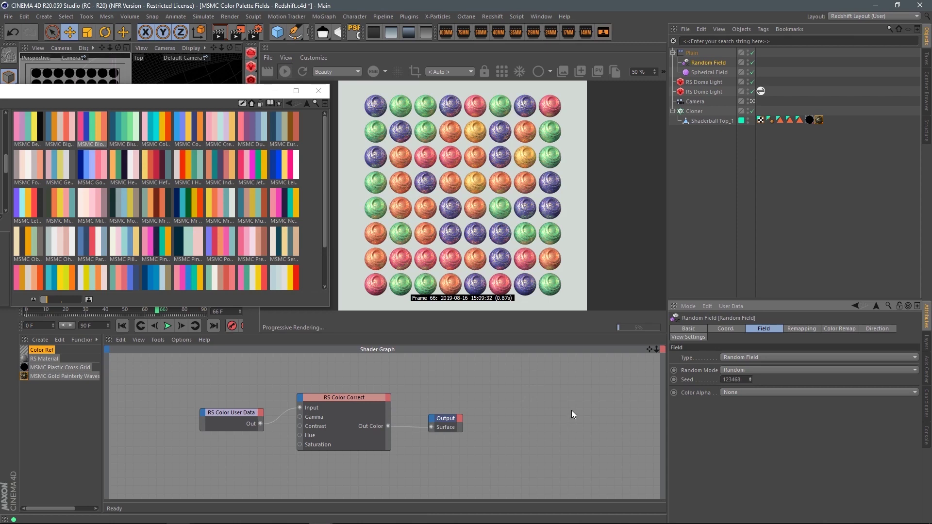
drag(221, 92, 269, 79)
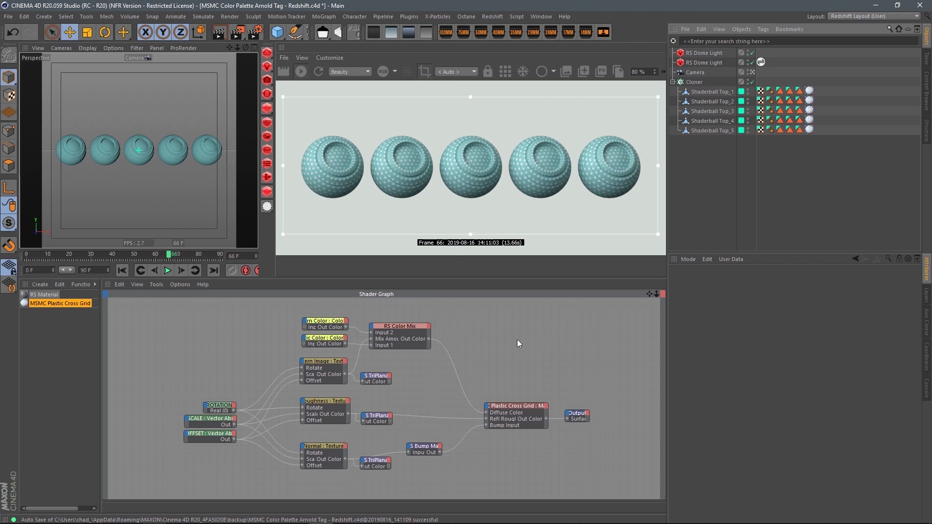
Step: Add a user data entry named MSMC Color to the Shaderball Top_1 object
click(721, 91)
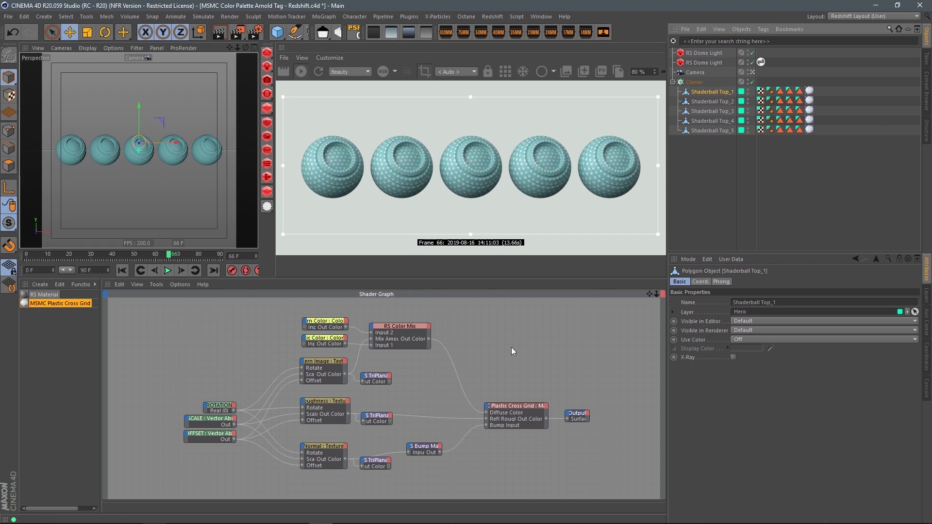
click(736, 260)
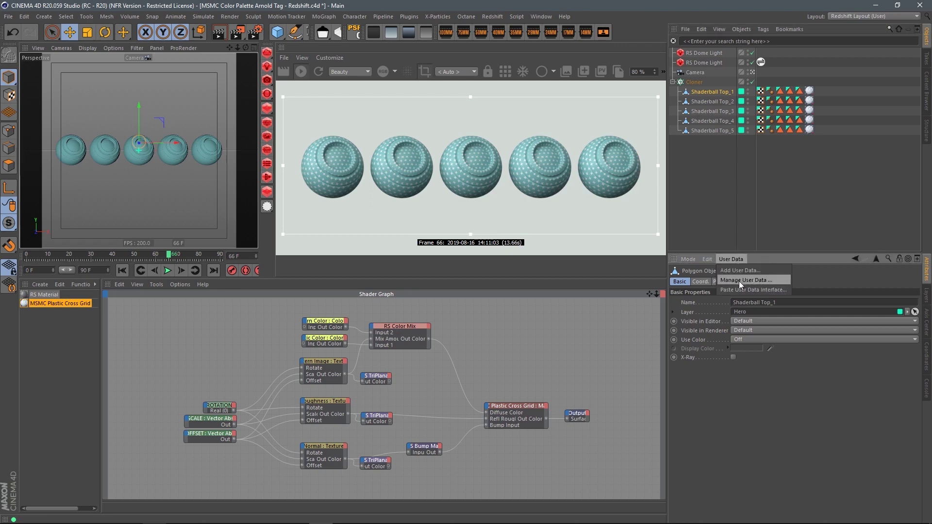
click(739, 281)
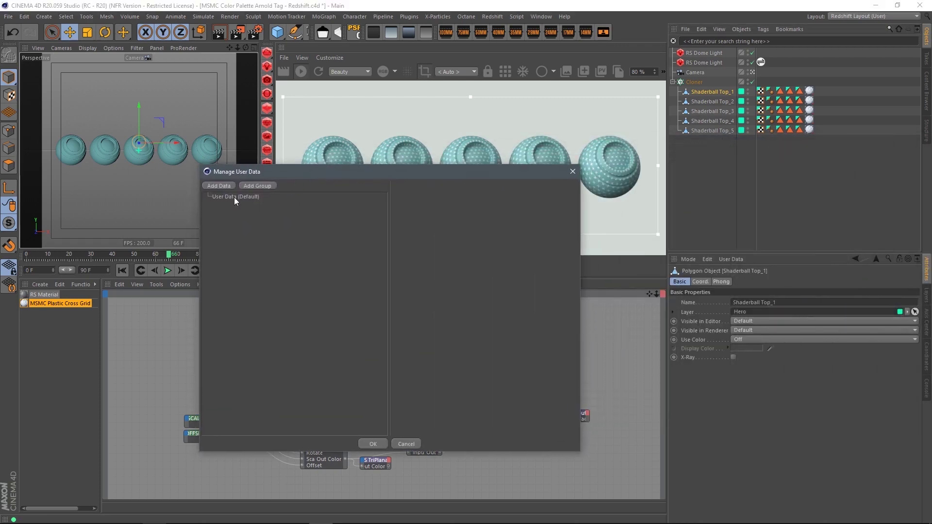
click(219, 186)
double_click(447, 206)
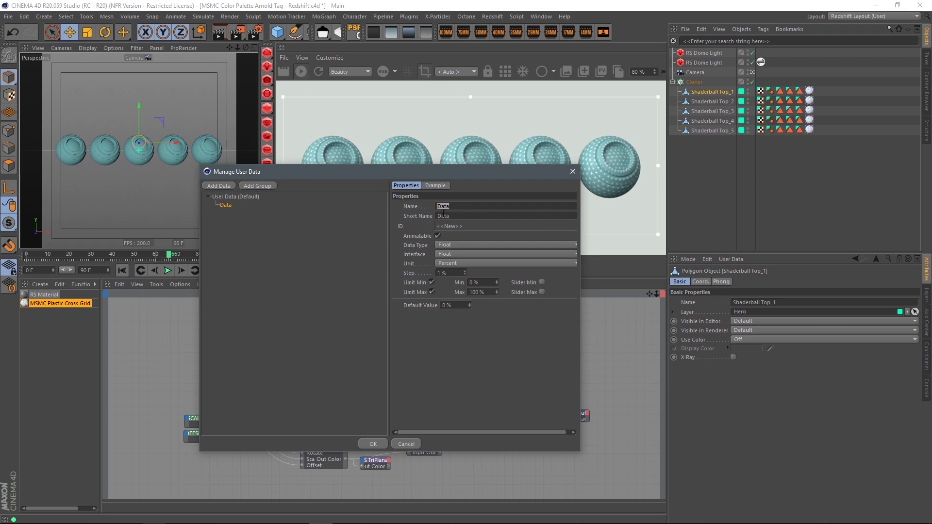
text(Color)
key(BackSpace)
key(BackSpace)
key(BackSpace)
key(BackSpace)
key(BackSpace)
text(MSM)
Step: Set the MSMC Color entry's data type to Integer and its interface to Cycle Button
click(453, 245)
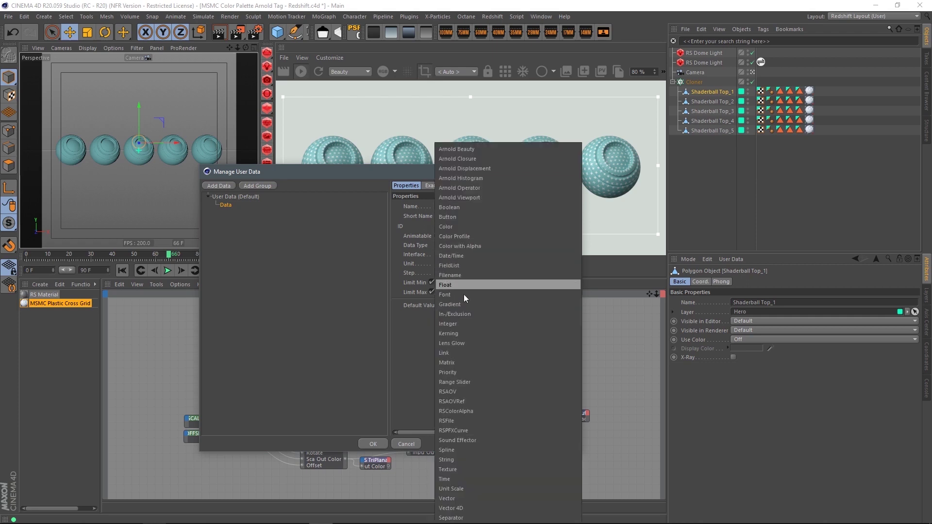
click(474, 324)
click(456, 255)
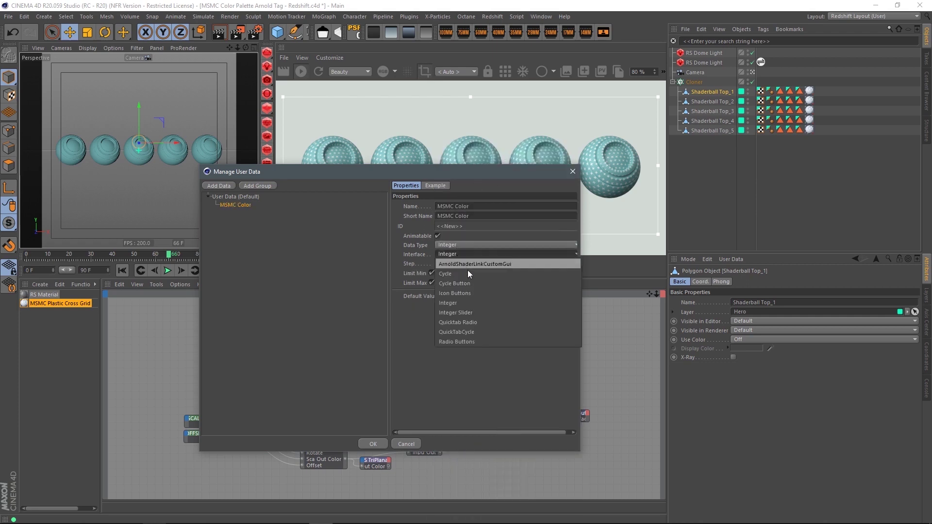
click(476, 286)
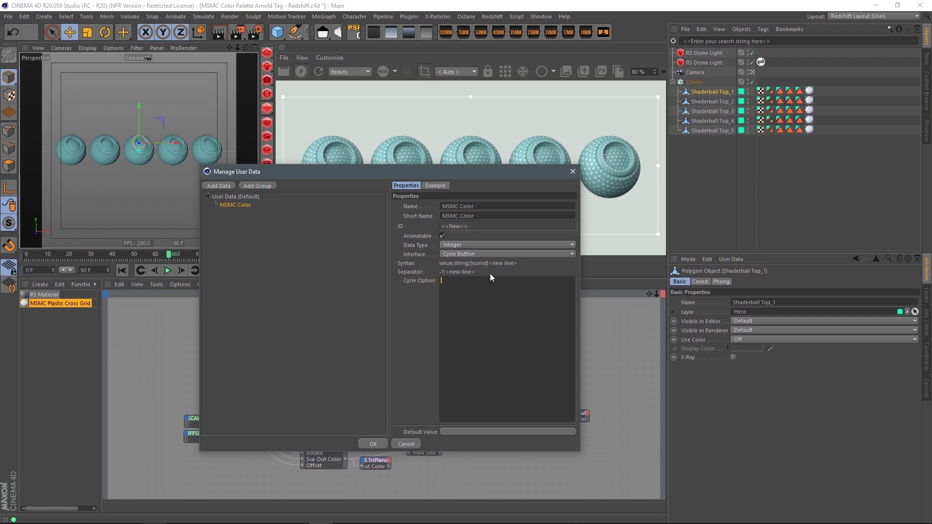
Step: Enter the cycle options -1;Color One, 0;Color Two, 1;Color Three, 2;Color Four and 3;Color Five, apply them, and check the resulting choices
text(-1)
text(;Color One )
text(0;)
text(Color Two )
text(1;)
text(Color Three )
text(2;Co)
text(lor Four )
text(3;)
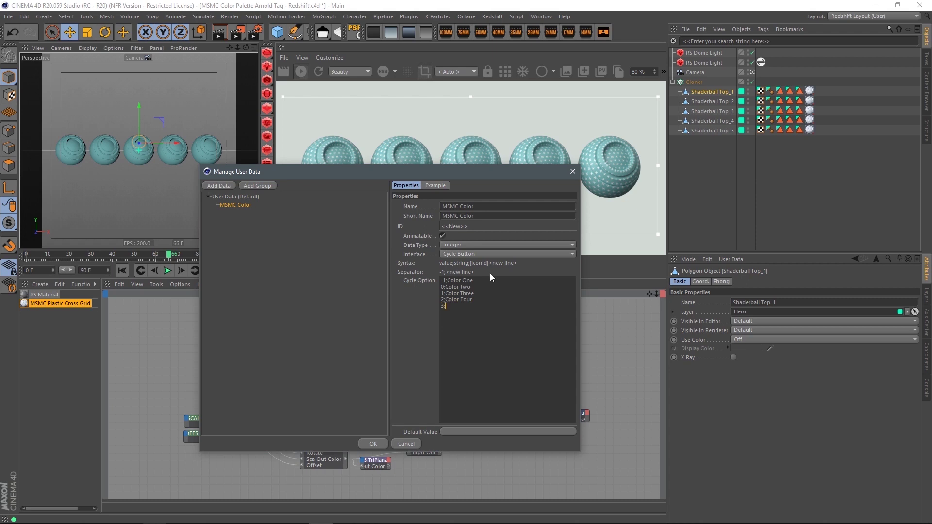
text(Color Five)
click(373, 444)
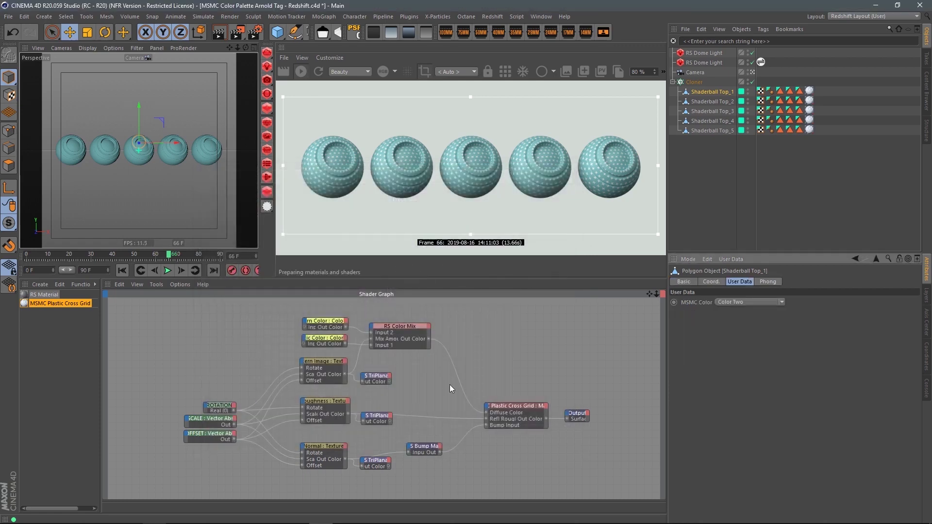
click(782, 302)
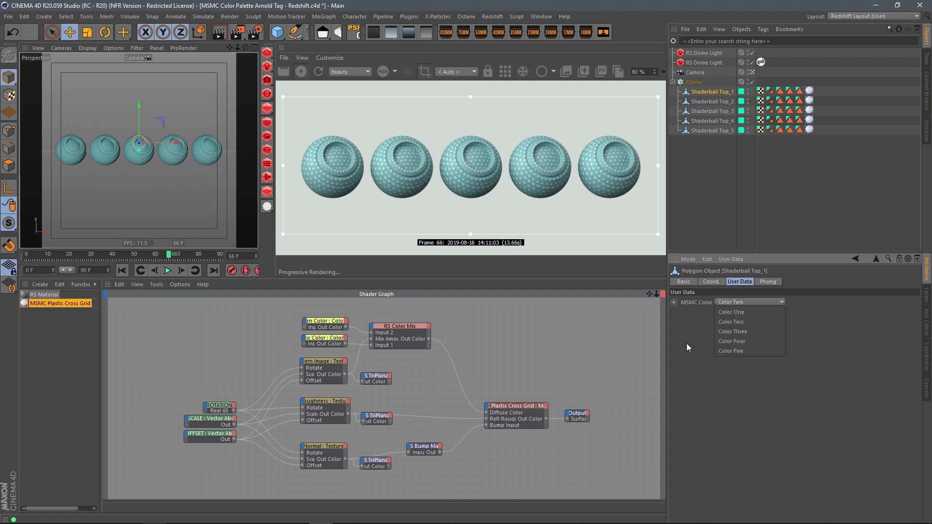
click(704, 329)
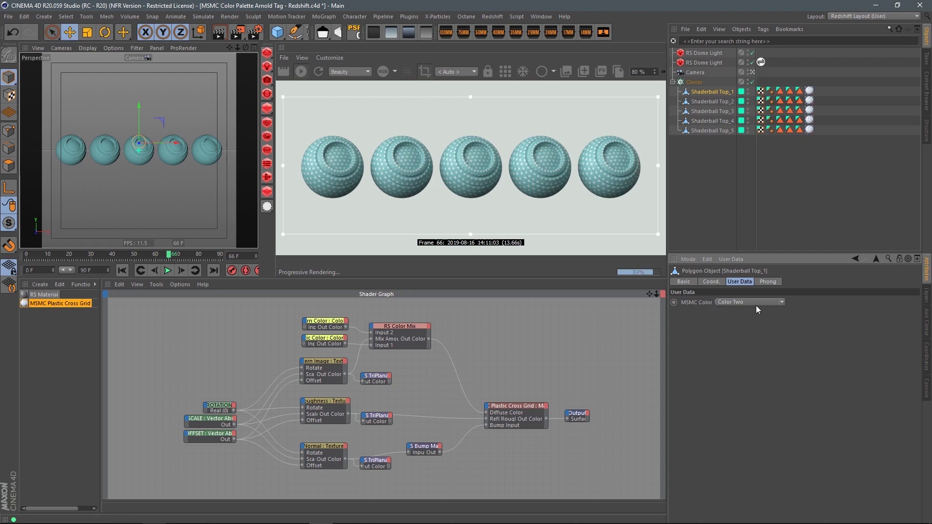
Step: Change the short name of Shaderball Top_1's MSMC Color user data to MSMCcolor
click(733, 259)
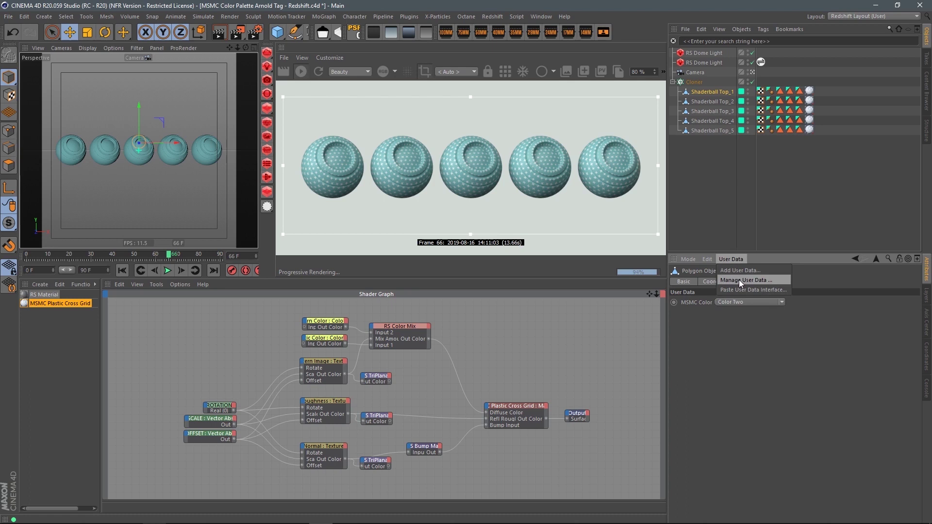
click(739, 280)
drag(677, 134, 491, 171)
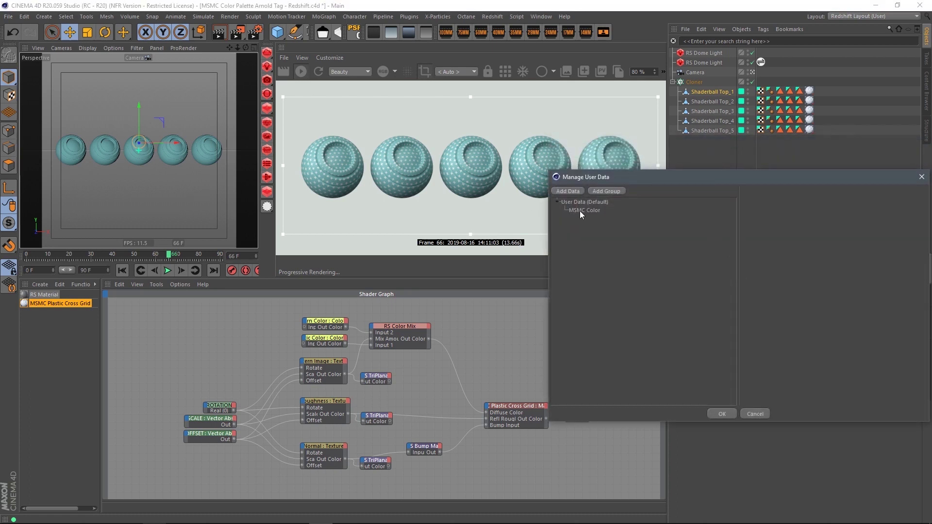
click(580, 210)
drag(649, 178, 381, 189)
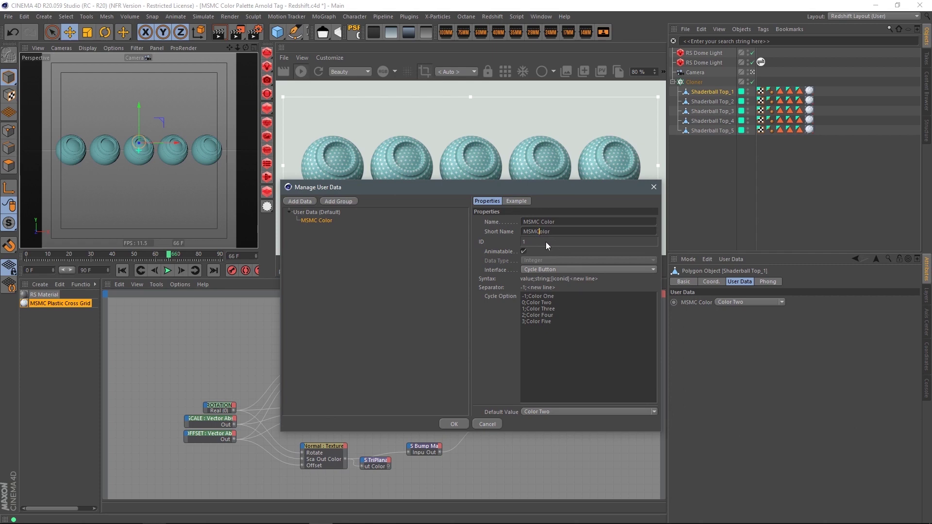
drag(562, 234, 519, 236)
click(455, 424)
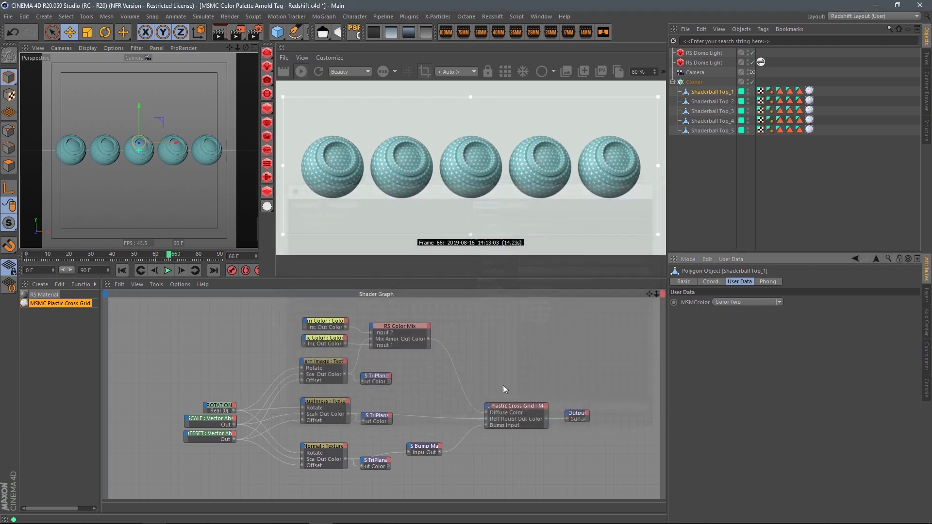
Step: Add an Integer User Data node to the MSMC Plastic Cross Grid shader graph with MSMCcolor as its attribute name
click(242, 337)
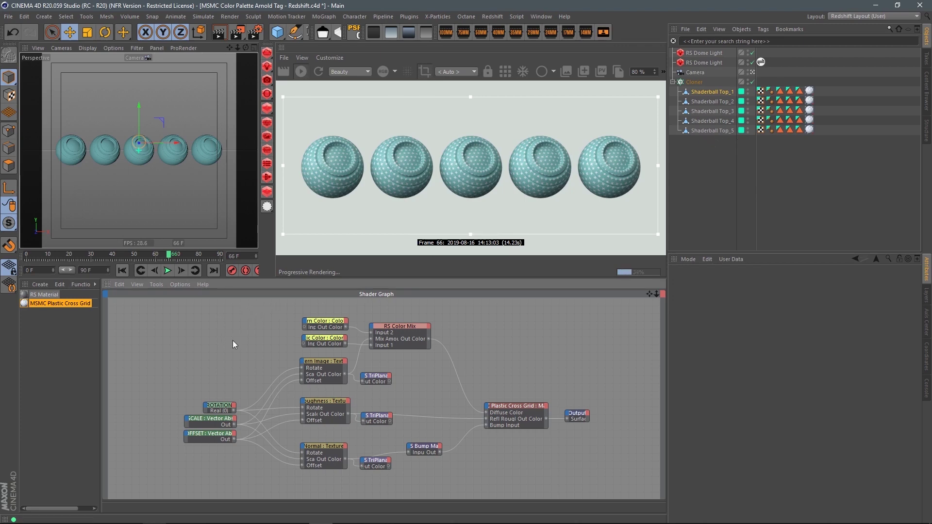
key(Tab)
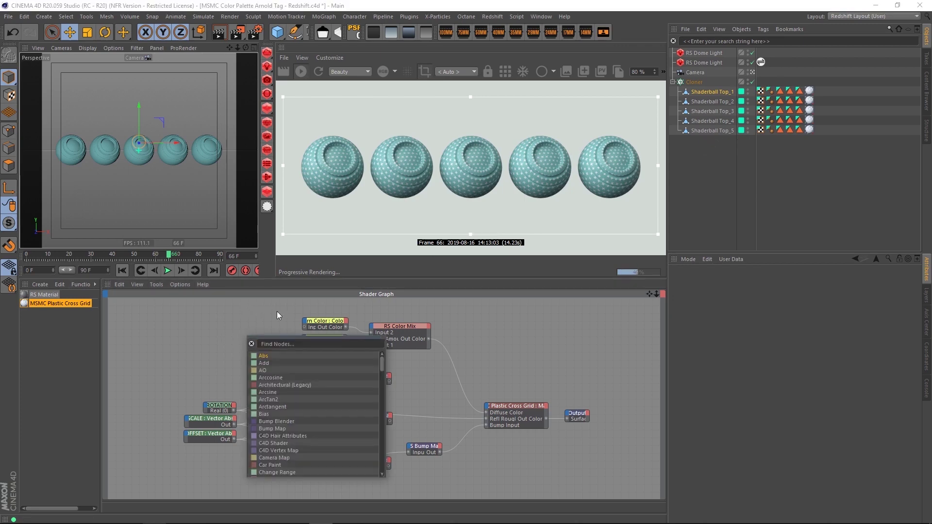
text(user)
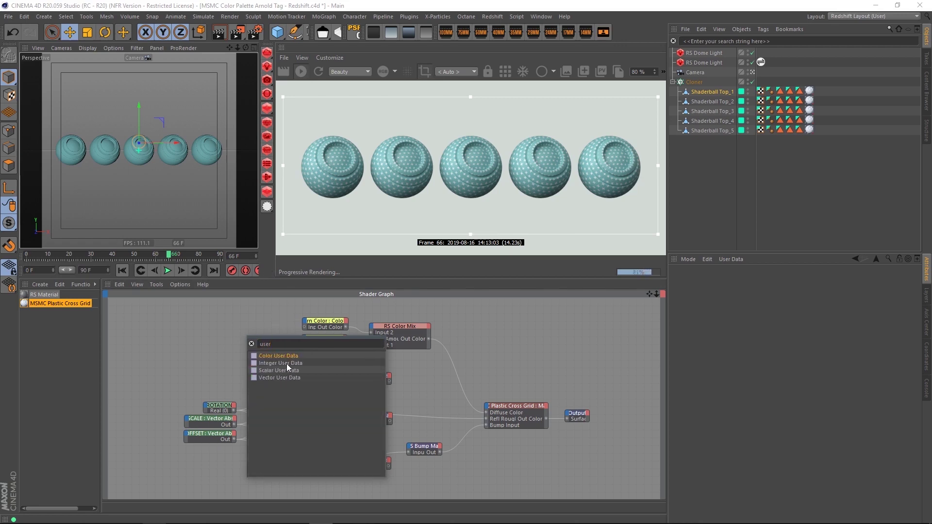
click(287, 365)
click(743, 304)
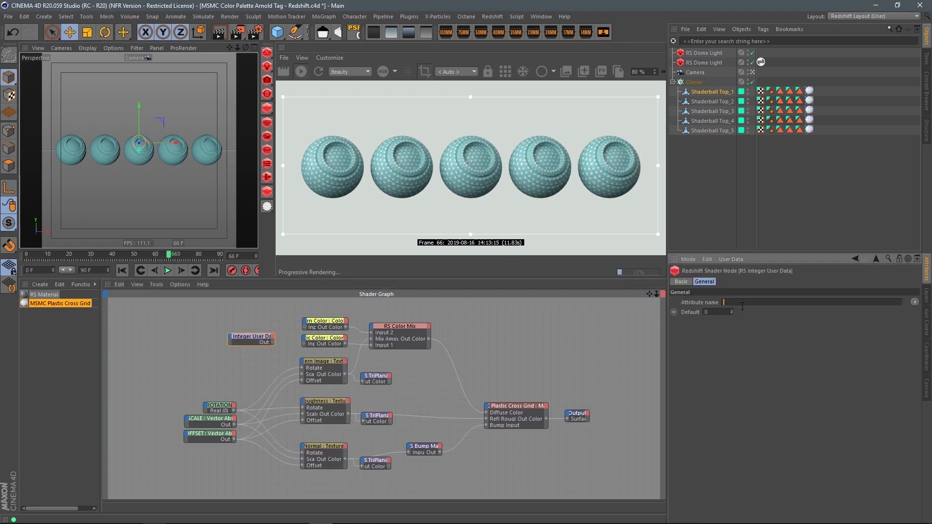
click(243, 319)
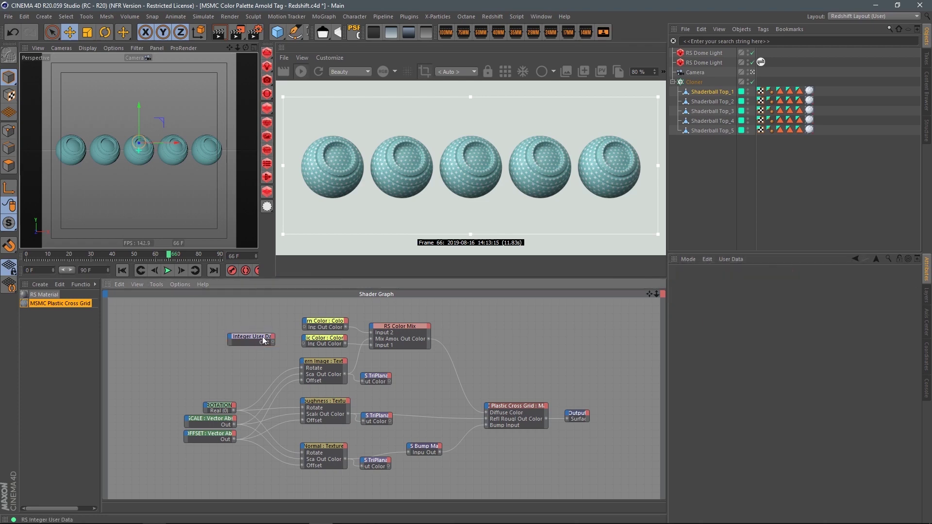
drag(265, 340, 199, 336)
middle_drag(244, 327, 210, 324)
scroll(357, 334, up, 1)
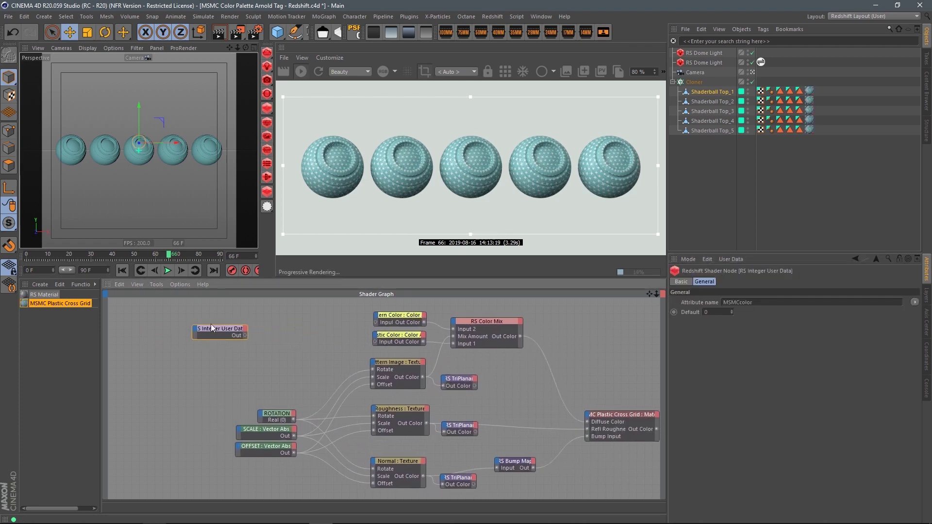
Step: Add a Change Range node and connect the Integer User Data output to its Input
double_click(257, 337)
text(ran)
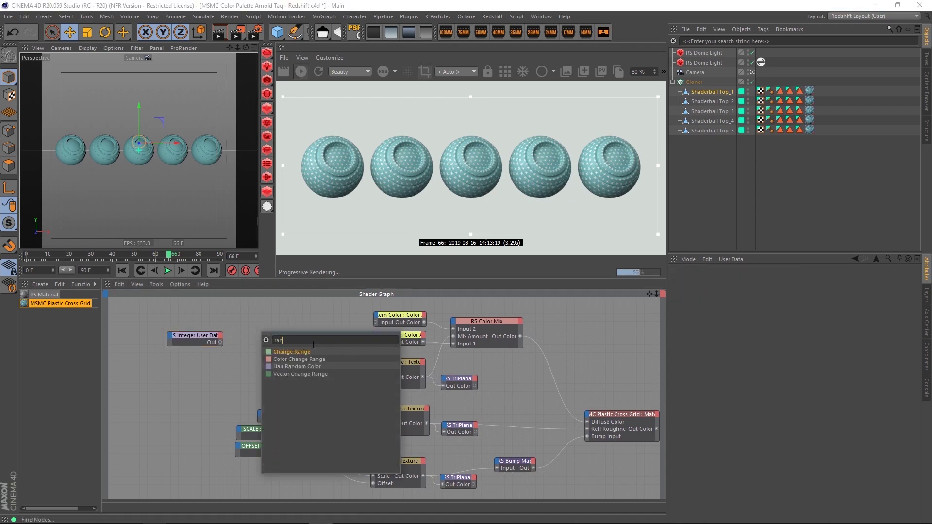
click(294, 353)
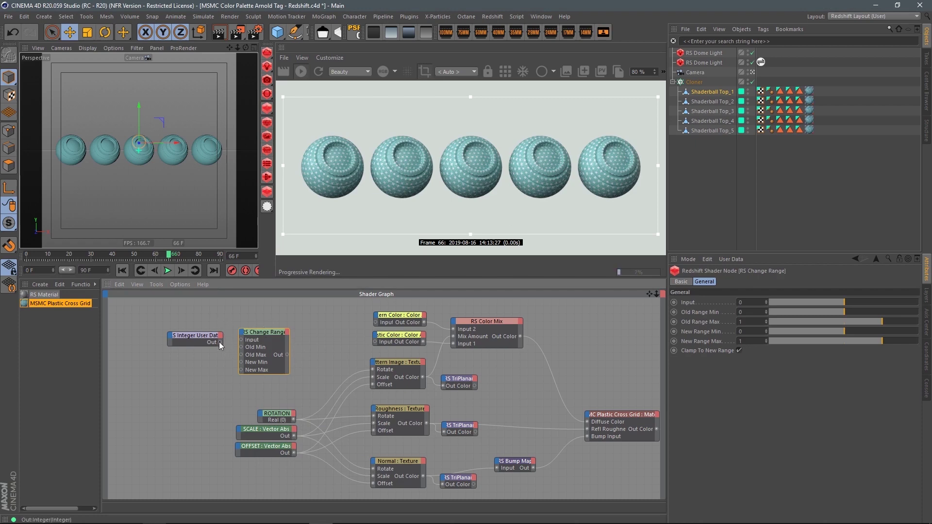
drag(239, 336, 262, 324)
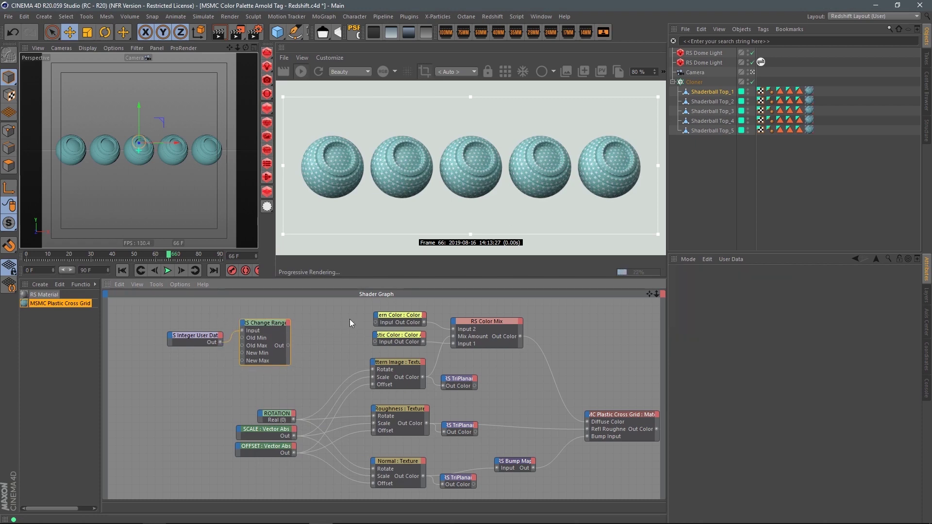
click(261, 324)
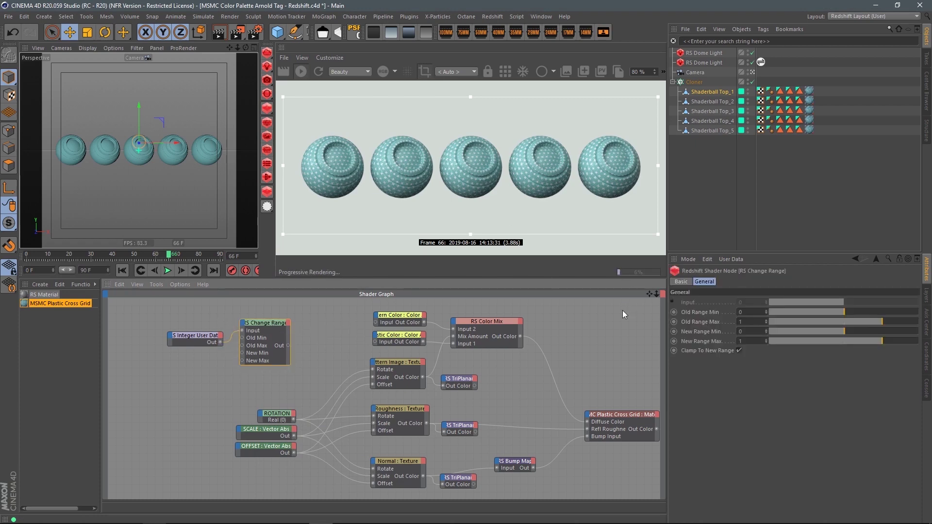
click(194, 336)
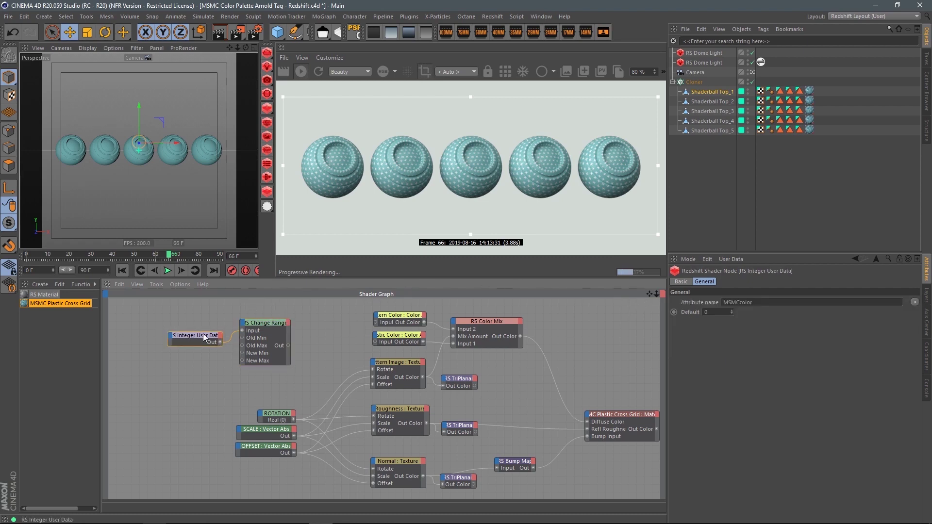
Step: Renumber the MSMC Color cycle options on Shaderball Top_1 consecutively, starting at 0 for Color One
click(708, 92)
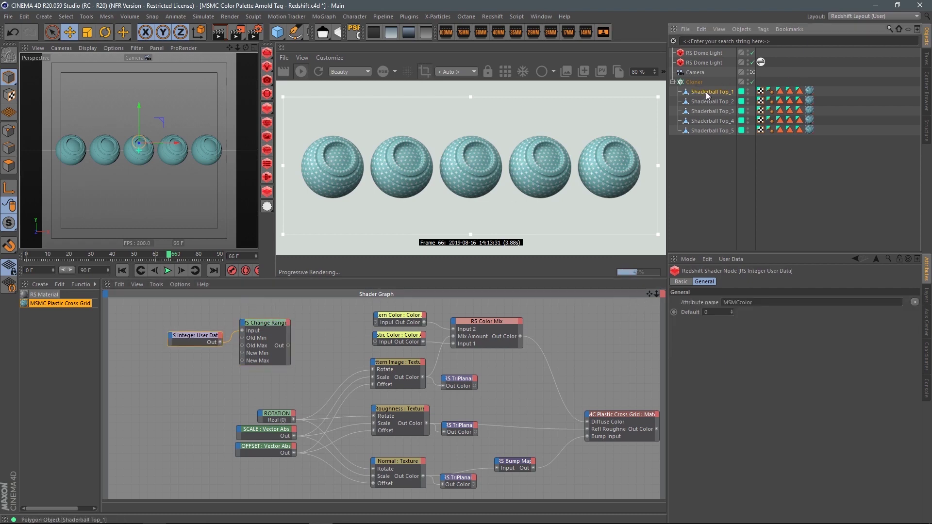
click(731, 259)
click(738, 280)
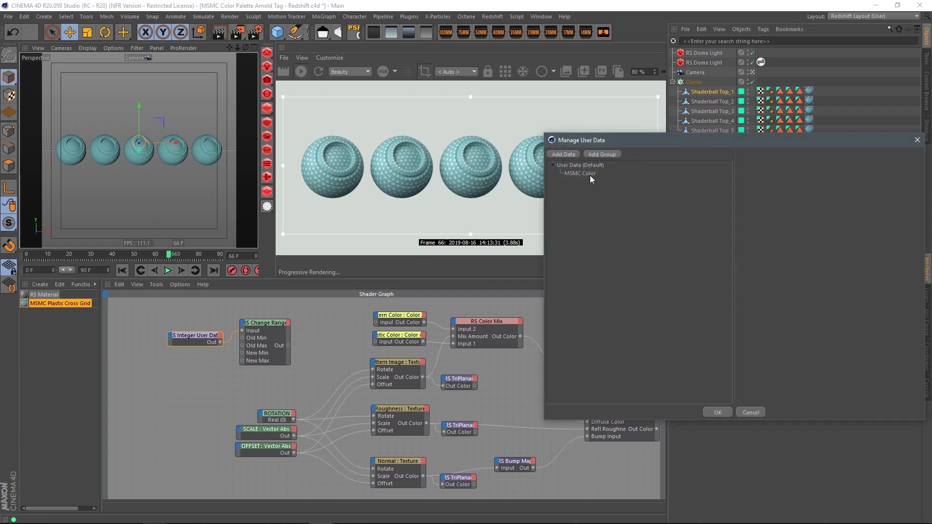
click(589, 173)
drag(663, 145, 319, 176)
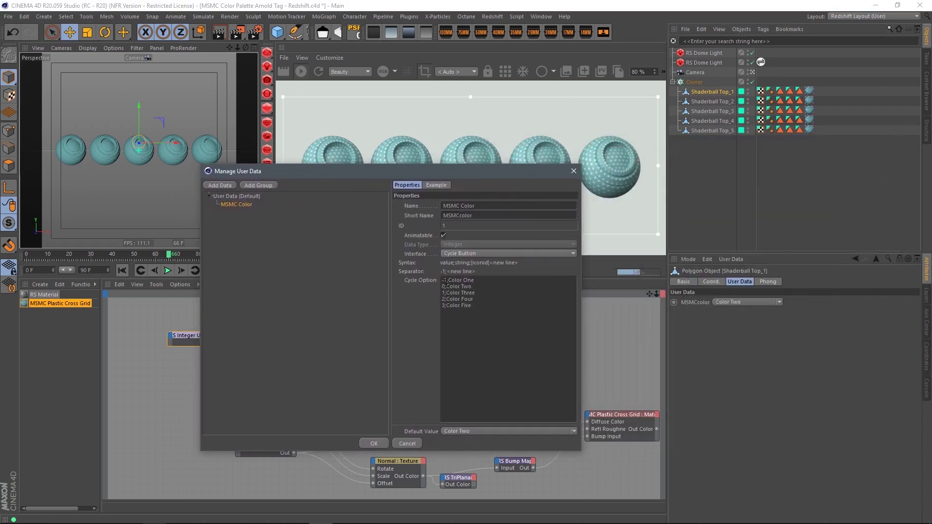
drag(444, 280, 428, 290)
click(447, 286)
click(443, 281)
key(Delete)
key(Delete)
text(0)
drag(445, 286, 441, 293)
text(3)
click(385, 444)
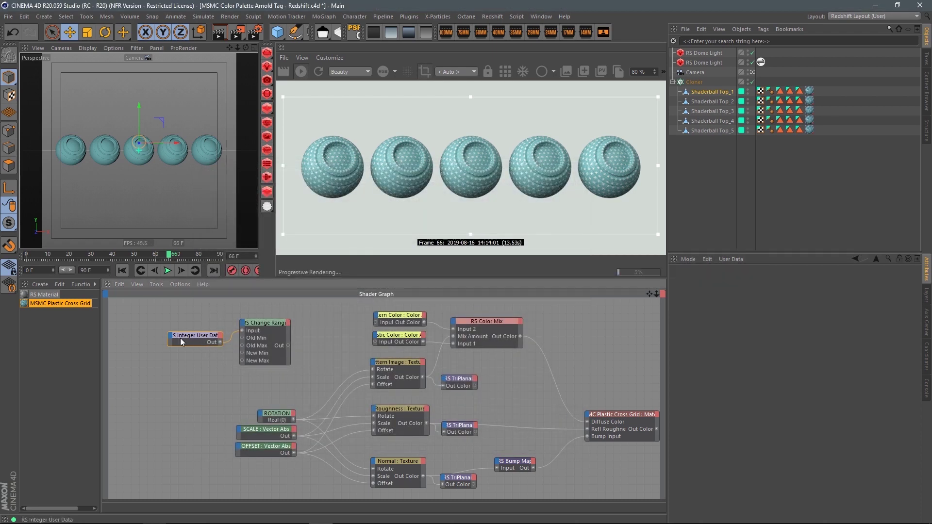
Step: Set the Change Range node's Old Range Max to 4
click(263, 323)
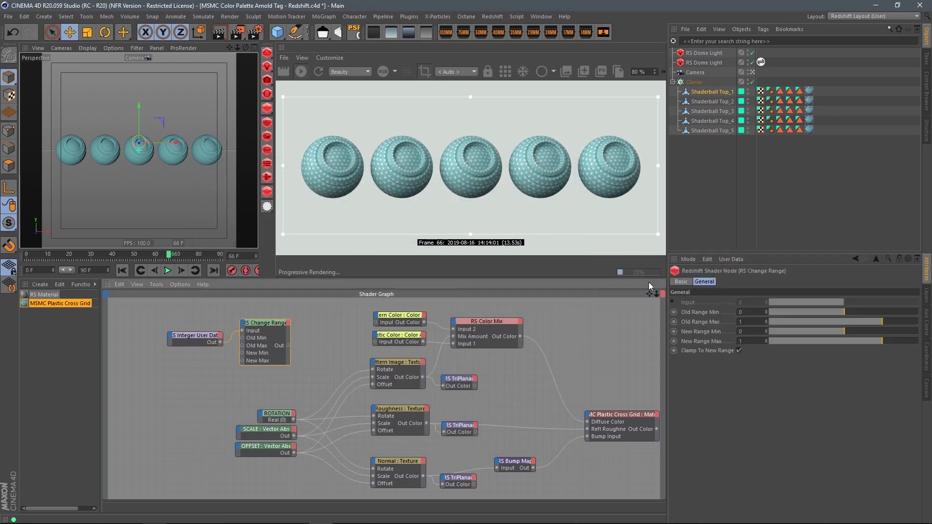
click(748, 321)
text(4)
key(Return)
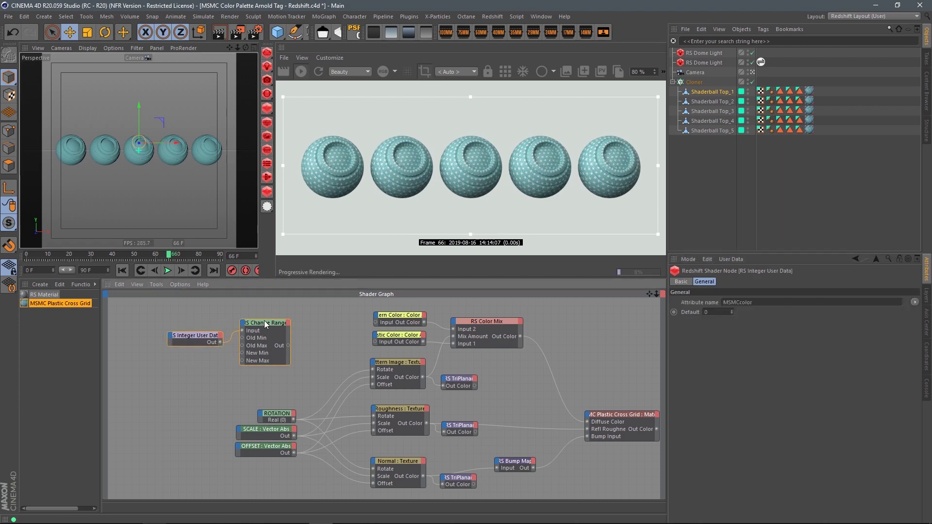
Step: Move the Integer User Data and Change Range nodes aside and add a Ramp node to the shader graph
drag(271, 324, 203, 331)
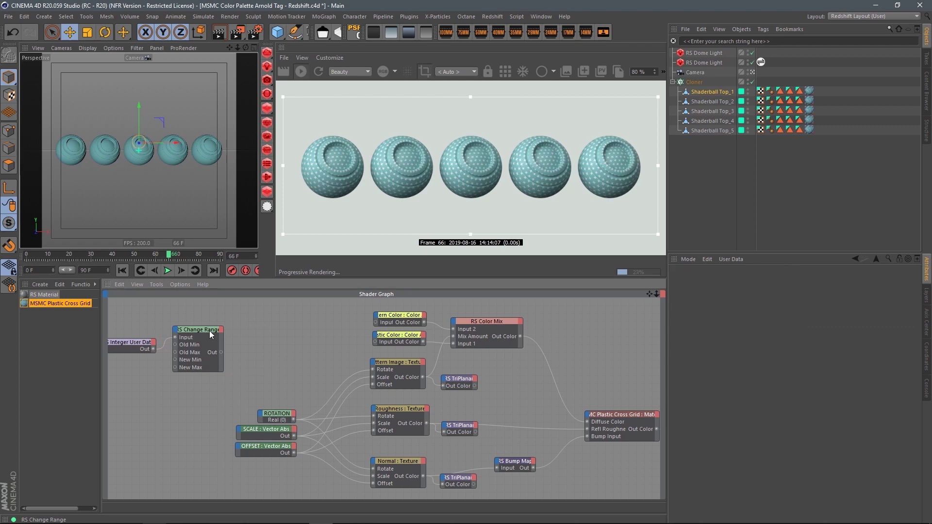
click(272, 340)
key(Tab)
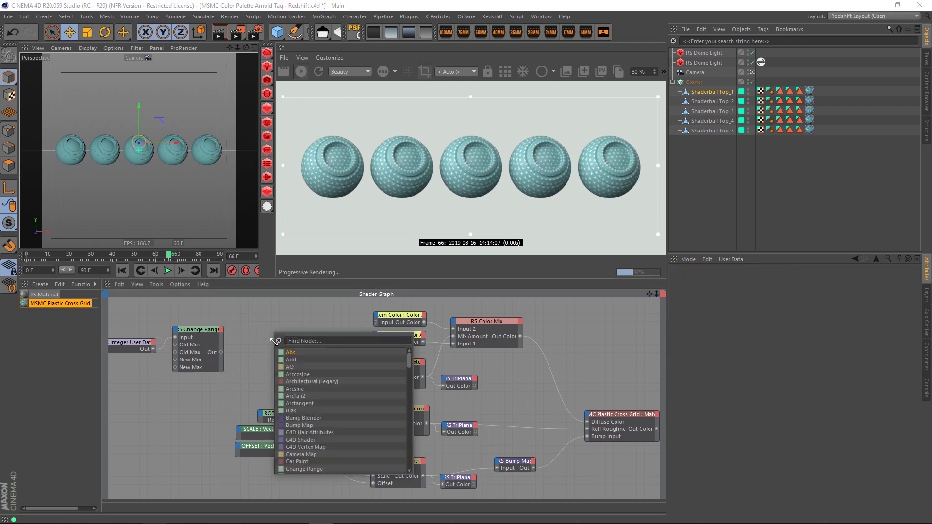
text(ramp)
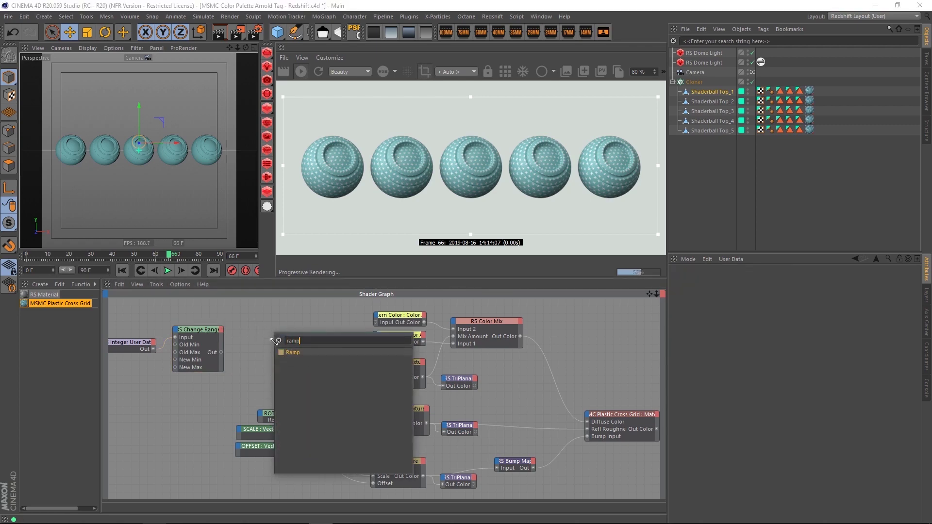
key(Return)
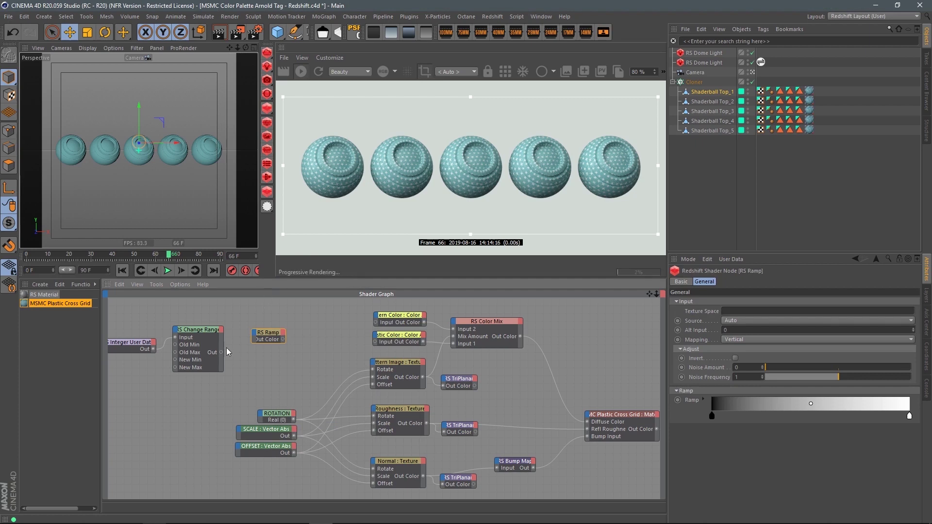
Step: Connect the Change Range output to the Ramp's Input and route the Ramp's Out Color to the material for preview
drag(221, 353, 311, 338)
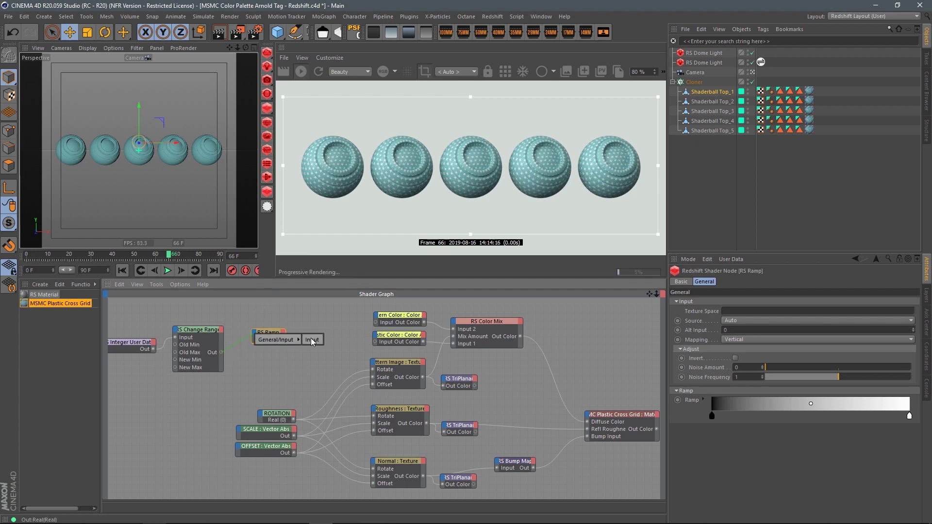
click(279, 334)
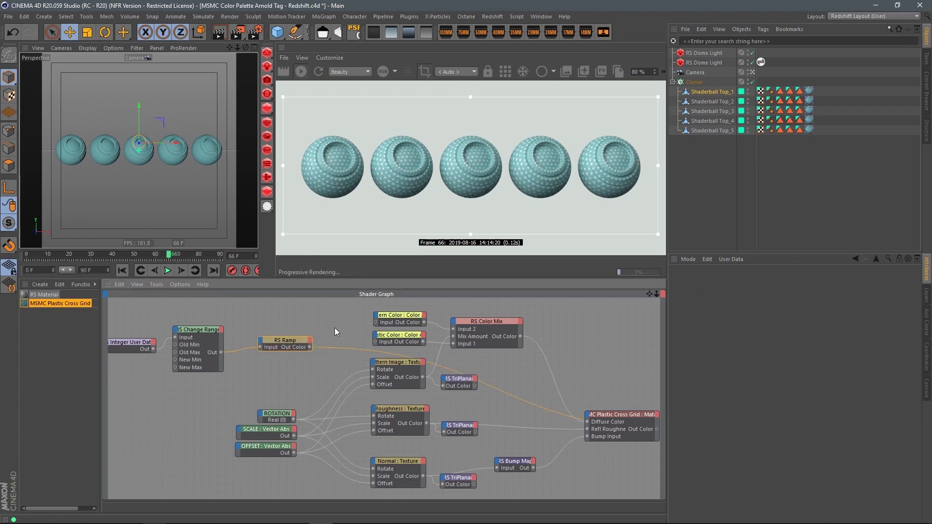
drag(292, 341, 289, 337)
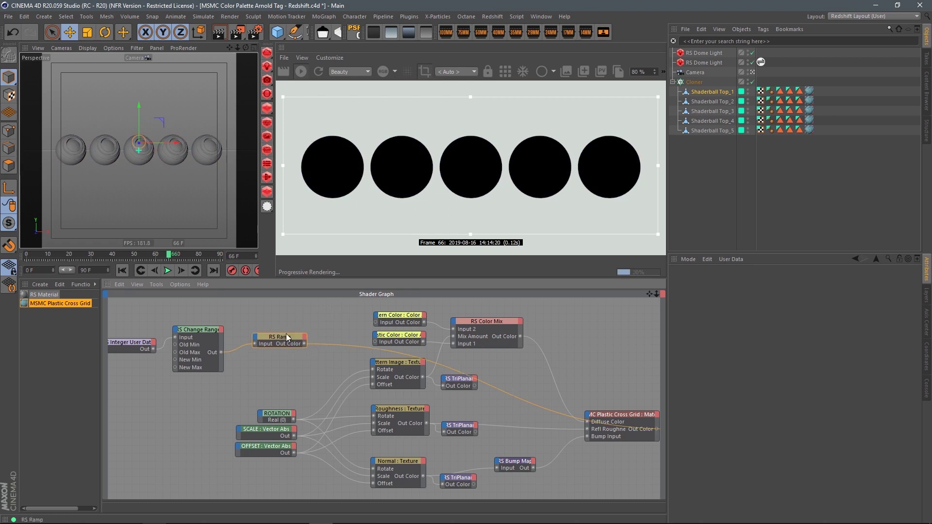
Step: Review the Change Range settings and set MSMCcolor on Shaderball Top_1 to Color Three
click(200, 330)
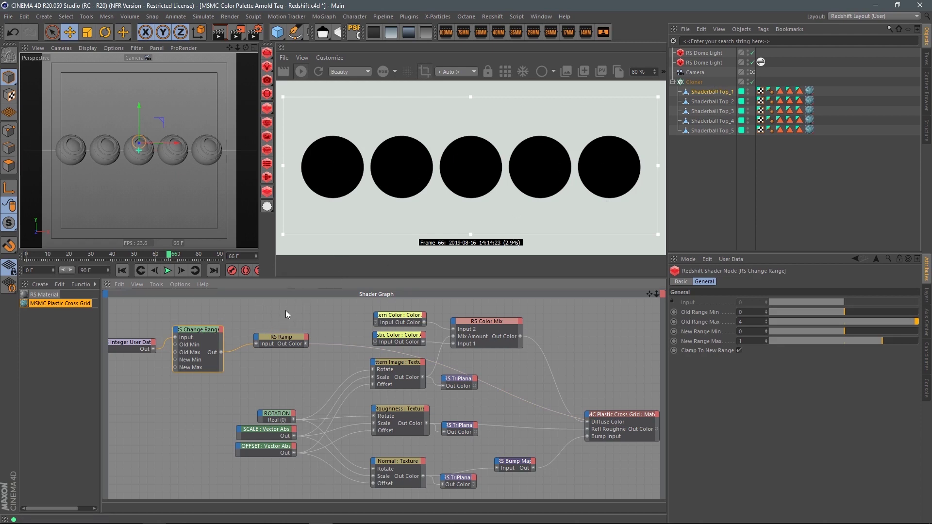
click(714, 91)
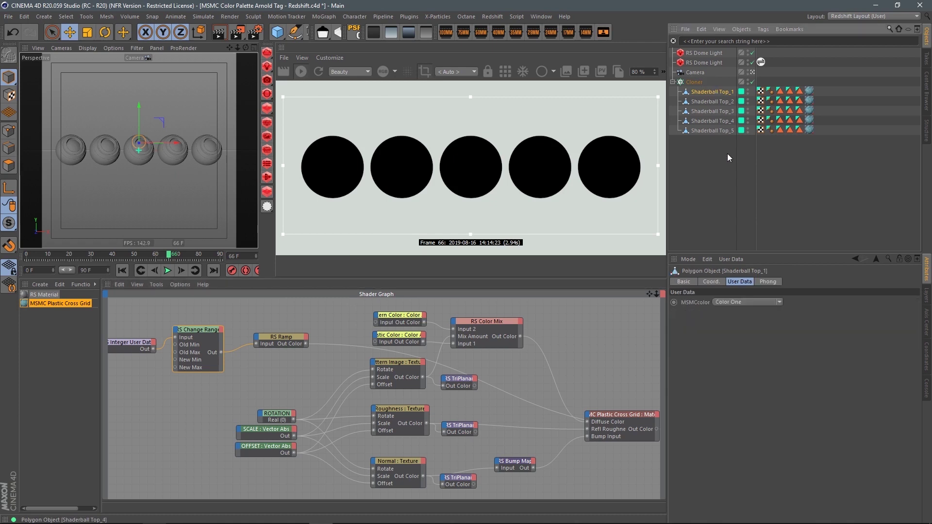
click(777, 303)
click(753, 331)
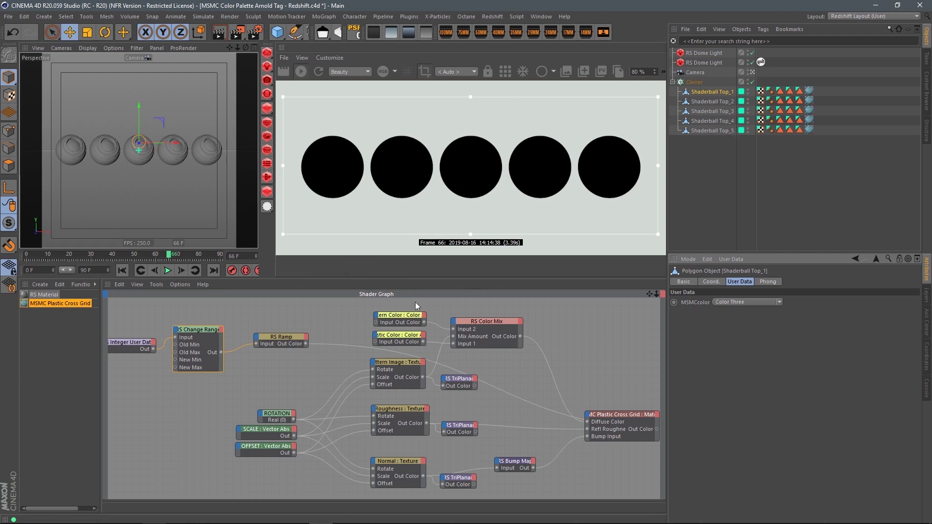
Step: Move the Integer User Data node farther away from the Change Range node
middle_drag(146, 342, 201, 345)
click(201, 346)
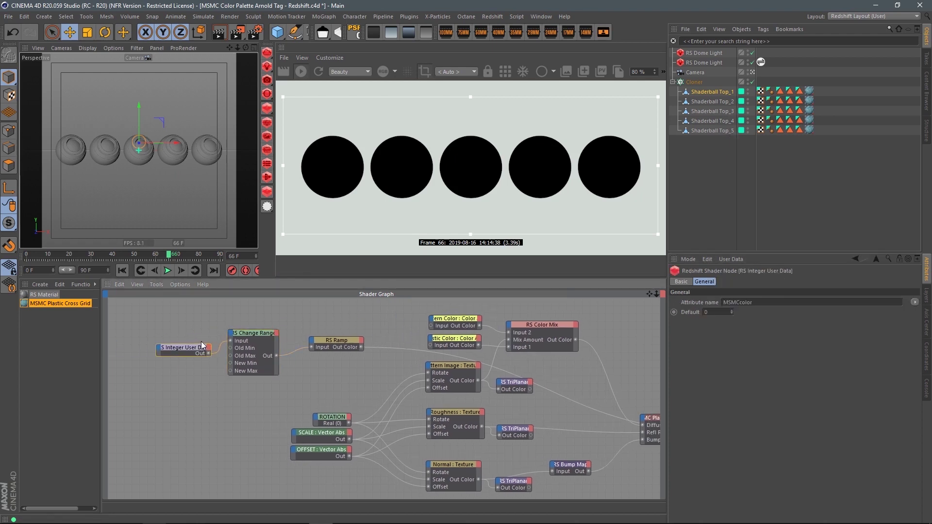
click(196, 304)
drag(202, 340, 169, 346)
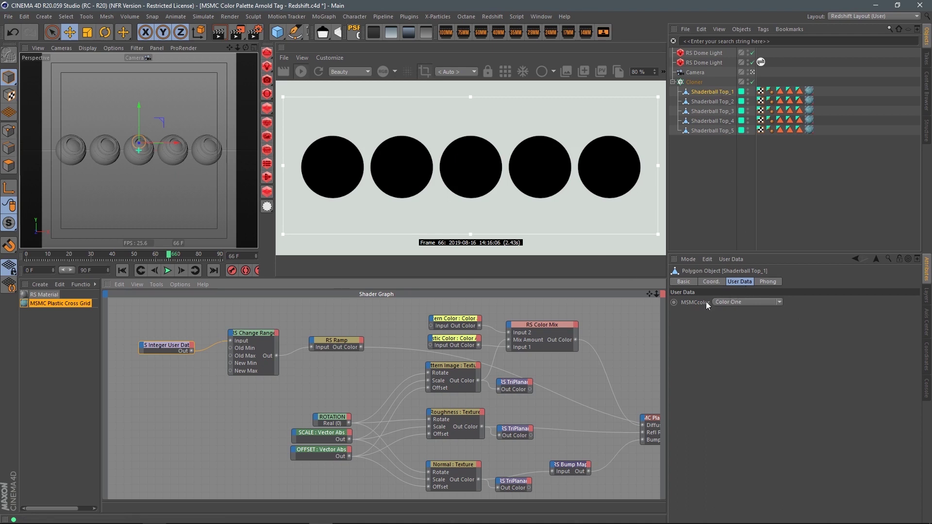
Step: Compare the name of Shaderball Top_1's user data entry with the Integer User Data node's attribute name
click(733, 262)
click(736, 281)
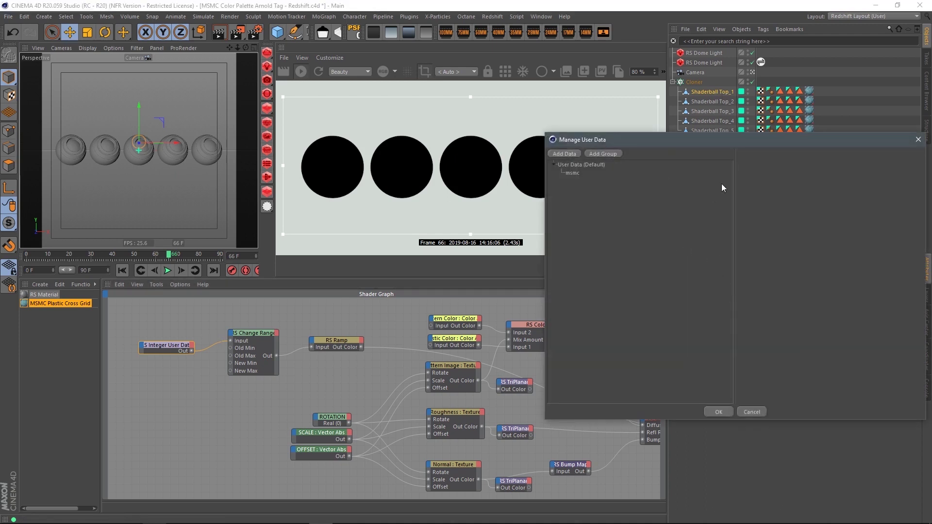
click(569, 174)
drag(665, 142, 487, 165)
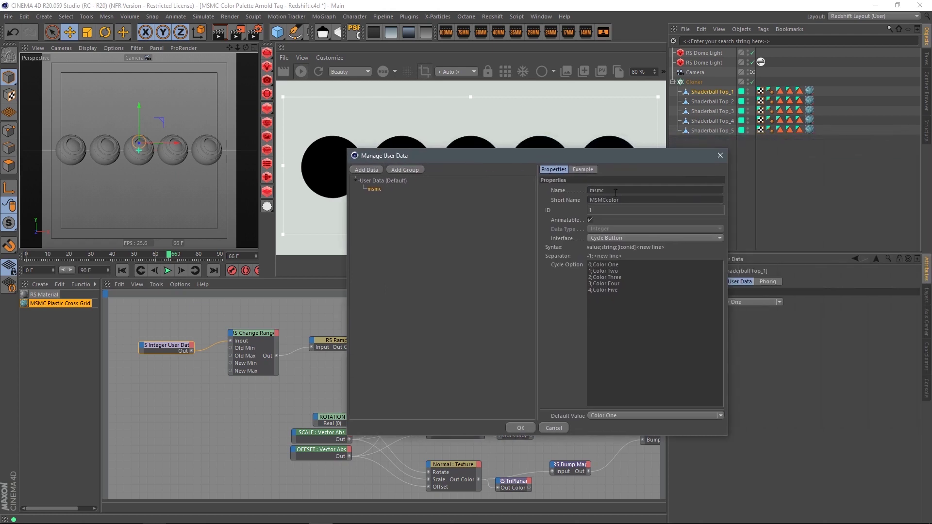
click(562, 430)
click(173, 349)
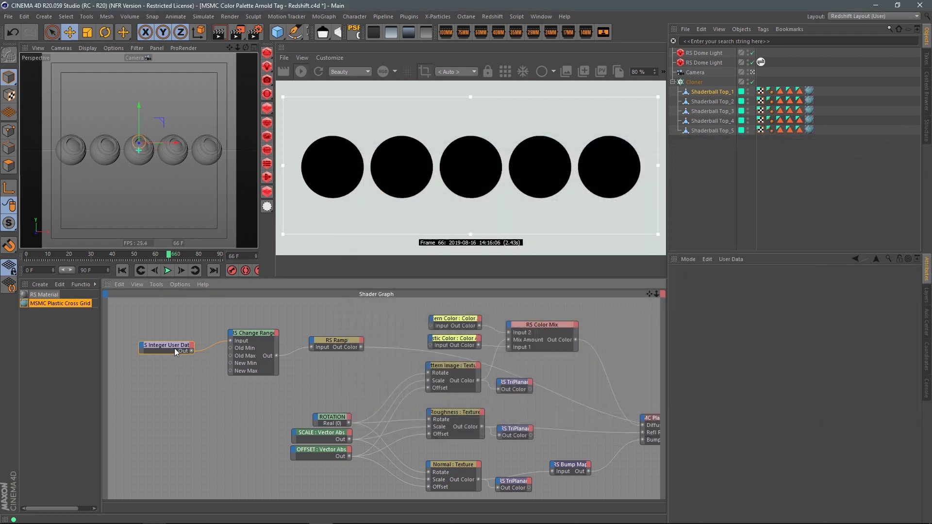
click(169, 346)
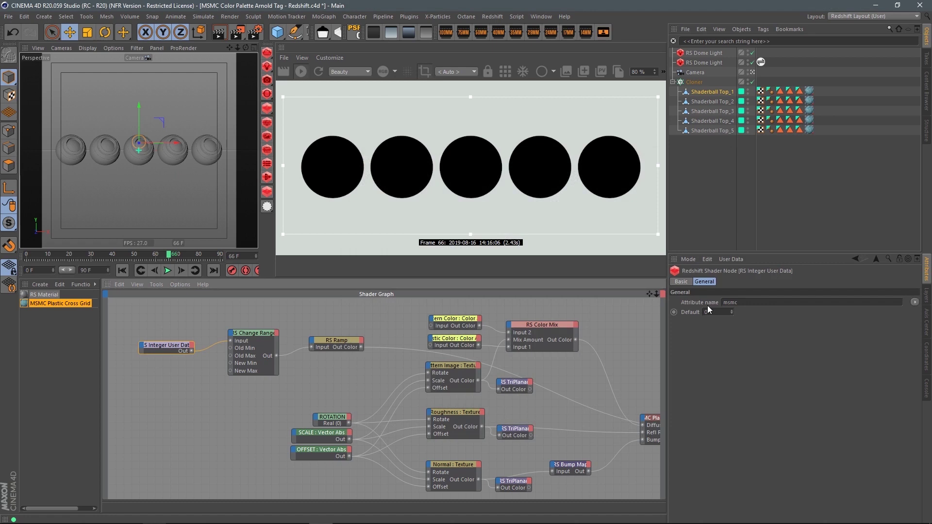
Step: Cycle MSMCcolor on Shaderball Top_1 through Color Two, Three and Four, ending on Color Five
click(711, 91)
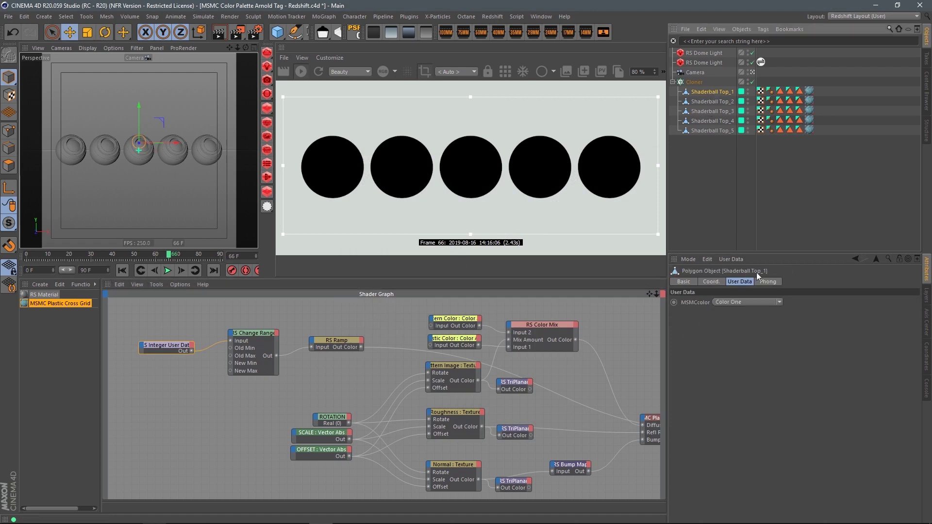
click(779, 302)
click(770, 319)
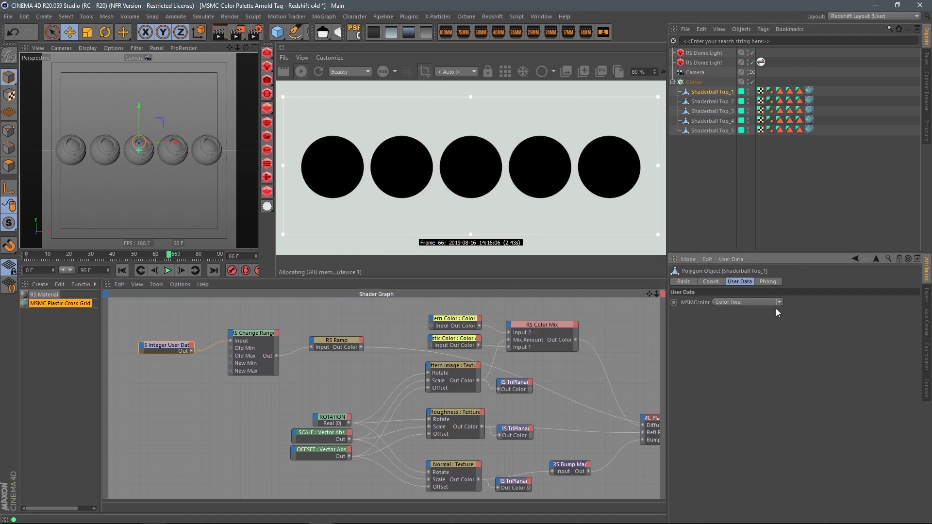
click(779, 304)
click(768, 331)
click(779, 304)
click(761, 341)
click(779, 303)
click(760, 351)
Step: Load the yellow, orange, pink, teal and off-white MSMC color ramp preset into the Ramp node's gradient
click(340, 342)
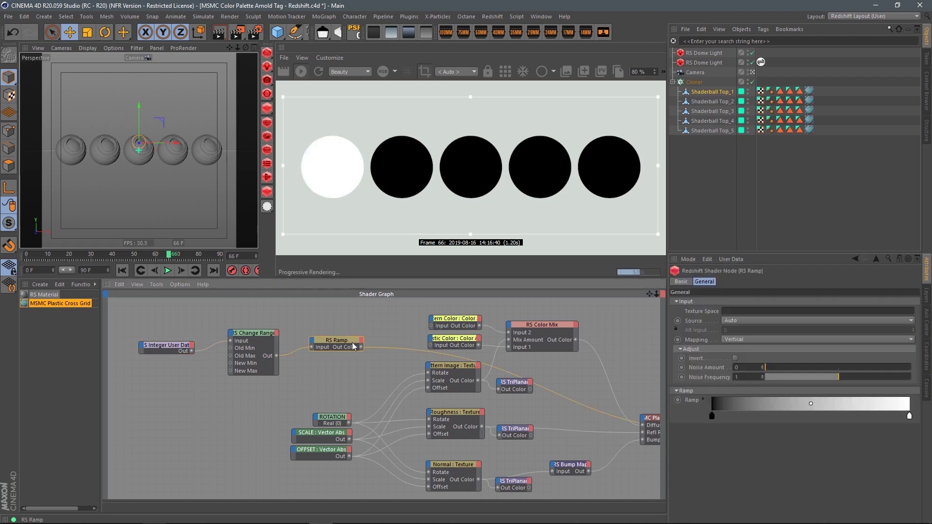
click(926, 102)
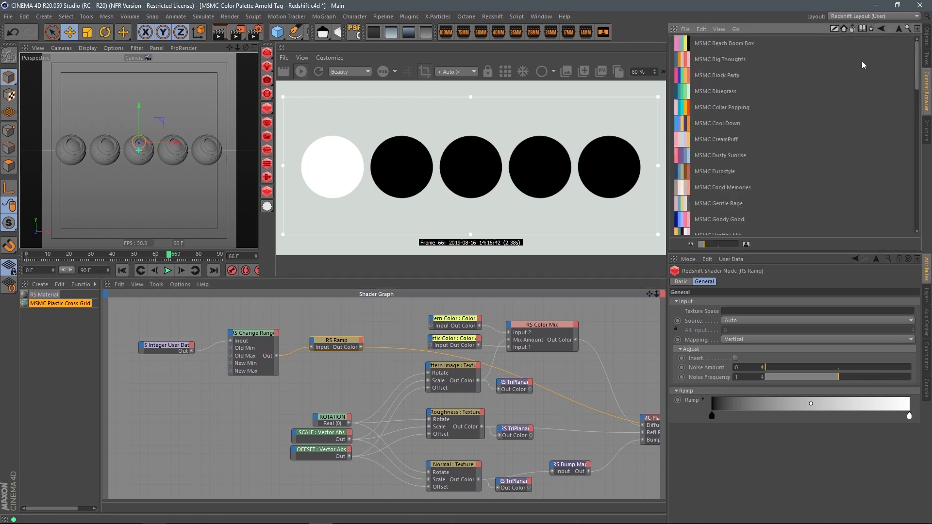
drag(926, 36, 232, 62)
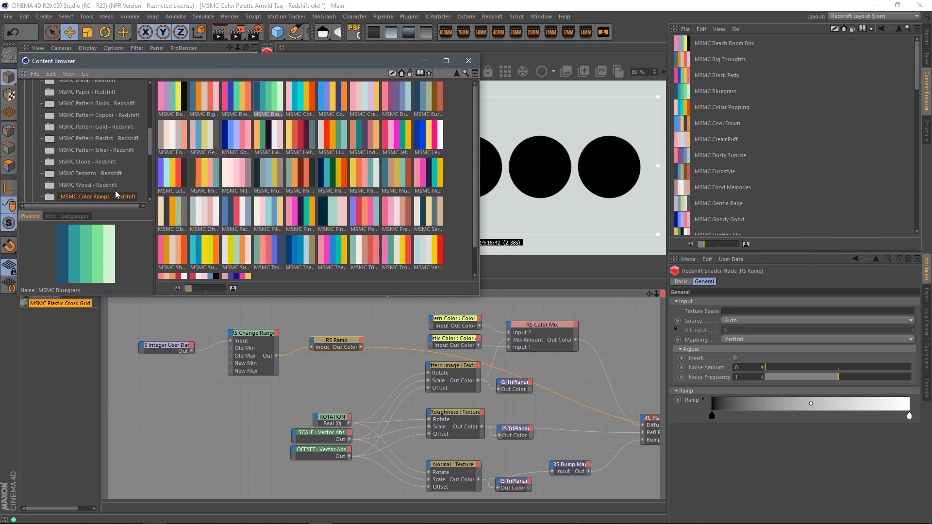
drag(311, 60, 167, 75)
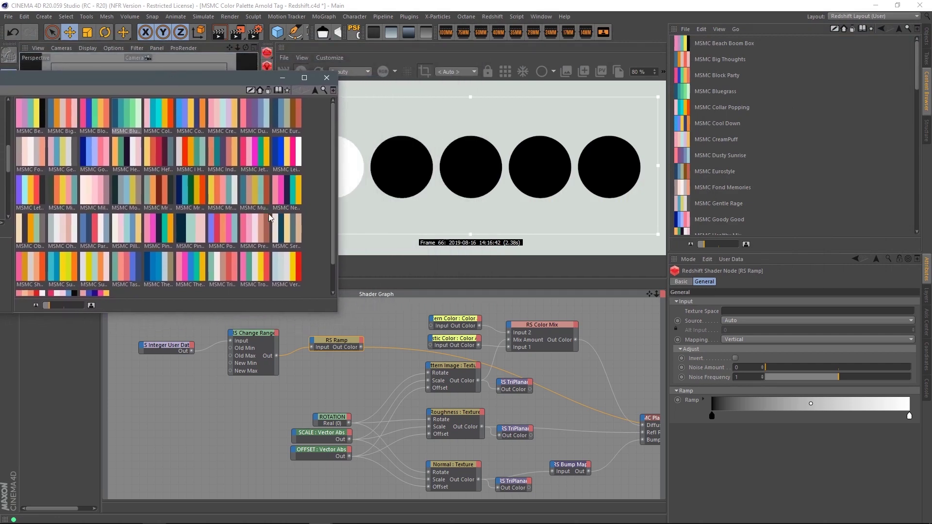
drag(227, 192, 726, 380)
drag(768, 408, 768, 409)
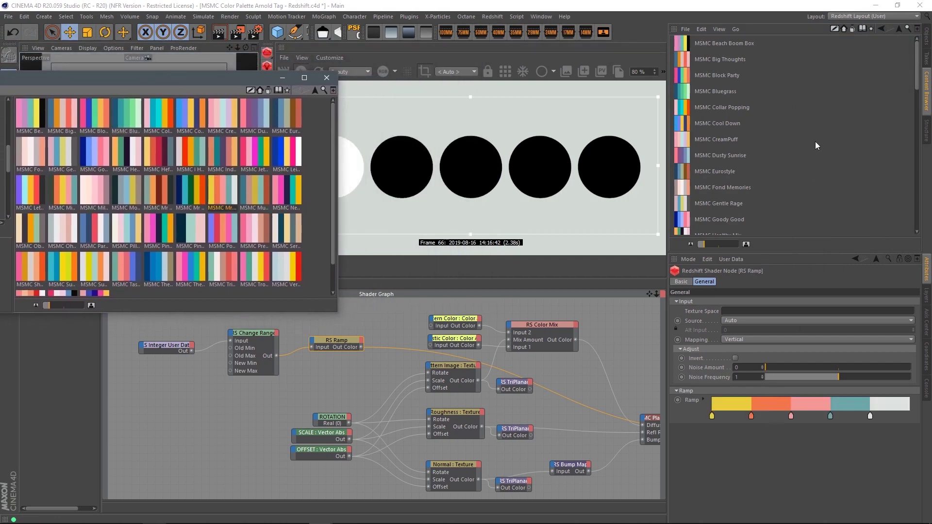
drag(235, 80, 193, 78)
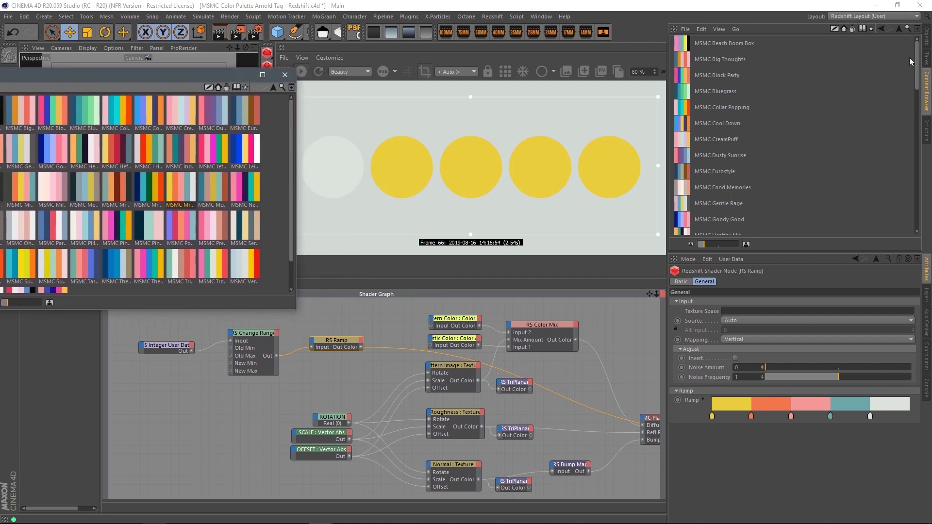
Step: Copy the msmc user data entry from Shaderball Top_1
click(928, 43)
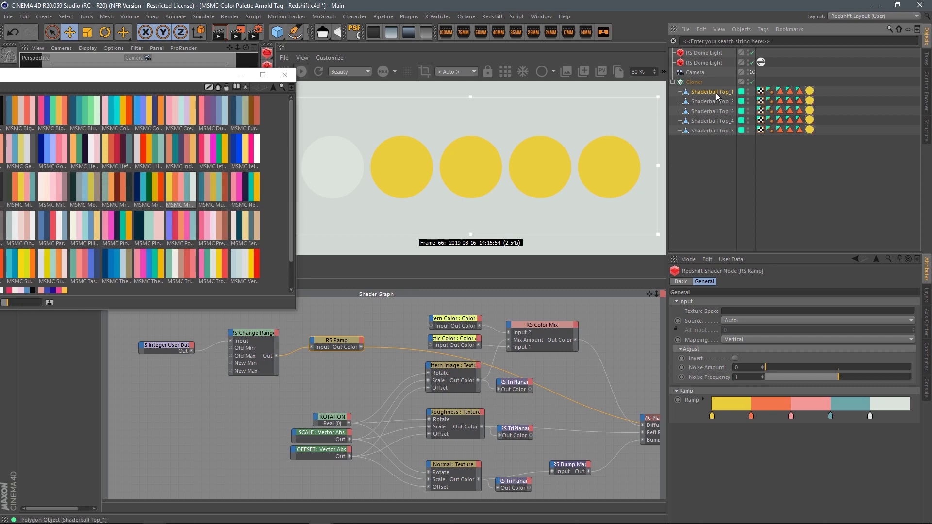
click(716, 93)
click(735, 261)
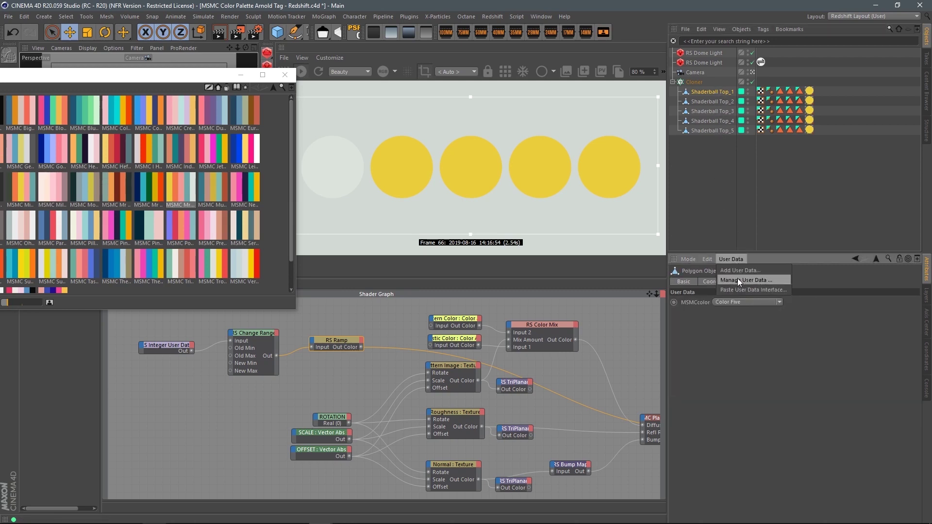
click(739, 280)
right_click(574, 175)
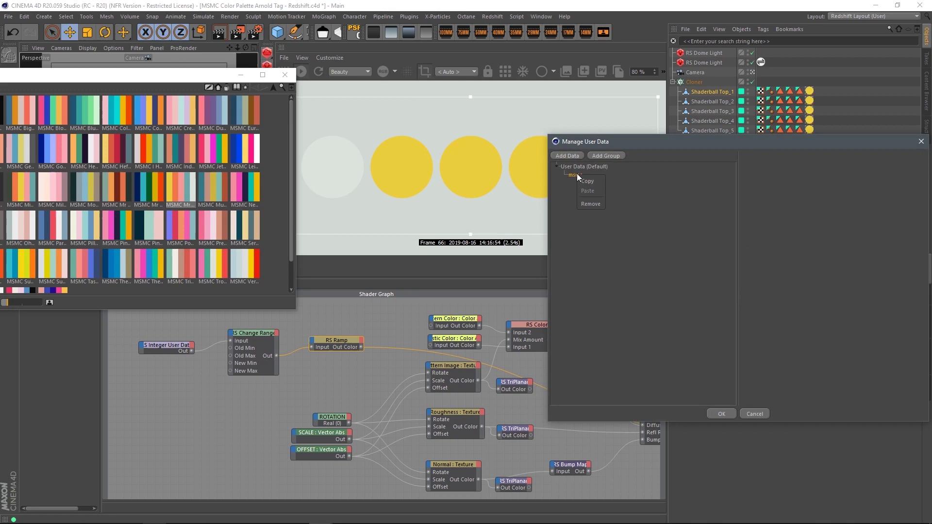
click(590, 181)
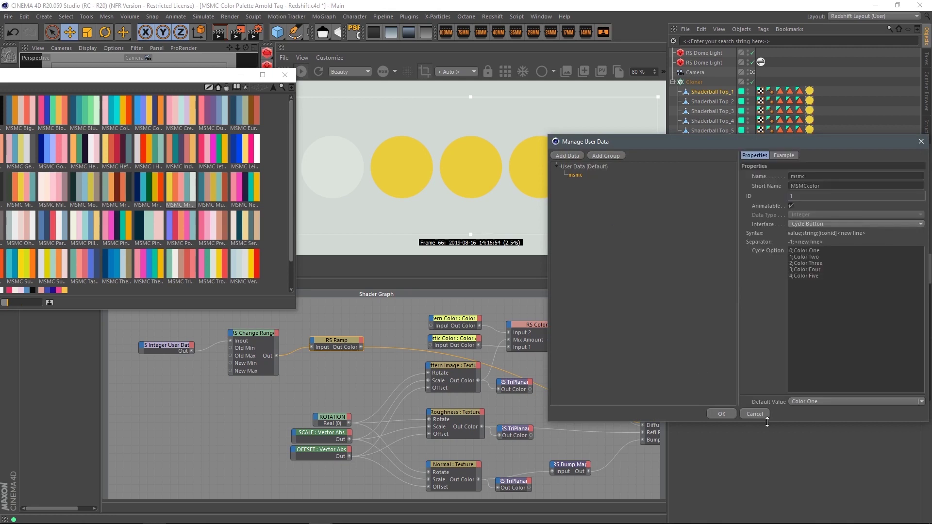
click(722, 415)
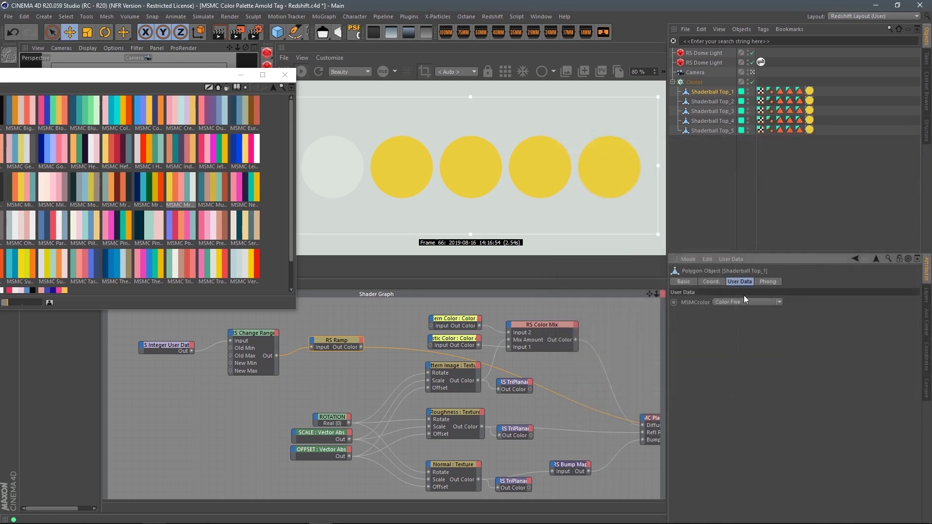
Step: Paste the copied msmc user data interface onto Shaderball Top_2 and accept it
click(717, 102)
click(731, 259)
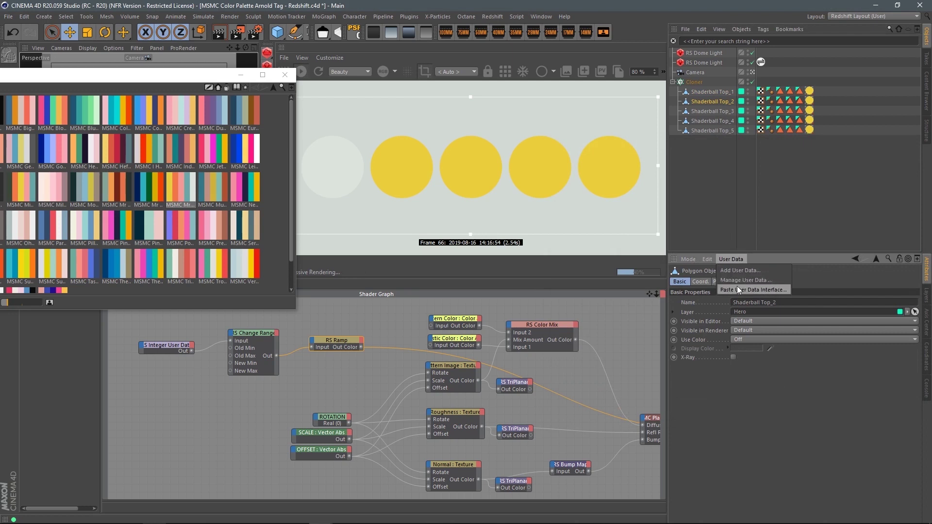
click(737, 286)
click(721, 421)
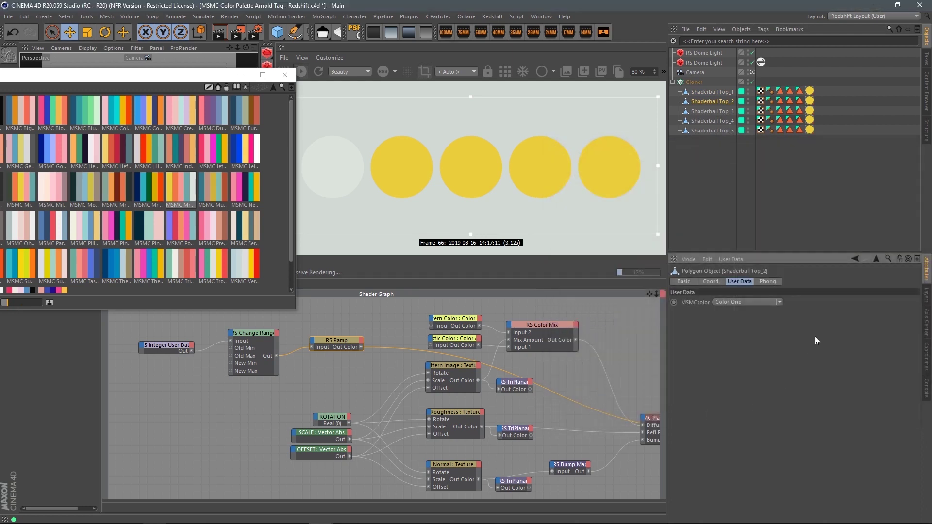
Step: Paste the copied msmc user data interface onto Shaderball Top_3 and accept it
click(718, 111)
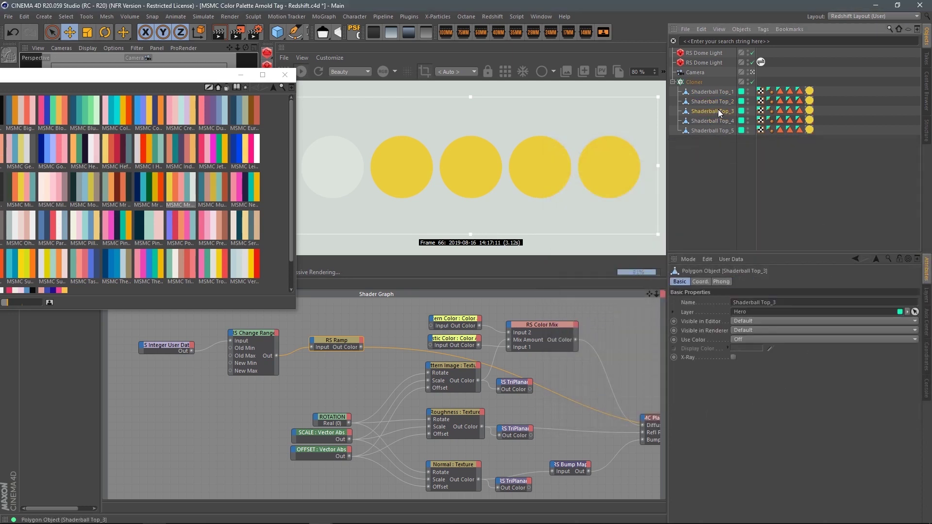
click(731, 259)
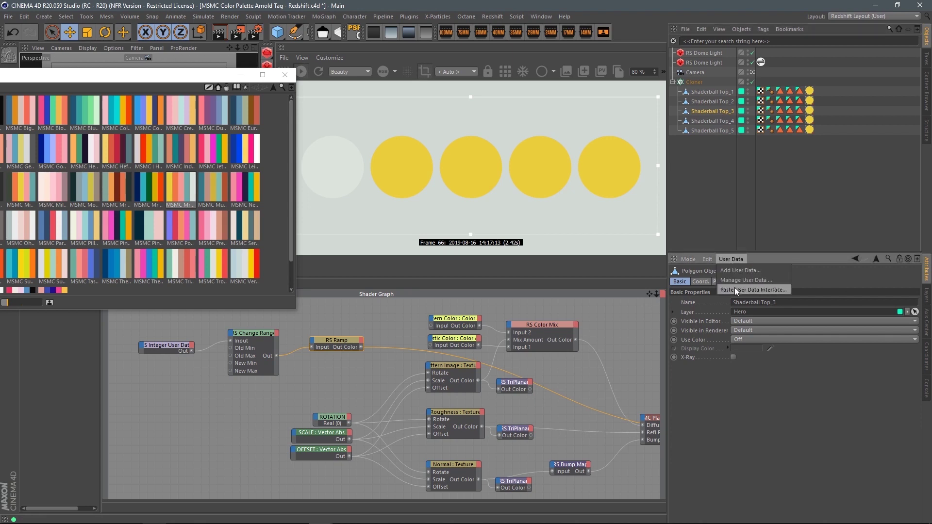
click(741, 280)
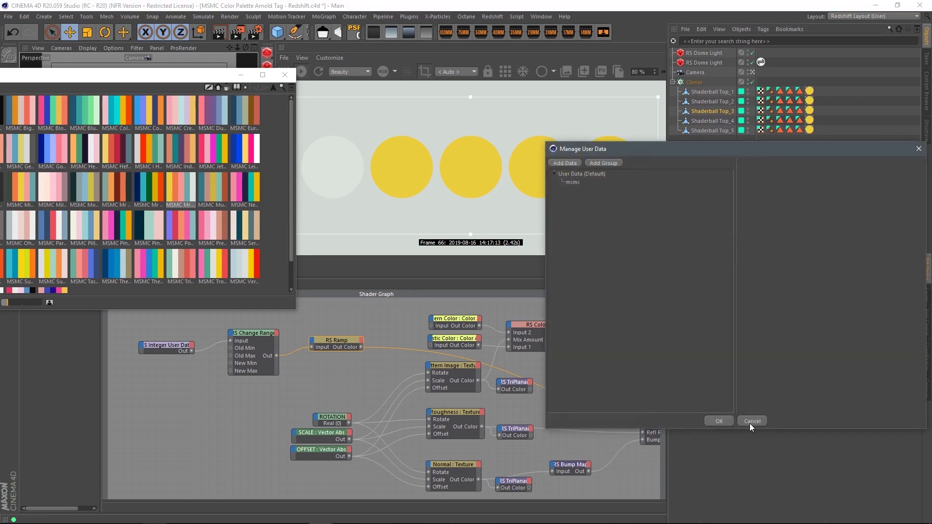
click(751, 421)
click(735, 261)
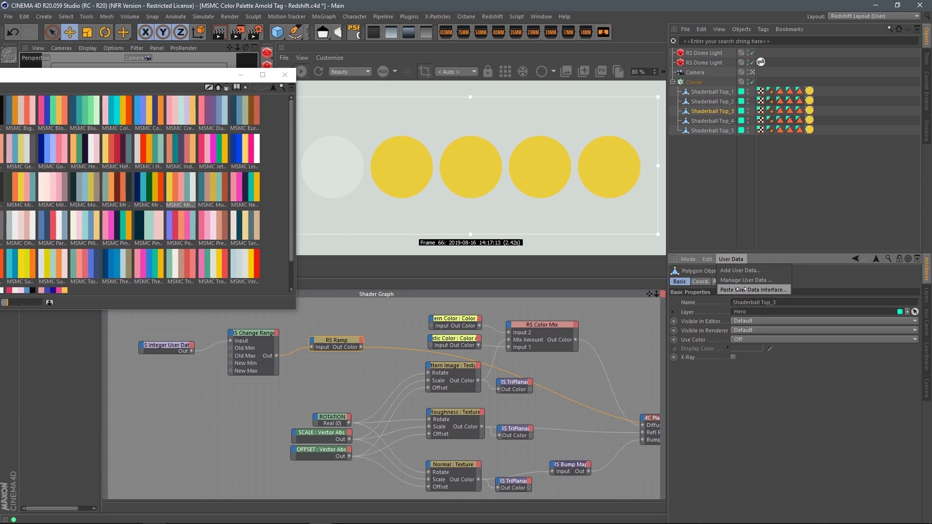
click(740, 280)
click(721, 423)
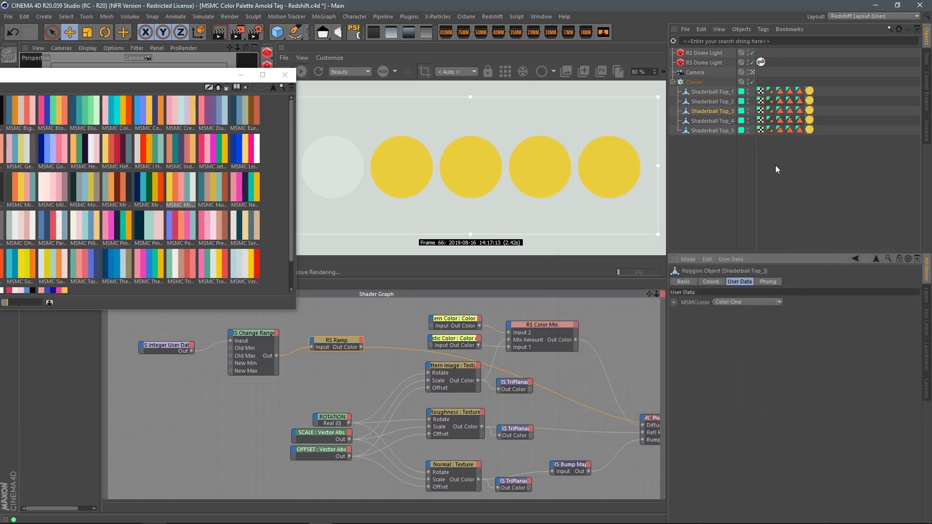
Step: Paste the copied msmc user data interface onto Shaderball Top_4 and Shaderball Top_5, accepting each, and refresh the render
click(713, 121)
click(731, 260)
click(739, 282)
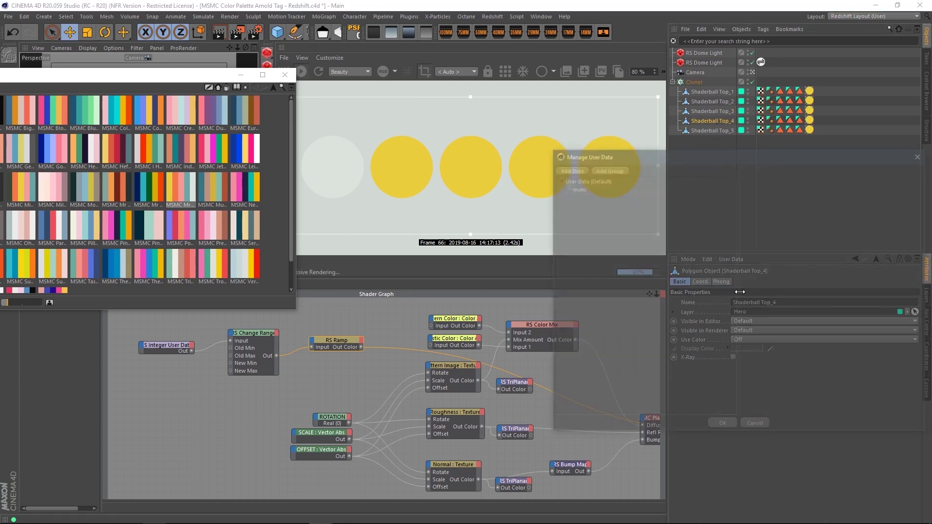
click(723, 427)
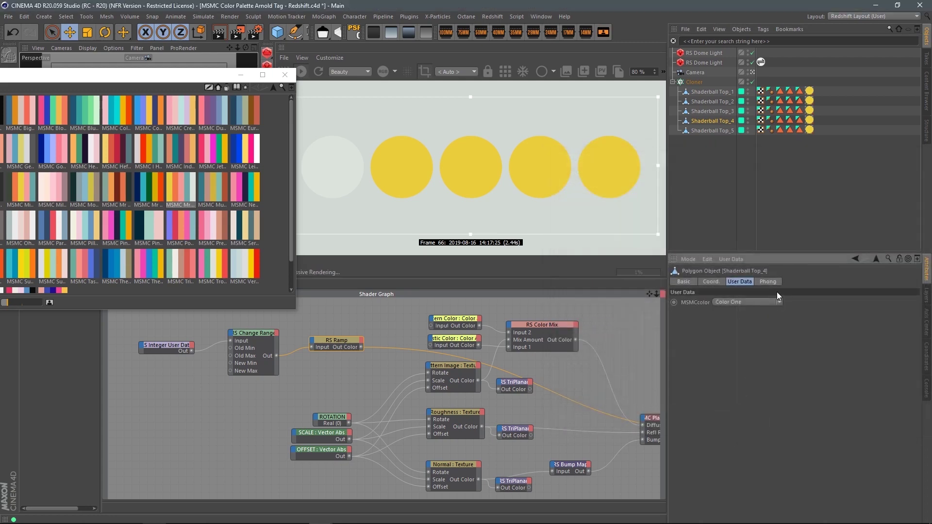
click(726, 130)
click(731, 260)
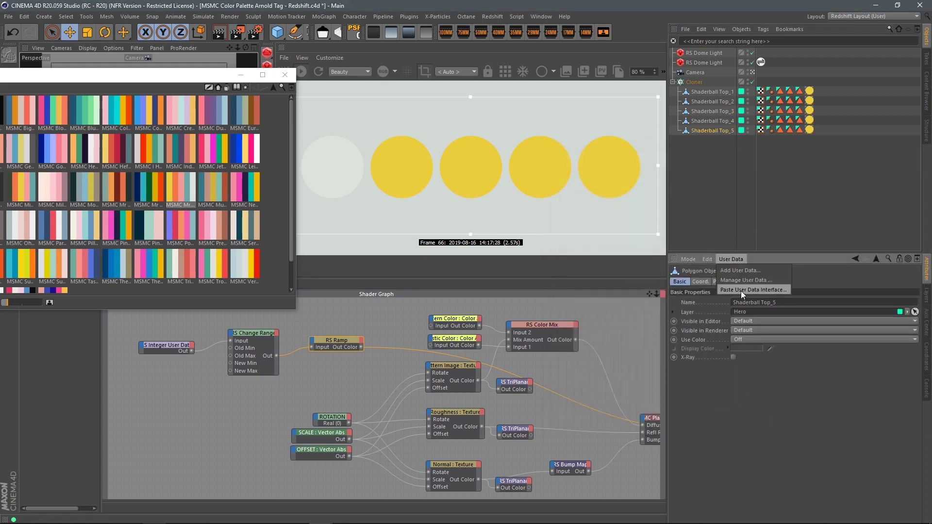
click(741, 289)
click(725, 427)
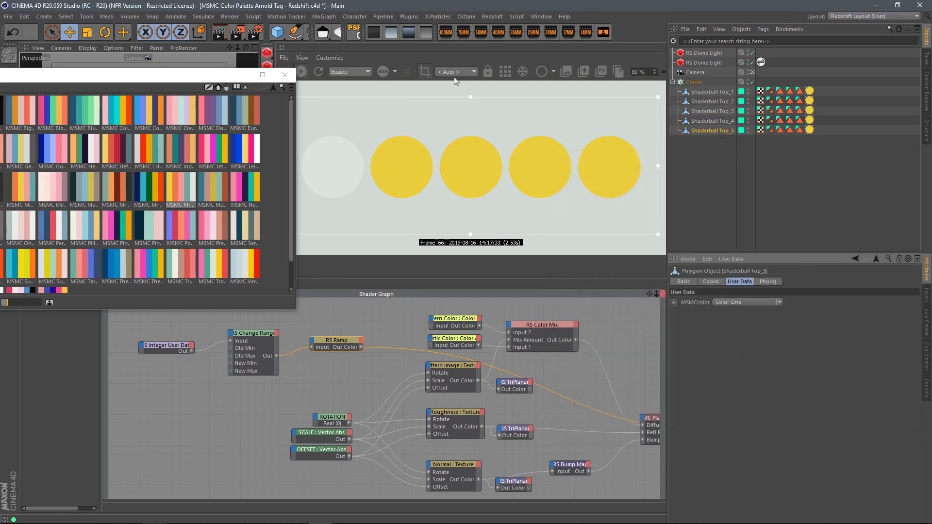
click(317, 72)
Step: Try Color Three as the MSMCcolor of Shaderball Top_2, then set it to Color Two
click(713, 101)
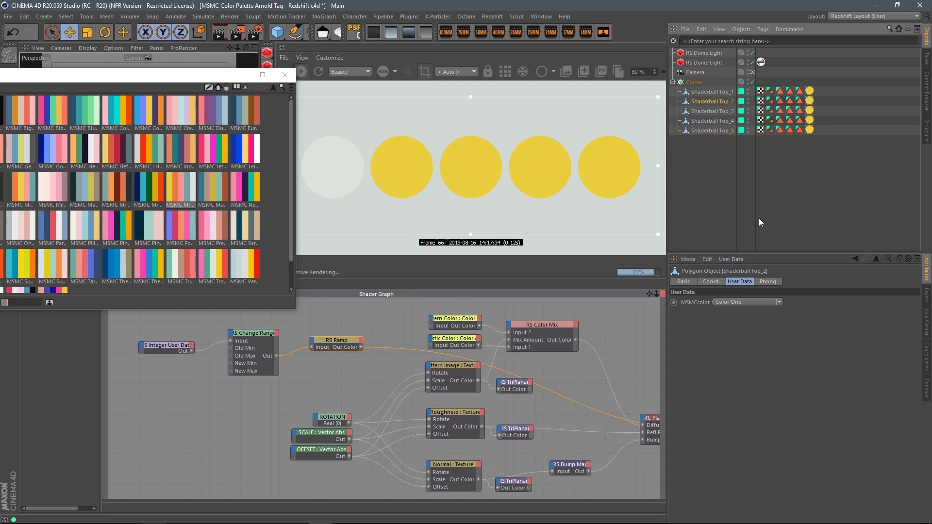
click(780, 303)
click(760, 326)
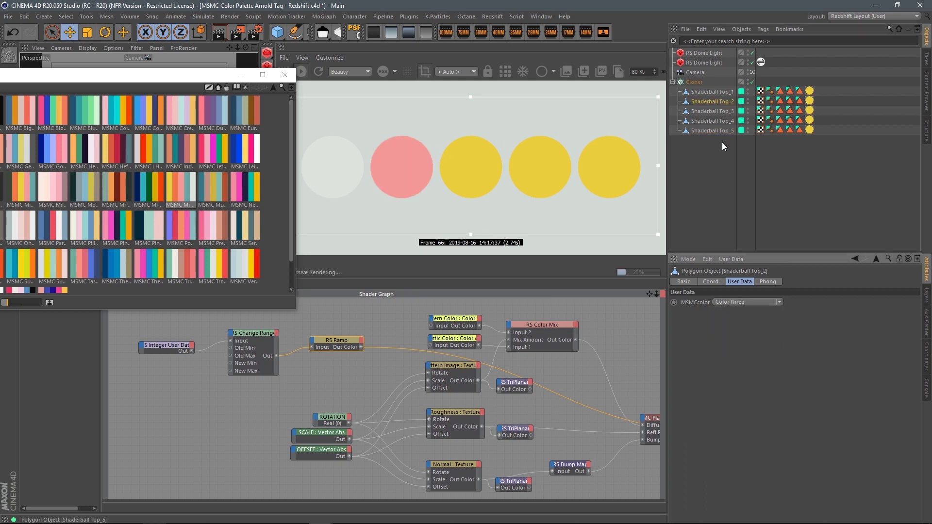
click(778, 304)
click(762, 319)
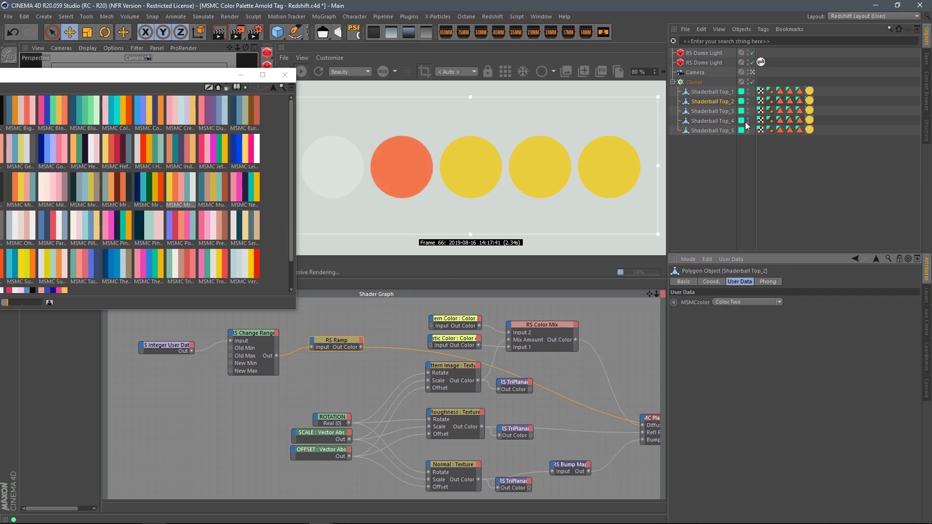
Step: Set MSMCcolor to Color Three on Shaderball Top_3, Color Four on Top_4 and Color Five on Top_5
click(718, 110)
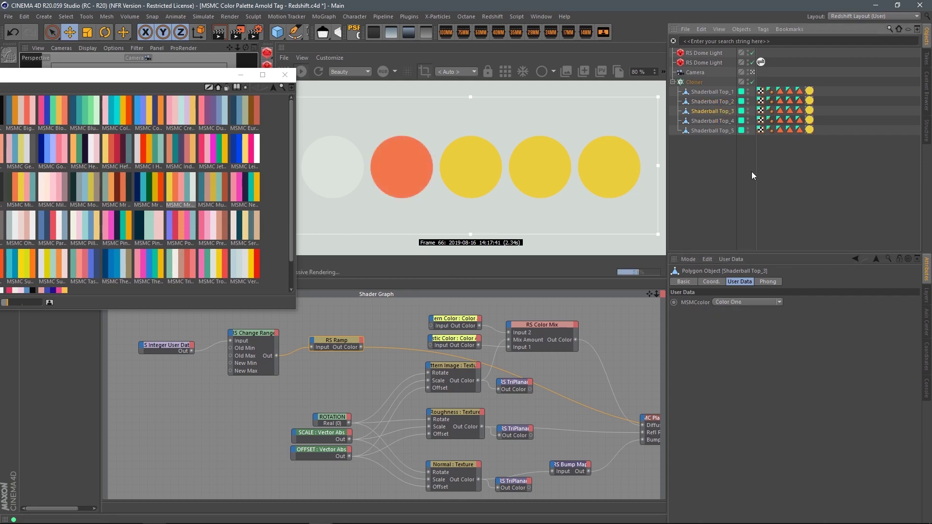
click(782, 302)
click(750, 328)
click(718, 121)
click(779, 303)
click(762, 336)
click(714, 132)
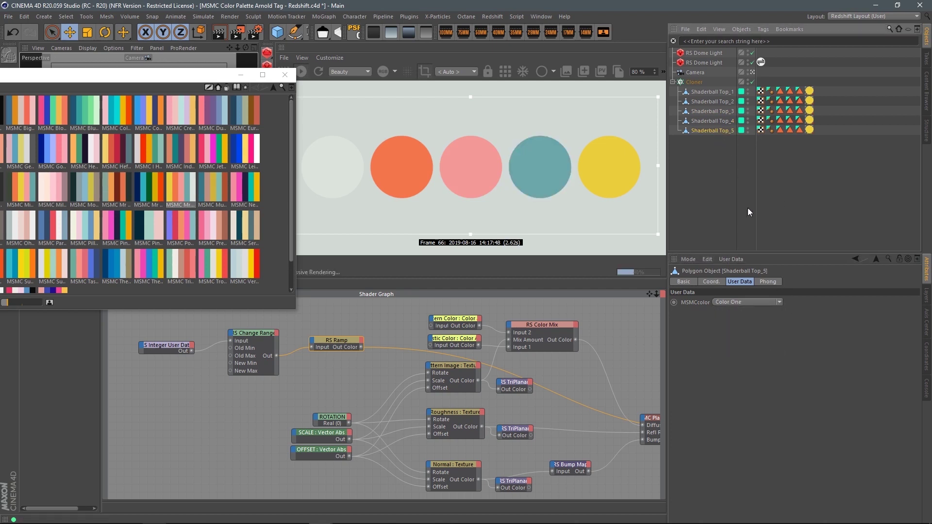
click(777, 303)
click(763, 353)
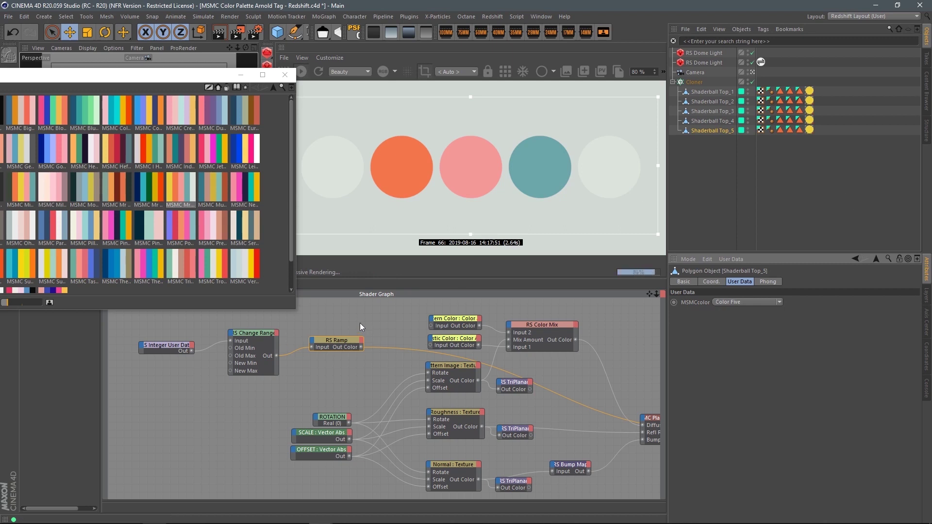
Step: Connect the Ramp's Out Color to Input 1 of the Color Mix node and feed the Color Mix into the material's Diffuse Color
drag(362, 348, 509, 347)
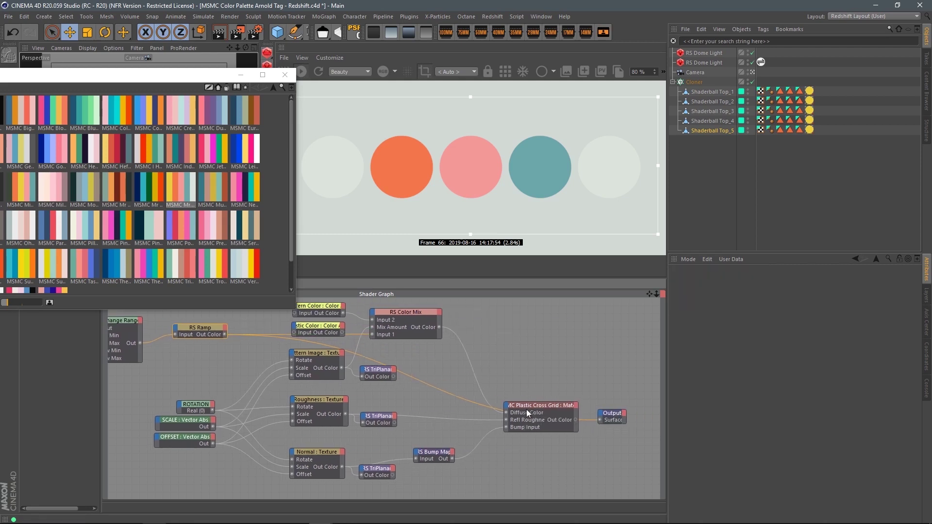
click(526, 410)
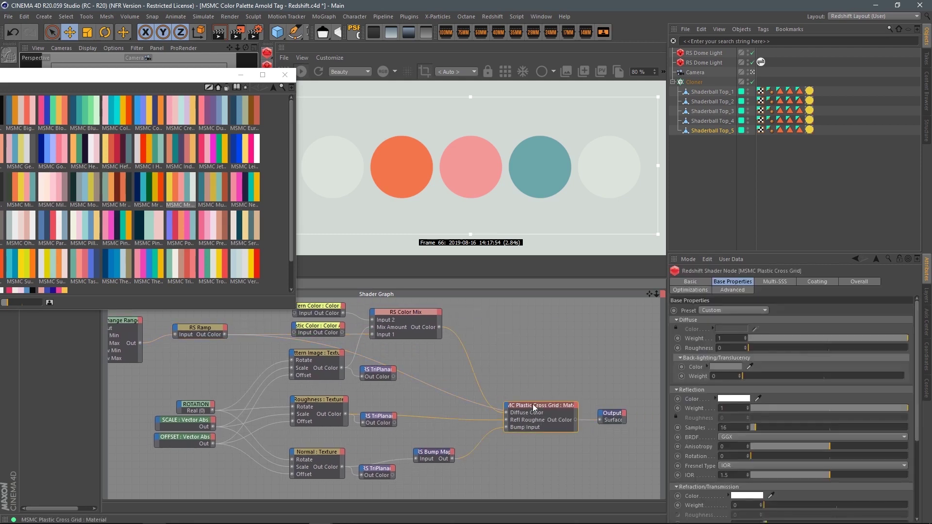
Step: Swap the Ramp's gradient through a blue-tan and a blue-pink MSMC preset, ending on the red, light pink, magenta, green and yellow one
click(375, 349)
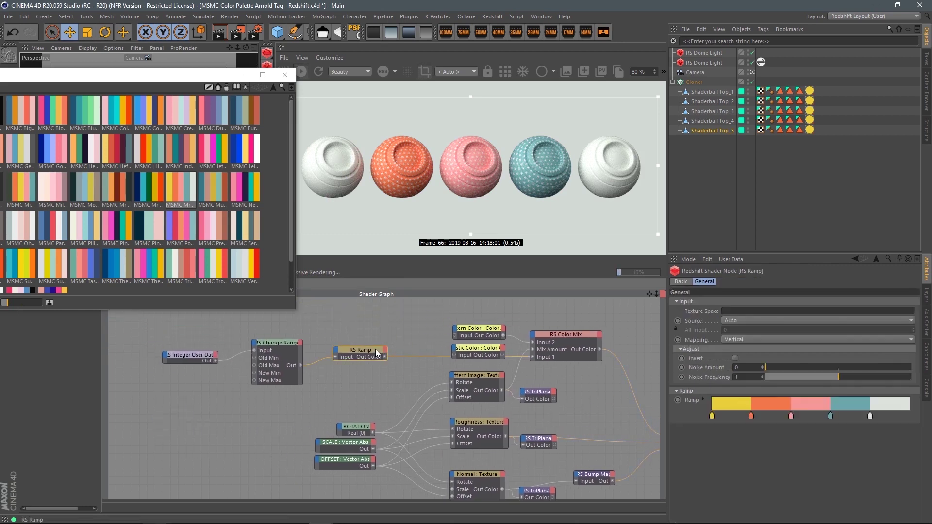
drag(116, 265, 718, 403)
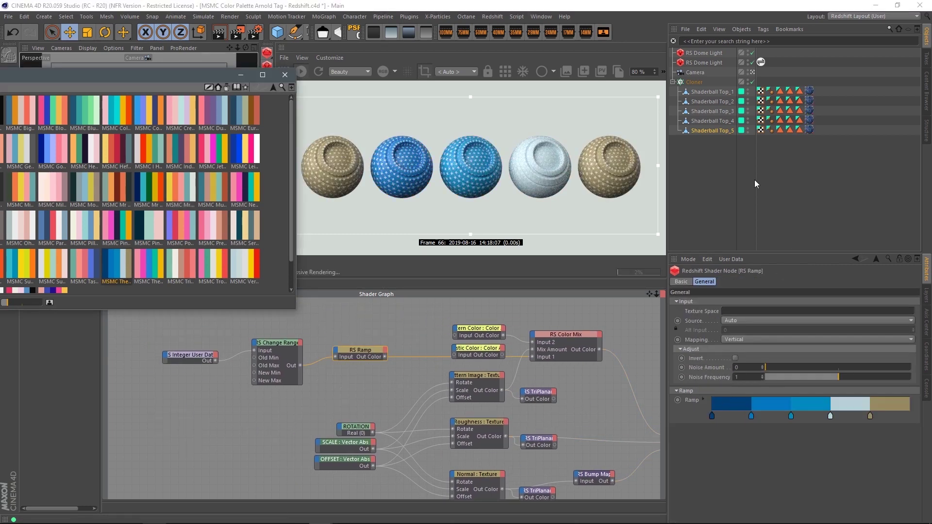
drag(68, 152, 785, 408)
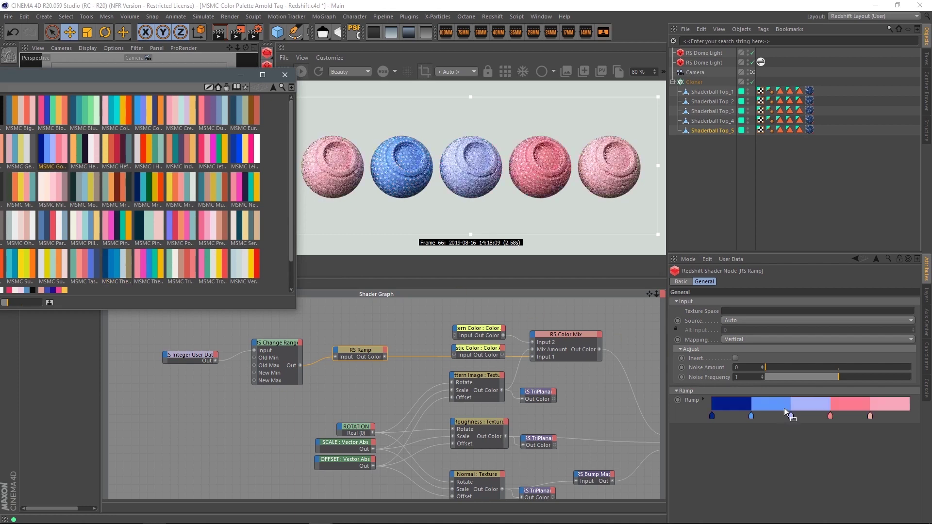
drag(214, 149, 750, 403)
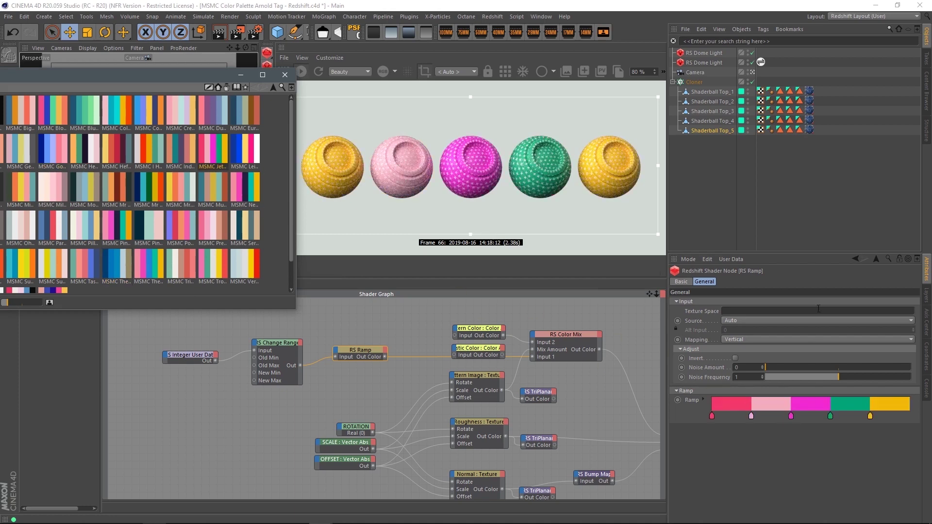
Step: Set MSMCcolor to Color Four on Shaderball Top_2, Top_4 and Top_1
click(713, 101)
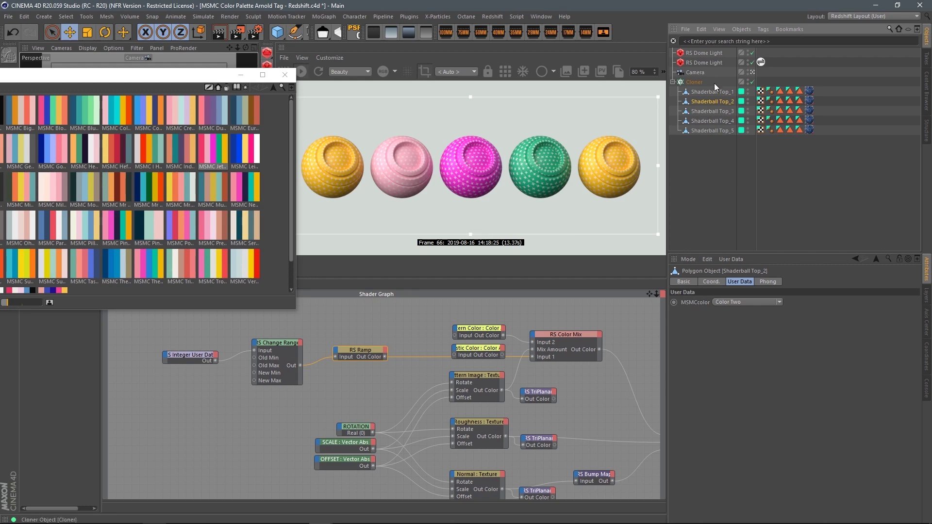
click(779, 303)
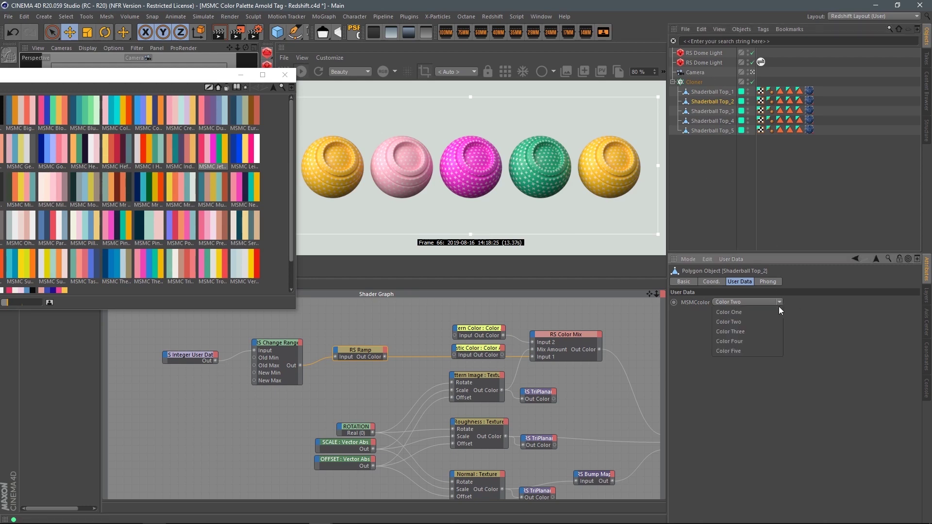
click(748, 341)
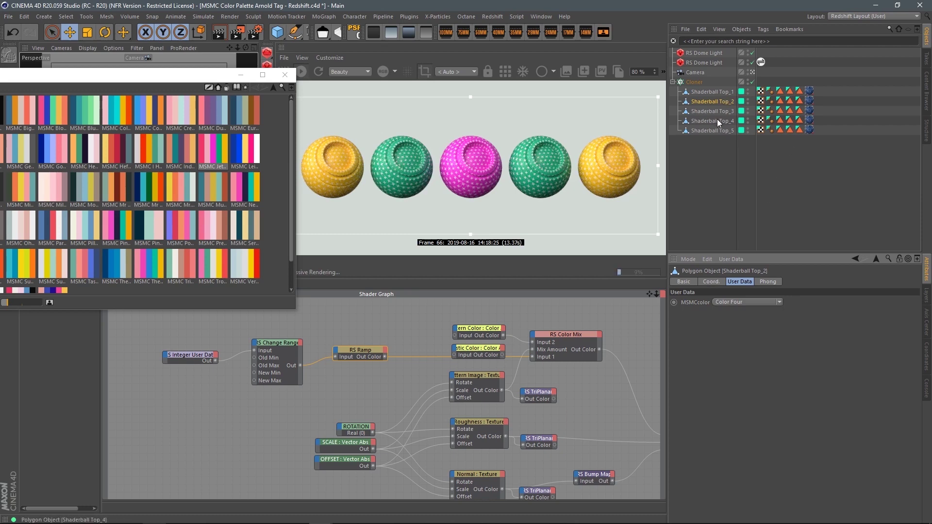
click(718, 121)
click(779, 303)
click(761, 339)
click(724, 92)
click(779, 302)
click(763, 337)
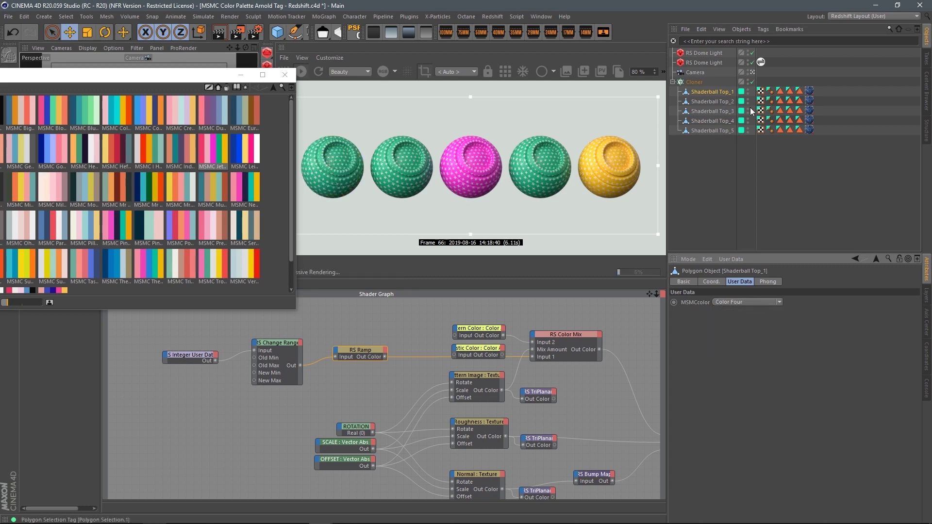
Step: Switch MSMCcolor on Shaderball Top_5 to Color One and back to Color Five
click(716, 130)
click(779, 303)
click(776, 313)
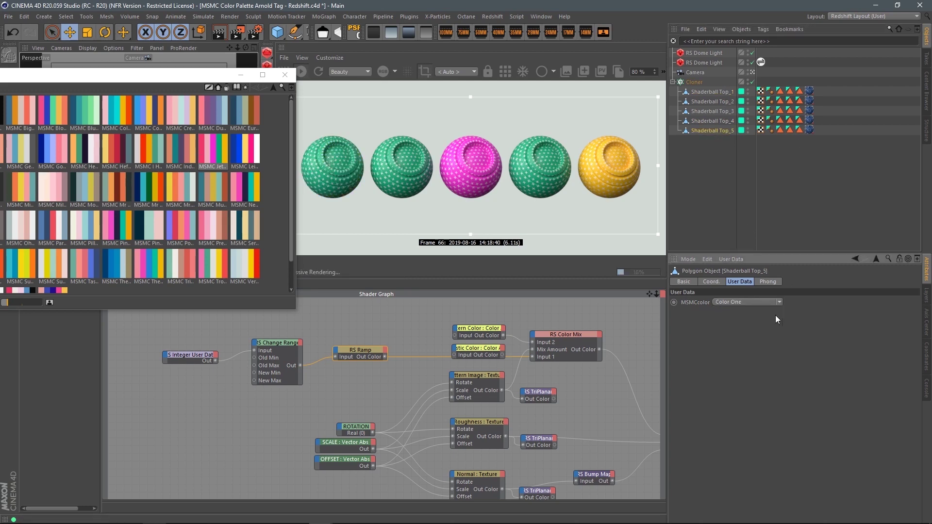
click(778, 304)
click(760, 348)
Step: Select all five shaderballs and set their shared MSMCcolor to Color One, then to Color Three
shift+click(712, 92)
click(753, 302)
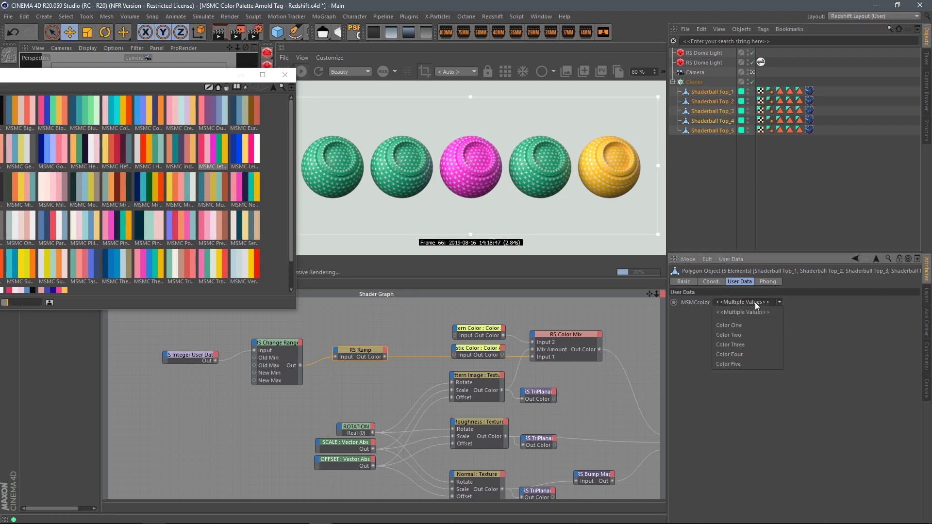
click(746, 325)
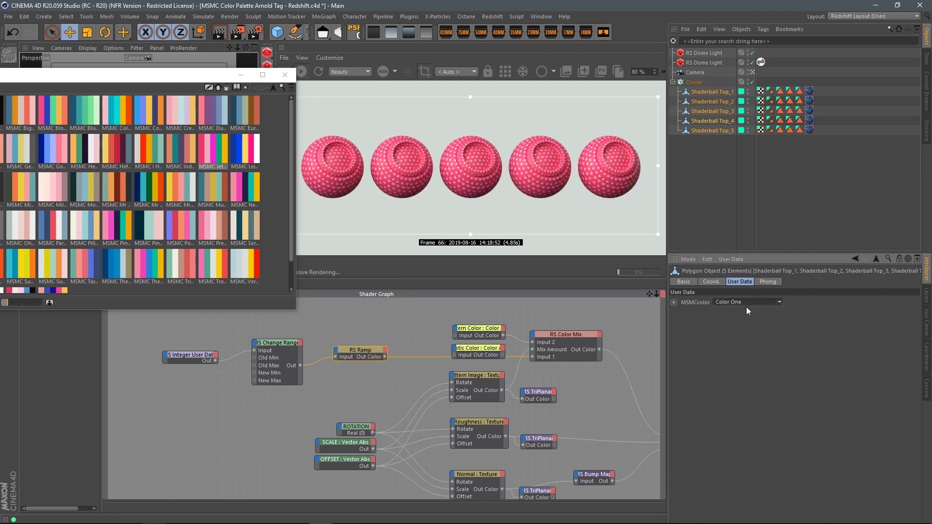
click(781, 303)
click(760, 333)
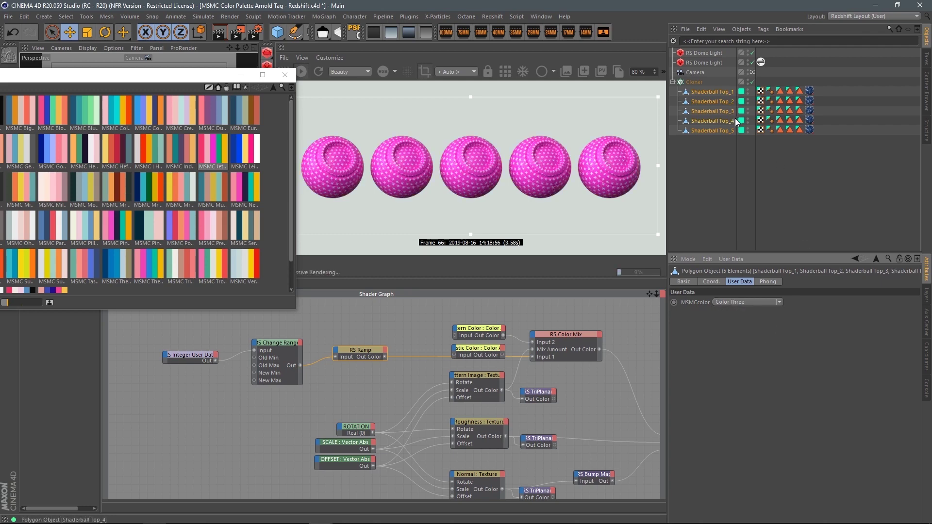
Step: Set MSMCcolor to Color One on Shaderball Top_1 and Color Two on Shaderball Top_2
click(713, 92)
click(757, 306)
click(775, 309)
click(724, 101)
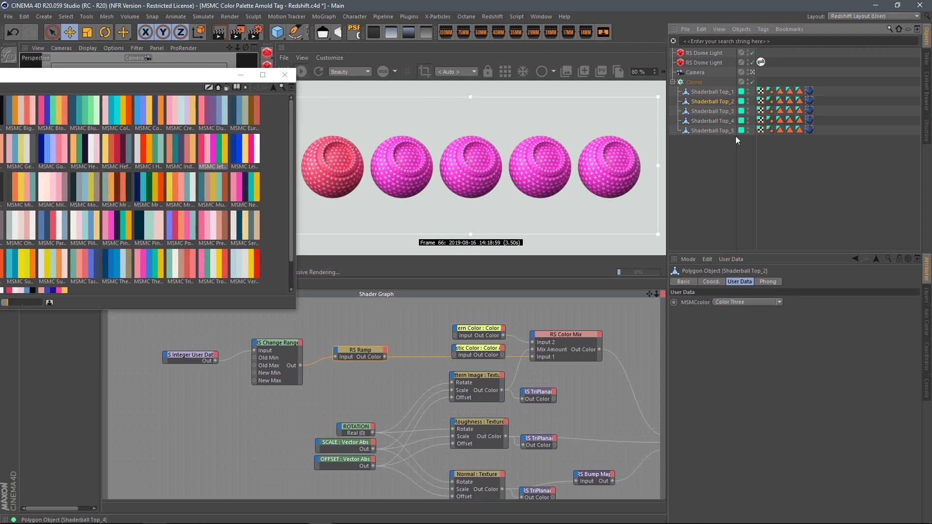
click(780, 303)
click(770, 320)
Step: Keep Color Three on Shaderball Top_3 and set MSMCcolor to Color Four on Top_4 and Color Five on Top_5
click(725, 112)
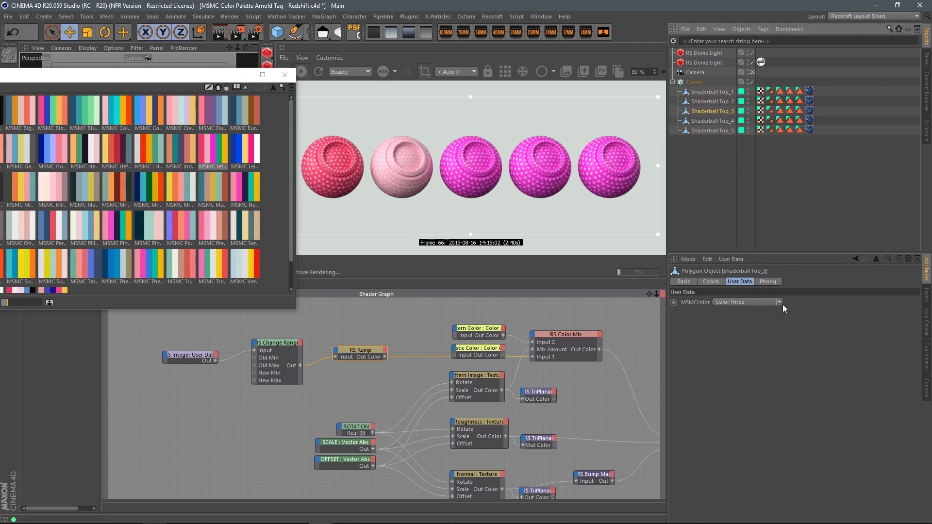
click(712, 121)
click(779, 303)
click(747, 342)
click(712, 131)
click(780, 302)
click(758, 349)
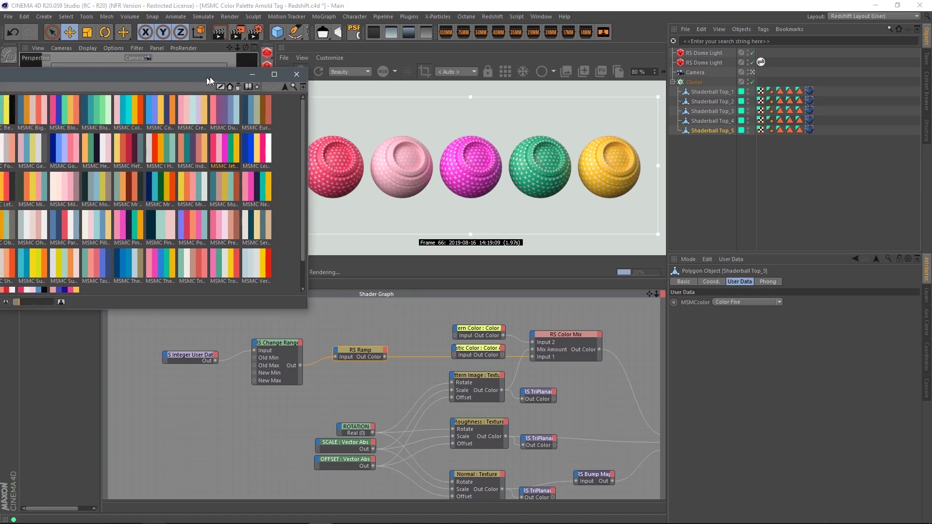
Step: Reposition the preset browser window to show the Redshift color ramps folder and its MSMC palettes
drag(209, 77, 272, 65)
drag(212, 77, 252, 72)
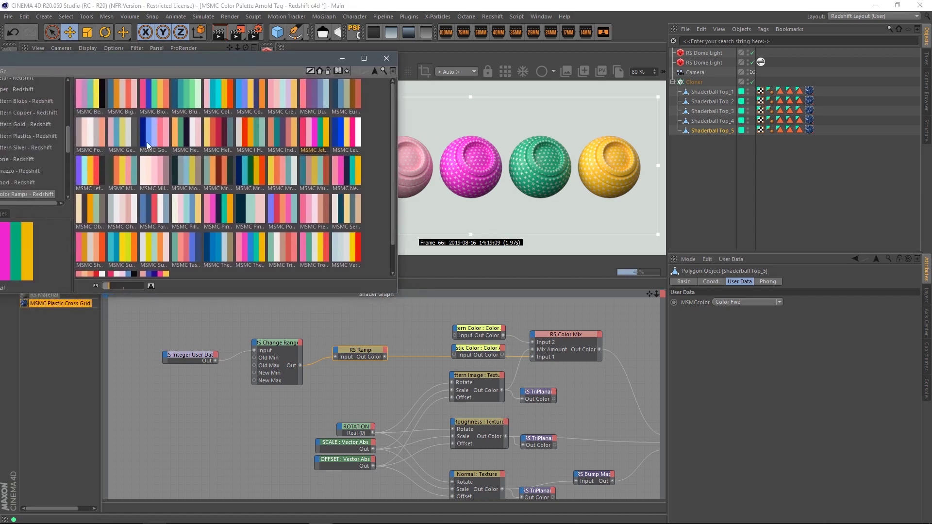
drag(311, 71, 260, 77)
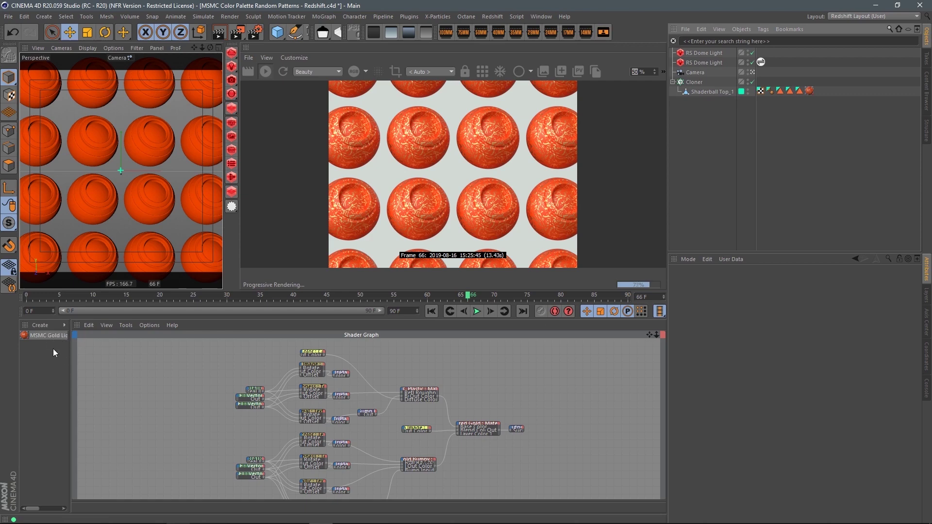
Step: Dolly the scene camera back so that more of the cloned shaderballs fit in the frame
click(61, 337)
drag(202, 47, 220, 54)
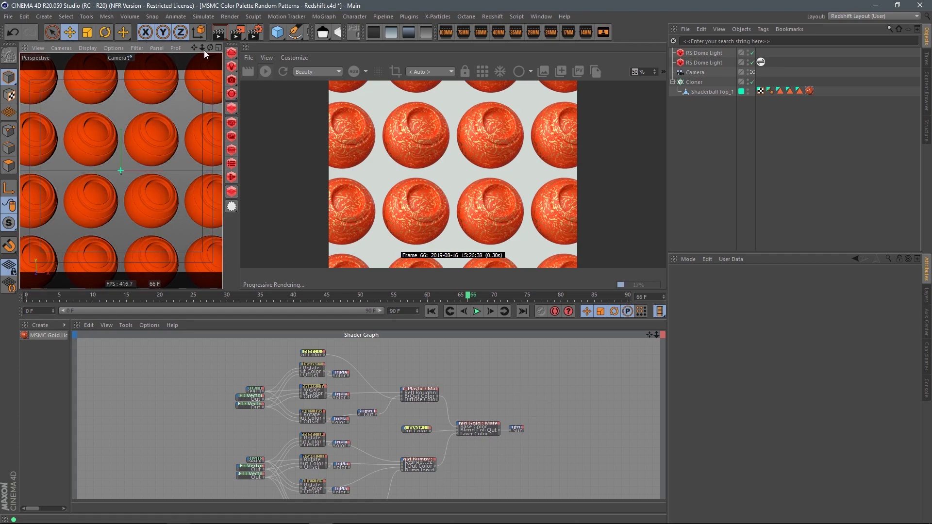
drag(203, 48, 176, 106)
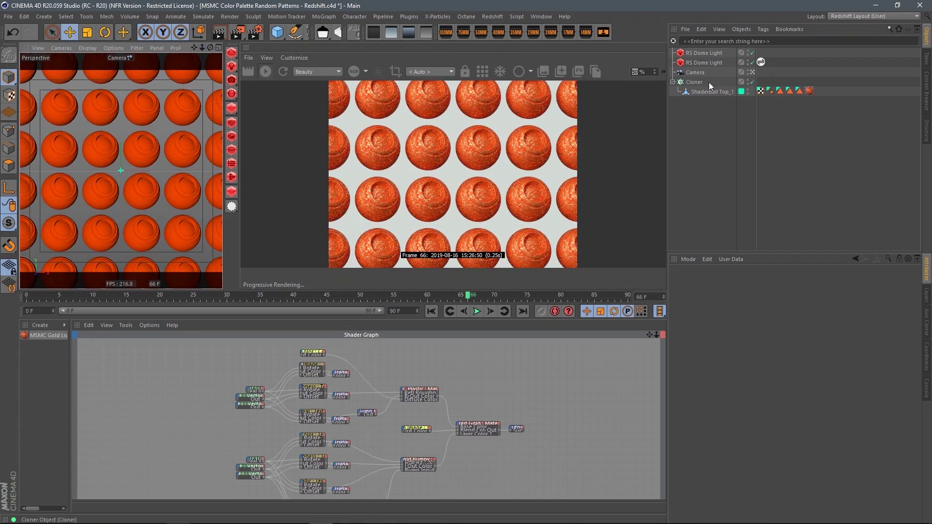
Step: Add a Plain effector to the Cloner and disable the effector's Position transform
click(171, 129)
click(330, 16)
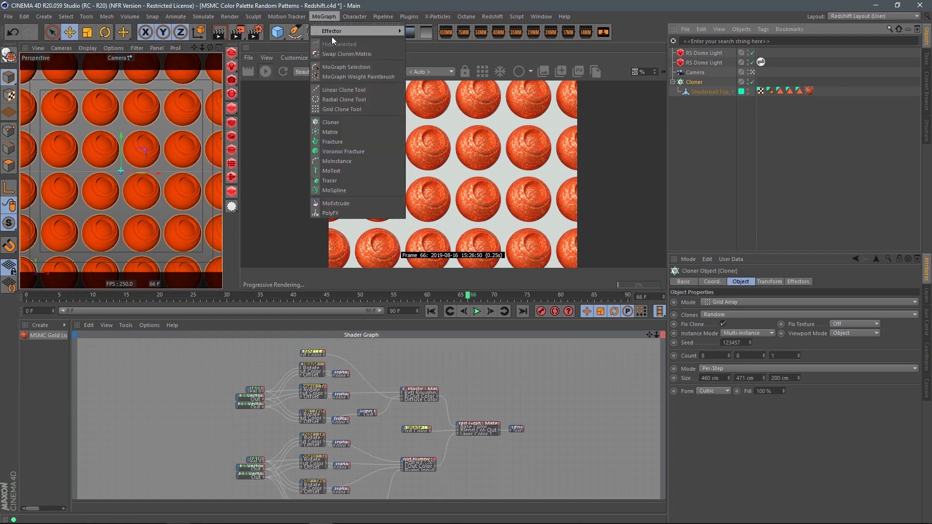
mouse_move(333, 36)
click(430, 48)
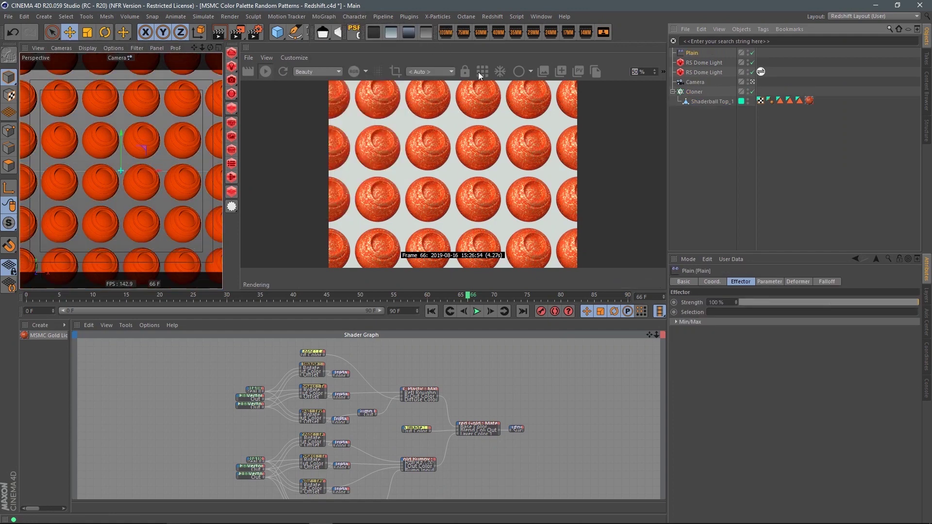
click(769, 281)
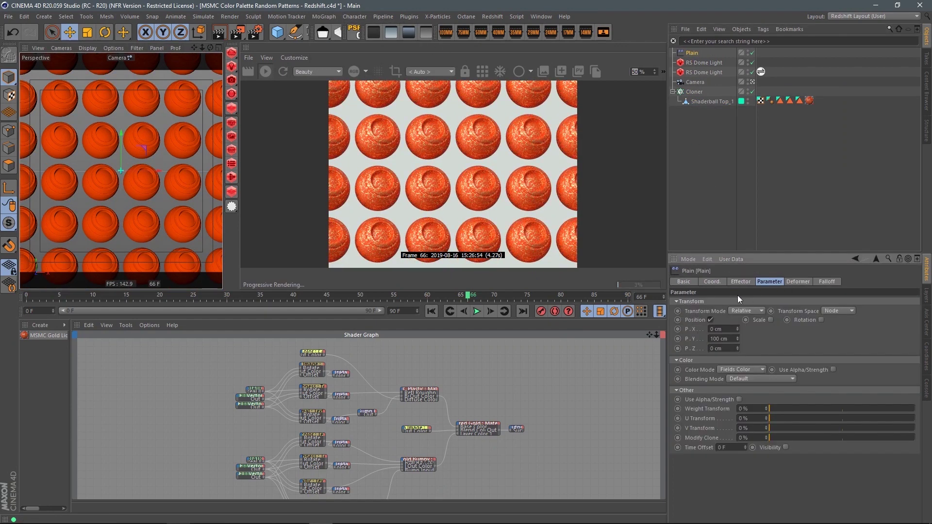
click(711, 320)
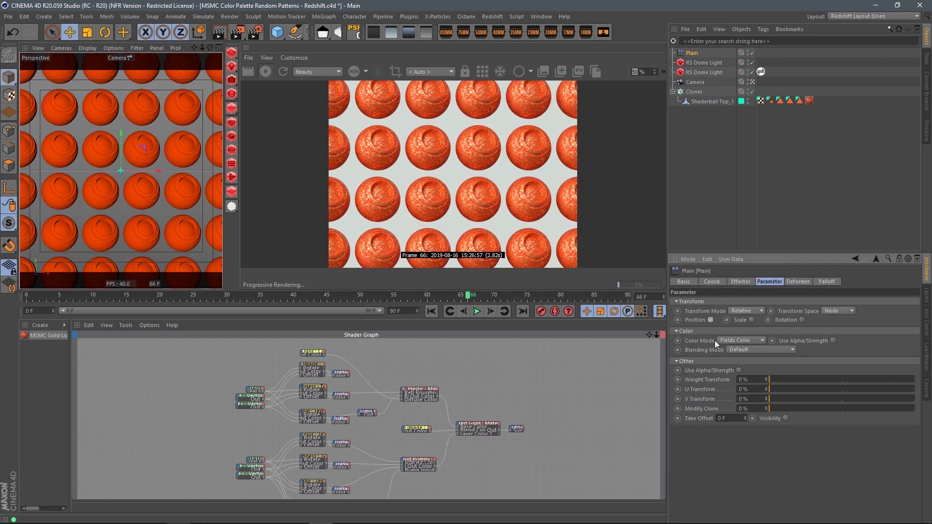
Step: Add a Random Field to the Plain effector's falloff and enable the field's color channel
click(829, 284)
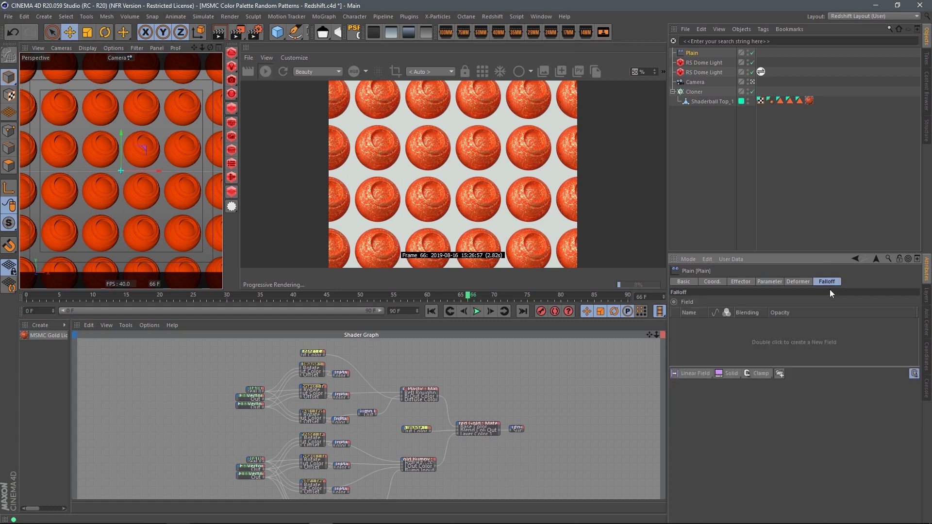
click(702, 373)
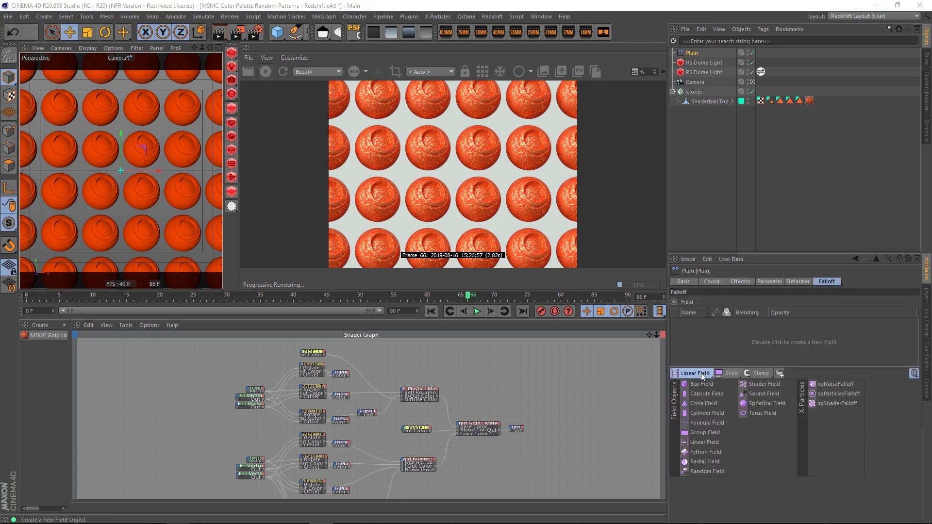
click(722, 474)
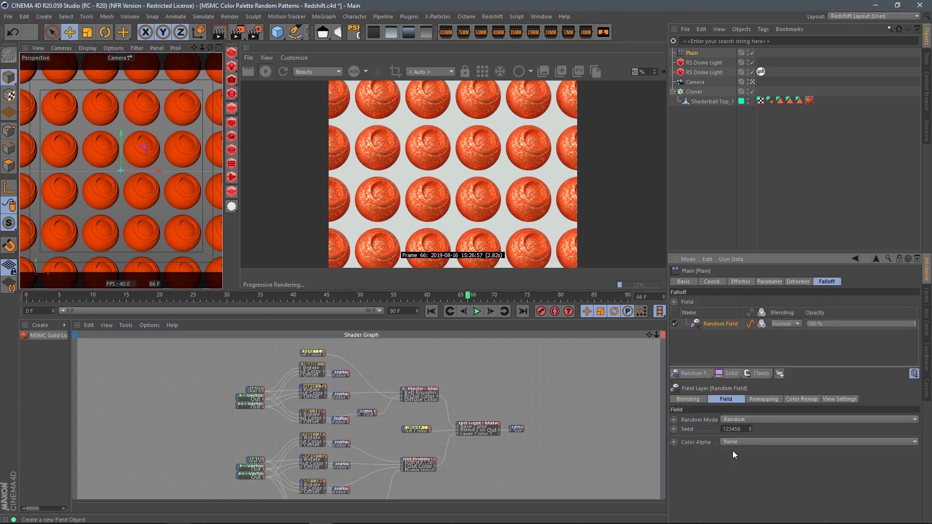
click(762, 324)
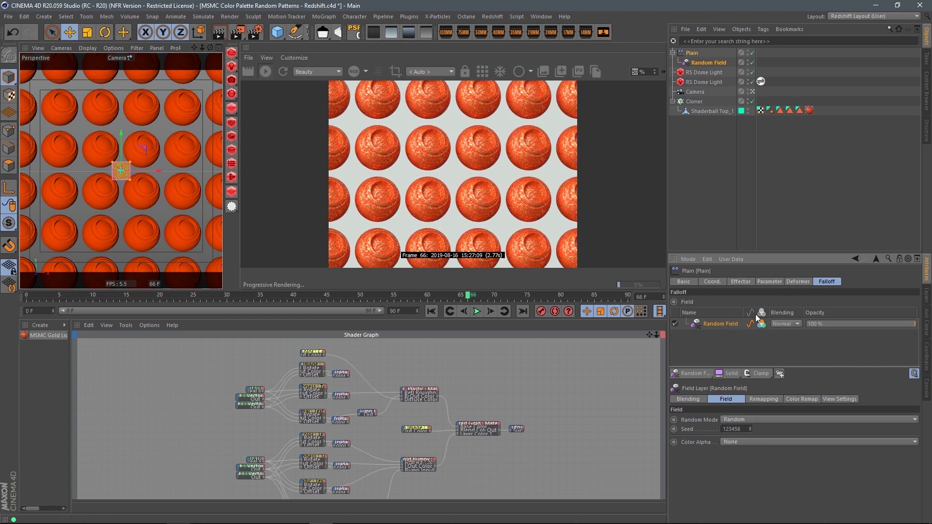
Step: Create a new Redshift Material and delete the default RS Material node from its shader graph
click(192, 383)
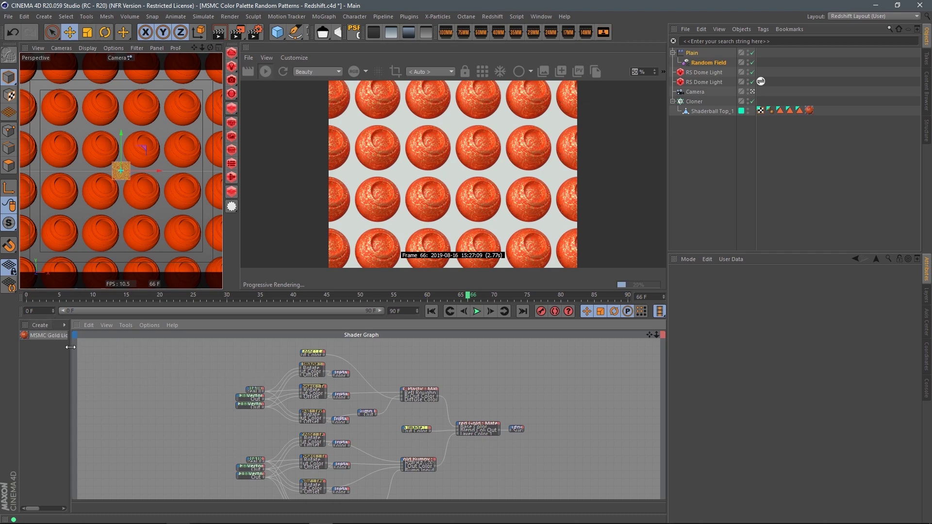
drag(70, 347, 103, 347)
click(36, 326)
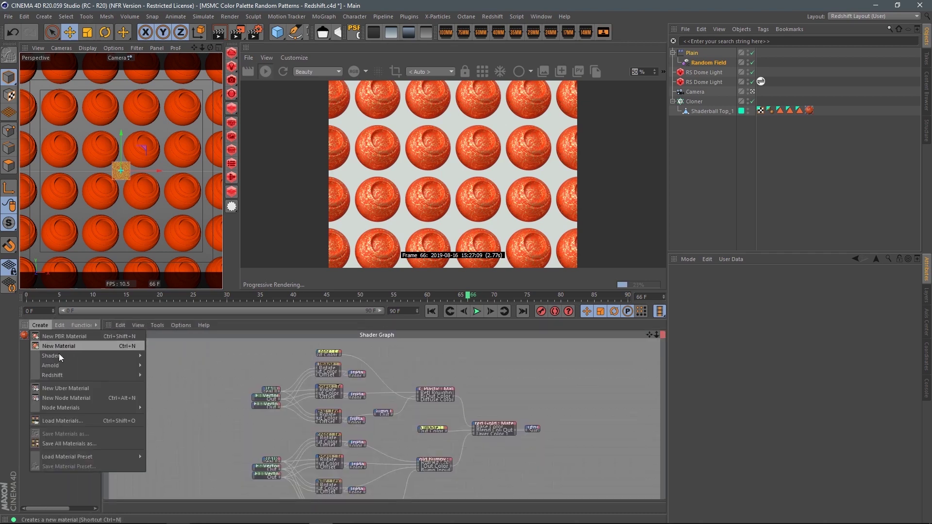
mouse_move(65, 378)
mouse_move(160, 376)
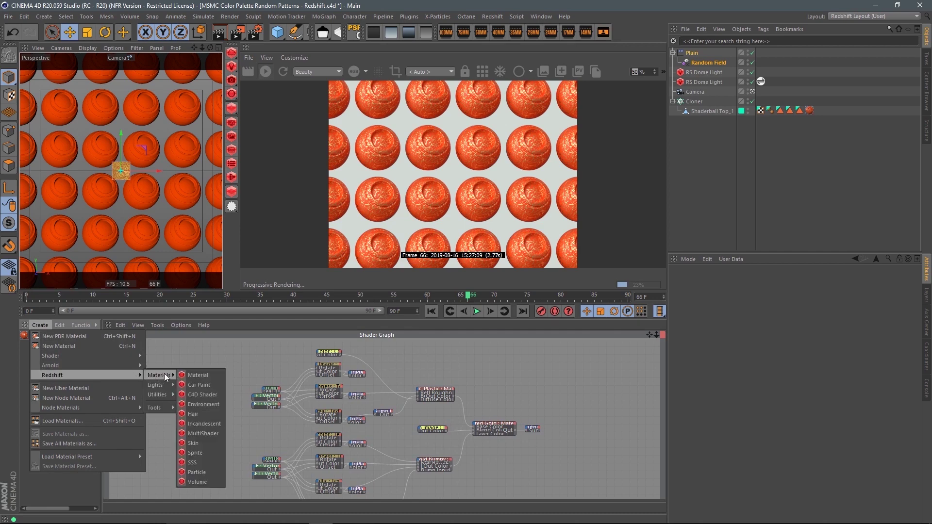
click(192, 375)
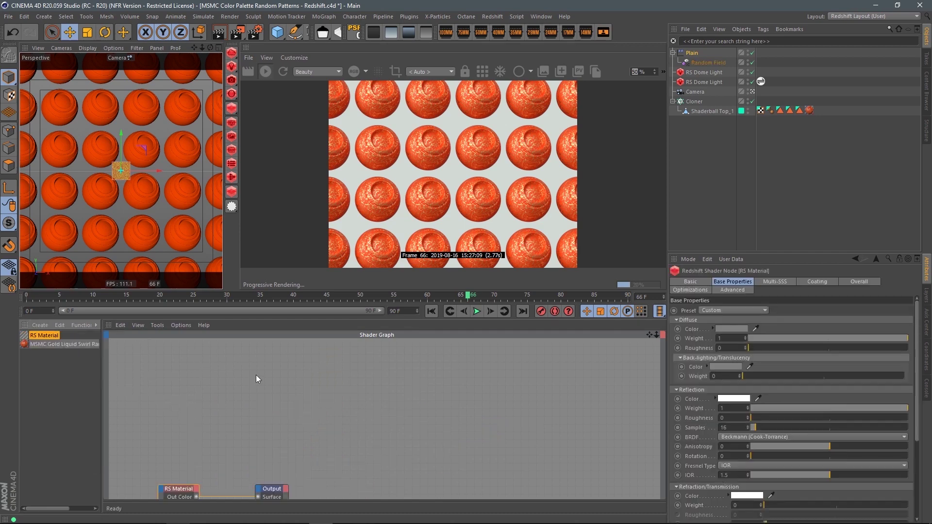
middle_drag(259, 432, 389, 356)
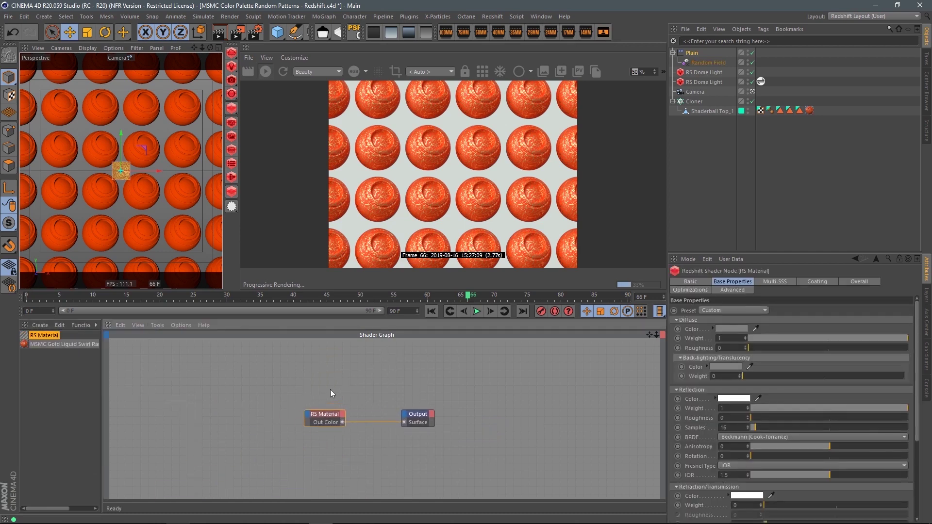
scroll(335, 388, up, 1)
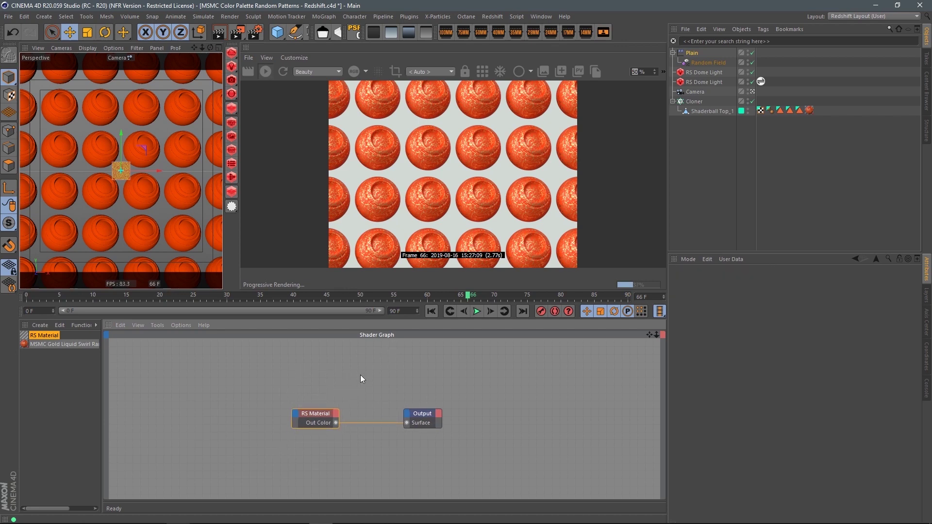
key(Delete)
Step: Add an RS Color User Data node to the shader graph and set its attribute to MoGraph Color
double_click(388, 387)
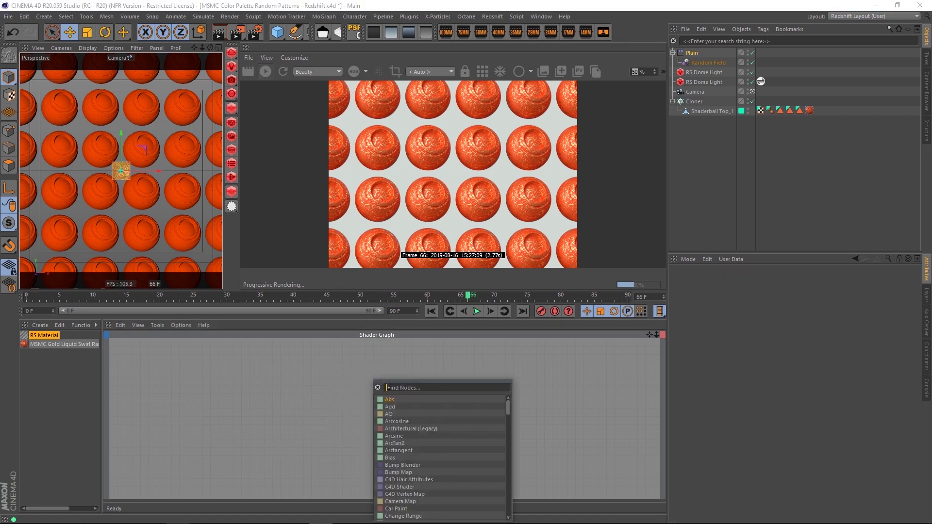
text(user)
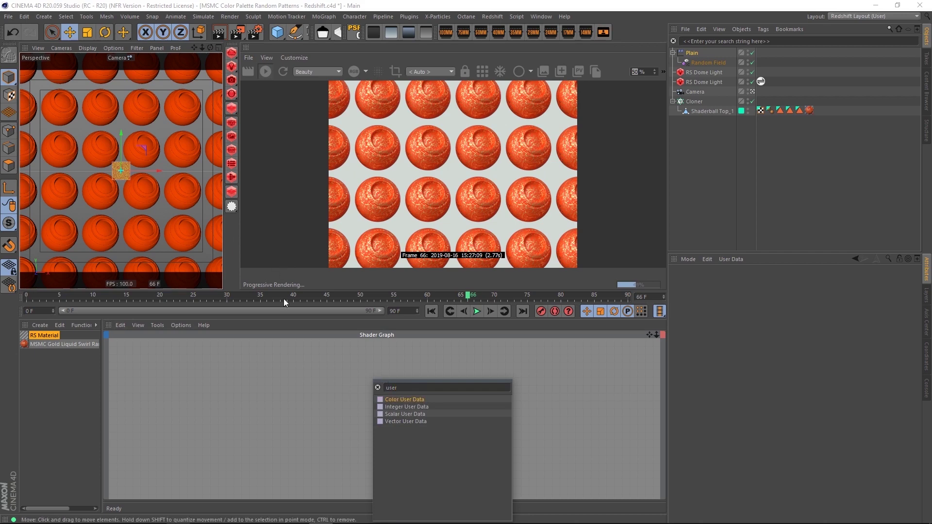
key(Return)
drag(380, 393, 258, 418)
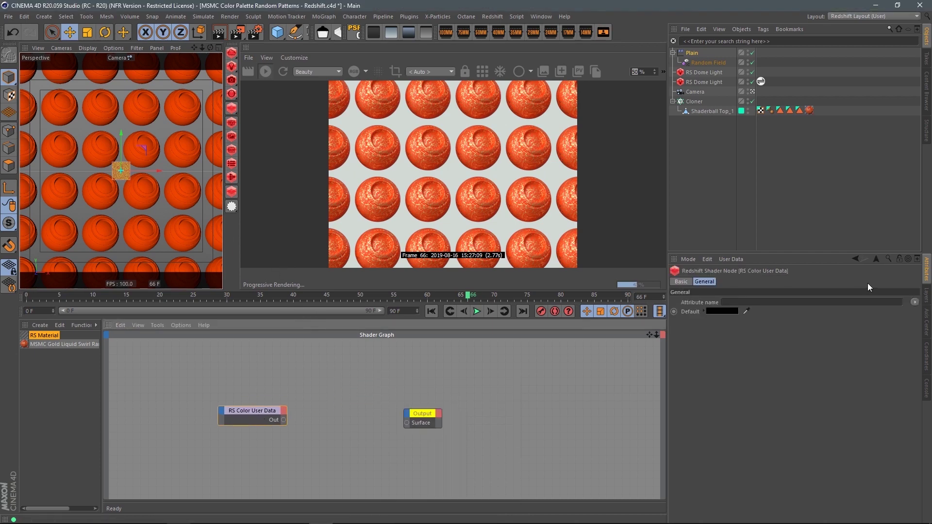
click(915, 302)
mouse_move(922, 325)
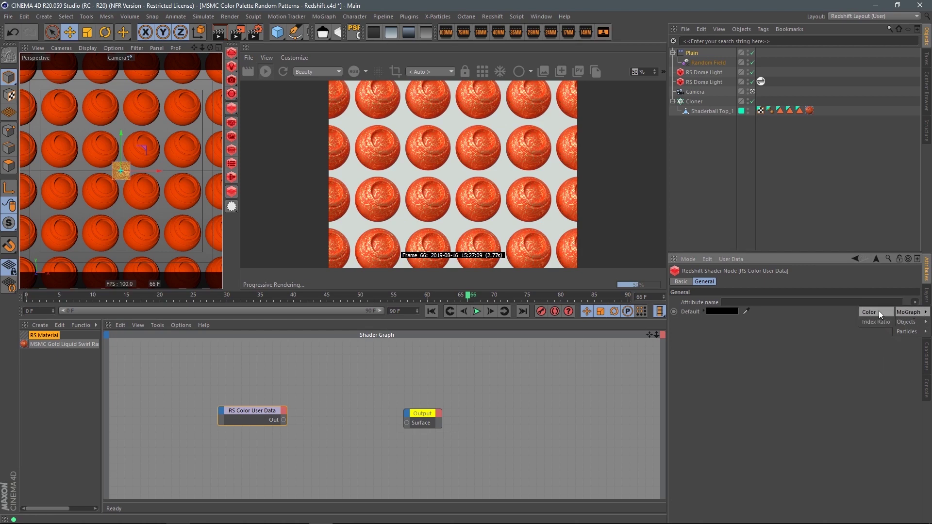
click(844, 322)
Step: Apply RS Material to Shaderball Top_1, connect Color User Data to the Output's Surface, and space the two nodes apart
drag(48, 334, 717, 111)
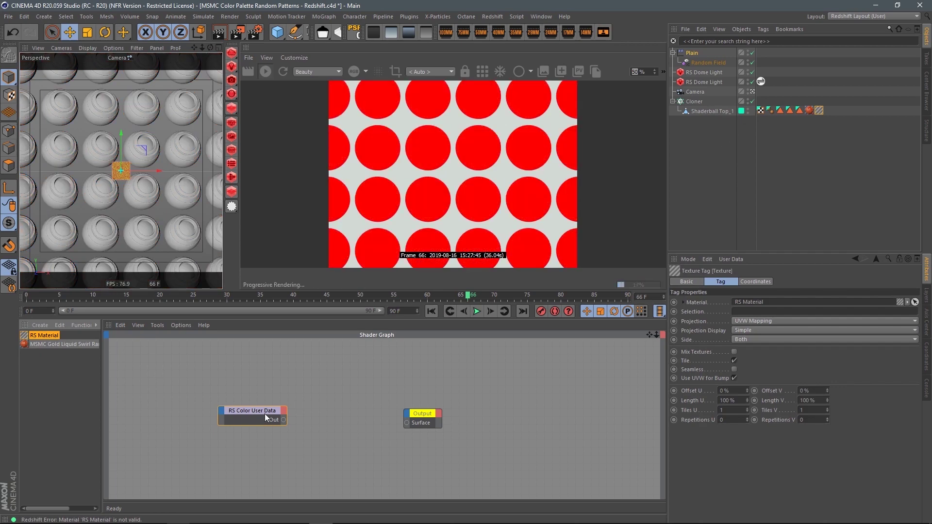
drag(266, 416, 270, 409)
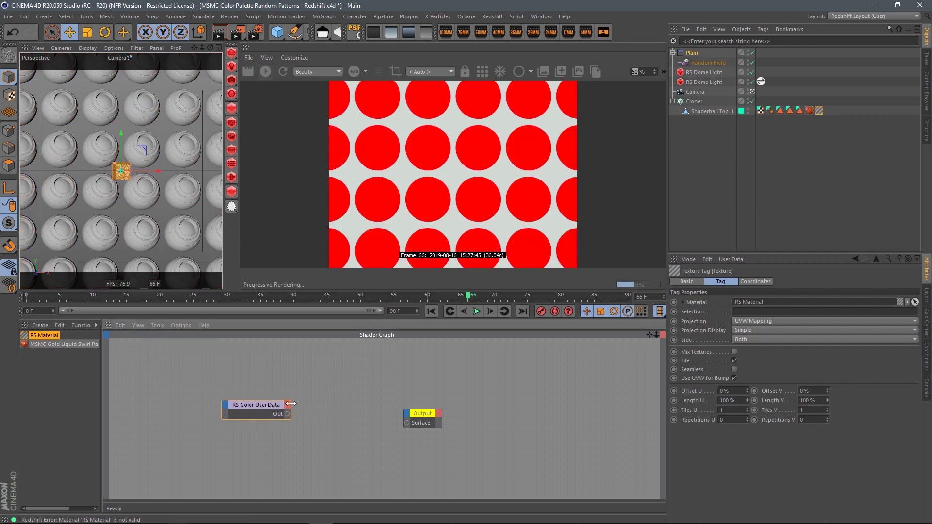
drag(288, 414, 407, 423)
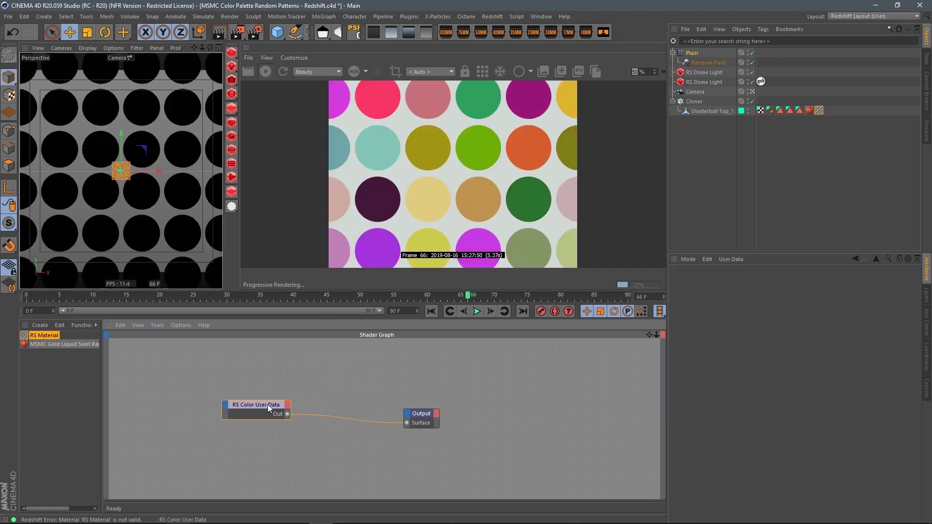
drag(269, 404, 225, 405)
drag(428, 420, 447, 428)
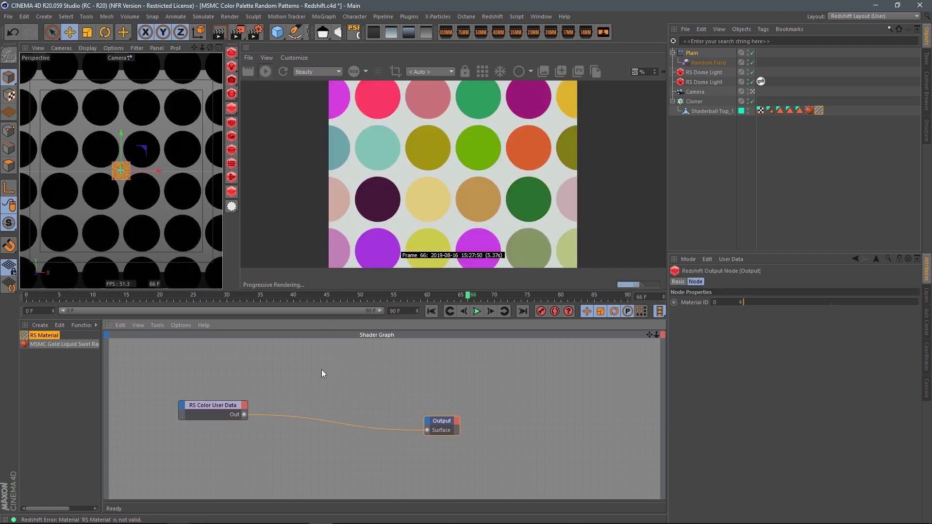
Step: Add an RS Color Correct node, feed Color User Data into its Input, and set its gamma to 2.2
key(Tab)
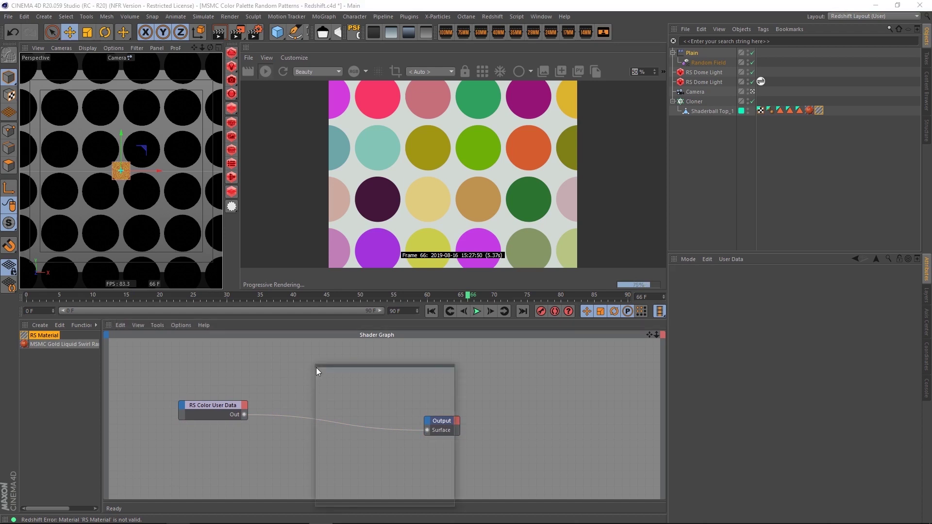
text(color)
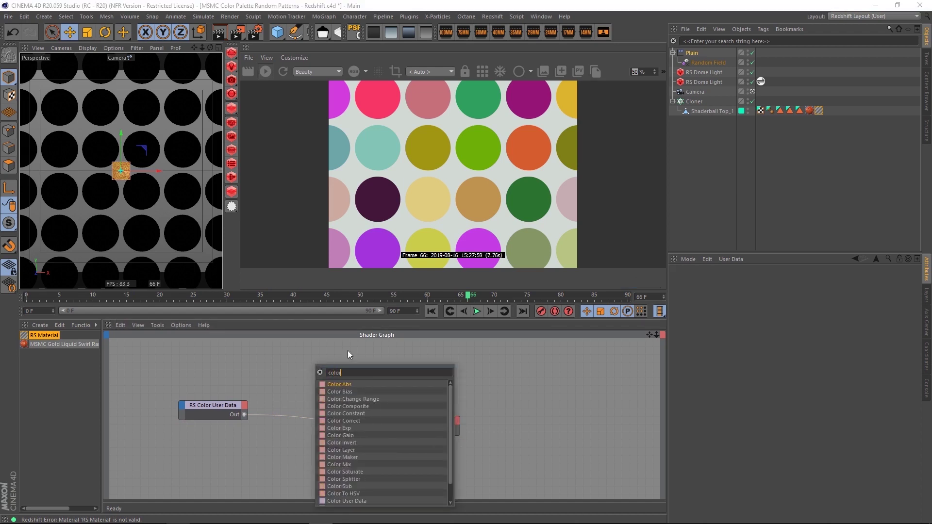
click(353, 422)
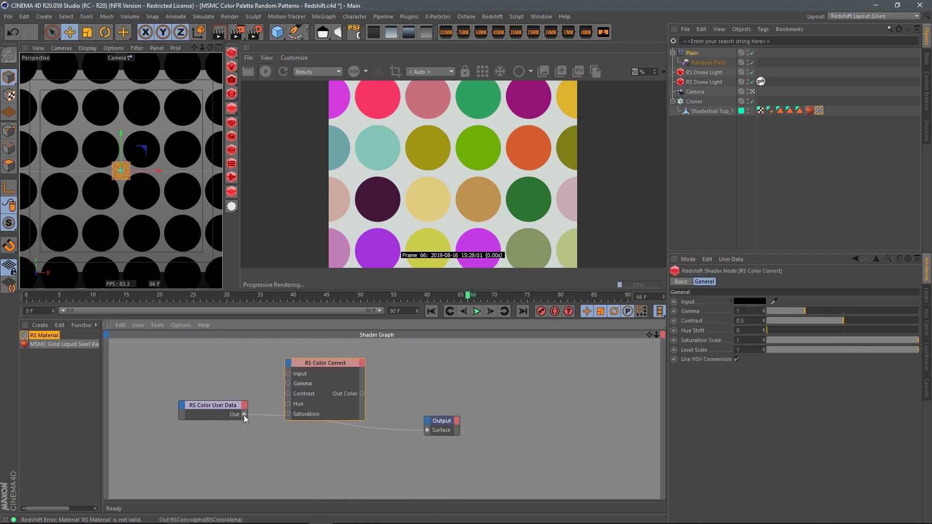
click(385, 378)
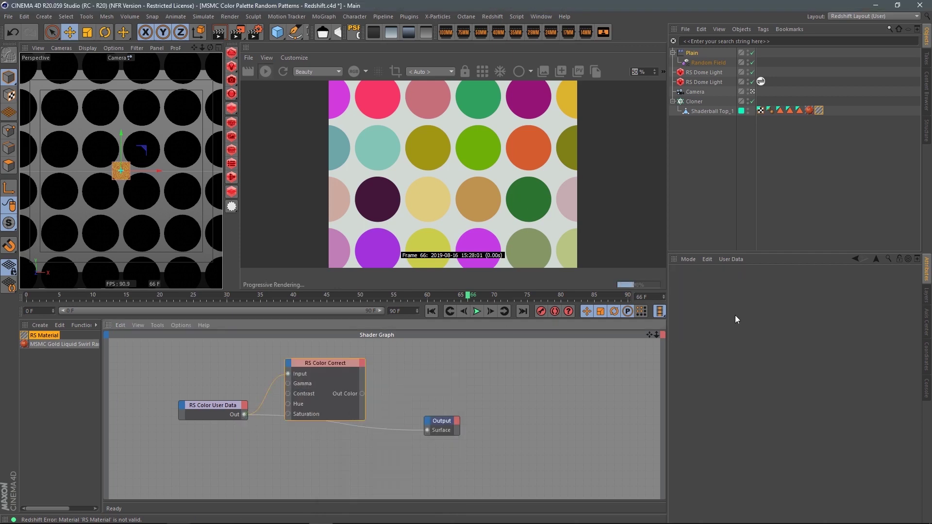
click(346, 364)
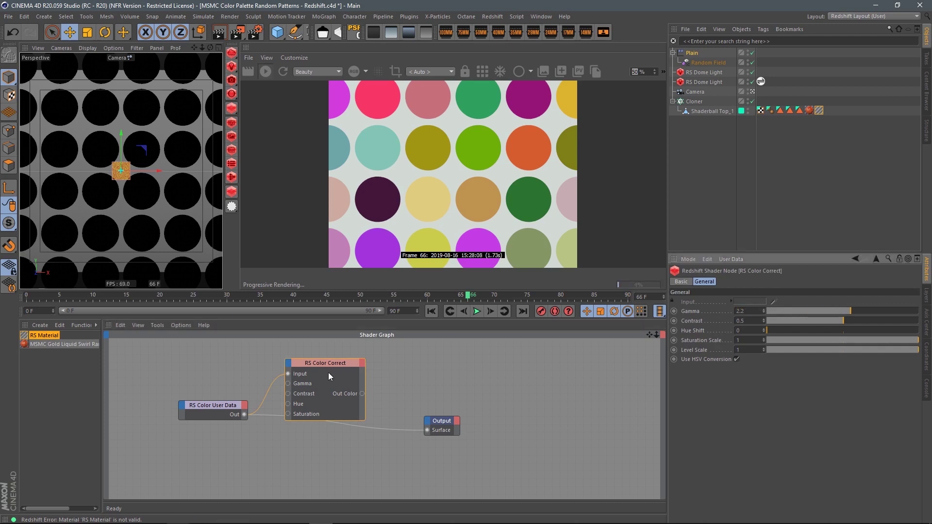
Step: Connect Color Correct's Out Color to the Output's Surface and shift both upstream nodes away from the Output
key(9)
drag(362, 394, 428, 430)
drag(219, 402, 177, 387)
drag(334, 363, 292, 364)
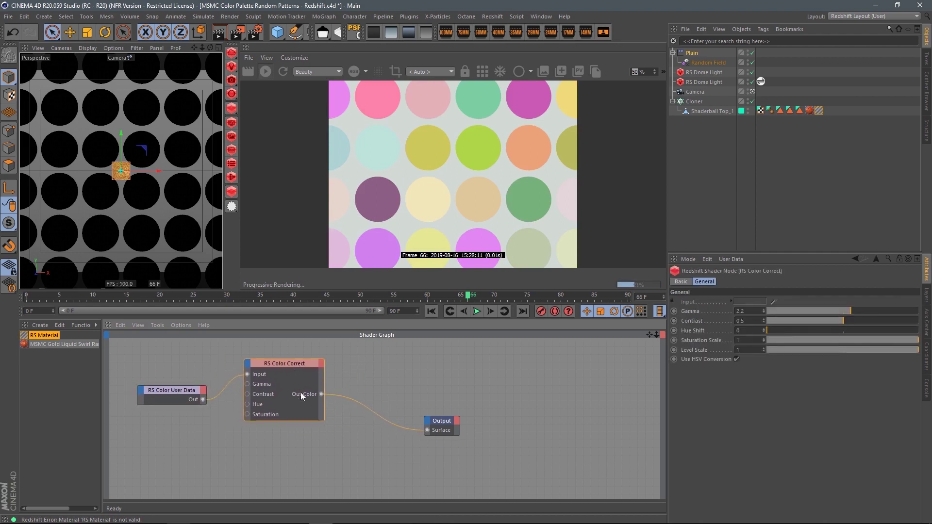
Step: Step the Random Field's seed up to 123465 to try different random clone colors
click(708, 62)
click(751, 331)
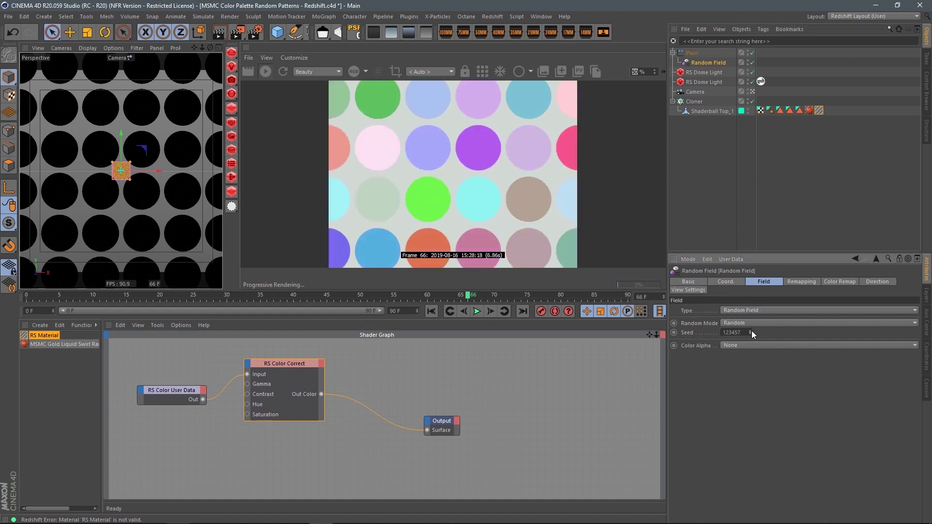
click(751, 331)
click(751, 331)
click(751, 331)
click(750, 331)
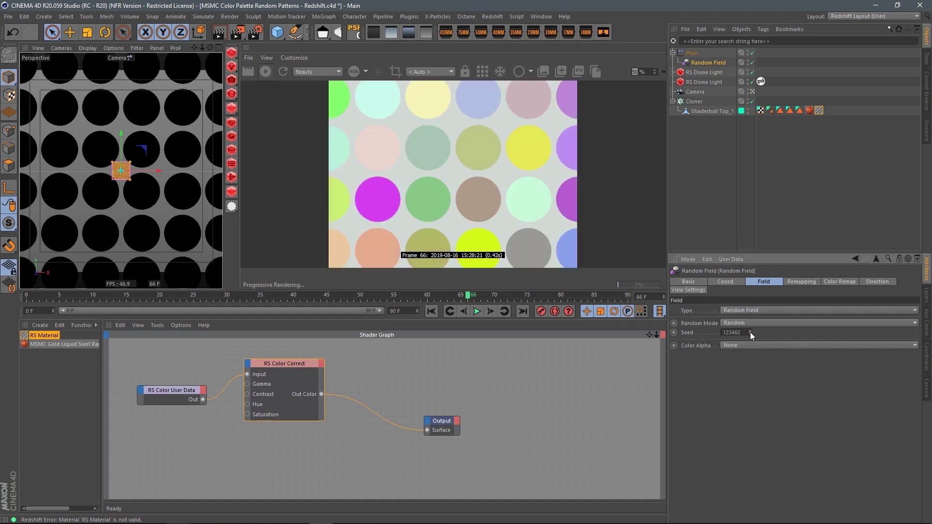
click(750, 332)
click(750, 332)
click(750, 332)
click(750, 332)
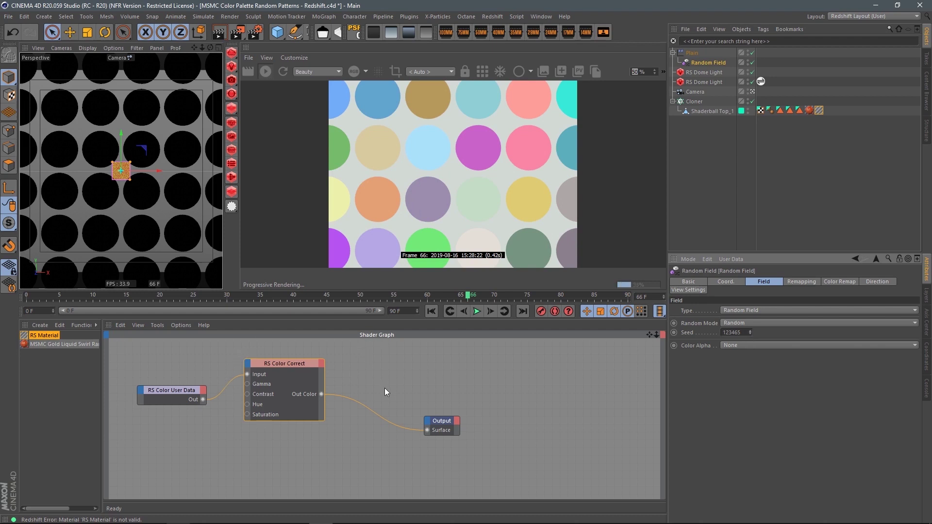
Step: Add an RS Ramp node, feed Color Correct's Out Color into its Input, and connect its Out Color to the Output's Surface
drag(447, 421, 494, 424)
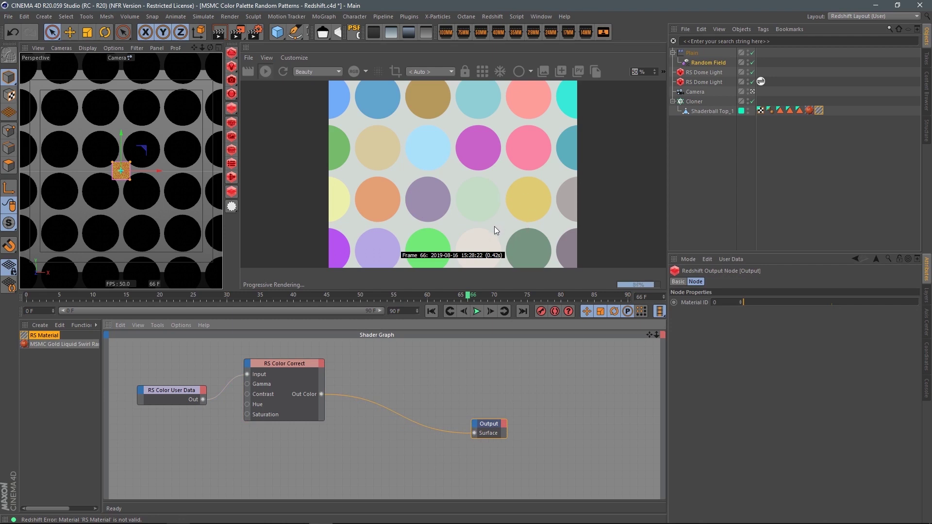
key(Tab)
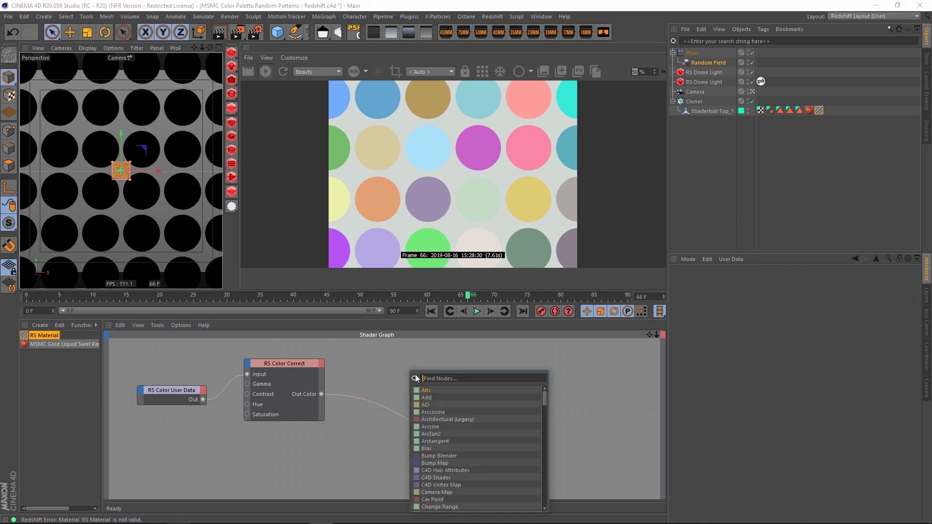
text(ramp)
key(Return)
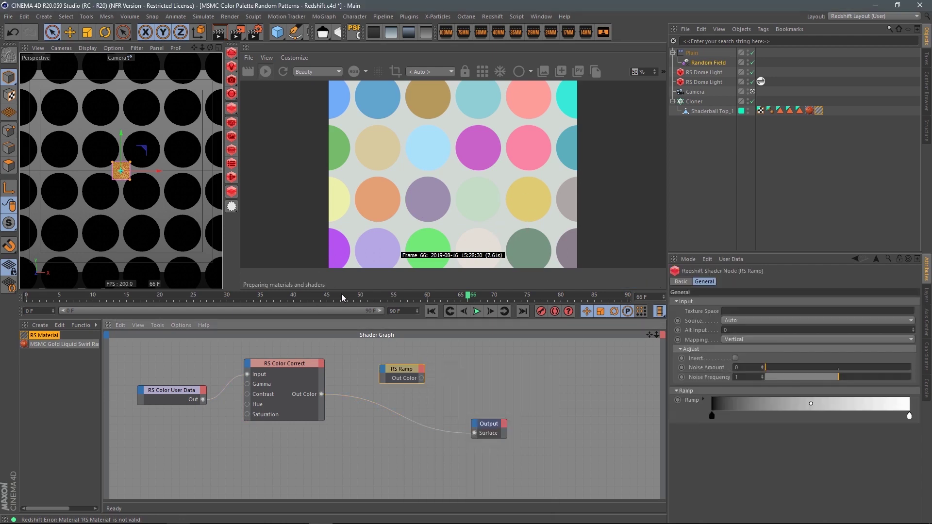
drag(324, 395, 385, 373)
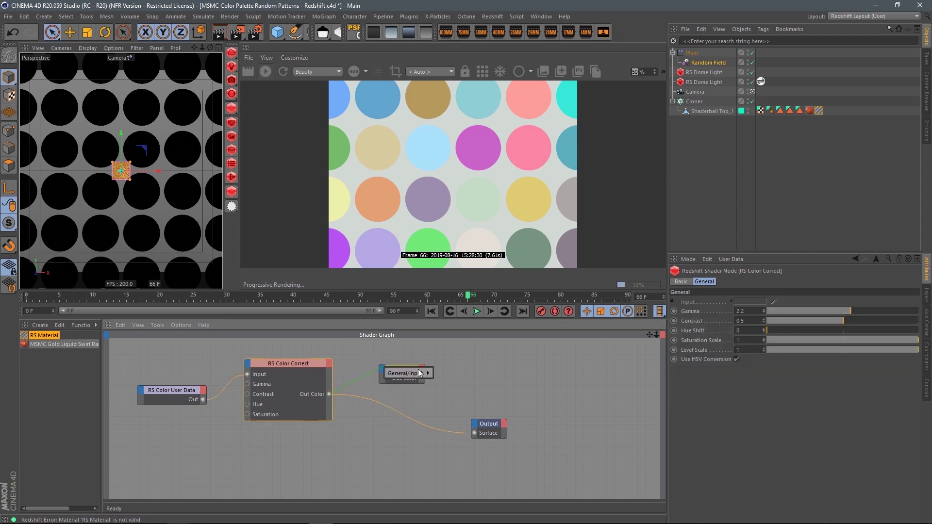
drag(444, 379, 474, 434)
drag(416, 374, 407, 393)
drag(203, 49, 160, 207)
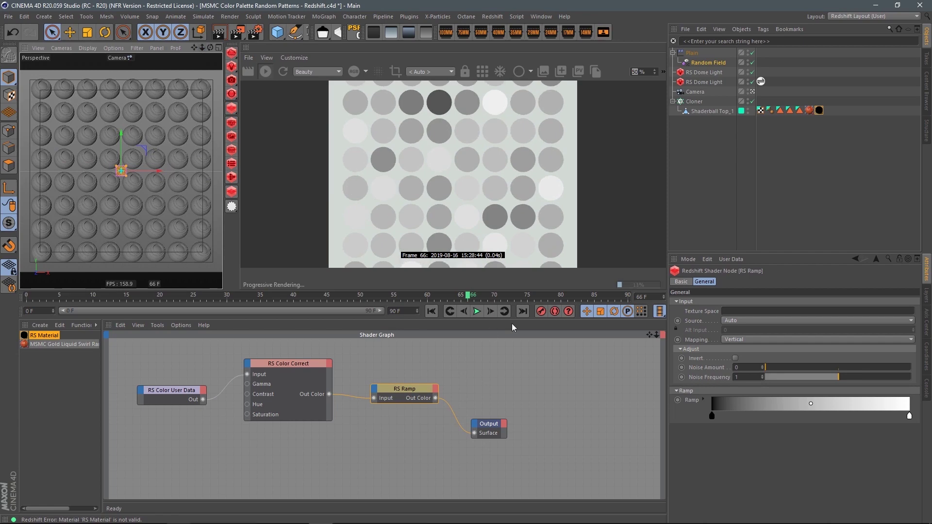
Step: Open the _MSMC Color Ramps - Redshift preset folder and show its thumbnails in a separate, repositioned Content Browser window
click(927, 86)
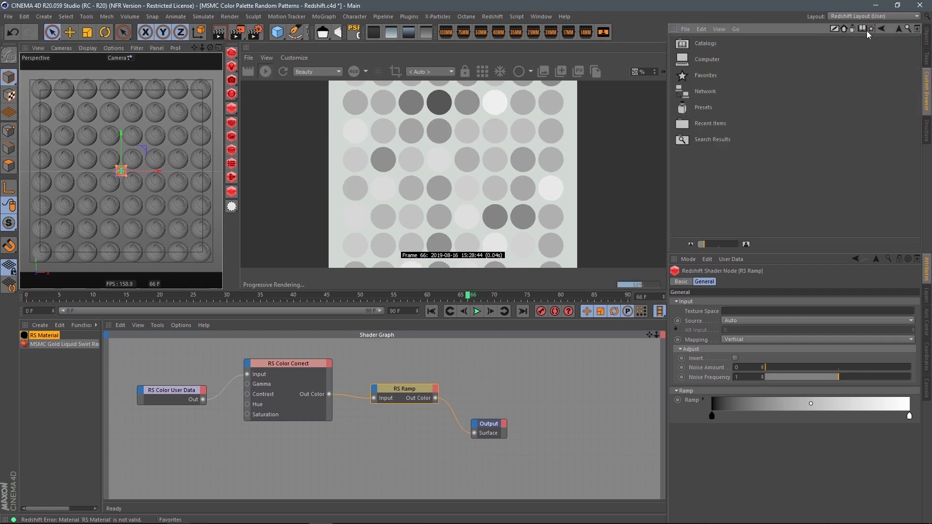
double_click(705, 75)
click(713, 125)
double_click(713, 124)
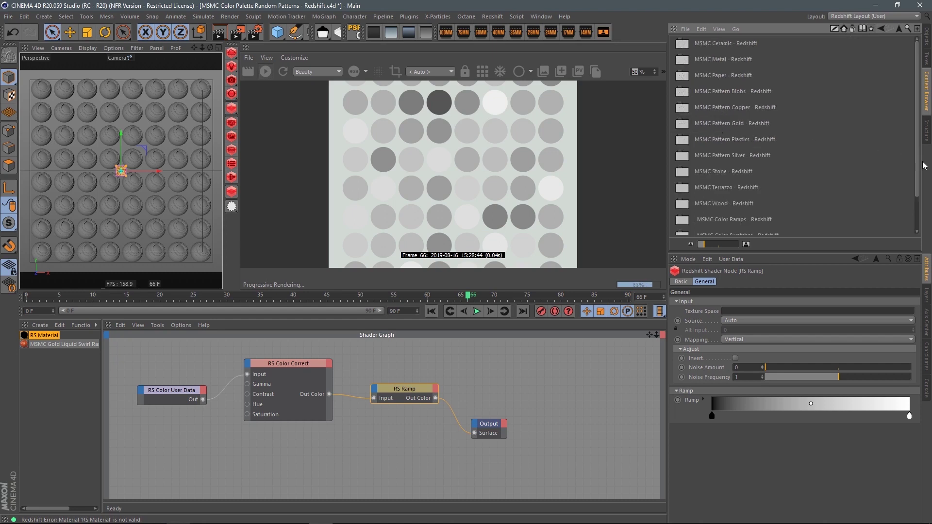
scroll(824, 191, down, 5)
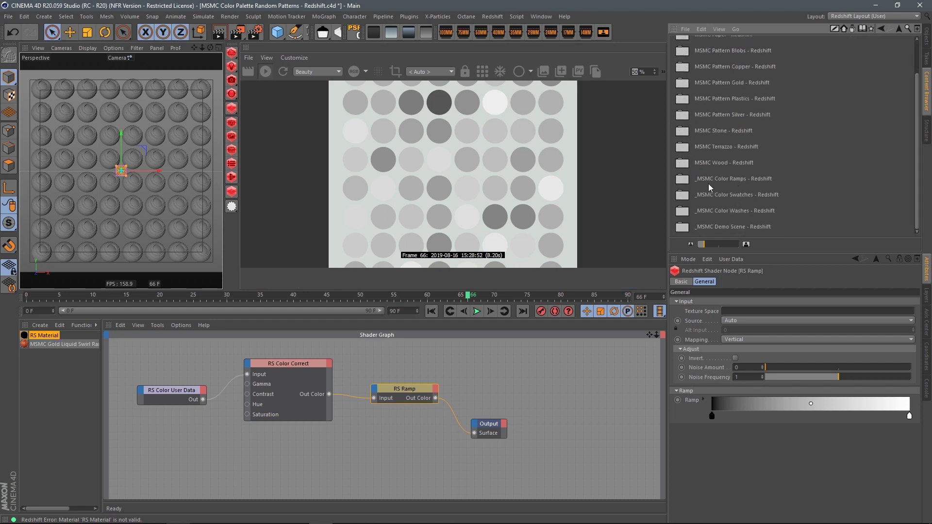
double_click(728, 181)
key(shift+F8)
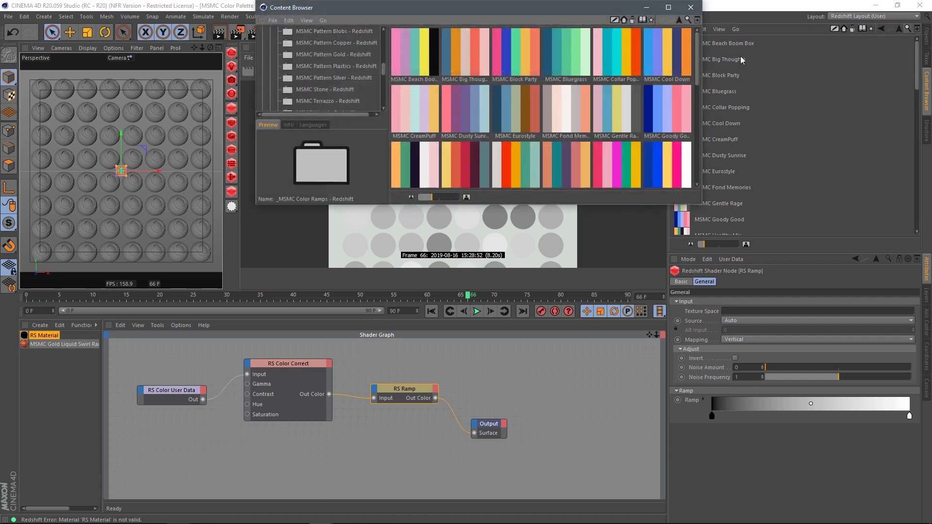
drag(580, 11, 262, 62)
drag(130, 252, 106, 251)
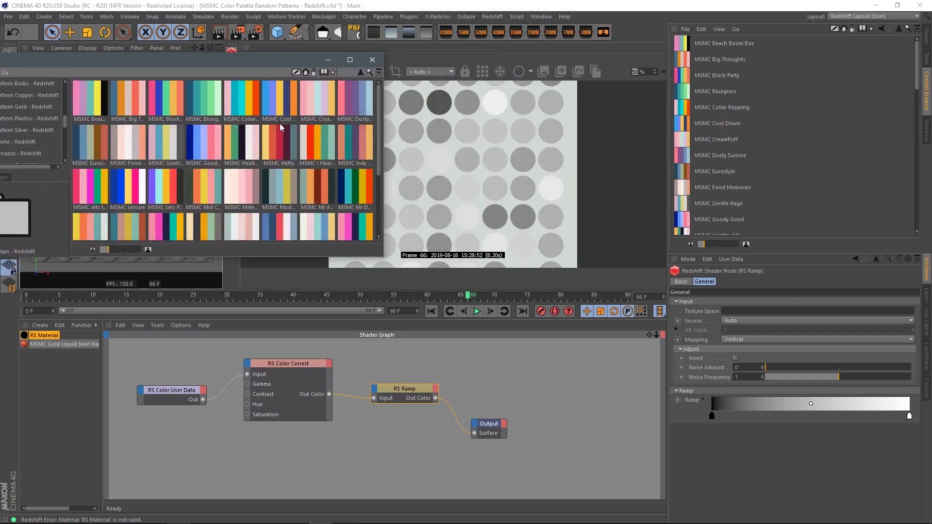
Step: Load the "MSMC I Hear" ramp preset into the RS Ramp's gradient, and replace it with the "MSMC Neon" preset
drag(306, 143, 783, 401)
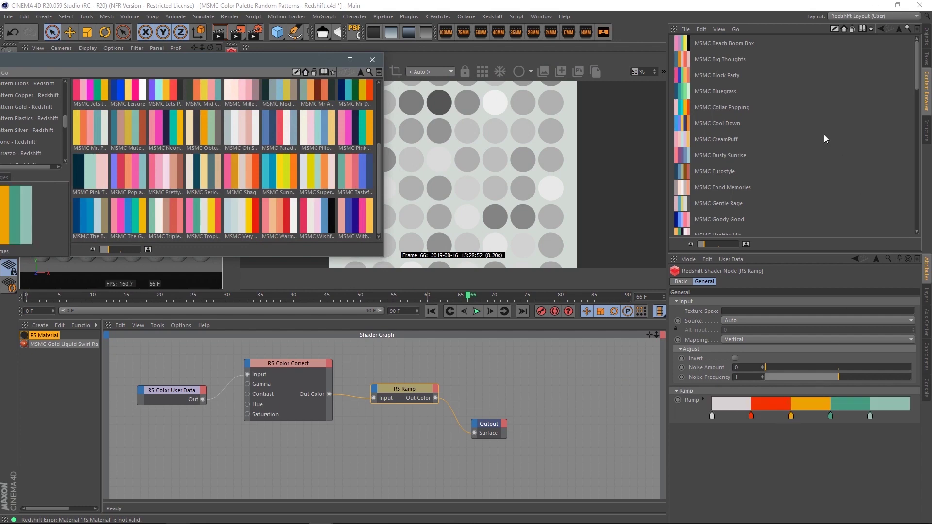
drag(252, 62, 307, 363)
scroll(204, 60, down, 5)
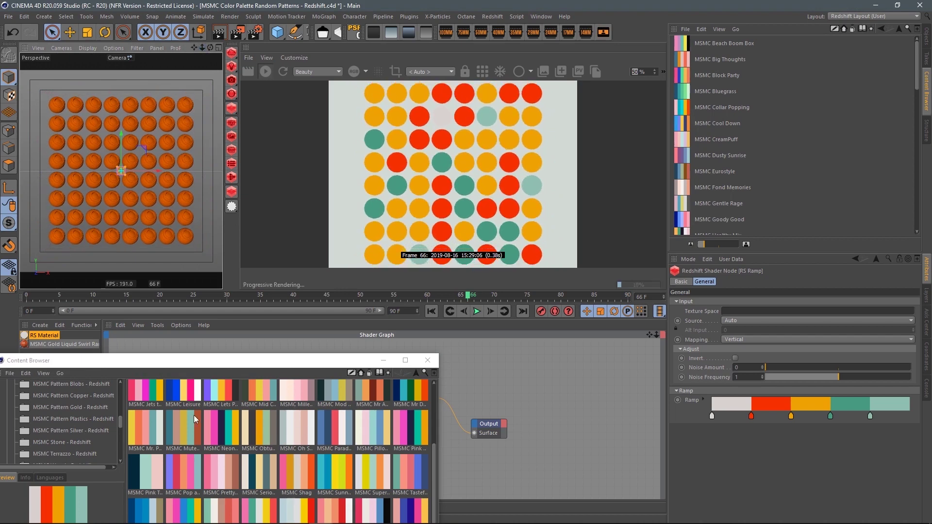
drag(227, 422, 766, 404)
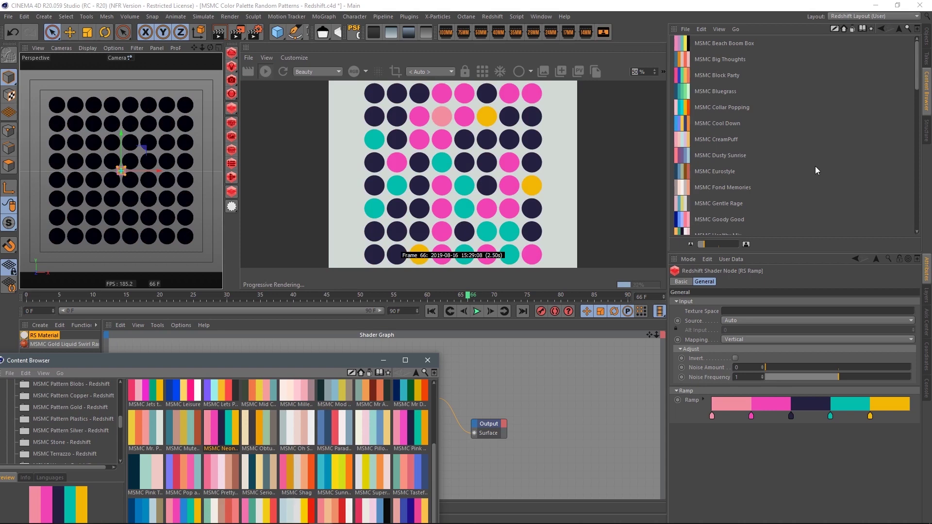
drag(357, 362, 206, 104)
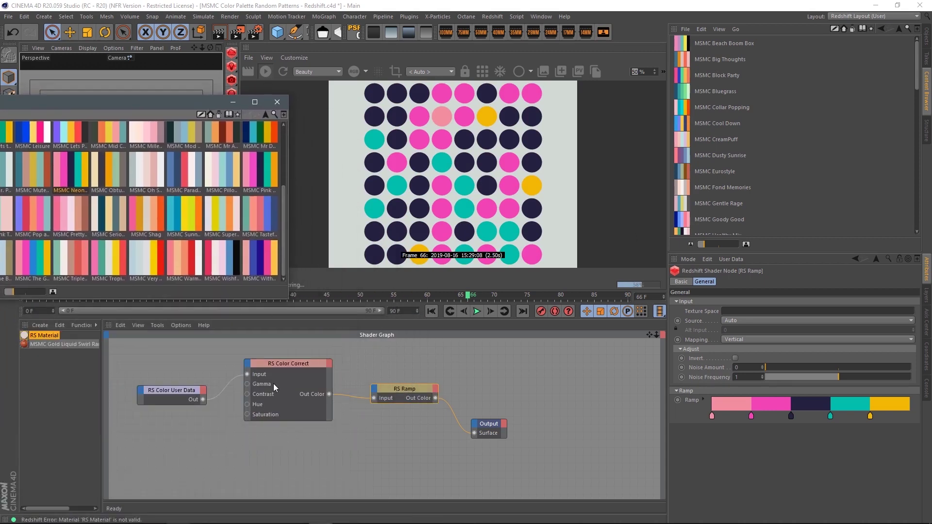
Step: Try feeding Color User Data directly into the RS Ramp's Input, and reconnect Color Correct's Out Color there instead
drag(202, 401, 375, 398)
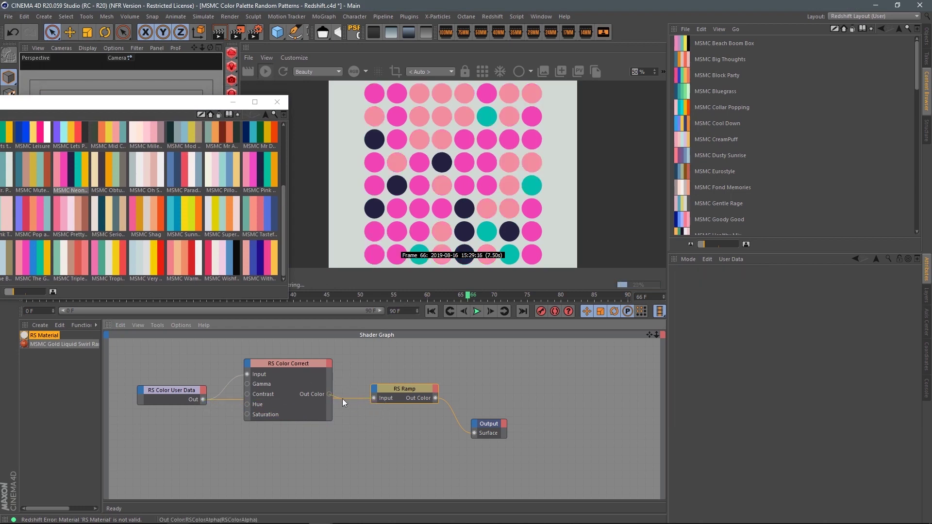
drag(375, 398, 373, 398)
click(296, 365)
Step: Shift the RS Ramp and Output away from Color Correct and place a new RS Change Range node in the gap
drag(382, 350, 523, 467)
drag(425, 388, 493, 397)
drag(304, 365, 287, 372)
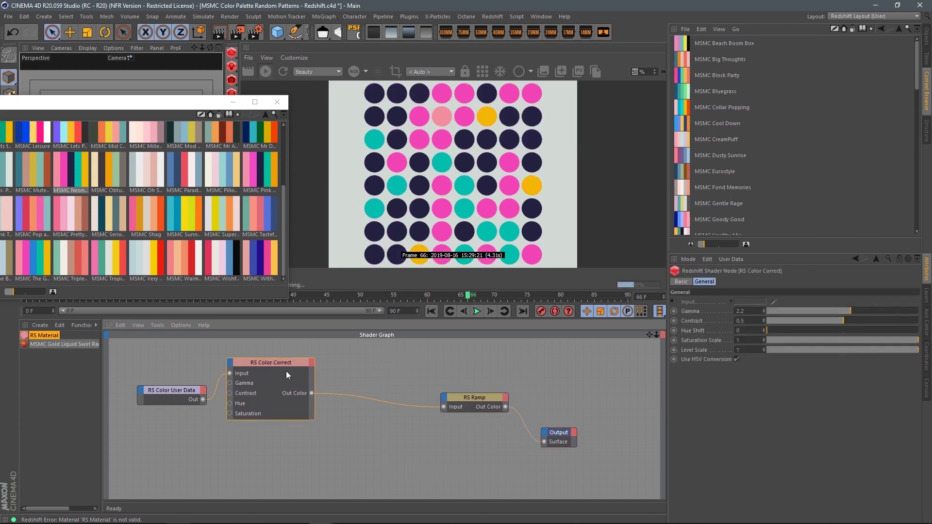
key(Tab)
text(change)
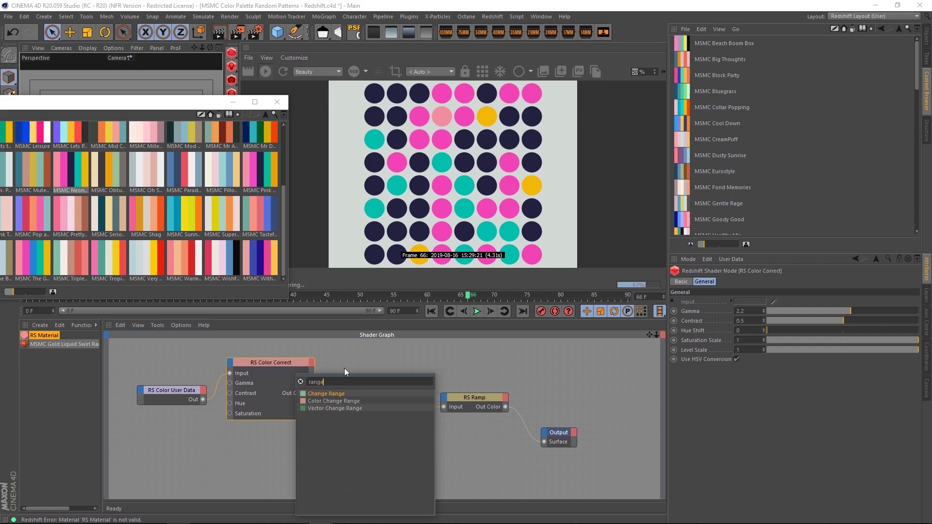
key(Return)
drag(307, 372, 377, 368)
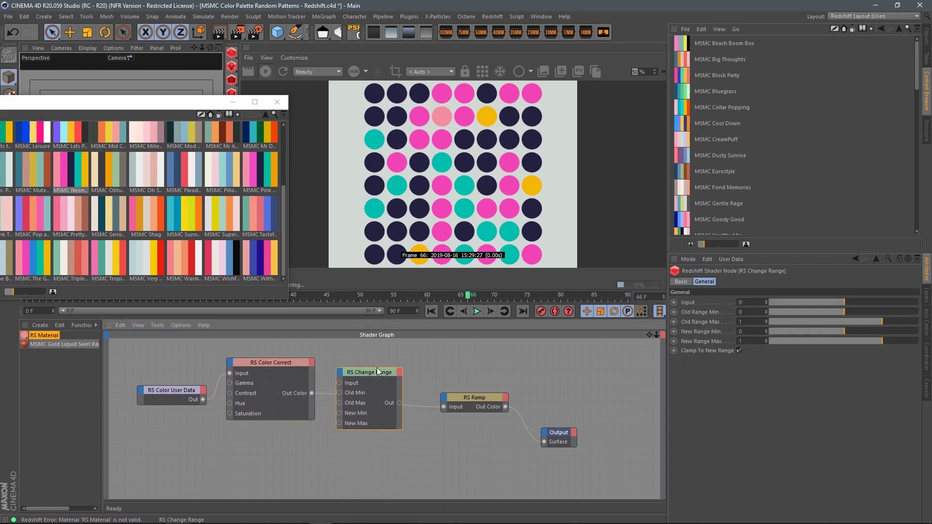
Step: Connect Color Correct's Out Color to Change Range's Input, and Change Range's Out to the RS Ramp's Input
drag(311, 393, 333, 385)
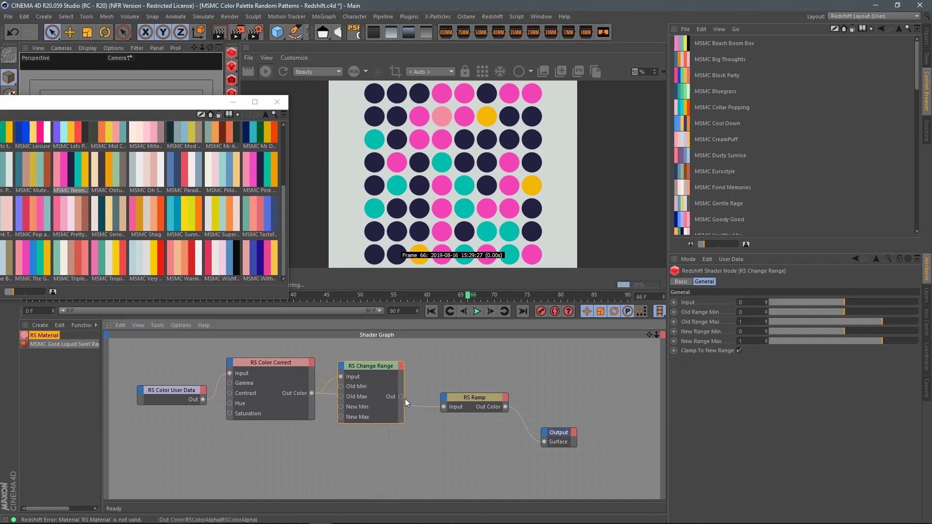
drag(405, 398, 406, 402)
mouse_move(374, 364)
mouse_down()
mouse_move(390, 364)
mouse_move(376, 360)
mouse_up()
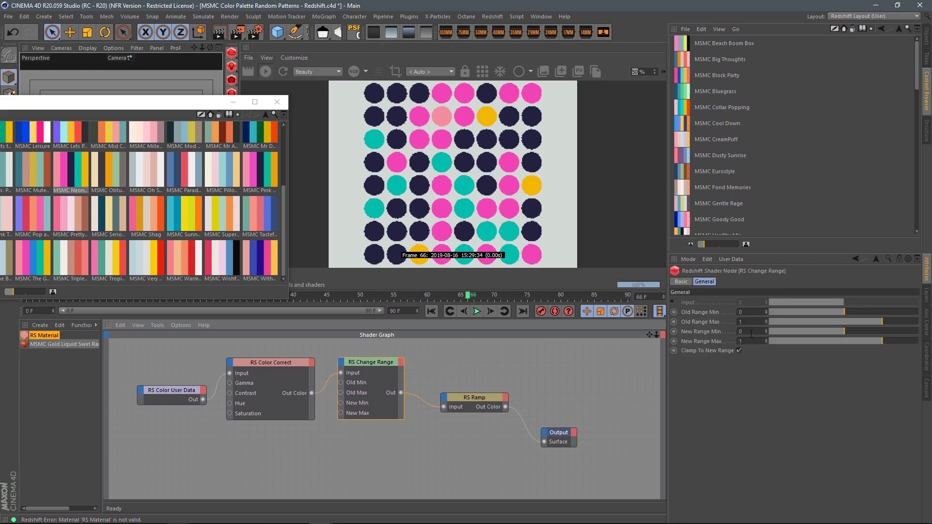
Step: Set the RS Change Range node's Old Range Max to 0.9 and Old Range Min to 0.1
click(730, 321)
text(0.9)
key(Return)
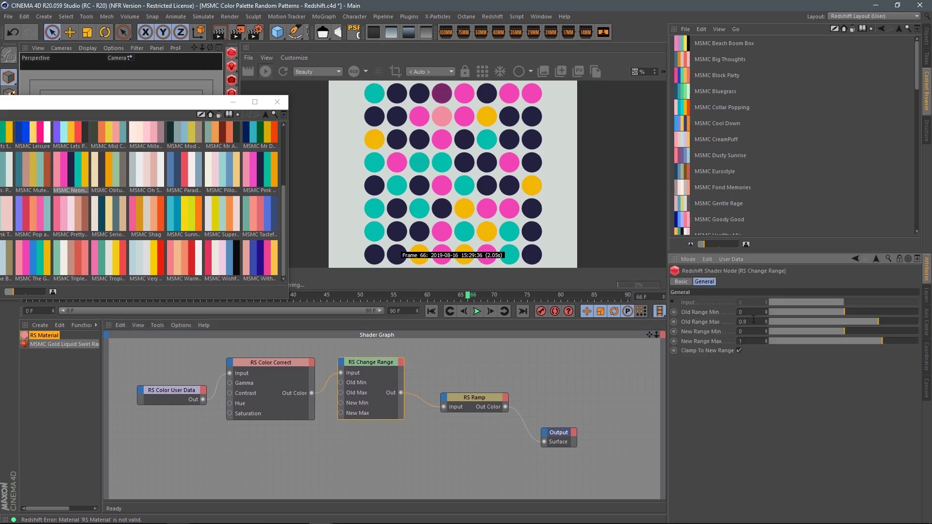
text(0.1)
key(Return)
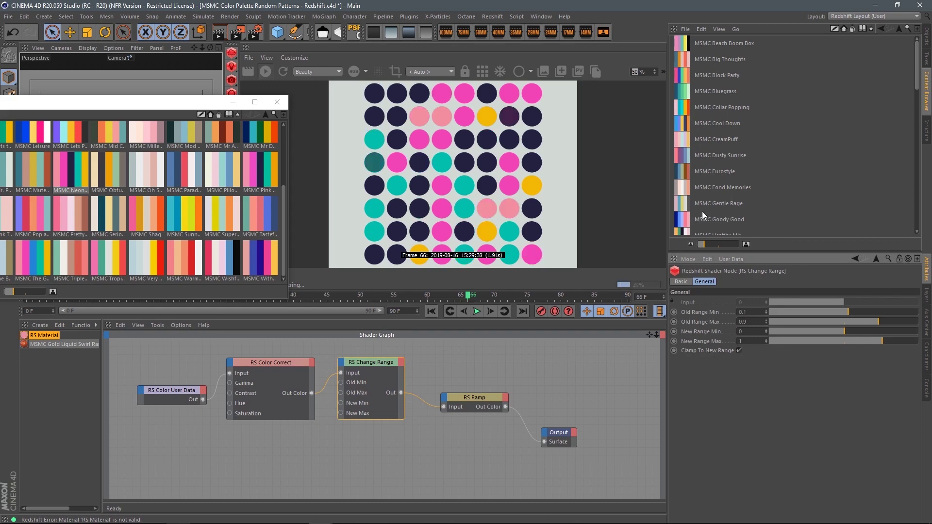
Step: Step the Random Field's seed up to 123471 to try other color distributions on the clones
click(927, 39)
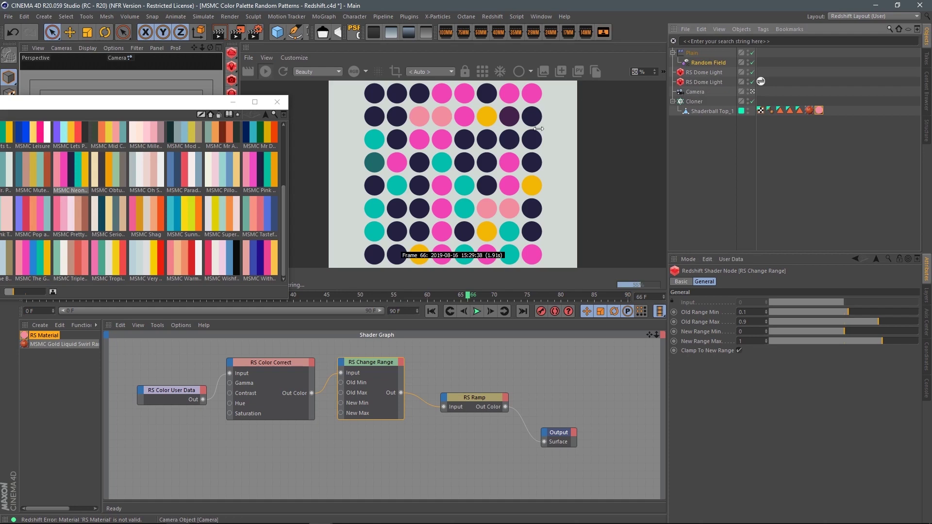
click(706, 63)
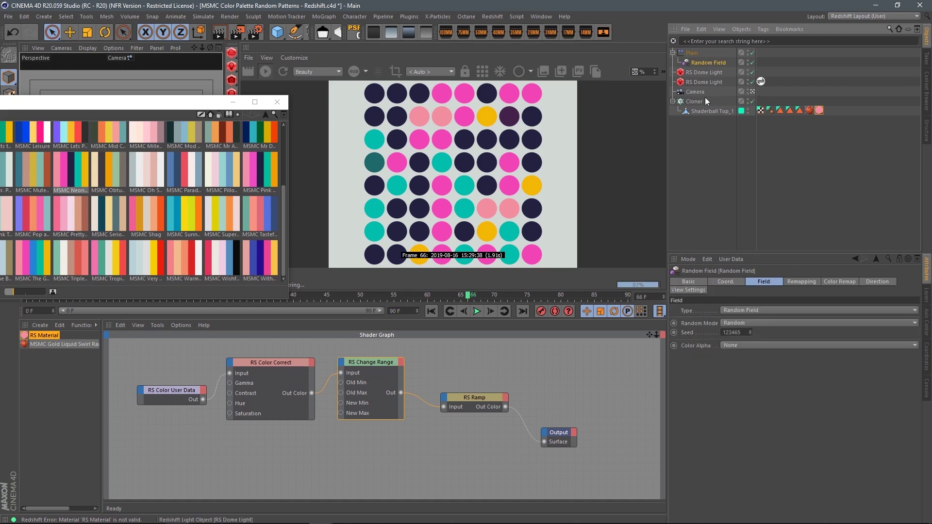
click(751, 332)
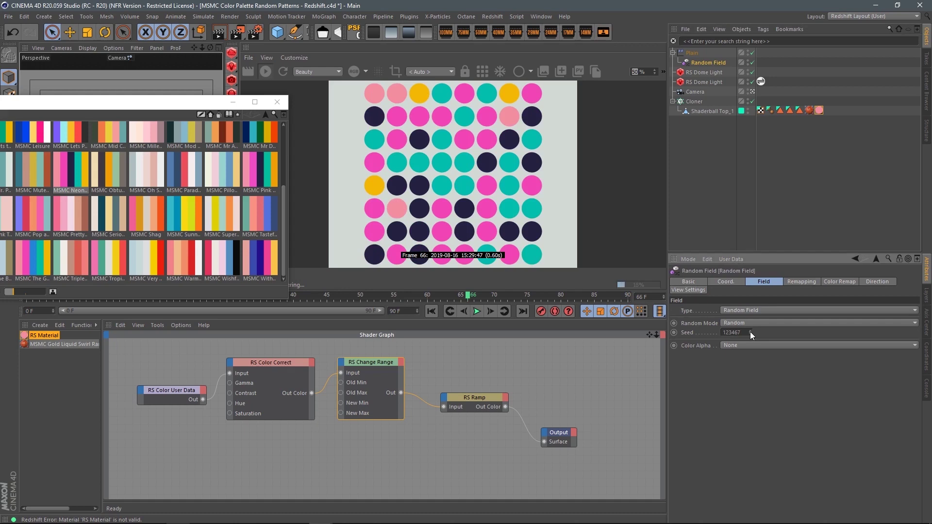
click(751, 331)
click(751, 331)
click(751, 331)
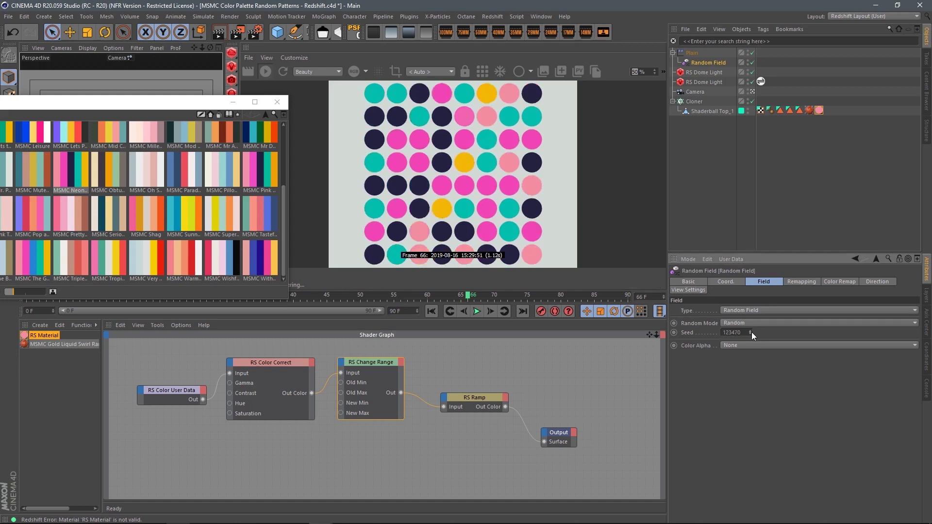
click(751, 332)
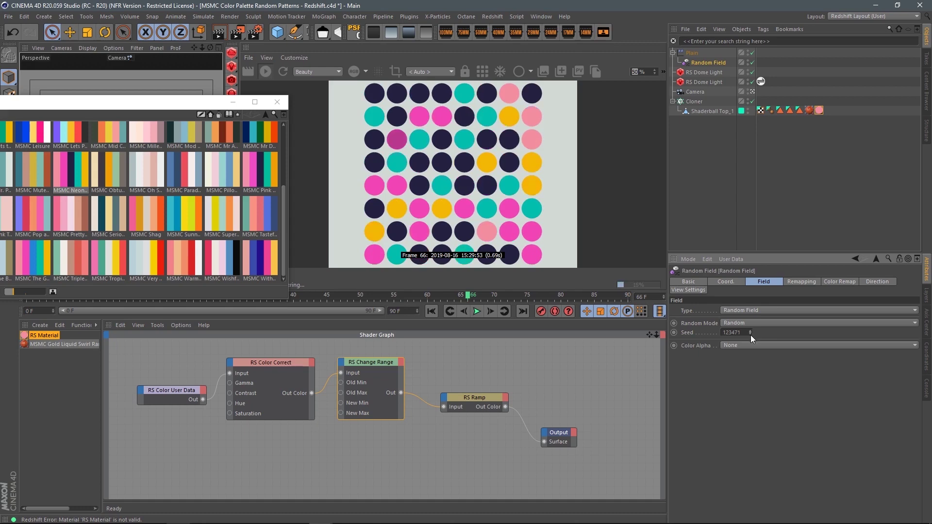
Step: Examine the RS Ramp's gradient and the RS Change Range settings, including Clamp To New Range
click(472, 397)
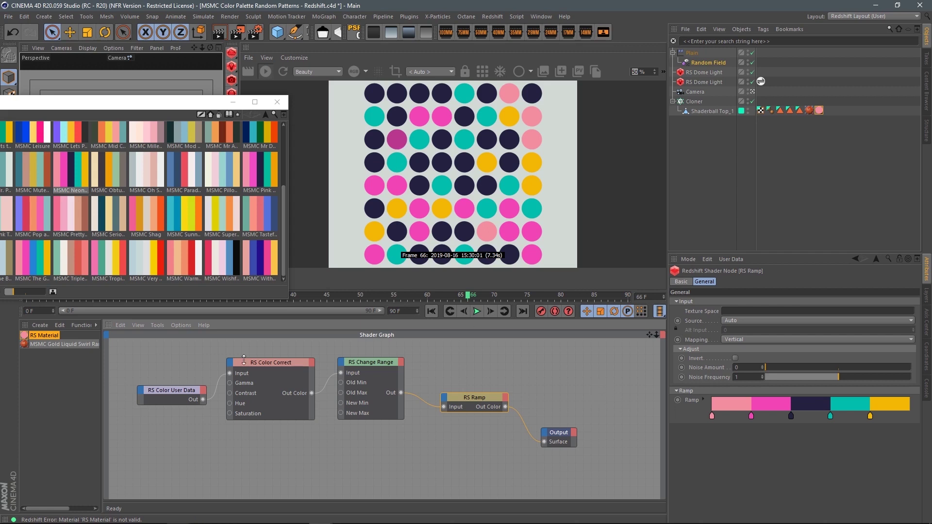
click(377, 364)
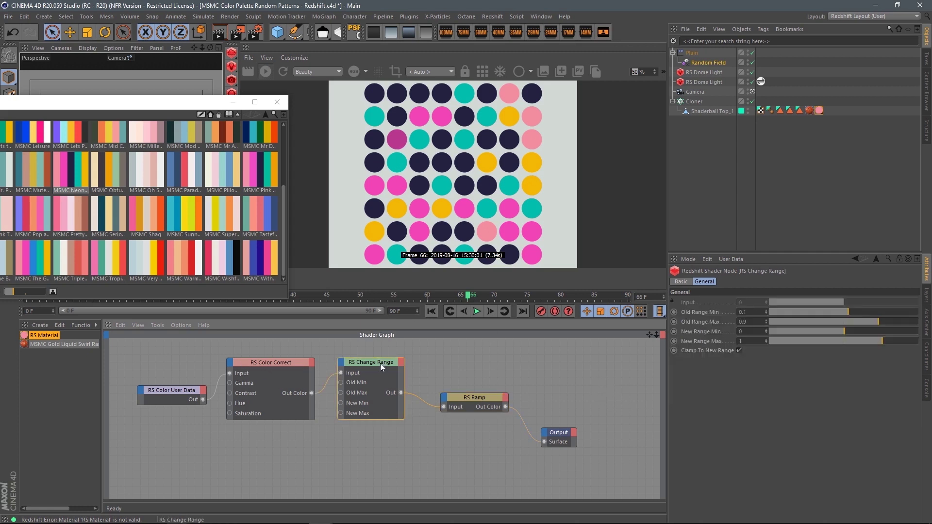
click(739, 350)
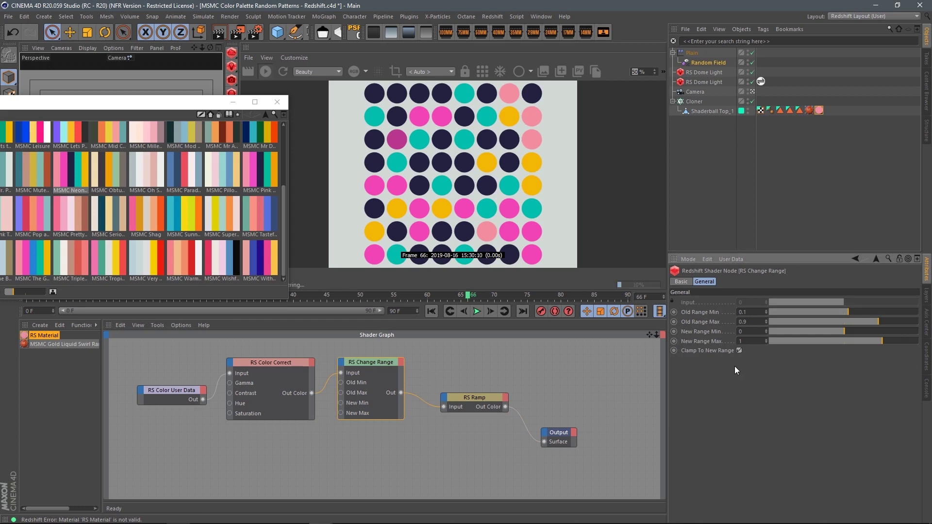
click(452, 396)
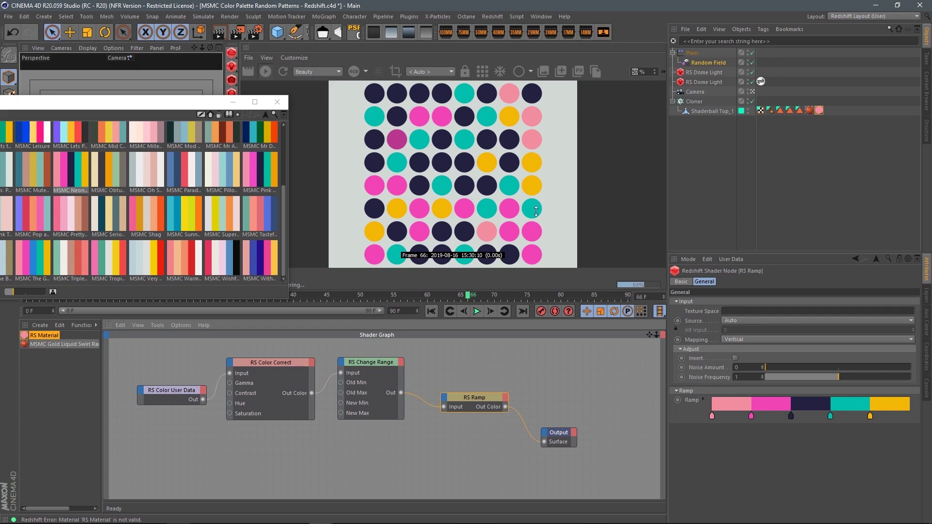
click(532, 372)
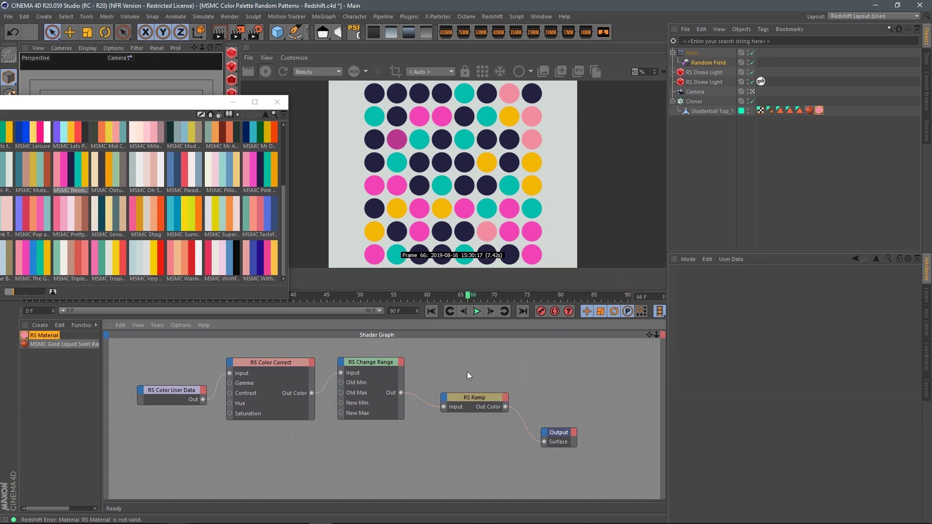
click(468, 400)
Step: Set the RS Change Range node's Old Range Min to 0 and Old Range Max to 0.91
click(389, 369)
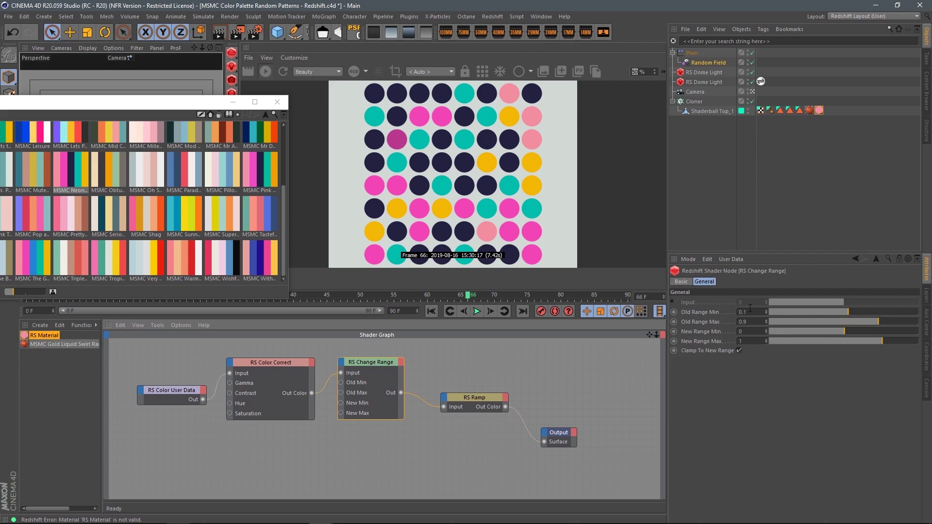
drag(750, 309, 731, 319)
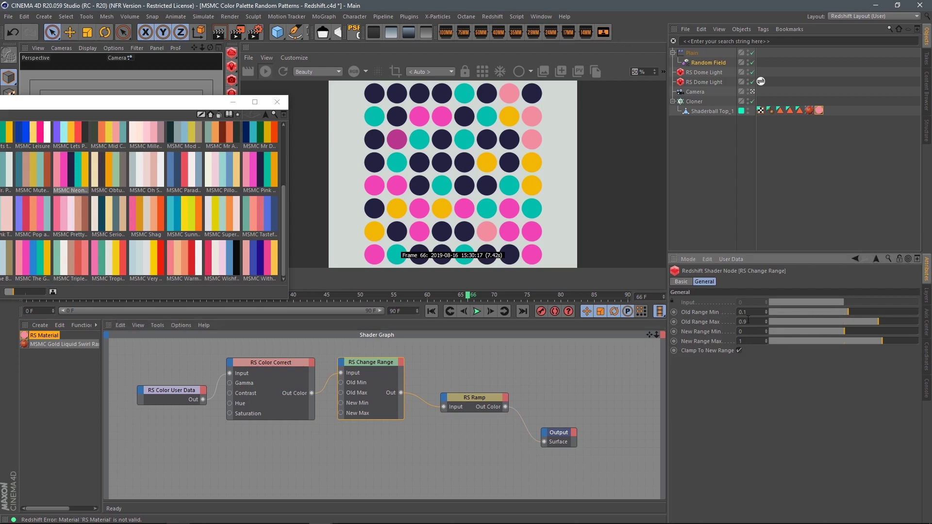
text(0)
key(Return)
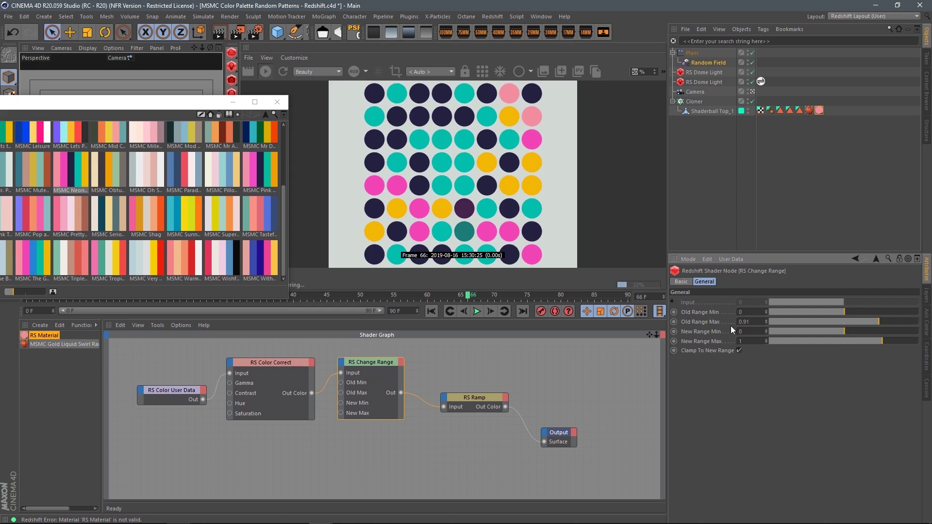
Step: Try wiring RS Color User Data directly into the RS Change Range input, bypassing RS Color Correct
click(485, 400)
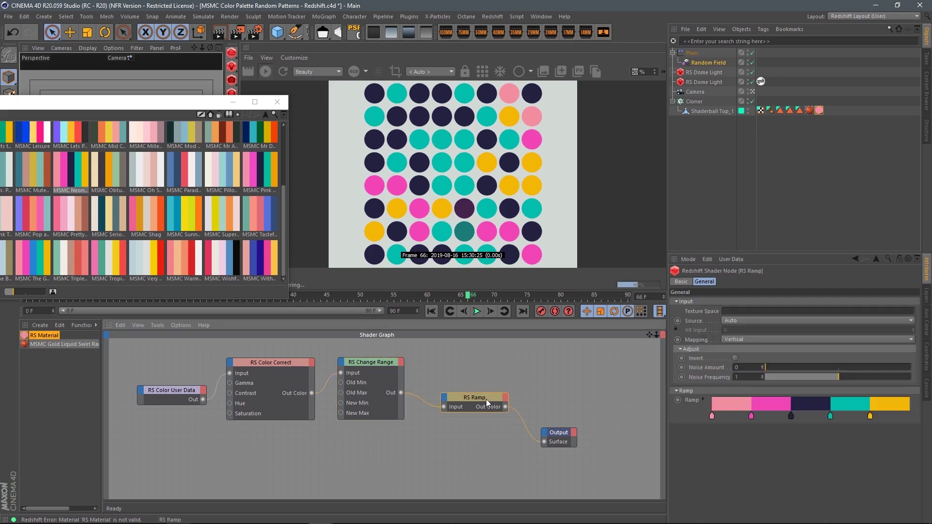
drag(203, 400, 341, 373)
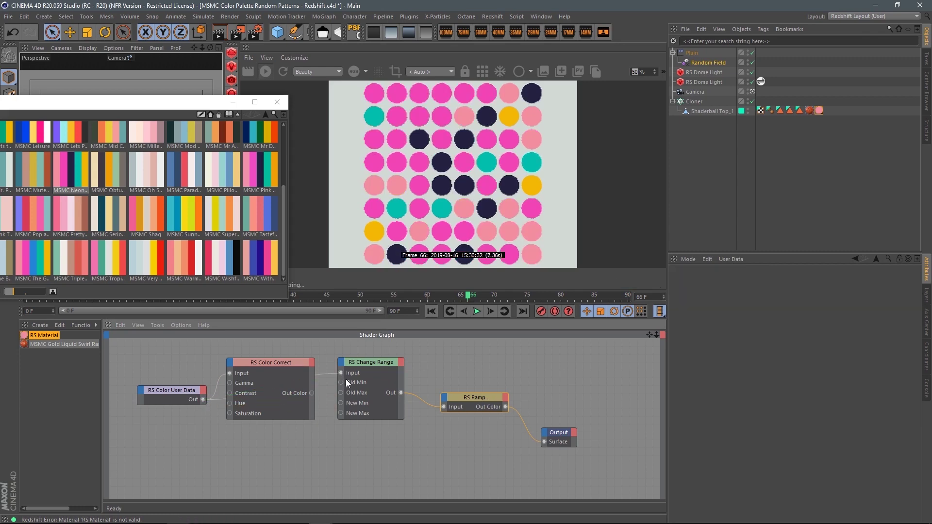
Step: Set the Random Field's Color Remap mode to Gradient
click(709, 61)
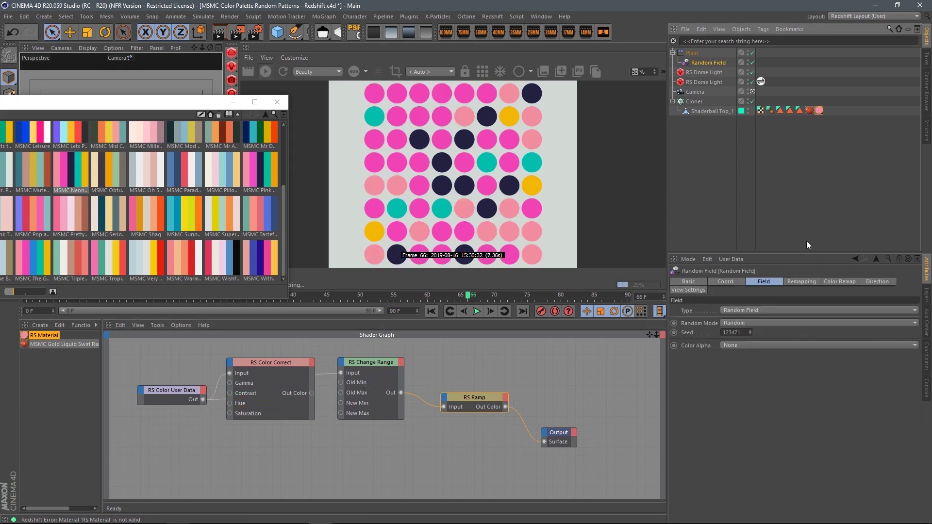
click(809, 283)
click(833, 285)
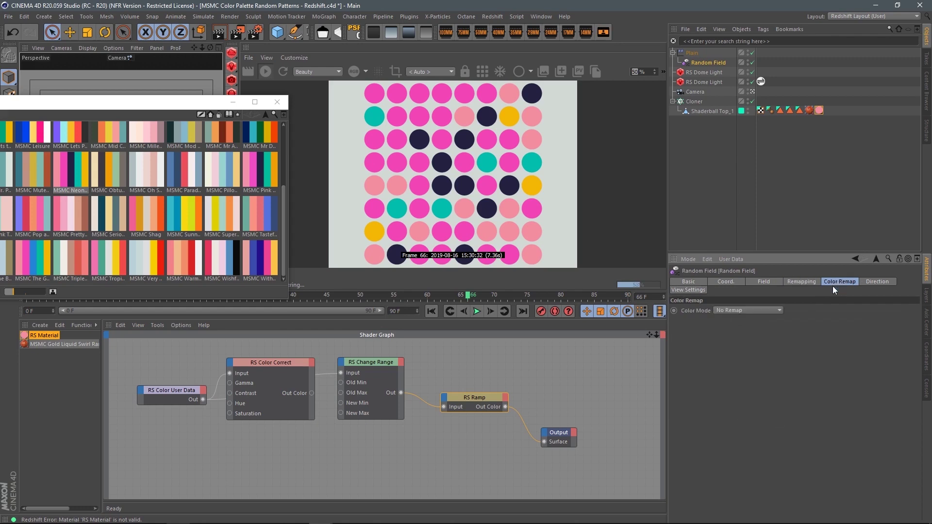
click(742, 313)
click(741, 354)
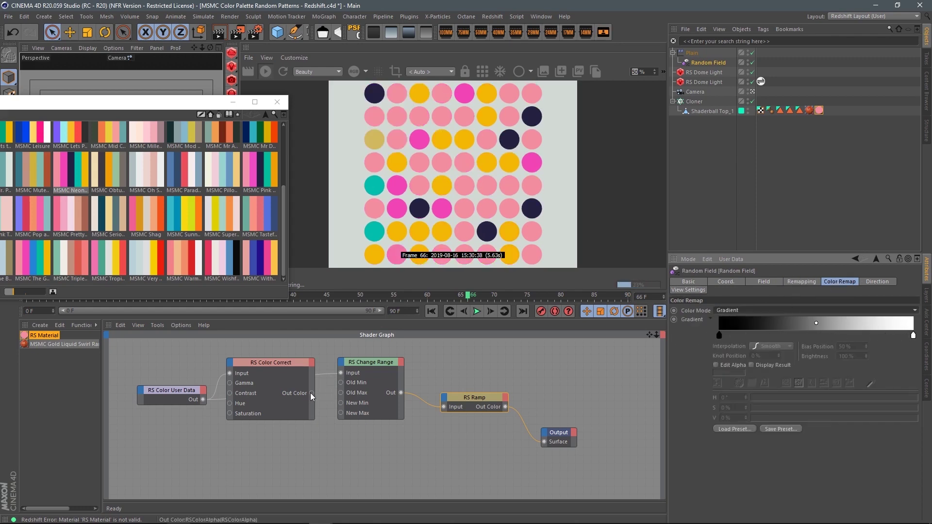
Step: Reconnect RS Color Correct's Out Color to the RS Change Range input and set Old Range Max to 1
drag(311, 393, 340, 372)
click(501, 358)
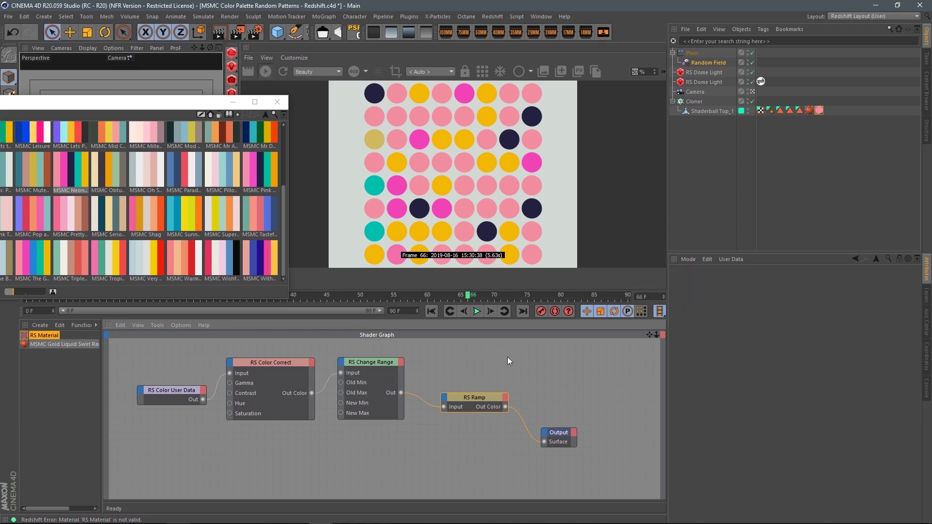
click(378, 362)
text(1)
key(Return)
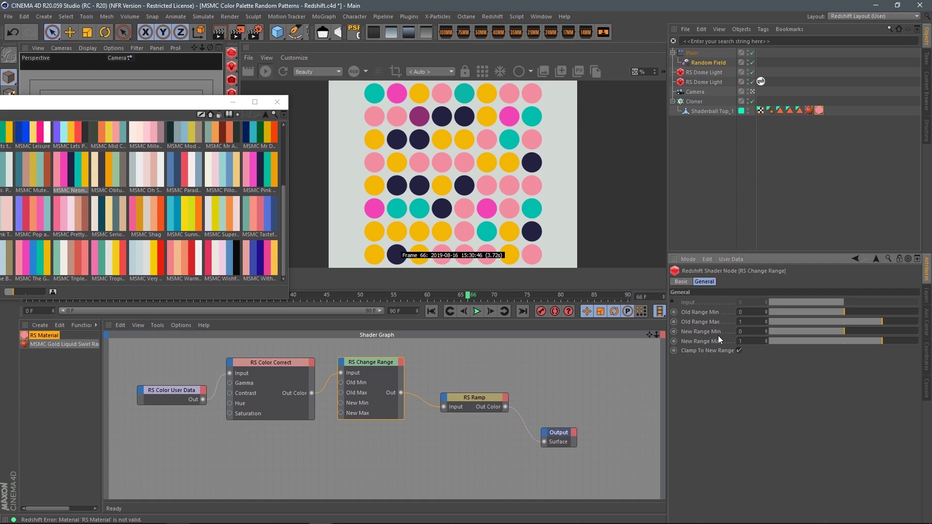
Step: Step the Random Field's seed up to 123473
click(705, 63)
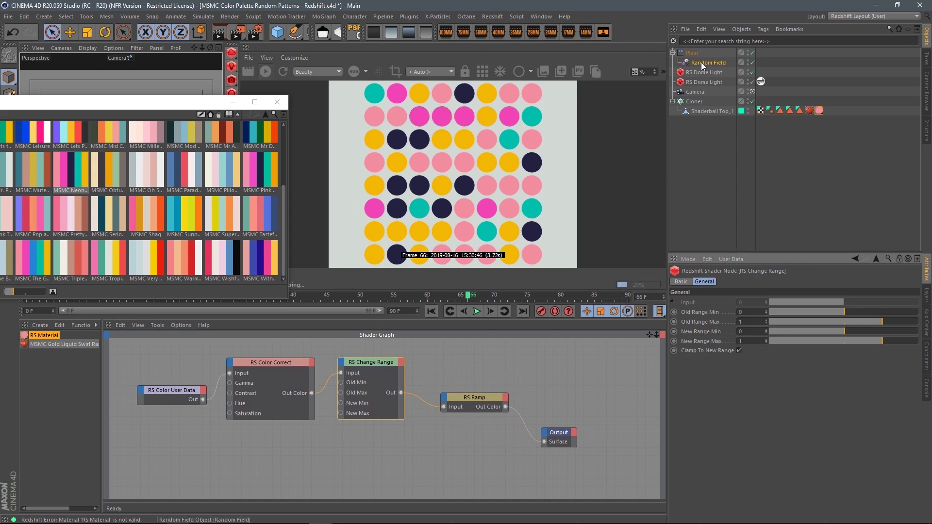
click(764, 281)
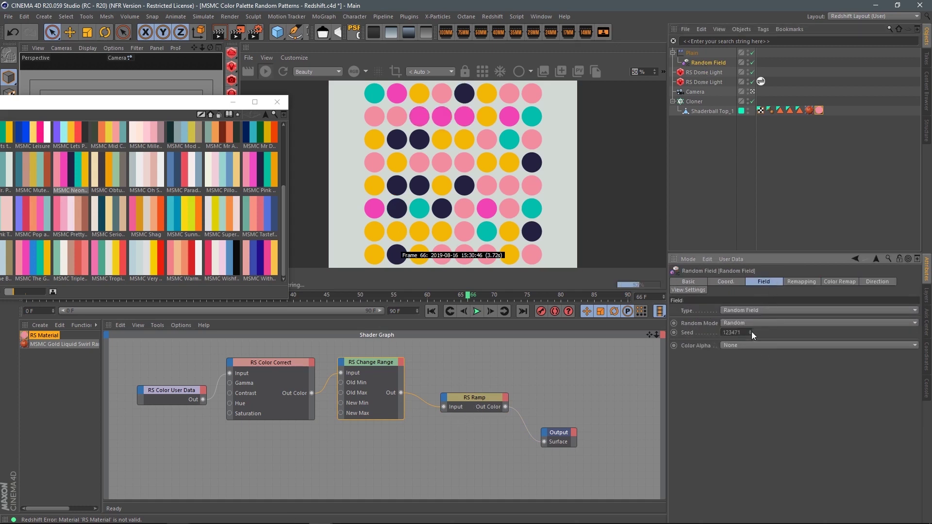
click(751, 330)
click(751, 330)
Step: Temporarily bypass RS Color Correct by wiring RS Color User Data straight into RS Change Range, and restore the connection through RS Color Correct
drag(204, 400, 341, 373)
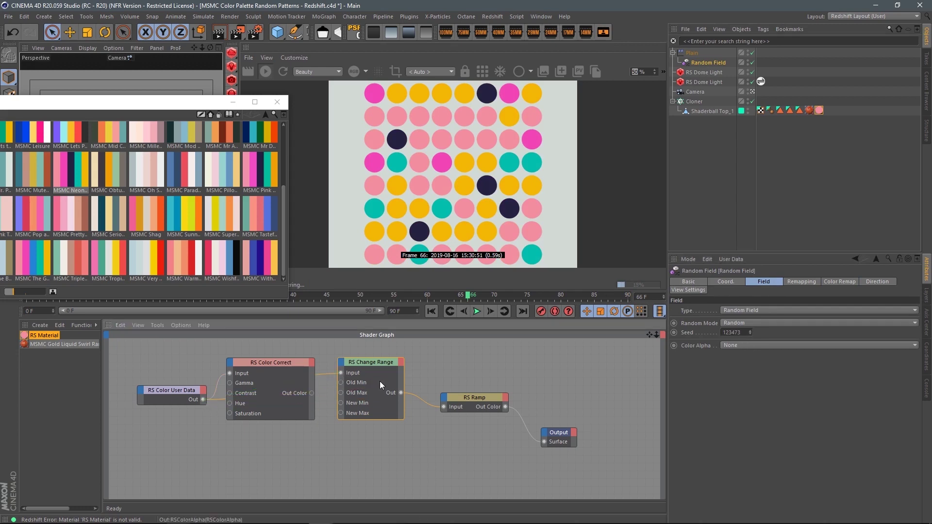
click(503, 359)
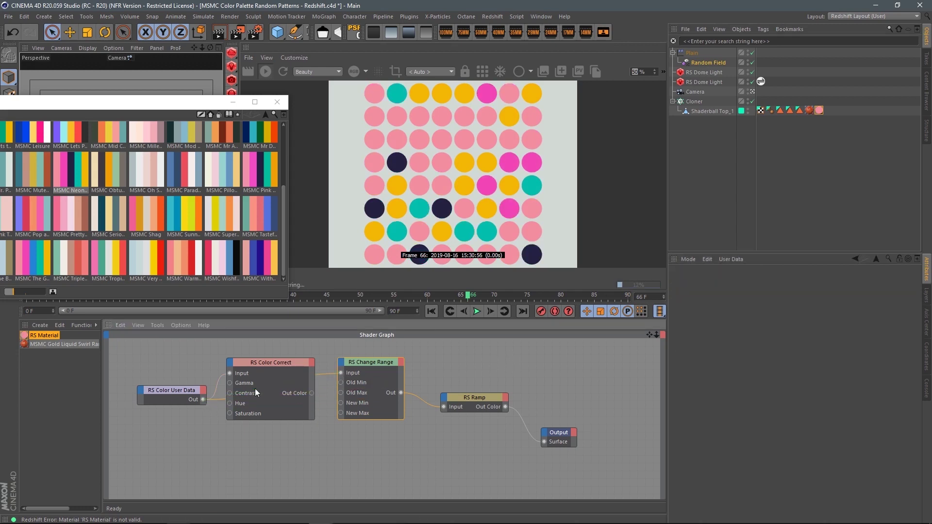
drag(342, 372, 342, 373)
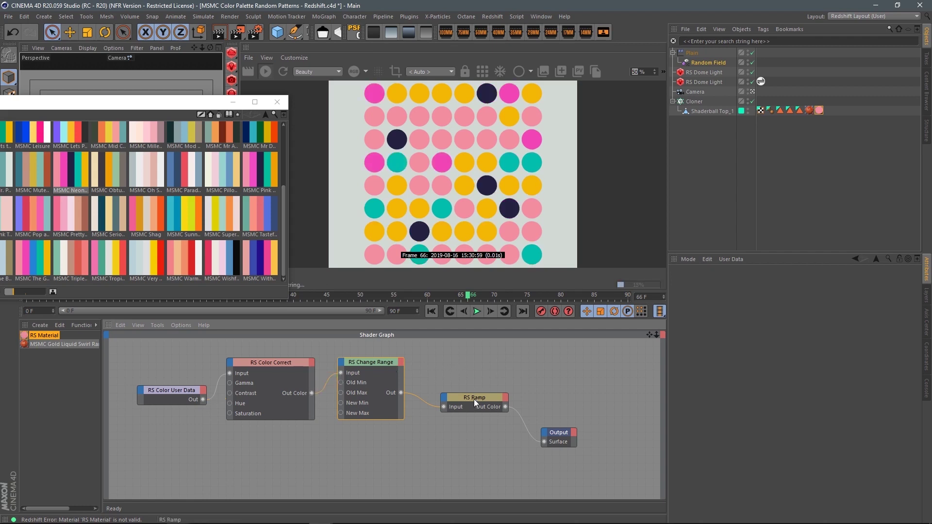
Step: Step the Random Field's seed down to 123466 to try other color distributions on the clones
click(709, 63)
click(750, 334)
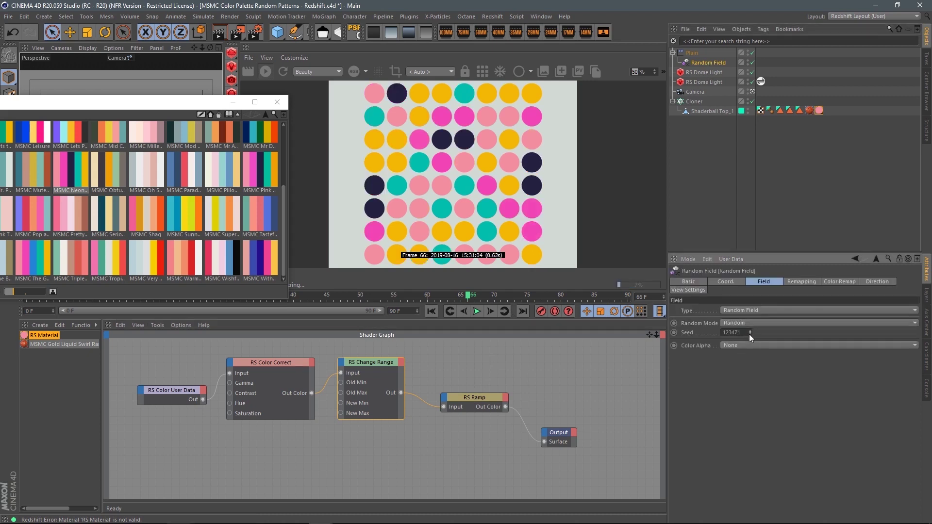
click(750, 334)
click(750, 334)
click(751, 335)
click(750, 335)
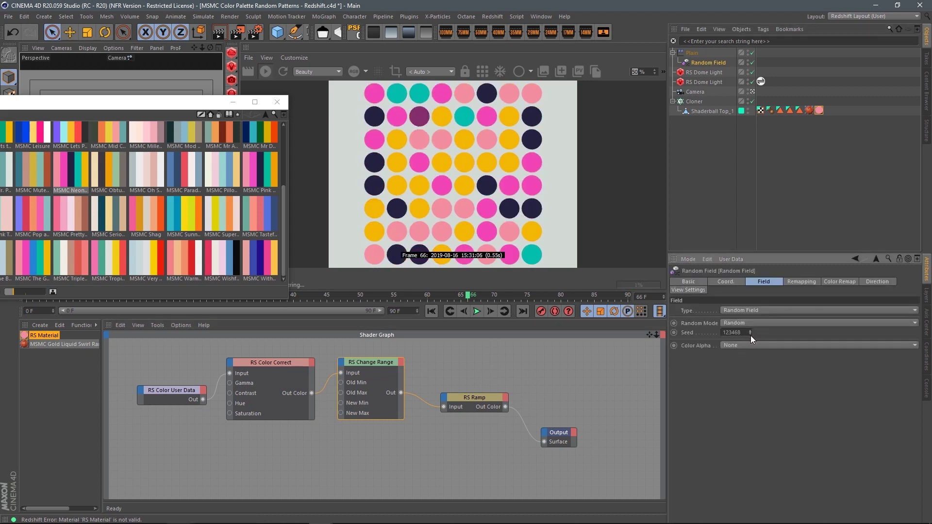
click(750, 336)
click(750, 335)
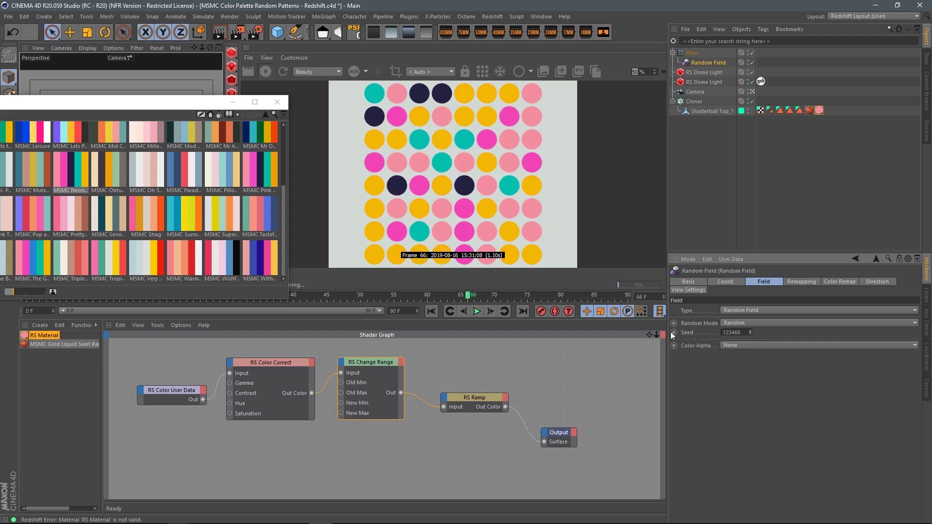
Step: Examine the Random Field's Remapping, Field and Color Remap settings, and the settings of the RS Color Correct and RS Ramp nodes
click(464, 365)
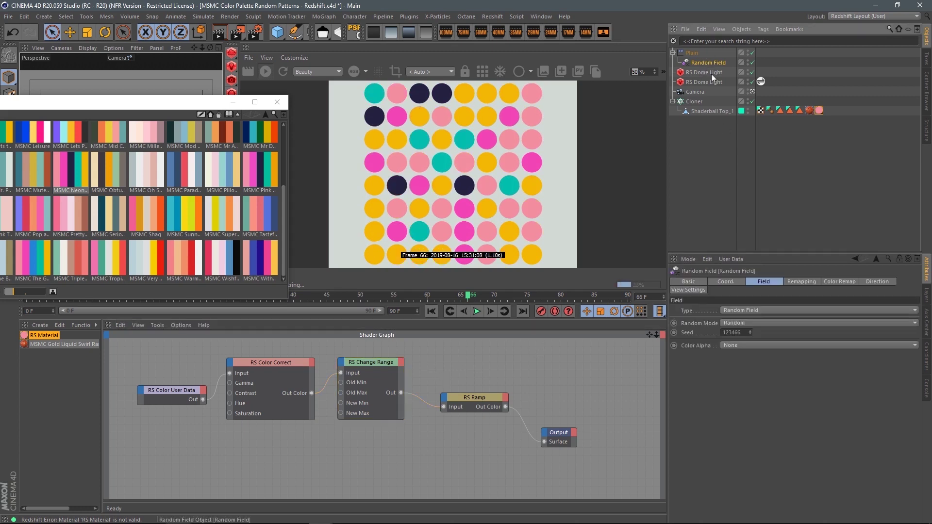
click(802, 282)
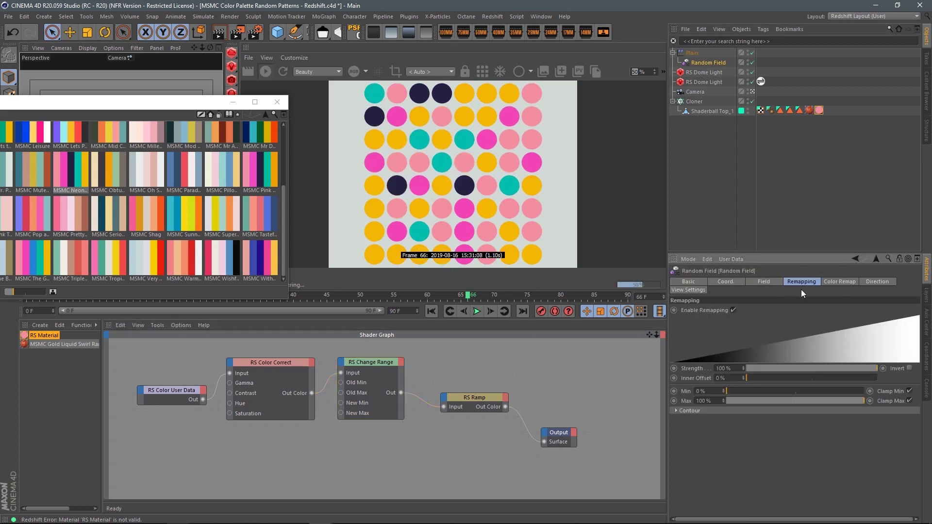
click(775, 282)
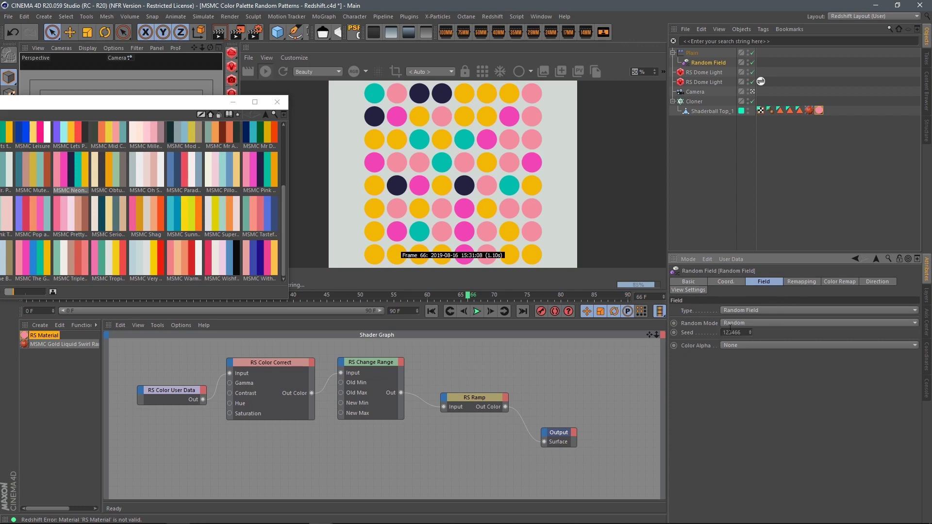
click(836, 284)
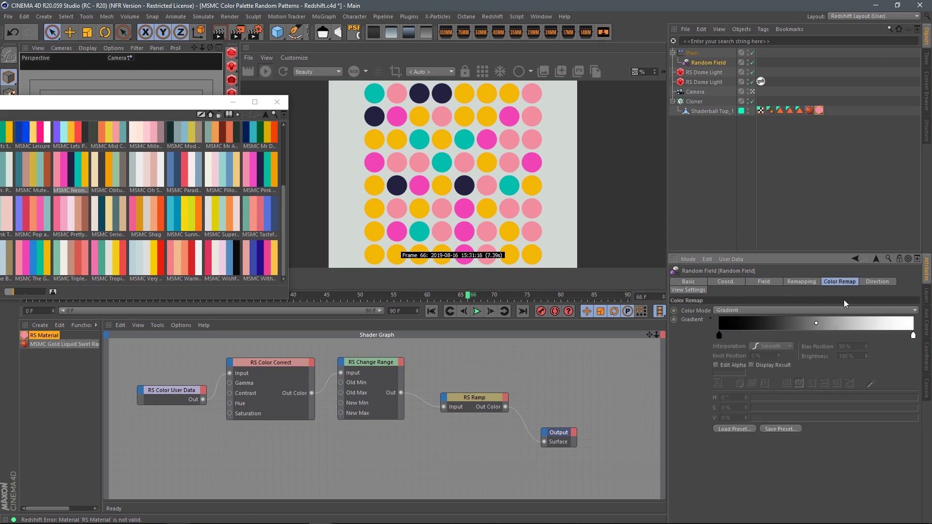
click(748, 313)
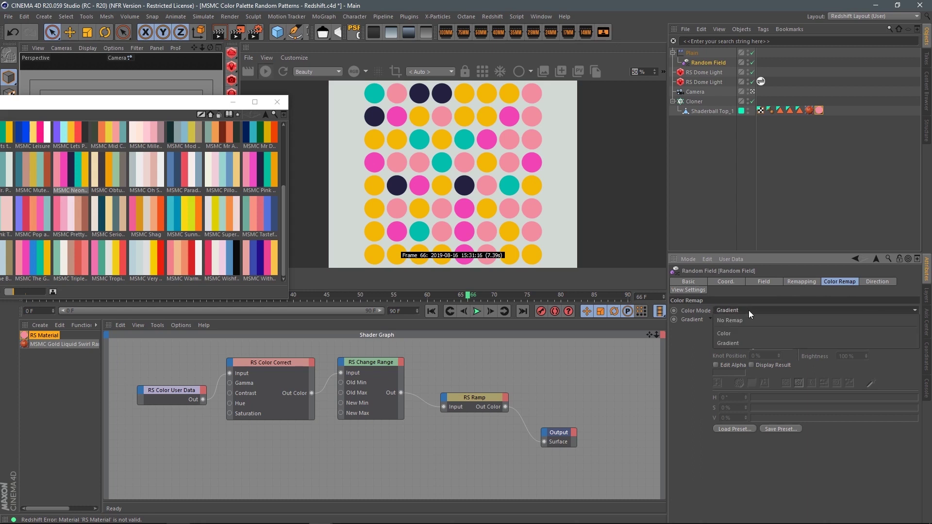
click(772, 296)
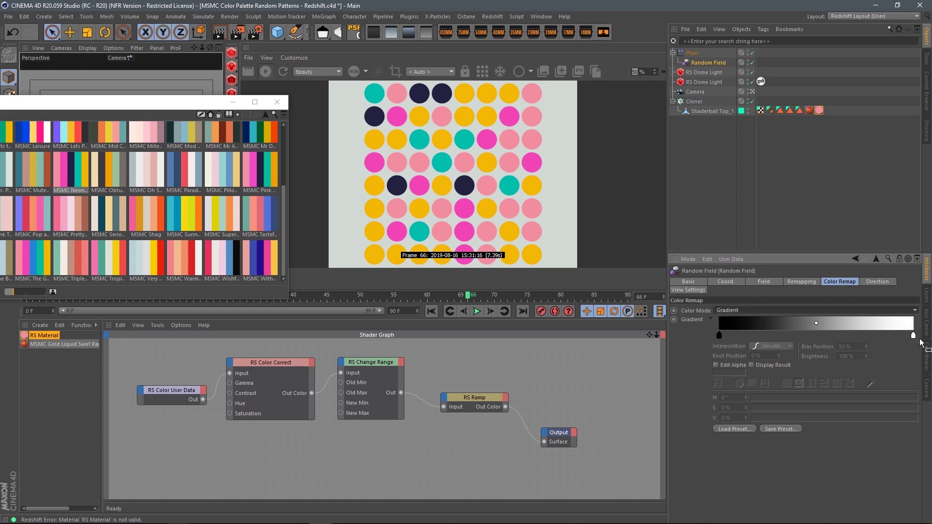
drag(170, 387, 162, 388)
click(289, 368)
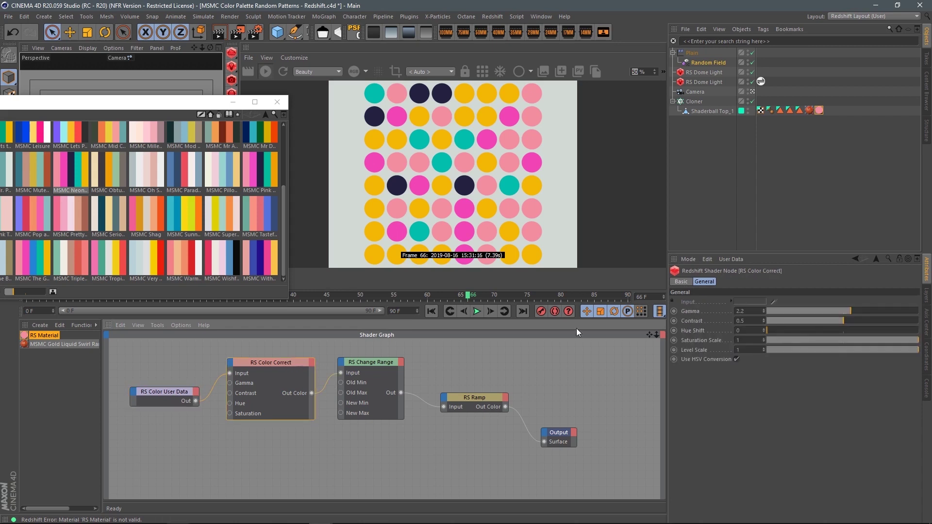
drag(486, 402, 480, 400)
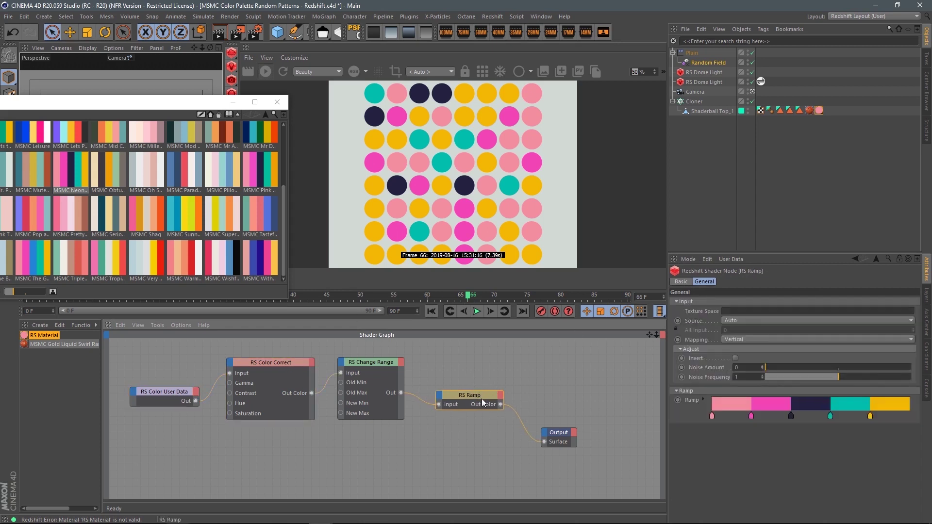
Step: Rename the RS Material as Color
double_click(50, 336)
text(Color)
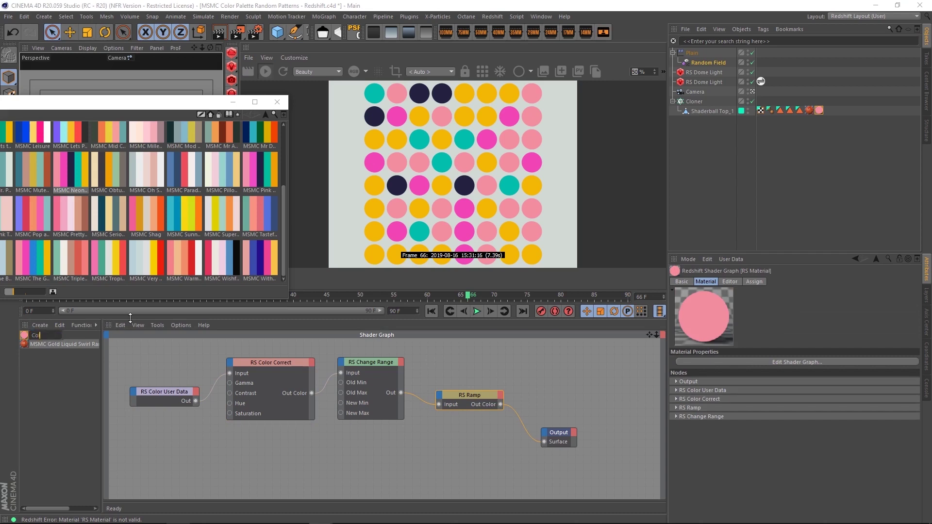
key(Return)
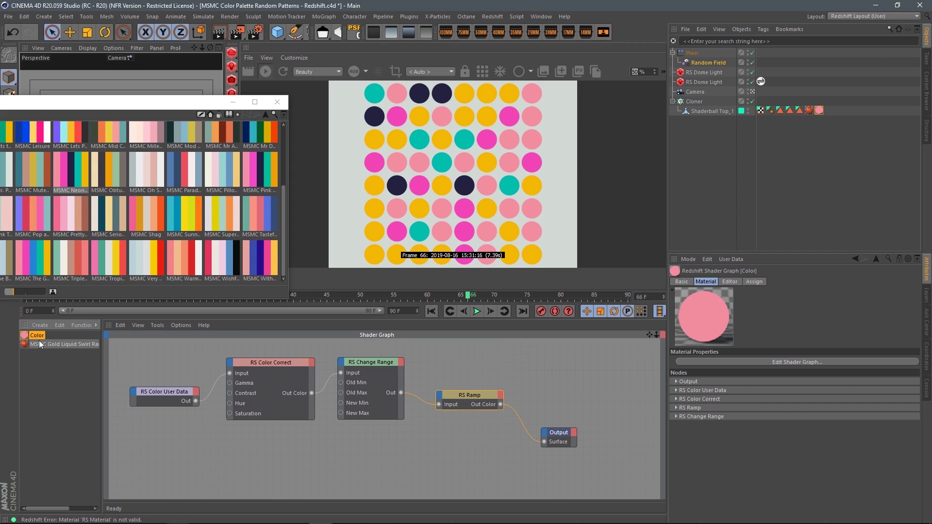
Step: Duplicate the Color material and name the copy Pattern
ctrl+drag(41, 338, 39, 341)
double_click(39, 344)
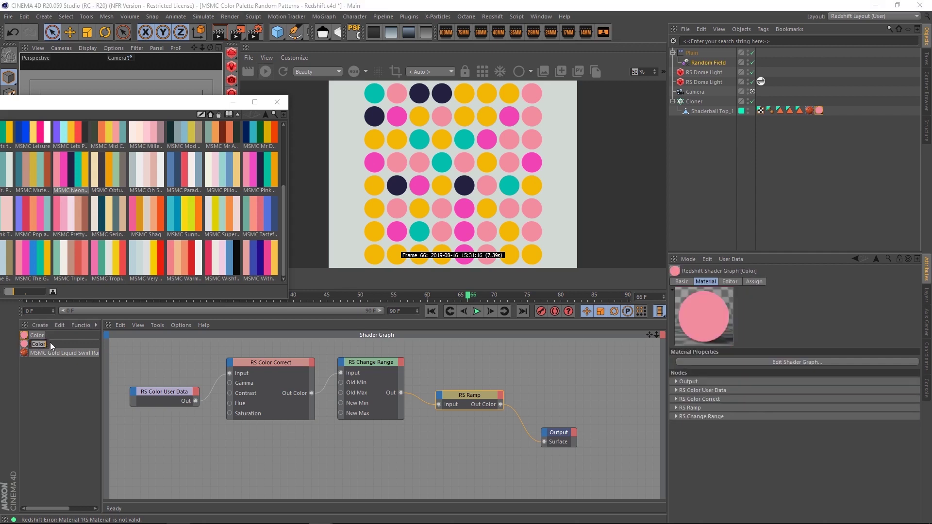
text(Pattern)
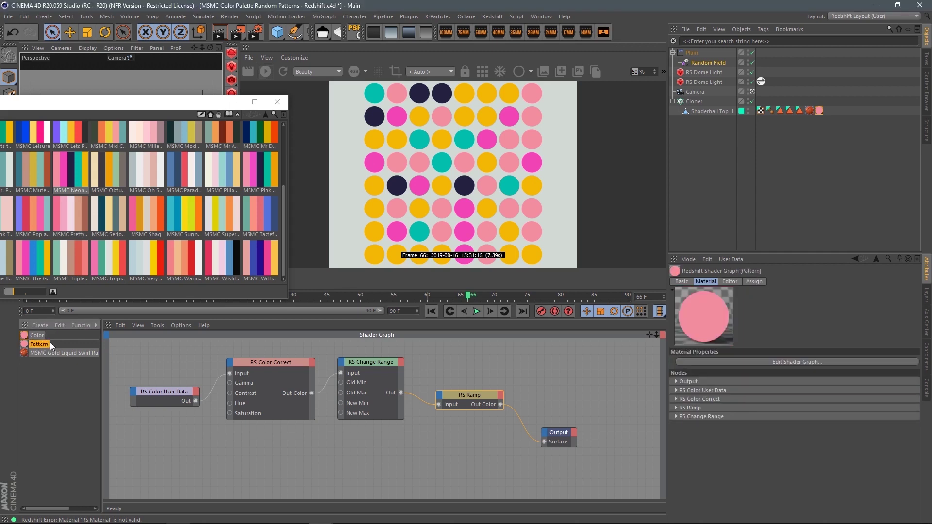
Step: Space the RS Color User Data and RS Color Correct nodes farther from RS Change Range in the Pattern material's shader graph
click(310, 414)
key(h)
mouse_move(228, 396)
mouse_down()
mouse_move(206, 401)
mouse_move(214, 393)
mouse_up()
drag(316, 371, 303, 369)
drag(214, 354, 152, 417)
drag(306, 381, 306, 383)
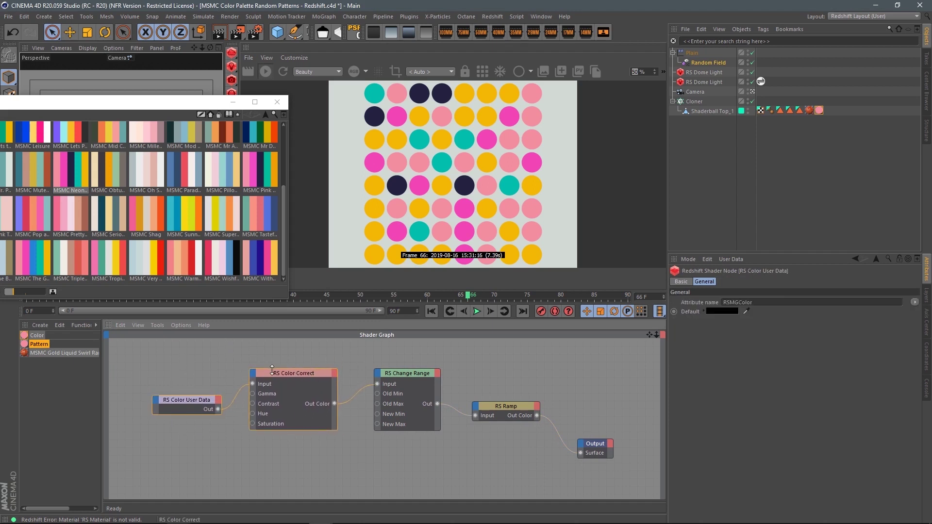
Step: Add an RS MultiShader node to the Pattern material's graph and place it just above the RS Ramp
click(504, 397)
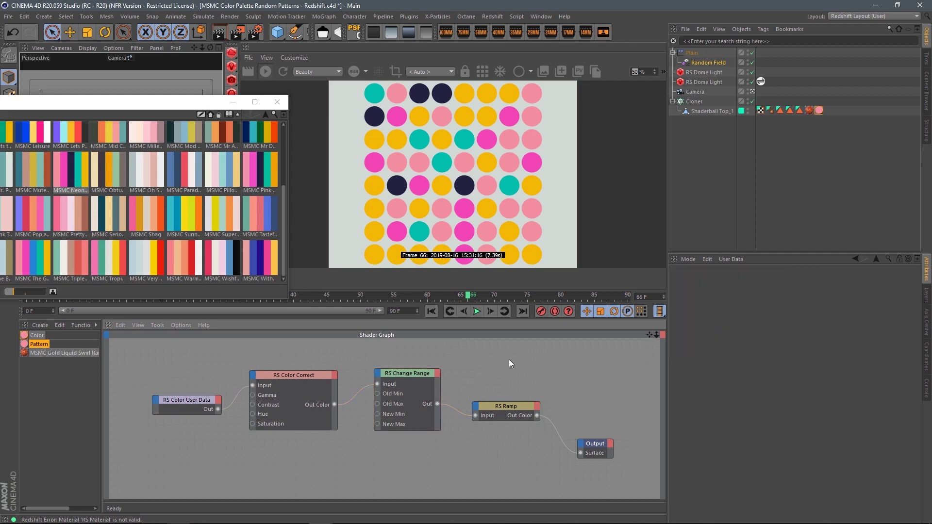
key(Tab)
text(multi)
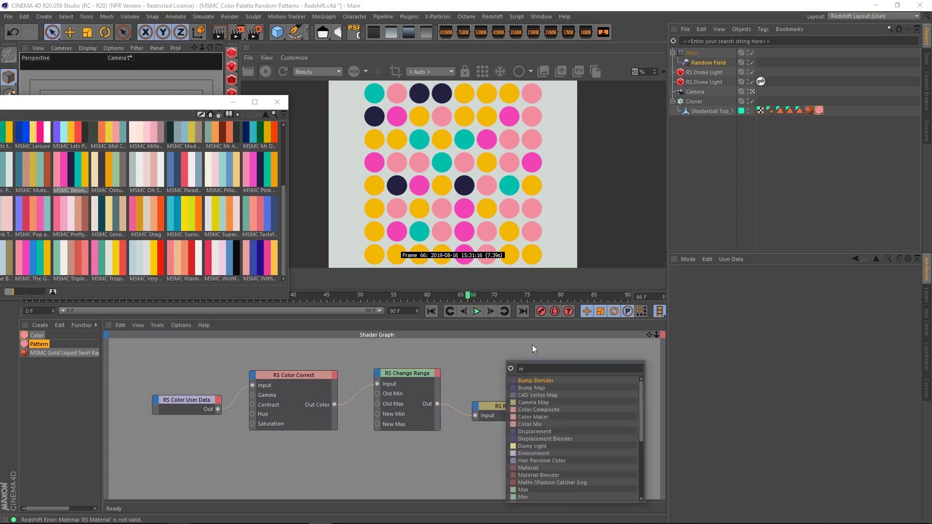
key(Return)
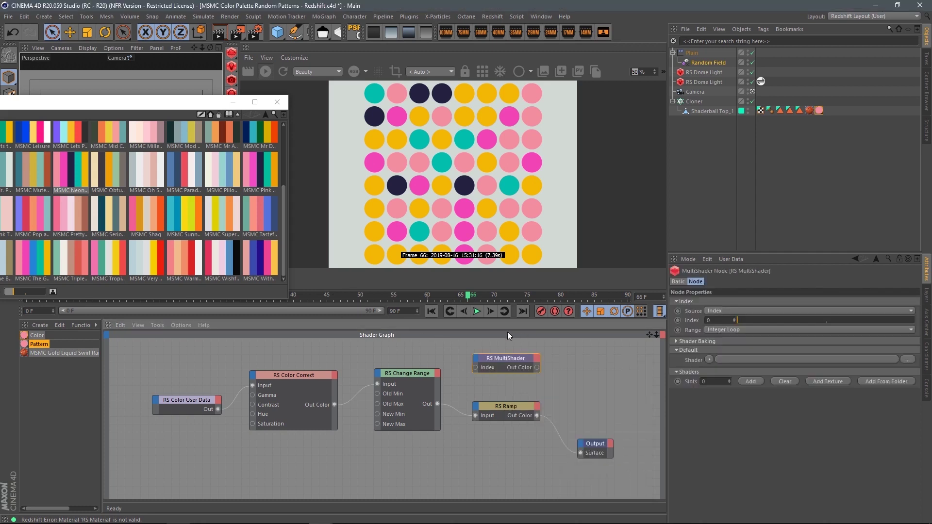
drag(503, 360, 507, 368)
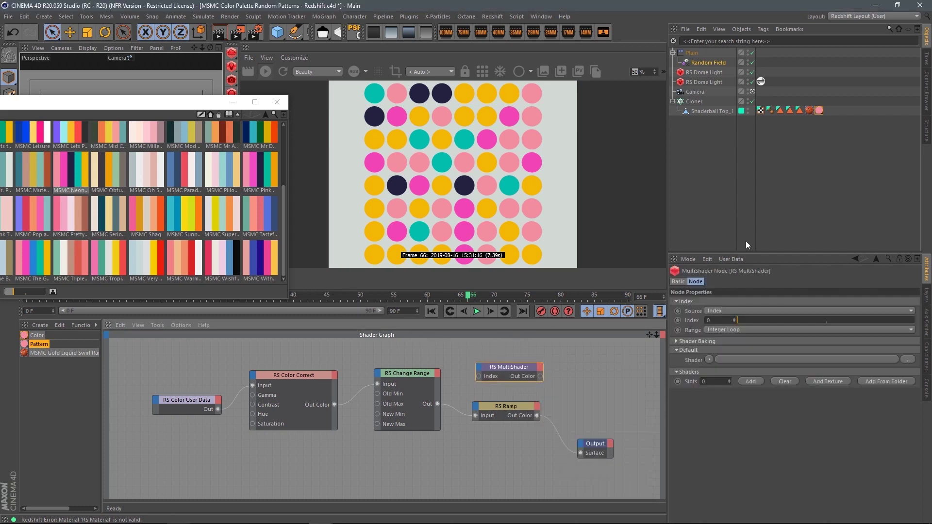
Step: Fill the MultiShader node's shader slots with textures from the "Pattern for Ramp RS" folder inside MSMC_Patterns
drag(757, 252, 754, 154)
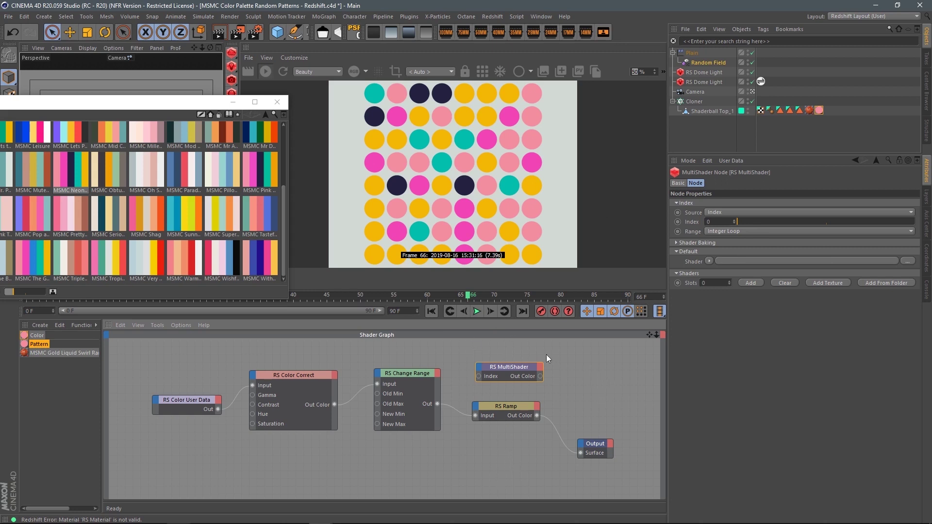
drag(515, 370, 509, 374)
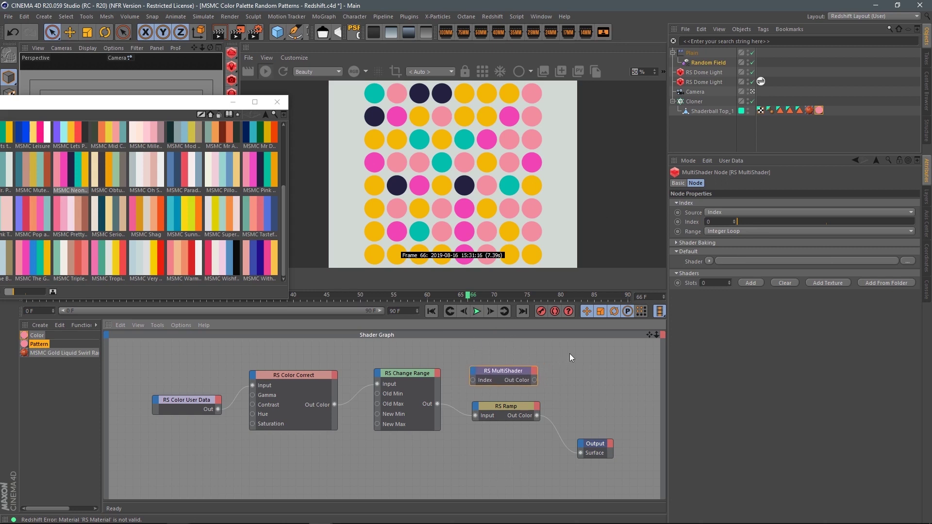
click(891, 283)
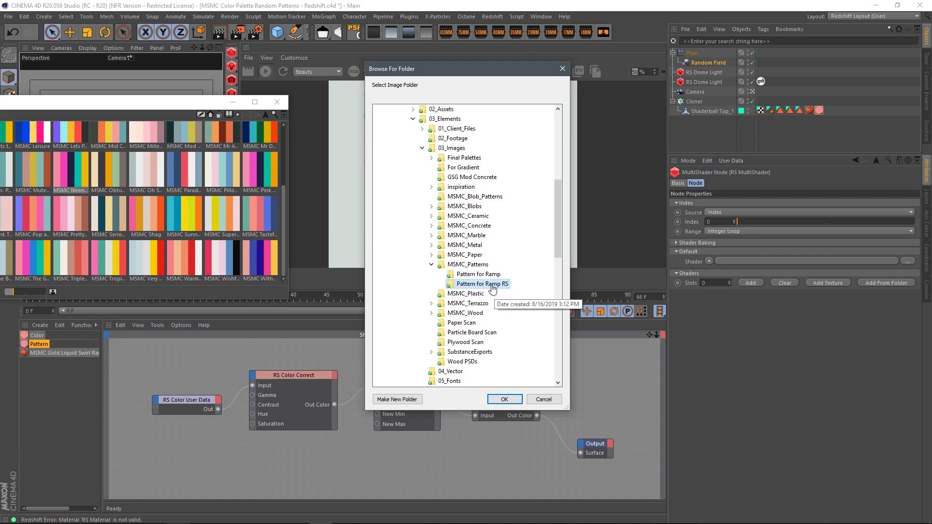
click(505, 399)
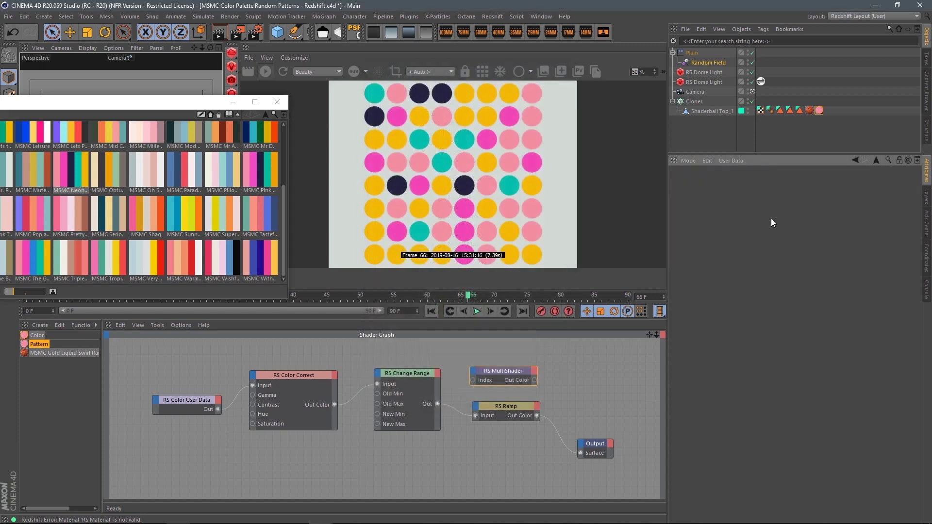
click(512, 372)
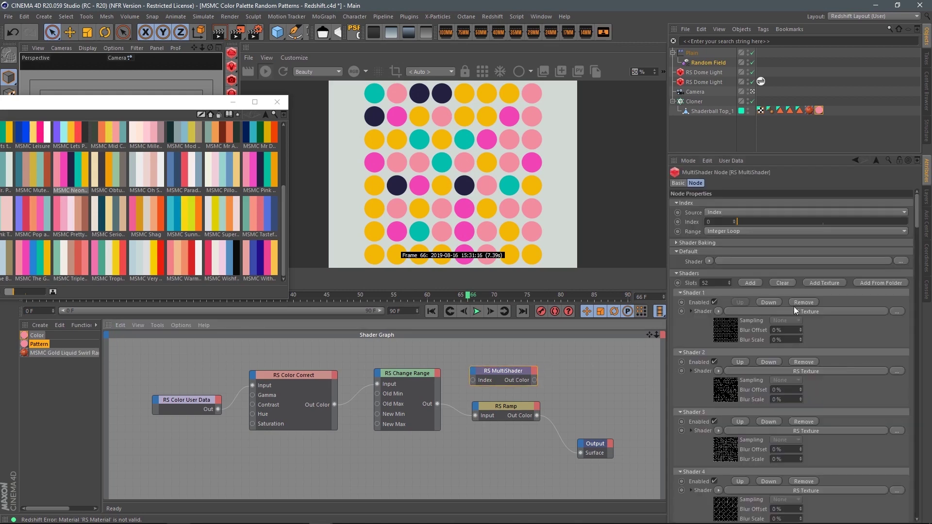
drag(919, 222, 917, 191)
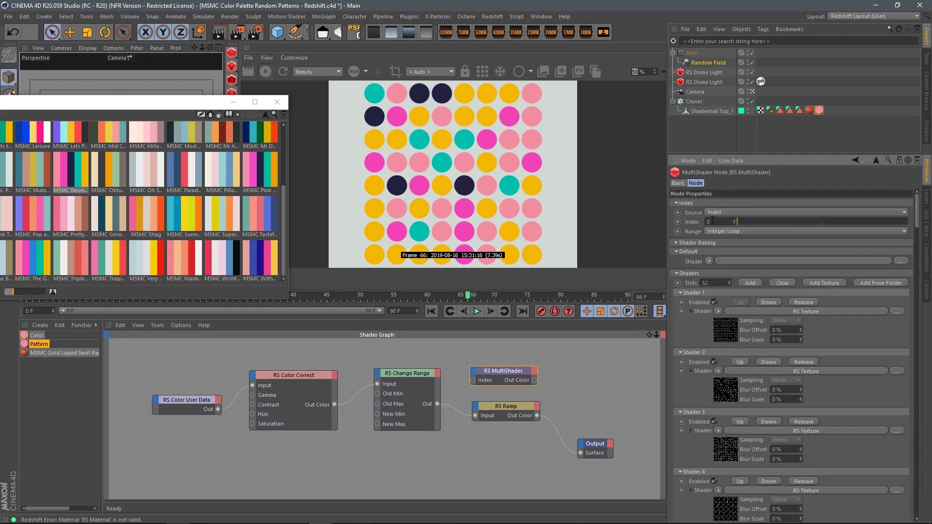
Step: Apply the Pattern material to Shaderball Top_1 and connect the MultiShader's Out Color to the Output node's Surface
drag(512, 372, 503, 369)
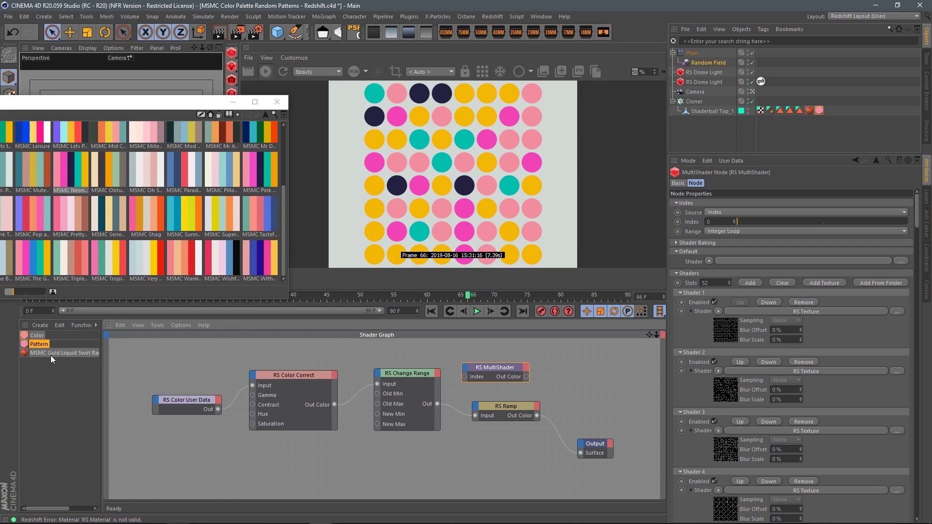
drag(39, 344, 704, 111)
drag(527, 377, 580, 453)
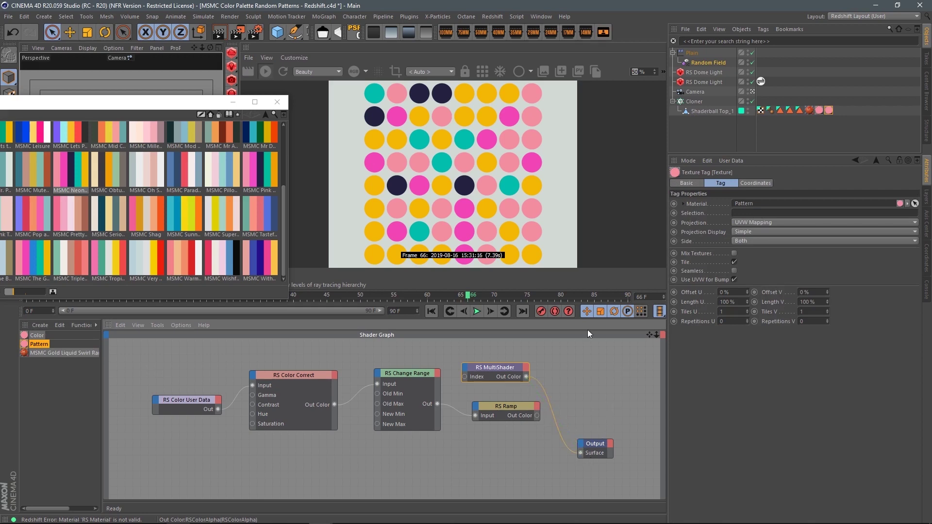
click(587, 362)
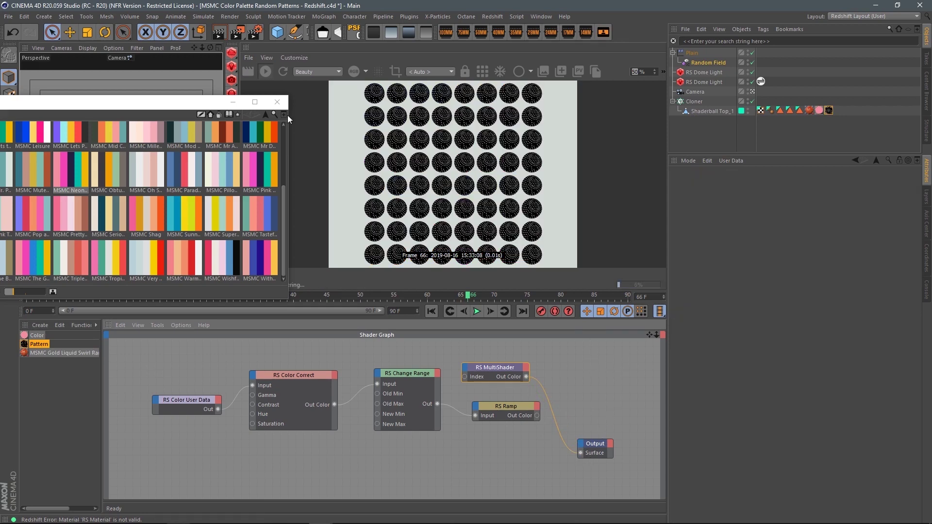
Step: Try several MultiShader index values on a closer view of the shaderballs and return the index to 0
drag(203, 106, 268, 303)
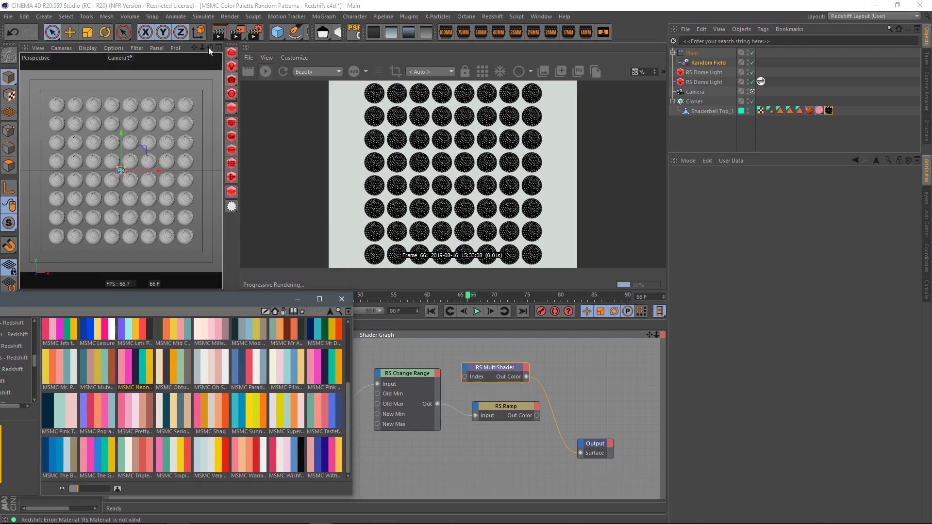
drag(202, 48, 204, 40)
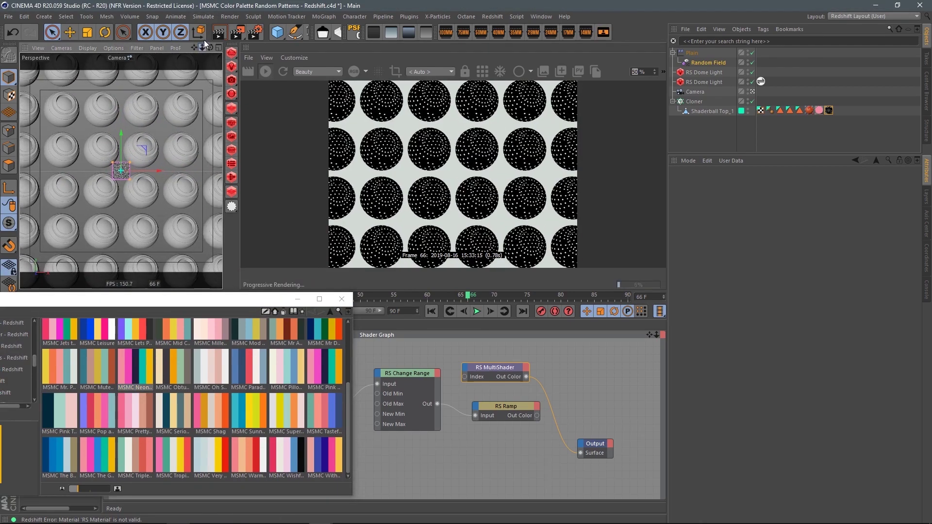
click(481, 373)
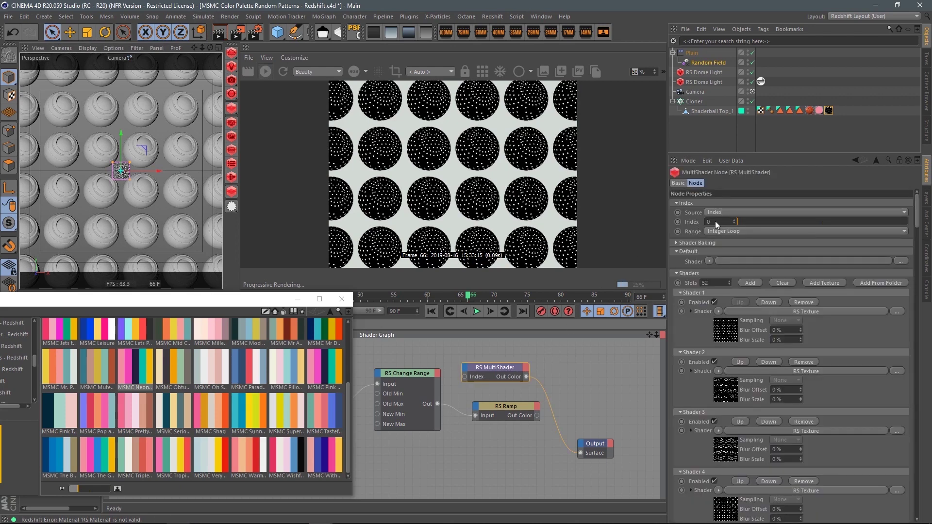
click(725, 222)
click(752, 223)
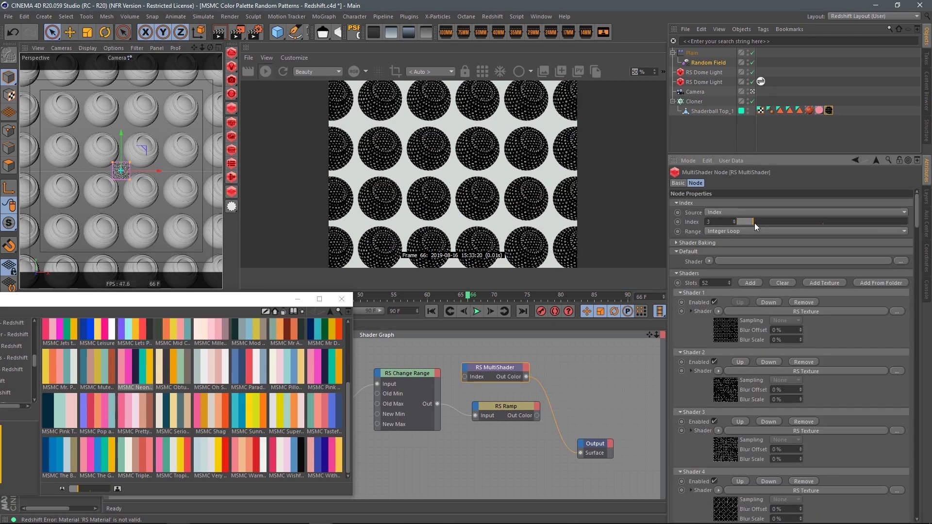
drag(768, 223, 825, 223)
drag(758, 223, 702, 222)
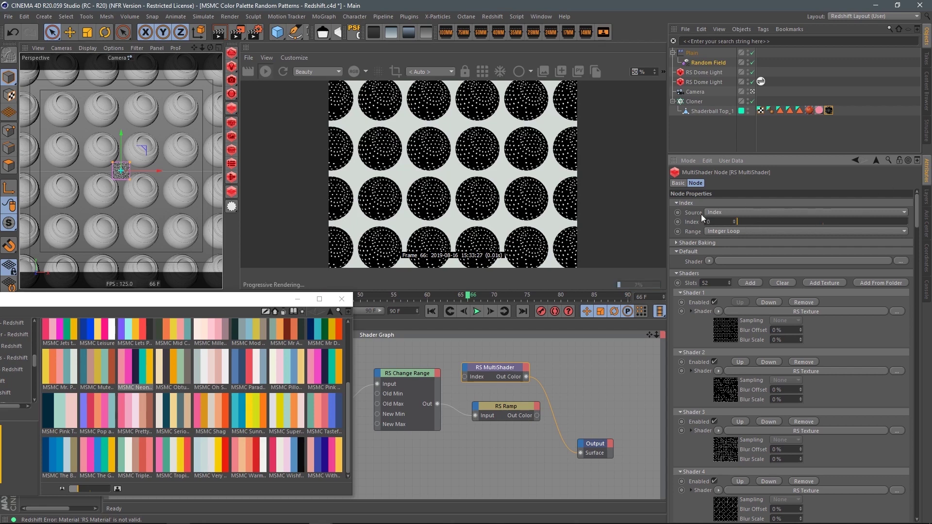
Step: Set the RS Change Range node's New Range Max to 51 and connect its Out to the MultiShader's Index
drag(247, 302, 185, 73)
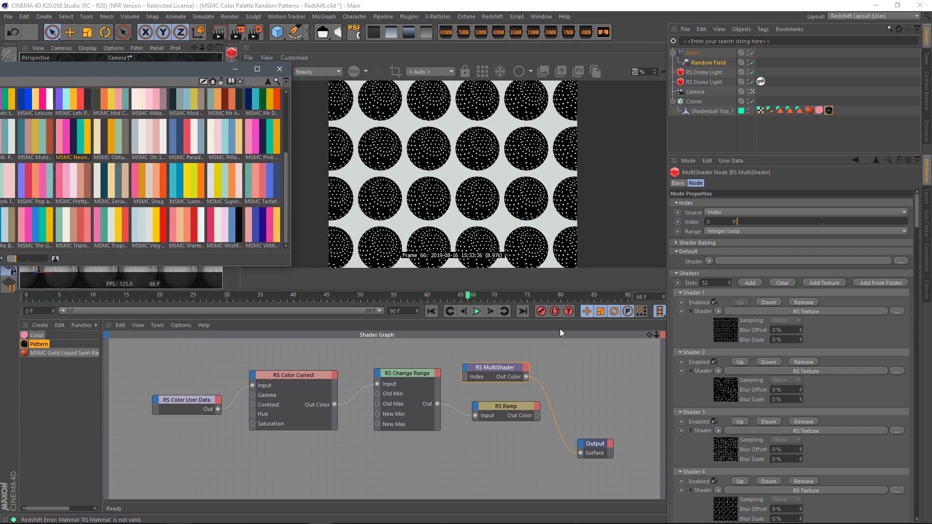
click(412, 380)
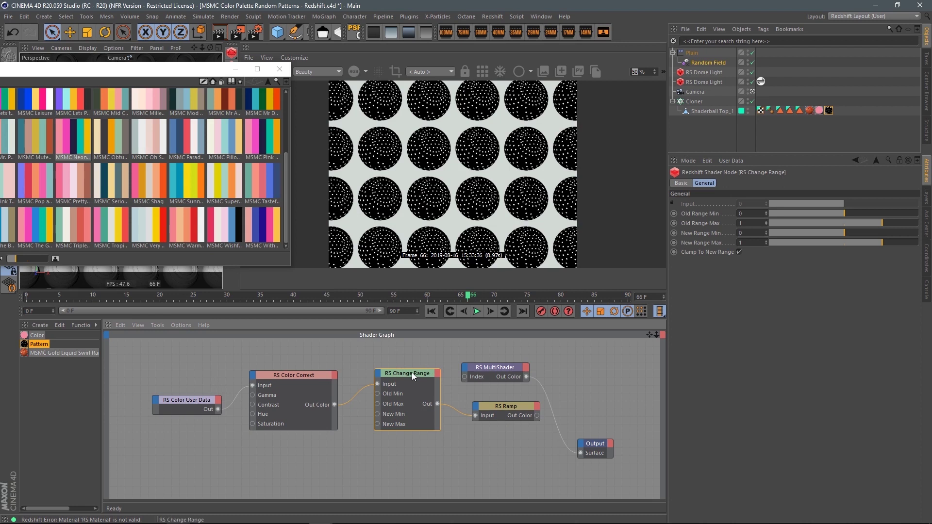
click(503, 369)
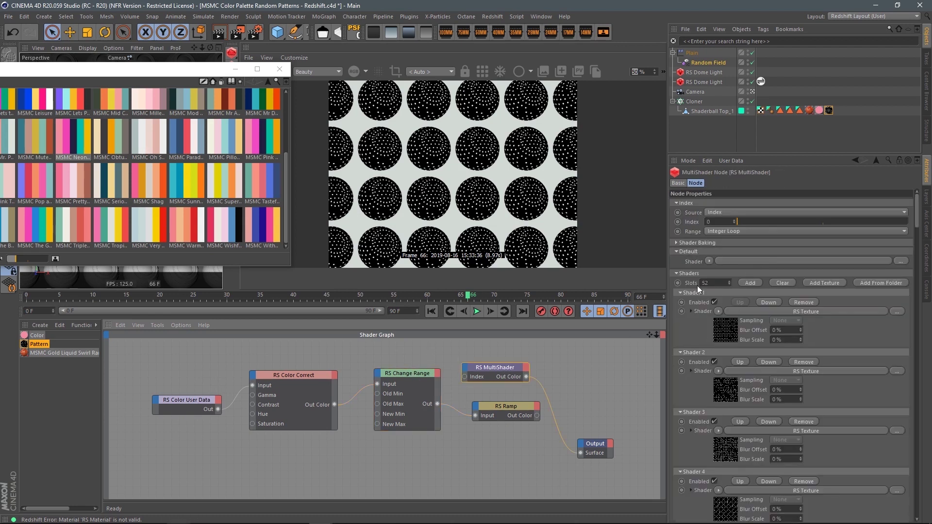
click(406, 374)
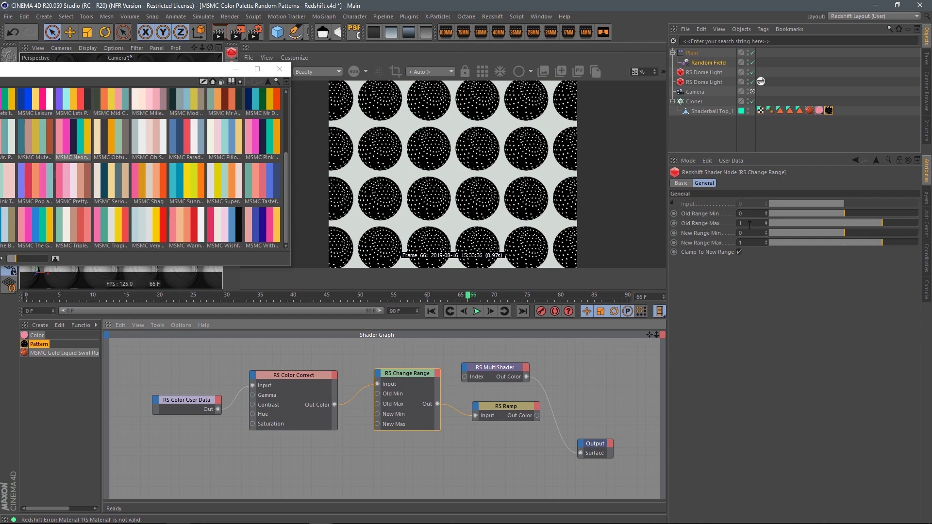
click(748, 242)
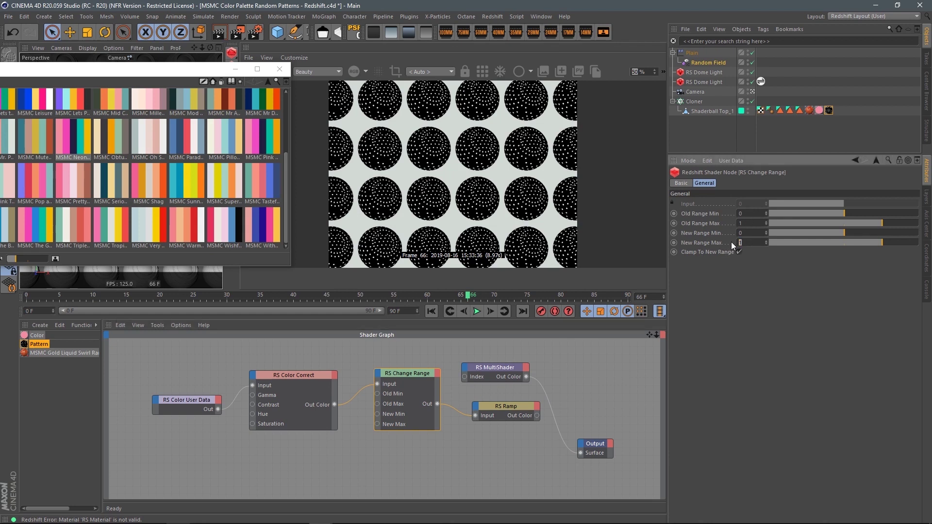
text(51)
click(538, 363)
drag(462, 375, 465, 377)
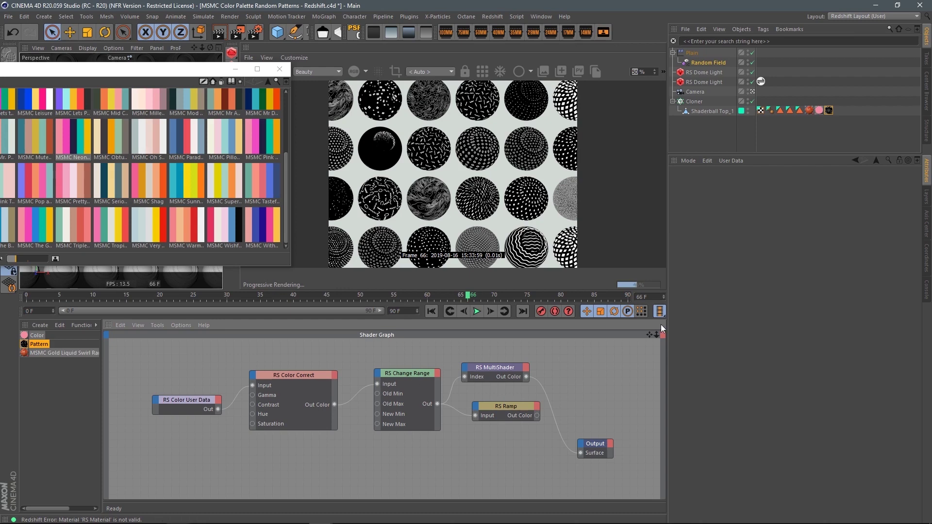
Step: Cycle the Random Field's seed through several values to reshuffle the patterns, ending at 123466
click(703, 60)
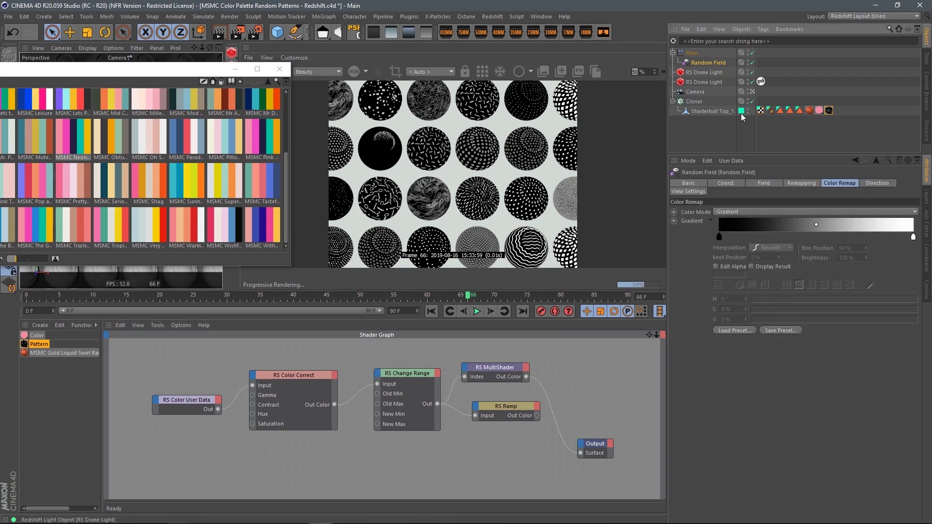
click(766, 184)
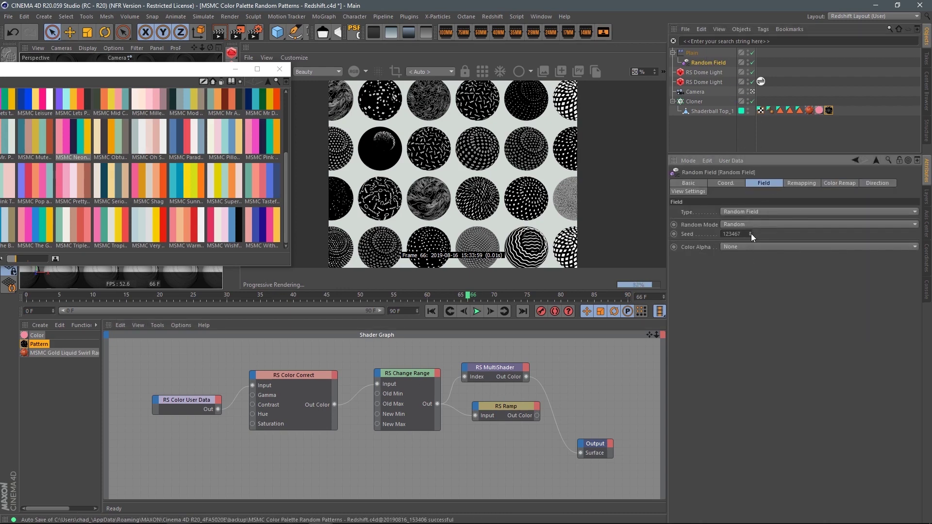
click(751, 232)
click(751, 232)
click(751, 232)
click(751, 232)
click(751, 232)
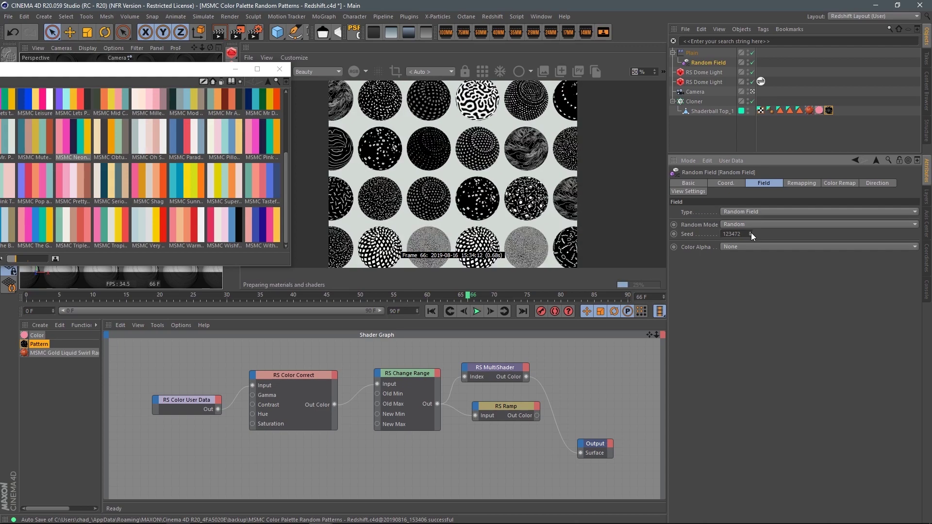
click(750, 233)
click(751, 235)
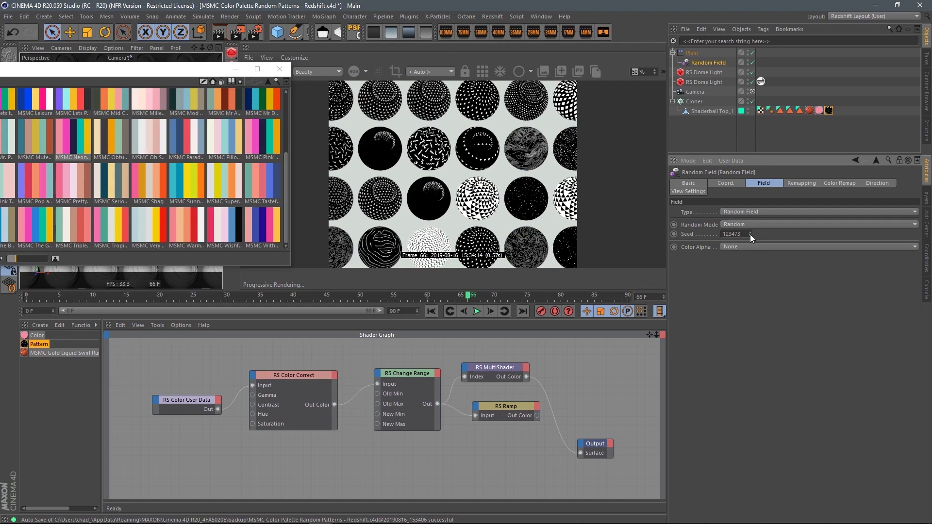
click(751, 235)
click(751, 236)
click(751, 236)
click(751, 236)
click(750, 235)
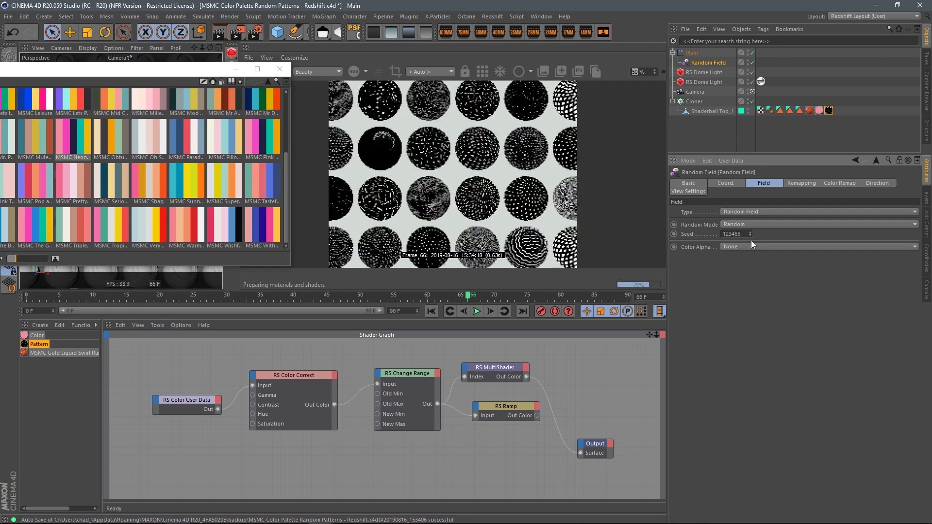
drag(202, 47, 164, 194)
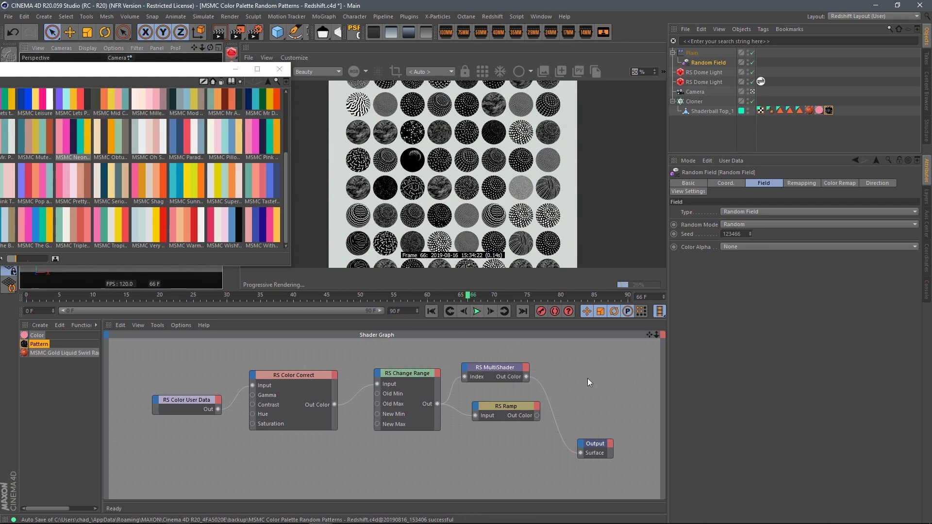
Step: Delete the RS Ramp node from the Pattern material's graph and select the MultiShader node
click(520, 412)
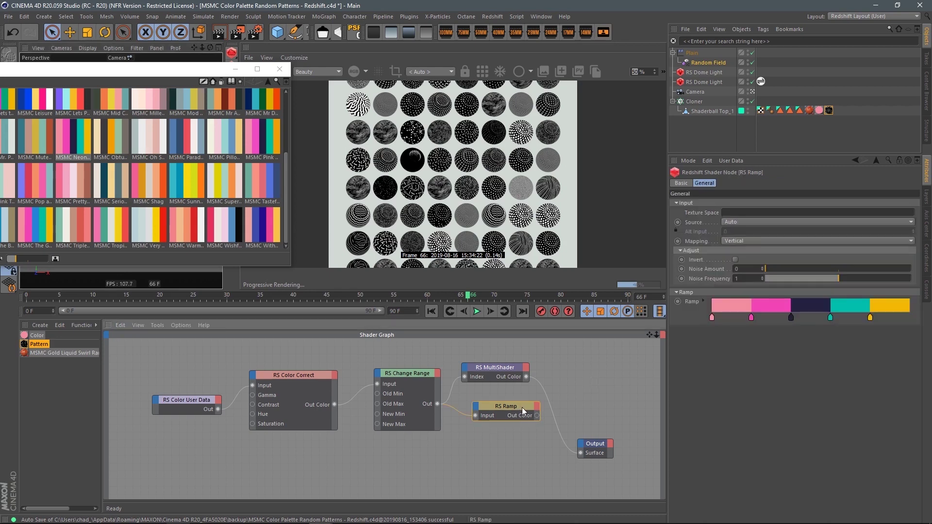
key(Delete)
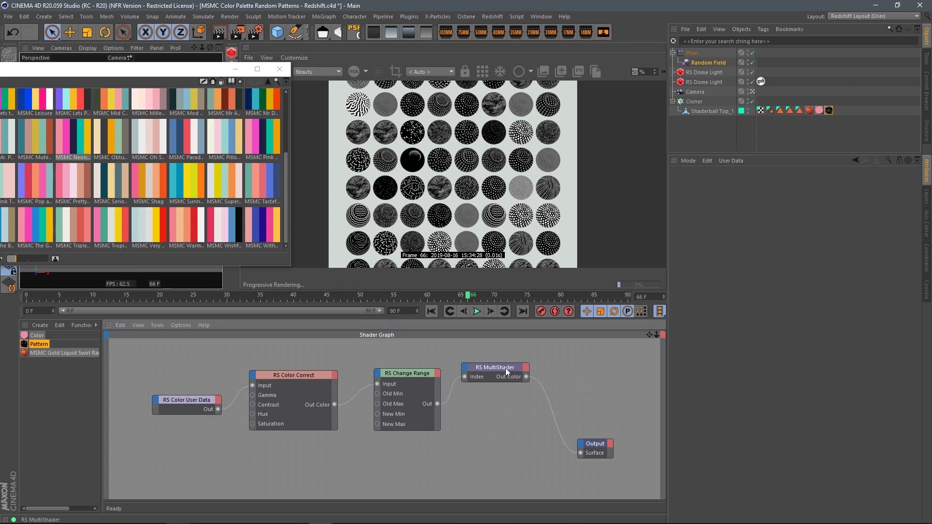
click(506, 368)
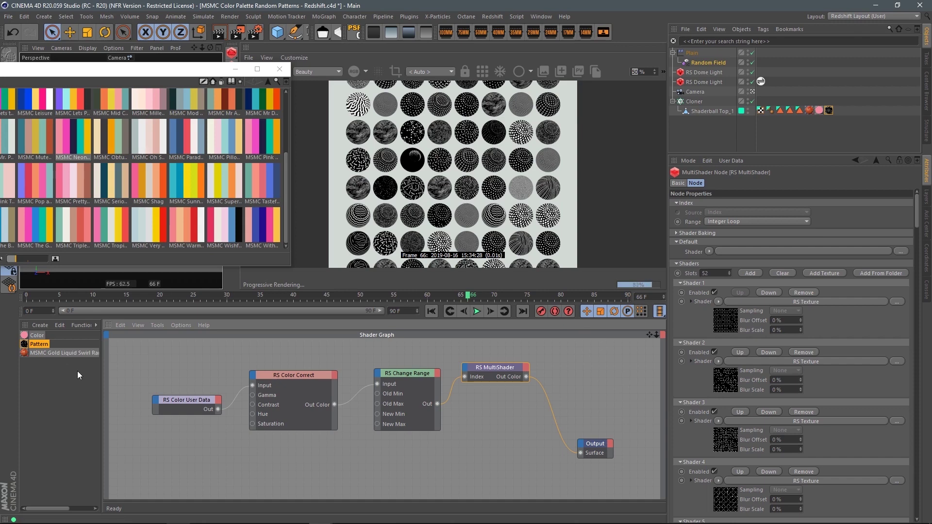
Step: Open the MSMC Gold Liquid Swirl material's graph and remove the Color and Pattern material tags from Shaderball Top_1
click(74, 353)
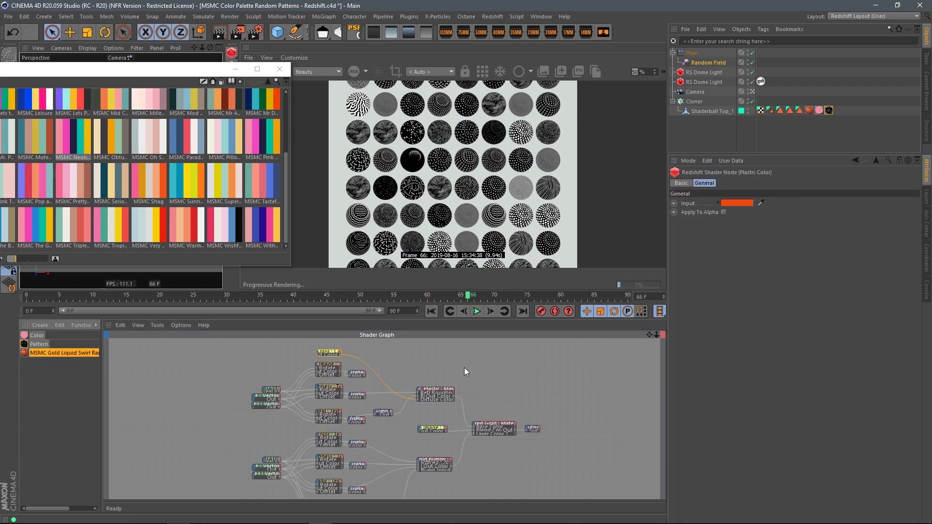
drag(829, 110, 822, 101)
key(Delete)
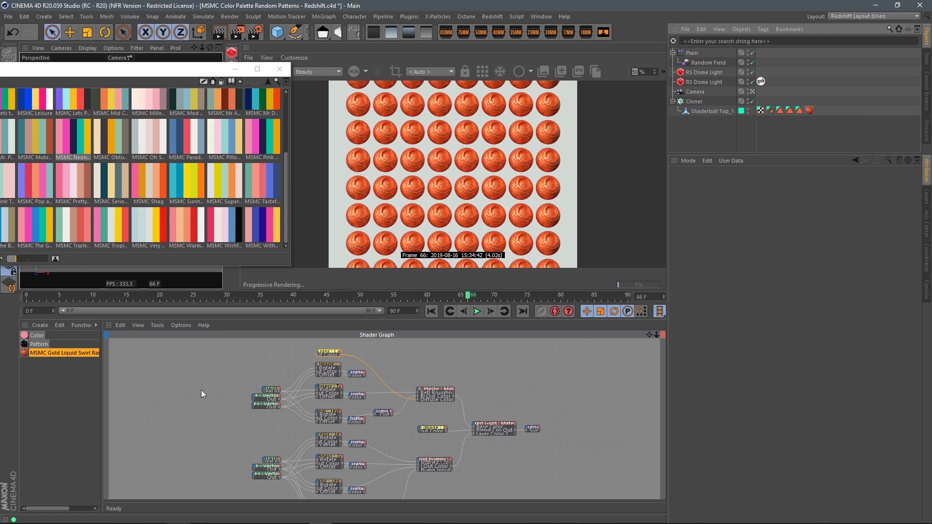
Step: Add an RS Reference node to the MSMC Gold Liquid Swirl graph, beside the Plastic Color node
scroll(264, 400, up, 4)
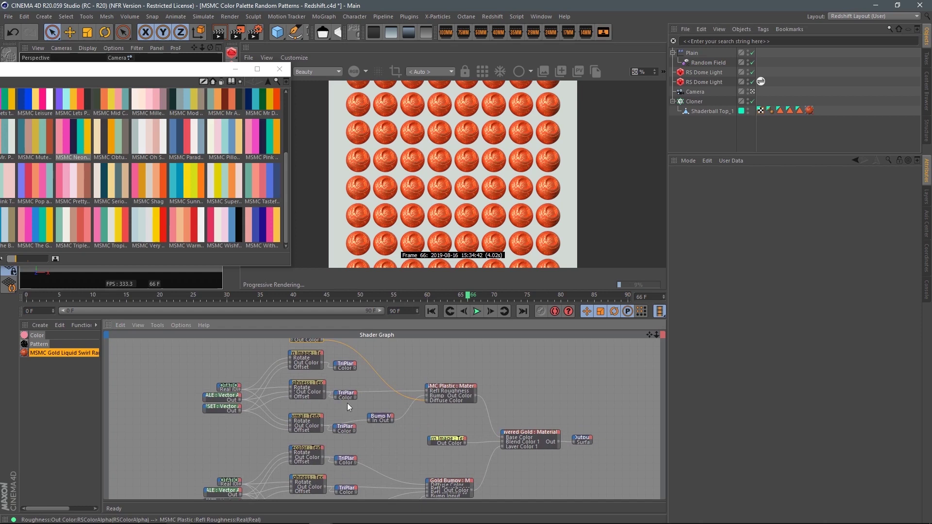
scroll(388, 357, up, 2)
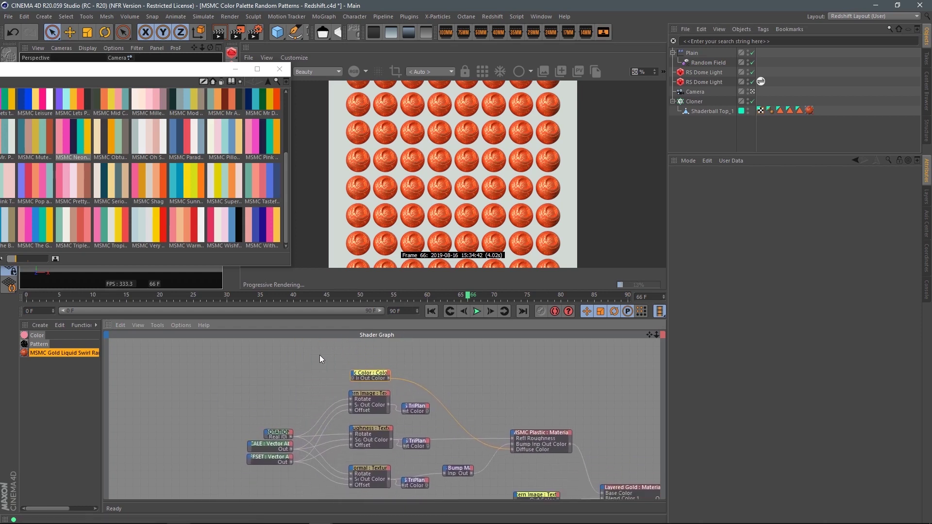
key(Tab)
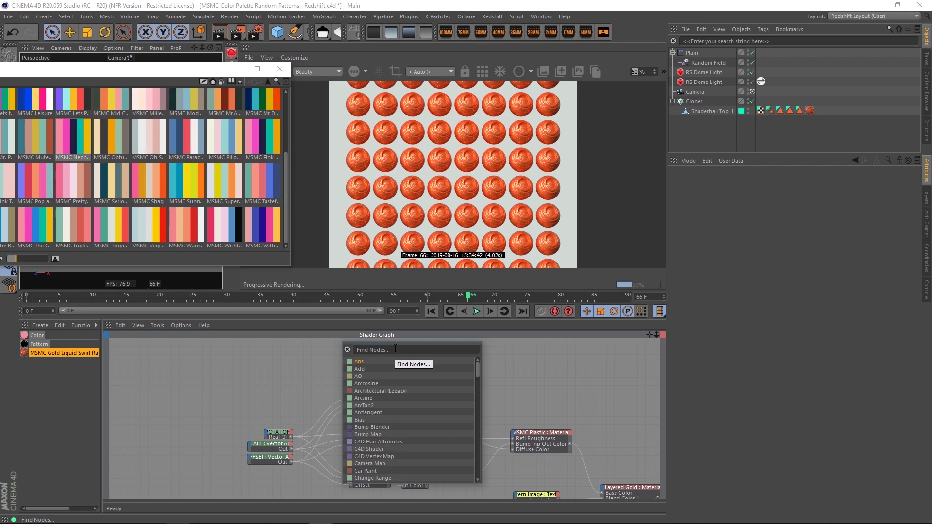
text(ref)
key(Return)
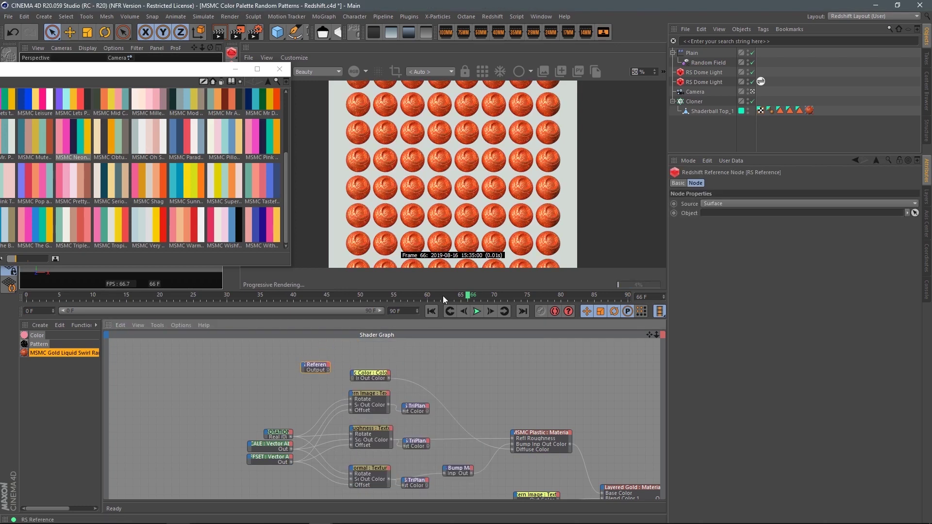
Step: Assign the Color material as the Object of the RS Reference node in the MSMC Gold Liquid Swirl graph
click(916, 214)
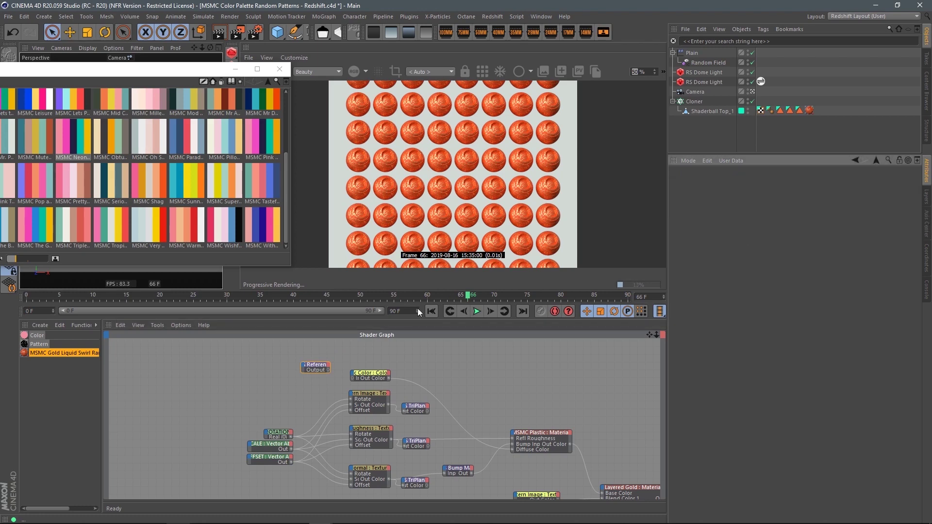
click(38, 335)
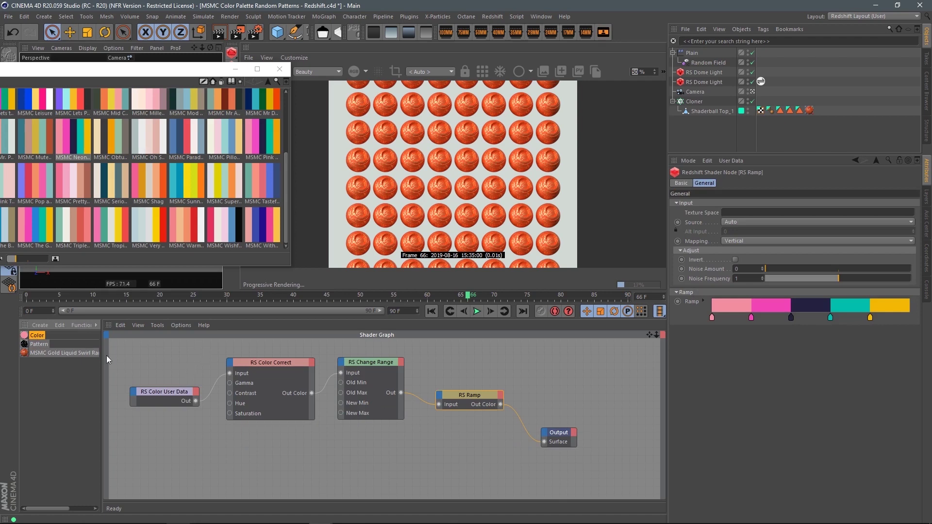
click(60, 352)
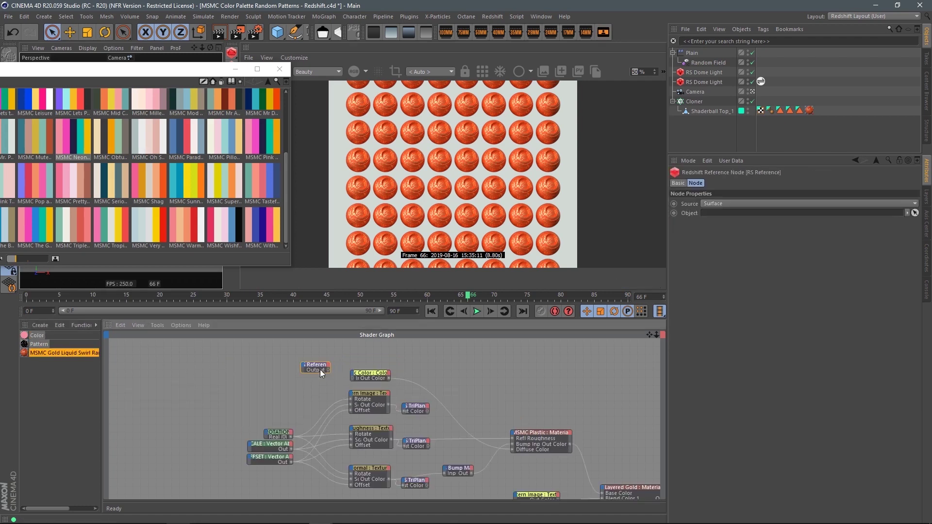
click(915, 213)
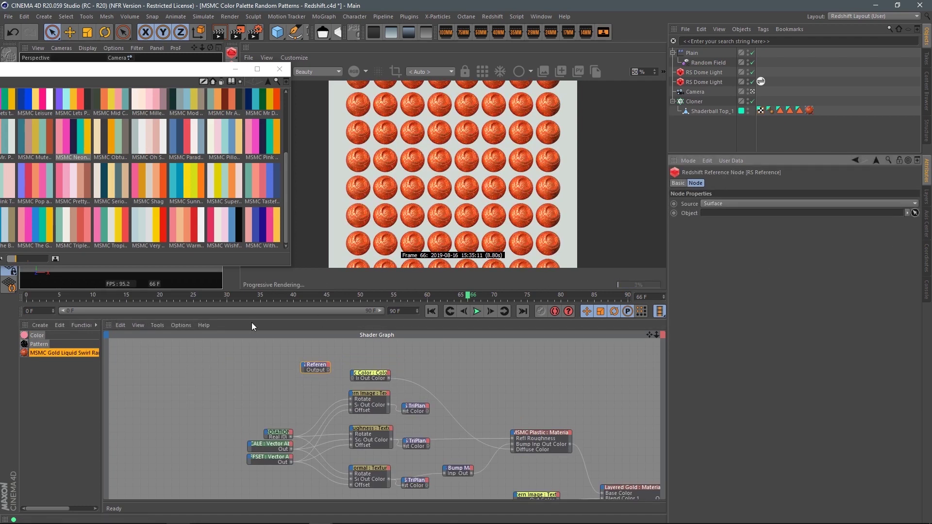
click(36, 335)
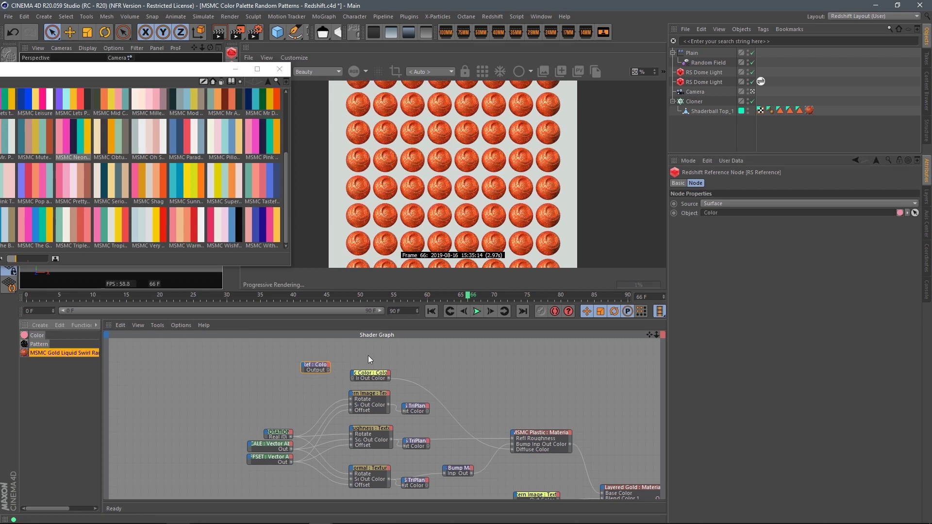
Step: Connect the Color reference's output to the Diffuse Color input of the MSMC Plastic material node, replacing the Plastic Color connection
scroll(311, 377, up, 2)
drag(330, 368, 527, 454)
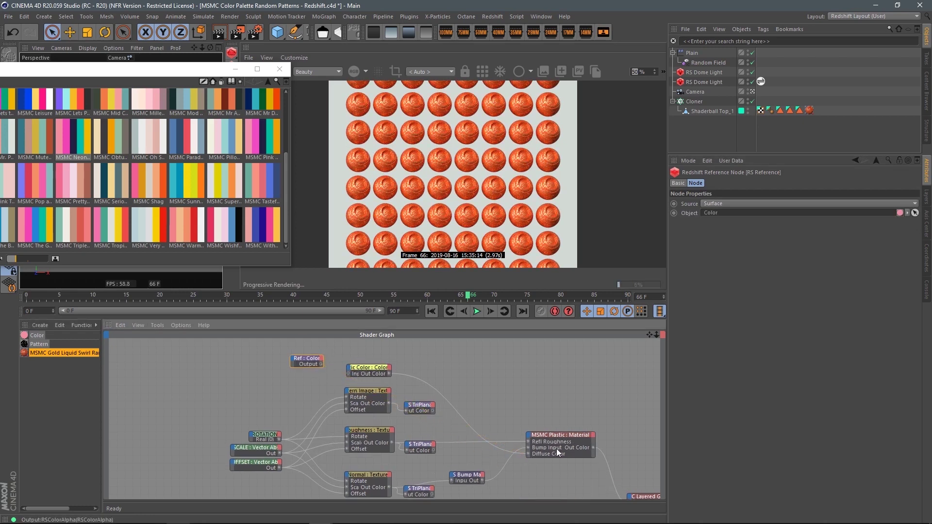
click(503, 403)
drag(321, 365, 529, 454)
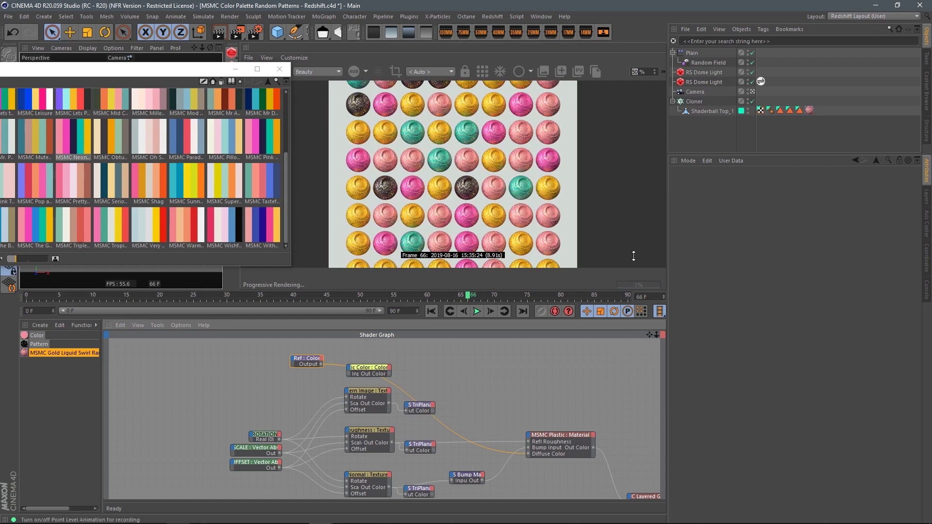
Step: Add a second RS Reference node to the graph near the Layered Gold blend material
middle_drag(528, 417, 472, 432)
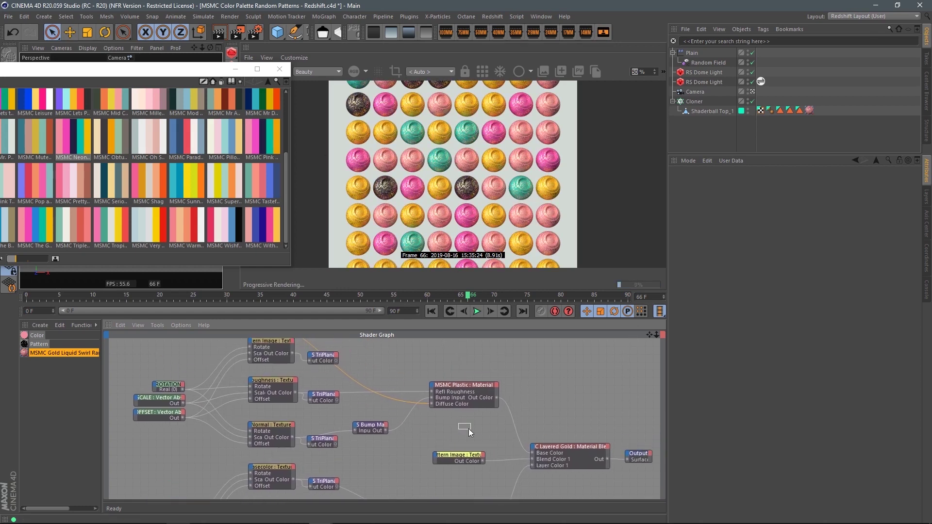
double_click(470, 425)
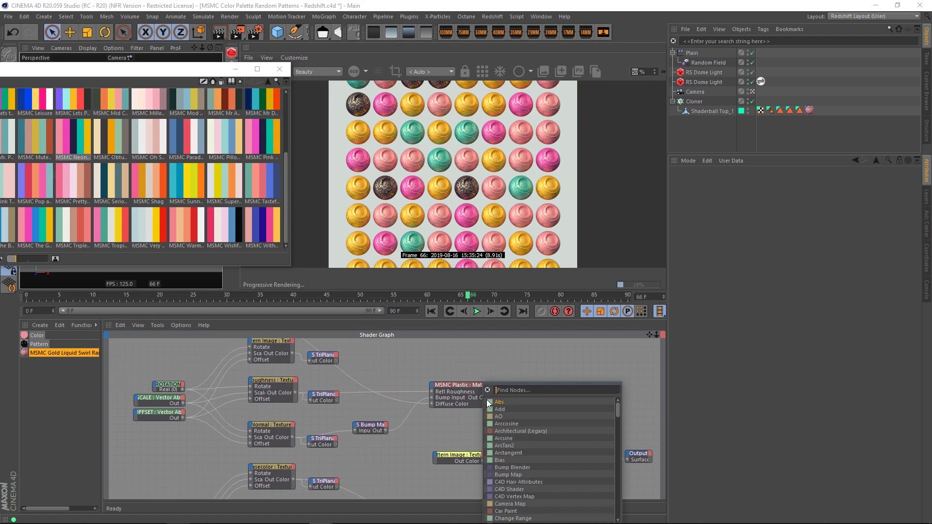
text(patte)
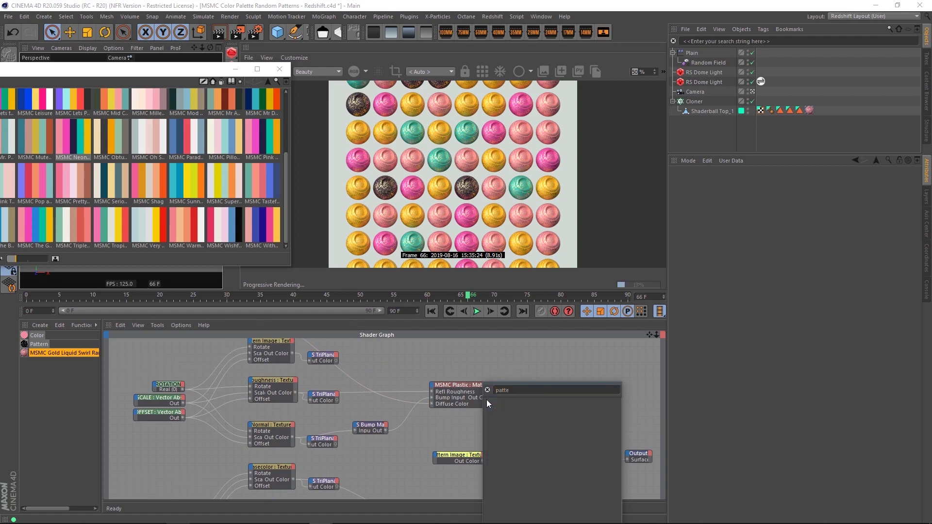
key(BackSpace)
key(BackSpace)
key(BackSpace)
key(BackSpace)
key(BackSpace)
text(ref)
key(Return)
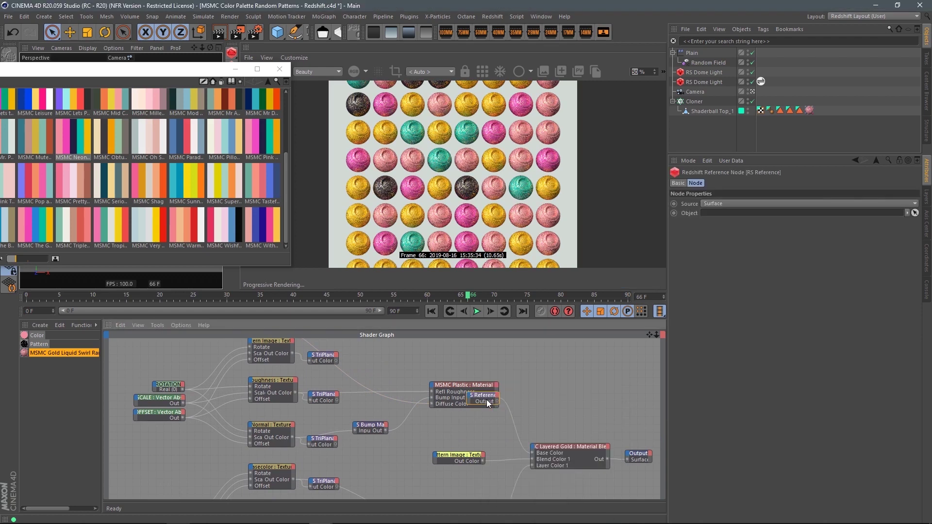
Step: Assign the Pattern material to the new Reference node and connect its output to Blend Color 1 of the Layered Gold node
drag(488, 403, 467, 436)
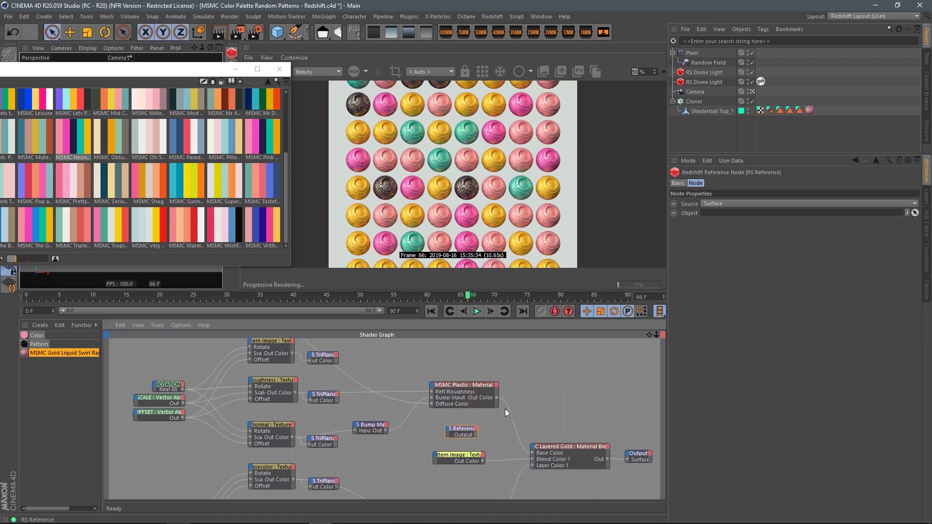
drag(41, 346, 808, 212)
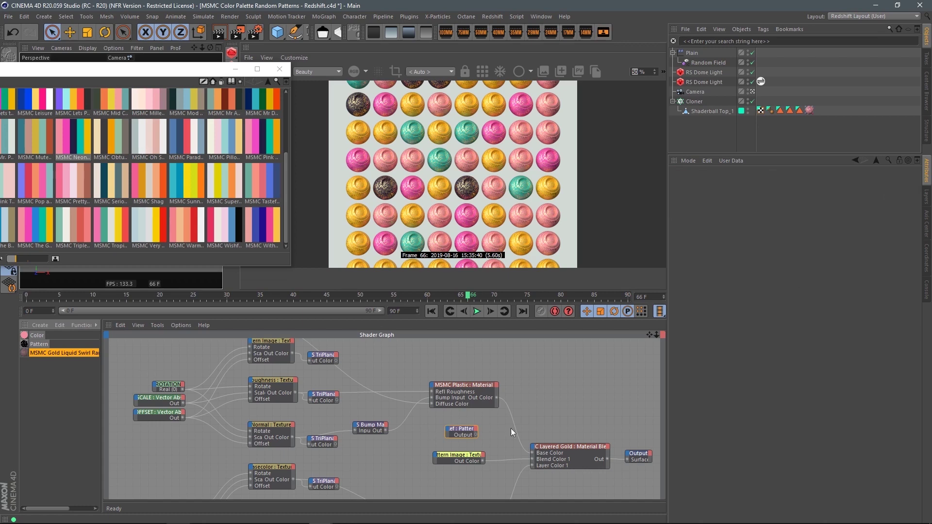
drag(476, 435, 532, 460)
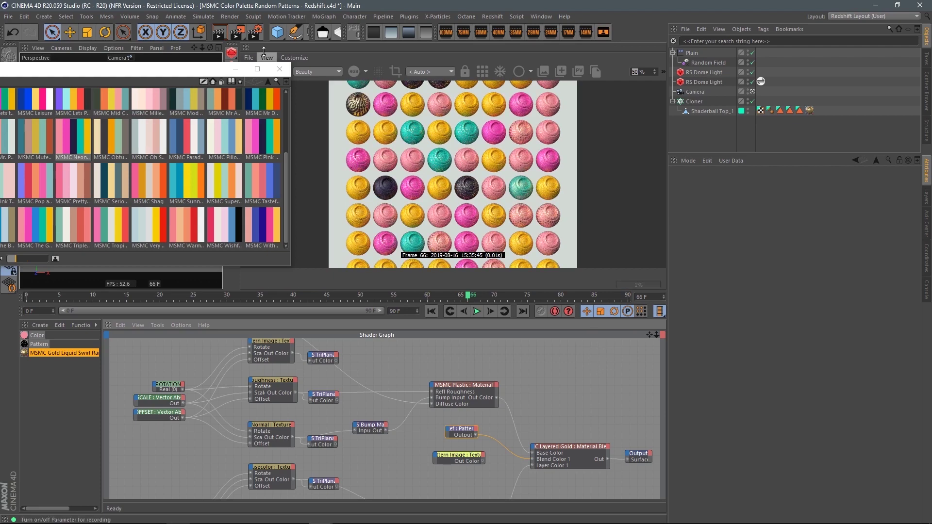
Step: Close the floating Content Browser and zoom the camera in to inspect the shaderballs' patterns in an enlarged render view
click(279, 68)
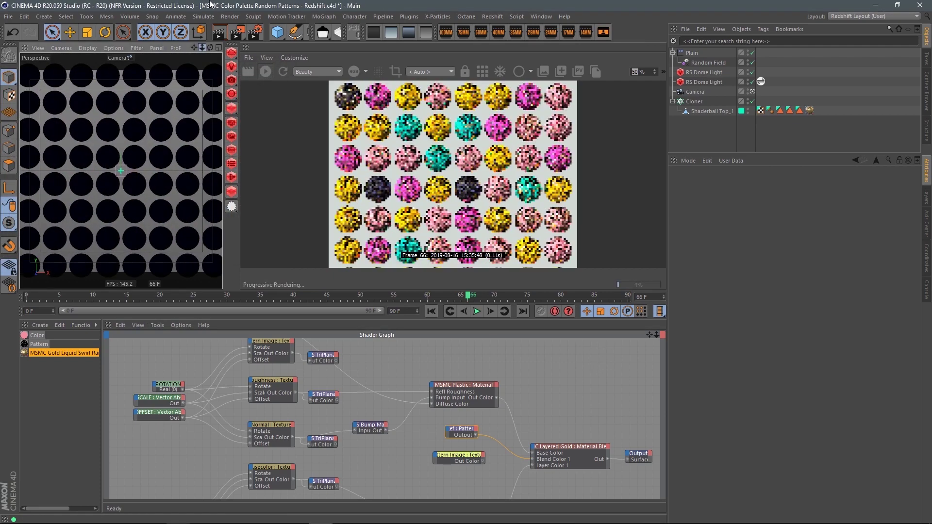
drag(201, 48, 206, 41)
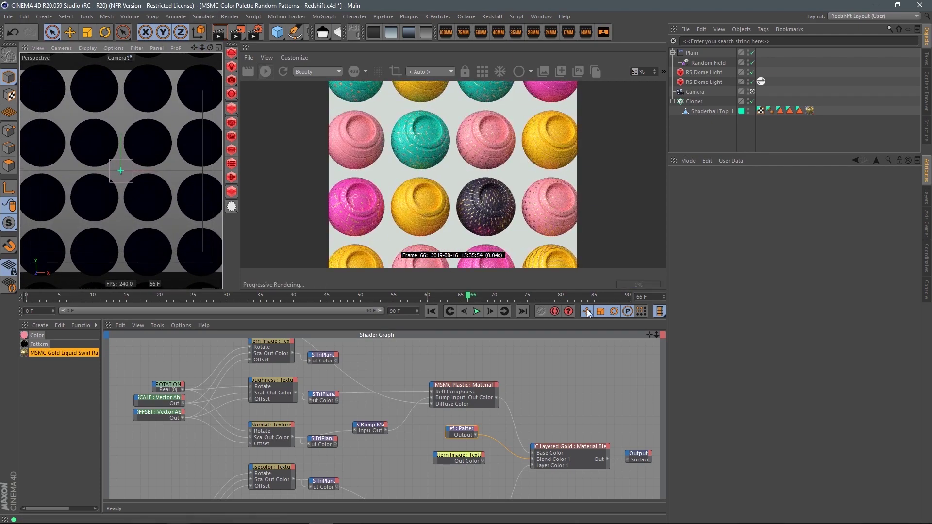
drag(436, 290, 435, 311)
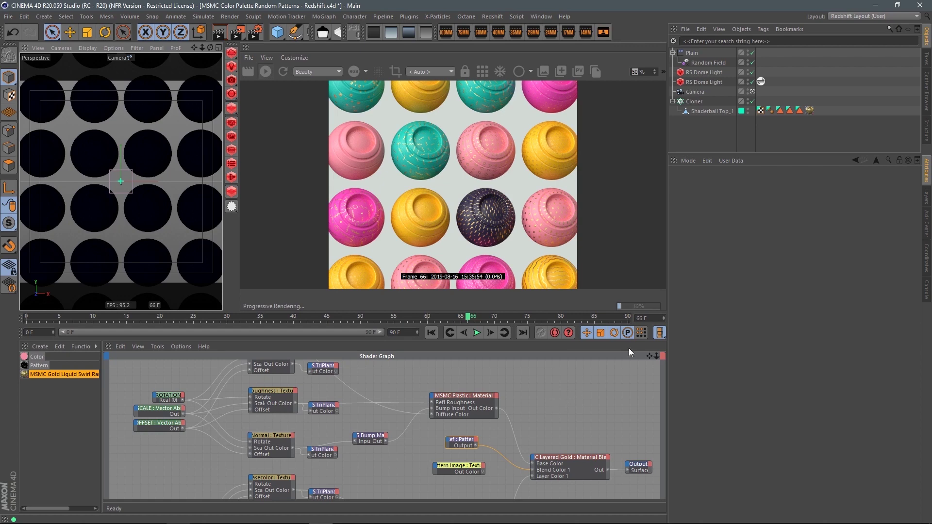
Step: Reopen the MSMC Color Ramps in a floating Content Browser and show the RS Ramp settings of the Color material
click(926, 89)
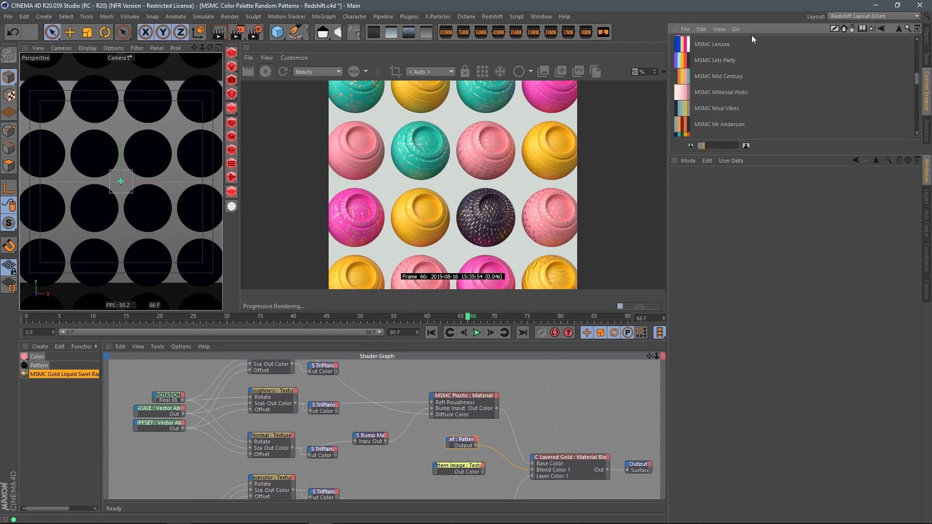
click(917, 28)
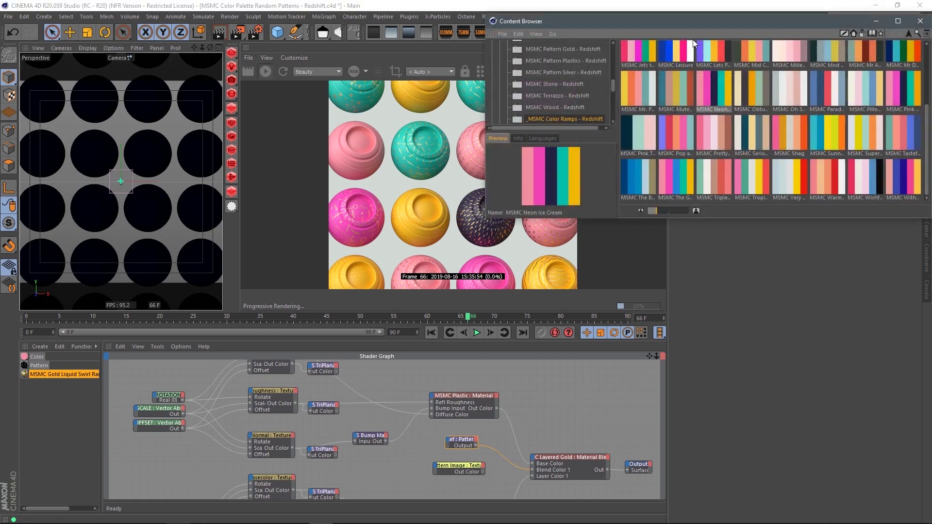
drag(722, 24, 116, 97)
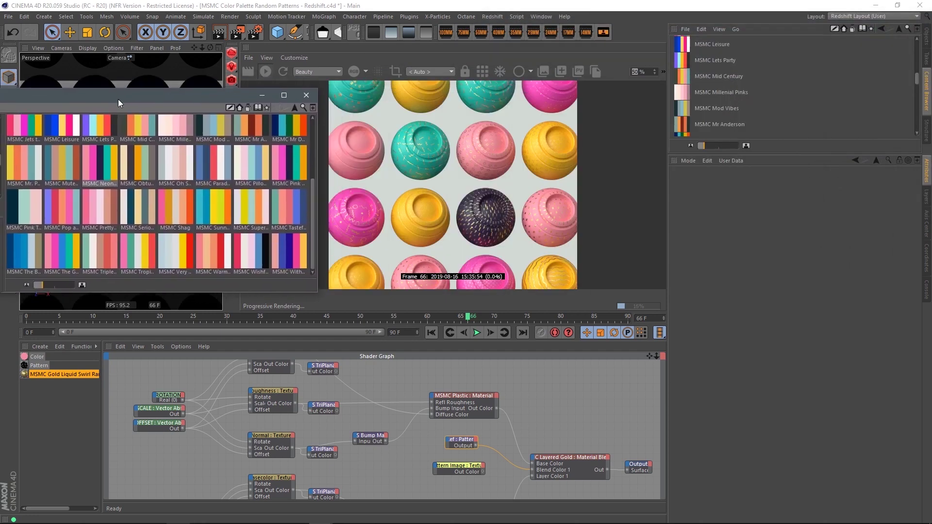
click(927, 37)
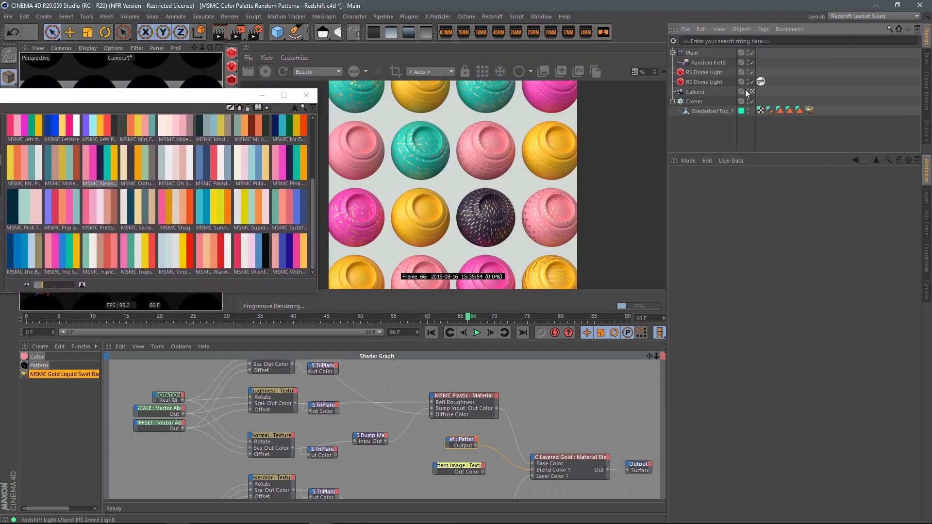
click(36, 357)
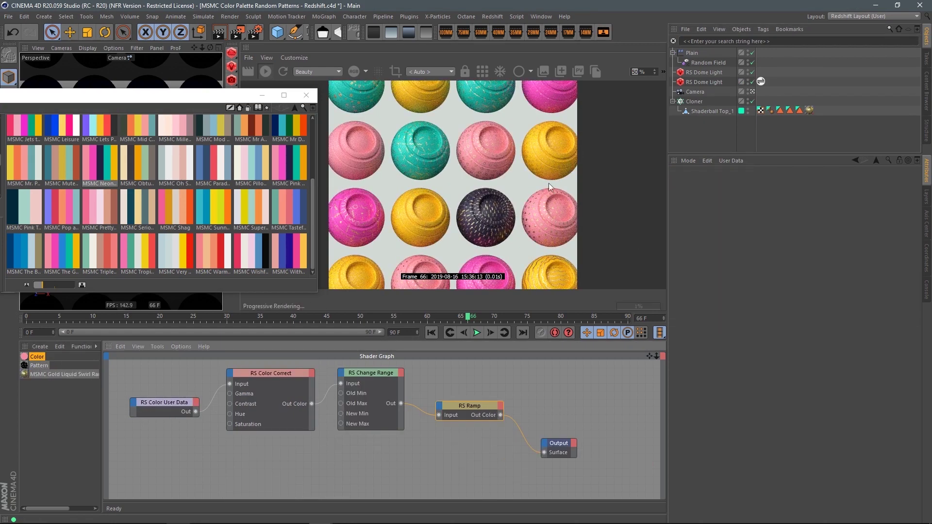
click(445, 407)
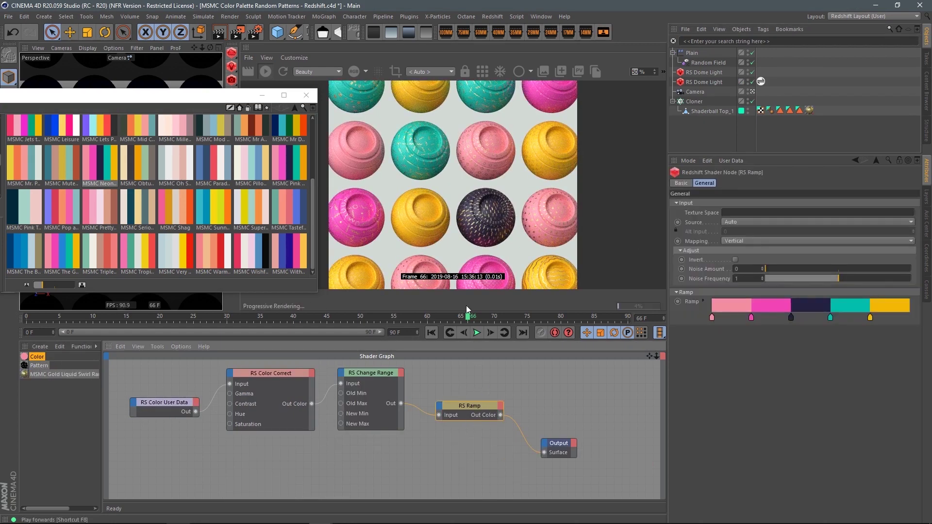
Step: Try several MSMC color ramp presets on the Color material's RS Ramp, ending with the pink, blue, turquoise, yellow and orange one
drag(214, 251, 742, 309)
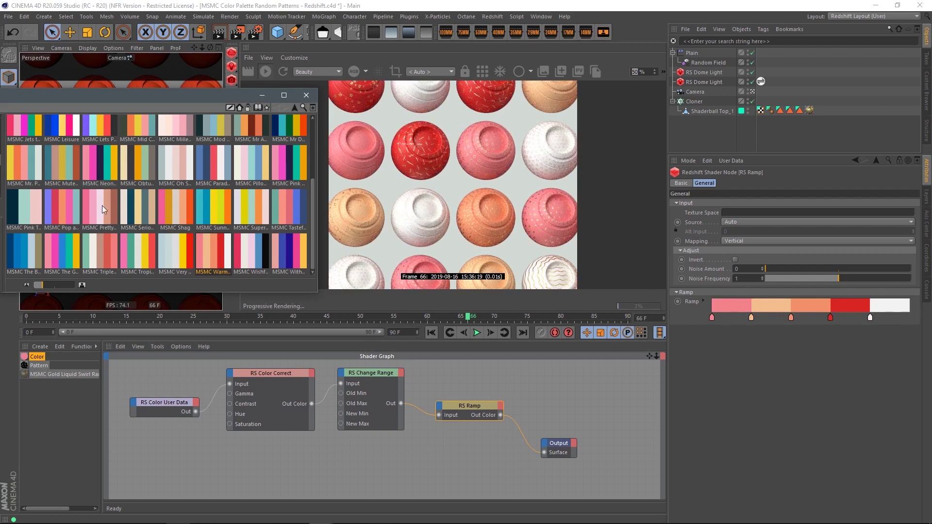
drag(62, 168, 776, 291)
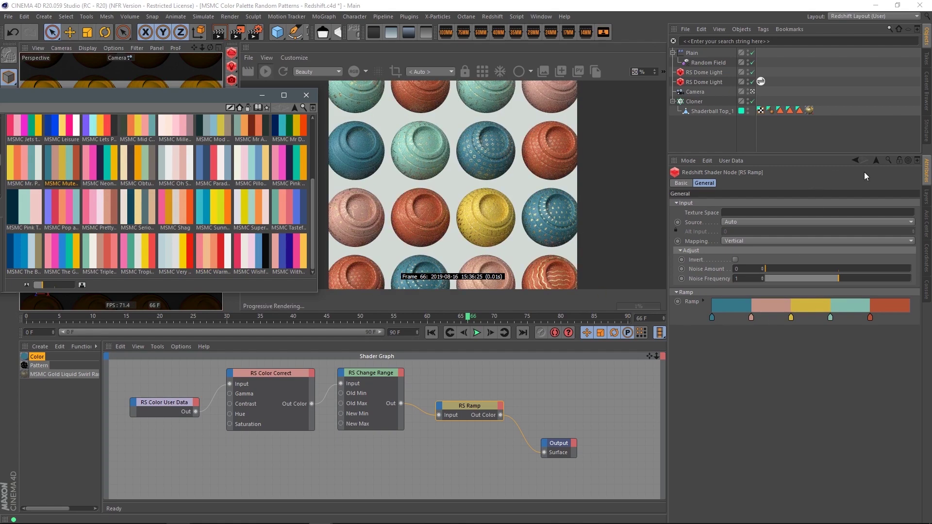
drag(223, 208, 777, 307)
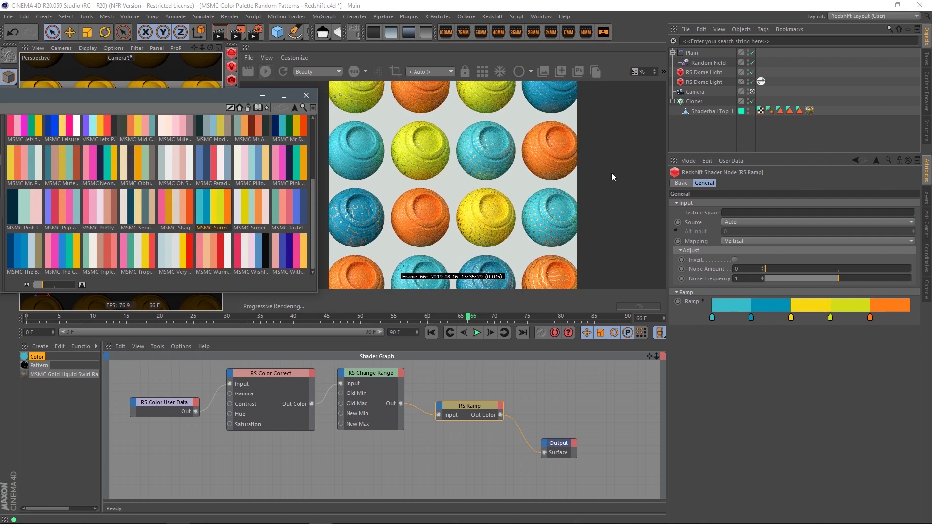
drag(314, 219, 324, 147)
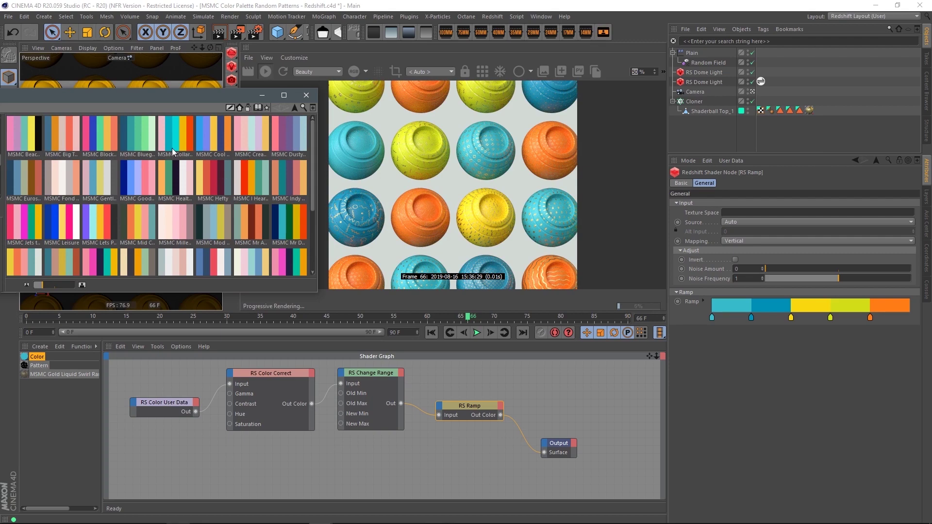
drag(175, 134, 777, 306)
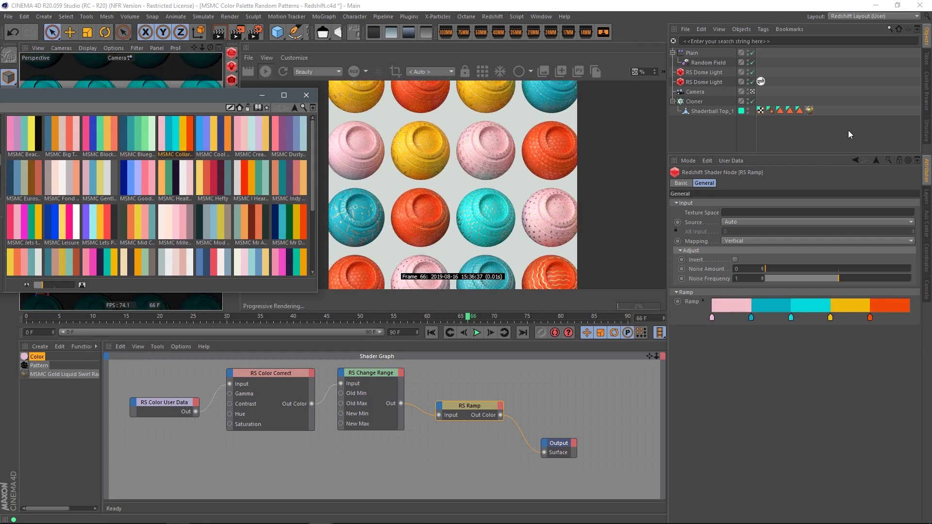
Step: Reshuffle the colors and patterns by raising the Random Field's seed to 123468
click(711, 63)
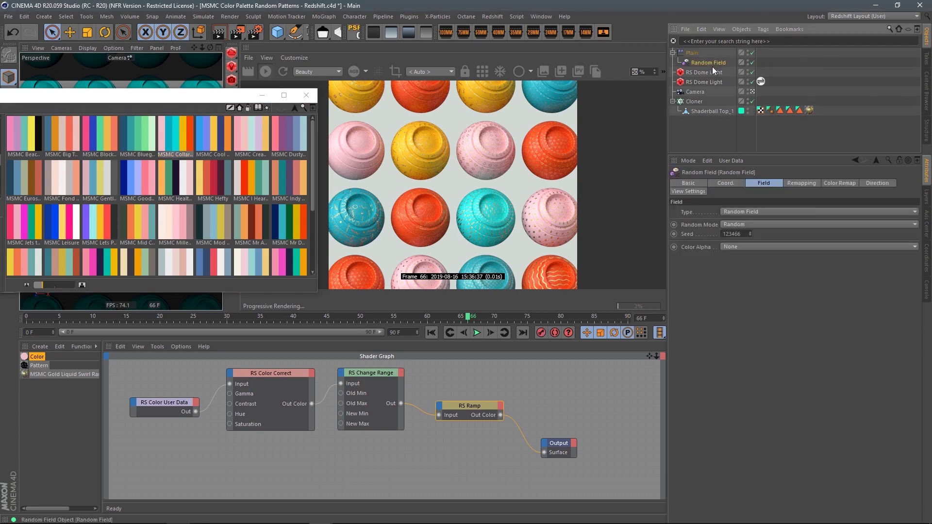
click(750, 233)
click(750, 233)
click(749, 234)
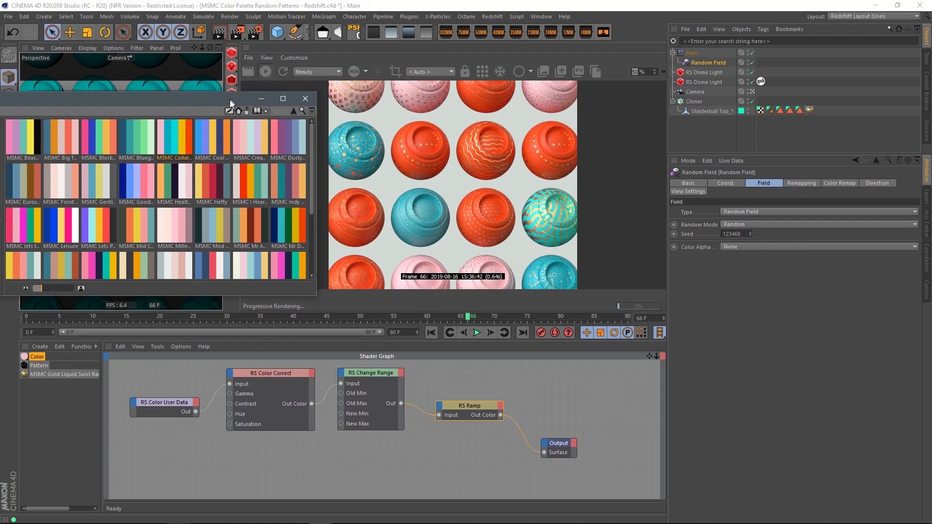
Step: Set the Cloner's grid count to 12 by 12 so the shaderballs fill more of the frame
drag(230, 100, 327, 380)
drag(202, 49, 133, 347)
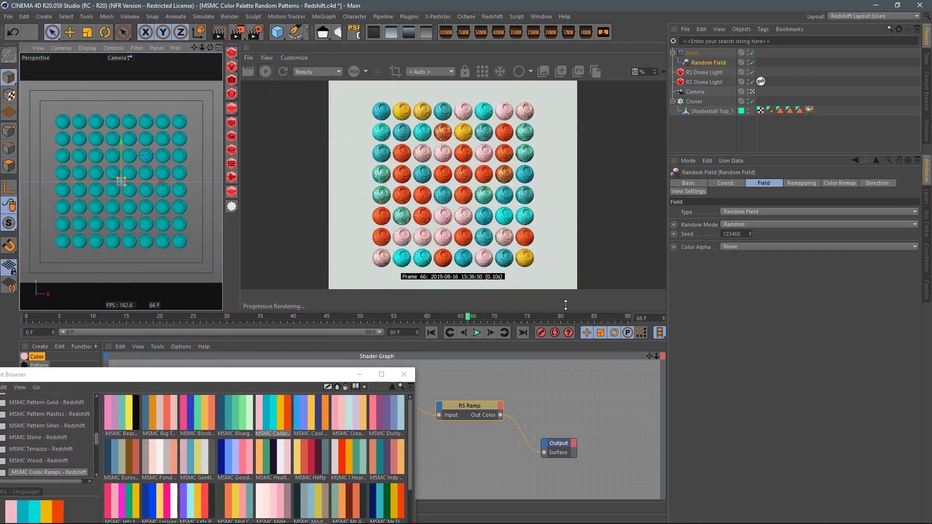
click(700, 102)
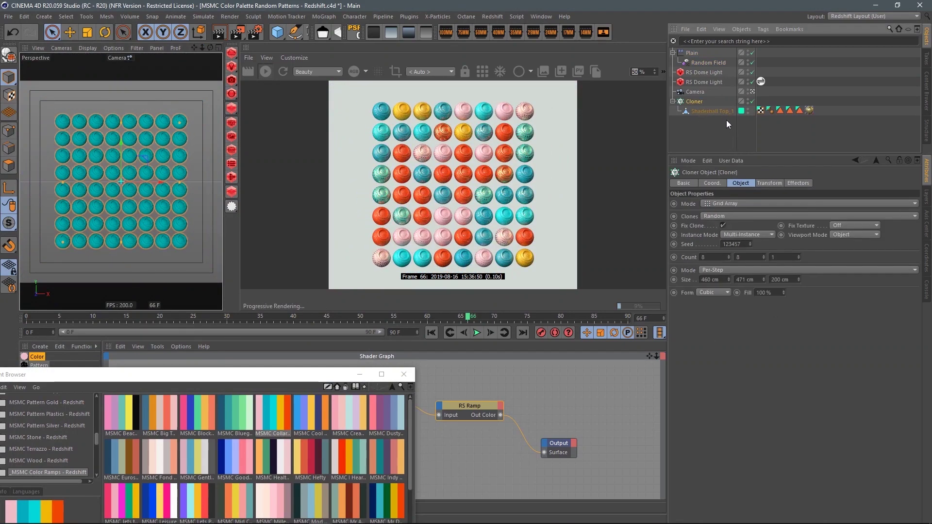
click(711, 257)
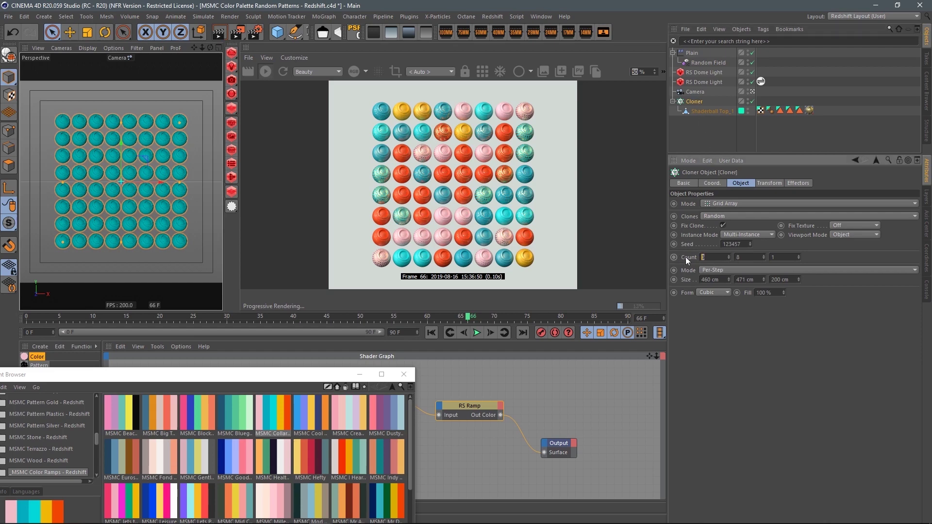
text(12)
click(755, 257)
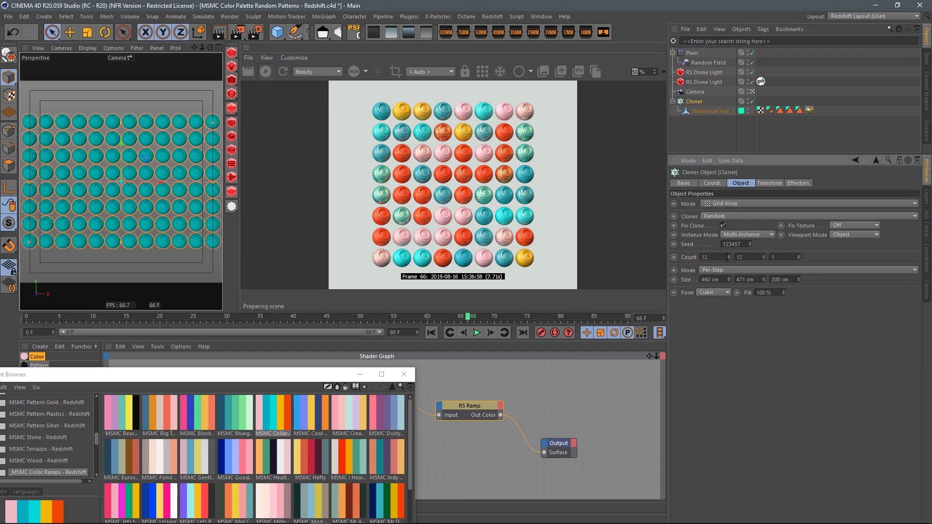
text(12)
key(Return)
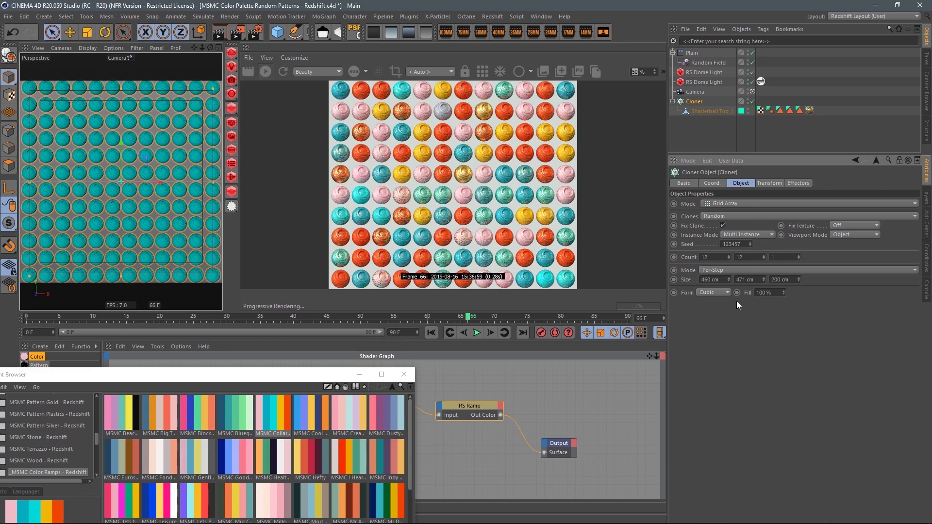
click(715, 63)
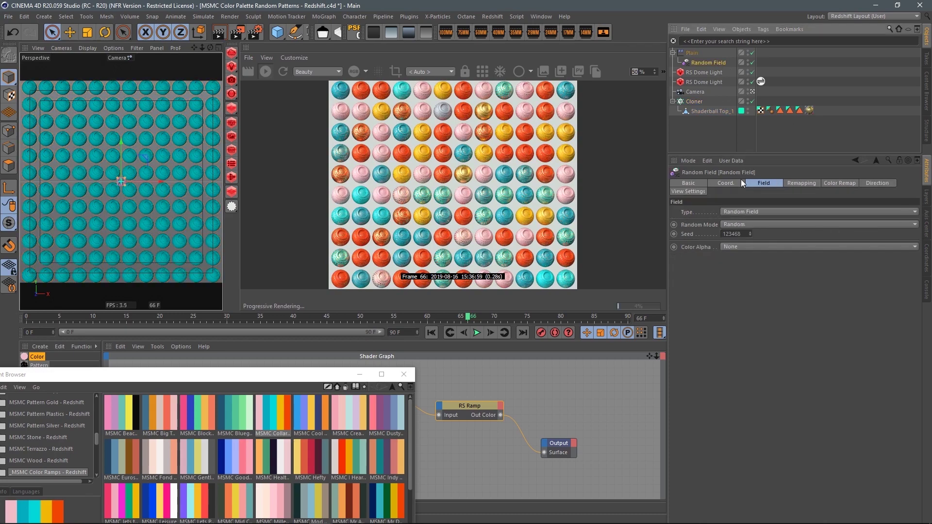
click(751, 234)
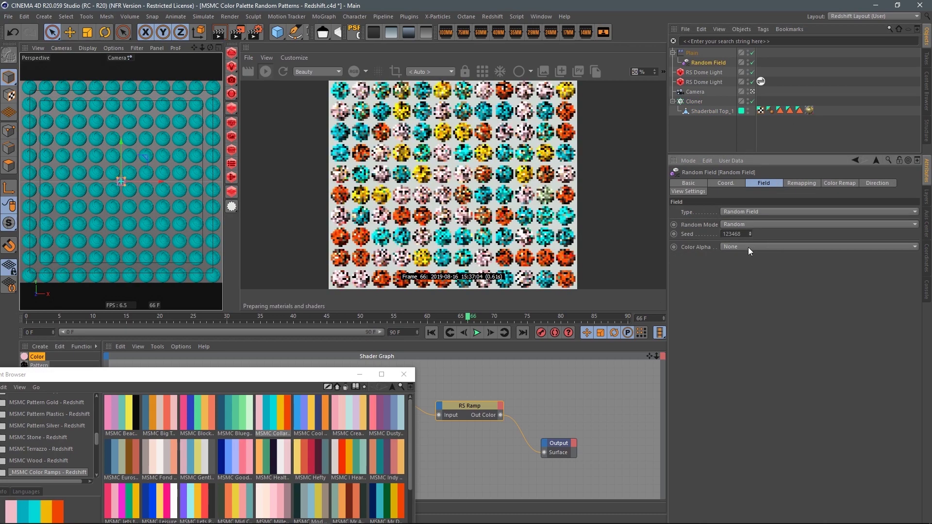
drag(348, 377, 233, 80)
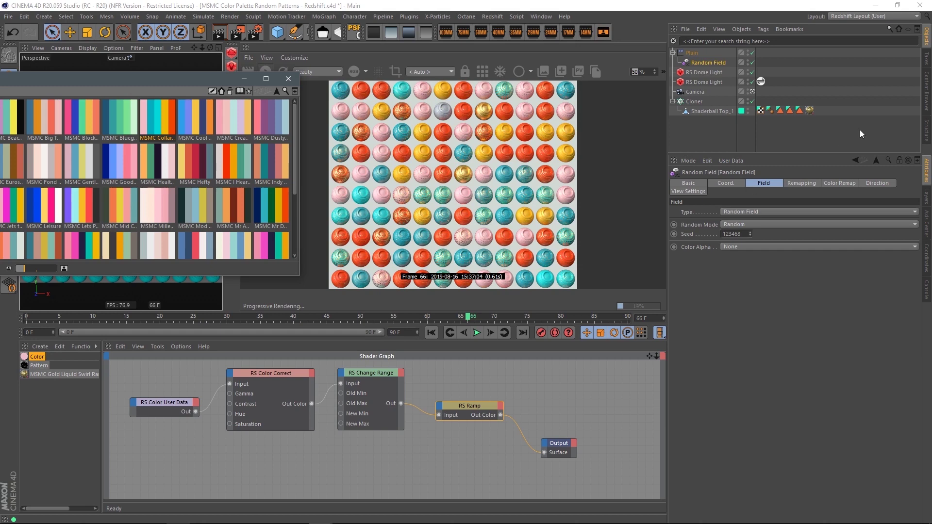
click(926, 91)
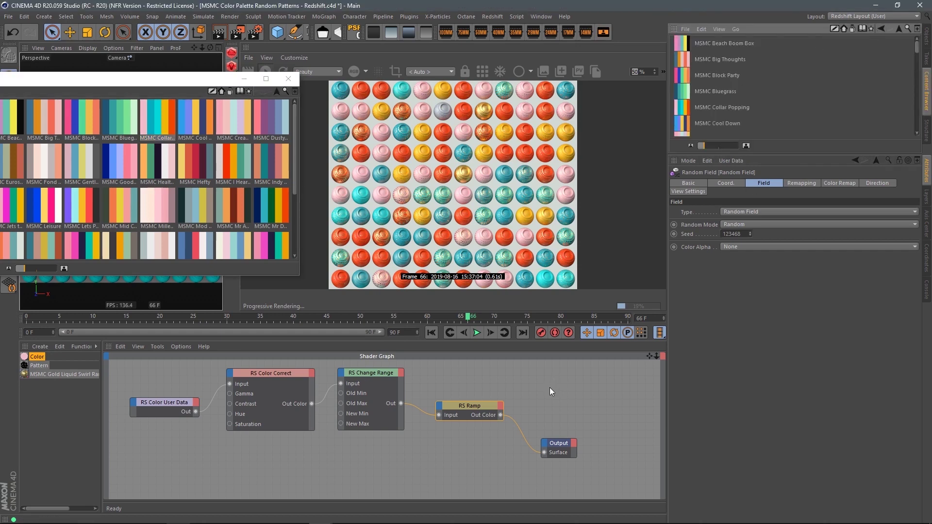
drag(188, 80, 296, 292)
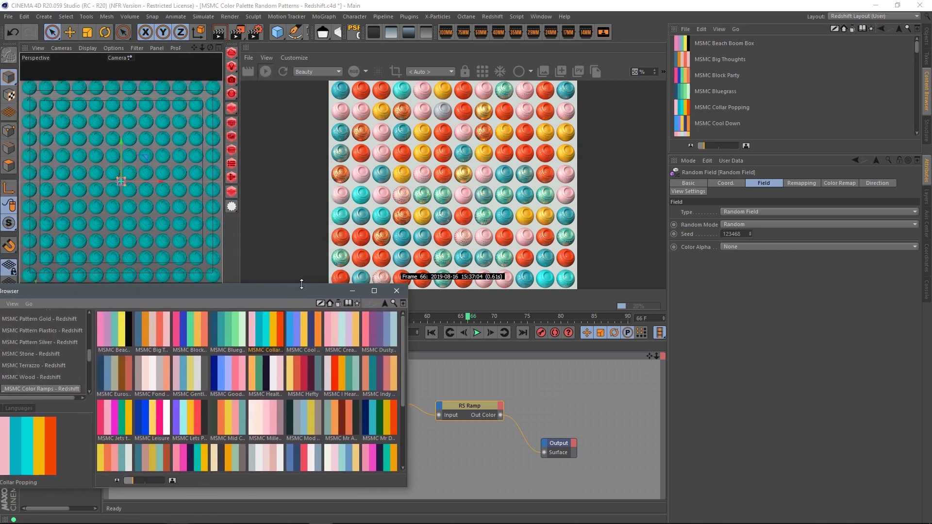
Step: Move the camera closer to the shaderball grid by changing its Z position to about -10880 cm
click(927, 35)
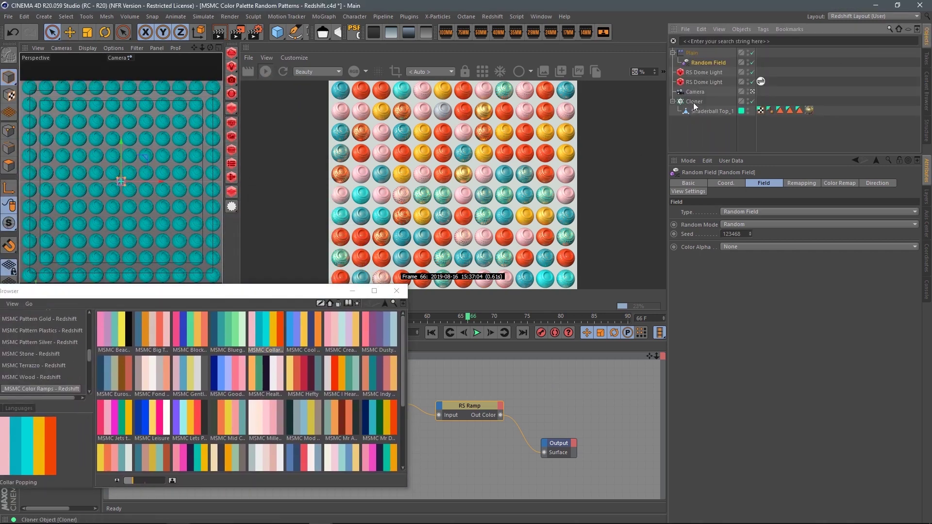
click(715, 186)
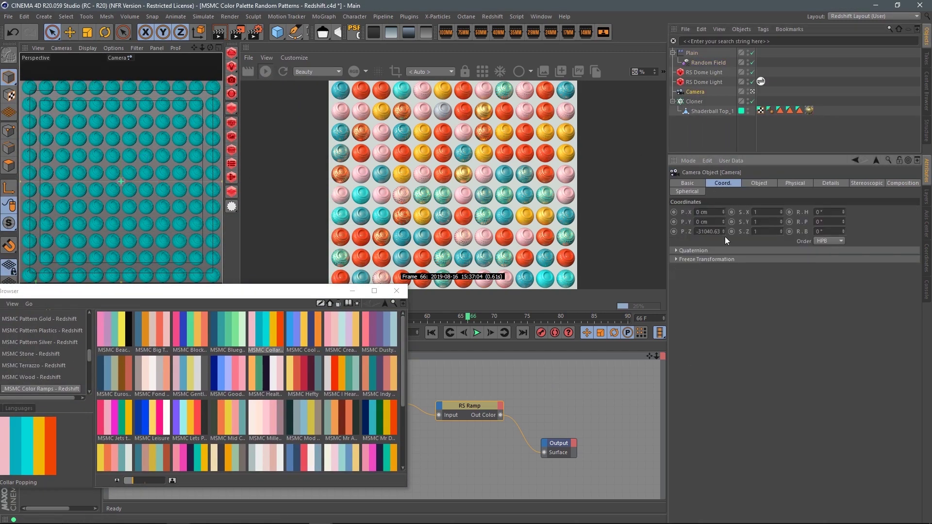
drag(724, 231, 739, 127)
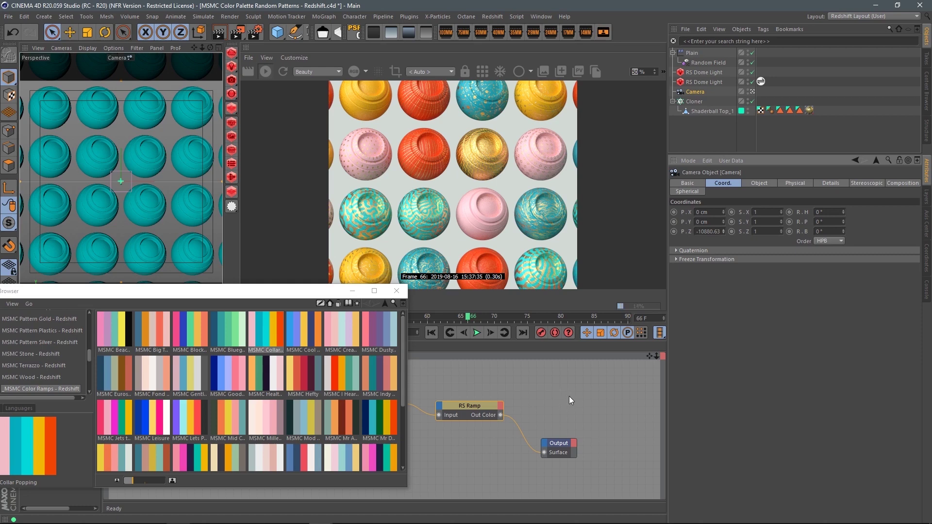
Step: Move the floating Content Browser off the Color material's shader graph and deselect the RS Ramp node
drag(310, 293, 210, 97)
click(560, 400)
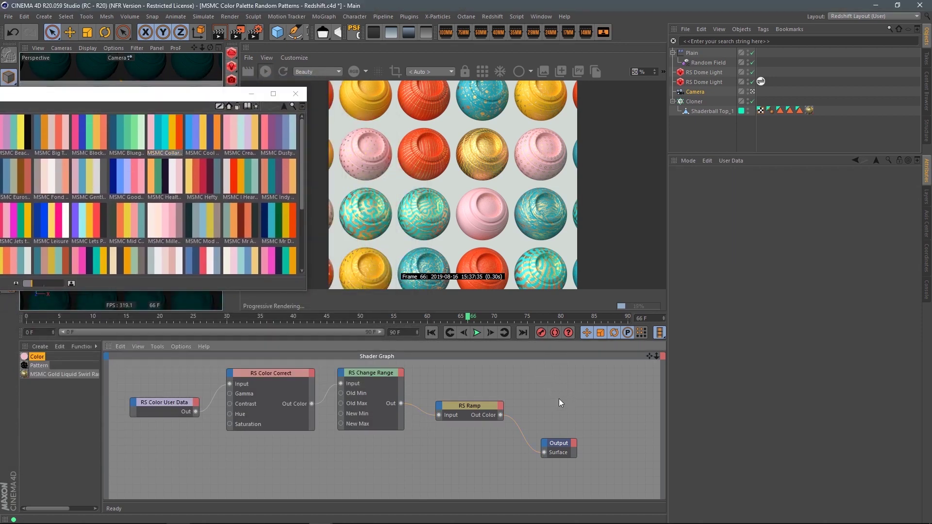